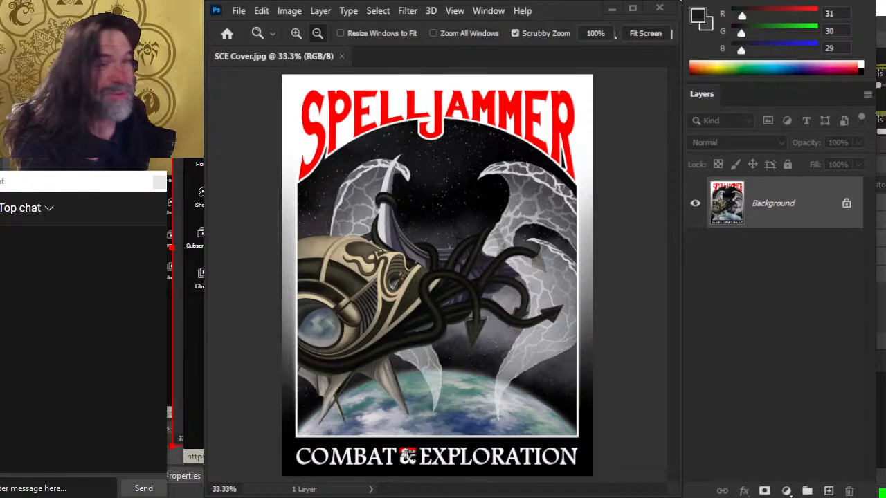
key(alt+Tab)
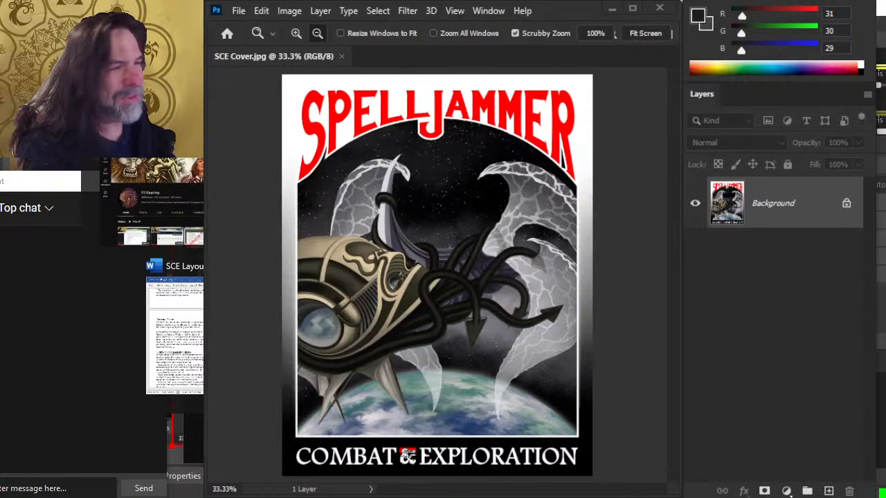
key(alt+Tab)
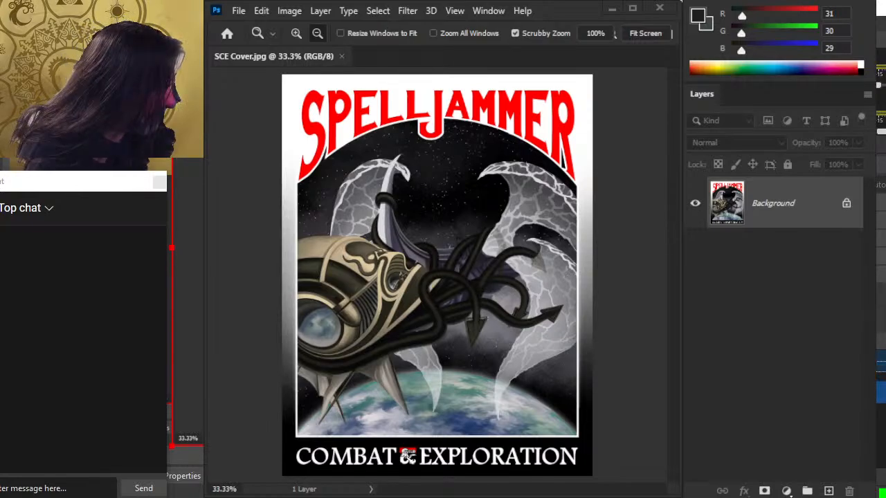
drag(776, 398, 775, 392)
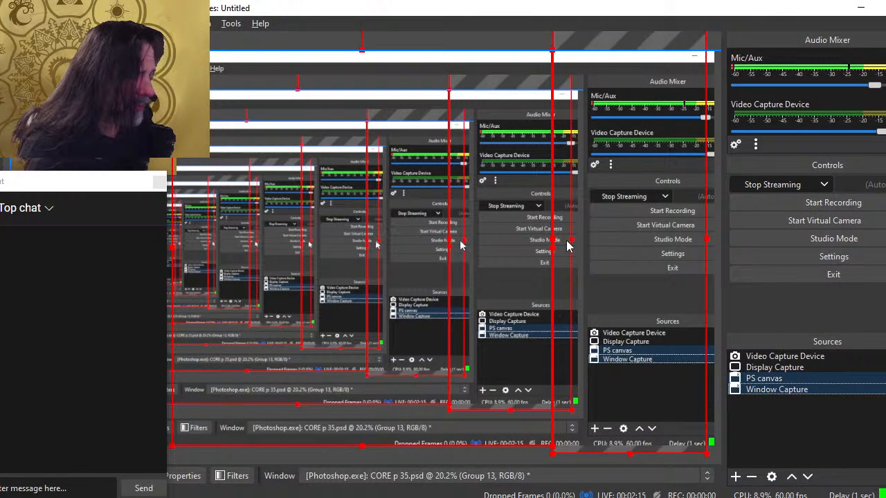
key(alt+Tab)
click(498, 416)
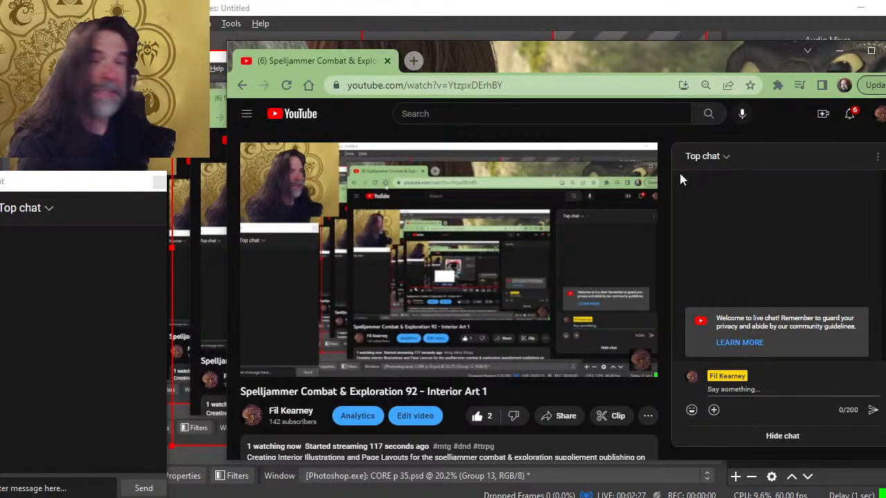
key(alt+Tab)
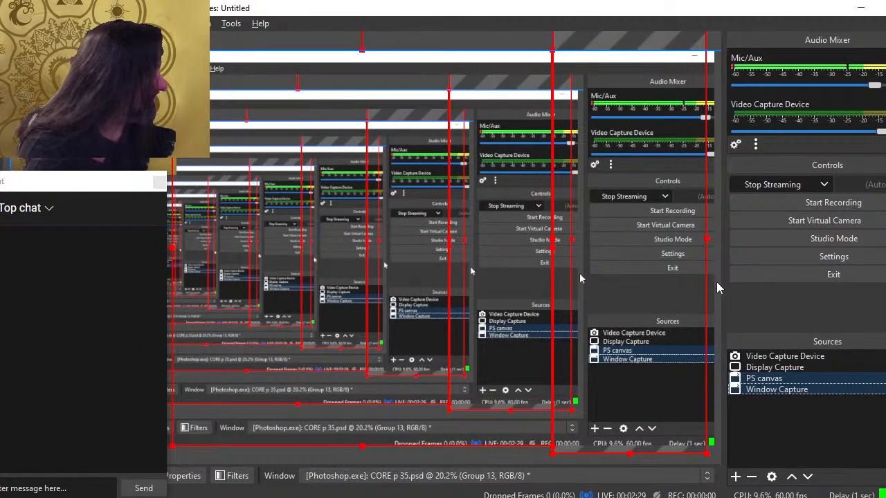
key(alt+Tab)
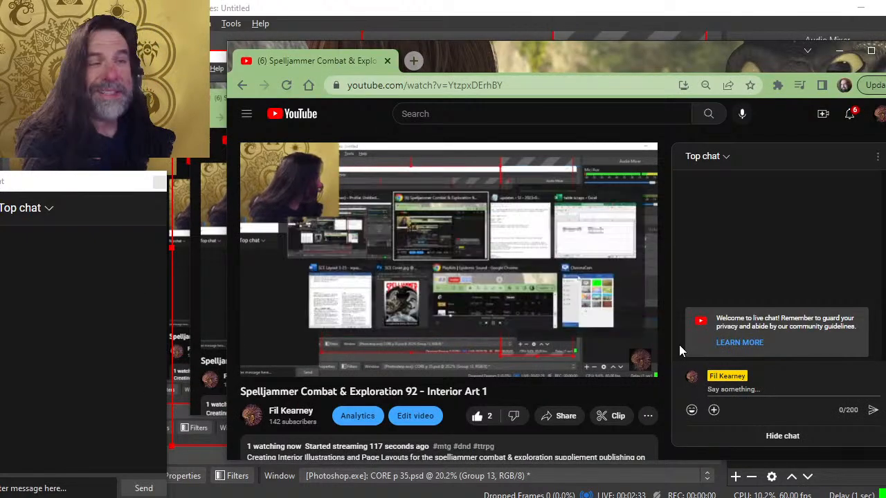
key(alt+Tab)
key(alt+Tab)
key(alt+Tab)
key(alt+Tab)
key(alt+Tab)
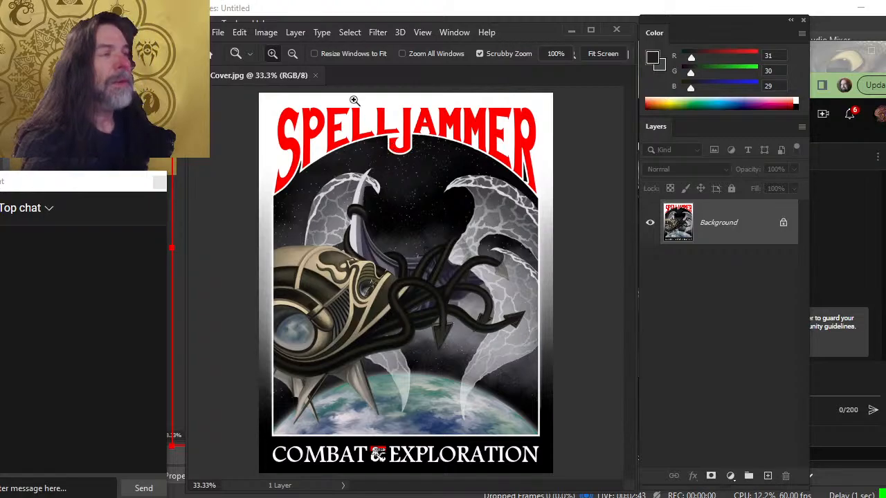
click(315, 75)
key(alt+Tab)
key(alt+Tab)
key(alt+Tab)
key(alt+Tab)
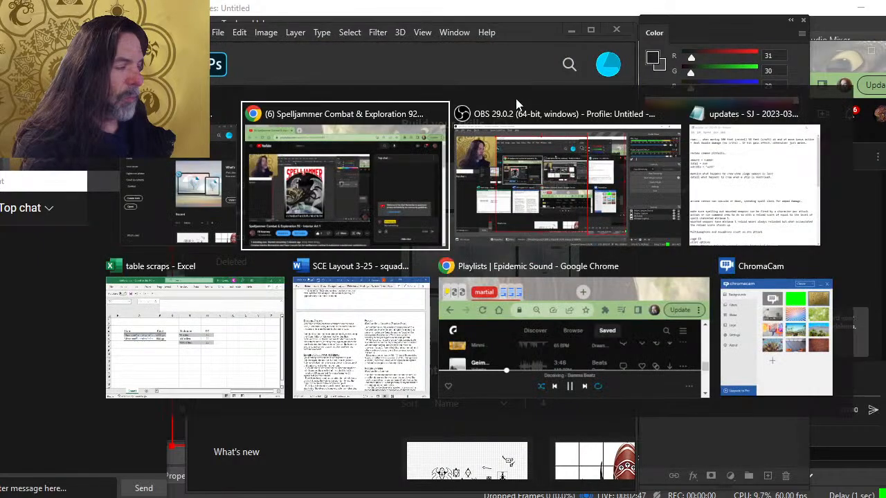
Switch to the layout document and scroll through the equipment and spelljamming ships pages
key(alt+Tab)
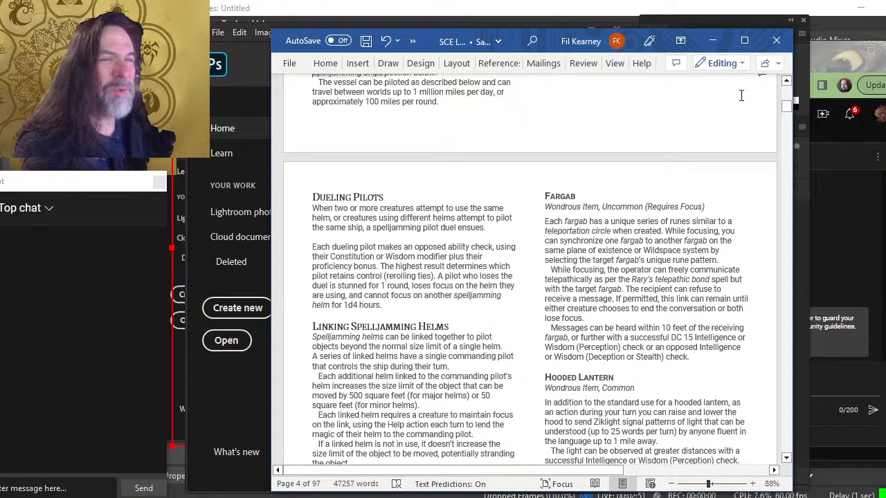
scroll(658, 152, down, 4)
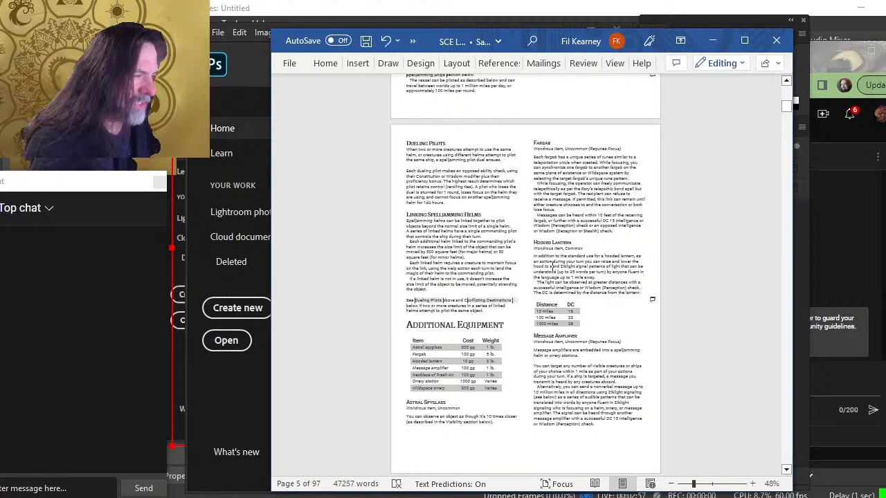
scroll(537, 263, up, 5)
scroll(537, 263, up, 3)
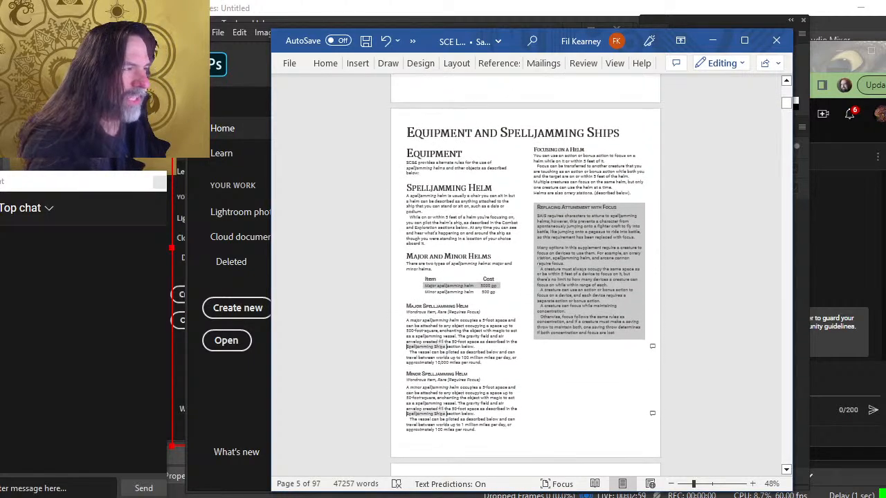
scroll(537, 264, down, 4)
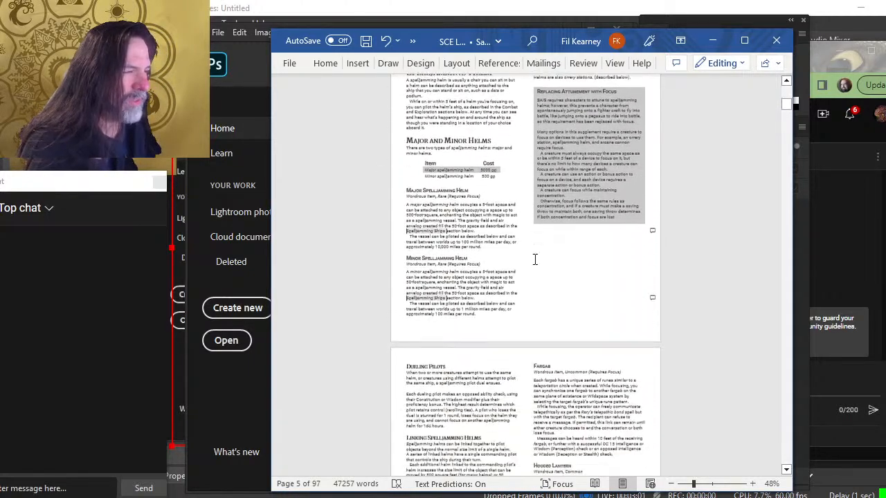
scroll(528, 257, down, 8)
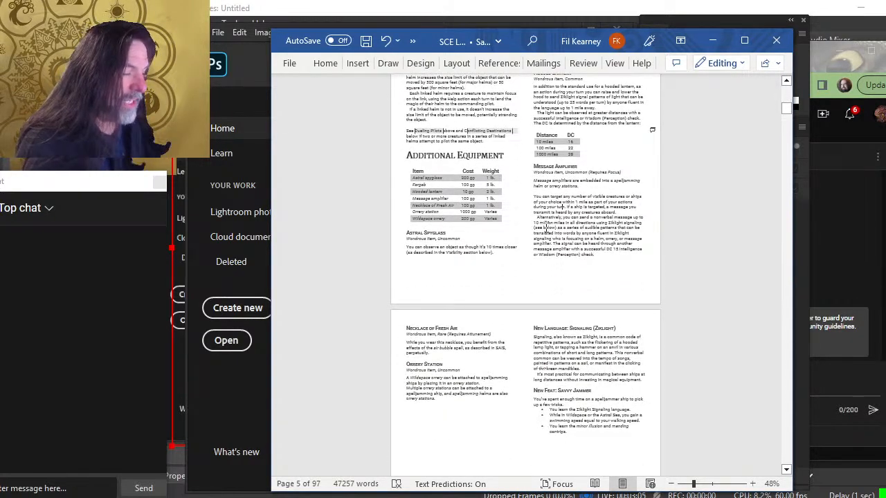
scroll(528, 253, down, 3)
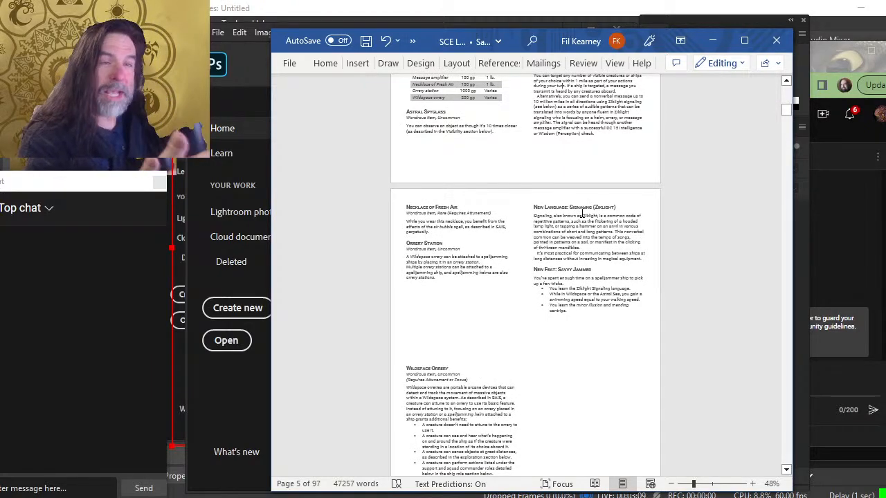
scroll(579, 220, down, 2)
scroll(578, 220, down, 12)
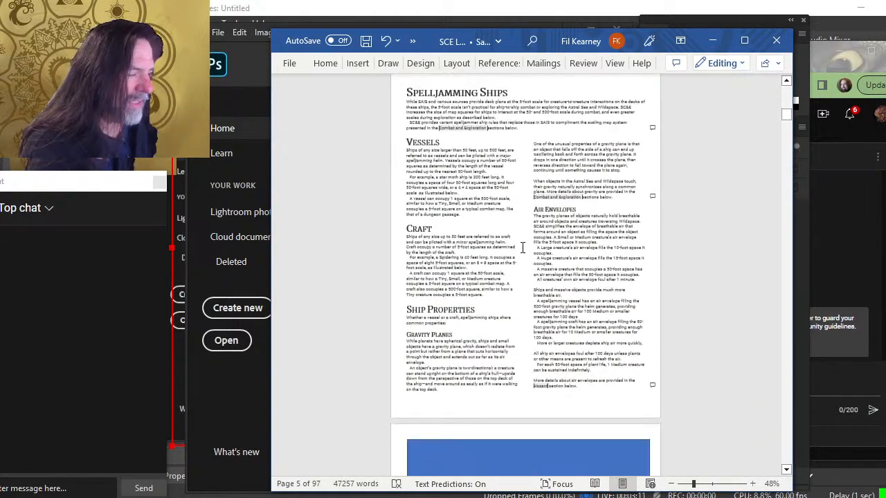
scroll(522, 252, down, 3)
Delete the blue placeholder rectangle at the top of the Ship Statistics page
click(496, 296)
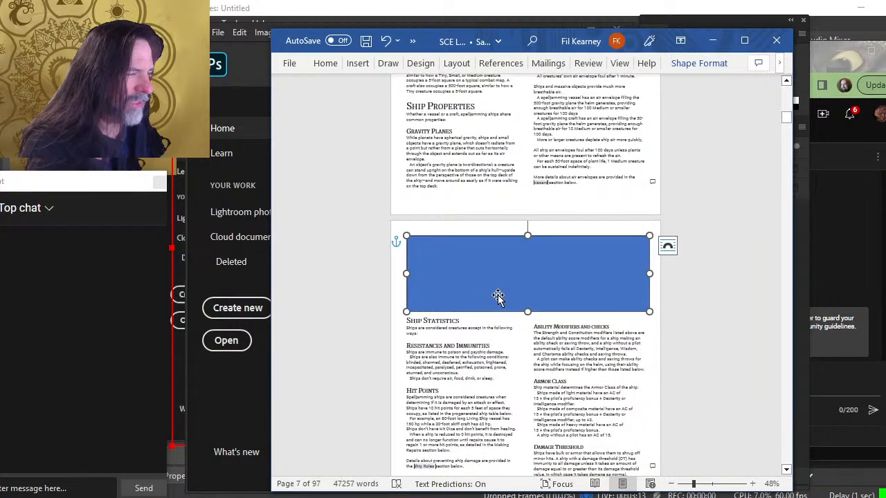
scroll(498, 274, down, 8)
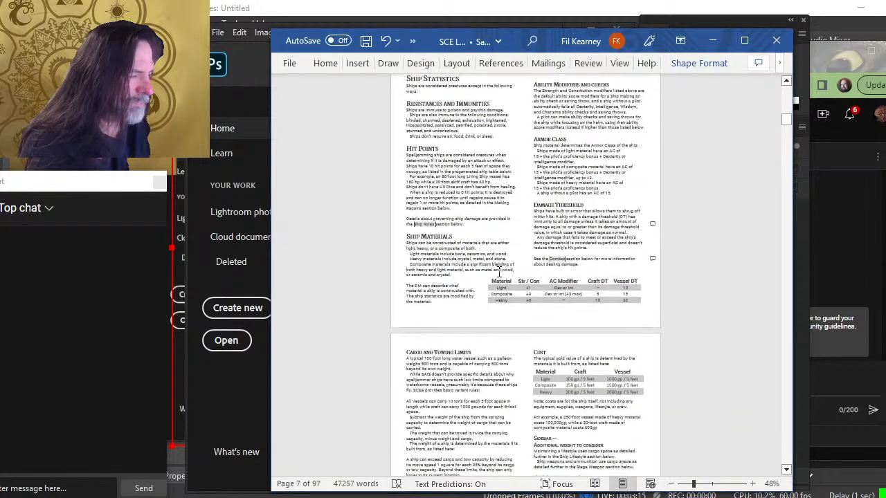
scroll(498, 272, up, 8)
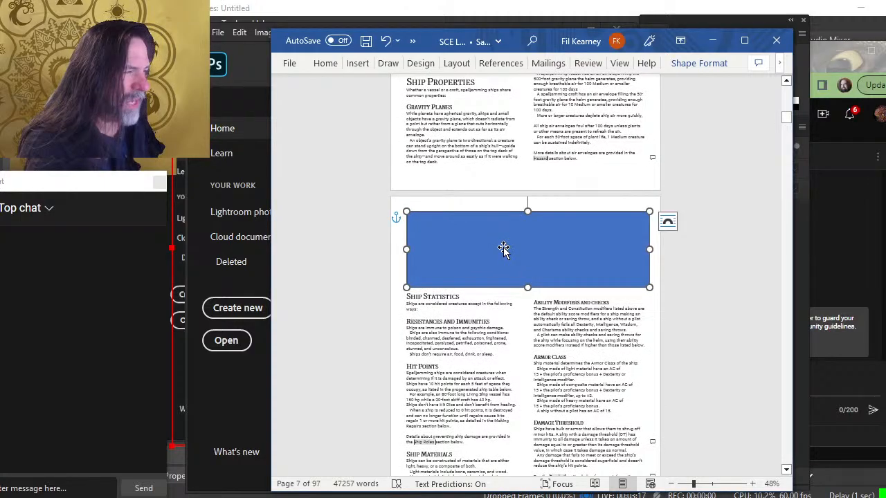
scroll(505, 249, down, 4)
scroll(504, 246, down, 3)
scroll(504, 247, up, 7)
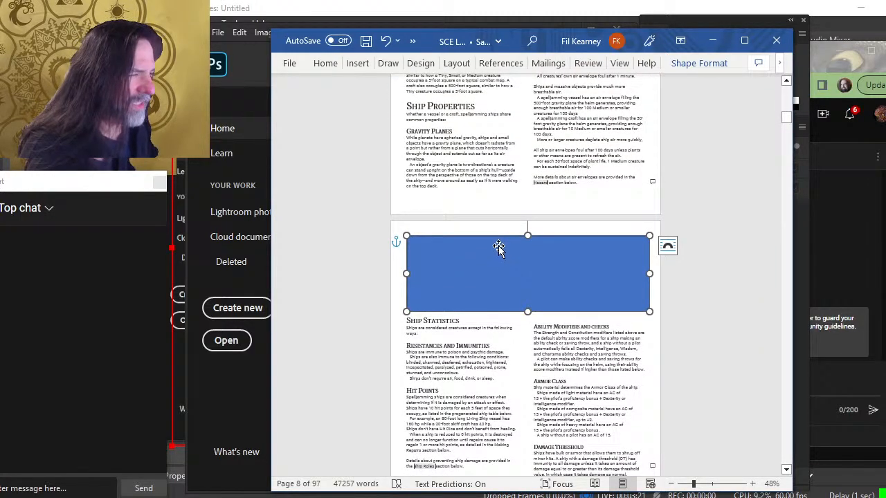
key(Delete)
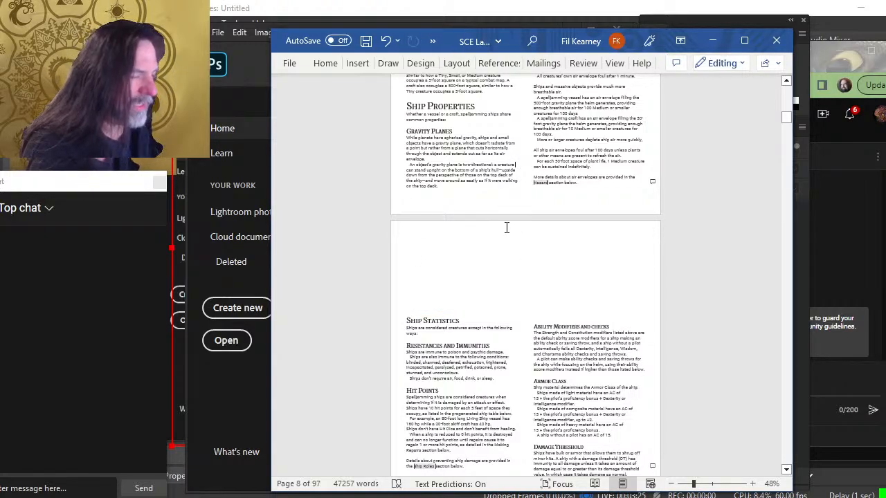
Review the ship statistics, cargo, and pregenerated ships pages that follow the removed placeholder
scroll(516, 228, down, 2)
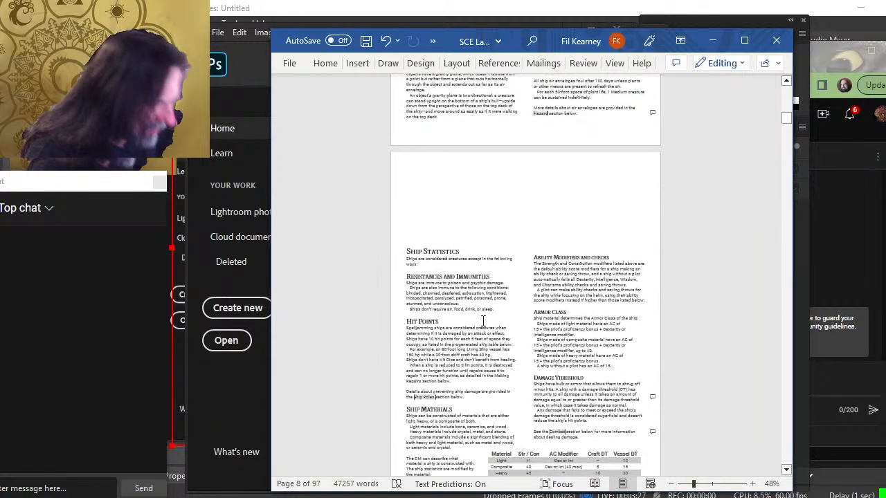
scroll(526, 332, down, 2)
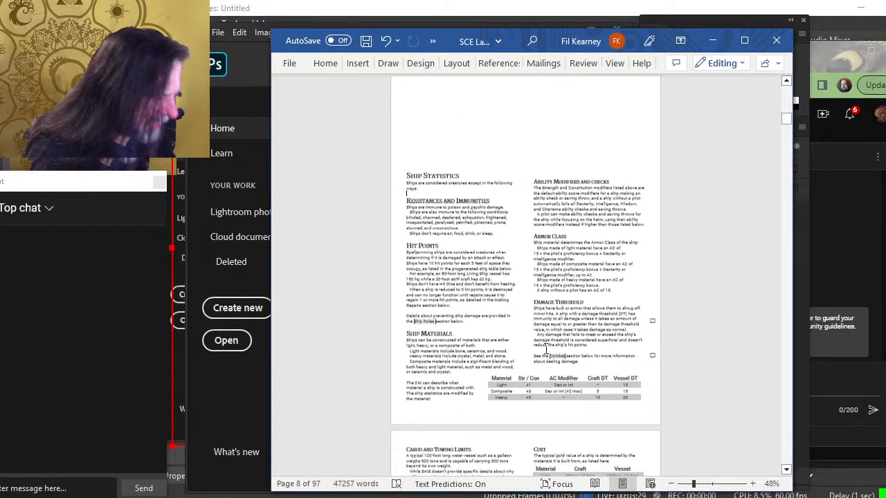
scroll(547, 349, down, 6)
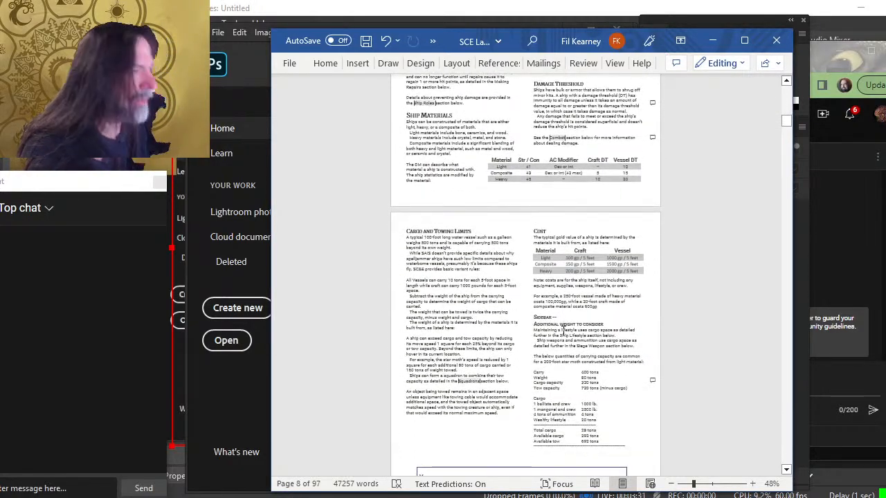
scroll(563, 330, down, 3)
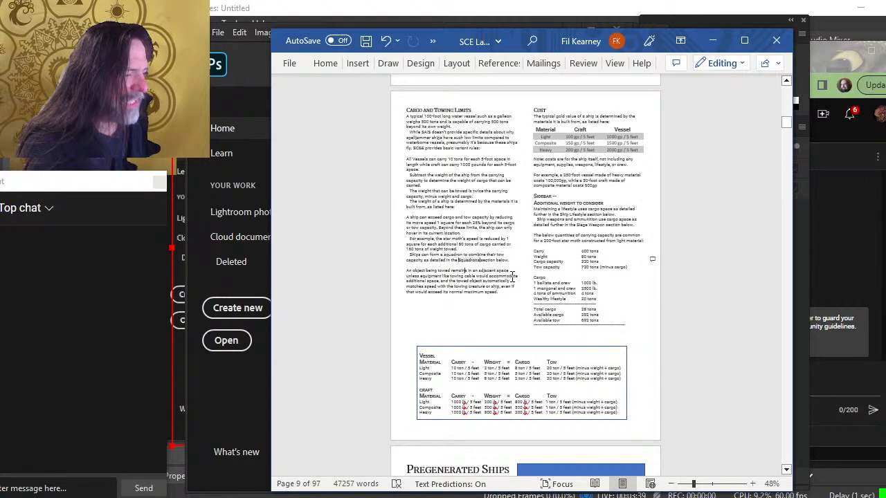
scroll(512, 287, down, 10)
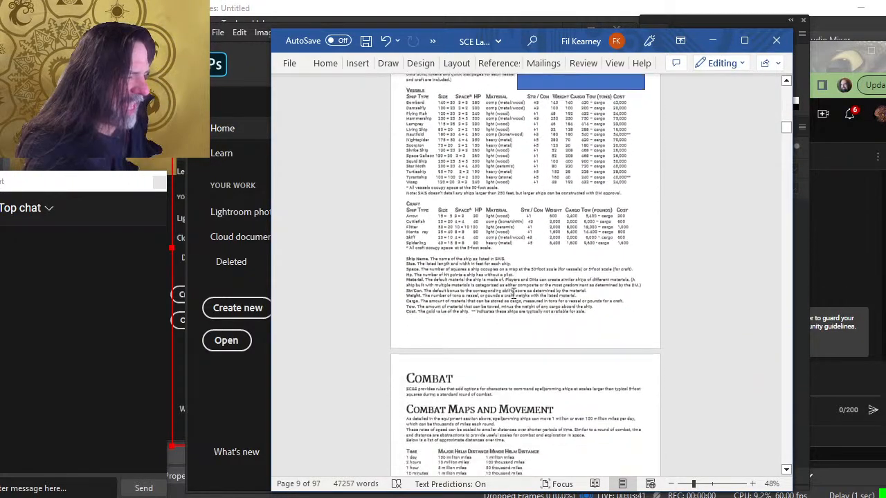
scroll(513, 291, up, 12)
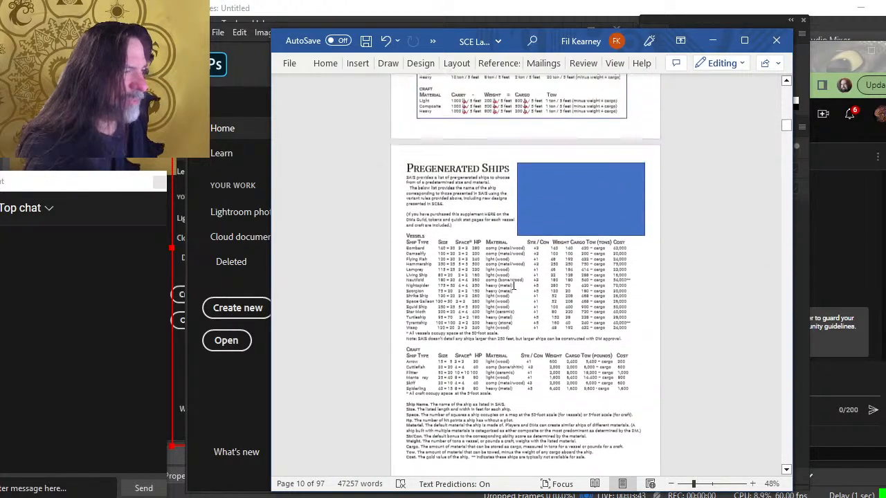
scroll(512, 283, up, 3)
scroll(498, 291, down, 6)
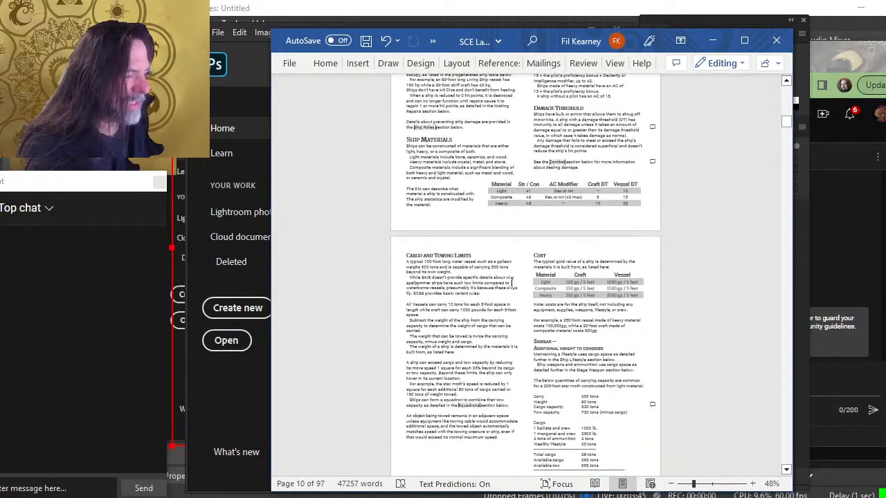
scroll(483, 299, up, 10)
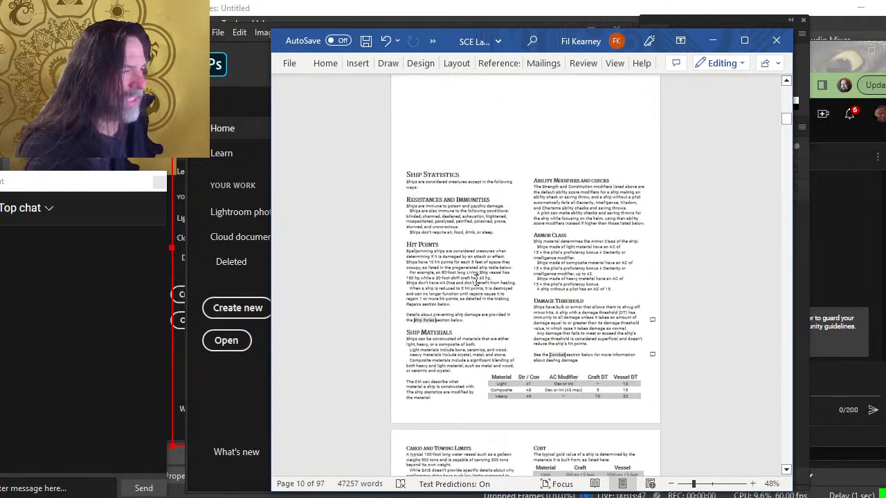
scroll(429, 235, up, 5)
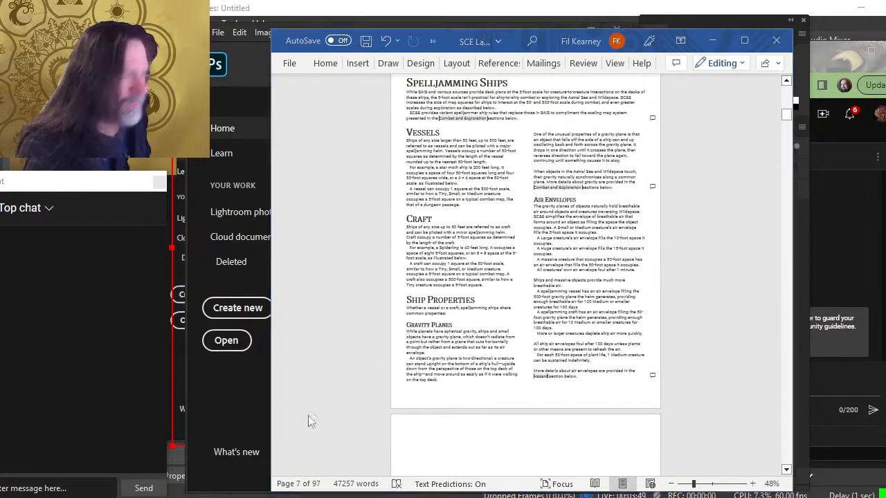
Open a new Notepad window and jot down the number 8
key(alt+Tab)
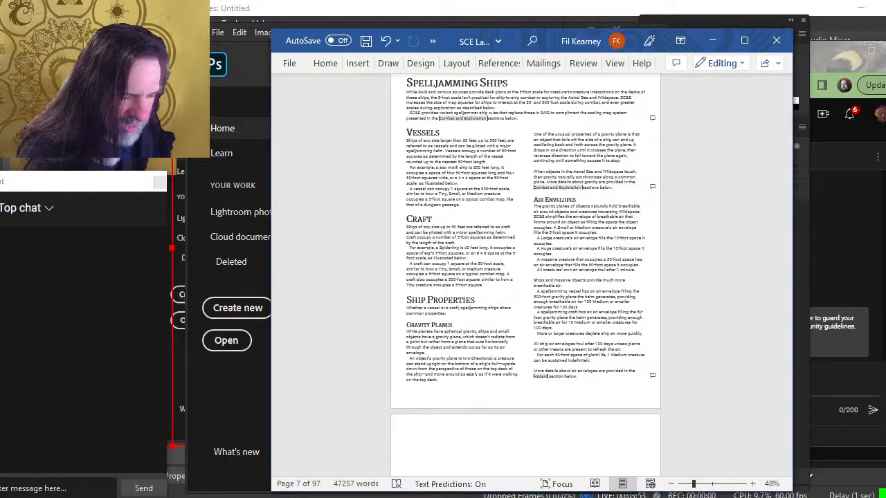
right_click(180, 497)
click(171, 425)
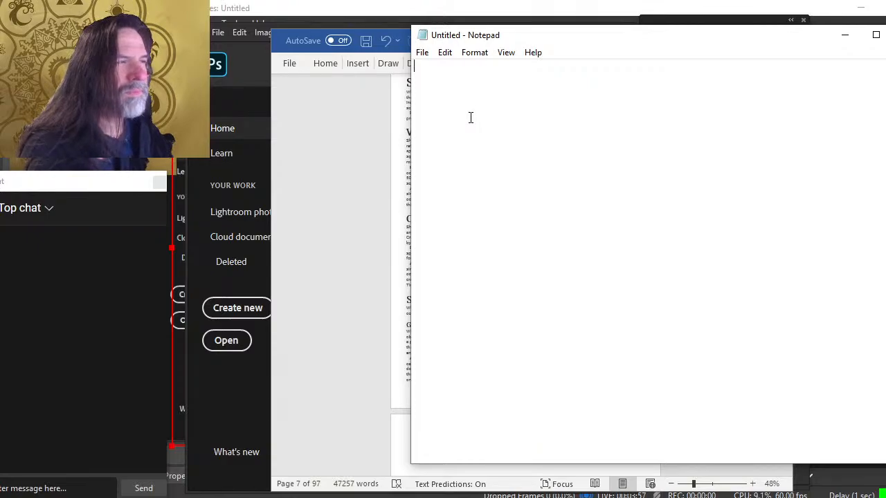
key(Return)
key(Return)
key(Return)
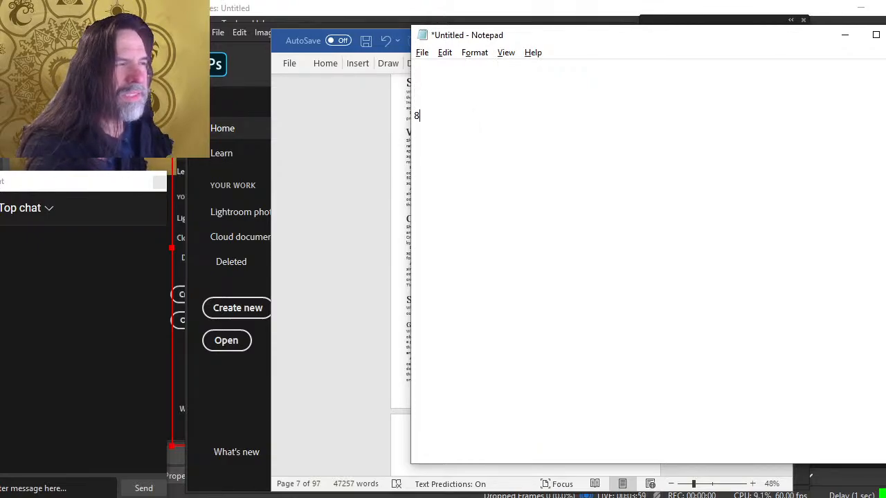
Scroll back up the layout document to the Wildspace Orrery page and return to Notepad
key(alt+Tab)
scroll(535, 119, up, 8)
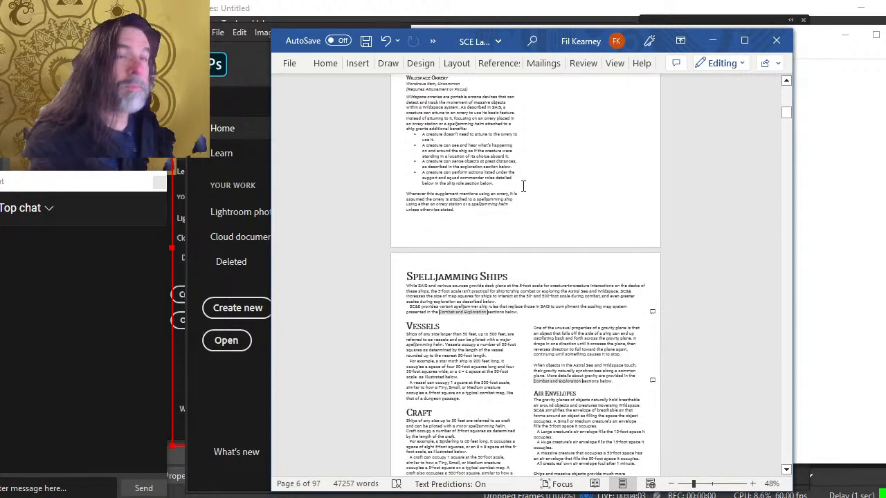
scroll(524, 186, up, 5)
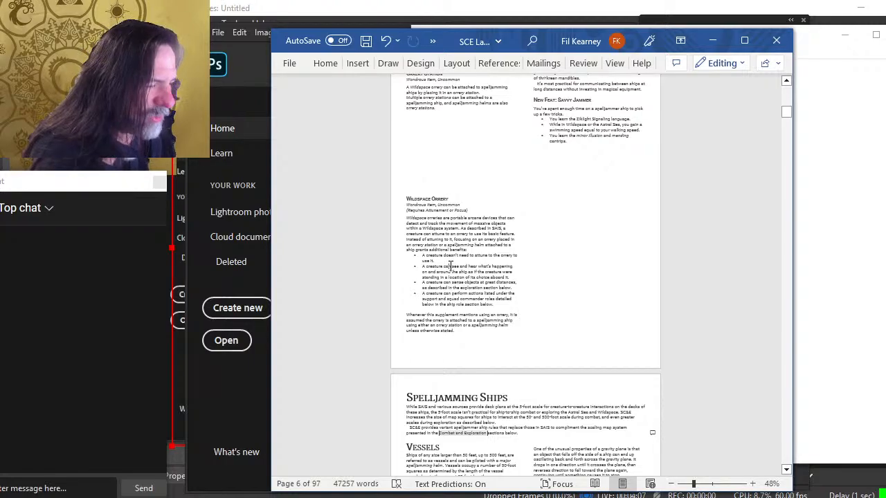
key(alt+Tab)
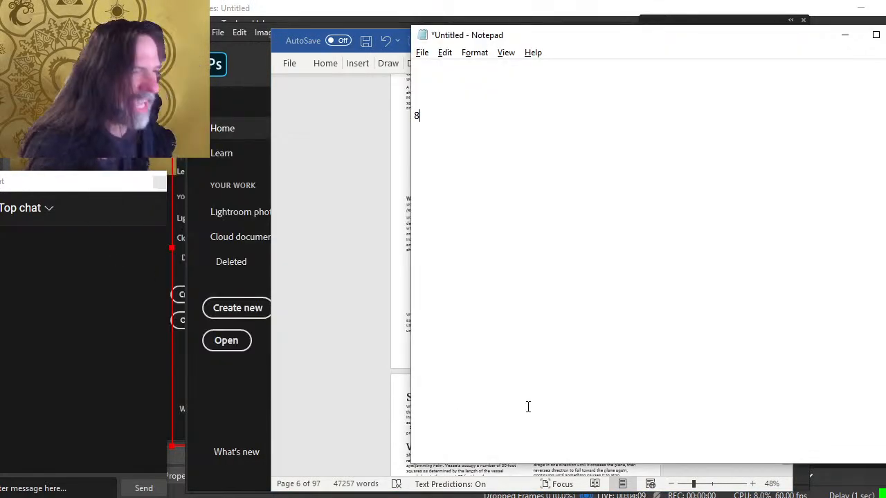
Add page 6 to the Notepad list and scroll the layout document up to the Additional Equipment page
key(alt+Tab)
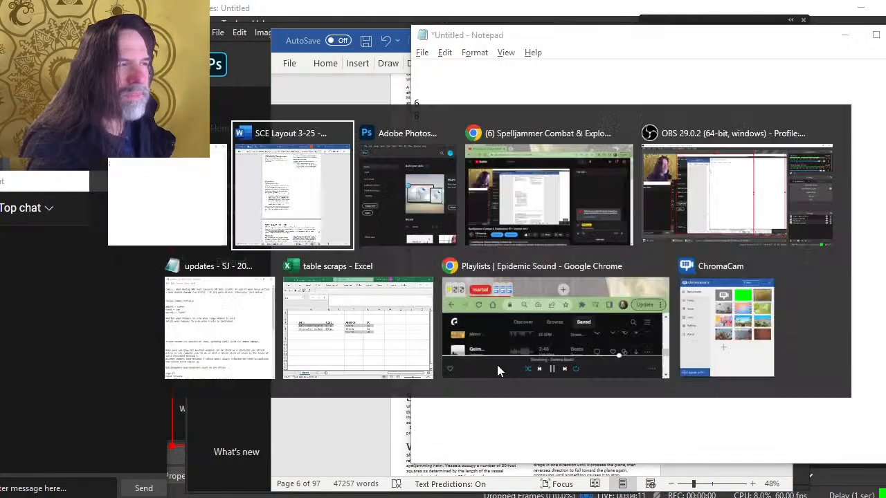
scroll(526, 276, up, 6)
scroll(543, 324, up, 13)
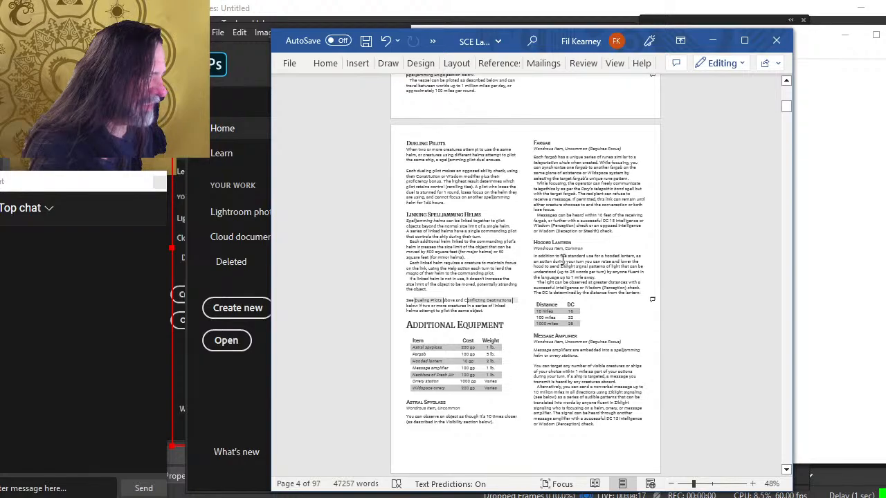
key(alt+Tab)
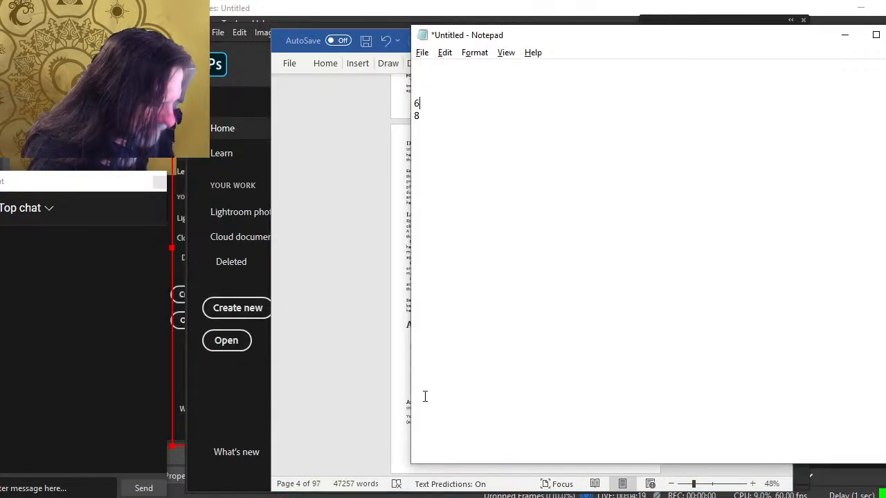
key(alt+Tab)
click(445, 380)
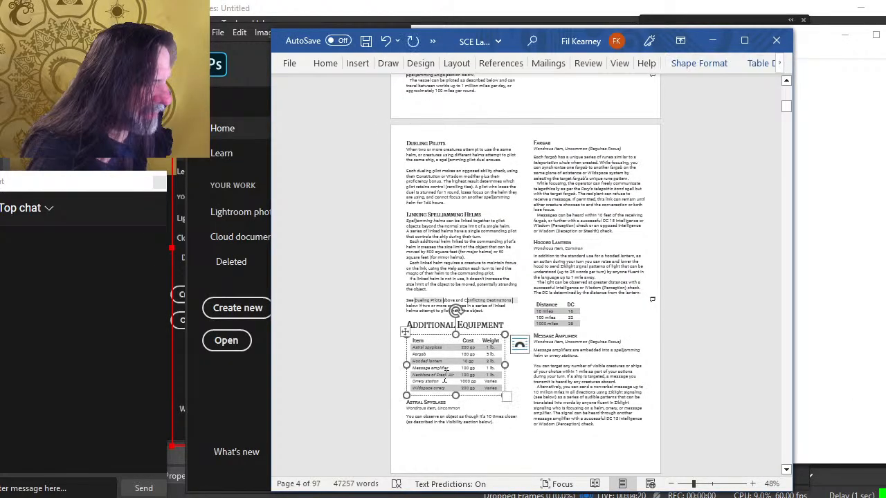
click(445, 299)
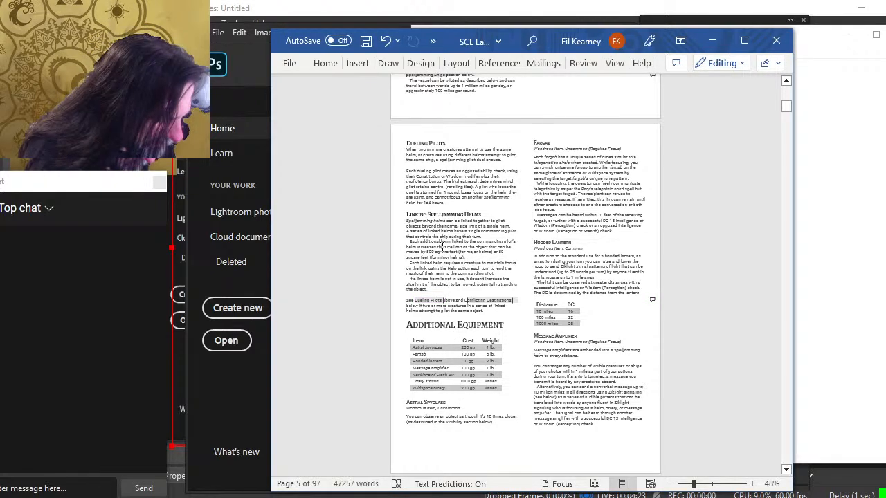
Add pages 5 and 4 to the Notepad list while scrolling up to the Spelljamming Helm page
key(alt+Tab)
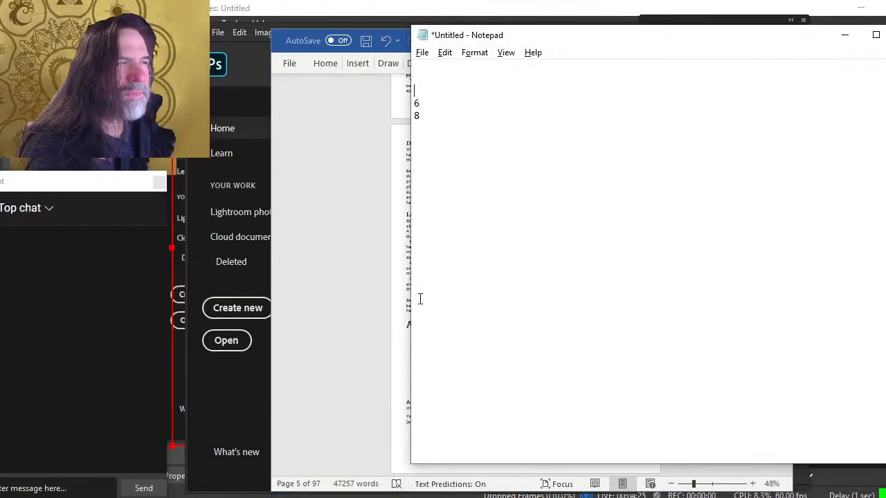
key(alt+Tab)
scroll(386, 237, up, 5)
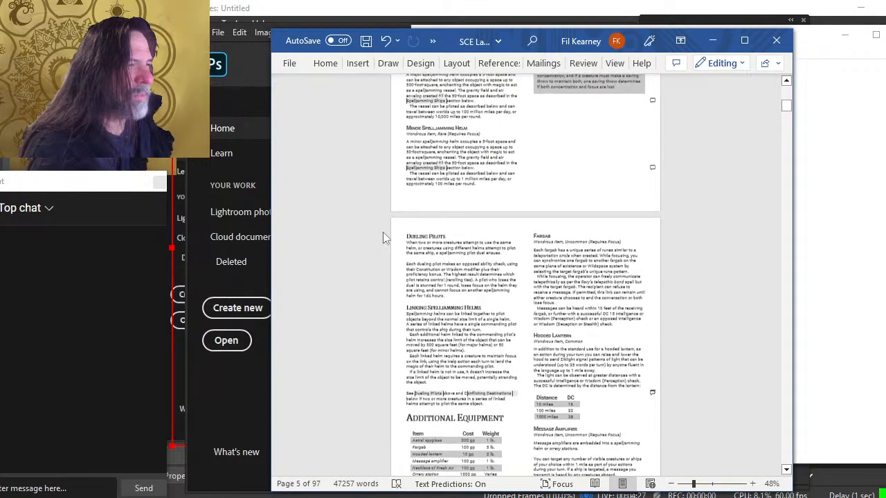
scroll(386, 237, up, 3)
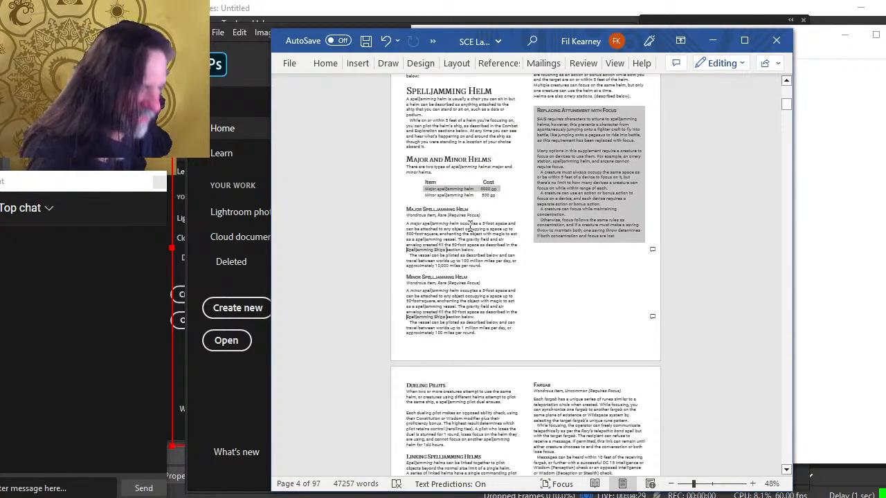
key(alt+Tab)
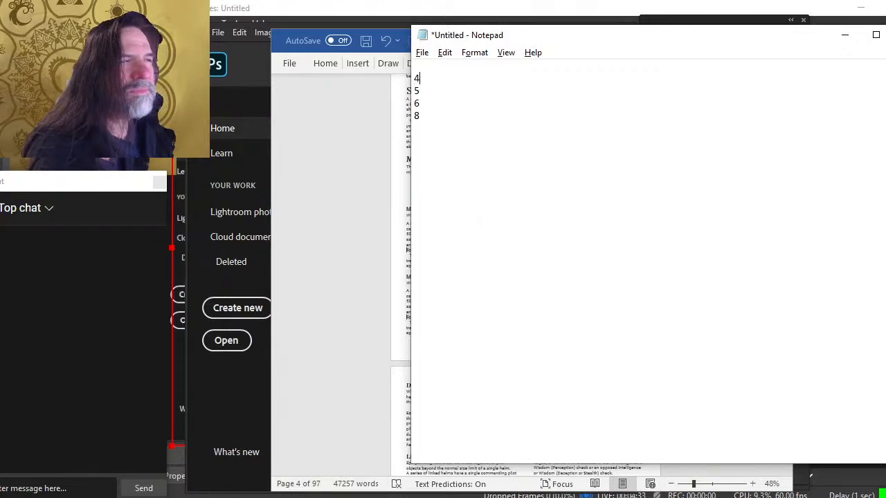
key(alt+Tab)
Scroll through the layout document from the Introduction page down to the Ship Statistics and Cargo pages
scroll(496, 241, up, 8)
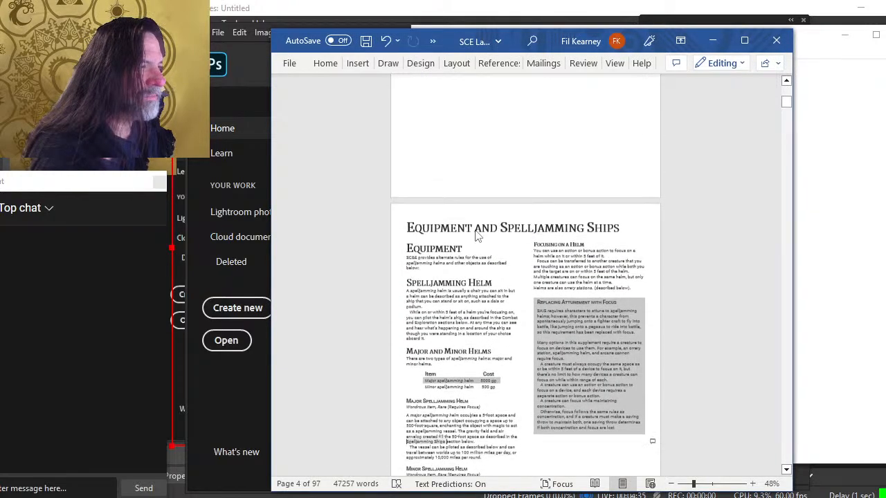
scroll(496, 241, up, 5)
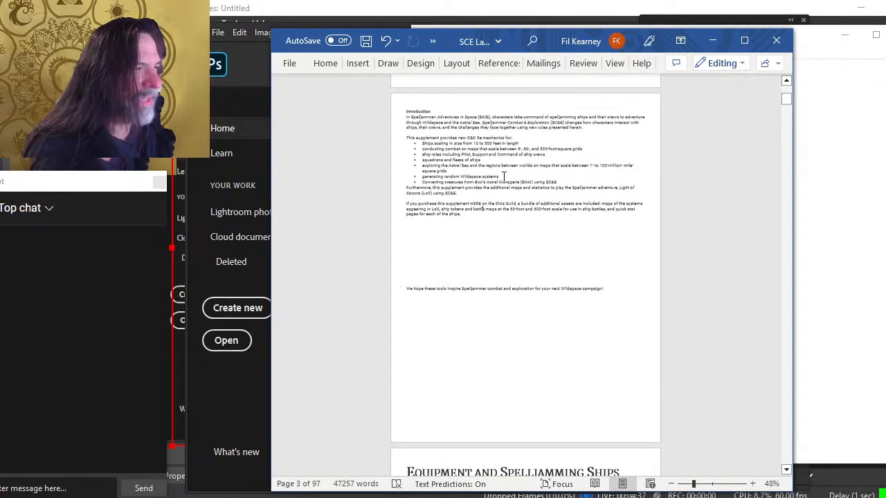
scroll(508, 182, up, 3)
scroll(510, 201, down, 8)
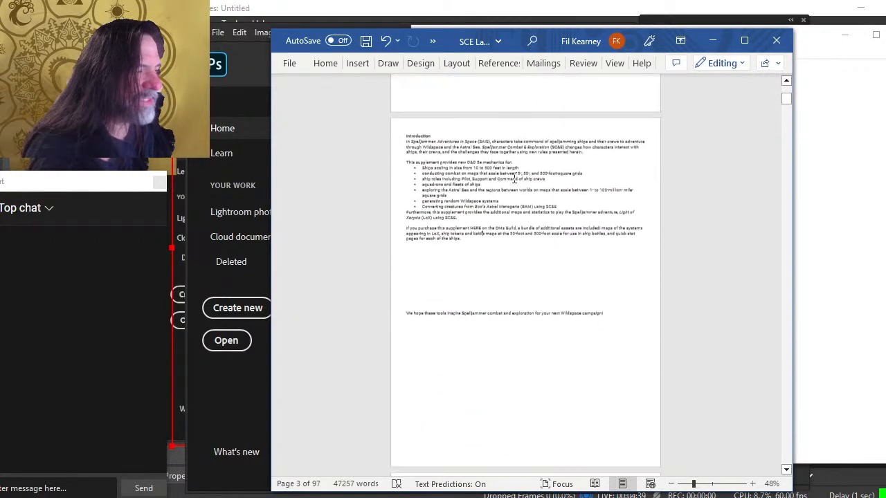
scroll(510, 222, down, 4)
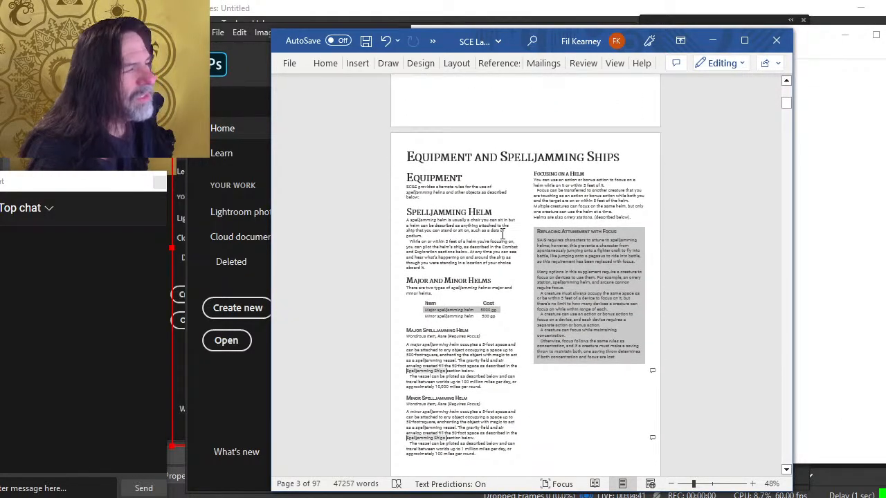
scroll(496, 266, down, 1)
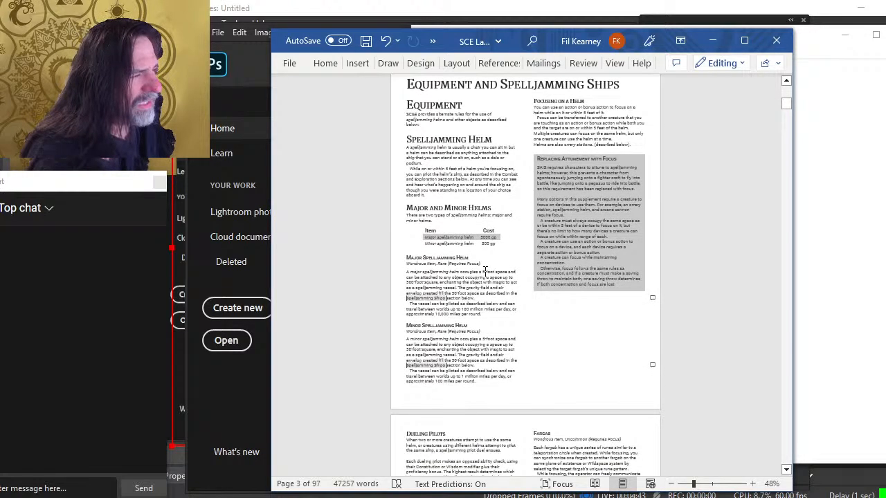
scroll(485, 269, down, 4)
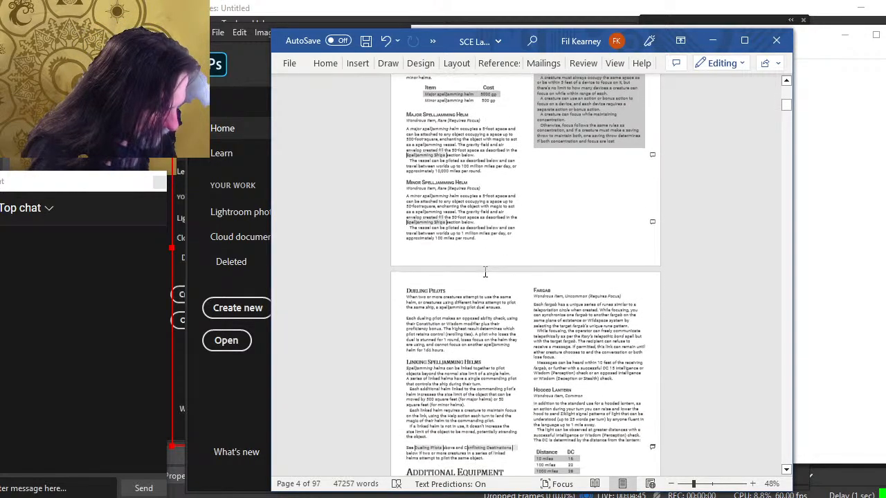
scroll(608, 393, down, 3)
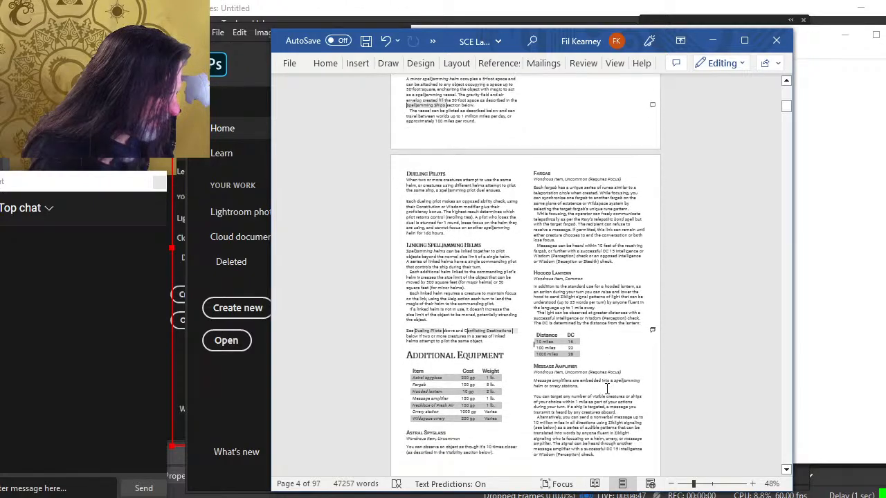
scroll(604, 388, down, 3)
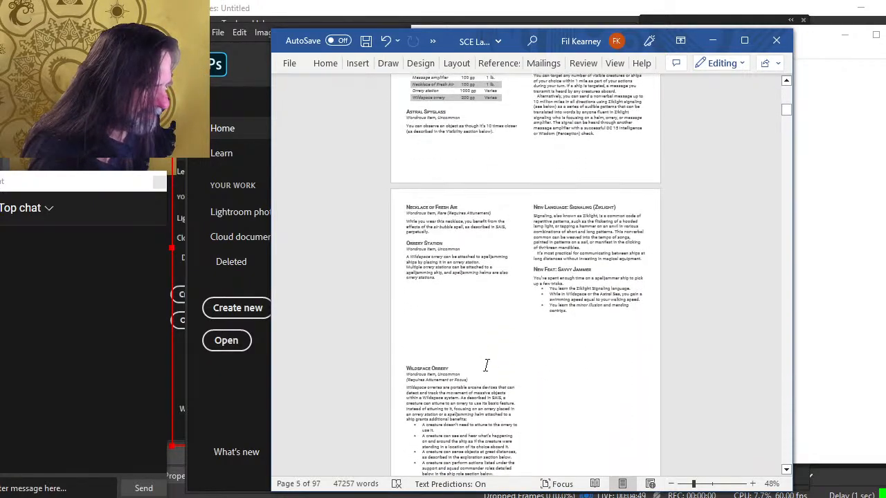
scroll(523, 339, down, 7)
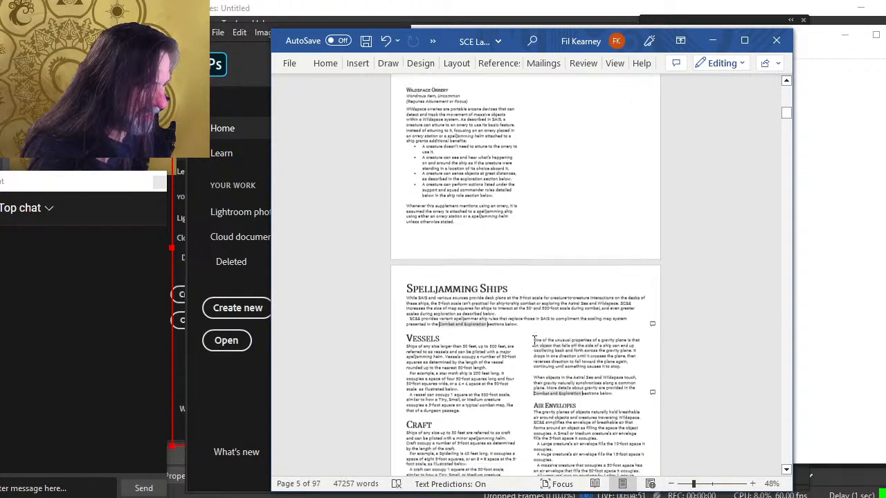
scroll(538, 341, down, 5)
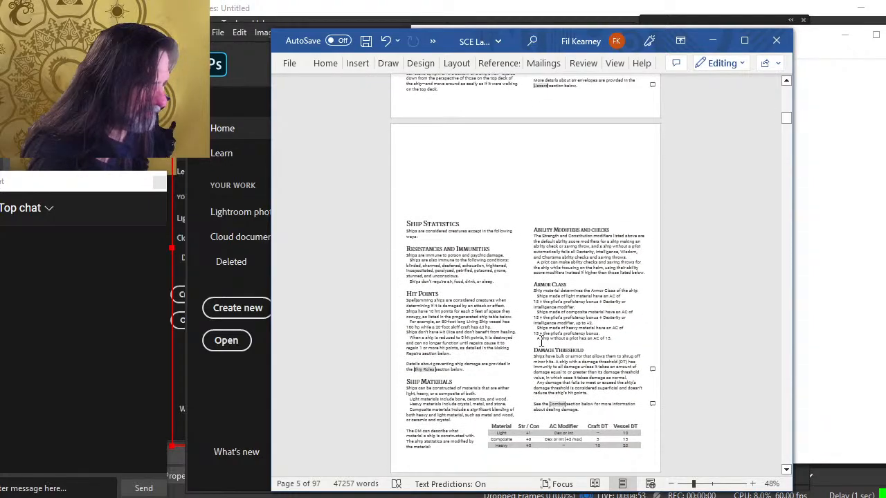
scroll(502, 384, down, 2)
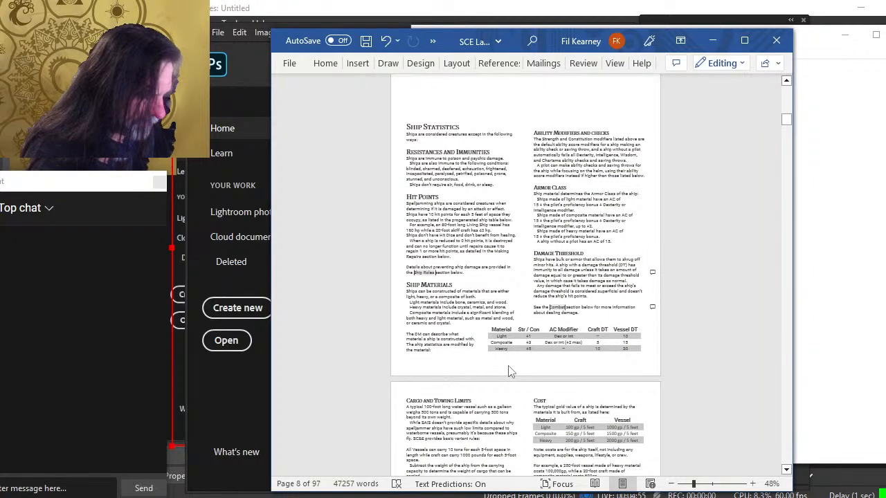
scroll(509, 371, down, 2)
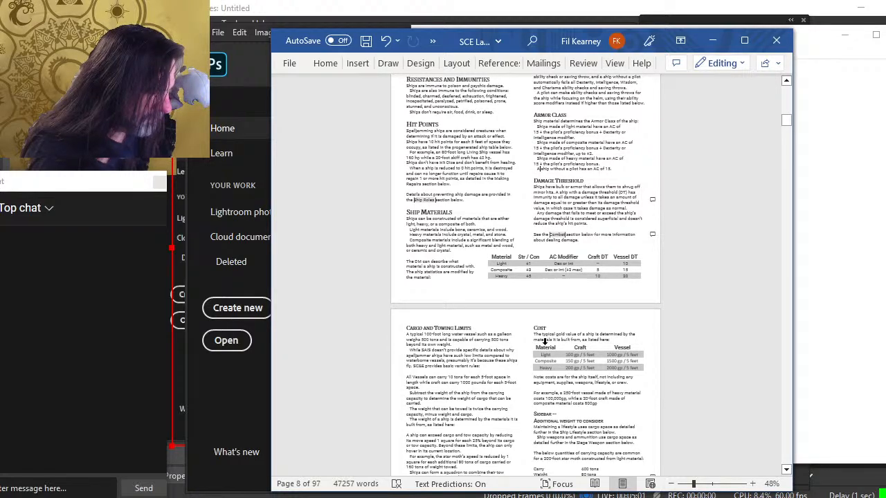
scroll(543, 341, up, 6)
key(alt+Tab)
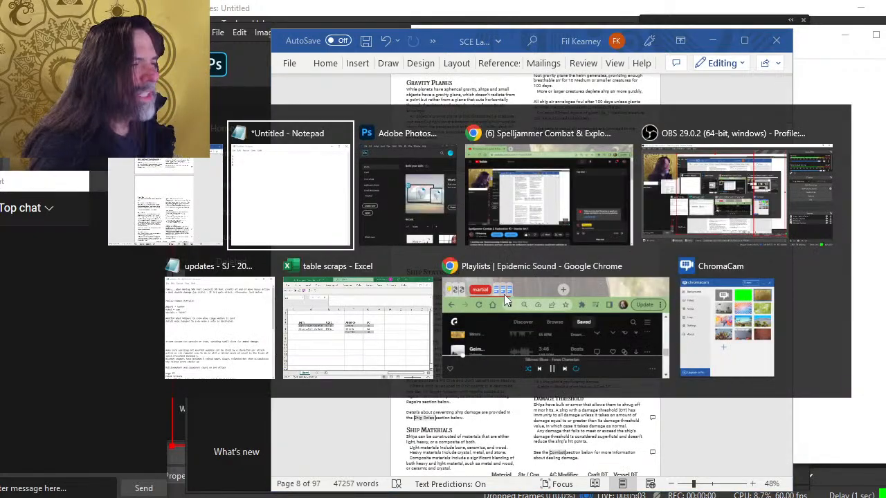
key(Escape)
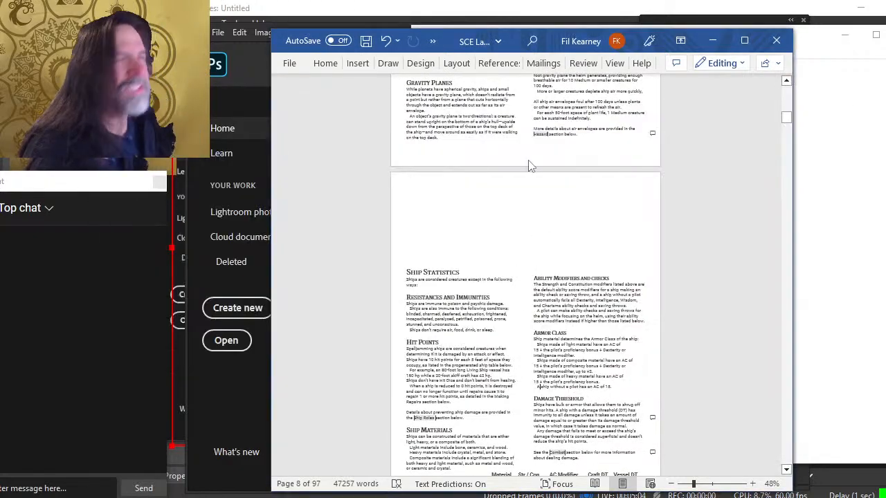
Start a PDF/XPS export of the document and, in its options, publish the document without markup for a page range
click(287, 64)
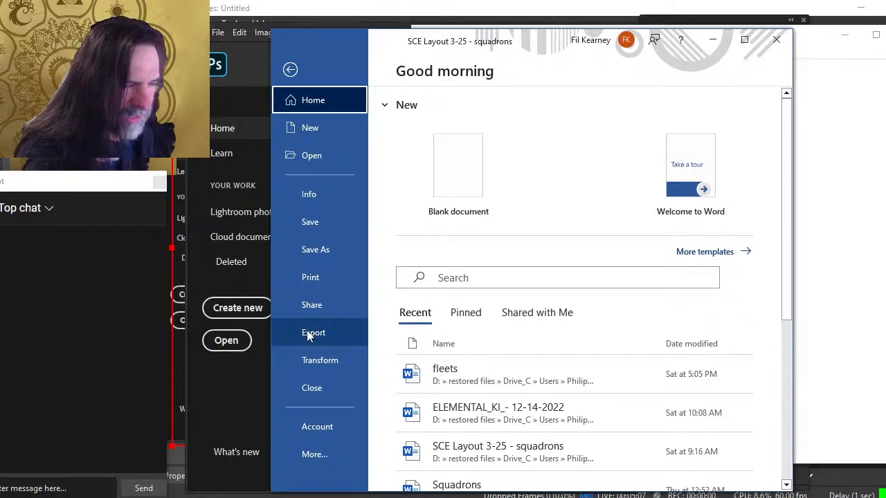
click(310, 334)
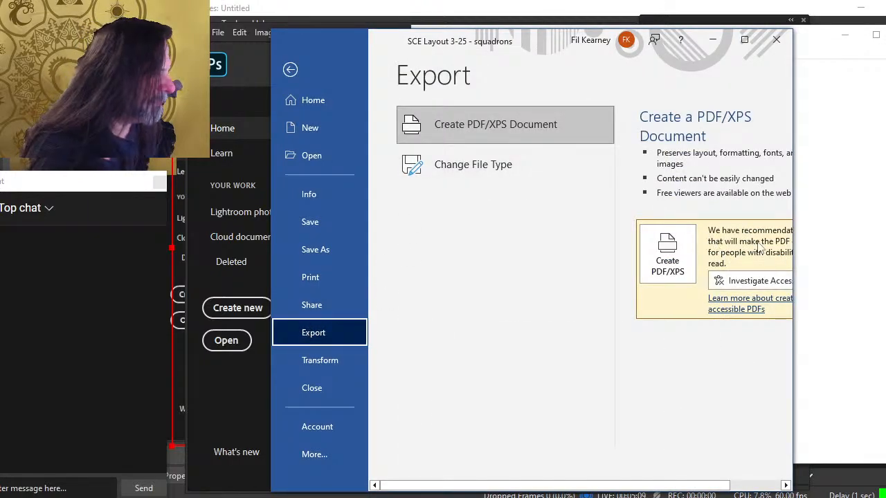
click(681, 258)
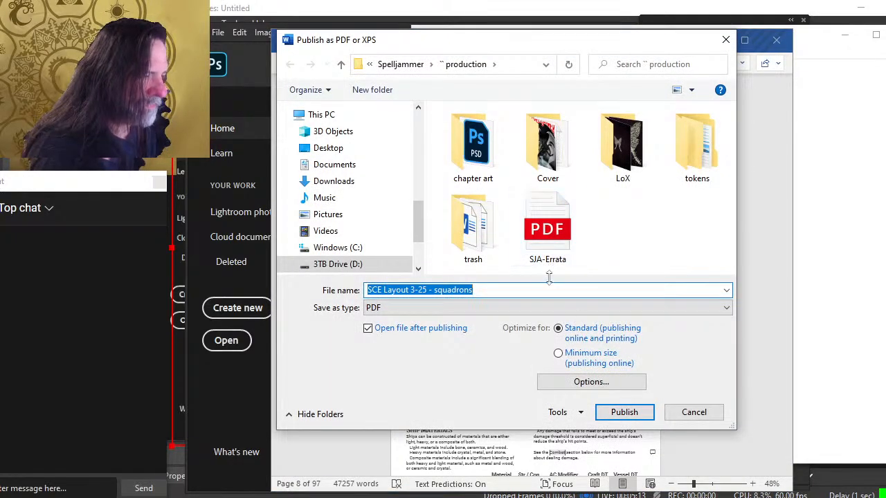
click(574, 386)
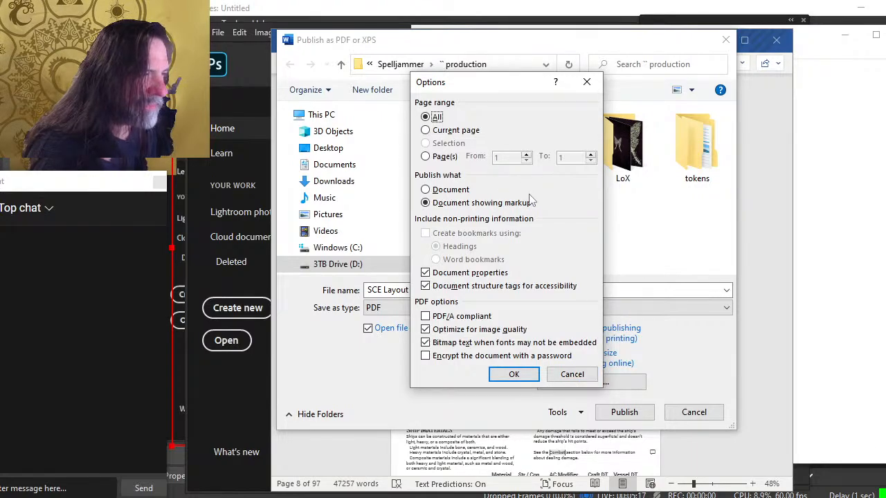
click(431, 193)
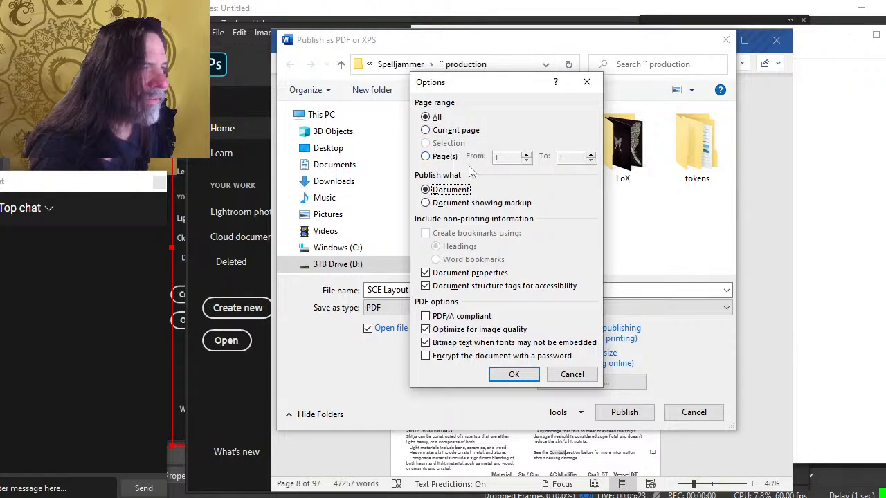
click(450, 157)
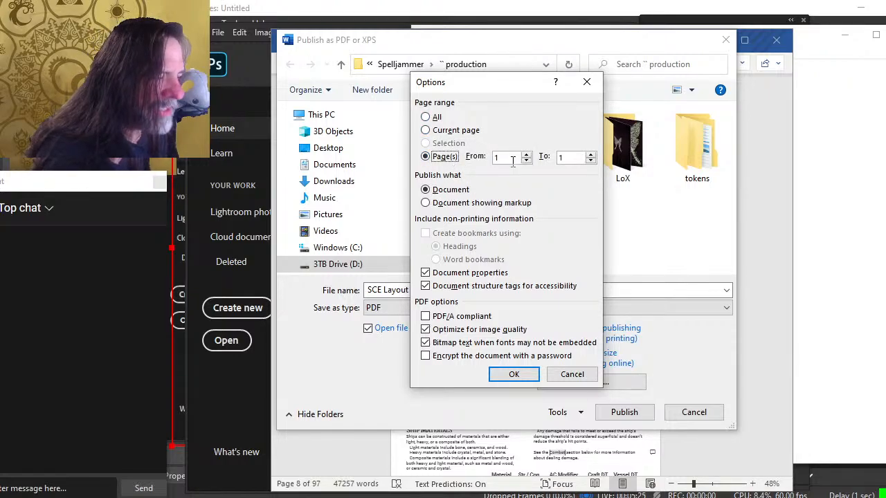
Set the export page range from 4 to 8, turn off document properties and accessibility structure tags, and confirm
key(alt+Tab)
key(alt+Tab)
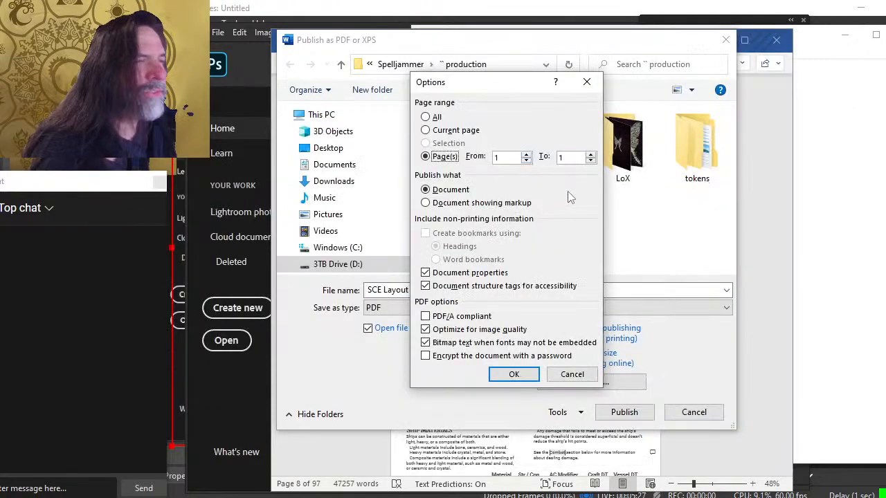
double_click(509, 158)
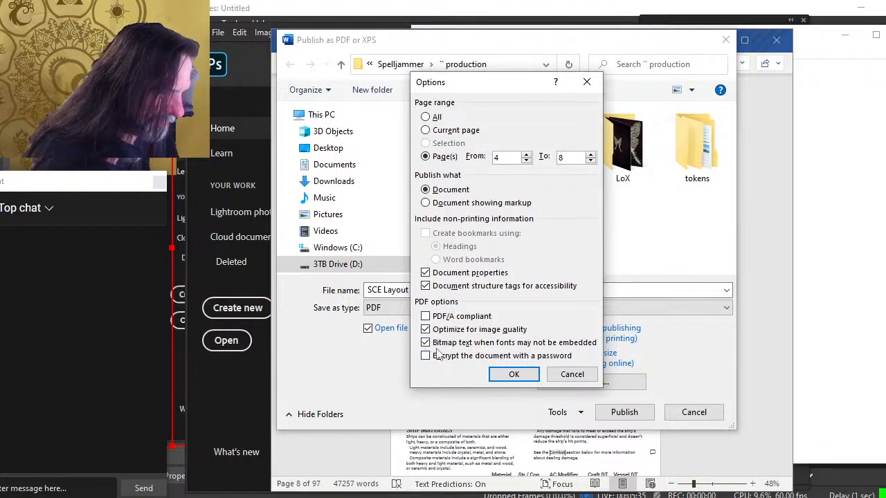
click(447, 274)
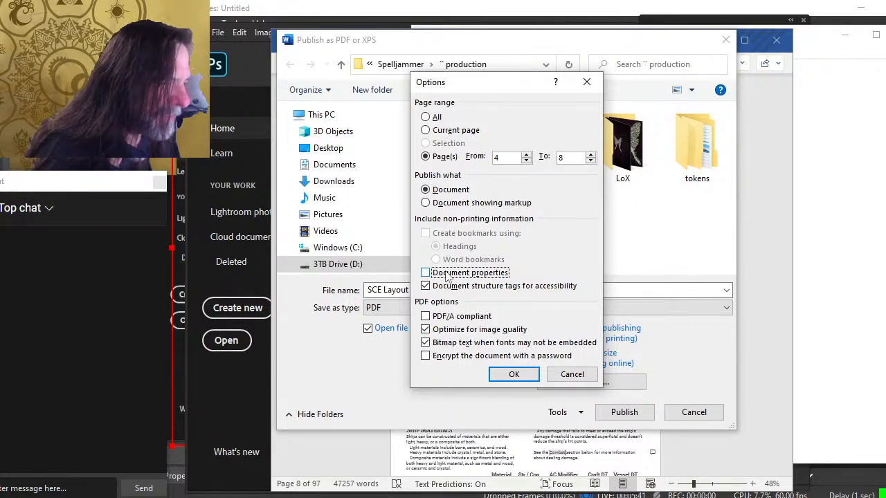
double_click(452, 287)
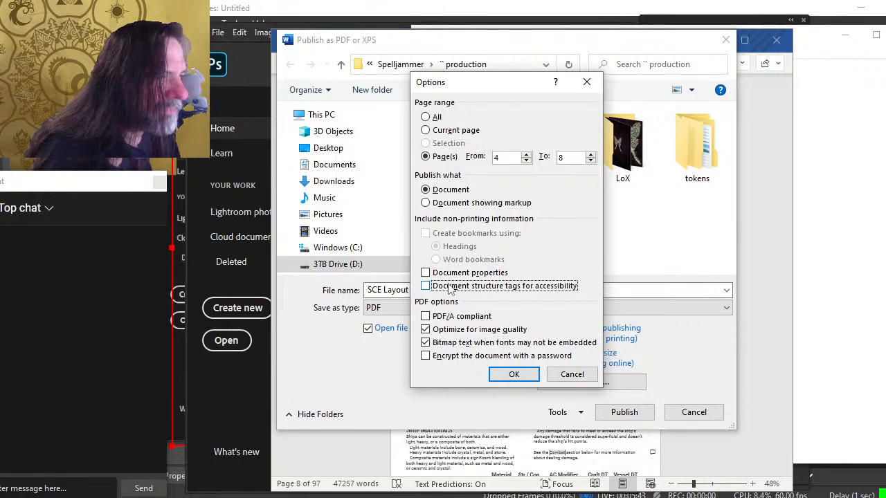
click(448, 288)
click(515, 379)
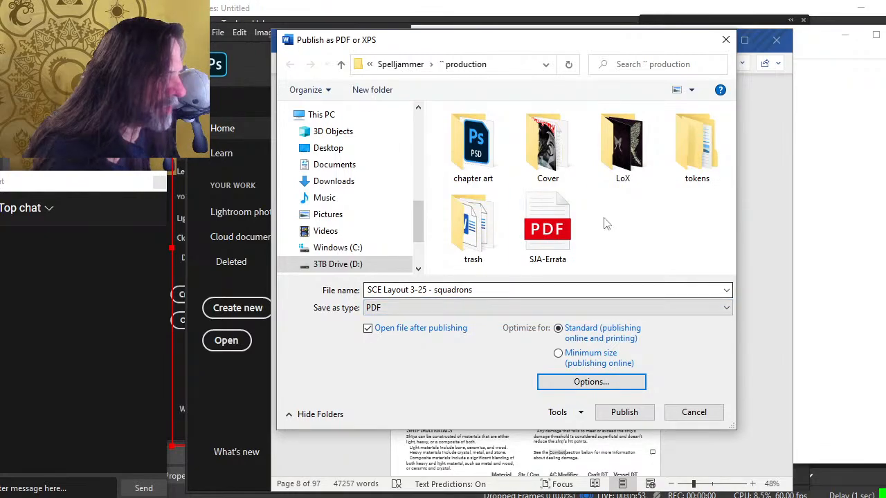
Name the PDF 'page pull 4-8' and publish it
click(496, 289)
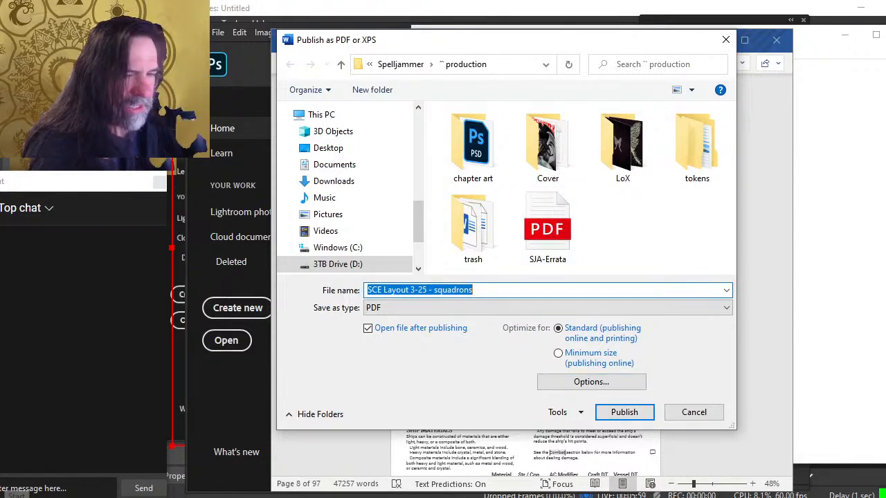
text(page pull)
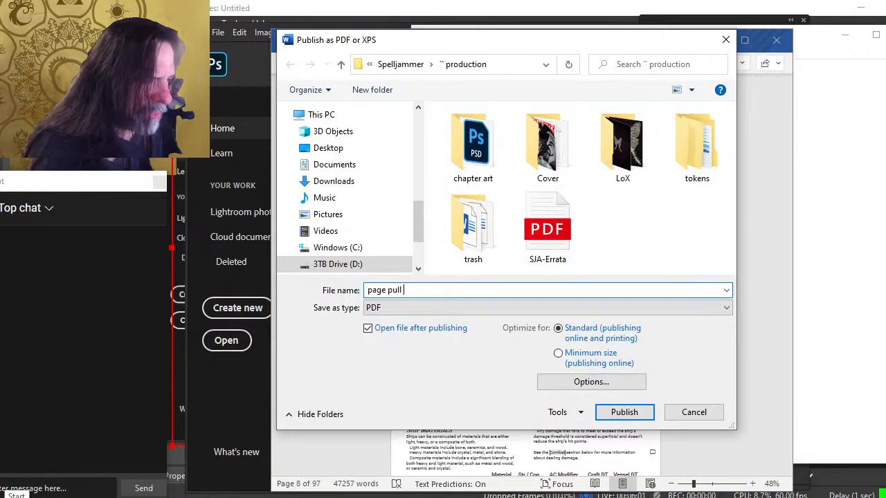
key(alt+Tab)
key(alt+Tab)
key(alt+Tab)
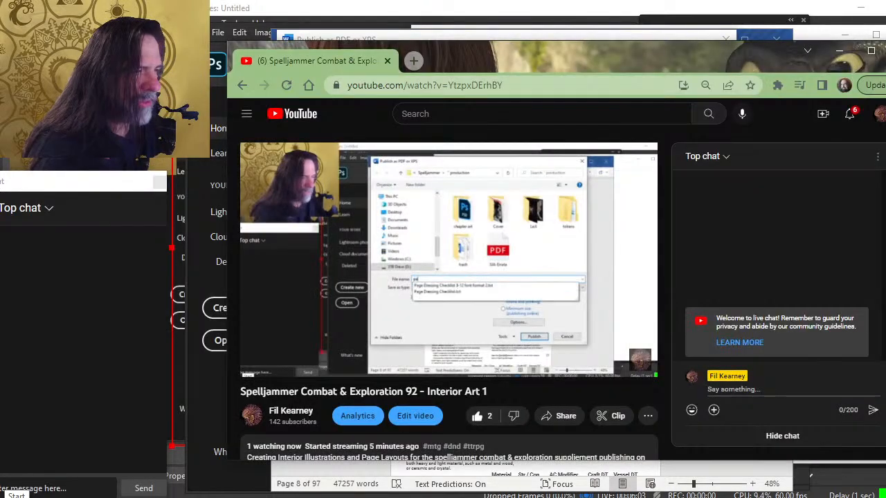
key(alt+Tab)
key(End)
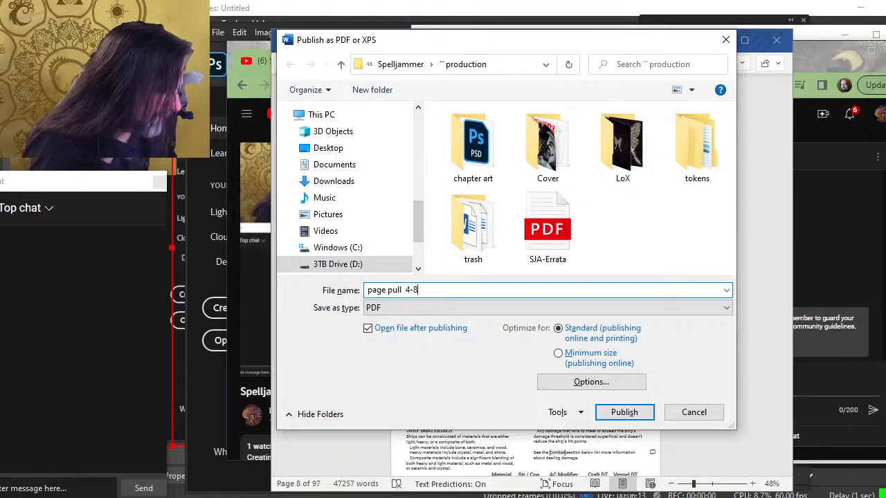
click(619, 412)
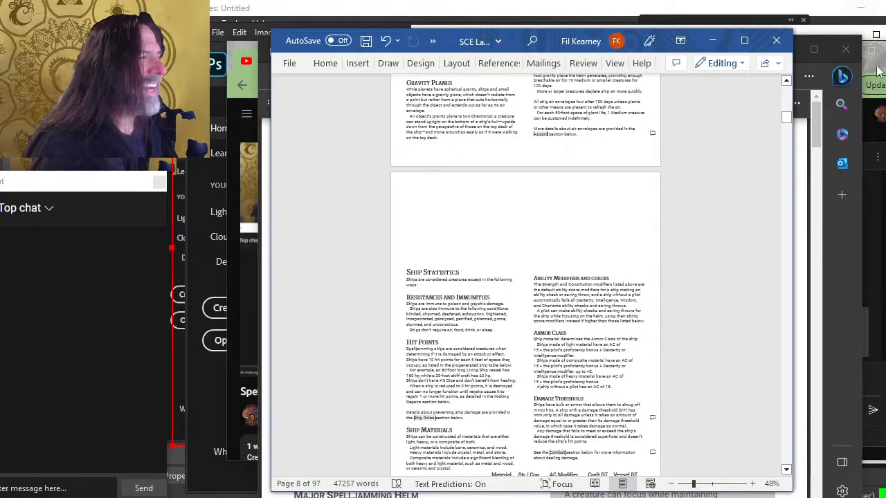
Set the document's page colour to No Color
click(422, 64)
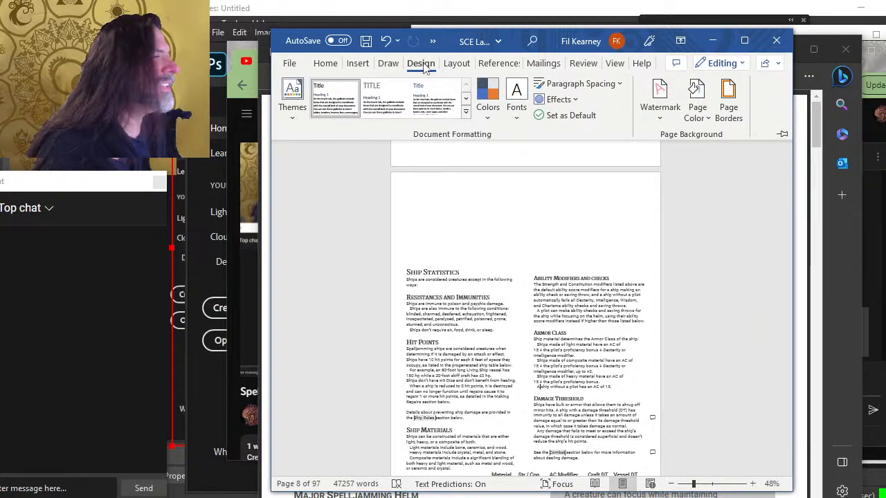
click(690, 119)
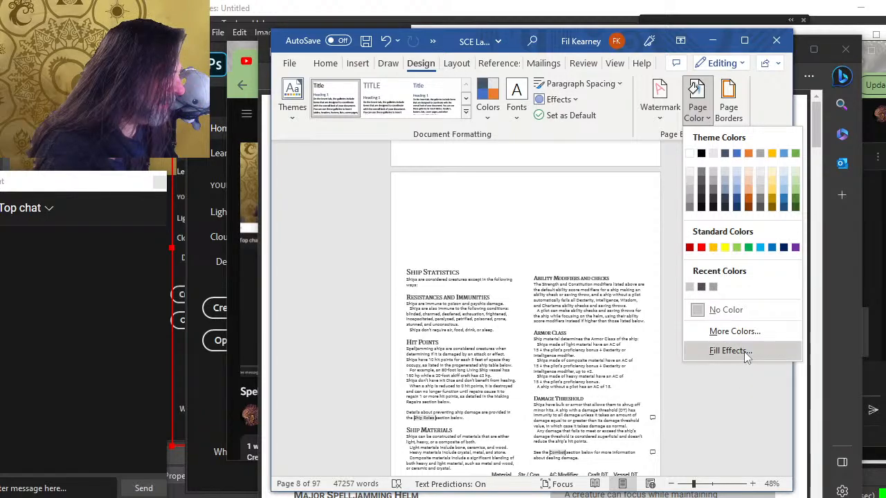
click(712, 312)
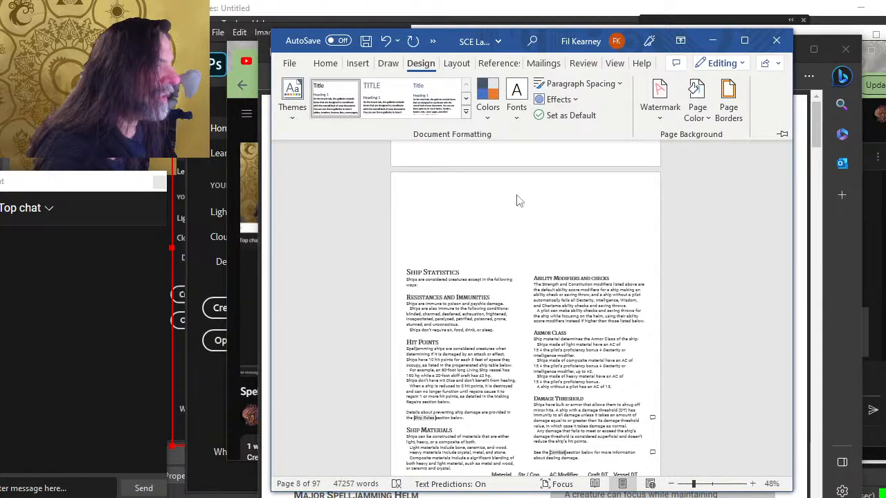
click(581, 234)
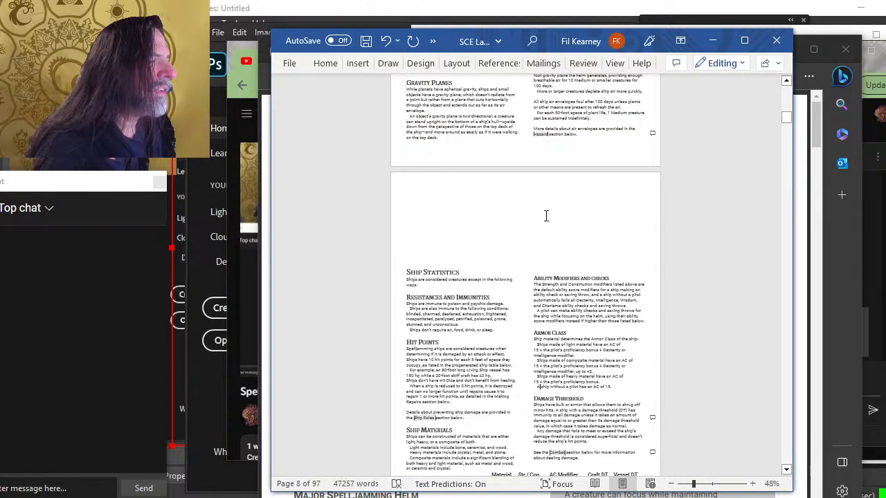
Review the exported 'page pull 4-8' PDF in the browser viewer and close it
scroll(546, 216, up, 3)
scroll(546, 216, down, 3)
key(alt+Tab)
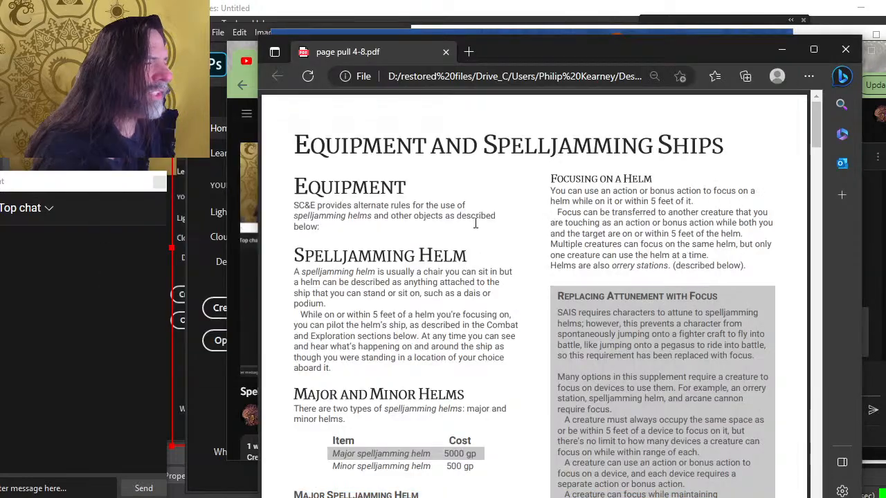
scroll(476, 223, down, 3)
scroll(476, 222, up, 3)
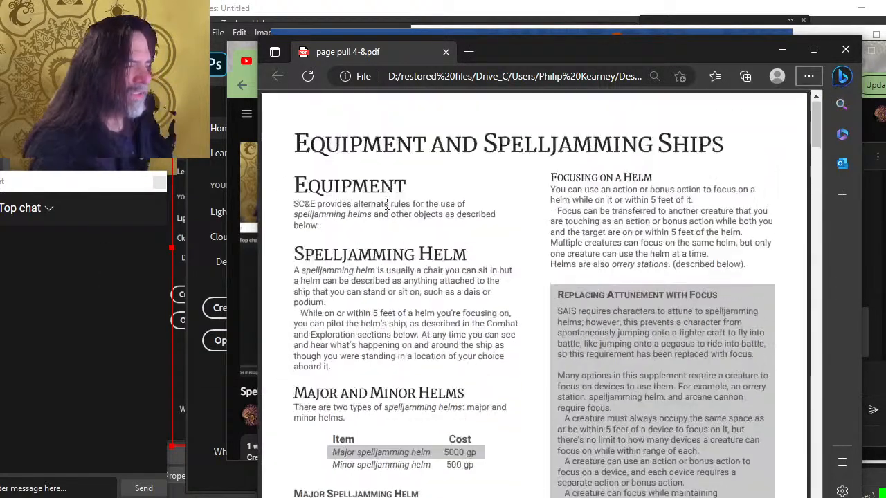
key(alt+Tab)
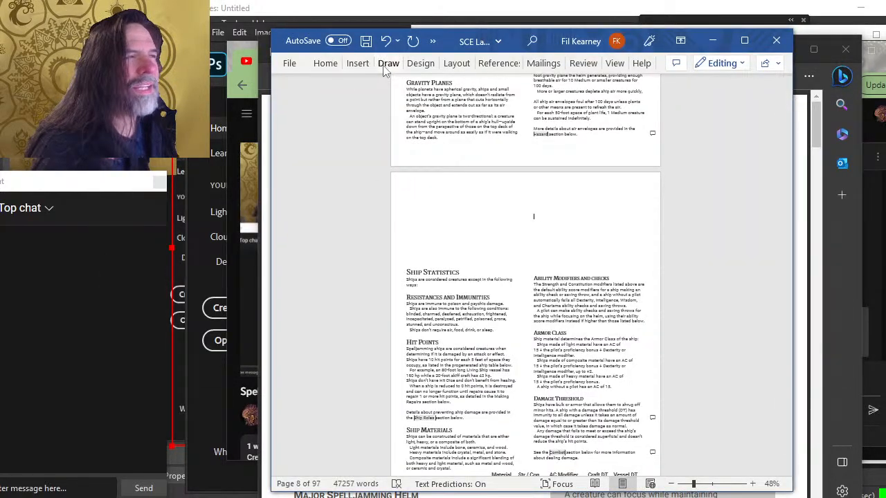
click(805, 43)
key(alt+Tab)
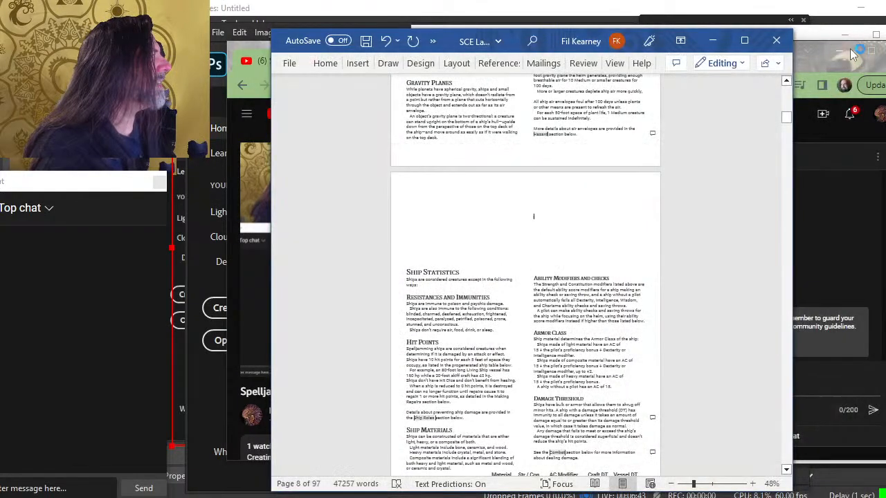
Start another PDF/XPS export, reuse the 'page pull 4-8' file name, and open the export options
click(289, 63)
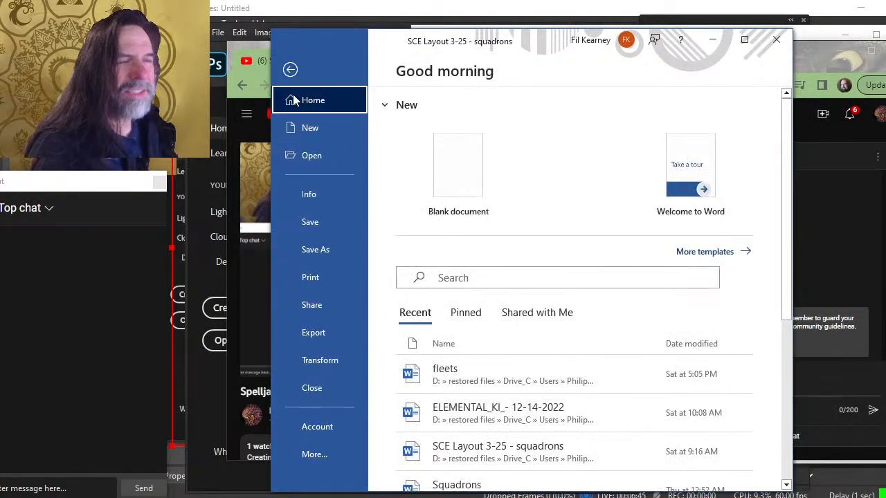
click(333, 338)
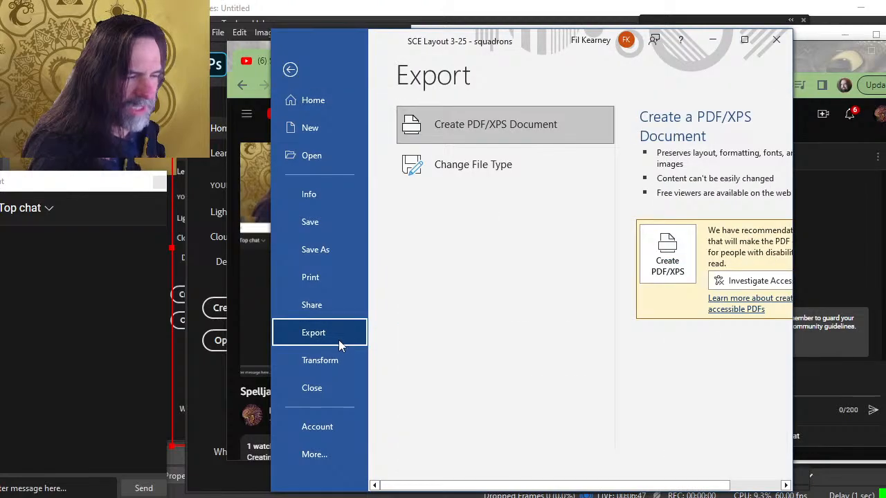
click(667, 254)
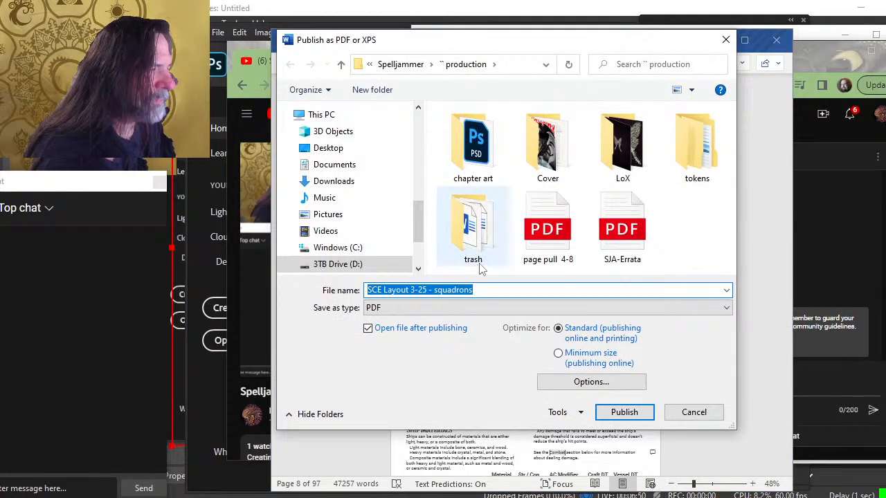
click(550, 253)
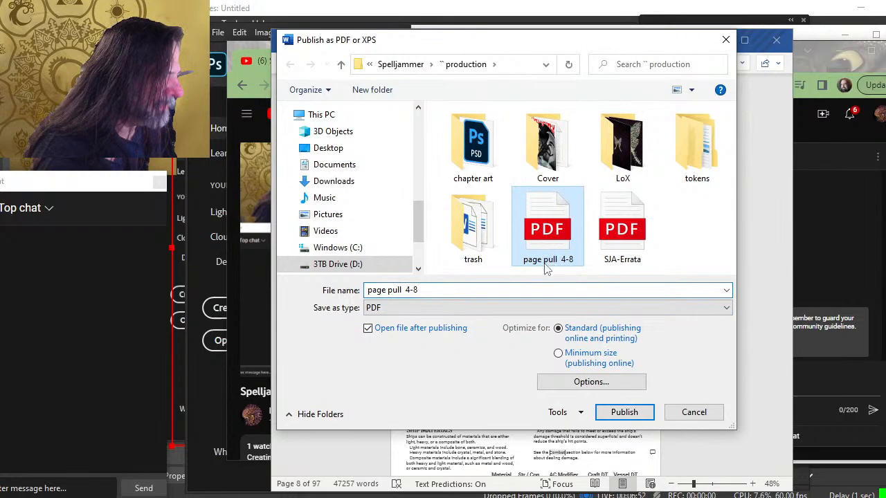
click(595, 384)
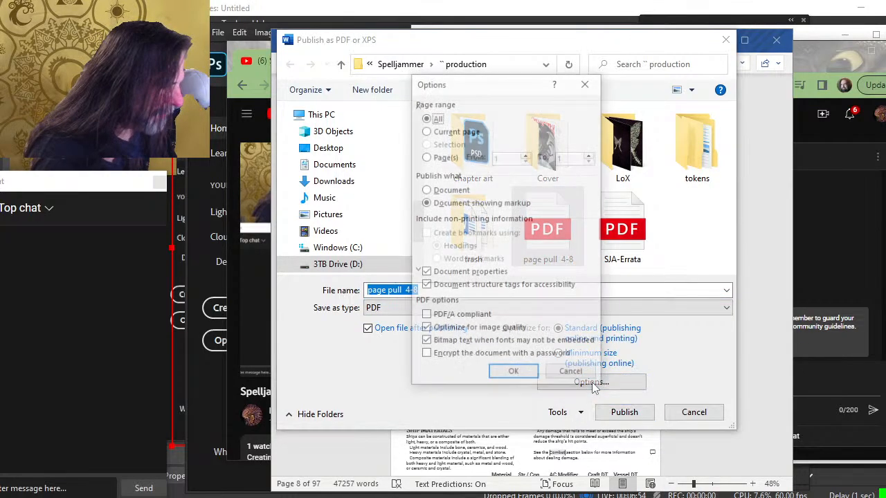
Publish pages 4 to 8 as a plain document without properties or accessibility tags, overwriting the existing PDF
click(476, 205)
click(448, 190)
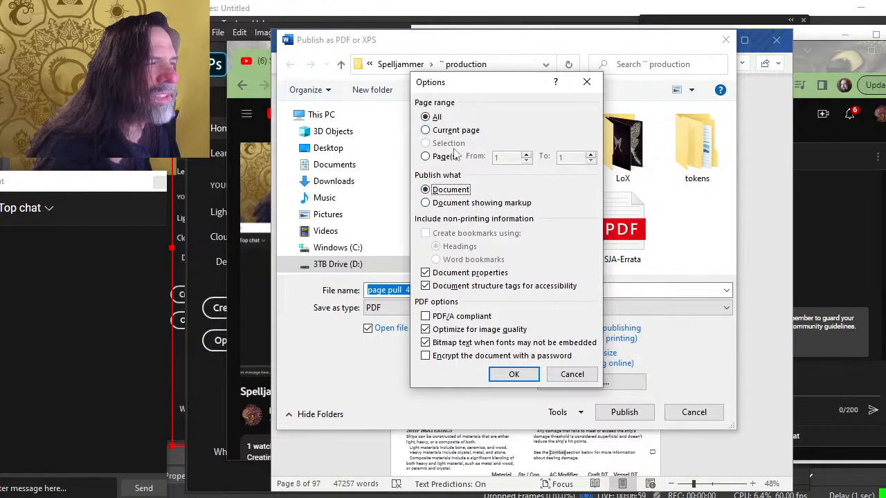
click(445, 157)
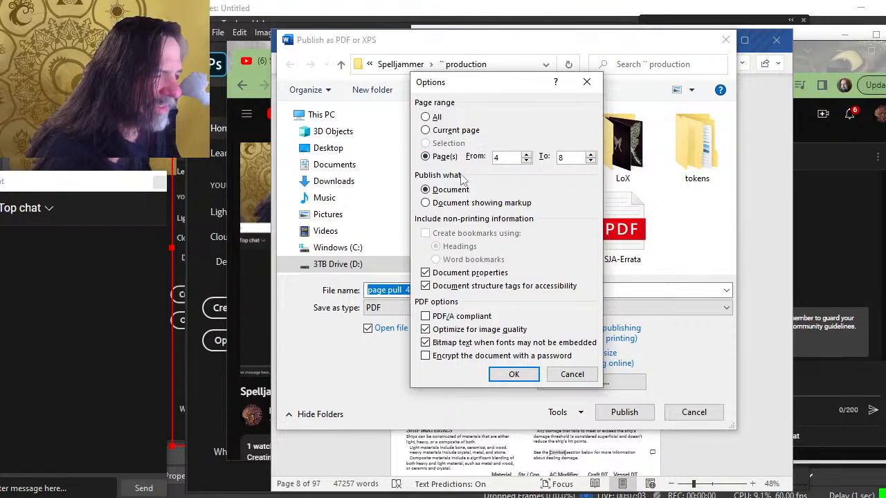
click(484, 289)
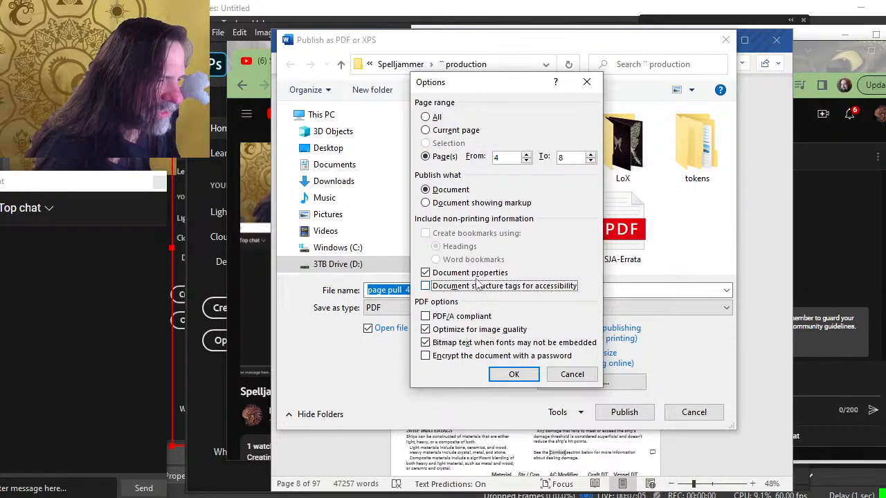
click(476, 274)
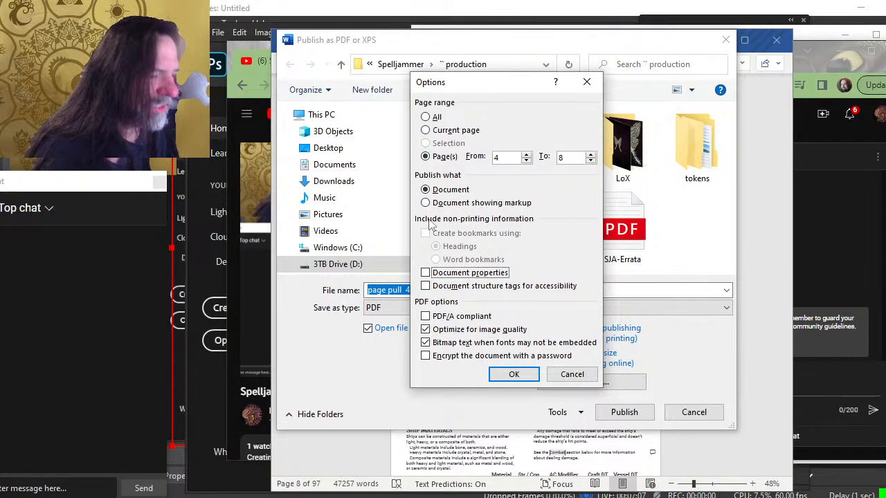
click(512, 374)
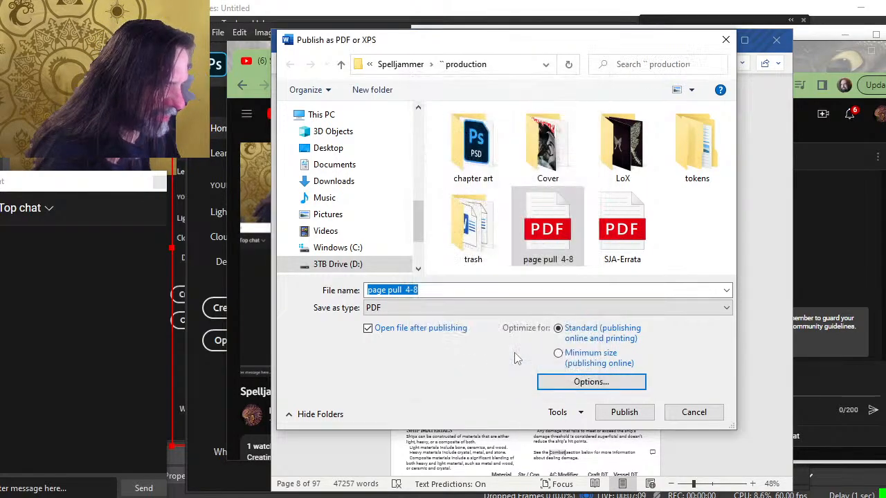
click(623, 412)
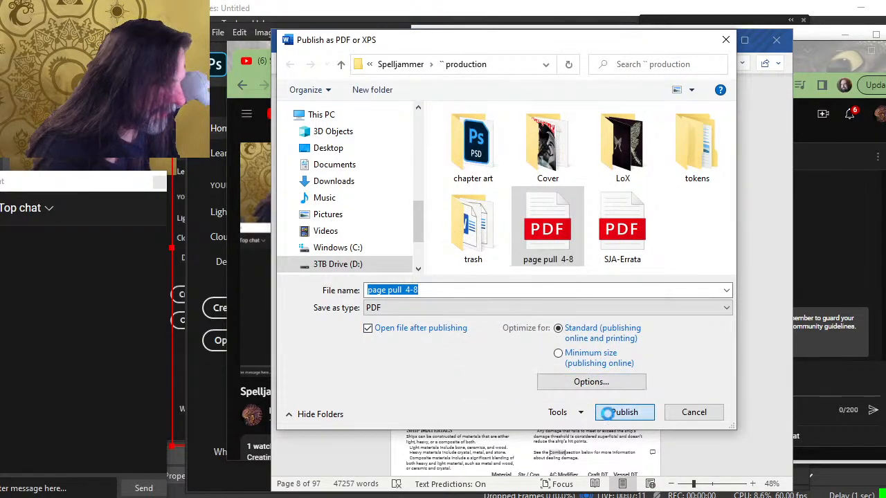
click(504, 259)
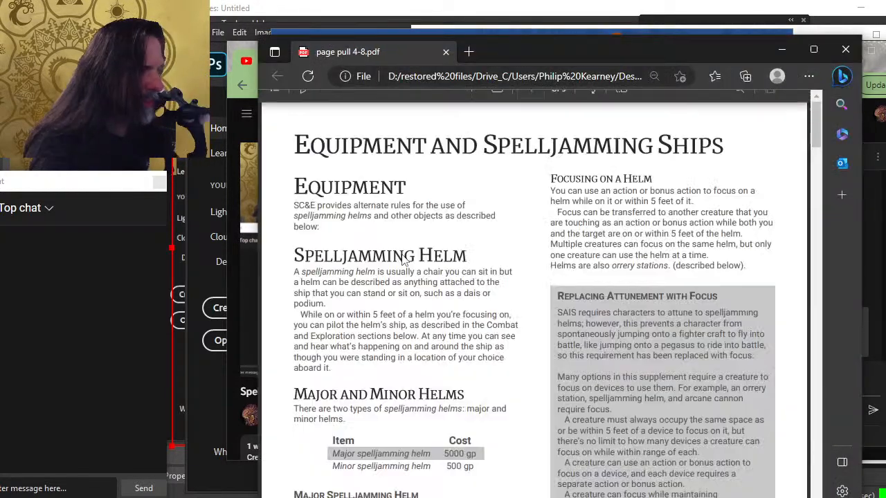
Open the 'page pull 4-8' PDF in Photoshop
key(alt+Tab)
key(alt+Tab)
key(alt+Tab)
key(alt+Tab)
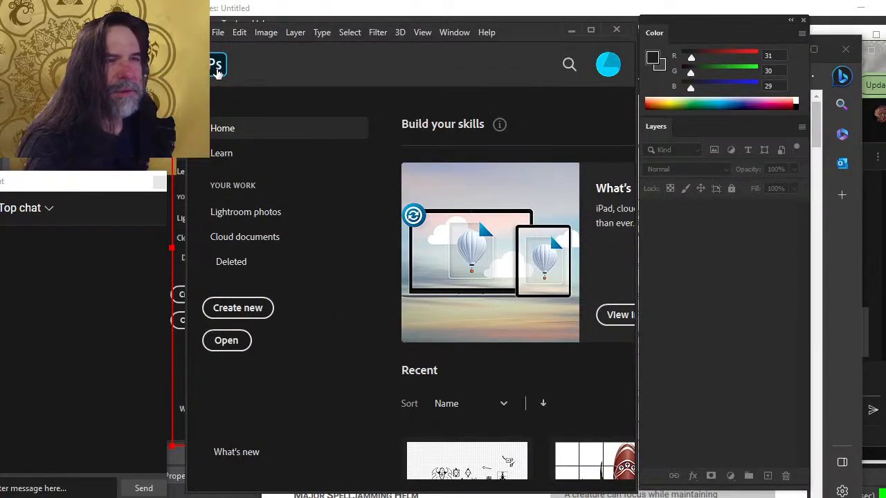
click(217, 36)
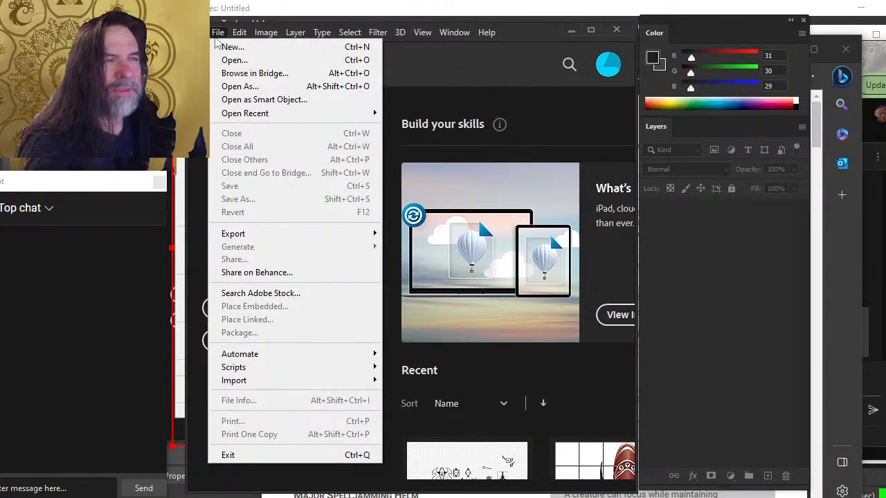
click(244, 60)
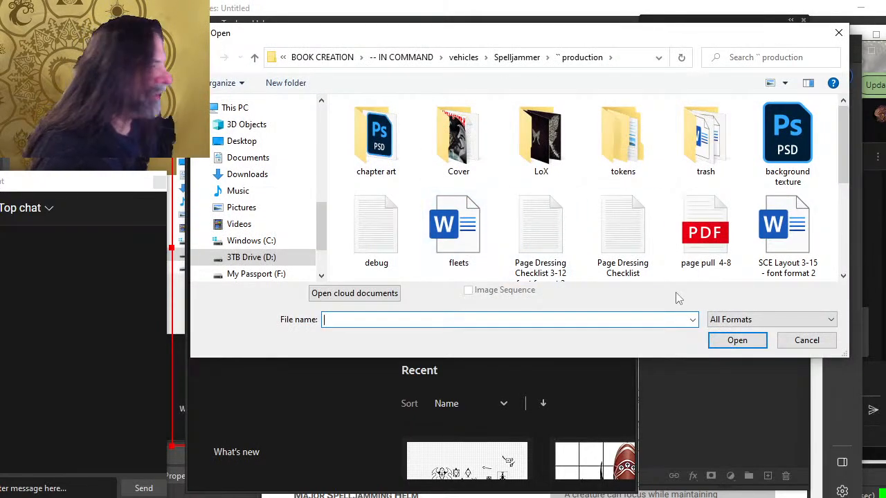
double_click(689, 260)
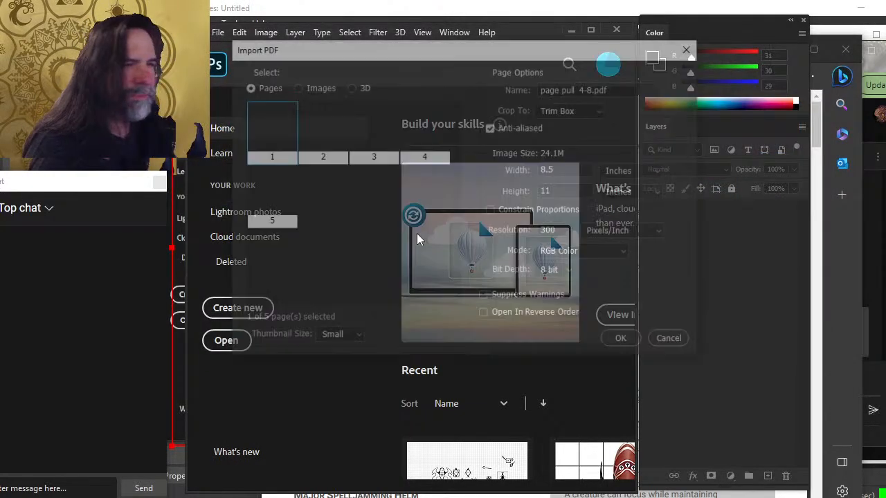
Import PDF pages 1, 2, 3 and 5 (layout pages 4, 5, 6 and 8 from the notes) into Photoshop
key(alt+Tab)
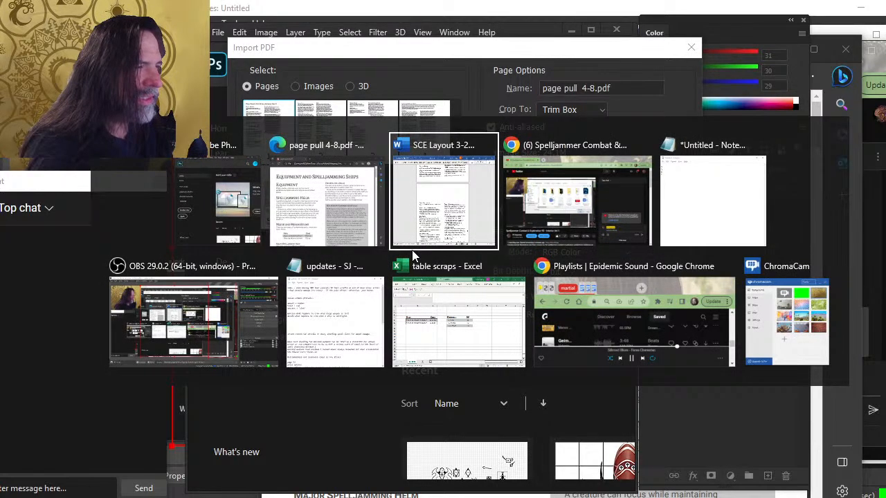
key(alt+Tab)
key(alt+Tab)
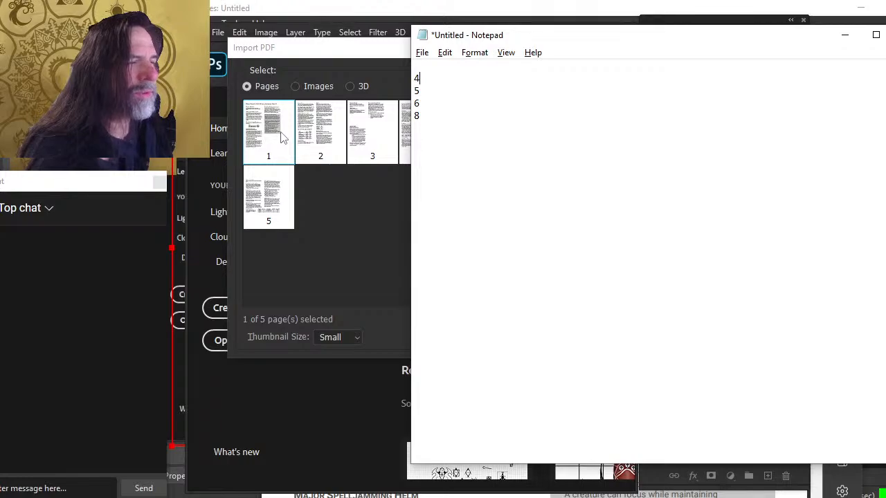
click(283, 136)
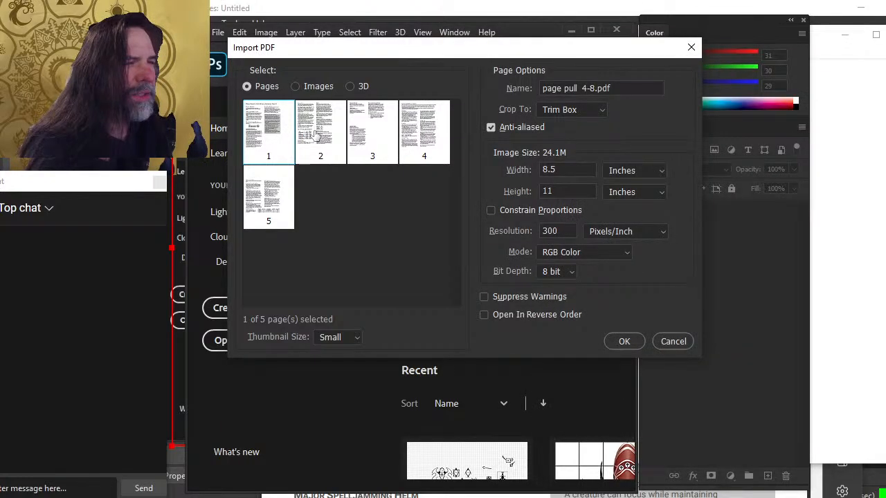
click(316, 134)
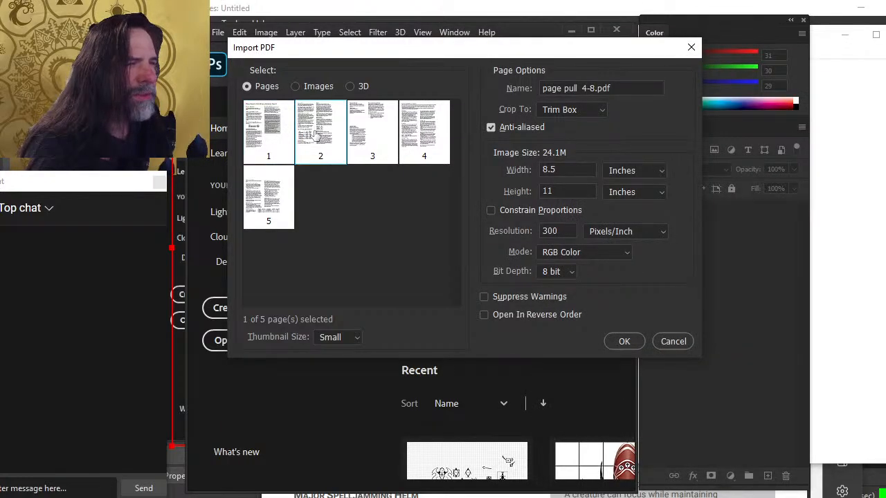
click(379, 141)
key(alt+Tab)
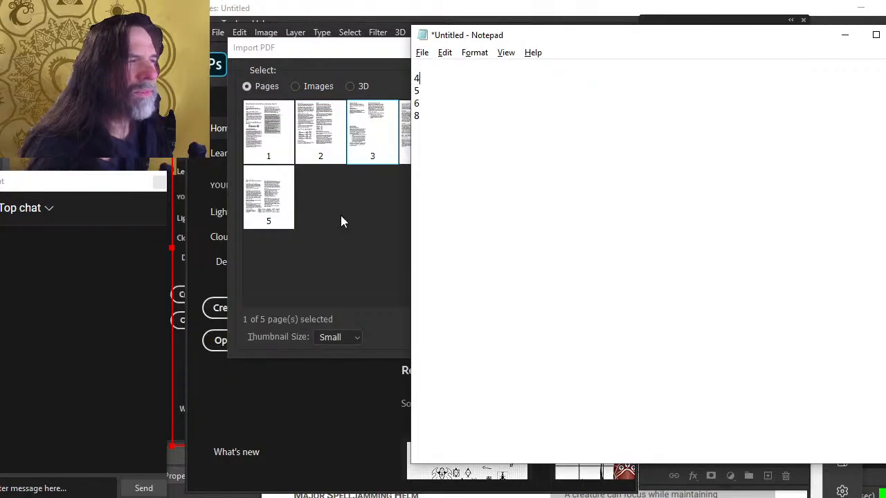
click(341, 218)
click(270, 140)
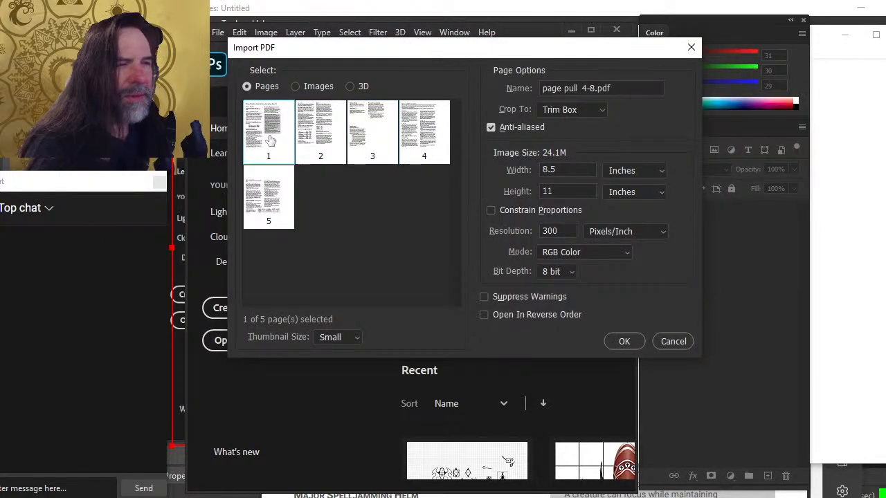
shift+click(364, 141)
ctrl+click(271, 201)
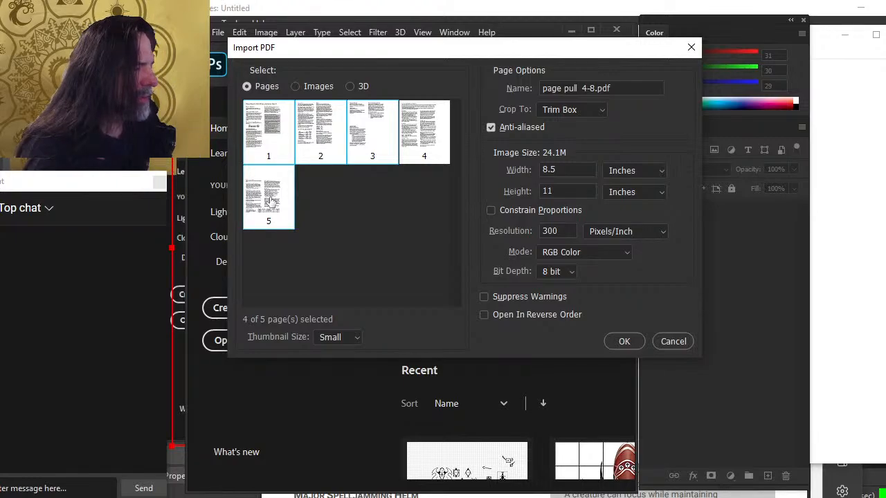
key(Return)
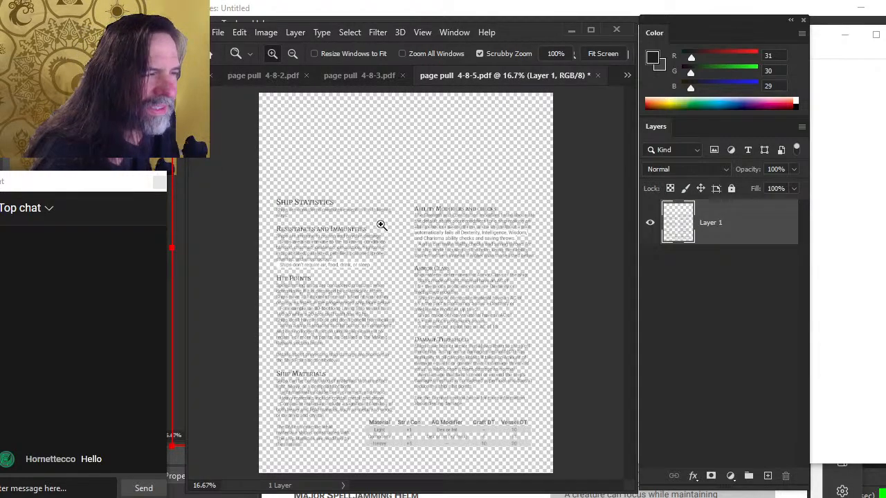
Compare the imported fifth page with its matching page in the Word layout document
drag(380, 225, 401, 231)
key(alt+Tab)
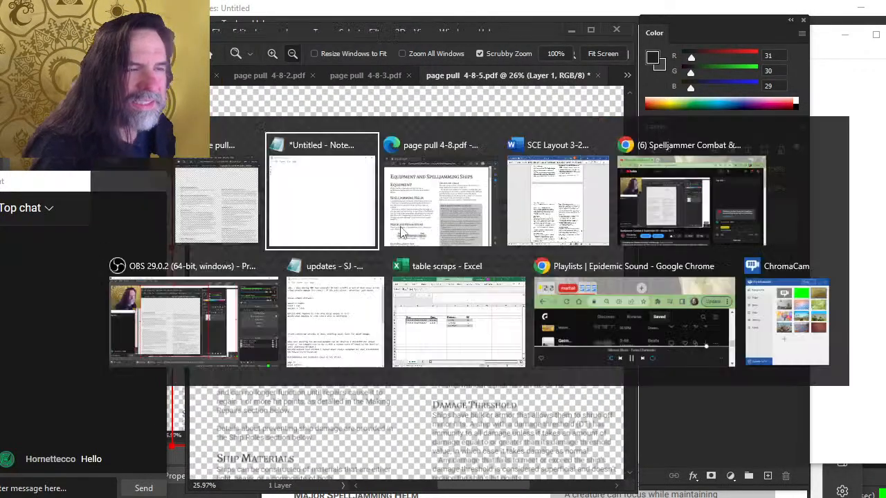
key(alt+Tab)
key(alt+Tab)
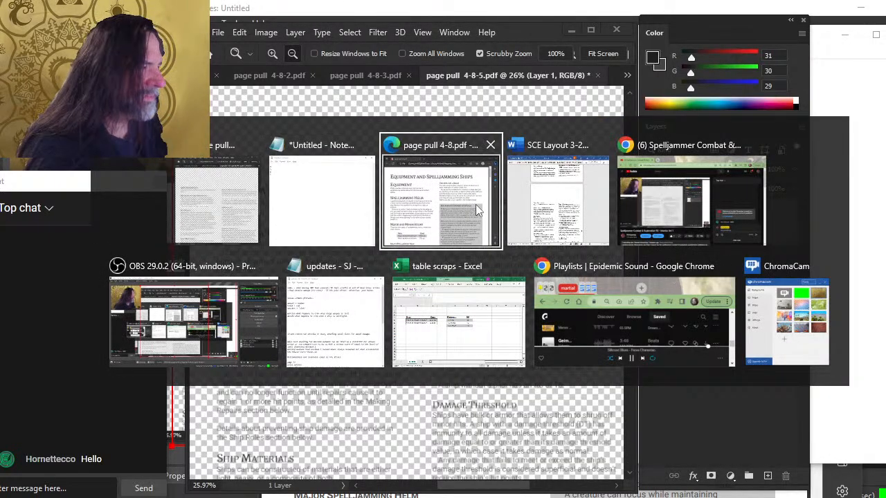
key(alt+Tab)
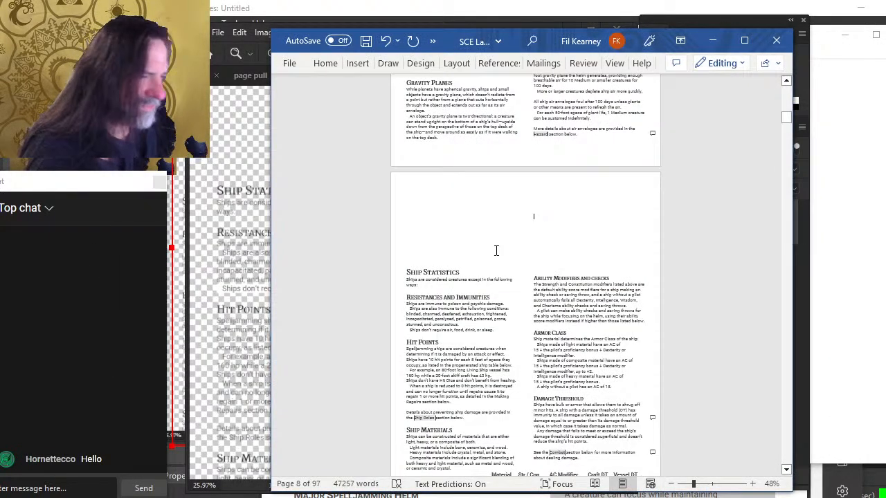
scroll(504, 251, up, 1)
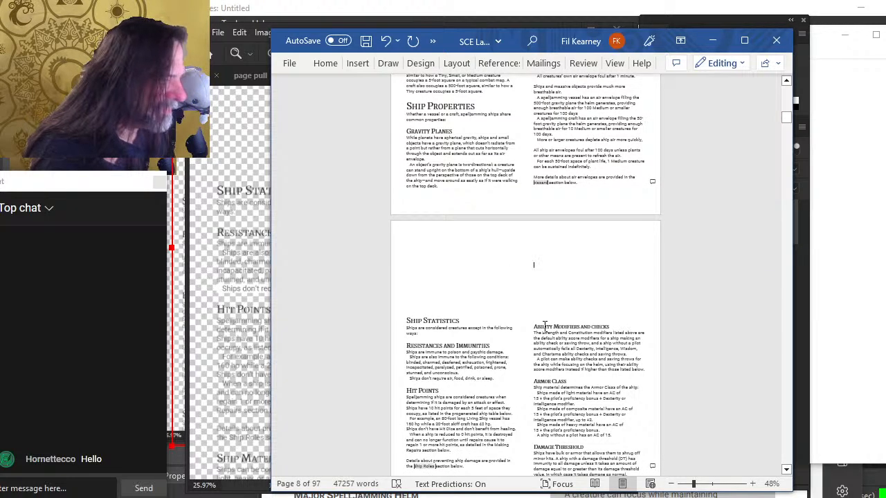
scroll(544, 326, down, 1)
key(alt+Tab)
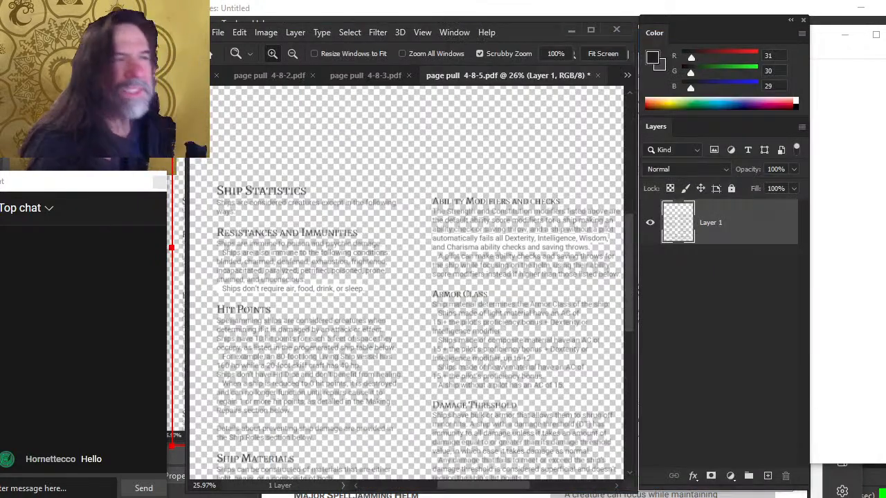
Start saving the fifth page to the computer and create a new folder named 'interior pages'
click(218, 33)
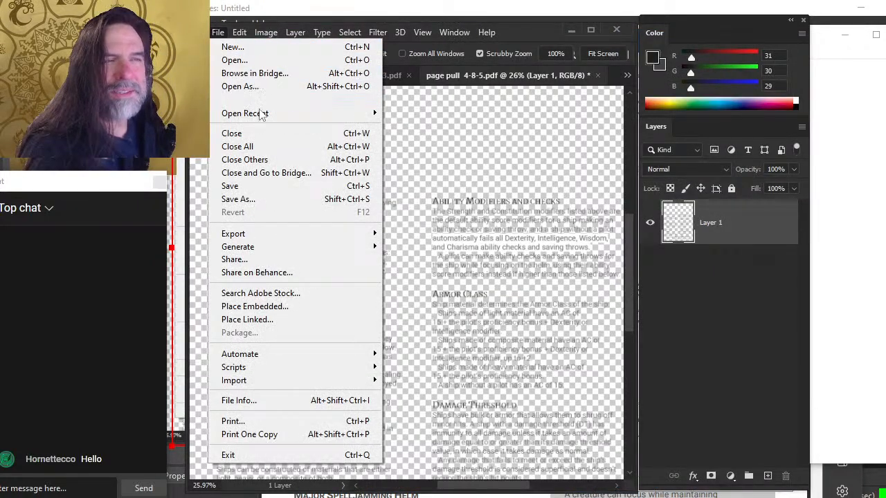
click(297, 199)
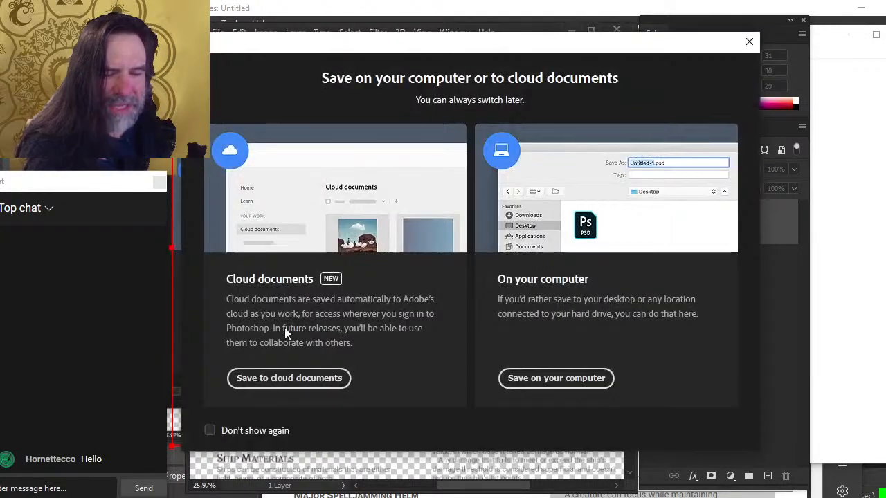
click(536, 378)
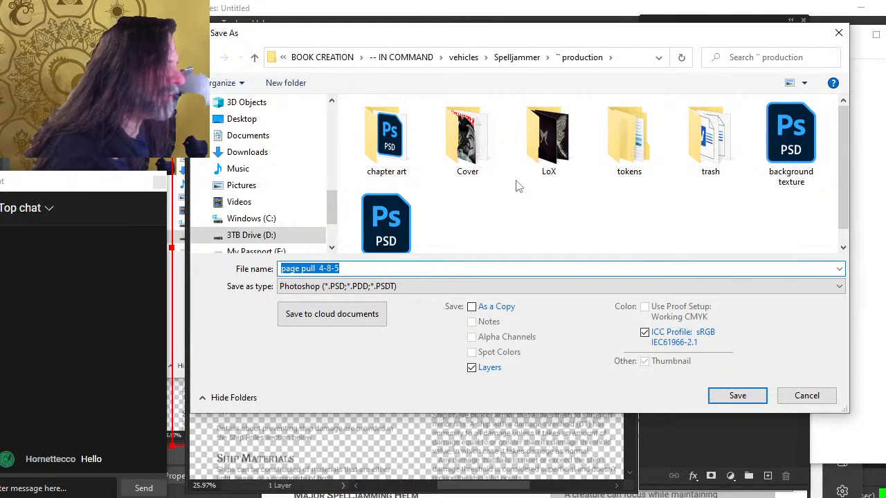
right_click(500, 193)
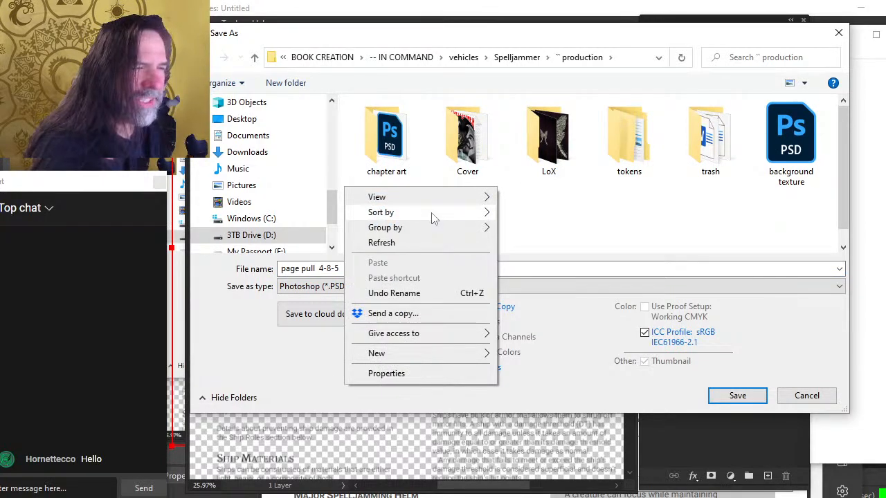
mouse_move(429, 213)
mouse_move(390, 354)
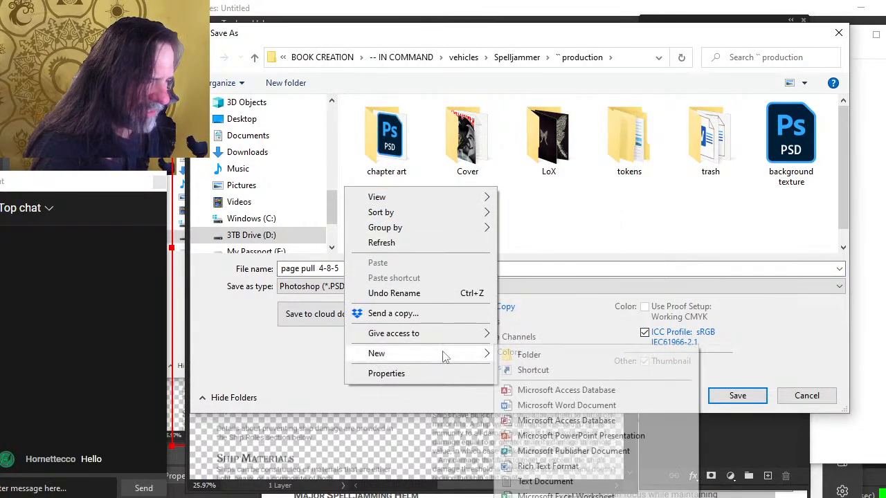
click(525, 355)
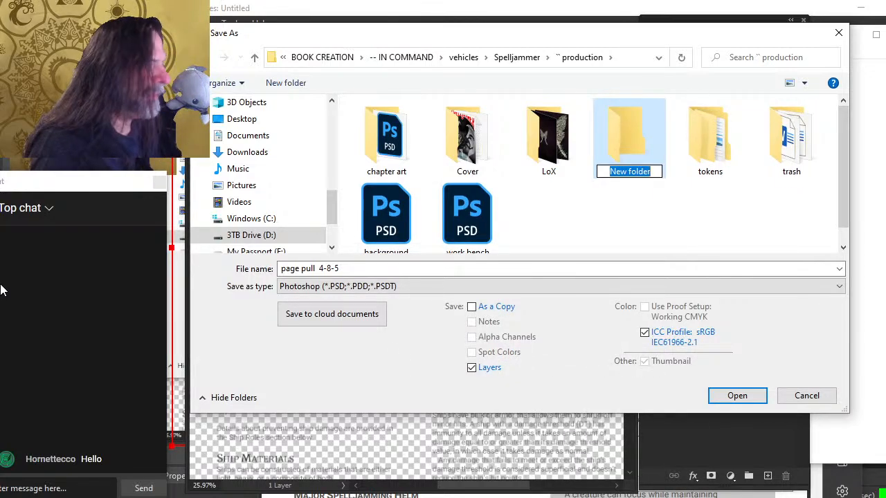
text(interior pages)
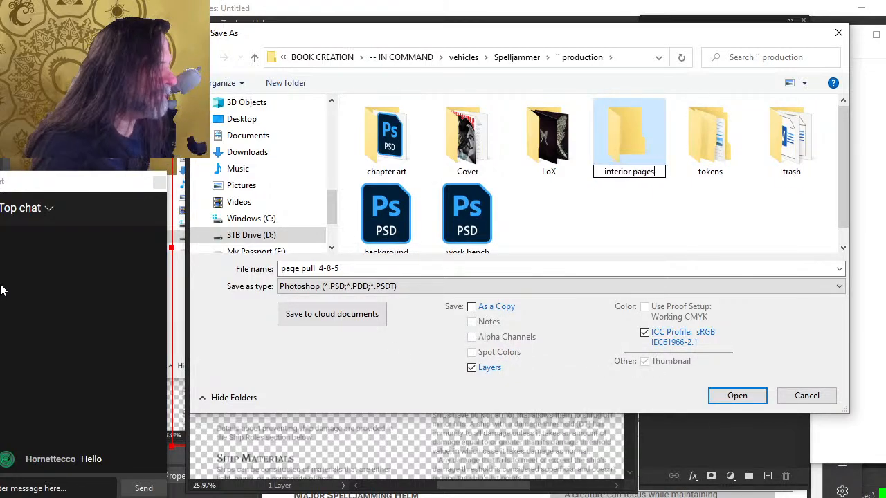
key(Return)
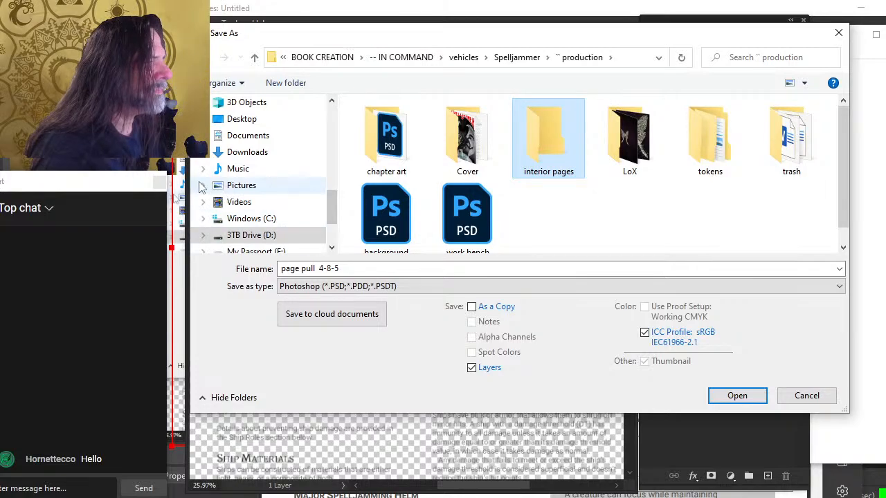
Save the document as 'page 8' Photoshop file inside the interior pages folder
double_click(542, 142)
click(404, 285)
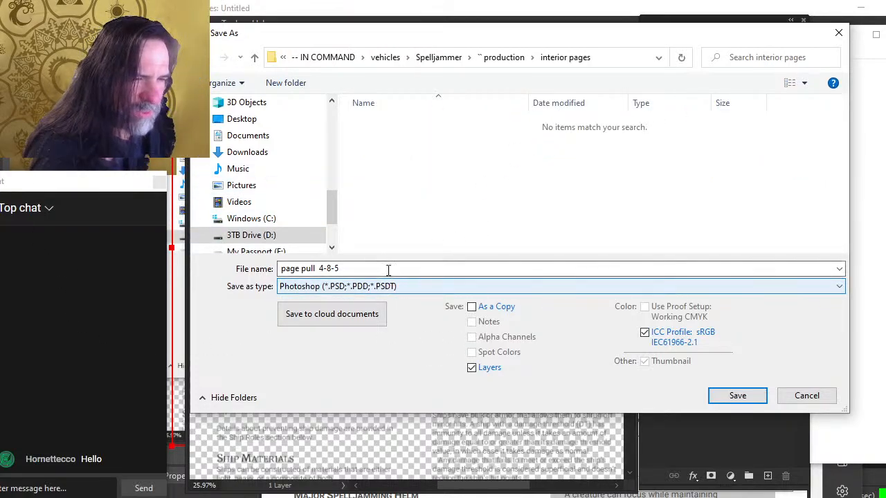
click(387, 269)
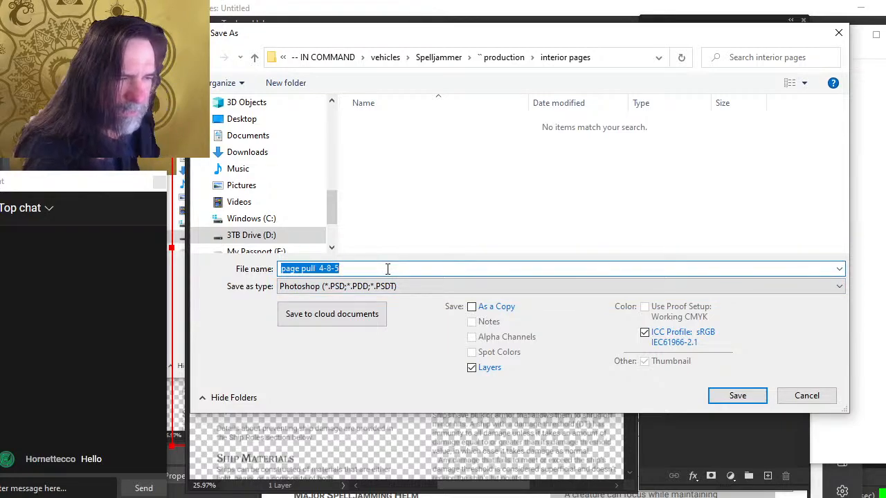
click(388, 269)
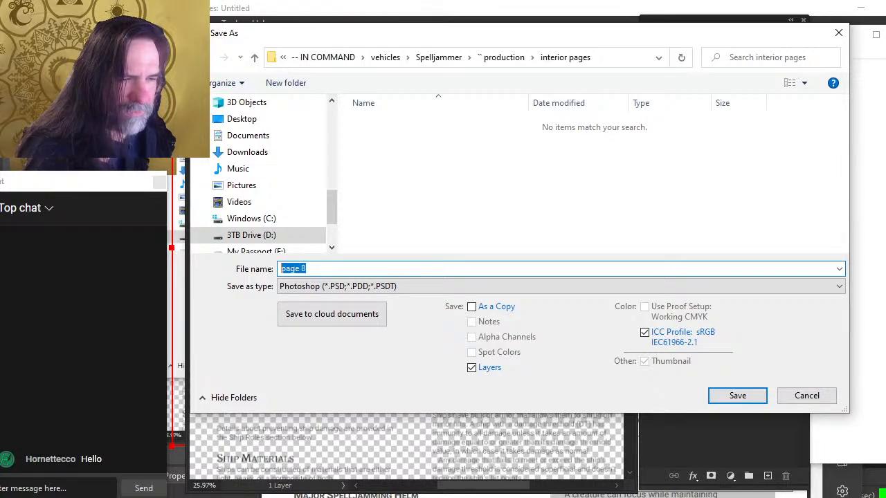
click(736, 395)
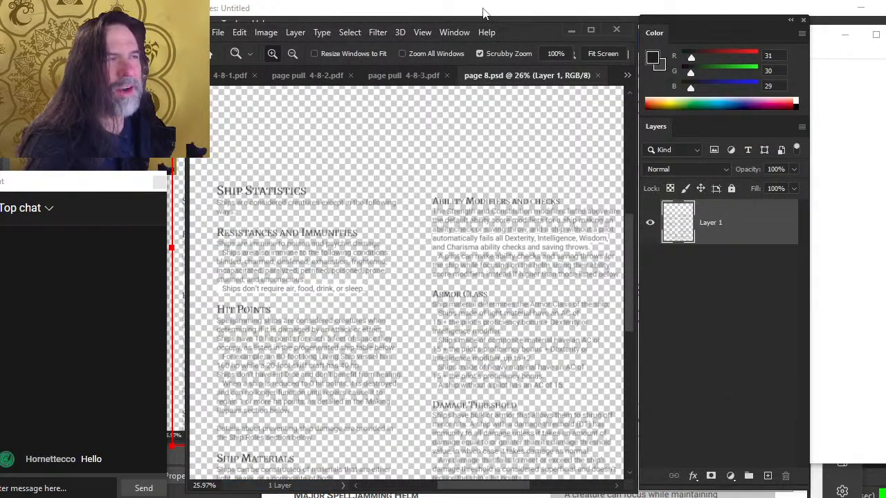
Switch to the third imported page and compare it with the earlier pages in the Word layout
click(390, 75)
key(alt+Tab)
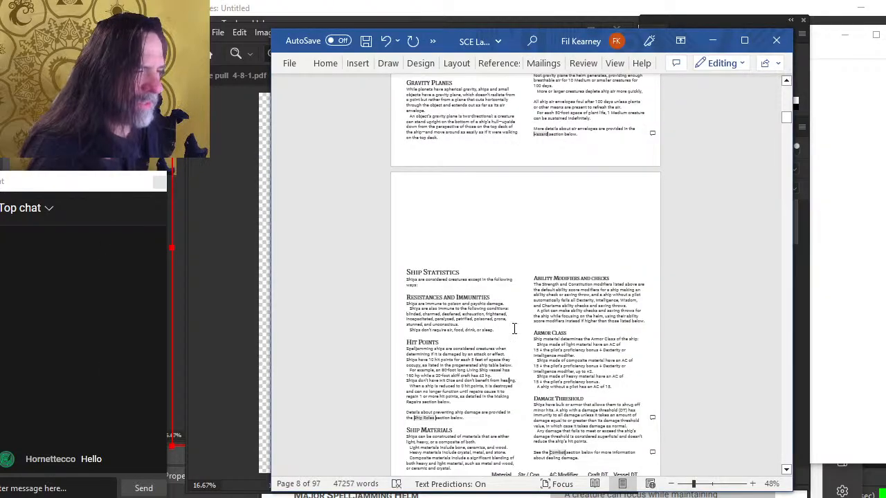
scroll(538, 313, up, 10)
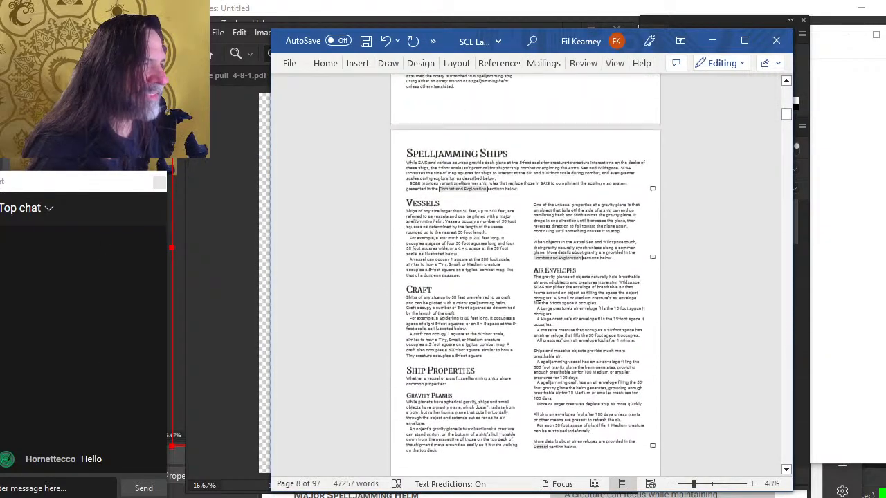
scroll(538, 305, up, 4)
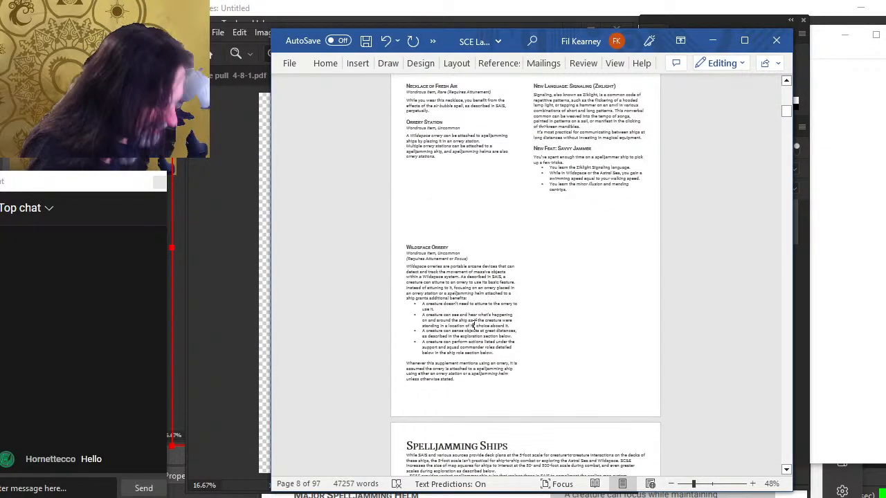
key(alt+Tab)
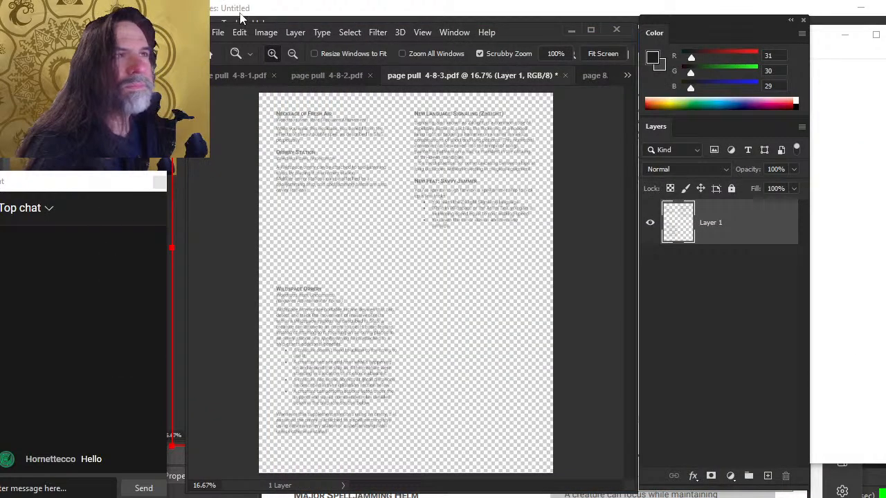
Save the third imported page as 'page 6' in the interior pages folder and close it
click(218, 32)
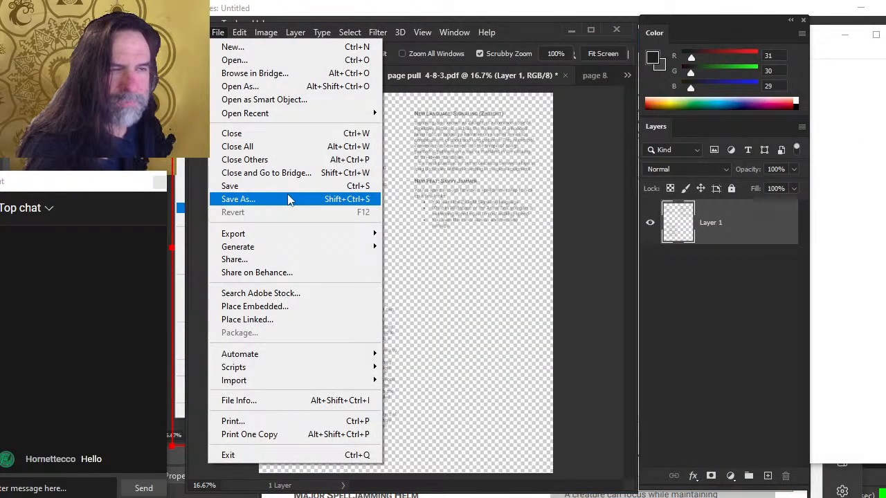
click(290, 200)
click(572, 378)
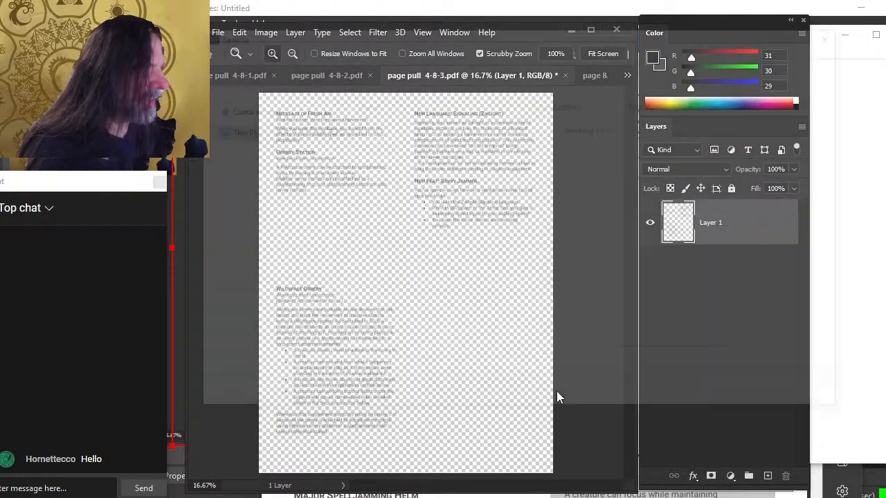
text(page 8)
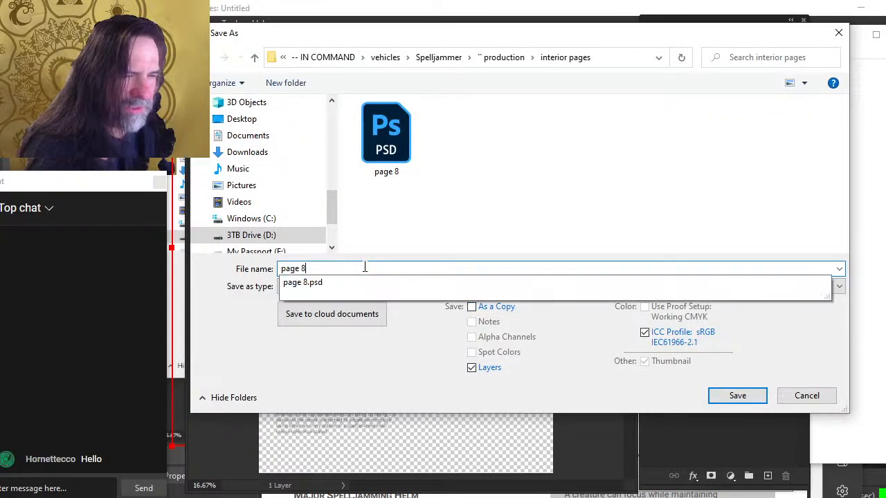
key(BackSpace)
text(6)
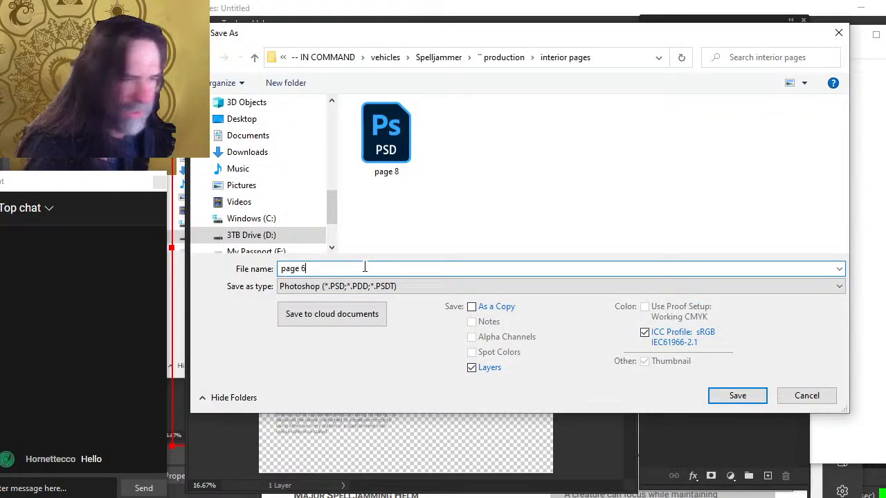
click(737, 397)
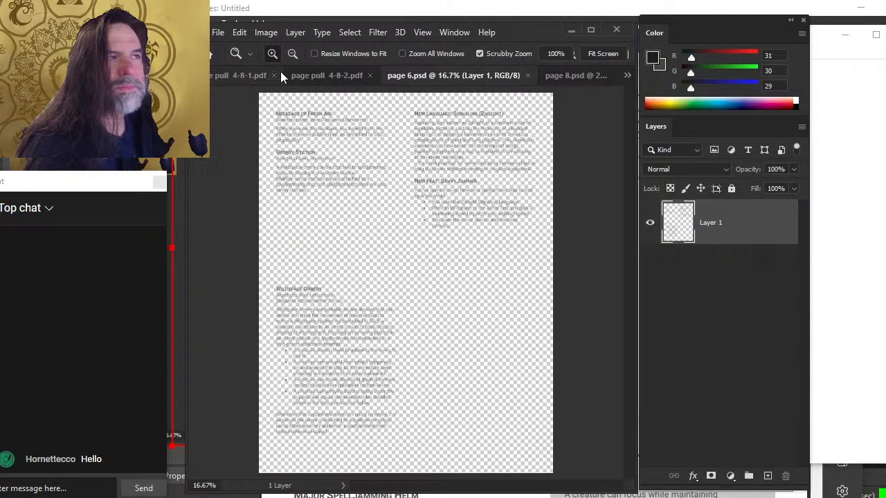
click(528, 75)
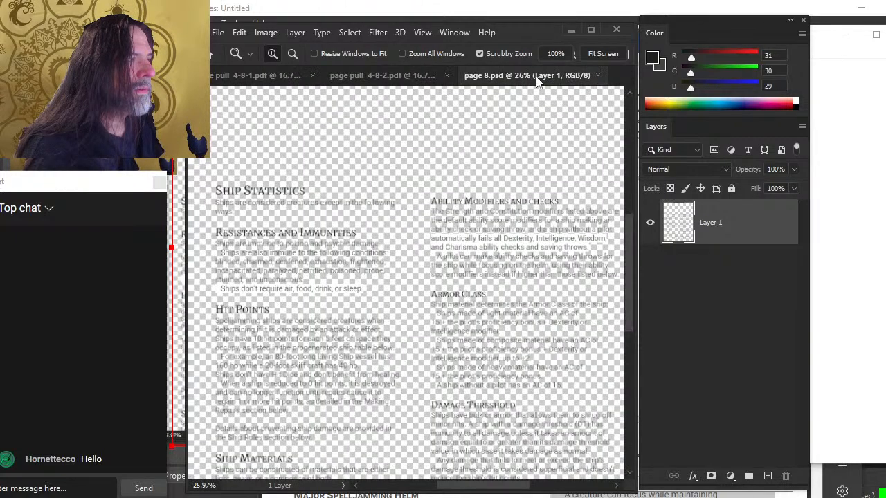
Close page 8 and save the second imported page as a Photoshop file named 'page 5' in the interior pages folder, checking the Word layout
click(595, 76)
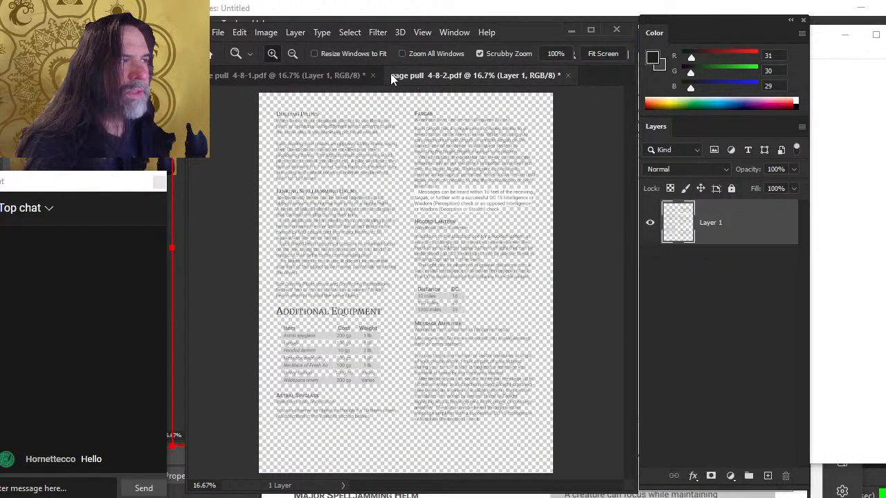
click(216, 32)
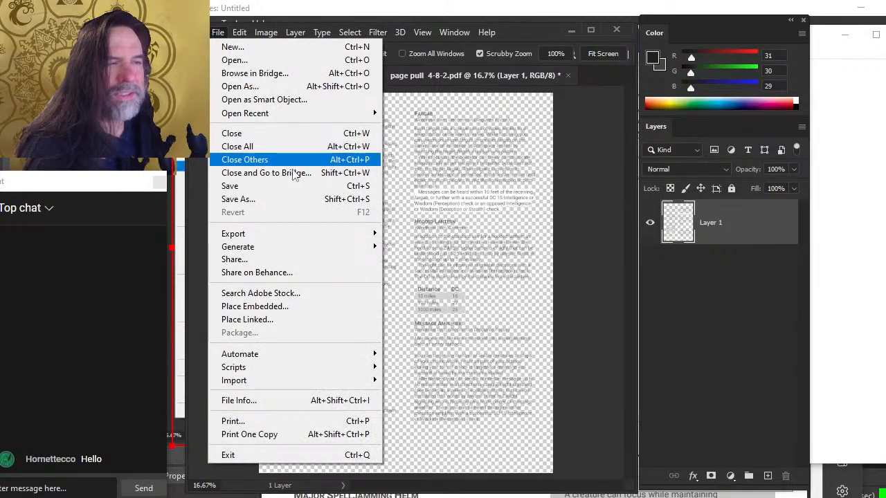
click(307, 200)
click(598, 377)
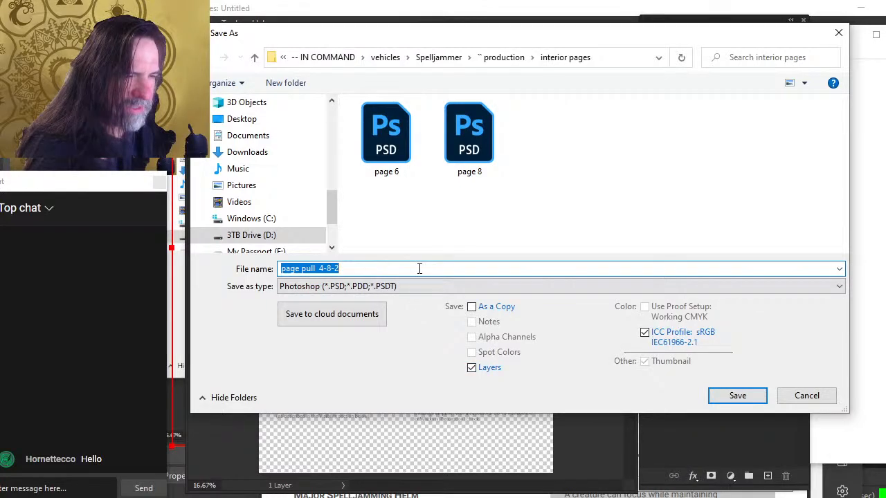
click(419, 269)
key(BackSpace)
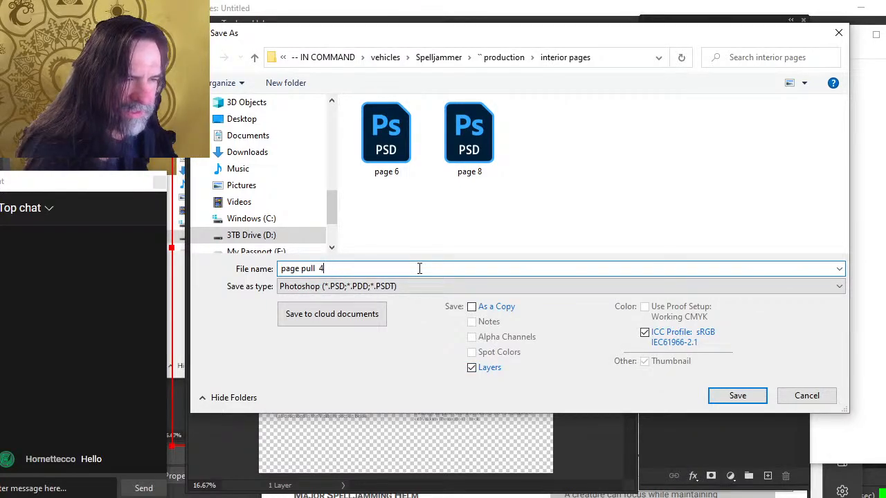
key(BackSpace)
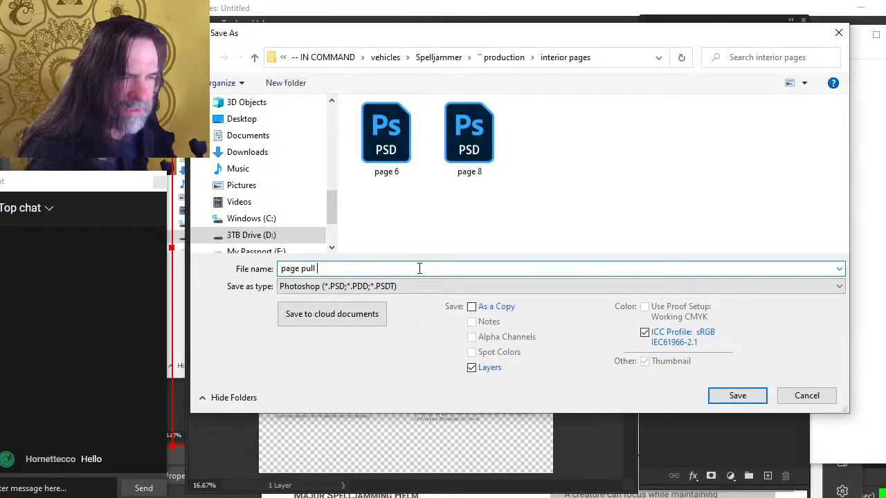
key(BackSpace)
key(BackSpace)
key(BackSpace)
key(BackSpace)
key(BackSpace)
key(BackSpace)
key(BackSpace)
key(BackSpace)
key(BackSpace)
key(BackSpace)
text(page 8)
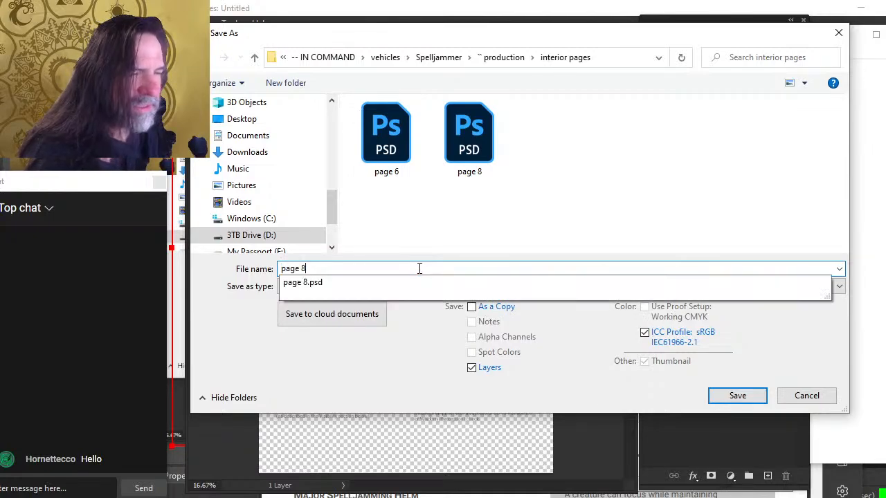
key(BackSpace)
text(5)
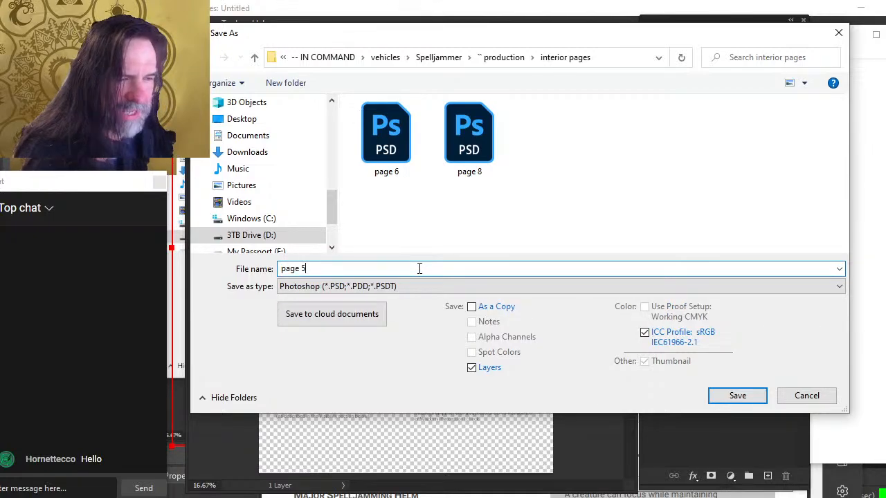
key(alt+Tab)
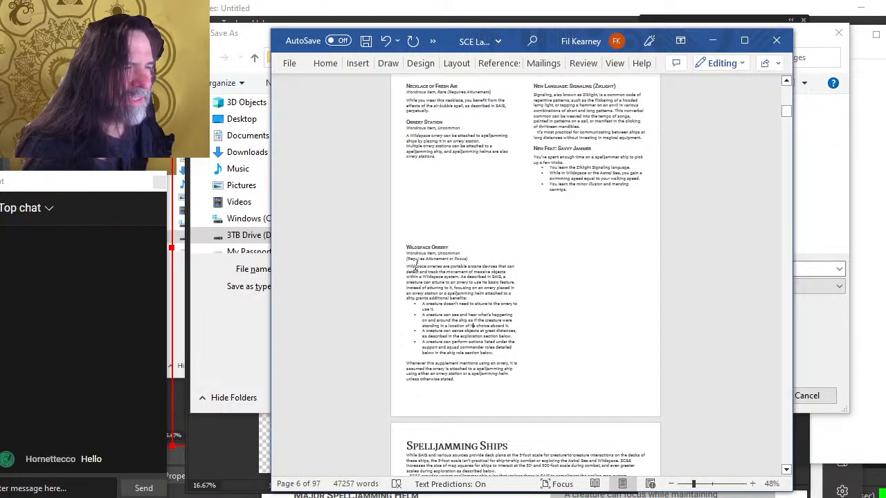
scroll(472, 325, up, 10)
key(alt+Tab)
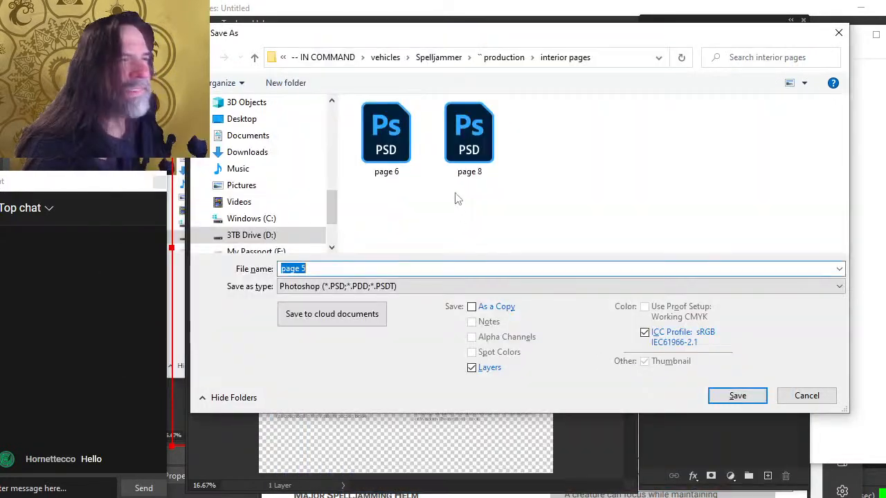
drag(445, 34, 464, 75)
key(alt+Tab)
key(alt+Tab)
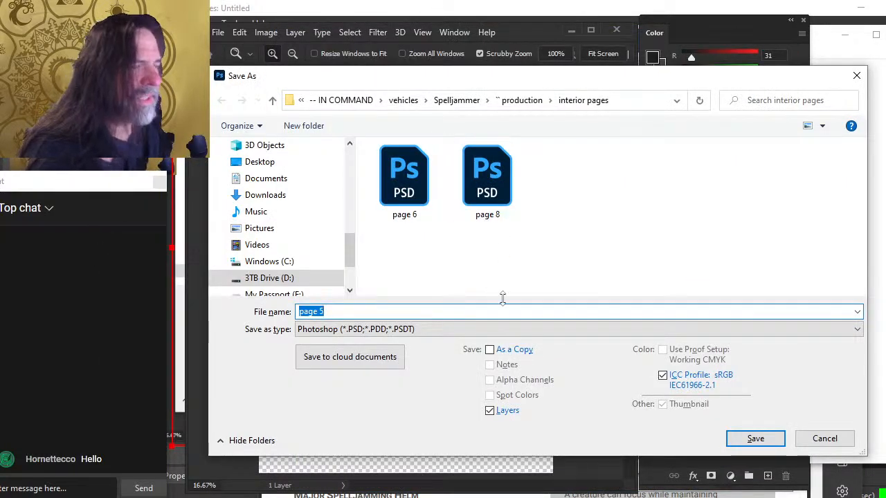
key(Return)
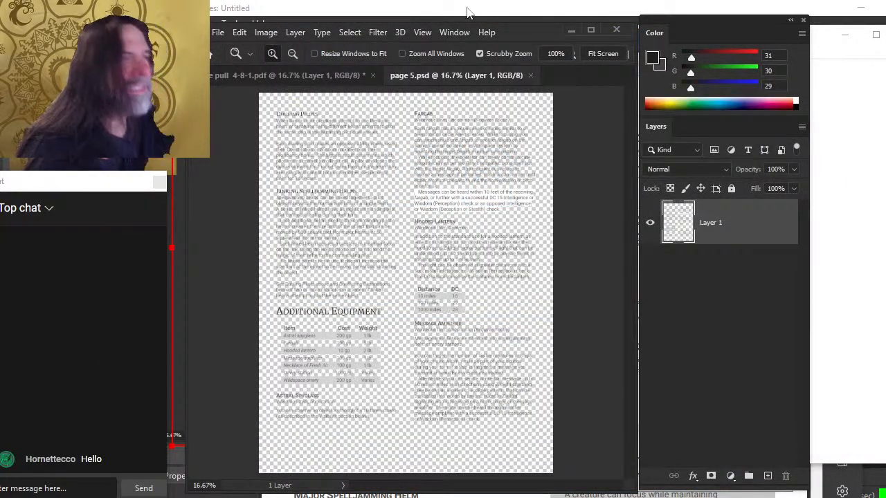
Close page 5 and save the first imported page as a Photoshop file named 'page 4' in the interior pages folder
click(530, 76)
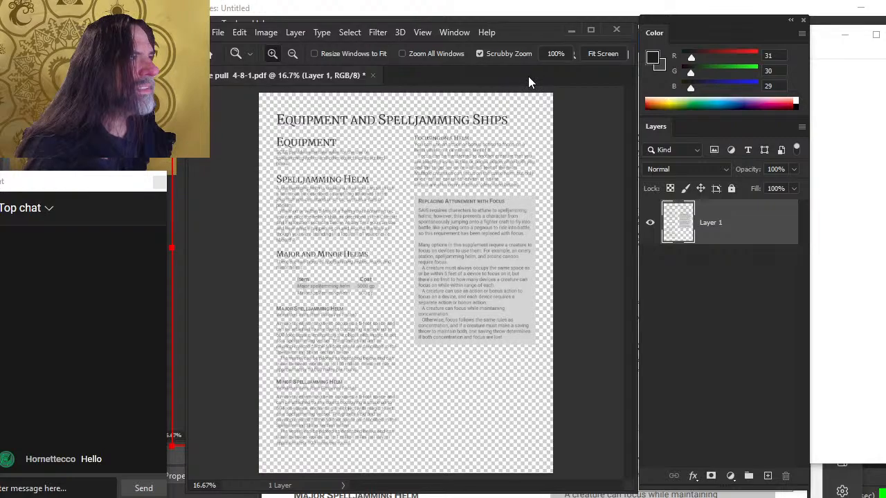
click(216, 33)
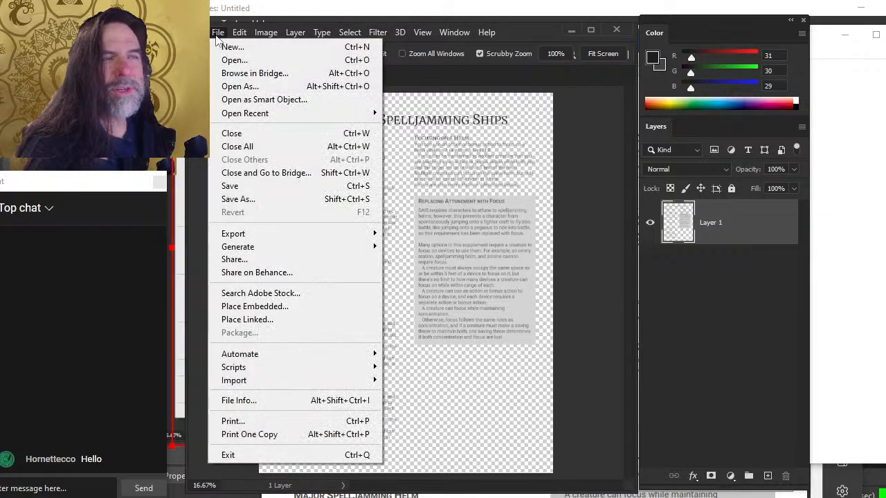
click(294, 200)
click(564, 382)
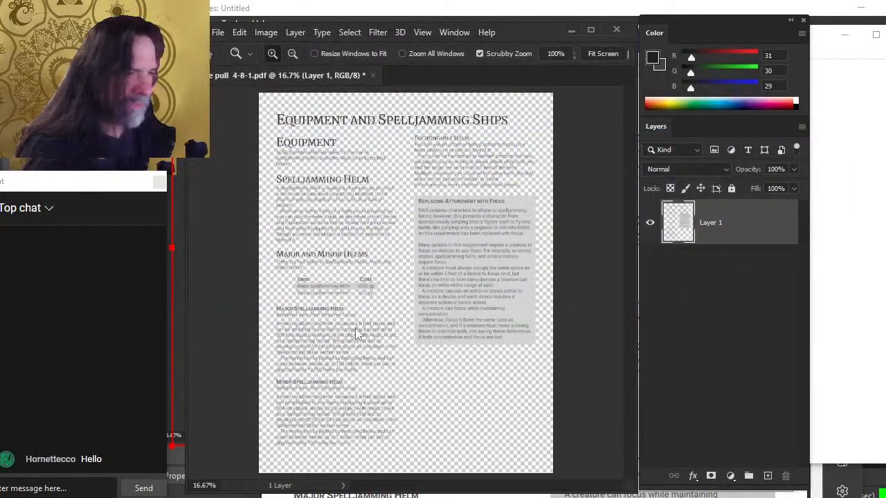
click(381, 312)
drag(381, 312, 252, 315)
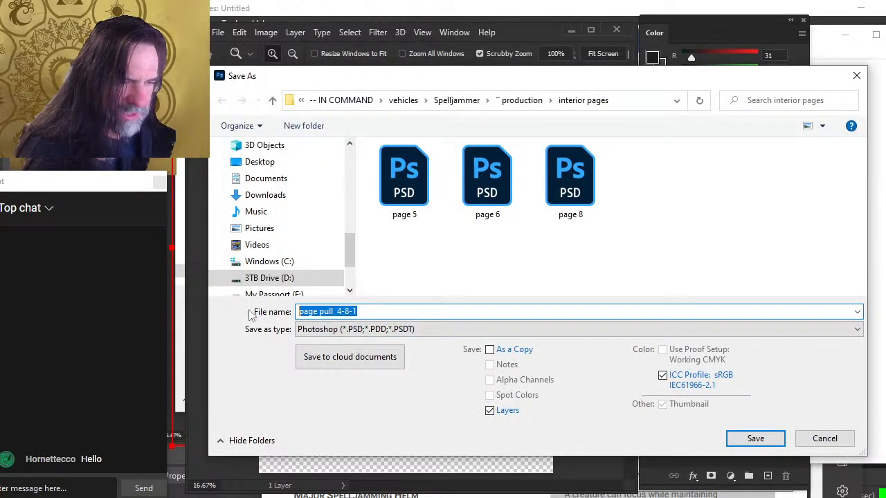
text(page 8)
key(BackSpace)
text(\)
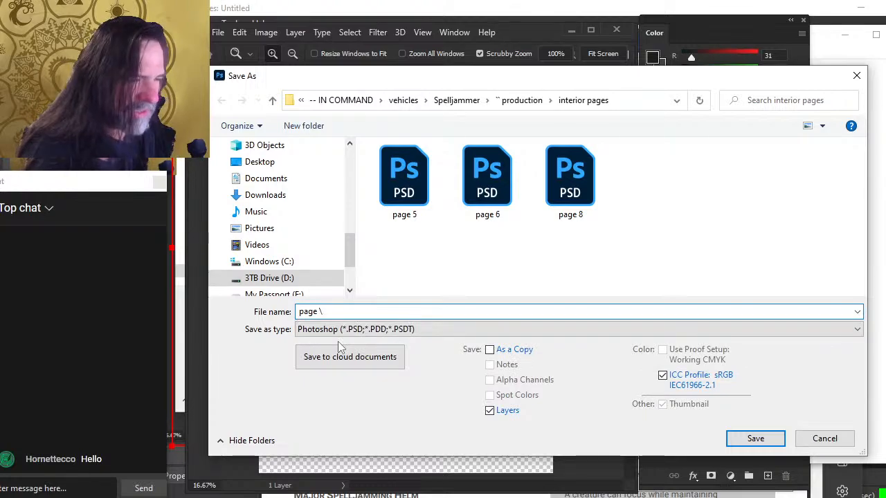
key(BackSpace)
text(4)
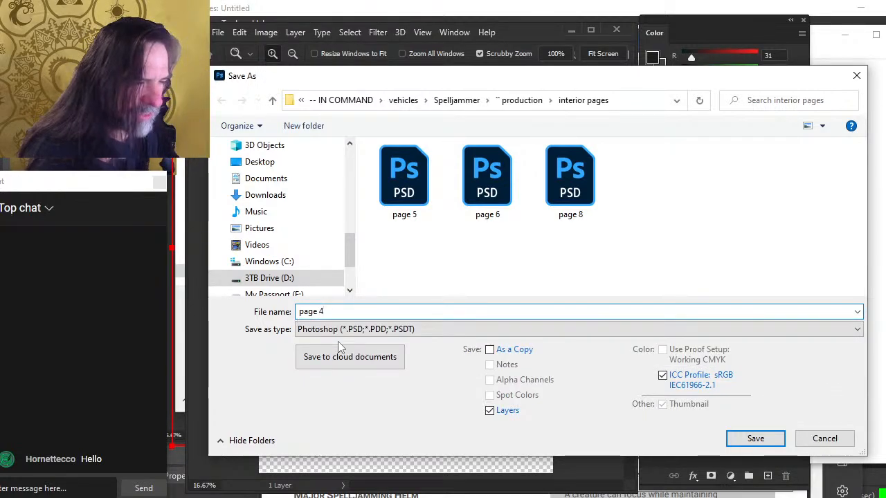
key(Return)
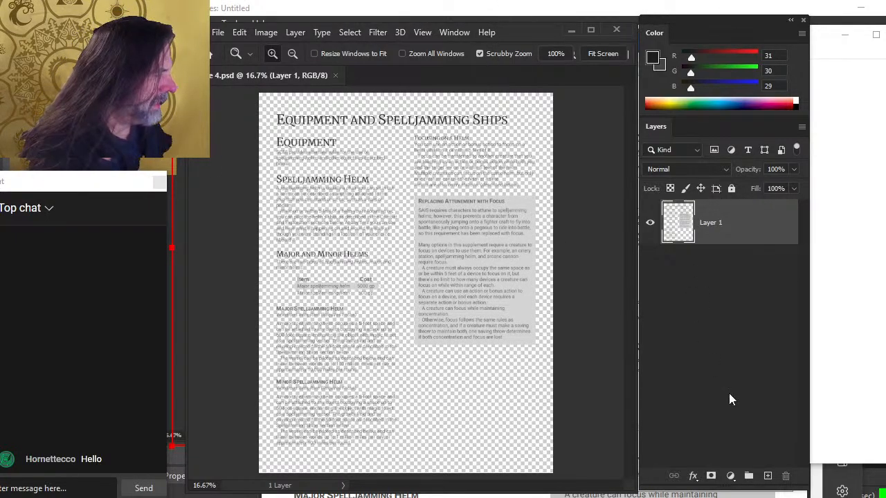
Add a new layer beneath the page layer and fill it with white
click(768, 476)
drag(714, 234, 720, 292)
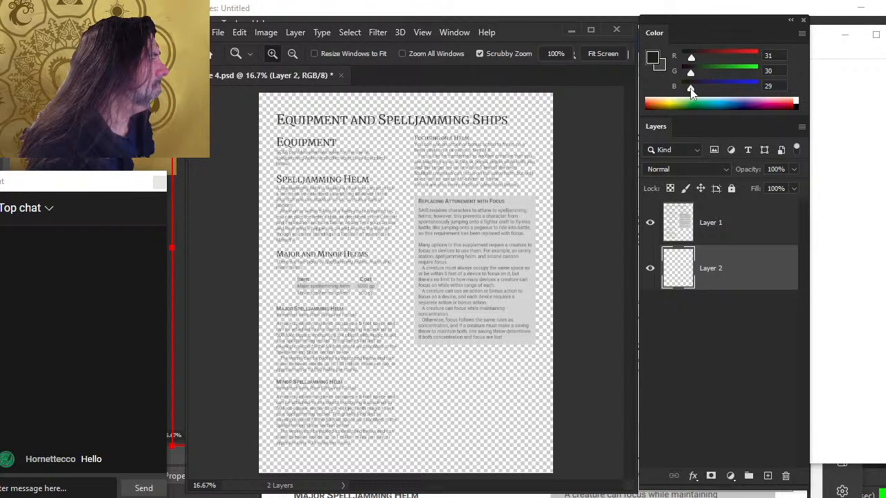
drag(690, 88, 800, 96)
drag(691, 72, 761, 68)
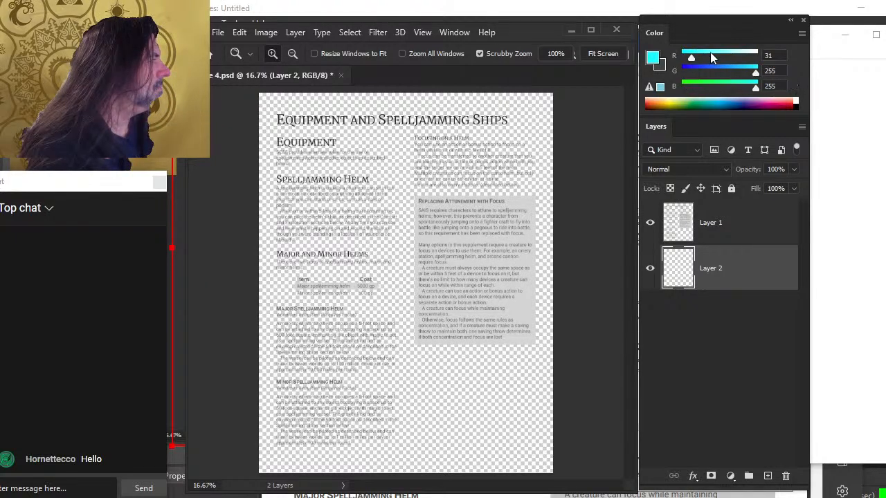
drag(689, 58, 800, 56)
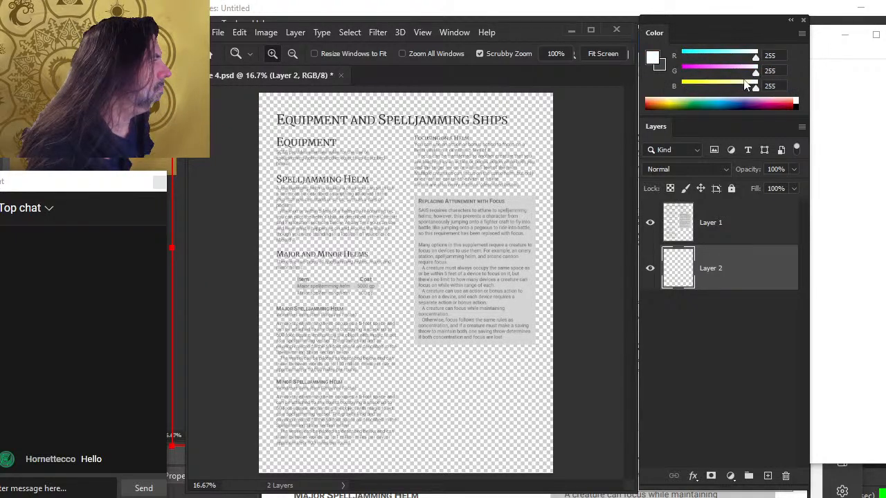
key(x)
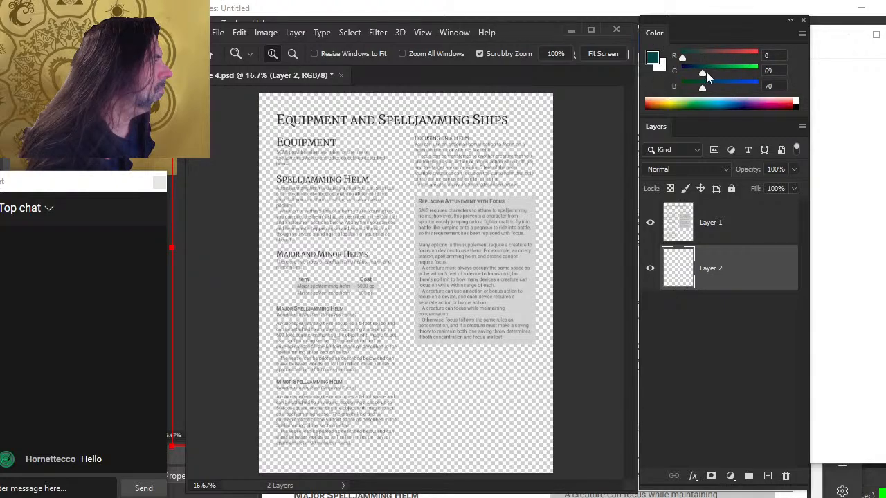
drag(705, 72, 677, 86)
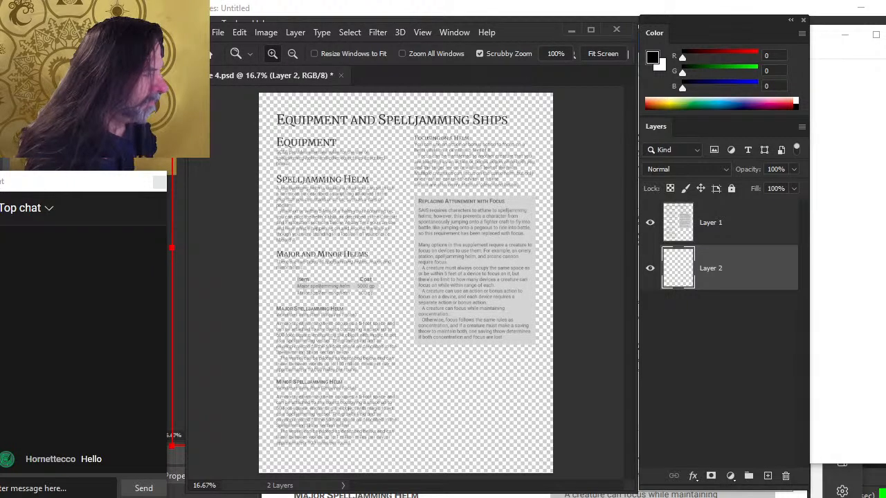
key(x)
key(g)
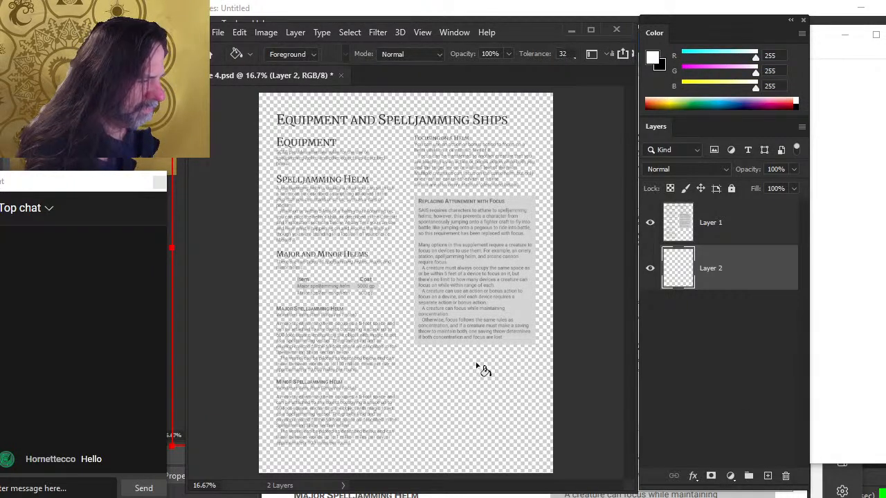
click(477, 367)
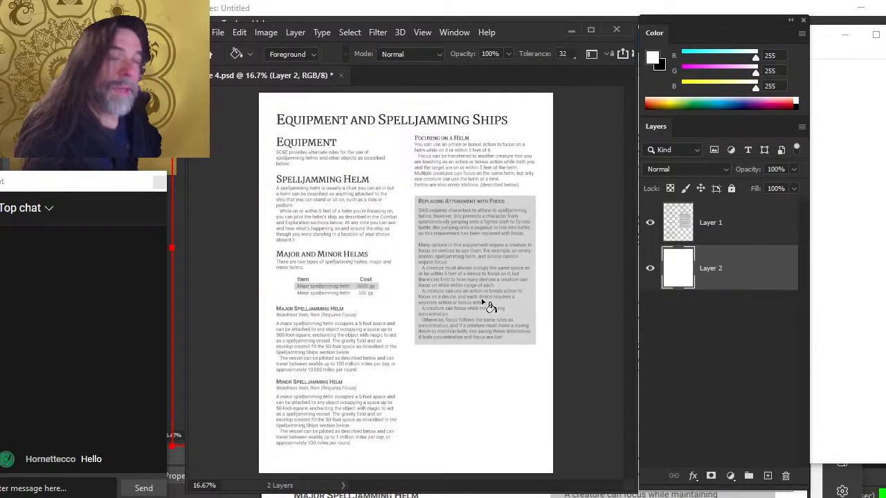
Add another layer and set up a 400 px round brush in light purple (154, 128, 164)
click(767, 477)
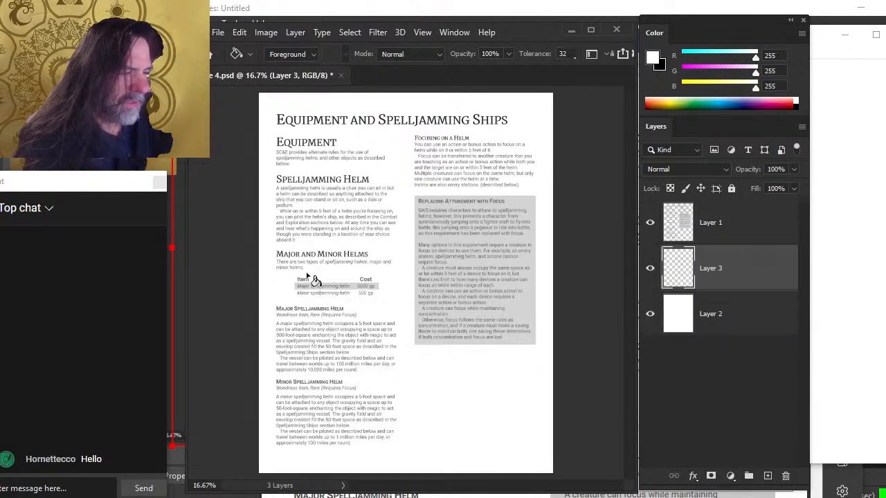
key(b)
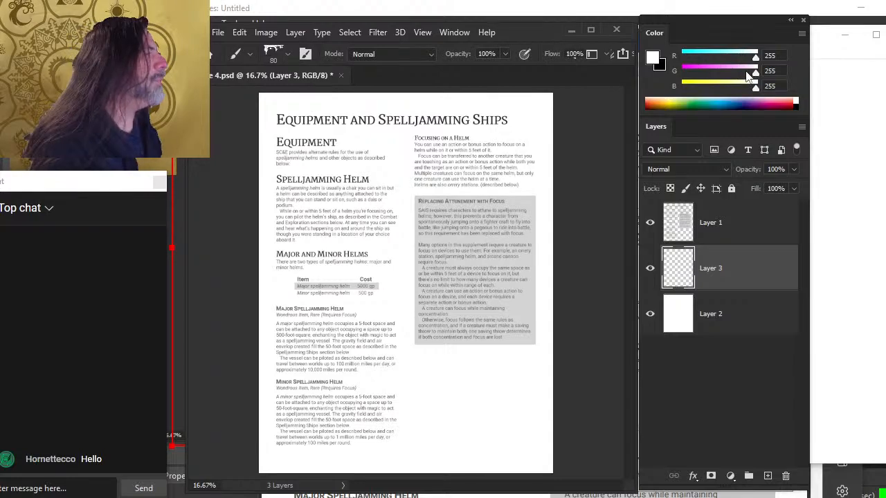
drag(752, 75, 733, 59)
drag(756, 89, 734, 90)
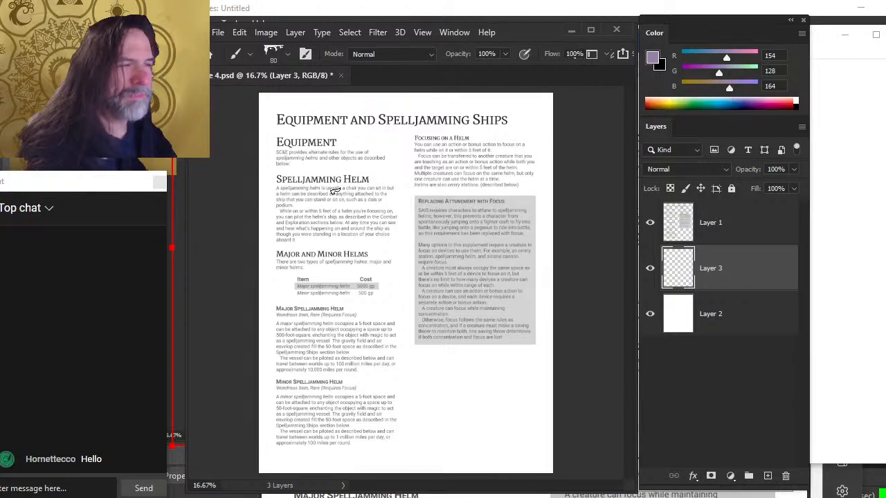
right_click(415, 206)
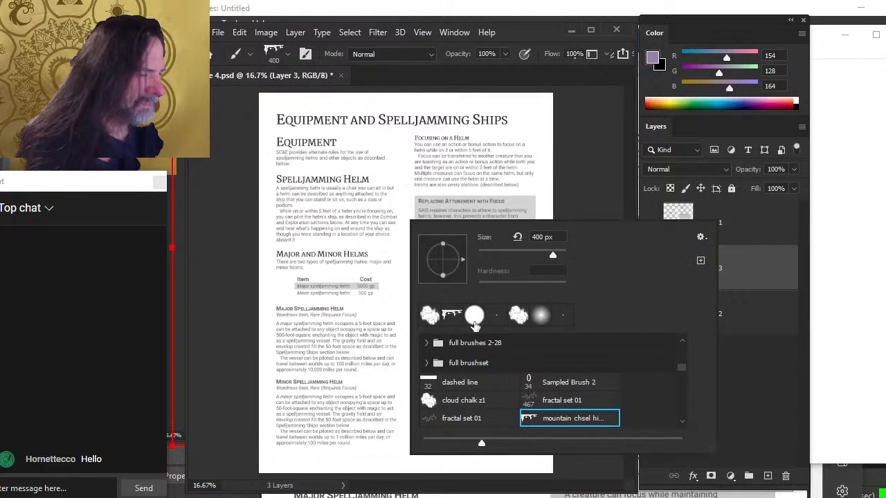
click(593, 103)
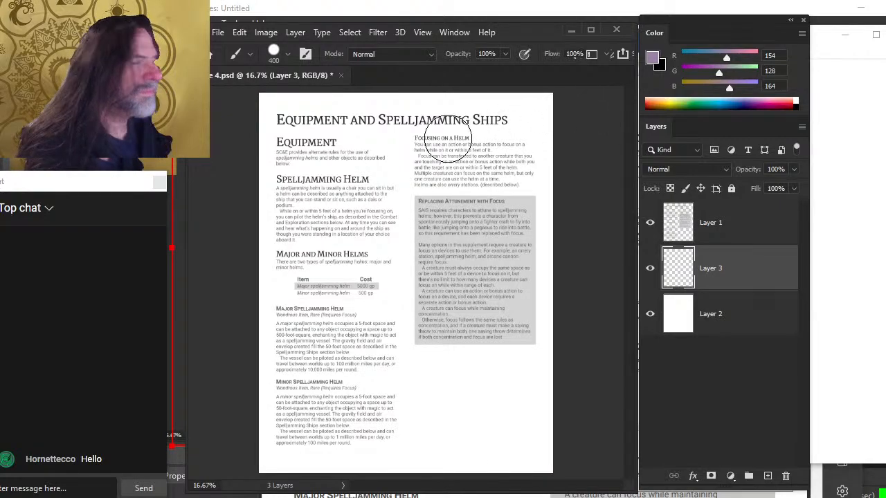
Paint purple strokes across the page and smudge them into a faint wash at 70% strength
mouse_move(380, 226)
mouse_down()
mouse_move(365, 247)
mouse_move(435, 325)
mouse_move(375, 260)
mouse_move(291, 273)
mouse_up()
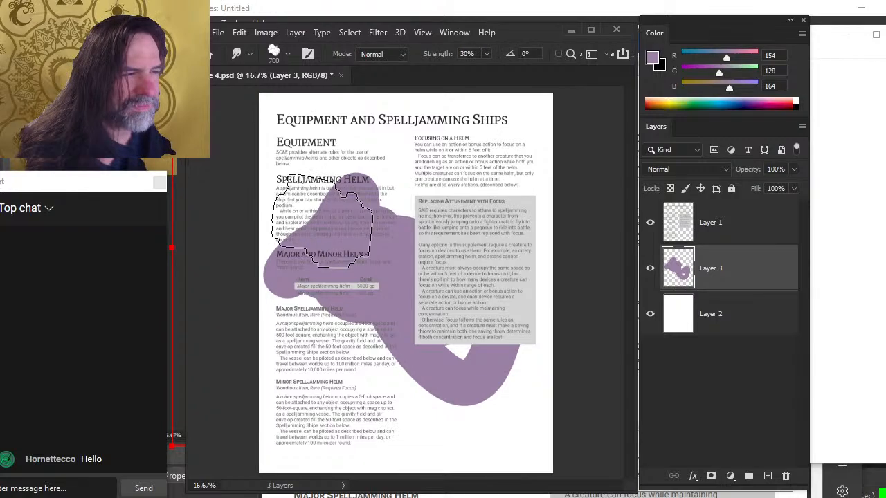
mouse_move(326, 226)
mouse_down()
mouse_move(377, 209)
mouse_move(390, 217)
mouse_move(321, 263)
mouse_move(354, 268)
mouse_move(322, 265)
mouse_move(360, 348)
mouse_move(283, 348)
mouse_move(282, 399)
mouse_up()
key(7)
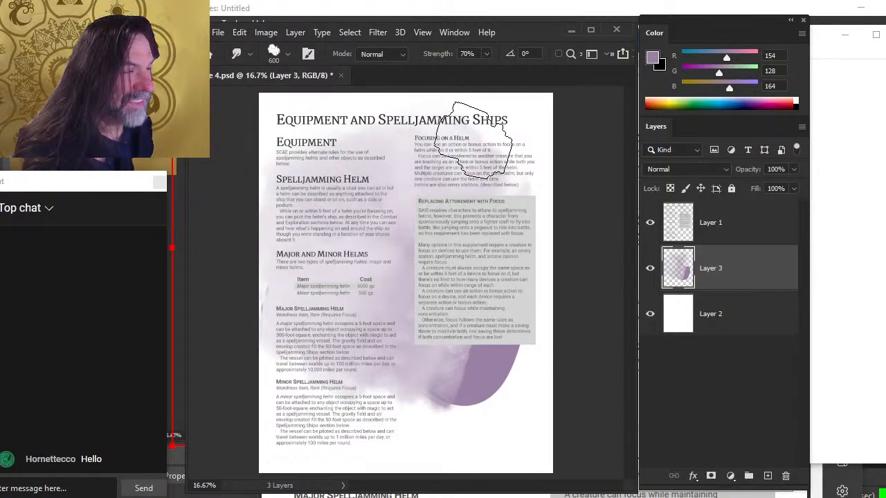
mouse_move(473, 141)
mouse_down()
mouse_move(373, 246)
mouse_move(503, 147)
mouse_move(552, 207)
mouse_move(534, 114)
mouse_move(586, 121)
mouse_move(516, 92)
mouse_move(505, 156)
mouse_move(425, 227)
mouse_move(392, 195)
mouse_move(334, 298)
mouse_move(268, 326)
mouse_move(261, 267)
mouse_move(205, 243)
mouse_move(289, 317)
mouse_move(231, 306)
mouse_move(293, 249)
mouse_move(308, 336)
mouse_move(451, 399)
mouse_move(416, 418)
mouse_move(597, 325)
mouse_up()
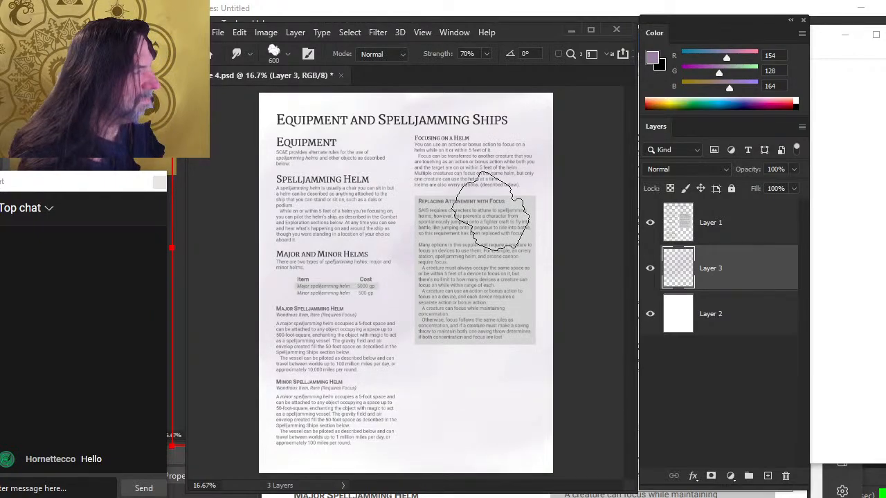
Switch to the brush and sample a pale colour from the page with the eyedropper
key(x)
key(b)
key(alt)
drag(462, 358, 387, 118)
Hide the purple wash layer and add a new empty layer above it
key(z)
drag(341, 190, 401, 212)
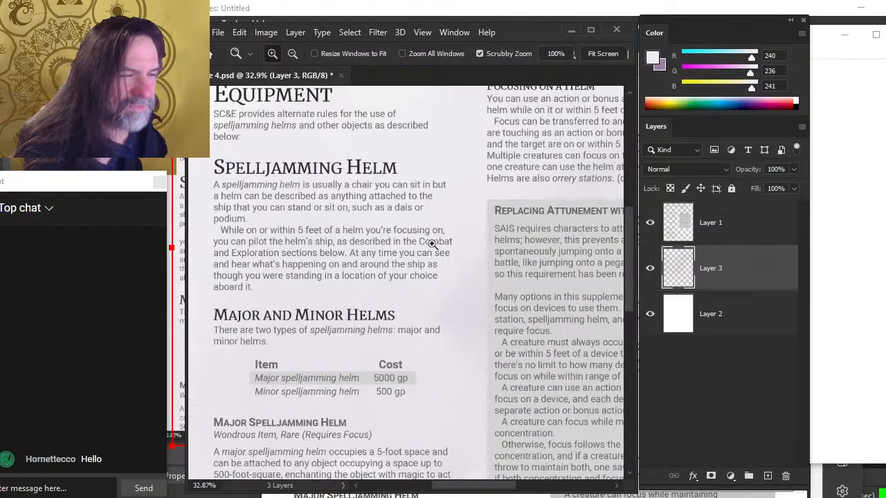
drag(493, 272, 463, 287)
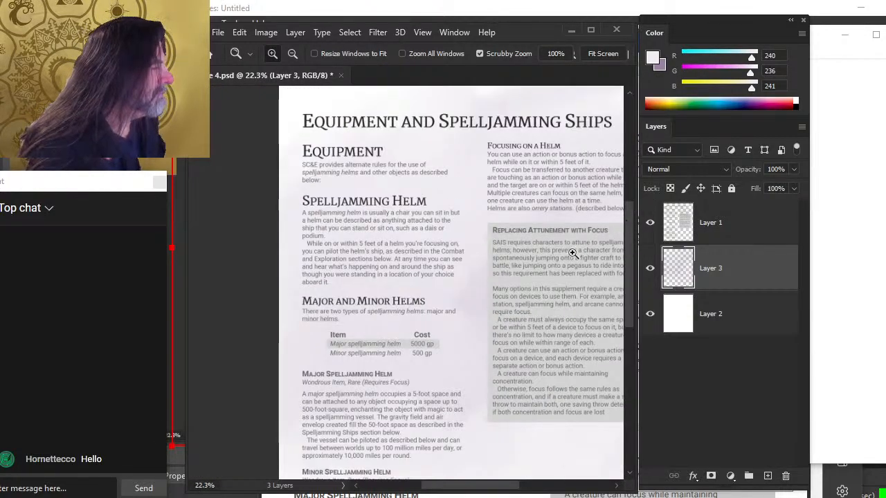
drag(509, 312, 416, 240)
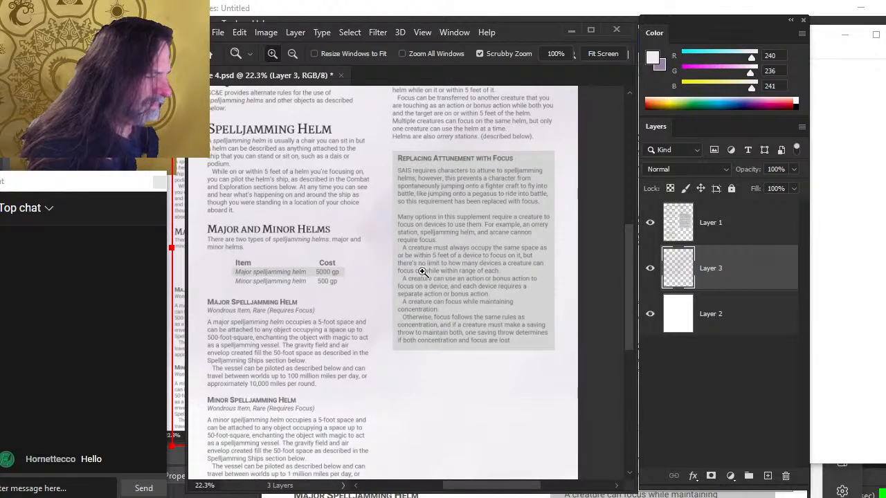
click(649, 268)
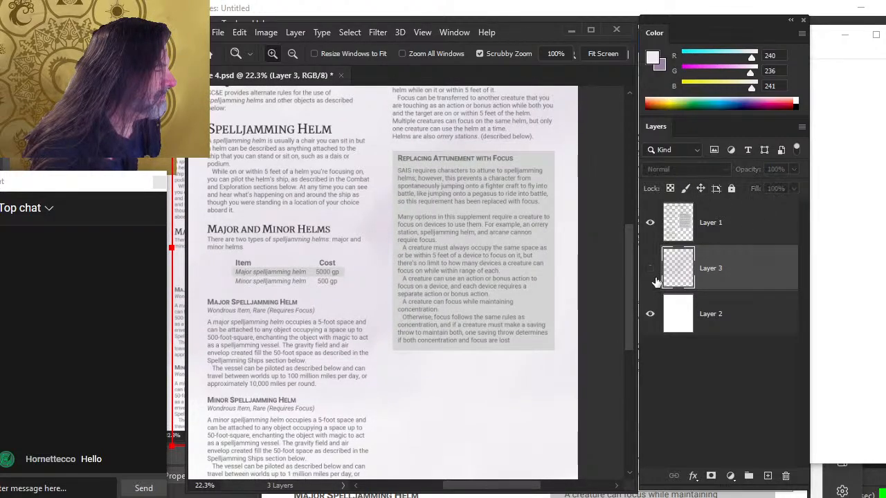
click(768, 477)
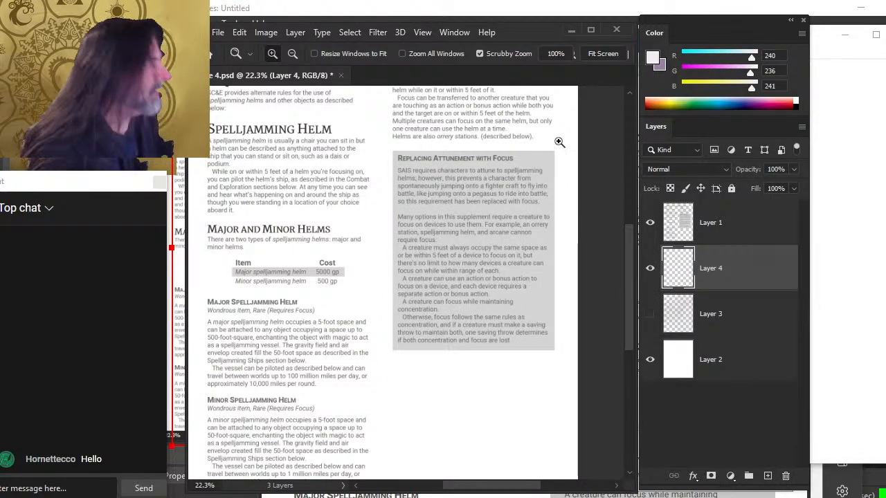
Set the foreground colour to a muted brownish pink of 147, 101, 94
drag(752, 60, 715, 73)
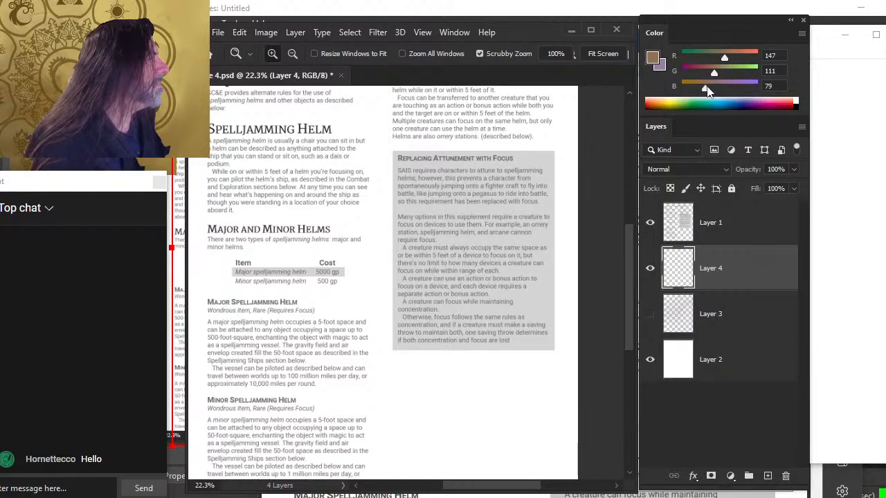
drag(707, 94, 712, 90)
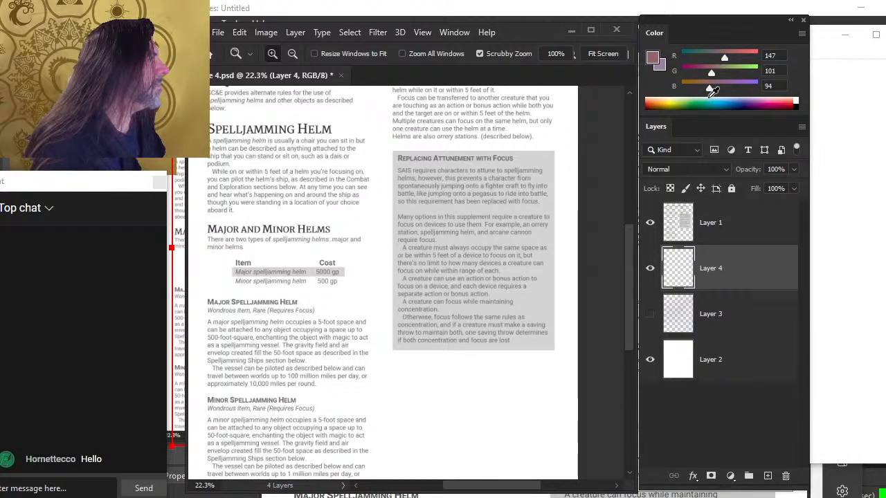
key(ctrl+0)
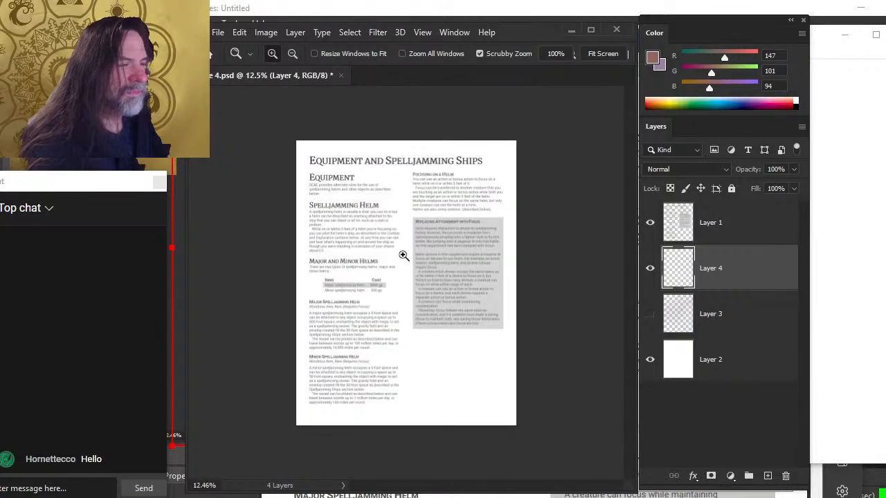
Paint a brown stroke on the new layer and smudge it across the page at 20% strength
key(b)
mouse_move(380, 310)
mouse_down()
mouse_move(406, 275)
mouse_move(467, 258)
mouse_up()
key(r)
mouse_move(356, 260)
mouse_down()
mouse_move(371, 183)
mouse_move(353, 198)
mouse_move(447, 195)
mouse_move(418, 208)
mouse_move(355, 186)
mouse_move(325, 189)
mouse_move(482, 188)
mouse_move(454, 225)
mouse_move(394, 169)
mouse_move(486, 191)
mouse_move(453, 202)
mouse_move(485, 178)
mouse_move(371, 221)
mouse_move(406, 311)
mouse_move(307, 334)
mouse_move(307, 274)
mouse_move(291, 259)
mouse_move(464, 330)
mouse_move(337, 348)
mouse_move(425, 386)
mouse_move(313, 409)
mouse_up()
key(2)
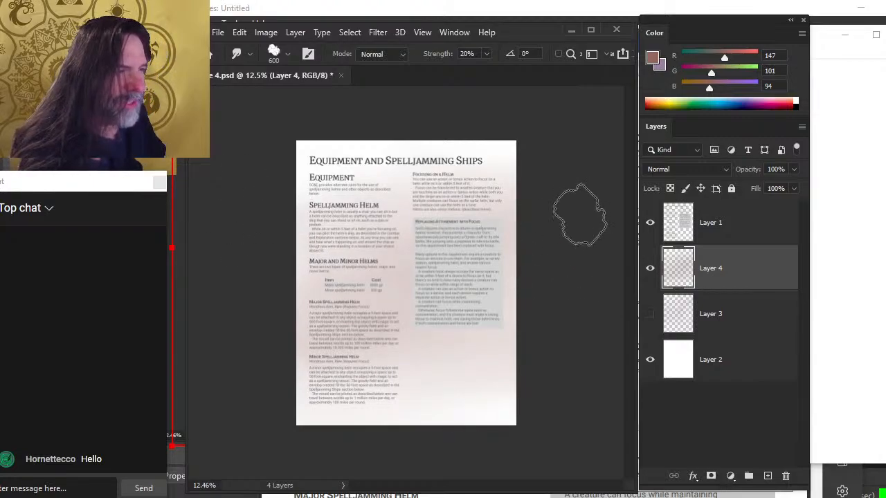
Try to smudge with no layer selected, dismiss the warning and reselect the new layer
key(z)
drag(387, 265, 432, 289)
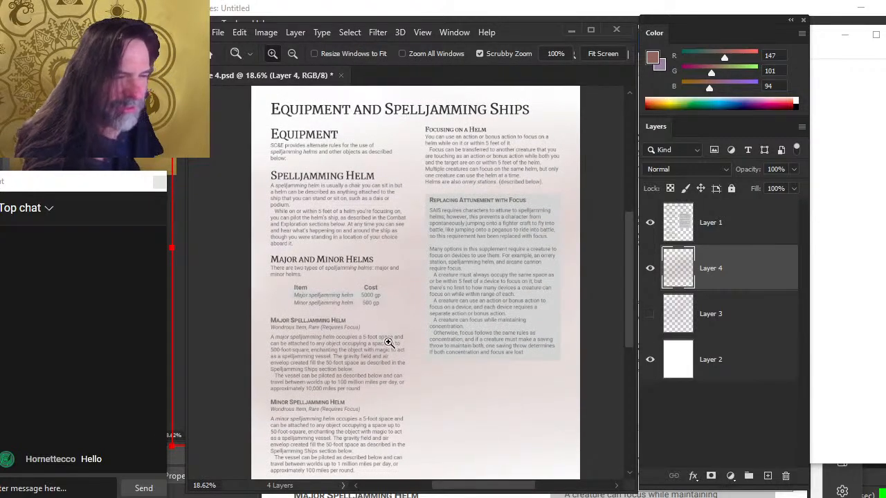
key(r)
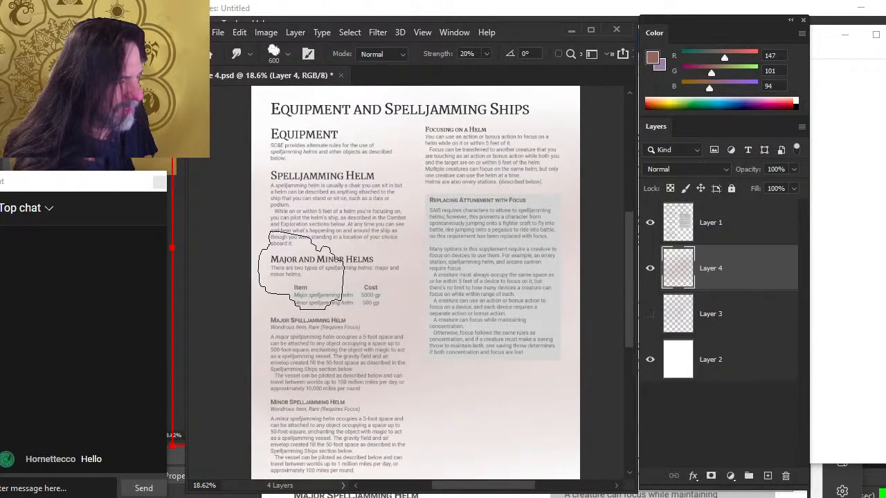
click(676, 391)
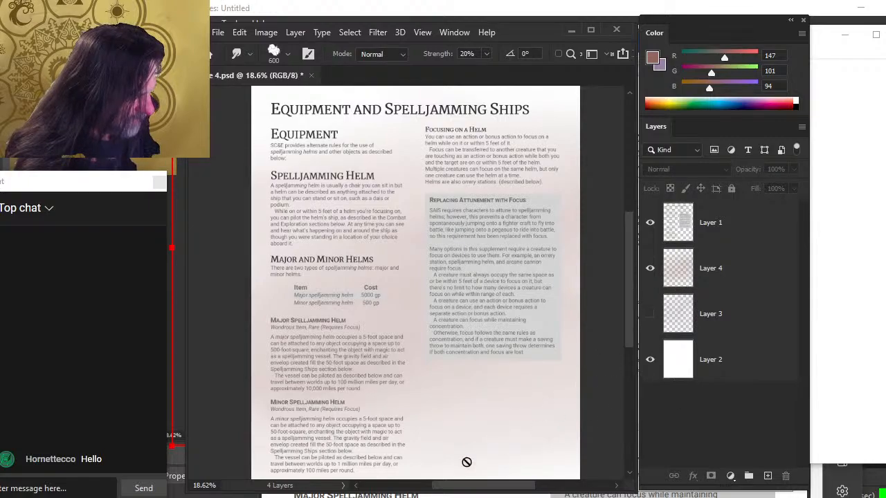
click(542, 372)
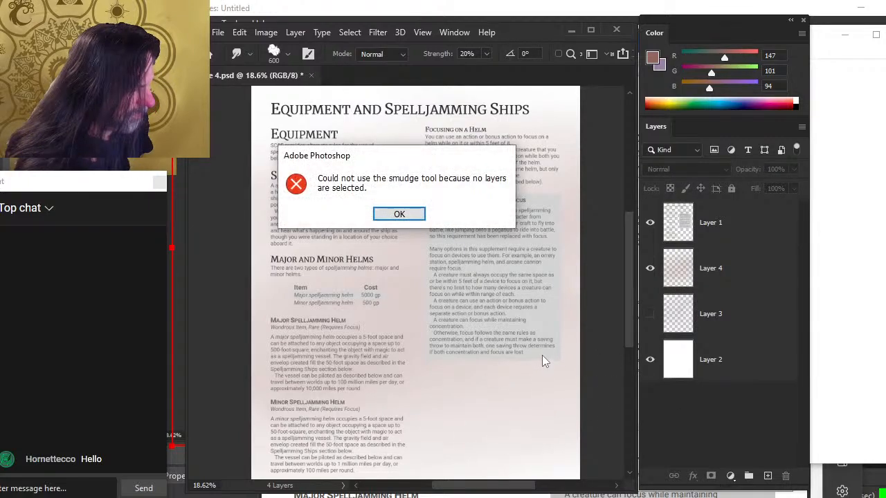
key(Return)
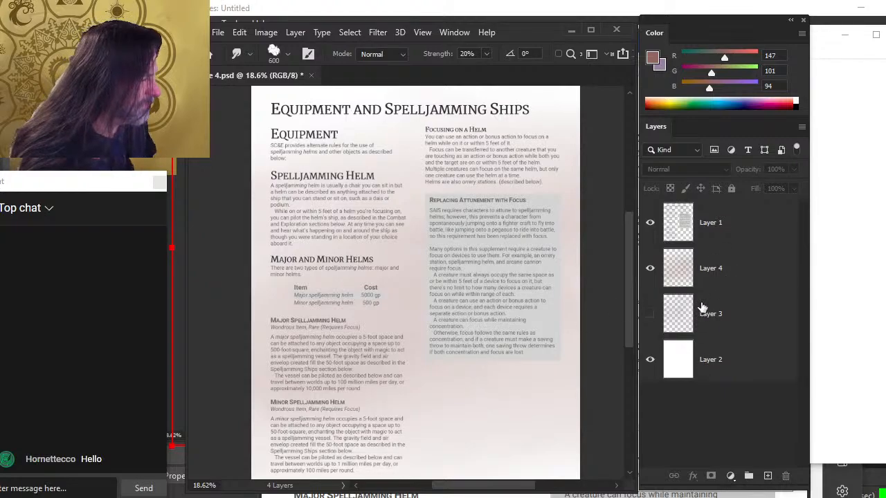
click(723, 279)
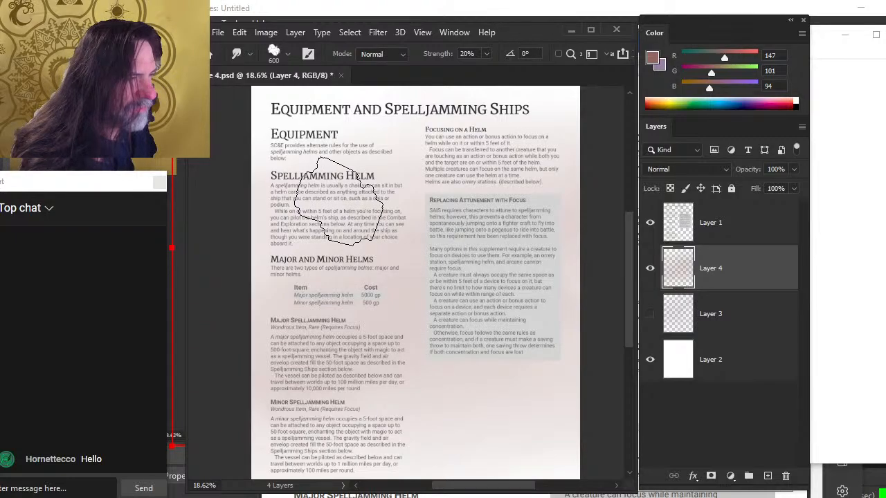
Show the purple wash layer again and lower its opacity to 32%
key(z)
drag(509, 228, 520, 281)
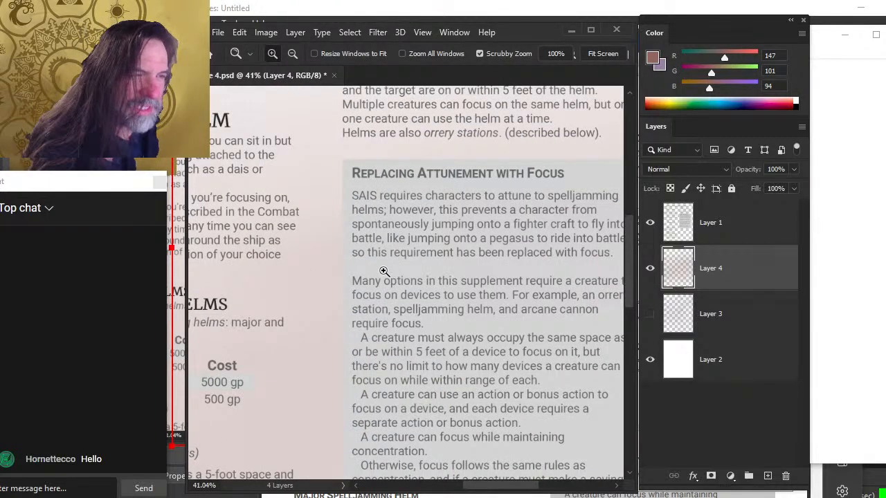
drag(441, 323, 356, 303)
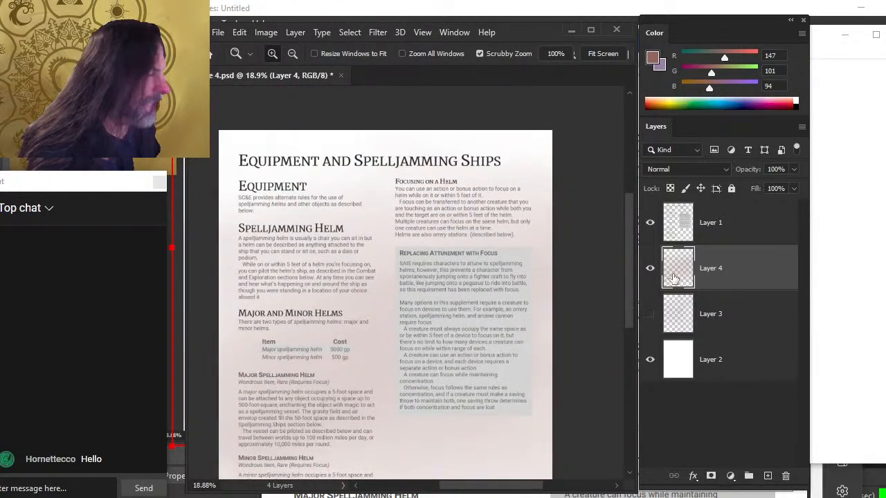
click(650, 315)
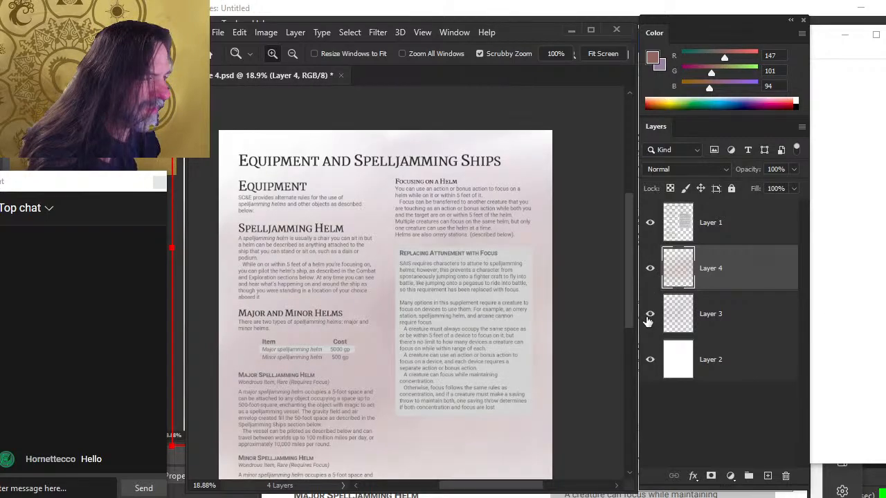
shift+click(720, 312)
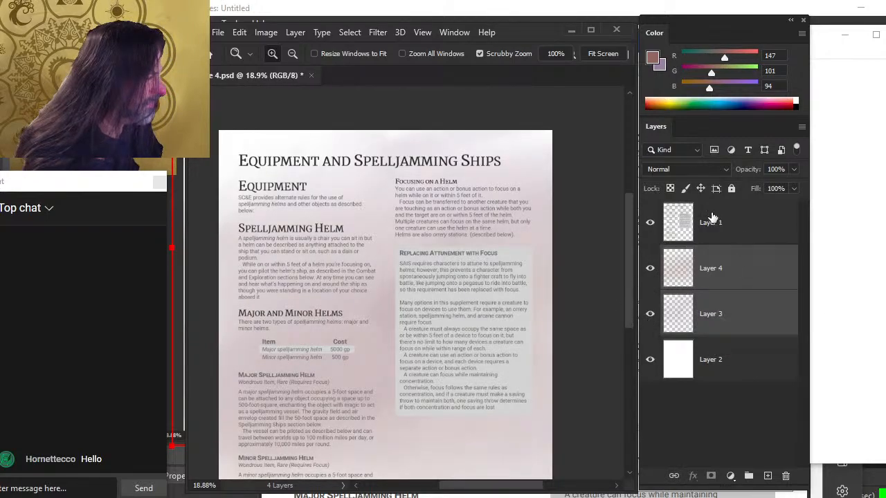
drag(792, 193, 753, 187)
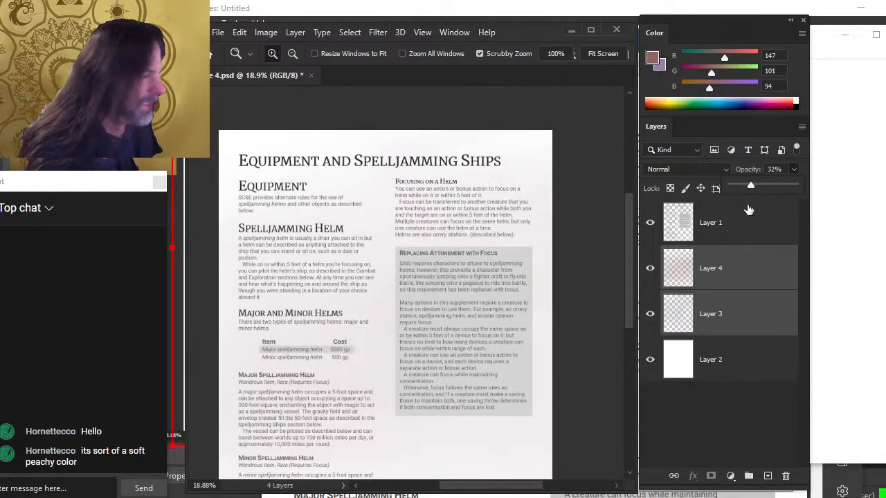
Select the brown wash layer and lower its opacity to 17%
drag(486, 394, 505, 320)
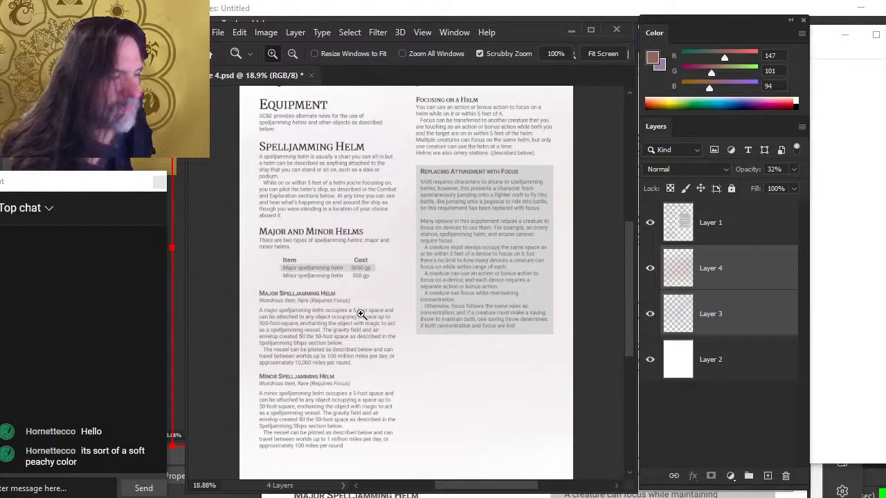
drag(475, 301, 447, 329)
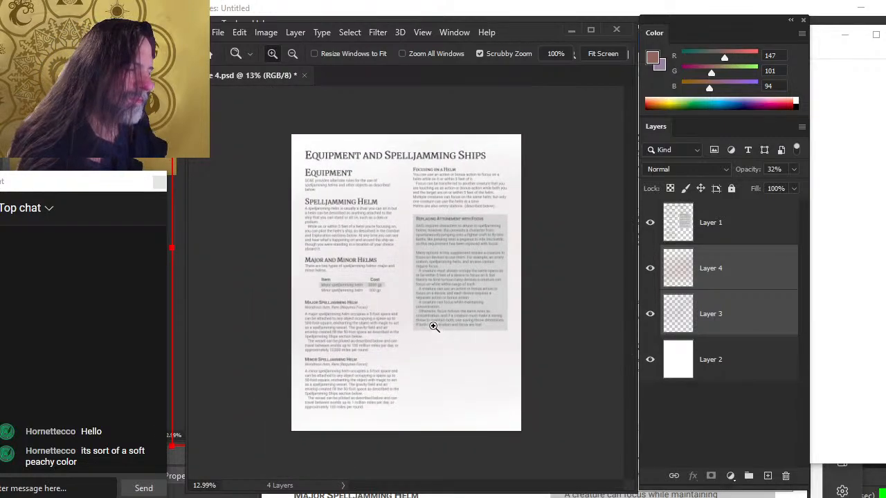
key(x)
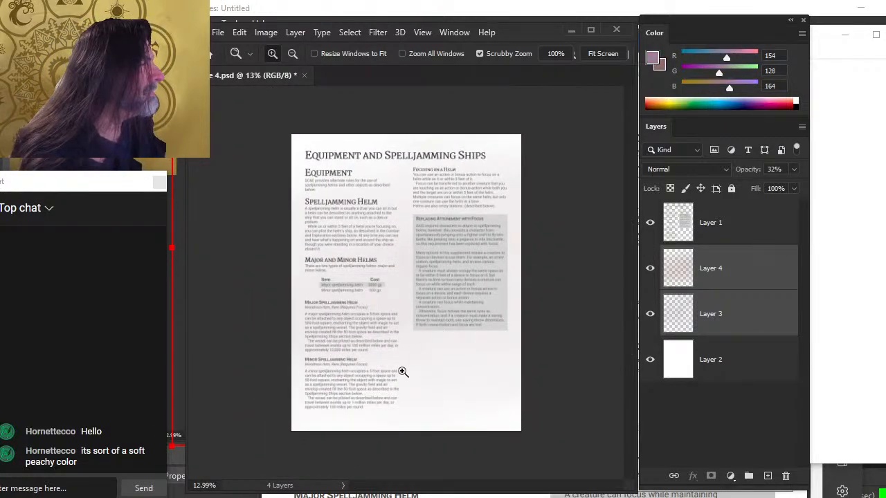
key(b)
mouse_move(453, 353)
mouse_down()
mouse_move(426, 326)
mouse_move(411, 273)
mouse_move(411, 228)
mouse_move(409, 327)
mouse_move(477, 367)
mouse_move(429, 320)
mouse_move(421, 173)
mouse_move(408, 176)
mouse_move(401, 263)
mouse_move(439, 384)
mouse_move(504, 385)
mouse_move(484, 314)
mouse_move(445, 384)
mouse_move(503, 355)
mouse_move(434, 367)
mouse_move(413, 175)
mouse_move(406, 251)
mouse_move(409, 242)
mouse_move(412, 299)
mouse_move(405, 291)
mouse_move(411, 242)
mouse_up()
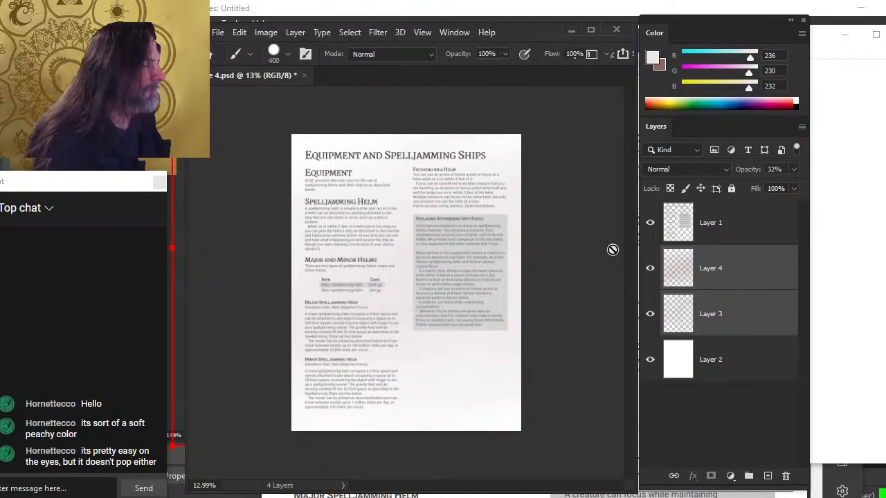
click(728, 269)
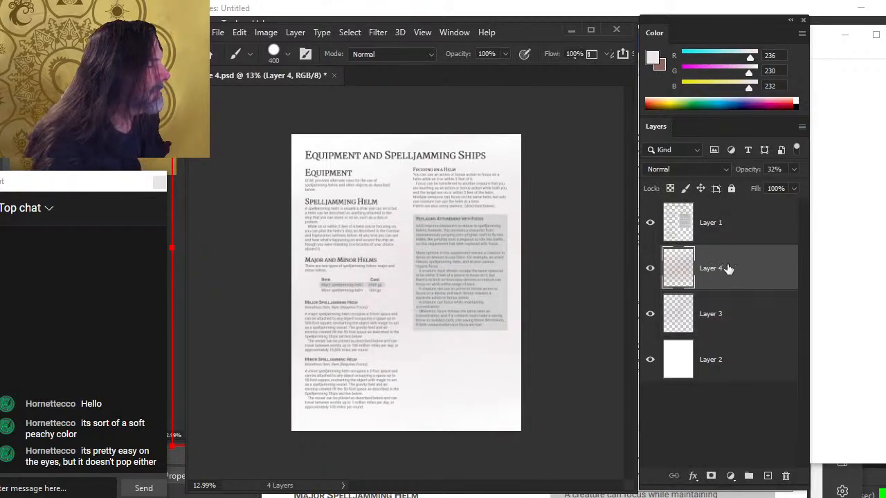
click(794, 174)
drag(764, 184, 751, 186)
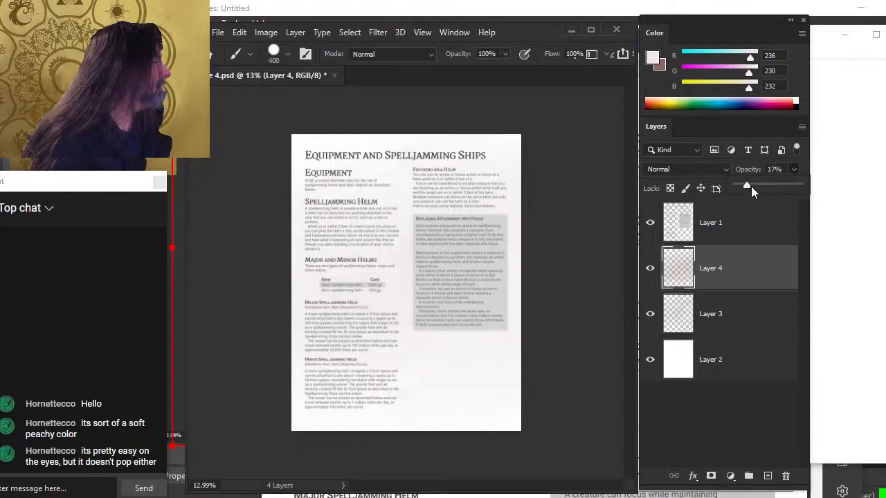
click(734, 276)
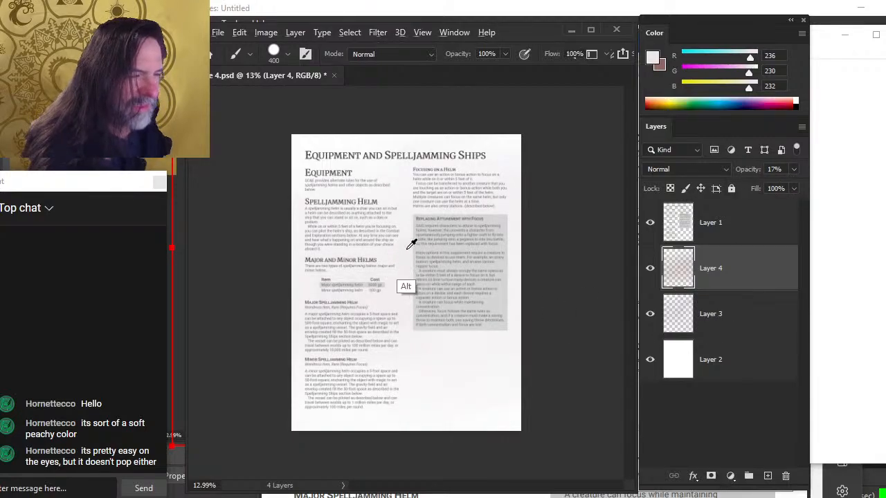
Zoom in and examine how the page text reads over the coloured washes
drag(411, 247, 443, 381)
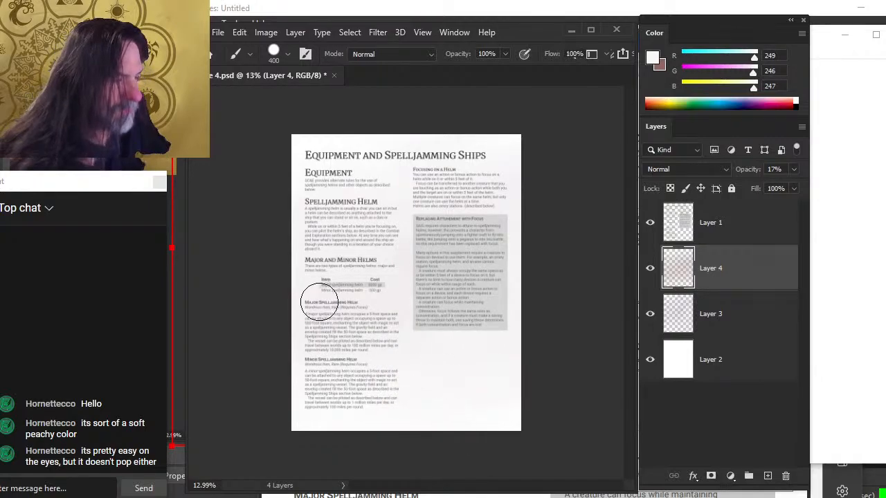
key(z)
mouse_move(384, 281)
mouse_down()
mouse_move(417, 281)
mouse_move(424, 311)
mouse_move(409, 309)
mouse_up()
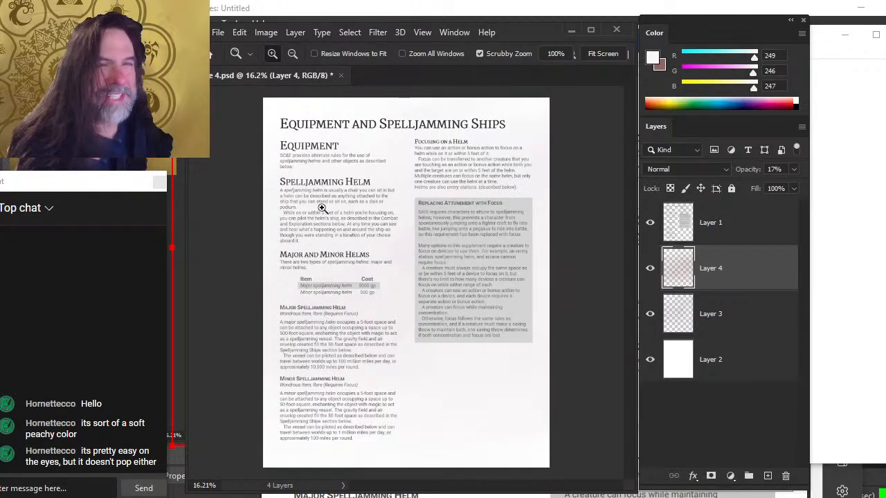
drag(349, 226, 358, 232)
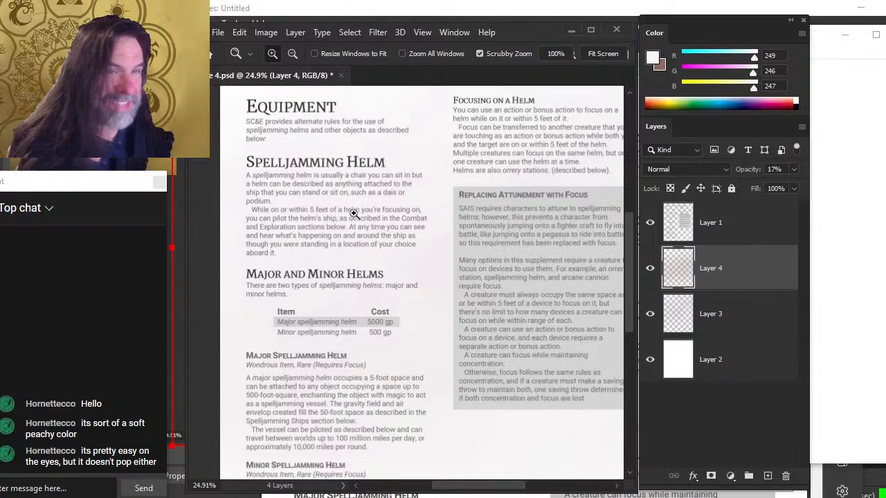
drag(334, 202, 350, 209)
drag(354, 241, 409, 266)
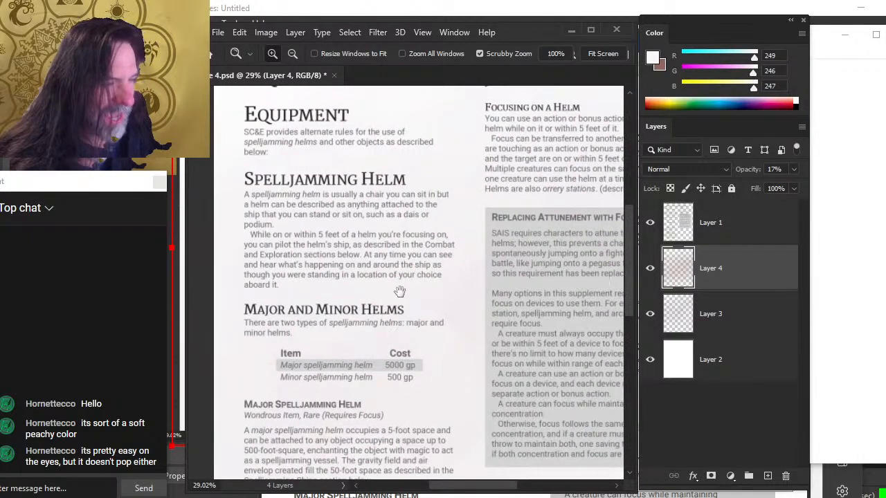
drag(457, 291, 412, 299)
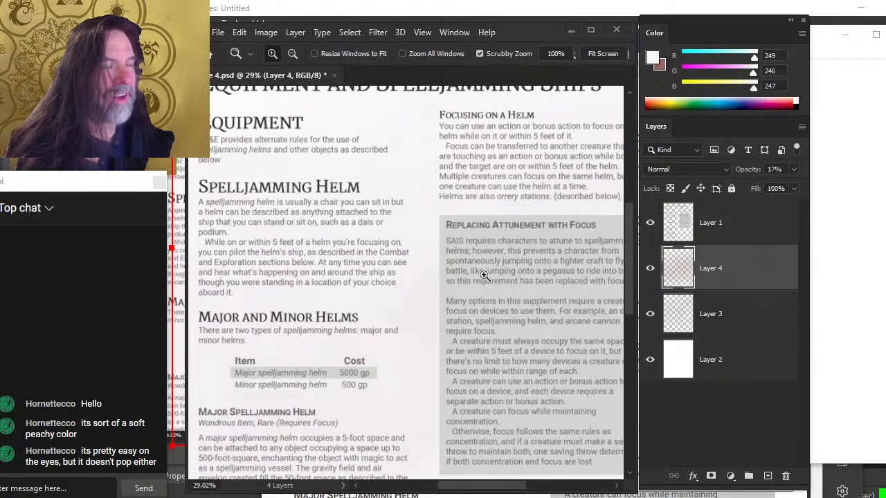
drag(483, 274, 424, 290)
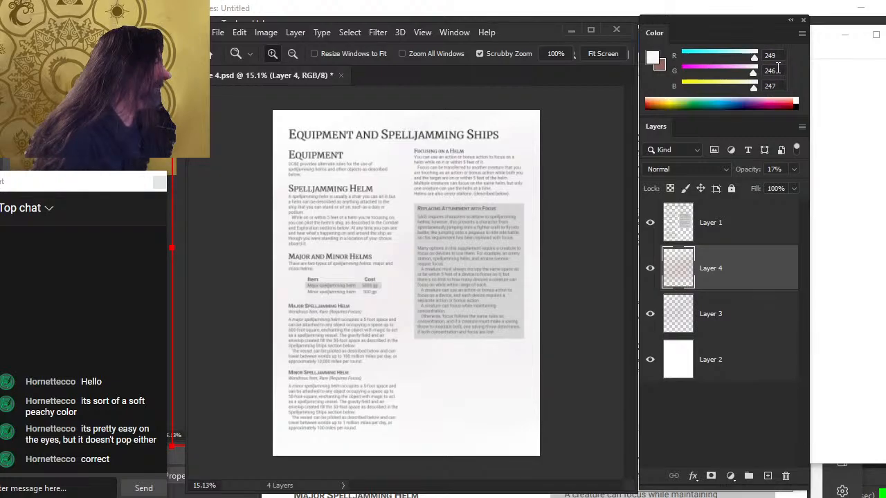
Pick a very light pinkish grey of 242, 238, 240 as the brush colour
key(b)
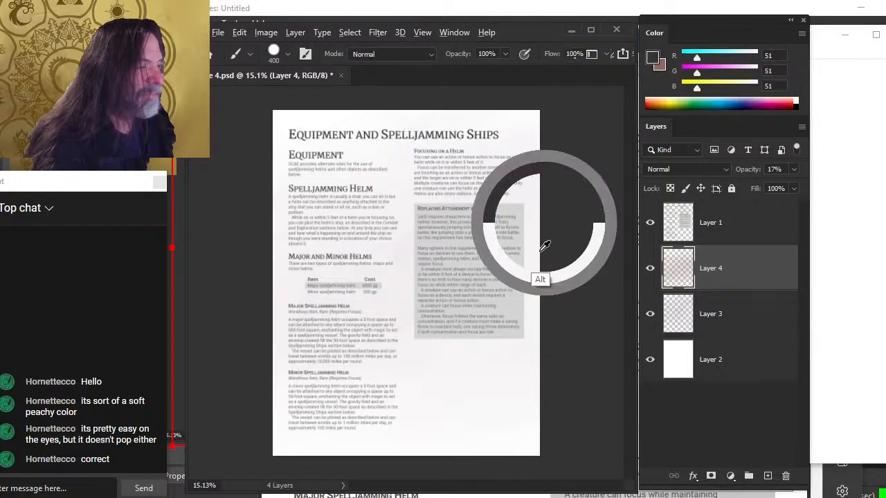
mouse_move(543, 233)
mouse_down()
mouse_move(466, 401)
mouse_move(459, 387)
mouse_move(476, 395)
mouse_move(353, 429)
mouse_move(296, 292)
mouse_move(292, 332)
mouse_move(286, 232)
mouse_move(401, 159)
mouse_move(409, 238)
mouse_move(474, 401)
mouse_move(480, 391)
mouse_move(489, 401)
mouse_move(549, 184)
mouse_move(540, 247)
mouse_move(541, 168)
mouse_move(546, 194)
mouse_move(536, 166)
mouse_move(433, 324)
mouse_move(411, 332)
mouse_up()
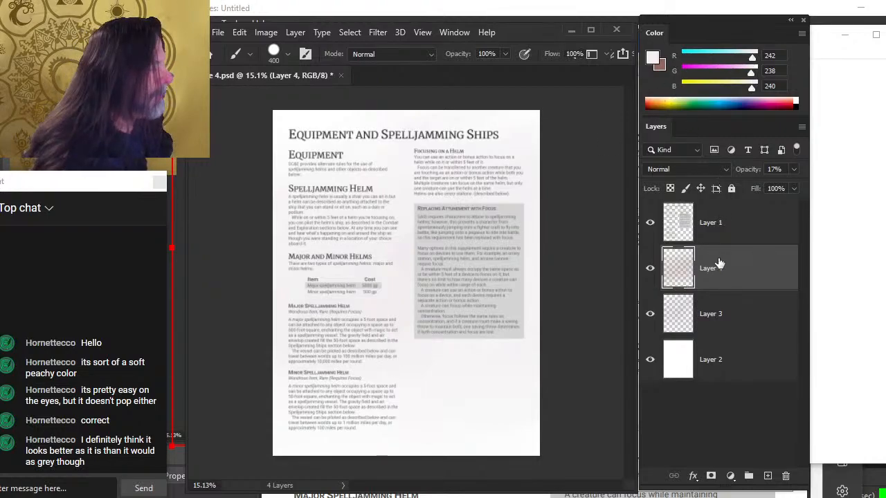
Add a new layer and set the brush colour to a muted purple of 142, 128, 200
click(768, 476)
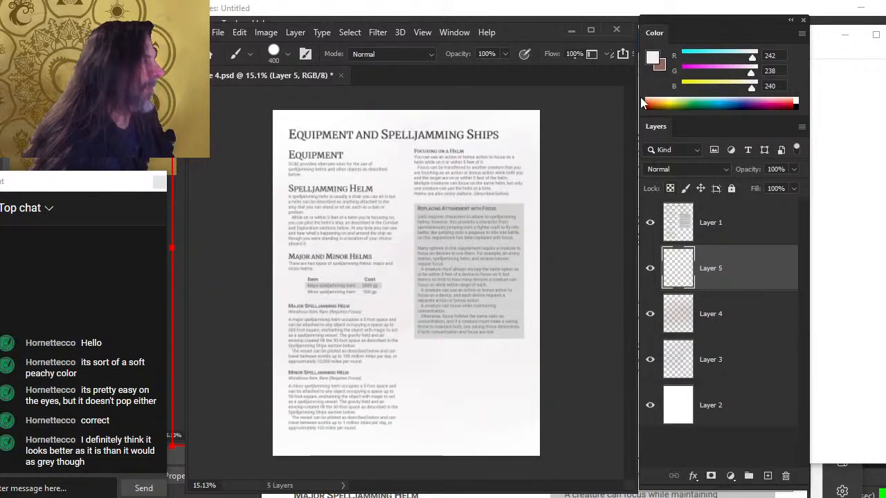
drag(752, 60, 731, 71)
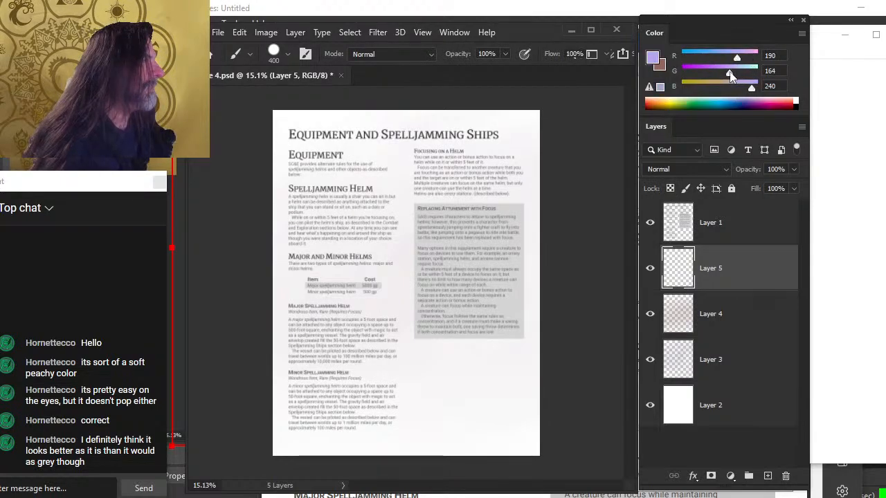
click(740, 72)
drag(738, 61, 734, 59)
click(730, 73)
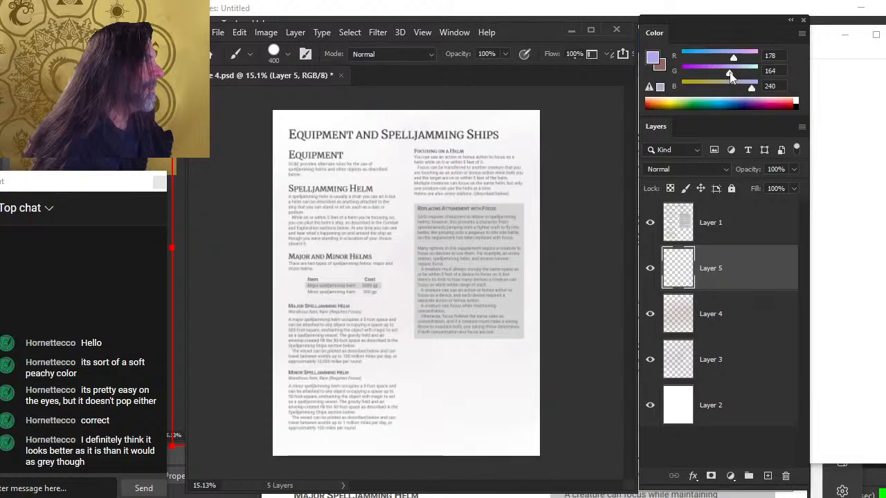
click(733, 60)
click(731, 74)
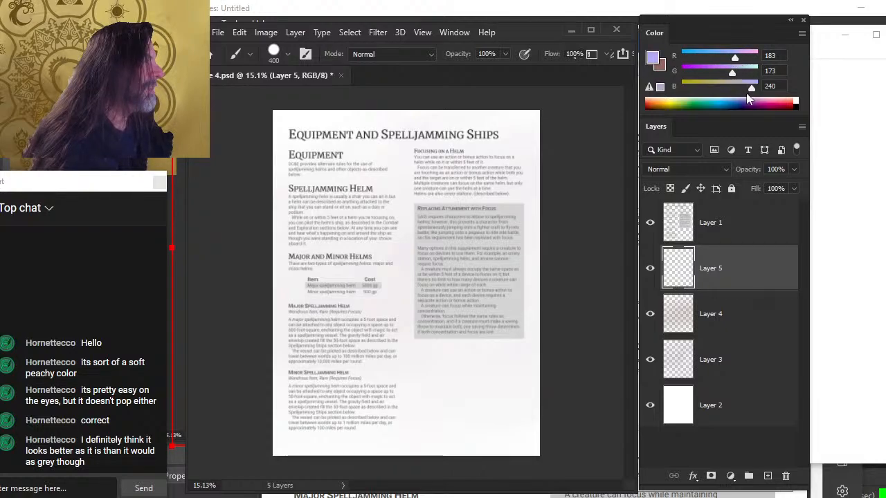
drag(752, 88, 718, 74)
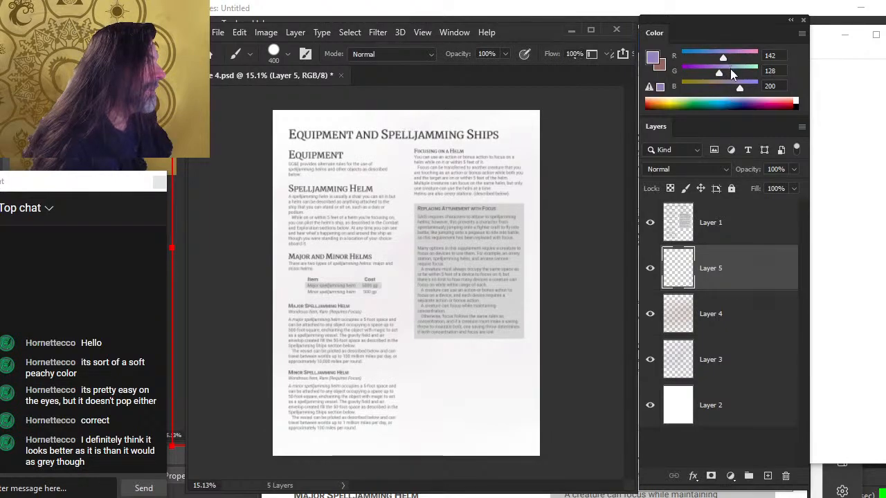
Paint a large purple patch down the middle of the page and smudge its edges outward at 50% strength
mouse_move(356, 284)
mouse_down()
mouse_move(393, 255)
mouse_move(379, 213)
mouse_move(369, 344)
mouse_move(379, 372)
mouse_move(444, 359)
mouse_move(438, 182)
mouse_move(452, 171)
mouse_move(372, 386)
mouse_move(372, 293)
mouse_move(388, 310)
mouse_move(429, 300)
mouse_up()
key(r)
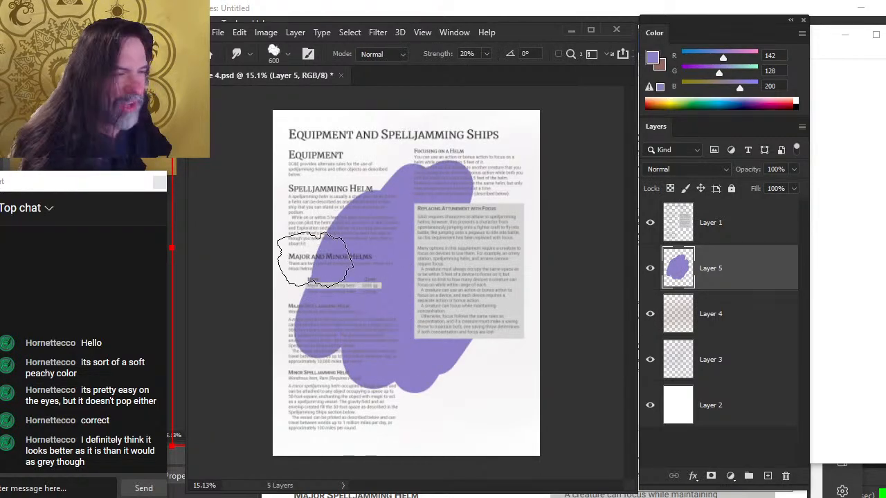
key(bracketleft)
key(bracketleft)
mouse_move(361, 222)
mouse_down()
mouse_move(346, 207)
mouse_move(403, 214)
mouse_move(395, 223)
mouse_move(362, 217)
mouse_up()
key(5)
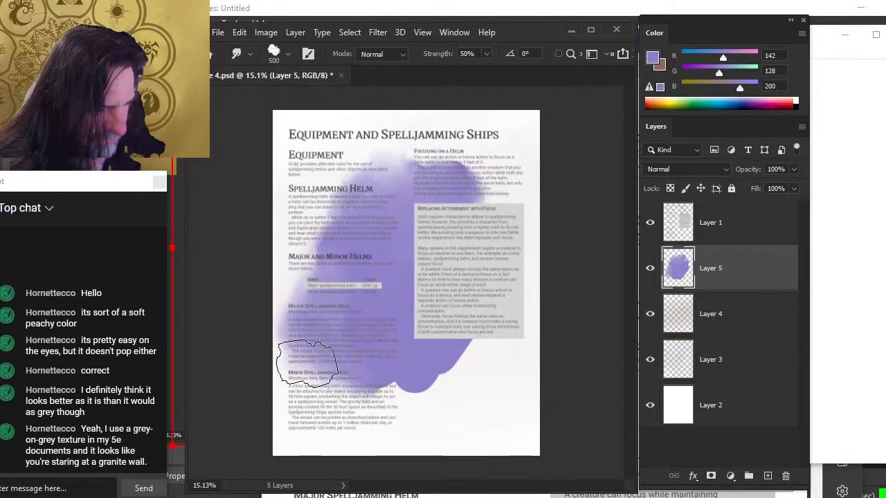
mouse_move(306, 362)
mouse_down()
mouse_move(360, 381)
mouse_move(388, 360)
mouse_move(401, 366)
mouse_move(328, 331)
mouse_up()
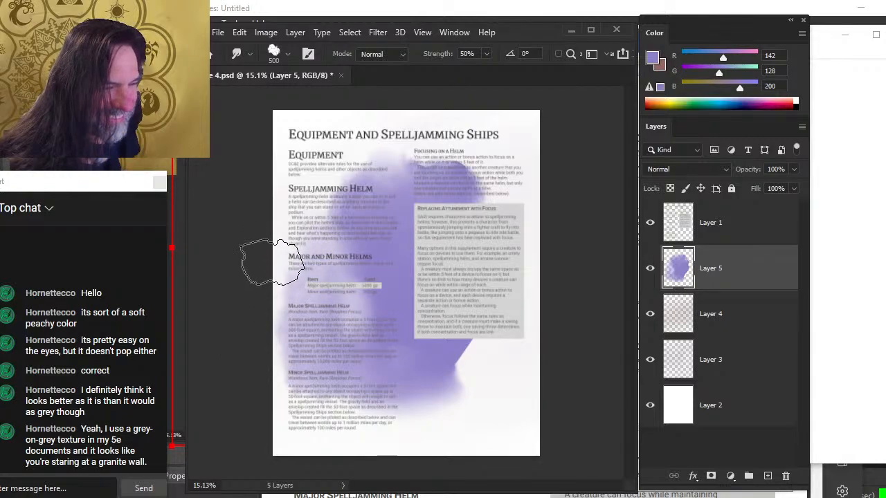
mouse_move(273, 262)
mouse_down()
mouse_move(279, 242)
mouse_move(278, 249)
mouse_move(318, 227)
mouse_move(287, 234)
mouse_up()
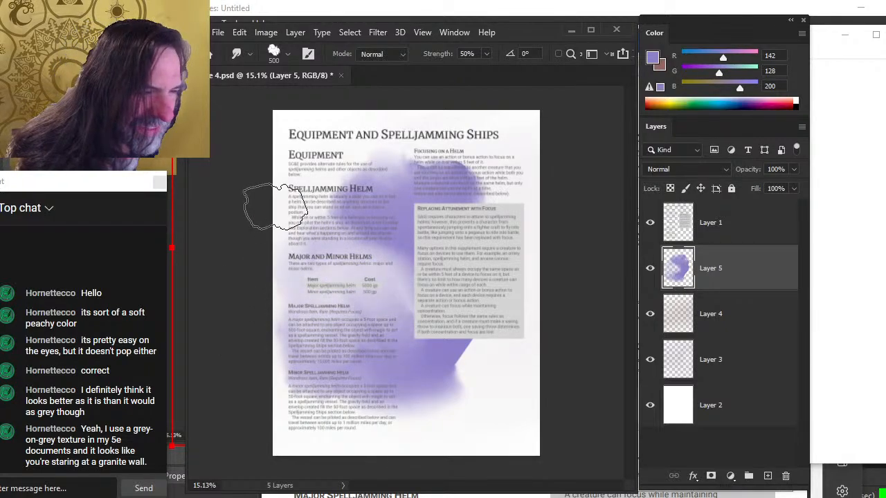
Zoom in and toggle the purple wash layer to compare how the text reads with and without it
key(z)
drag(323, 301, 415, 317)
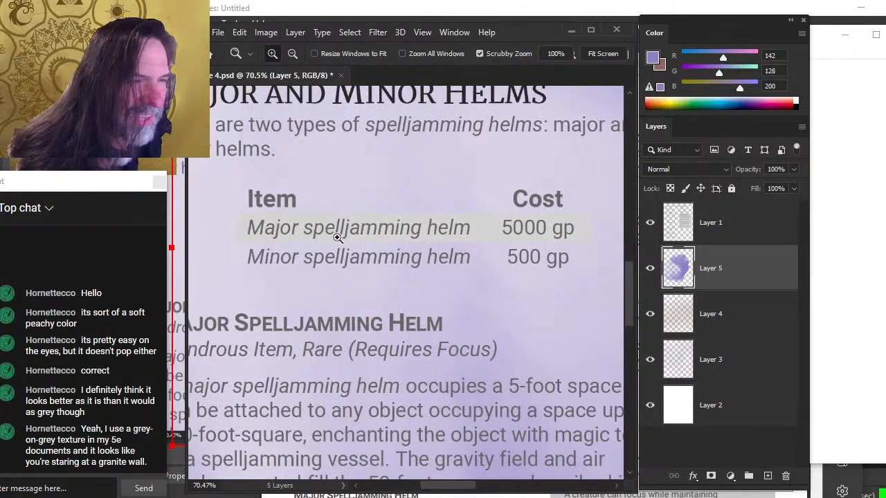
drag(451, 292, 332, 266)
click(649, 271)
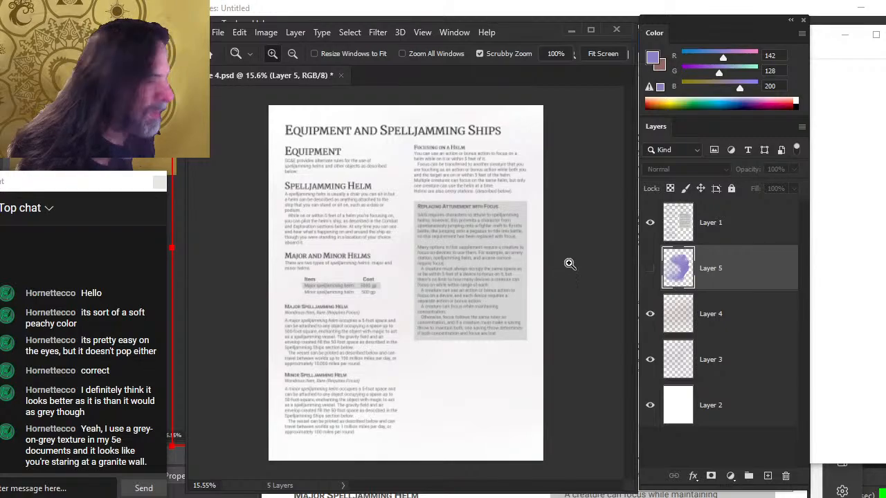
click(649, 269)
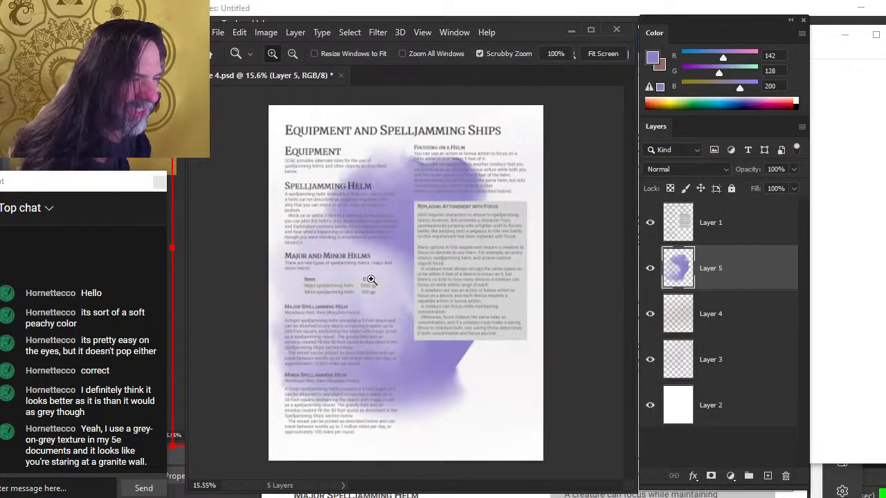
drag(339, 293, 396, 333)
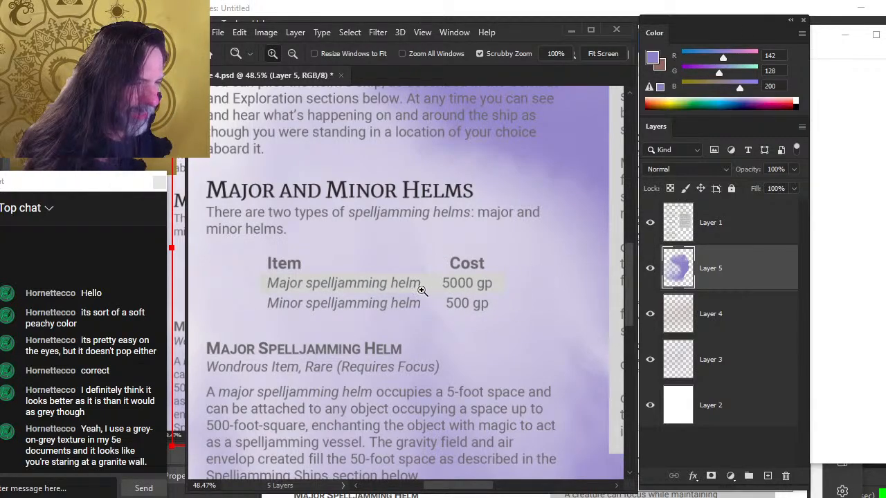
drag(378, 320, 372, 324)
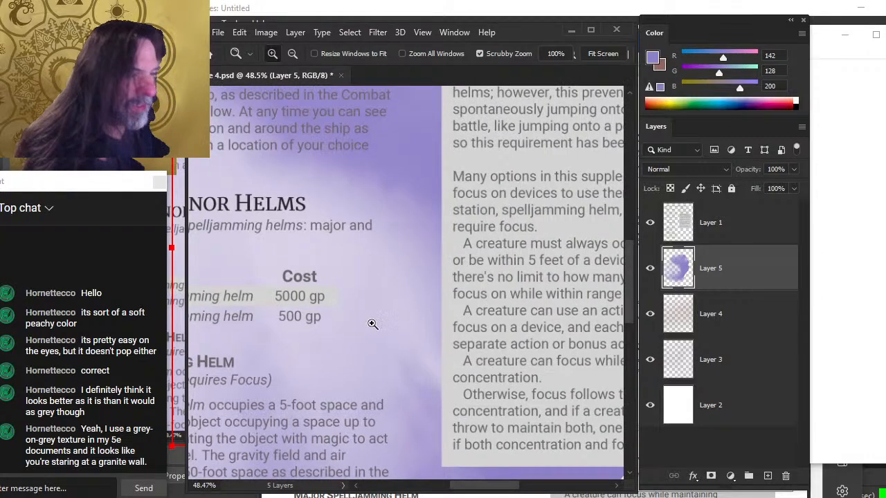
drag(291, 279, 285, 275)
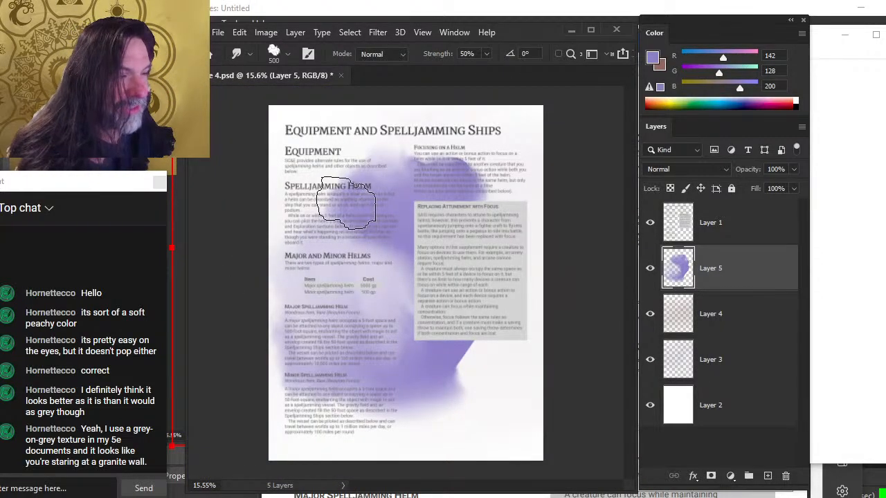
Smudge the purple wash further across the page and lower the layer's opacity to 17%
mouse_move(347, 204)
mouse_down()
mouse_move(360, 201)
mouse_move(316, 231)
mouse_move(345, 251)
mouse_move(304, 219)
mouse_move(278, 258)
mouse_move(268, 233)
mouse_move(295, 158)
mouse_move(406, 287)
mouse_move(304, 166)
mouse_move(427, 184)
mouse_move(405, 174)
mouse_move(439, 173)
mouse_move(395, 198)
mouse_move(457, 190)
mouse_move(468, 222)
mouse_move(308, 195)
mouse_move(393, 195)
mouse_move(504, 168)
mouse_move(517, 178)
mouse_move(494, 165)
mouse_move(474, 256)
mouse_move(559, 268)
mouse_up()
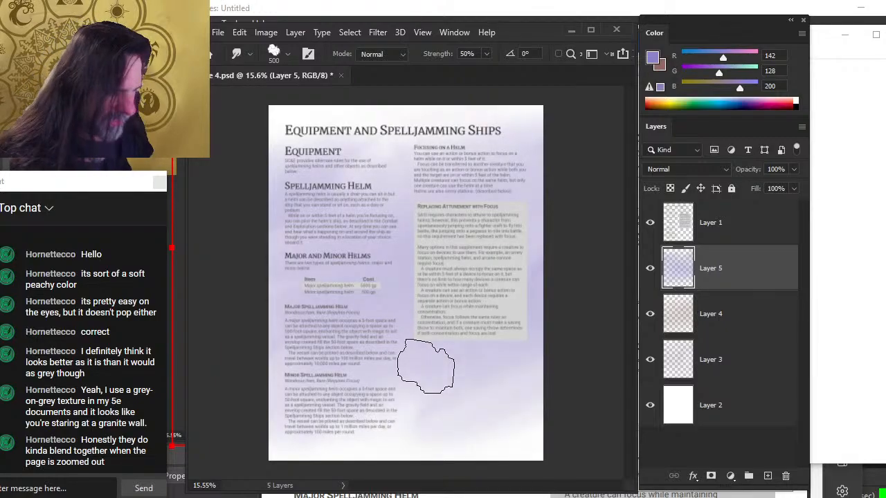
drag(425, 366, 415, 341)
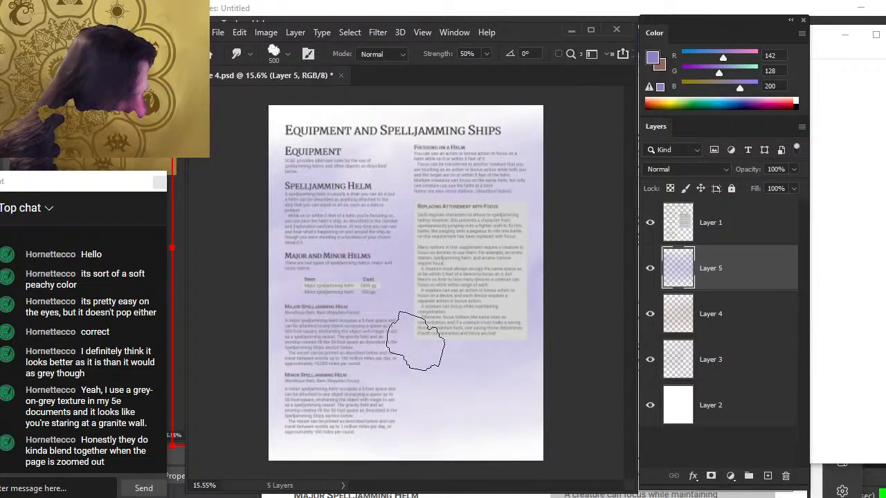
click(793, 169)
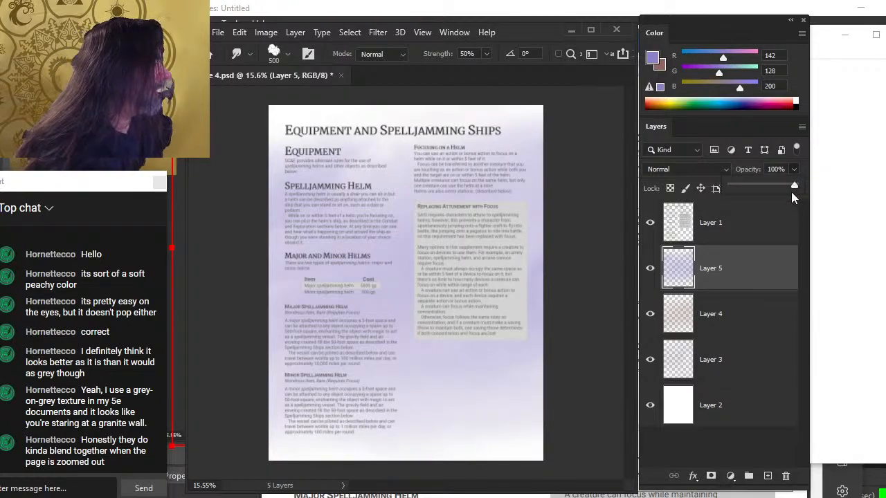
drag(790, 188, 751, 188)
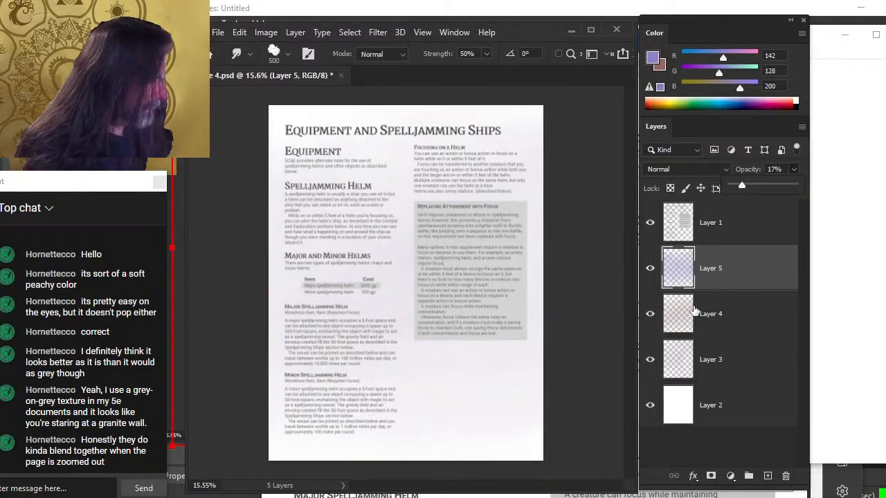
Try rearranging the stacking order of the three wash layers, then undo the rearrangement
drag(730, 281, 726, 326)
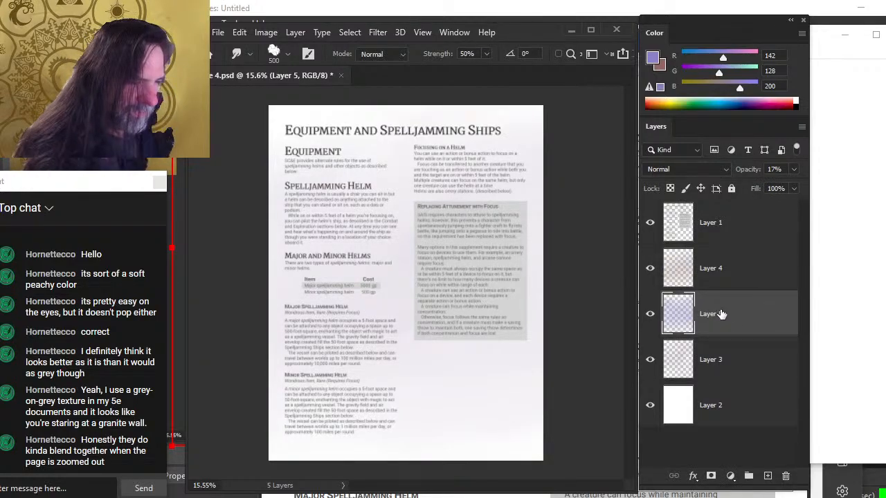
drag(721, 313, 712, 361)
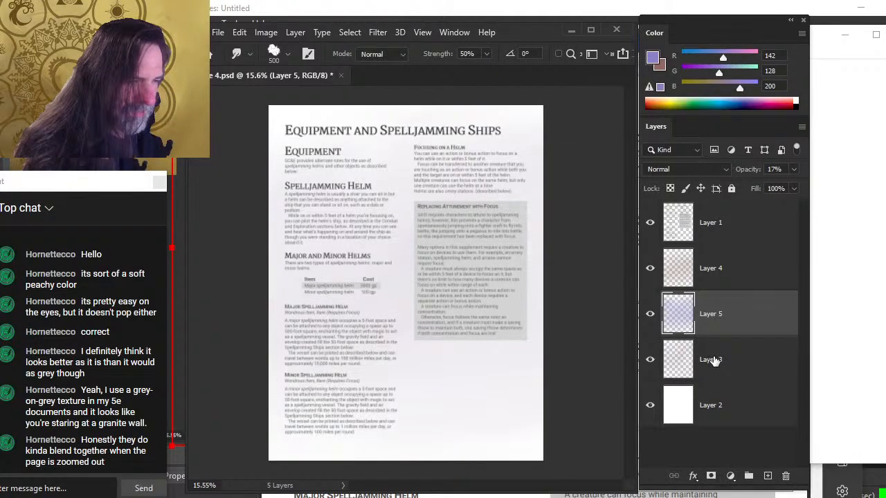
drag(729, 277, 723, 338)
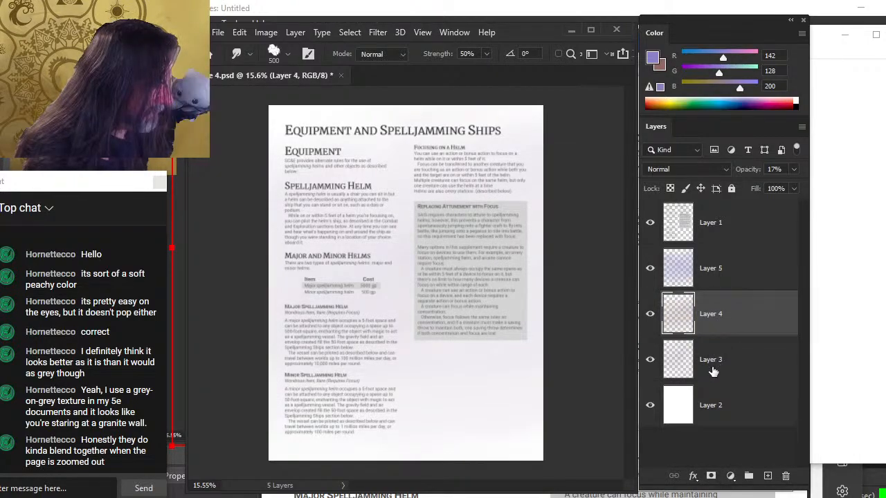
drag(716, 370, 727, 298)
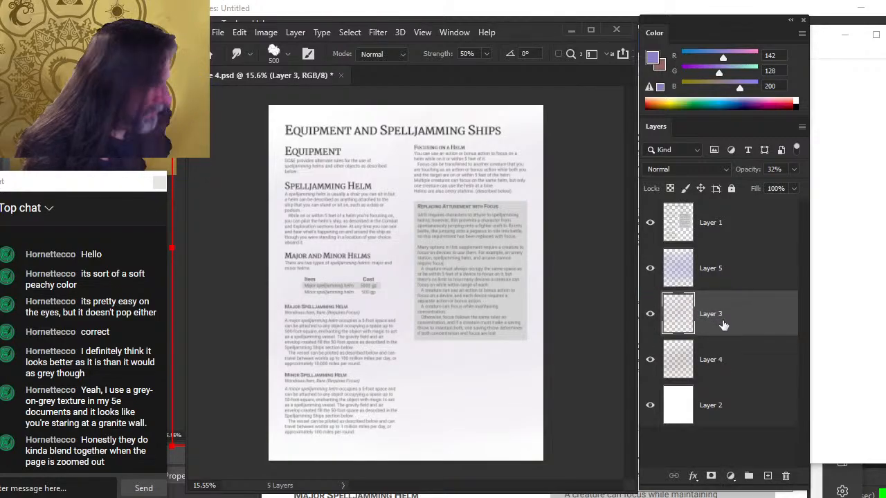
key(ctrl+z)
key(ctrl+z)
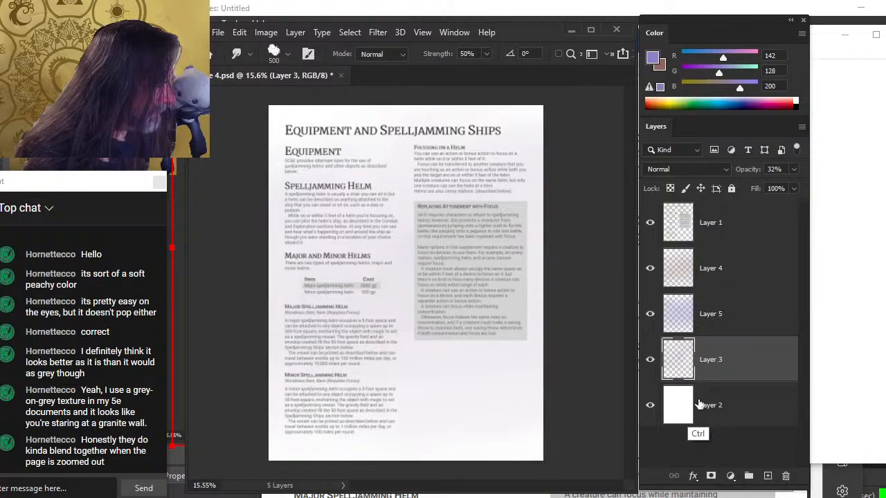
key(ctrl+z)
key(ctrl+z)
key(ctrl+shift+z)
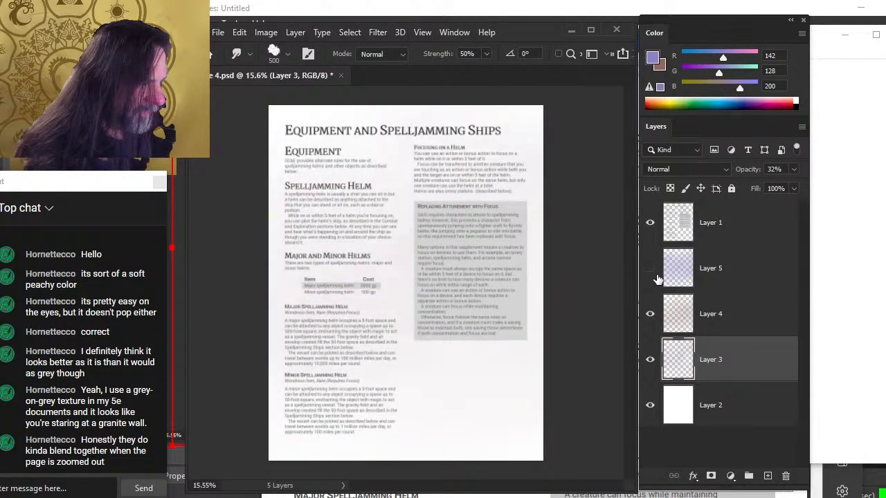
Show and select the purple wash layer, then brush a near-white of 244, 241, 245 over it beside the sidebar
click(655, 279)
click(751, 272)
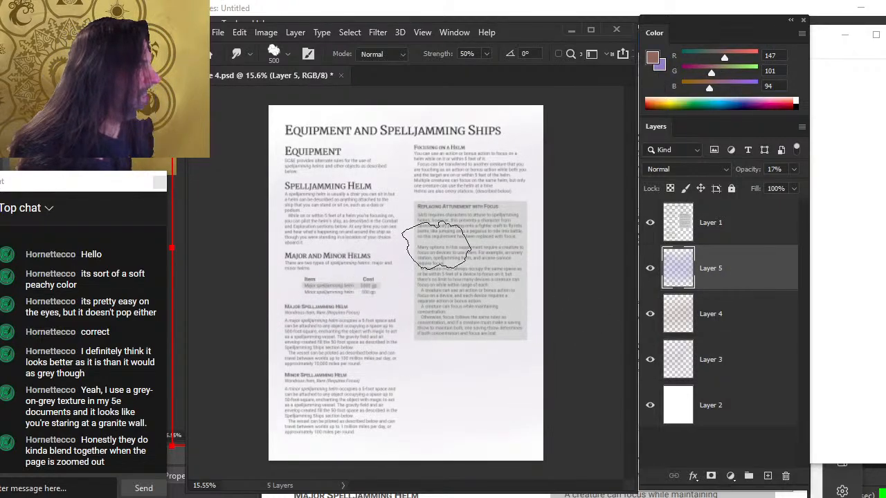
key(b)
alt+click(402, 291)
drag(406, 286, 524, 382)
Zoom in and pan around the page to examine the washes behind the text
key(z)
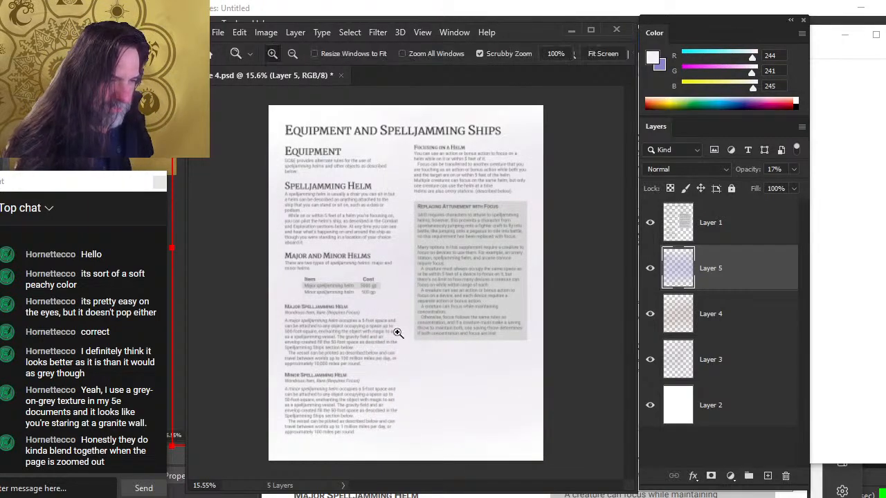
drag(395, 330, 424, 397)
drag(485, 360, 436, 348)
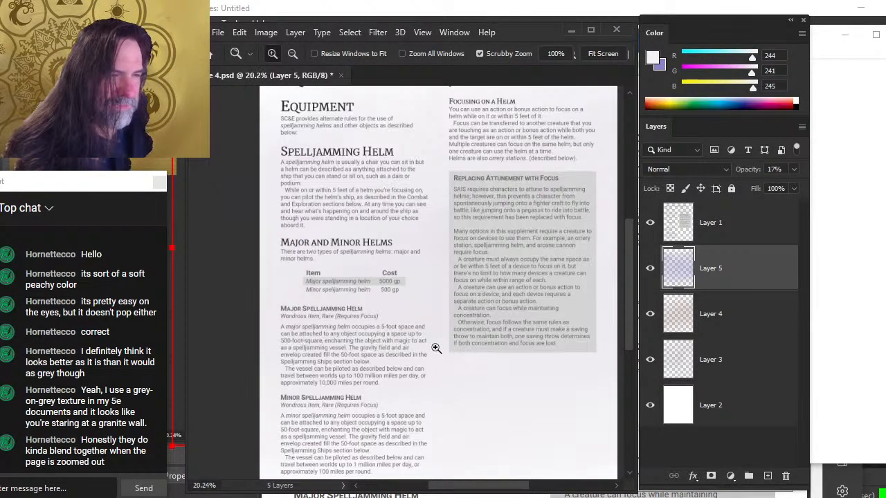
drag(534, 308, 493, 279)
drag(473, 249, 496, 305)
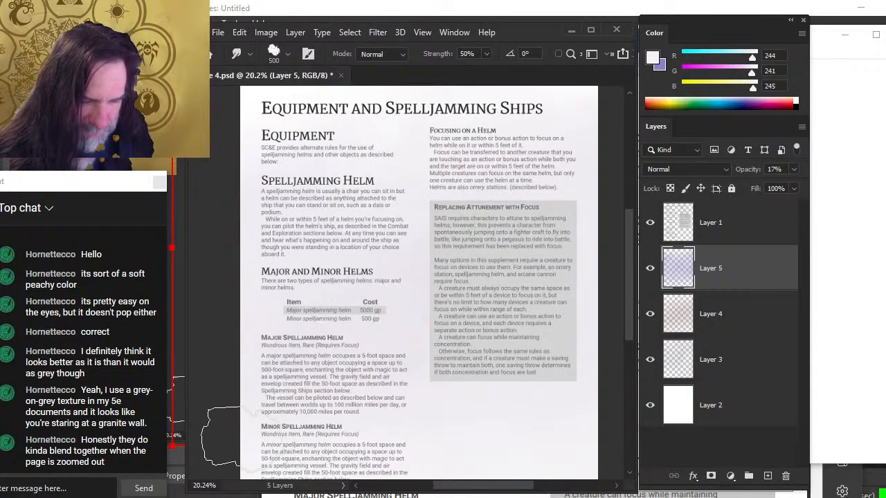
mouse_move(425, 381)
mouse_down()
mouse_move(403, 340)
mouse_move(425, 282)
mouse_move(421, 316)
mouse_up()
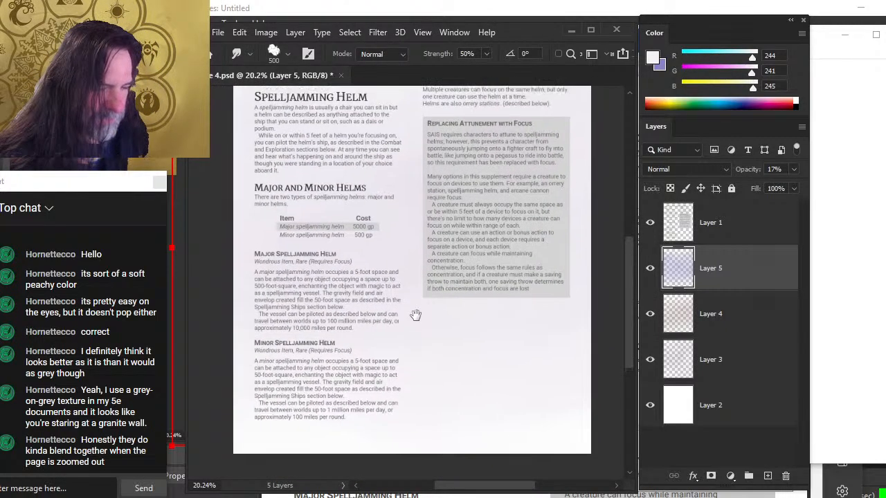
key(ctrl+space)
drag(461, 354, 414, 435)
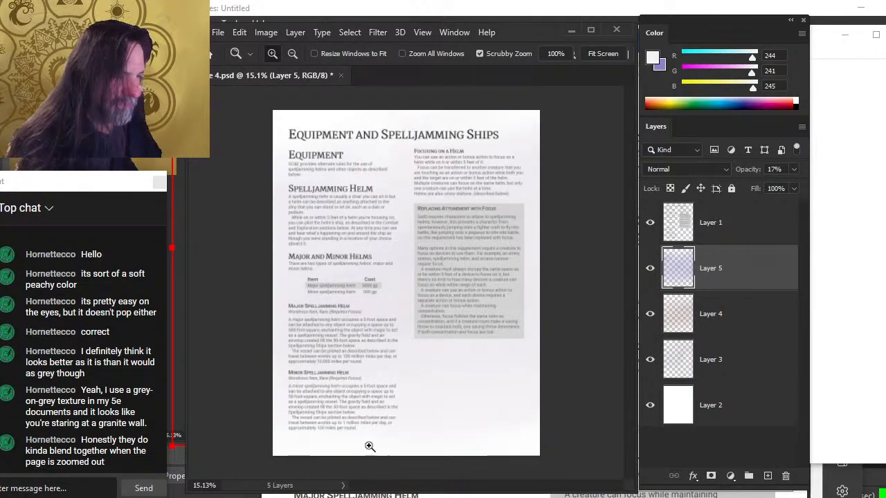
drag(311, 346, 329, 339)
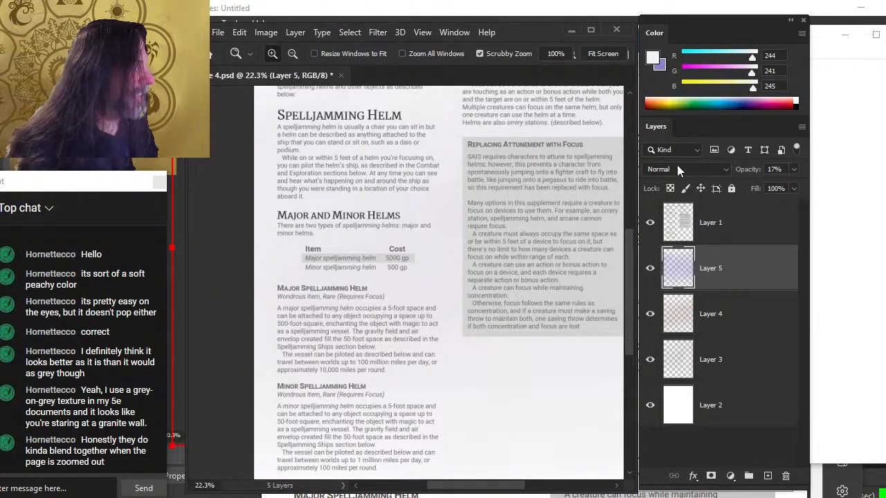
Group the three wash layers together and toggle the group's visibility to compare the page with and without them
shift+click(709, 367)
key(ctrl+g)
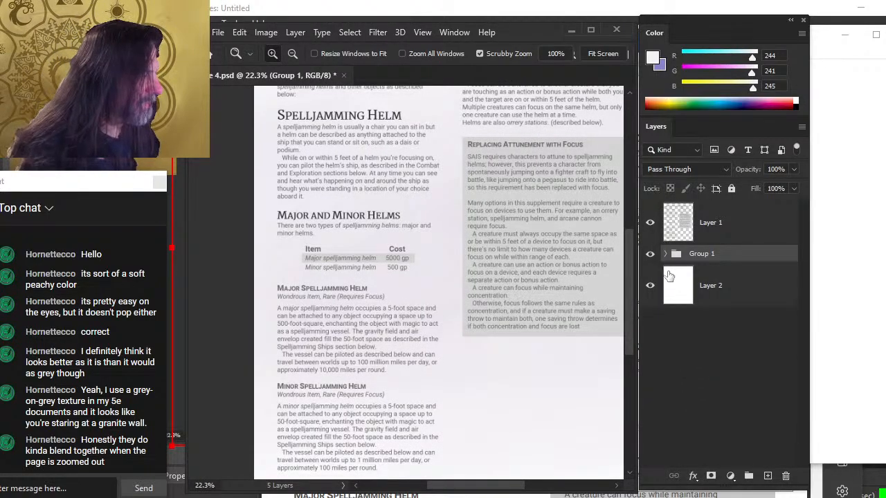
click(651, 255)
click(650, 254)
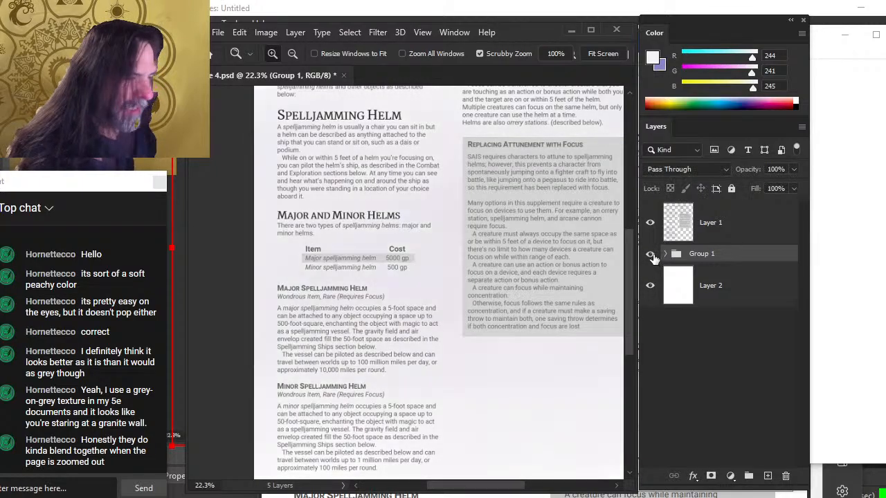
click(650, 256)
click(650, 256)
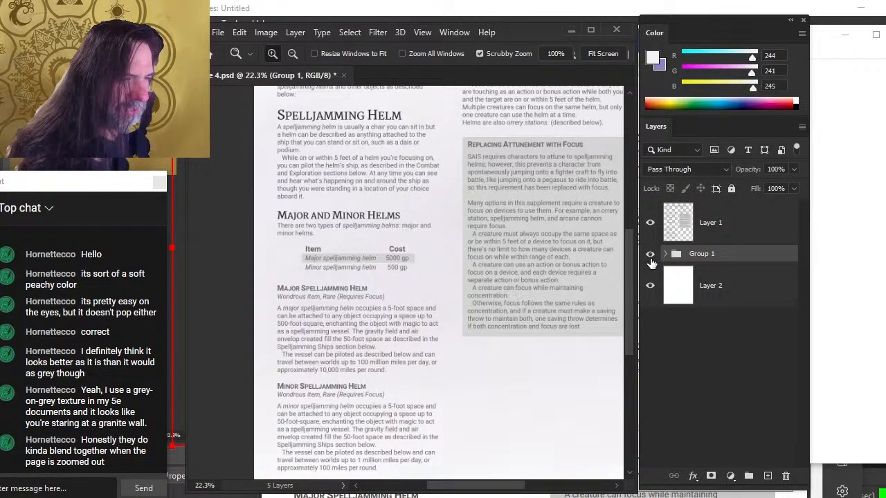
Toggle the visibility of the wash group and the top layer to compare the page with and without them
click(650, 255)
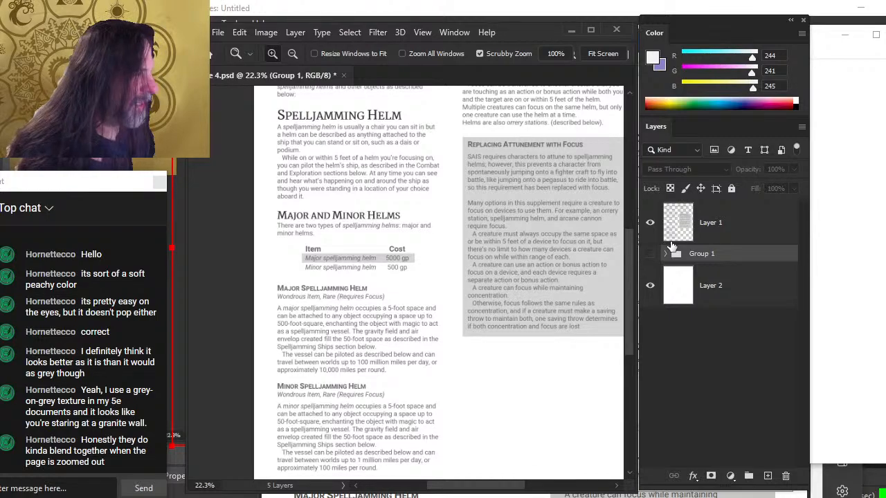
click(650, 224)
click(650, 225)
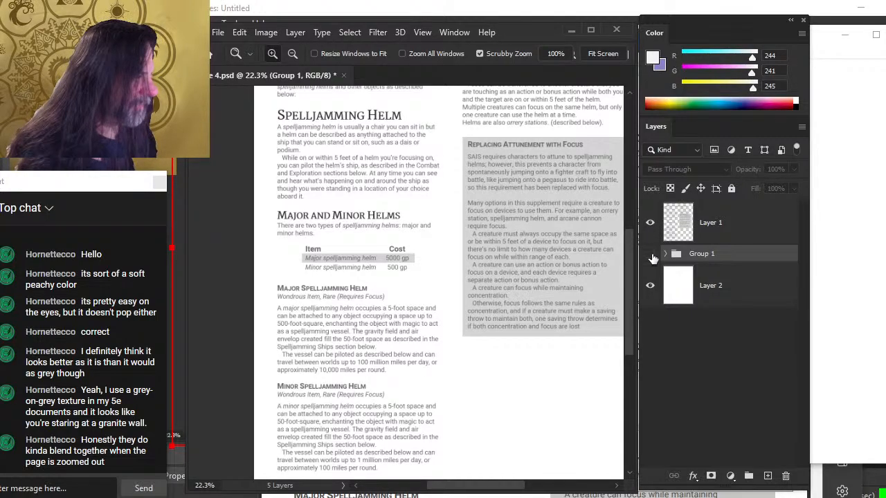
click(651, 255)
click(651, 256)
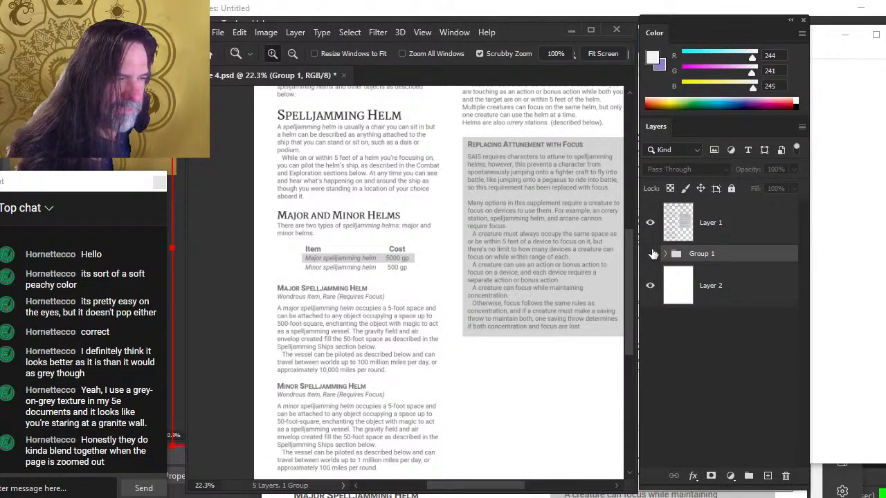
click(649, 256)
click(650, 254)
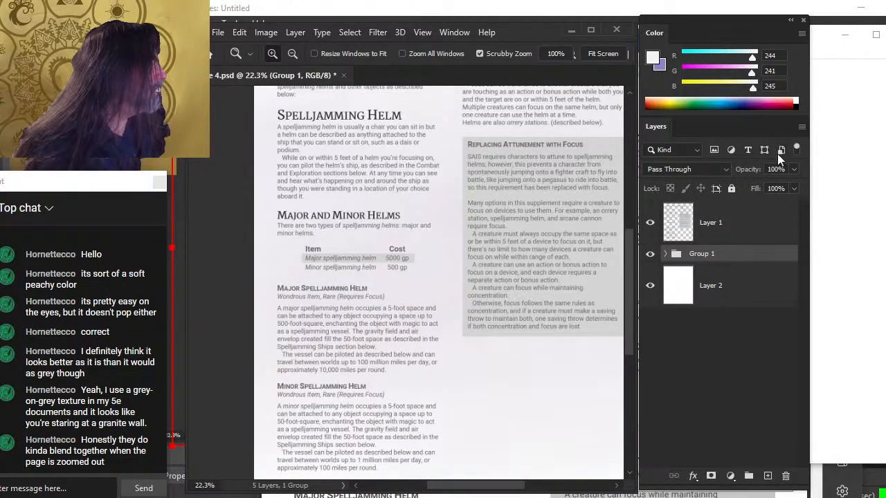
Lower the wash group's opacity to 50% and try brushing over the page while the group is selected
click(795, 185)
drag(795, 188, 782, 189)
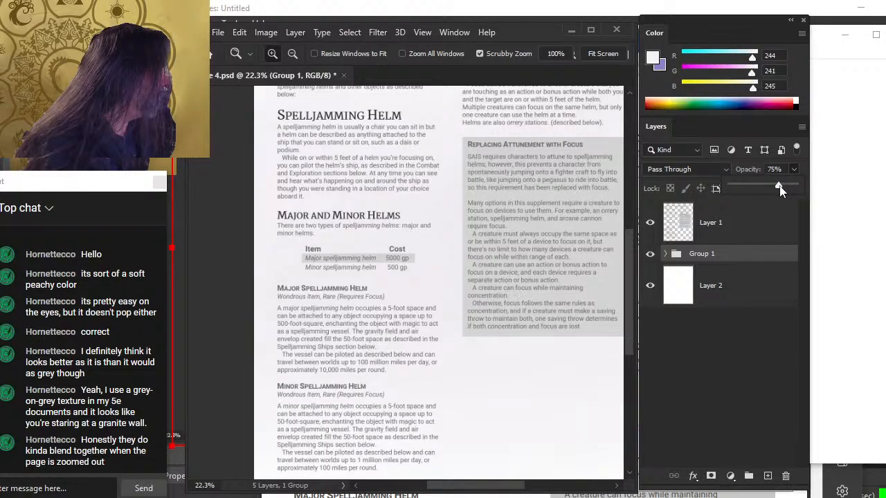
drag(533, 371, 423, 369)
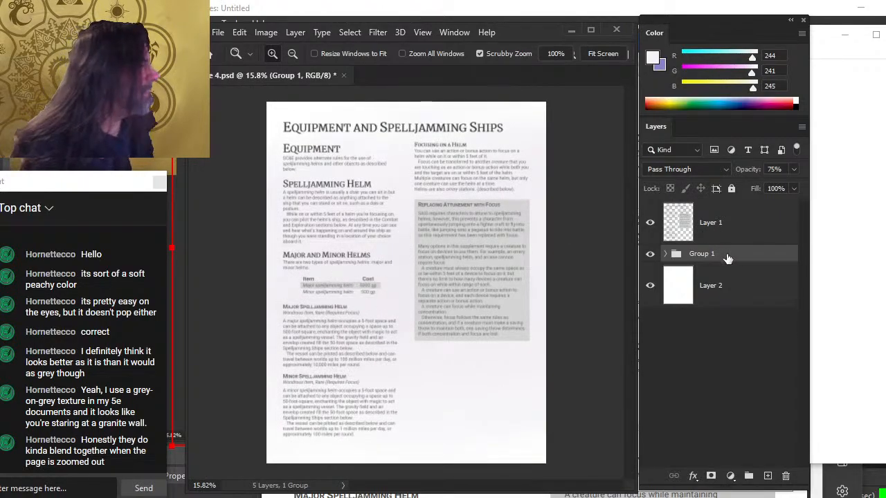
key(b)
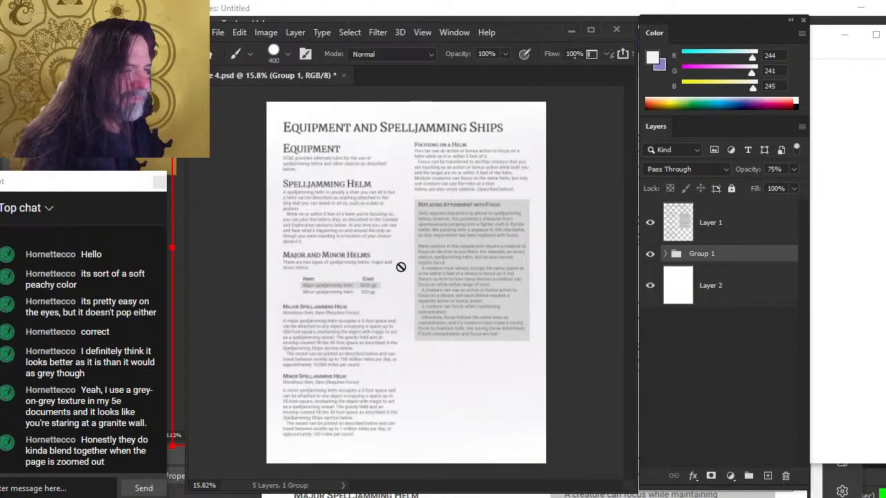
drag(411, 223, 526, 332)
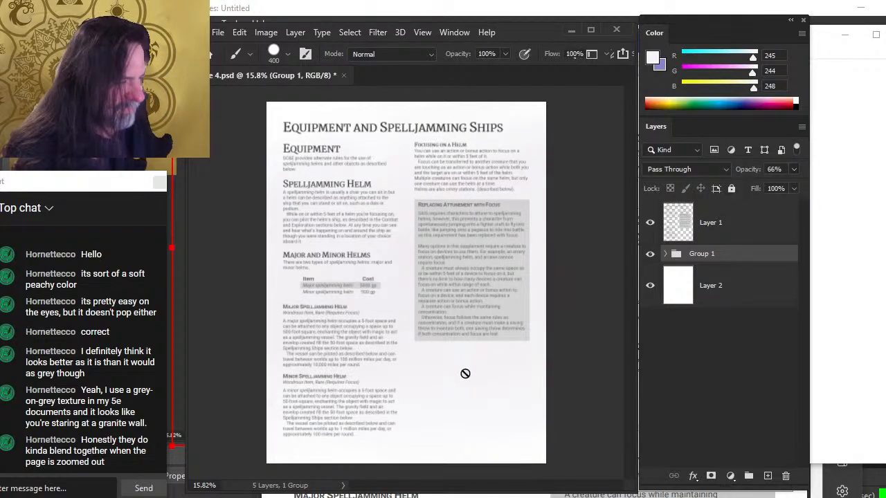
drag(444, 374, 405, 235)
drag(405, 231, 493, 346)
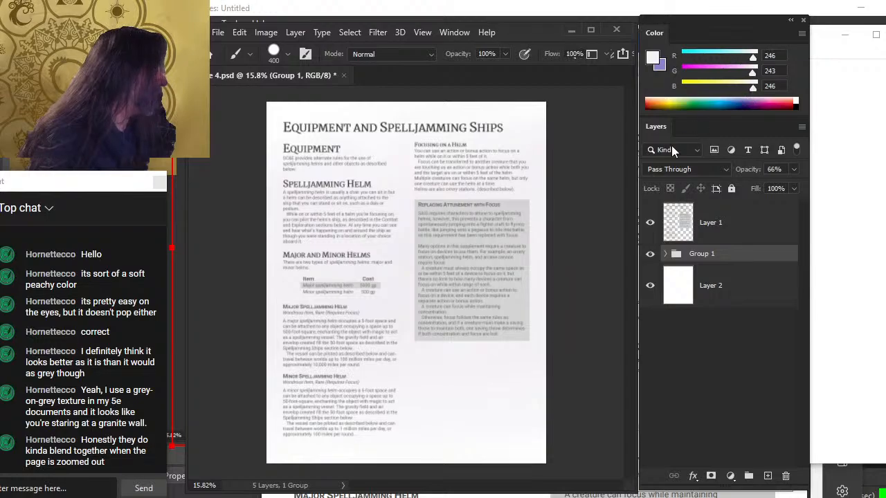
drag(424, 360, 399, 257)
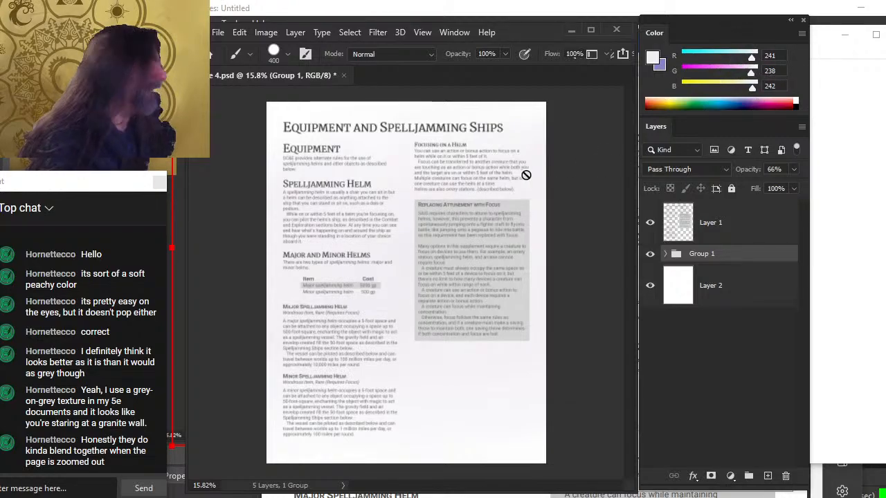
drag(406, 252, 406, 255)
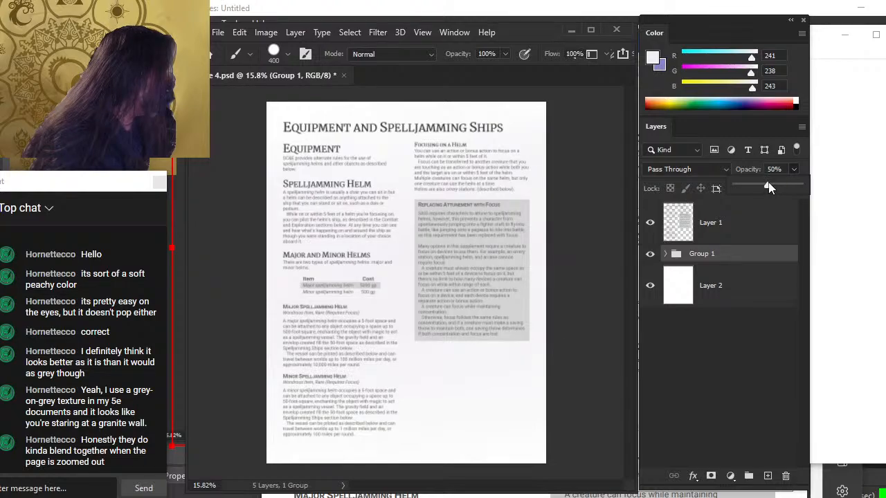
click(475, 381)
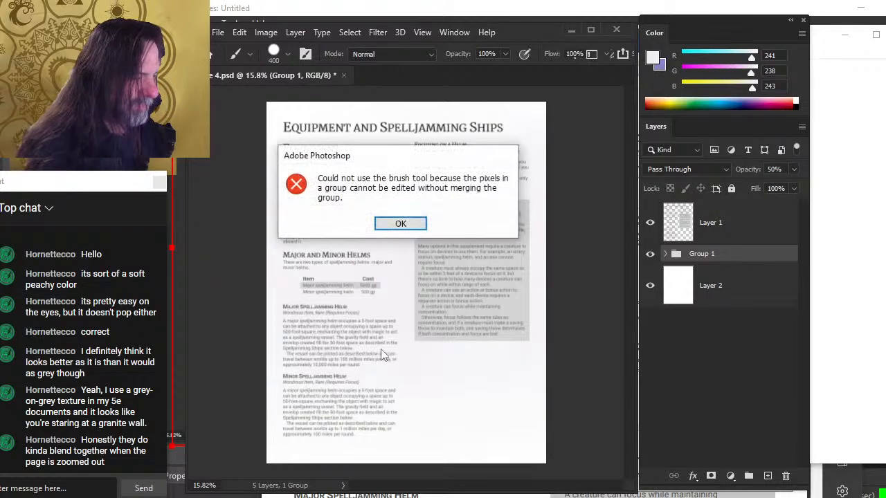
key(alt)
key(Return)
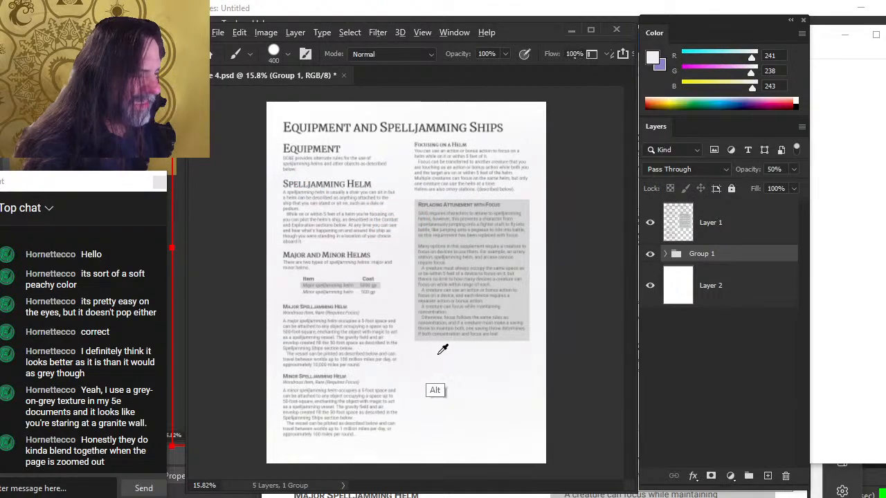
Add a new layer above the wash group and set the foreground colour to a dusty pink of 202, 180, 188
drag(424, 359, 405, 401)
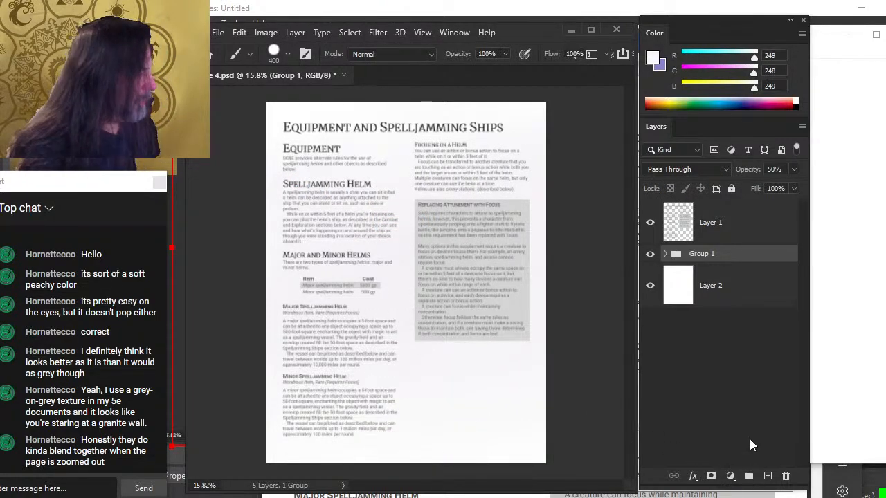
click(767, 475)
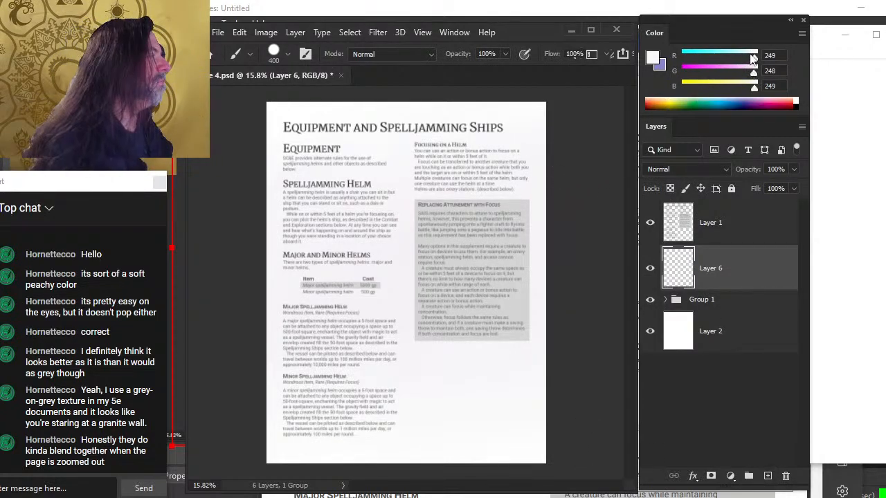
drag(753, 57, 744, 100)
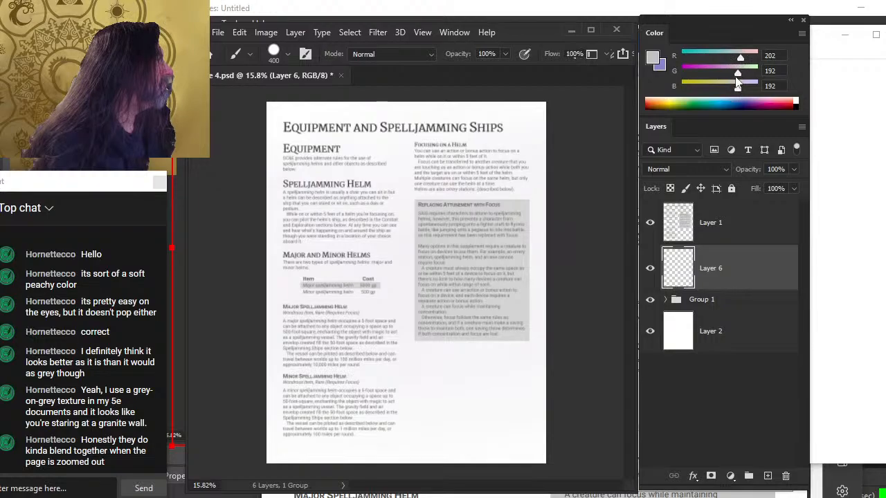
drag(735, 79, 730, 87)
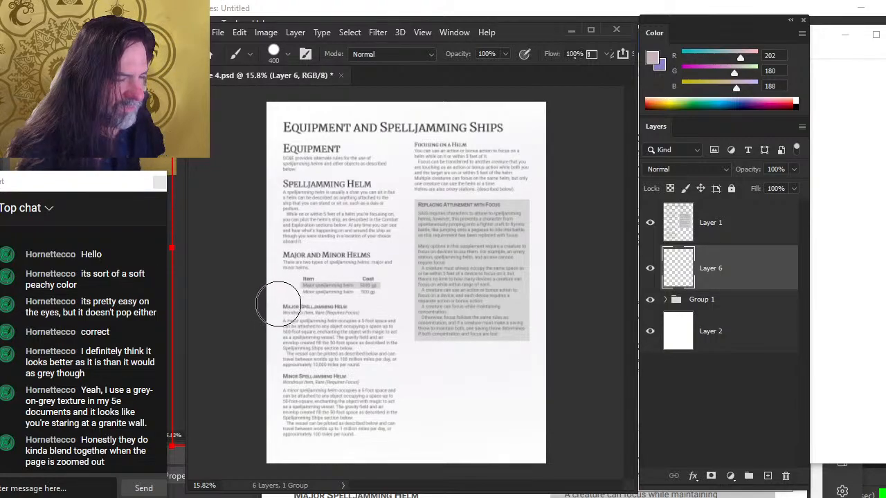
Brush dusty pink washes along the page's bottom and top edges, then soften the lower wash with the Blur tool
mouse_move(307, 429)
mouse_down()
mouse_move(301, 455)
mouse_move(379, 442)
mouse_move(515, 443)
mouse_move(527, 423)
mouse_up()
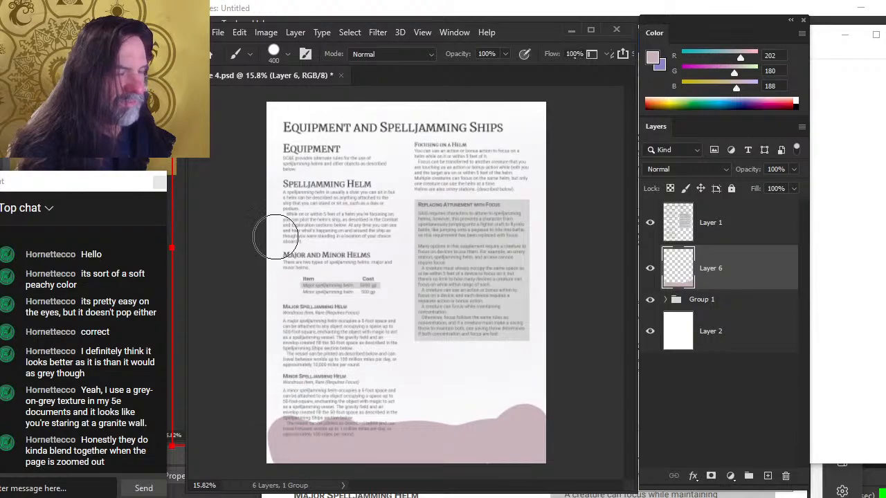
drag(255, 117, 547, 135)
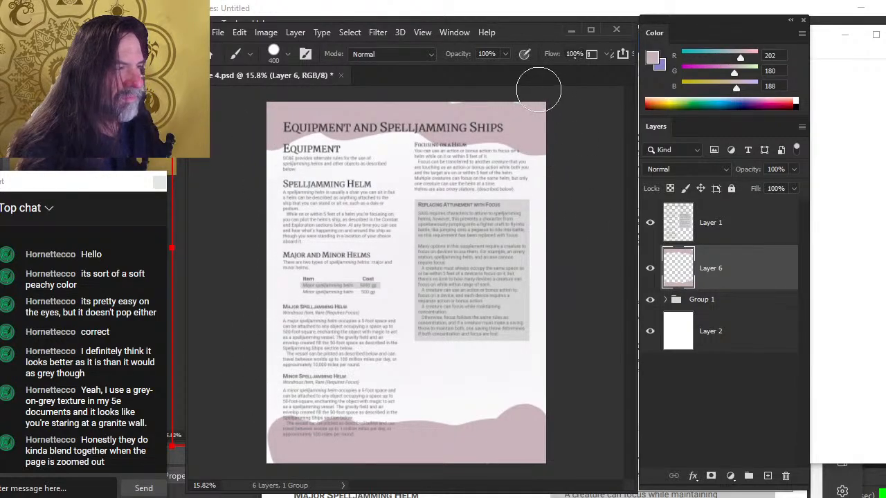
key(r)
key(b)
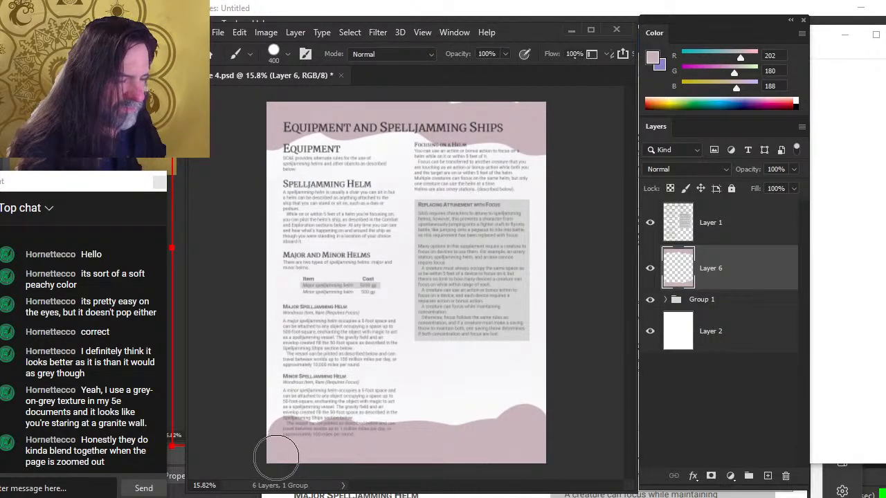
key(r)
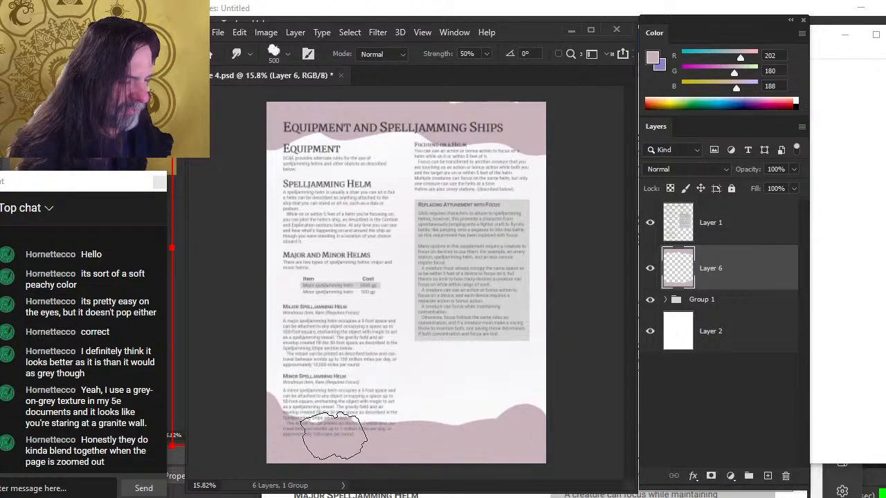
mouse_move(293, 425)
mouse_down()
mouse_move(299, 404)
mouse_move(451, 430)
mouse_up()
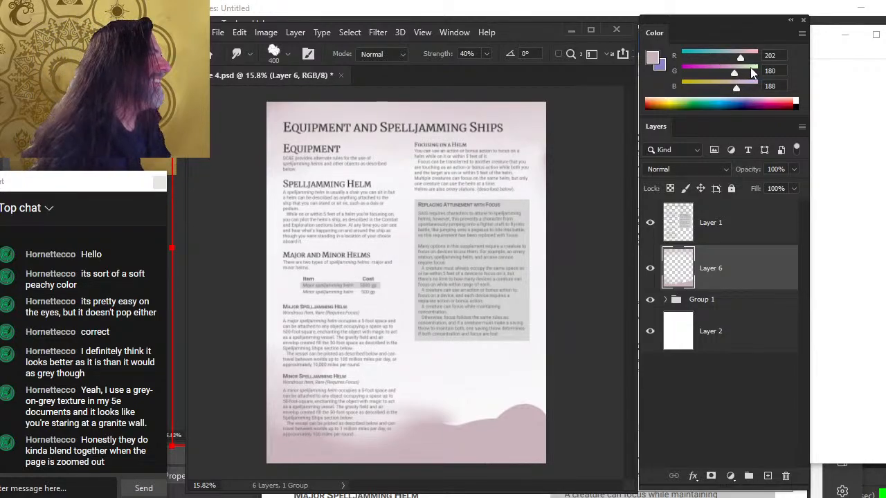
Brush a red-brown wash across the top edge of the page, then undo it
drag(741, 58, 706, 87)
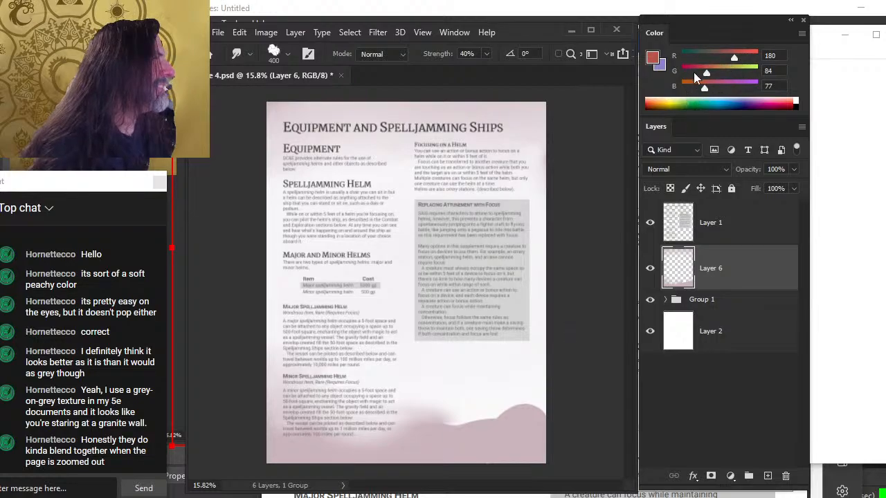
key(b)
mouse_move(522, 104)
mouse_down()
mouse_move(544, 129)
mouse_move(538, 134)
mouse_move(545, 123)
mouse_move(294, 122)
mouse_move(540, 115)
mouse_up()
key(x)
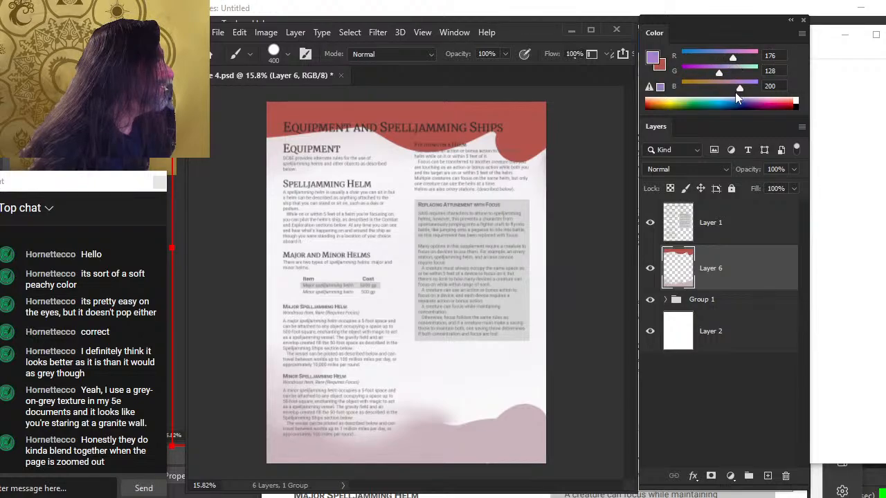
key(ctrl+z)
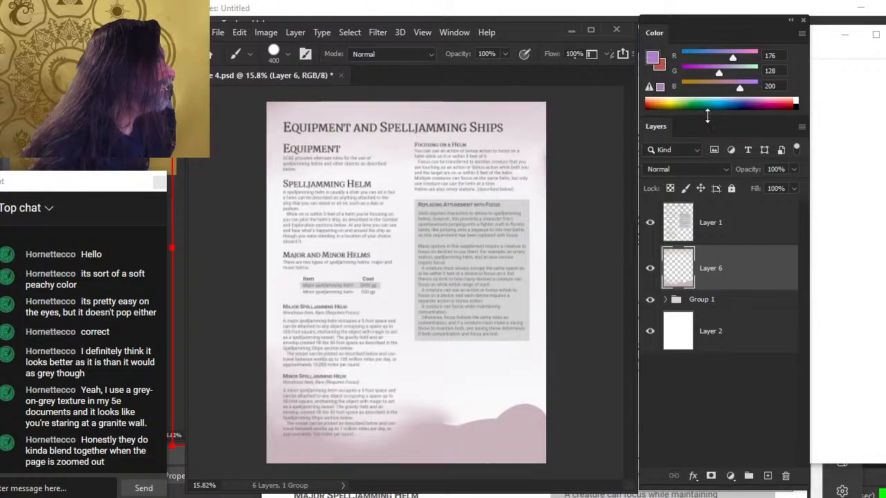
key(x)
key(x)
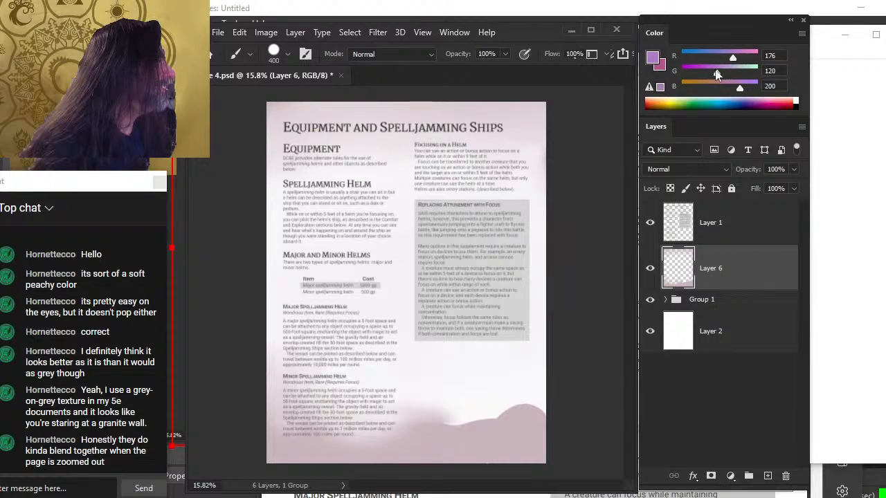
Set the foreground to a purple of 135, 84, 200 and brush stronger washes across the page's top and lower-left areas
drag(714, 76, 707, 97)
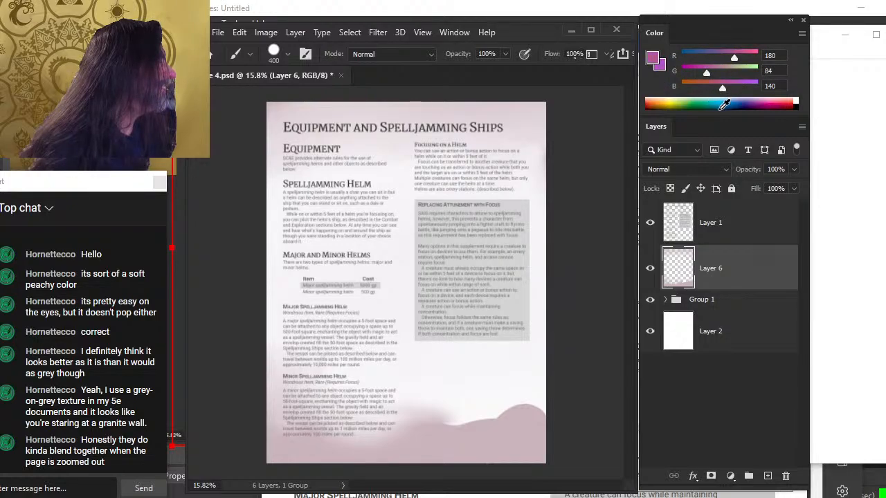
click(724, 104)
drag(732, 59, 722, 59)
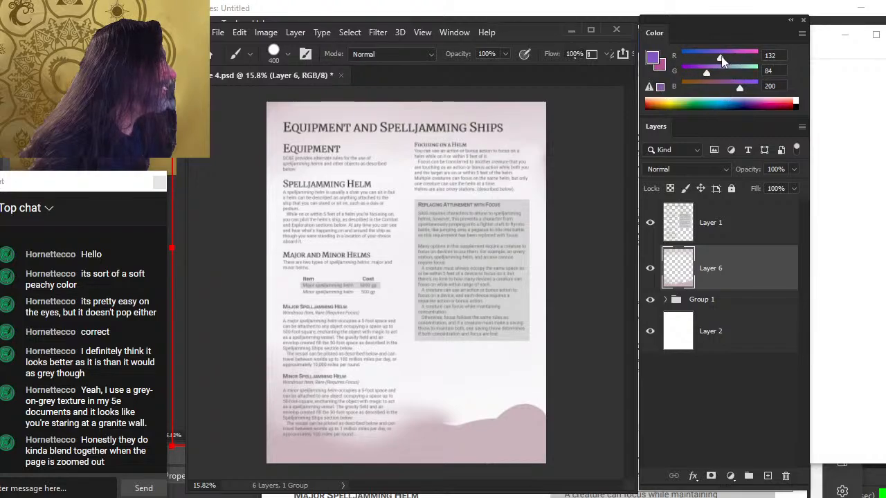
key(x)
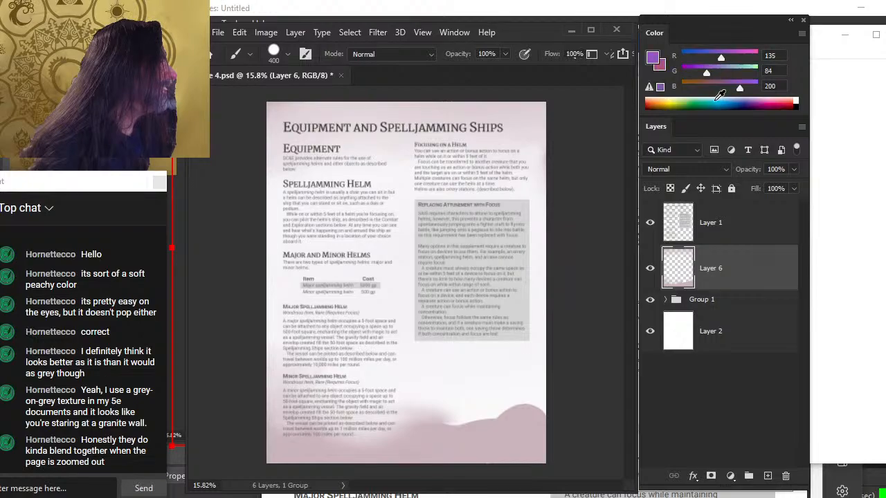
drag(722, 90, 716, 90)
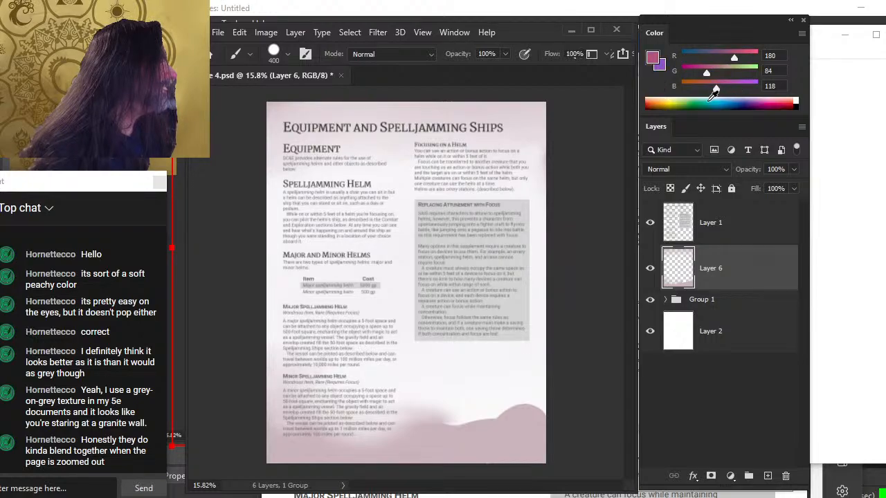
mouse_move(529, 110)
mouse_down()
mouse_move(538, 109)
mouse_move(284, 121)
mouse_up()
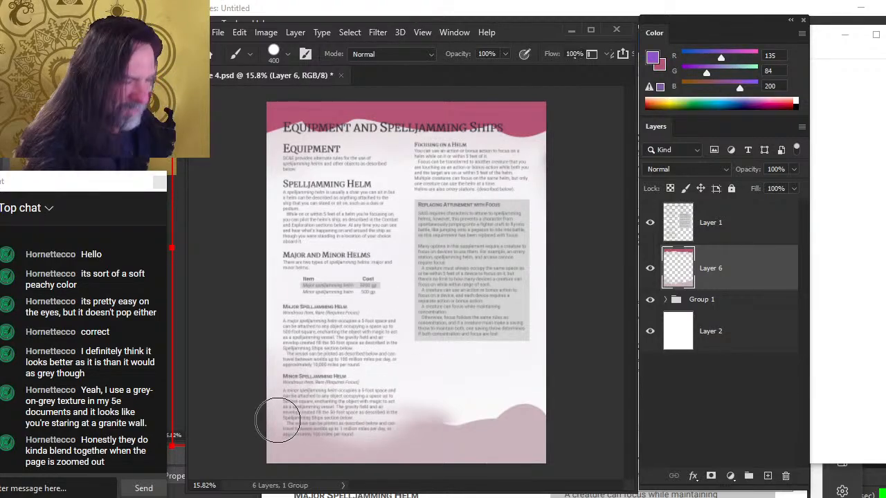
mouse_move(281, 431)
mouse_down()
mouse_move(272, 413)
mouse_move(387, 436)
mouse_move(543, 425)
mouse_move(309, 398)
mouse_up()
key(r)
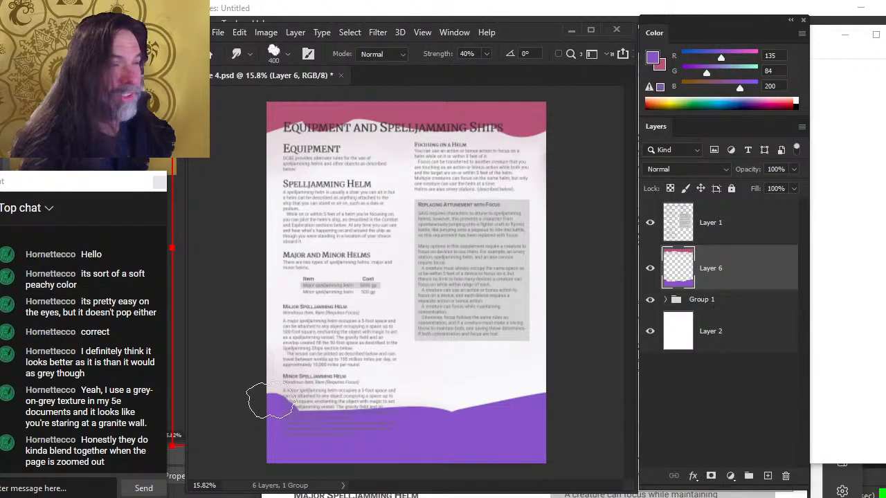
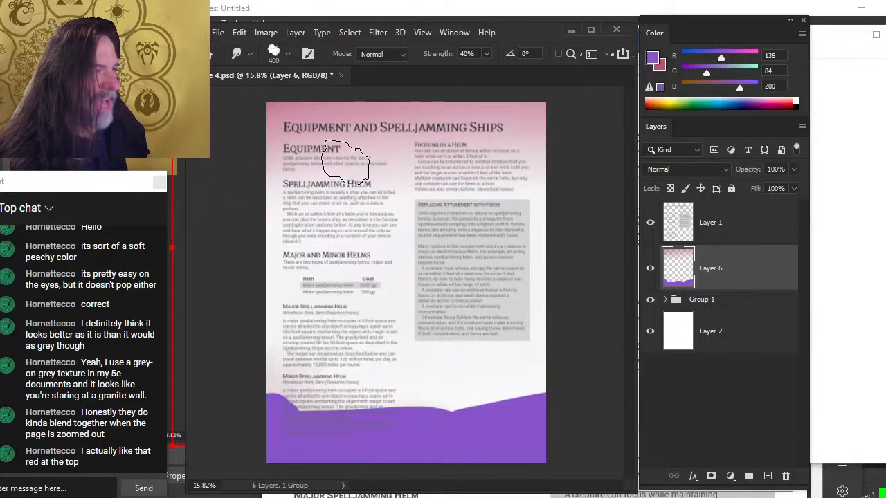
Hide the text layer and try smudging the pink wash along the top edge, then undo the smudges
click(650, 222)
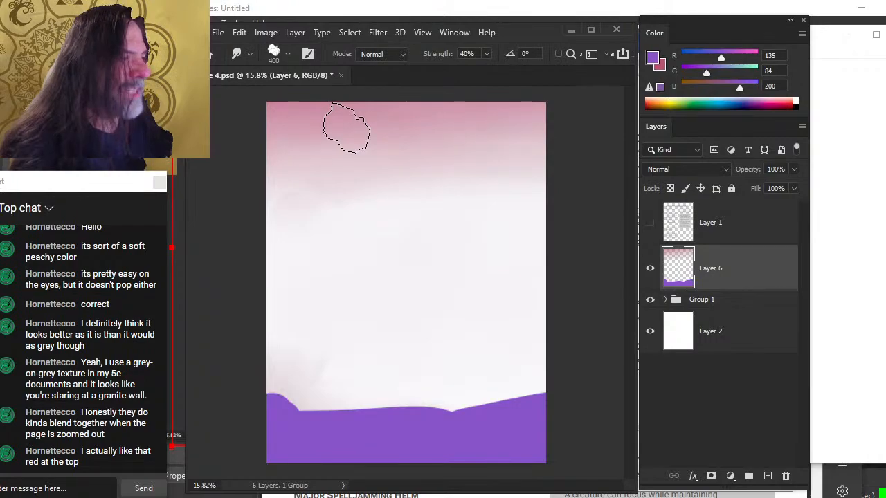
mouse_move(335, 129)
mouse_down()
mouse_move(470, 137)
mouse_move(541, 181)
mouse_move(273, 178)
mouse_move(562, 268)
mouse_up()
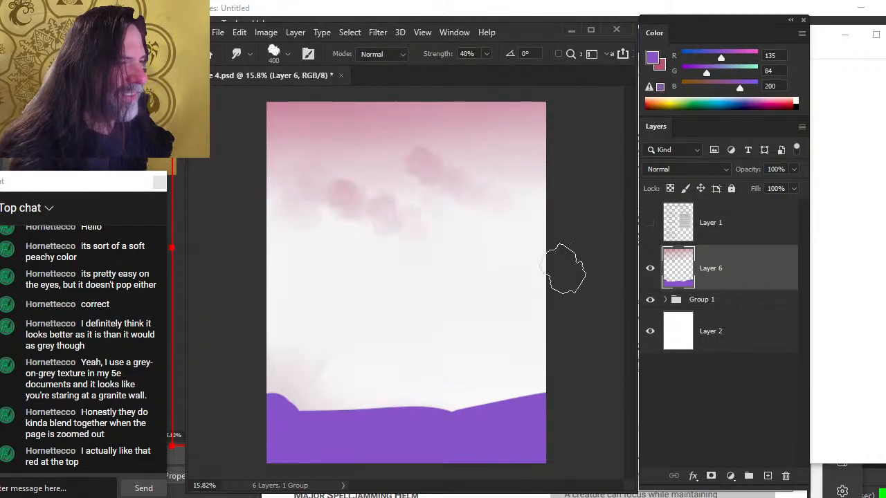
key(ctrl+z)
key(ctrl+z)
key(ctrl+z)
key(ctrl+z)
key(ctrl+z)
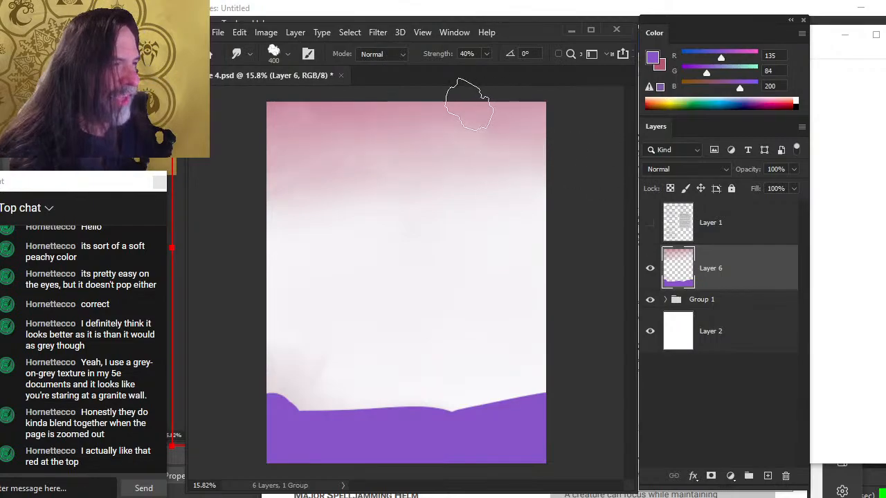
Smudge the purple band at the page bottom upward into a soft gradient and blend the top pink wash
mouse_move(360, 424)
mouse_down()
mouse_move(337, 426)
mouse_move(389, 395)
mouse_move(254, 389)
mouse_move(333, 371)
mouse_move(530, 415)
mouse_move(390, 362)
mouse_move(367, 360)
mouse_move(348, 391)
mouse_up()
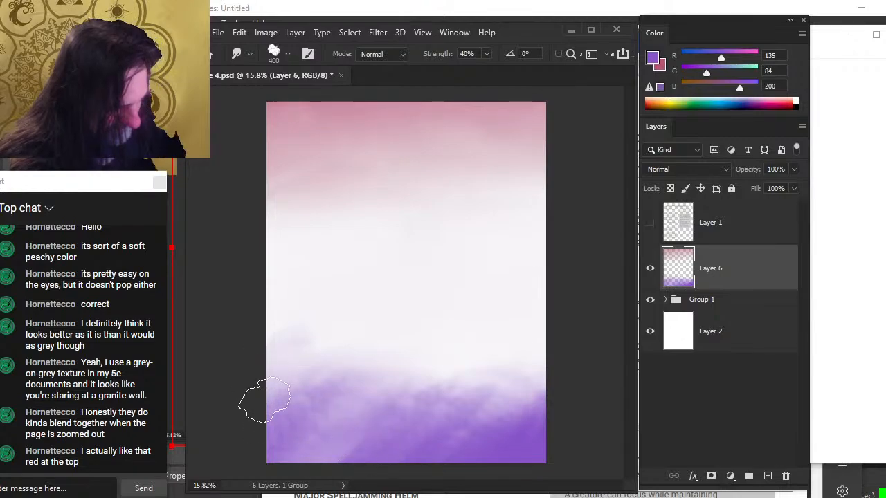
mouse_move(293, 392)
mouse_down()
mouse_move(557, 445)
mouse_move(440, 397)
mouse_move(423, 373)
mouse_move(447, 303)
mouse_move(518, 337)
mouse_move(447, 298)
mouse_move(473, 322)
mouse_move(537, 330)
mouse_move(476, 297)
mouse_move(502, 307)
mouse_move(489, 340)
mouse_move(459, 337)
mouse_move(489, 385)
mouse_move(404, 376)
mouse_move(506, 361)
mouse_move(454, 367)
mouse_move(487, 388)
mouse_move(455, 379)
mouse_move(454, 361)
mouse_move(470, 355)
mouse_move(412, 381)
mouse_move(483, 370)
mouse_move(468, 363)
mouse_move(303, 380)
mouse_move(347, 335)
mouse_move(319, 342)
mouse_move(424, 392)
mouse_move(492, 397)
mouse_up()
key(z)
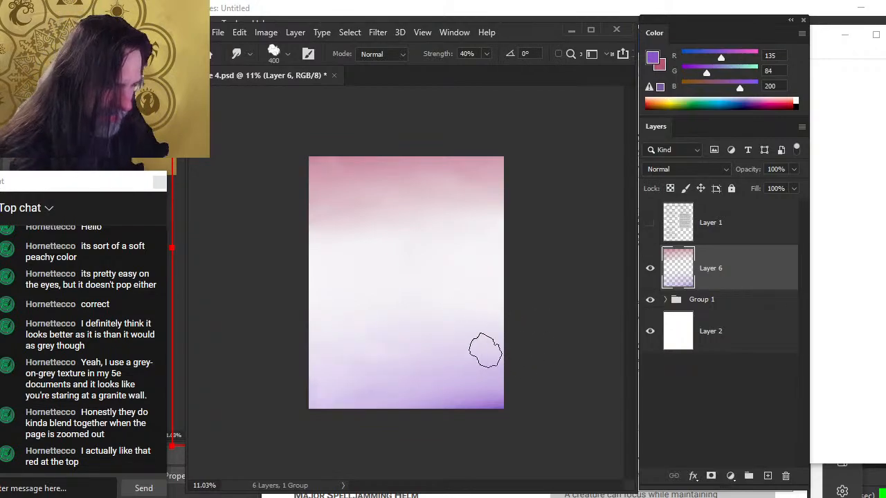
mouse_move(479, 394)
mouse_down()
mouse_move(510, 391)
mouse_move(487, 391)
mouse_move(487, 371)
mouse_move(452, 355)
mouse_up()
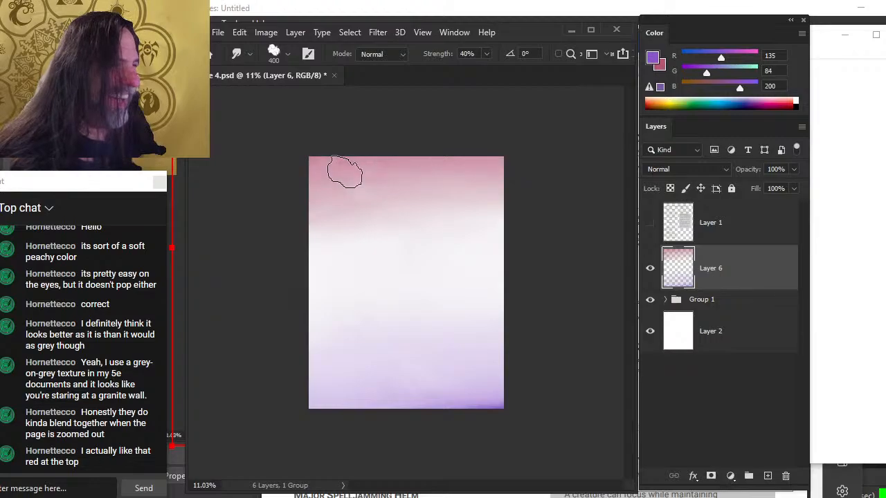
drag(393, 160, 578, 199)
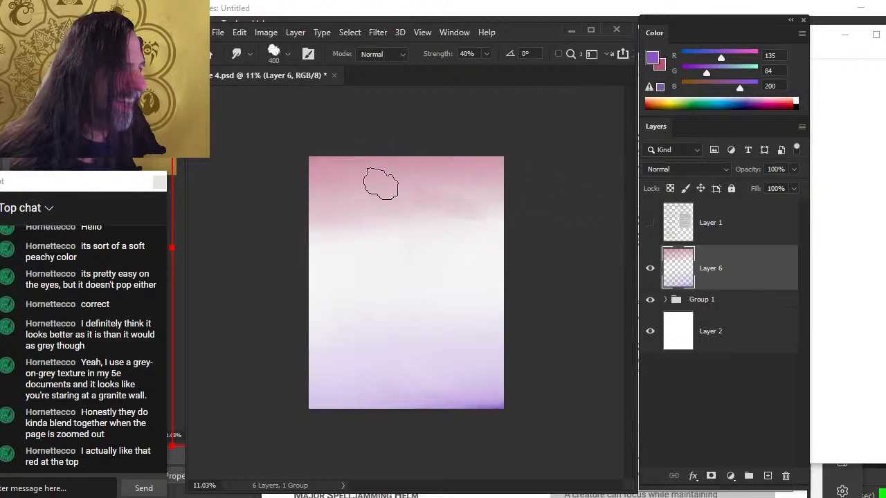
mouse_move(380, 184)
mouse_down()
mouse_move(477, 216)
mouse_move(512, 239)
mouse_up()
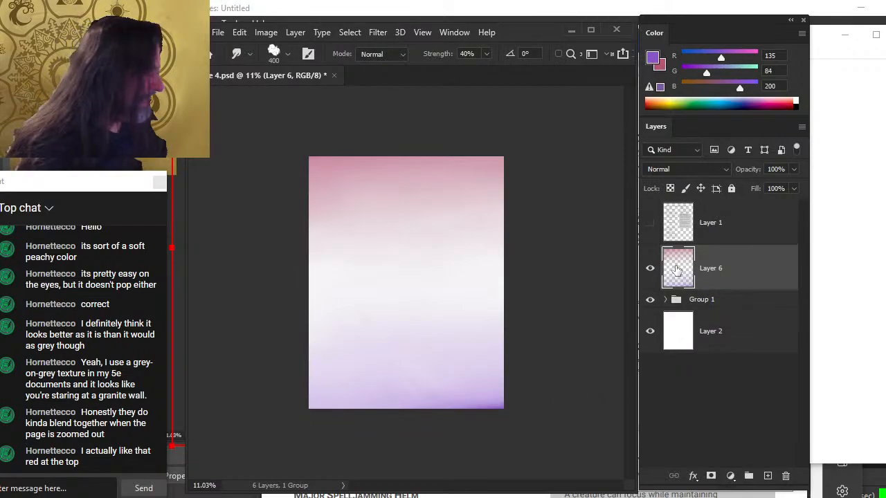
Move the wash layer into the wash group and set its opacity to 80%
click(669, 301)
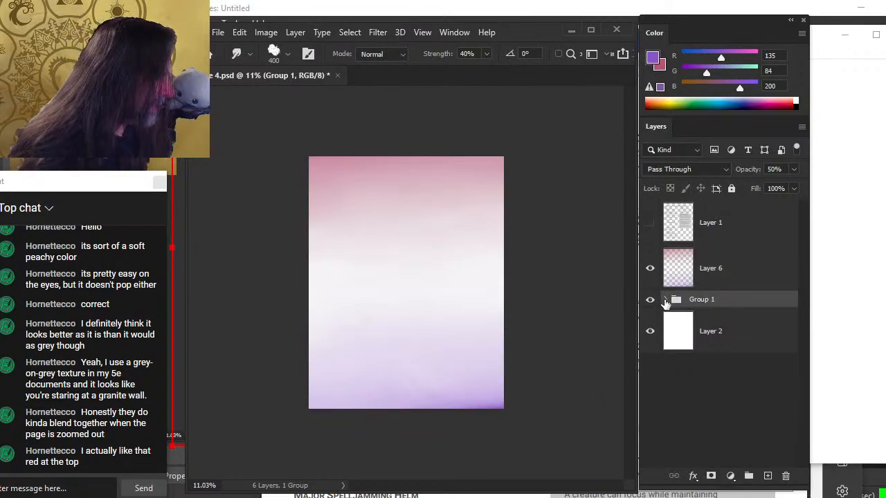
click(664, 299)
drag(720, 274, 717, 311)
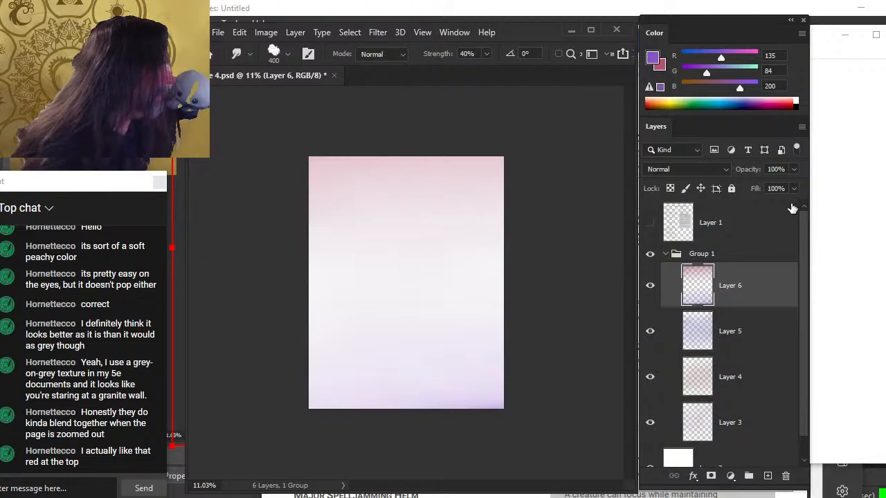
click(794, 170)
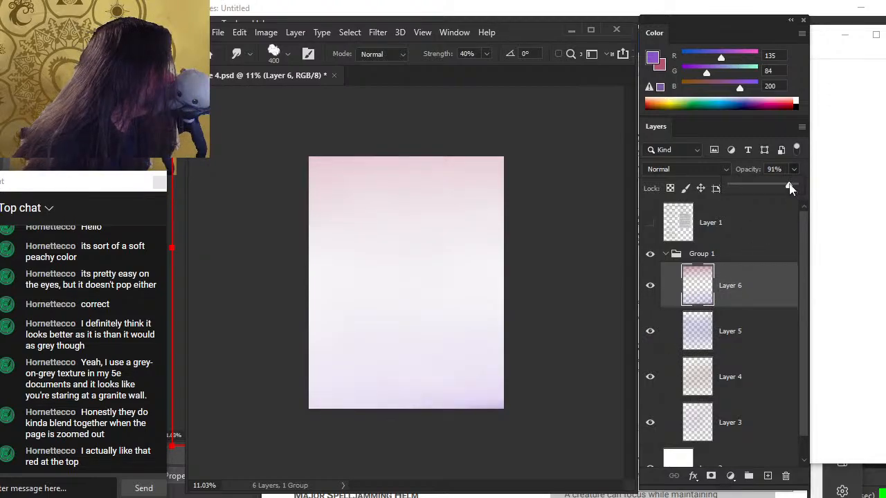
drag(795, 187, 787, 189)
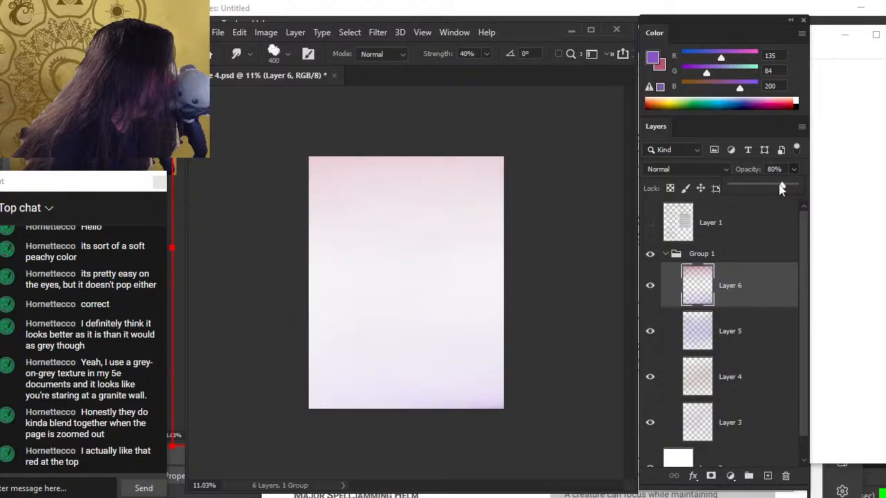
click(572, 257)
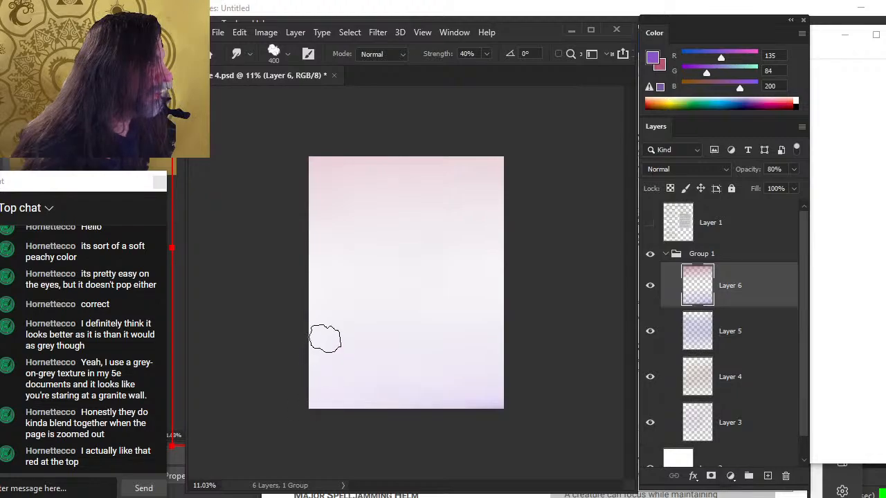
Add a new layer above the text layer, brush purple sample dabs on it, and hide that layer
click(733, 231)
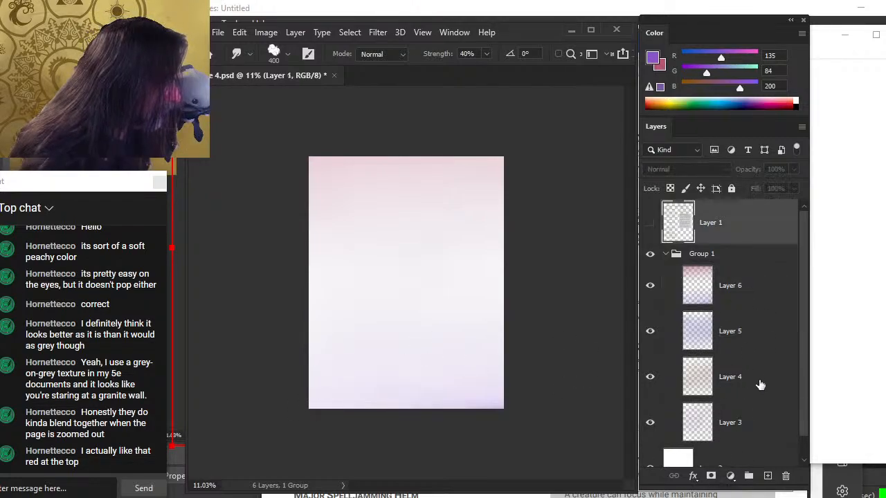
click(767, 476)
key(b)
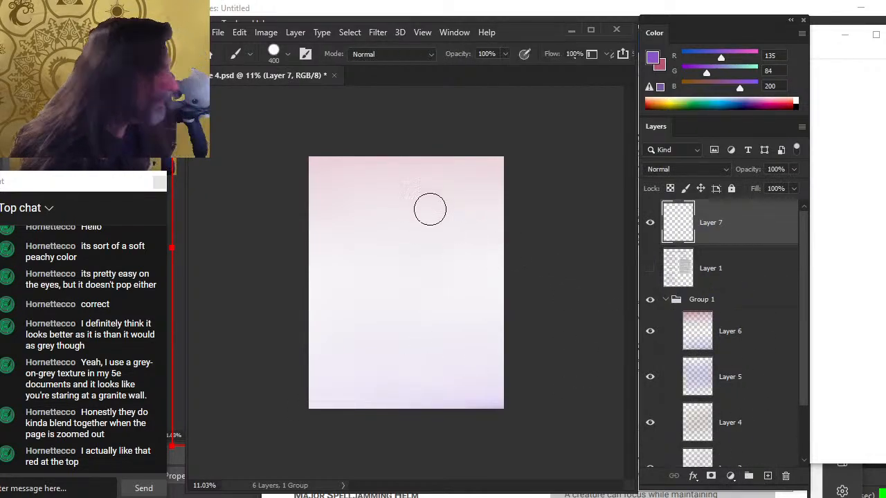
drag(440, 208, 446, 208)
key(x)
drag(442, 329, 438, 327)
key(x)
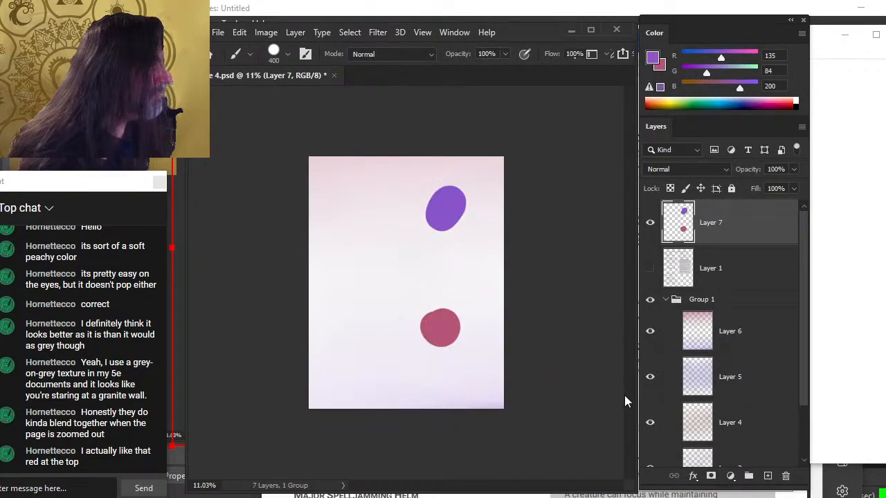
key(ctrl+z)
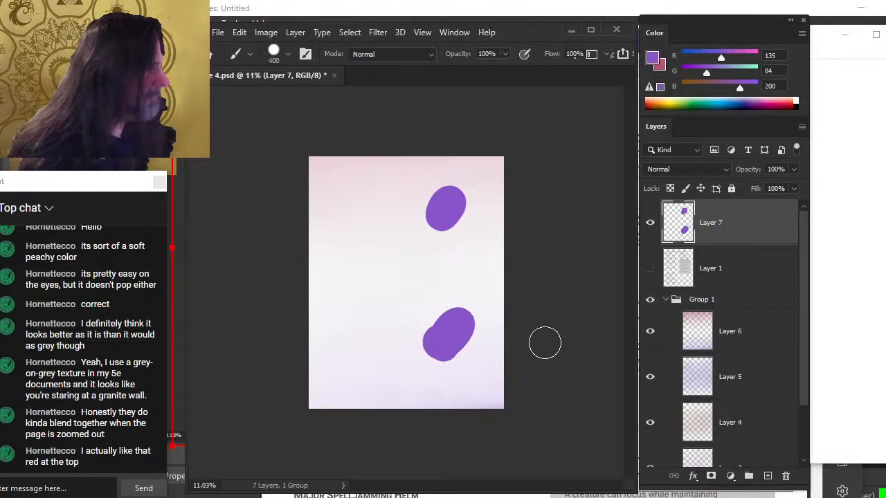
alt+click(447, 208)
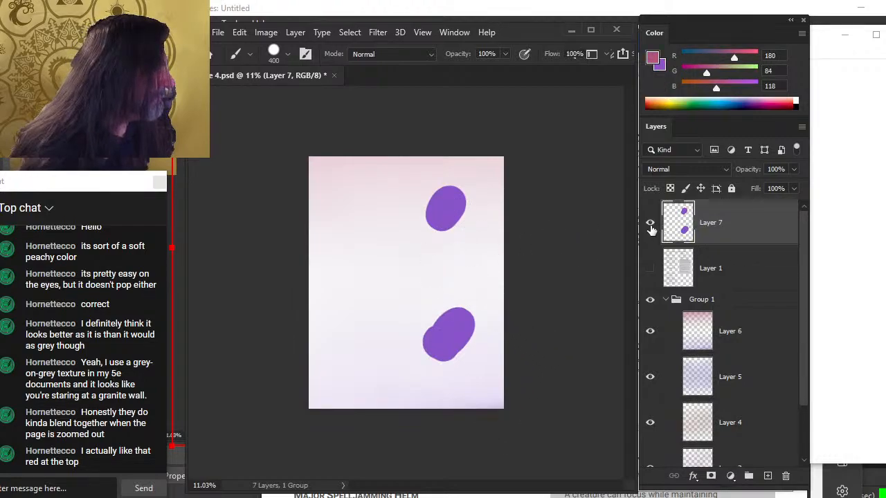
click(650, 222)
click(665, 301)
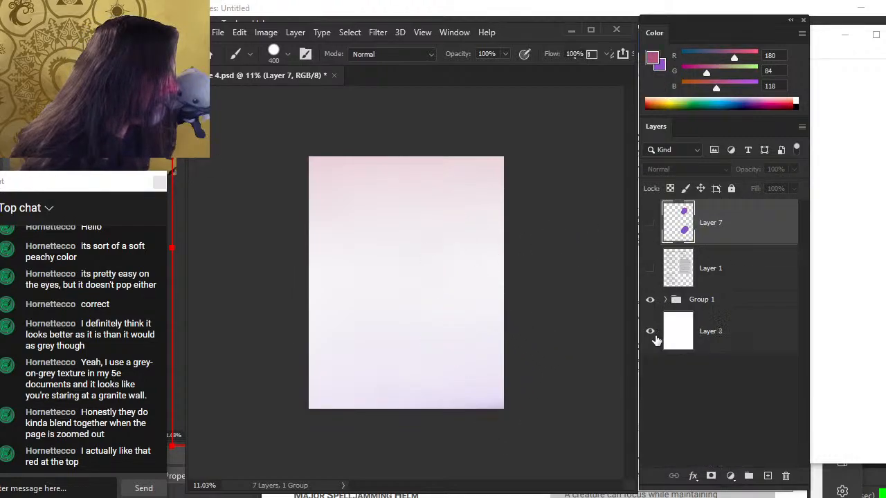
click(720, 285)
click(702, 302)
click(702, 312)
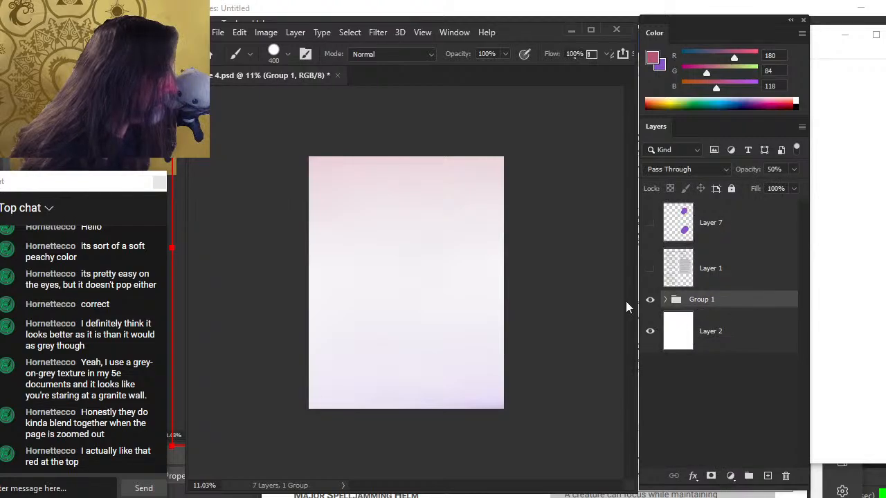
drag(407, 224, 440, 435)
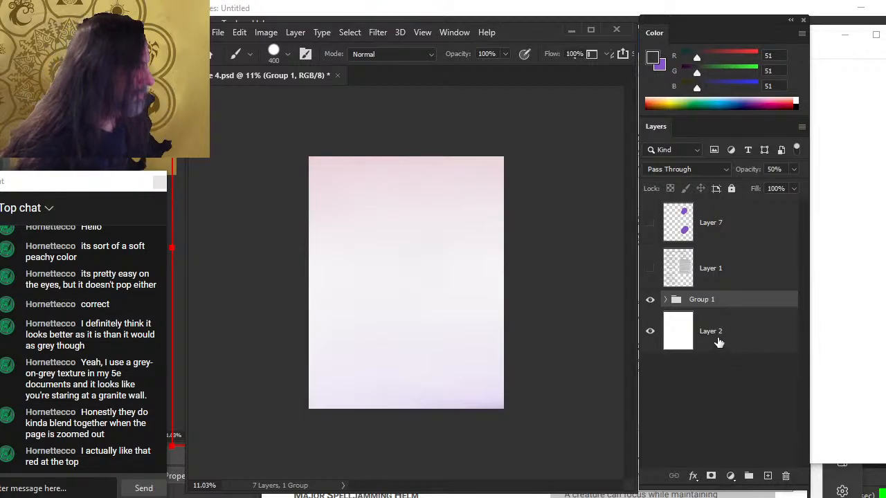
click(667, 301)
click(678, 334)
key(r)
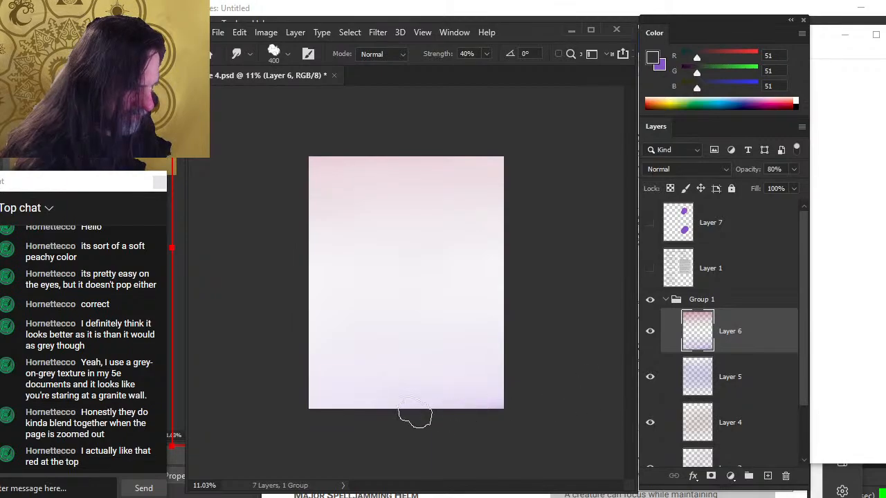
Show the text layer again and lower the wash group's opacity to 25%
click(652, 269)
click(665, 299)
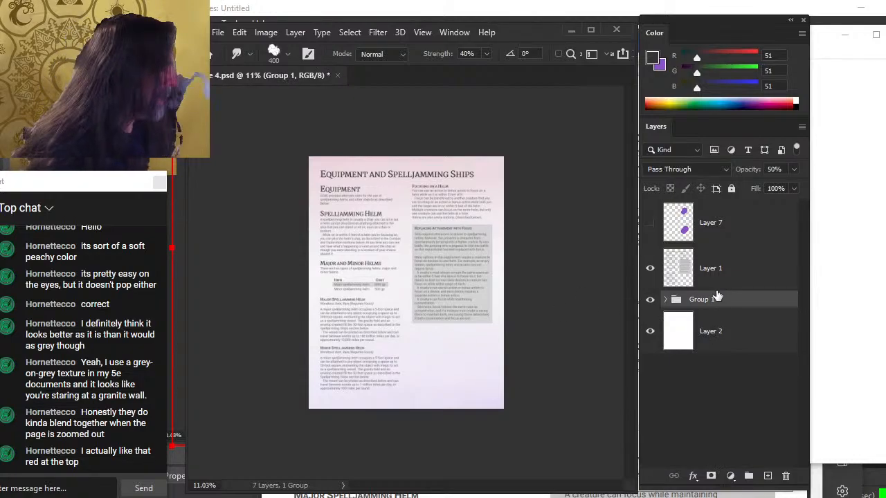
click(793, 169)
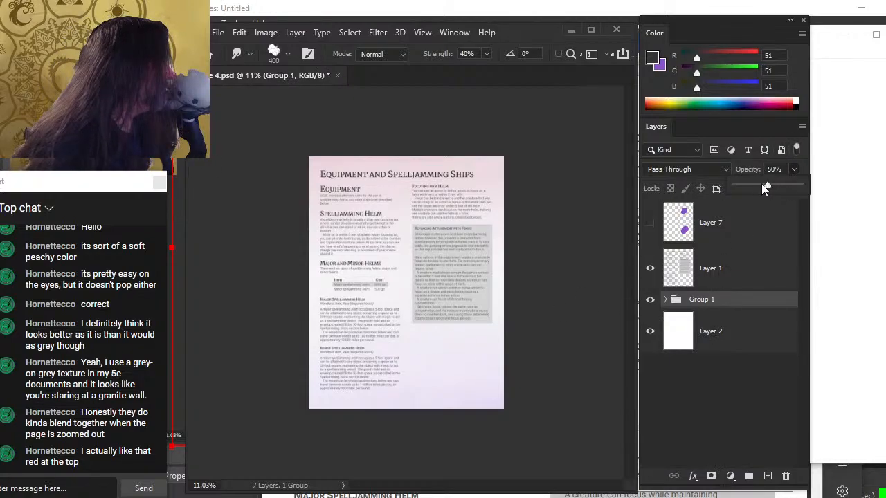
drag(762, 190, 758, 191)
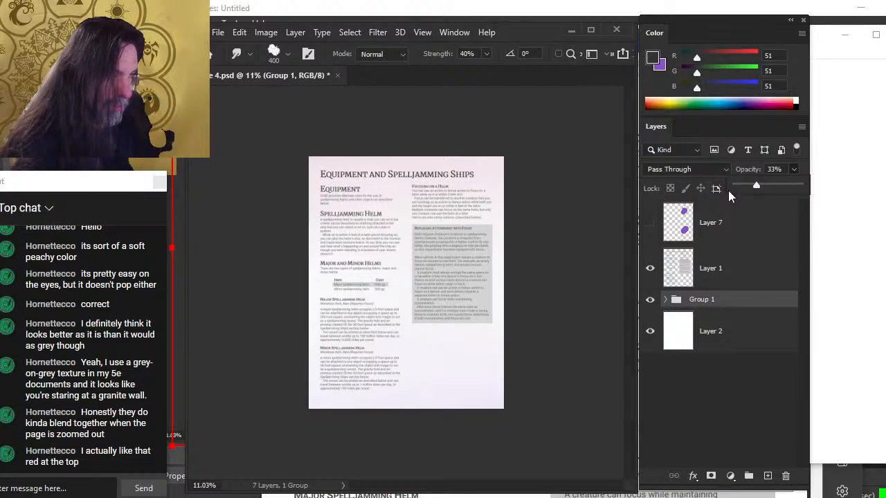
drag(768, 191, 752, 191)
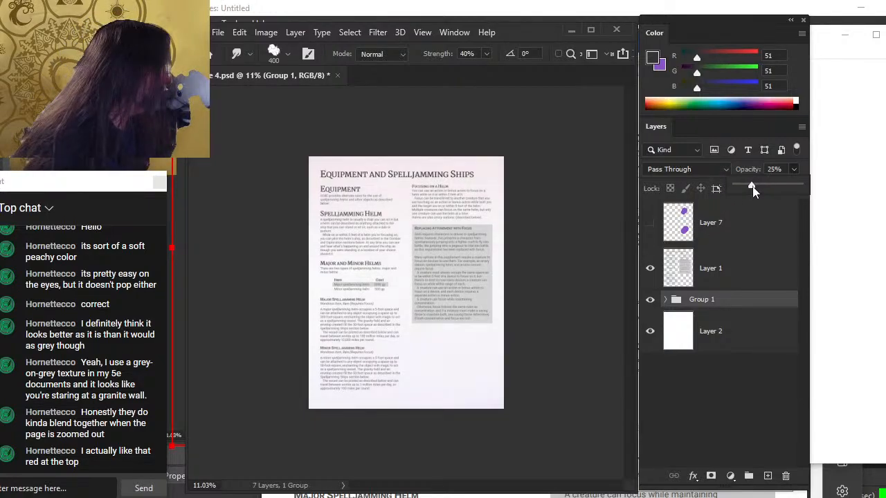
Try to smudge the wash group directly, then switch to the brush and sample a pale page colour
click(587, 207)
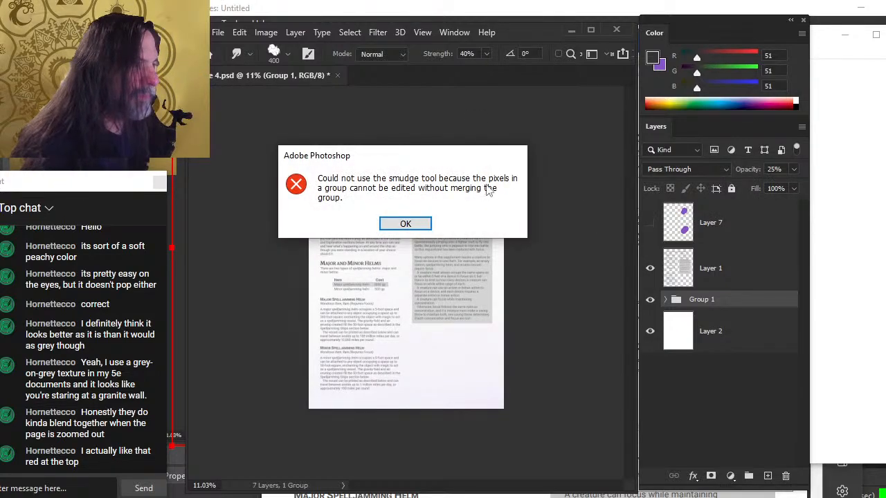
key(Return)
key(b)
alt+click(475, 160)
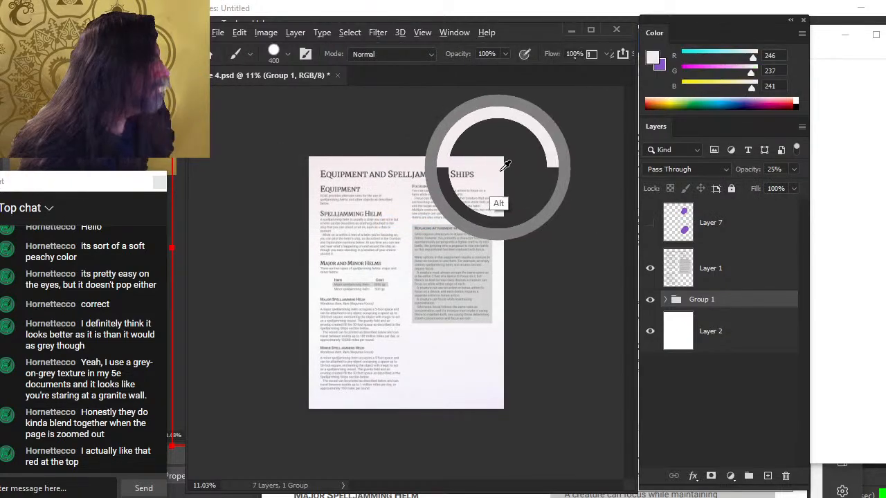
Set the wash group's opacity to 33% and try brushing on the group with a sampled pale colour
drag(474, 159, 450, 398)
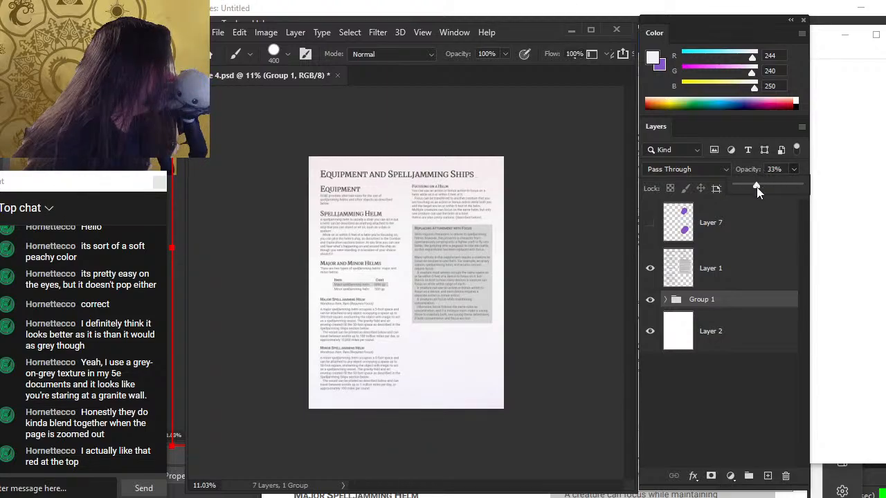
click(459, 218)
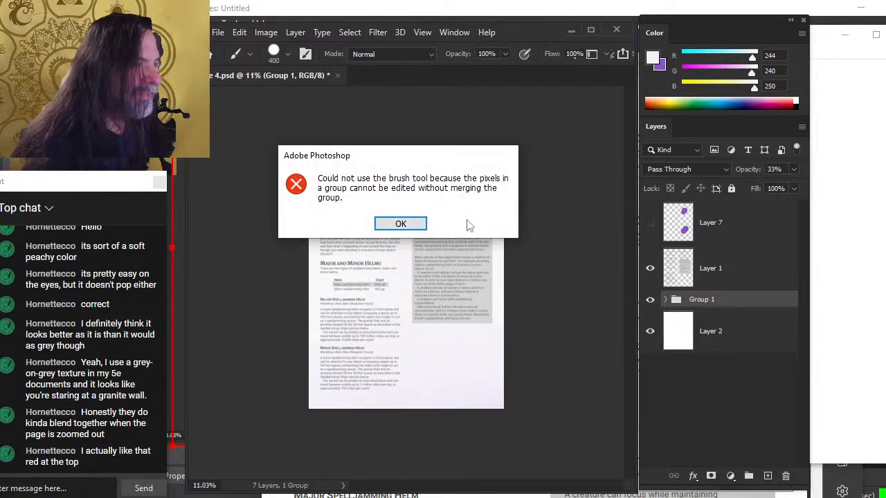
key(Return)
mouse_move(479, 174)
mouse_down()
mouse_move(497, 177)
mouse_move(479, 161)
mouse_move(490, 167)
mouse_move(408, 313)
mouse_move(388, 396)
mouse_move(481, 389)
mouse_move(435, 393)
mouse_move(455, 351)
mouse_move(453, 360)
mouse_move(429, 325)
mouse_move(425, 273)
mouse_move(411, 262)
mouse_move(413, 268)
mouse_move(431, 192)
mouse_move(496, 161)
mouse_up()
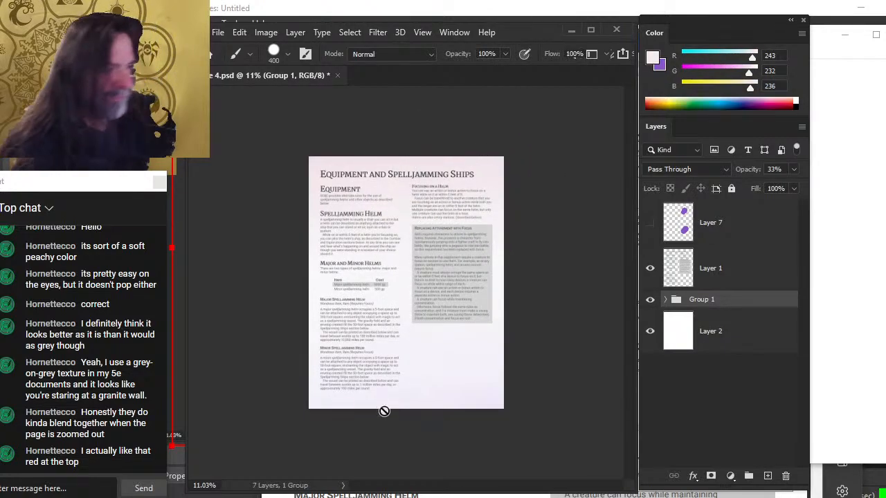
Duplicate the wash group and hide the original group
key(z)
drag(397, 330, 401, 380)
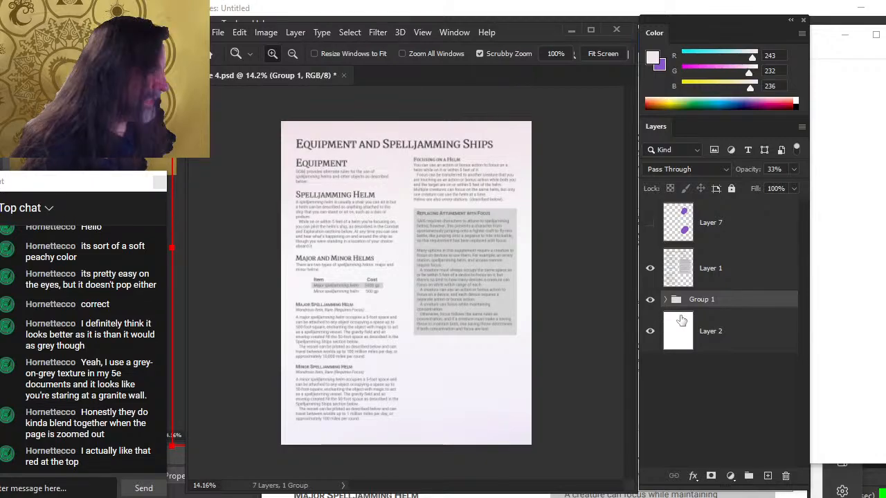
click(665, 300)
click(666, 299)
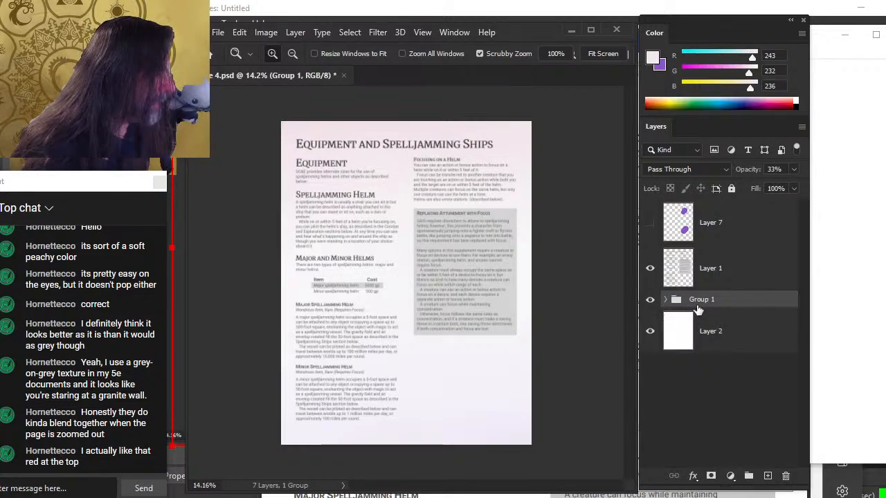
right_click(701, 302)
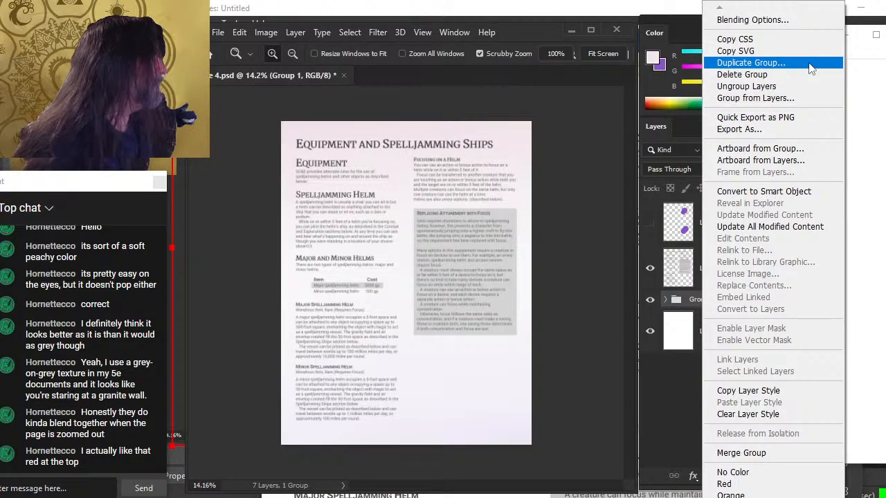
click(750, 63)
key(Return)
click(651, 317)
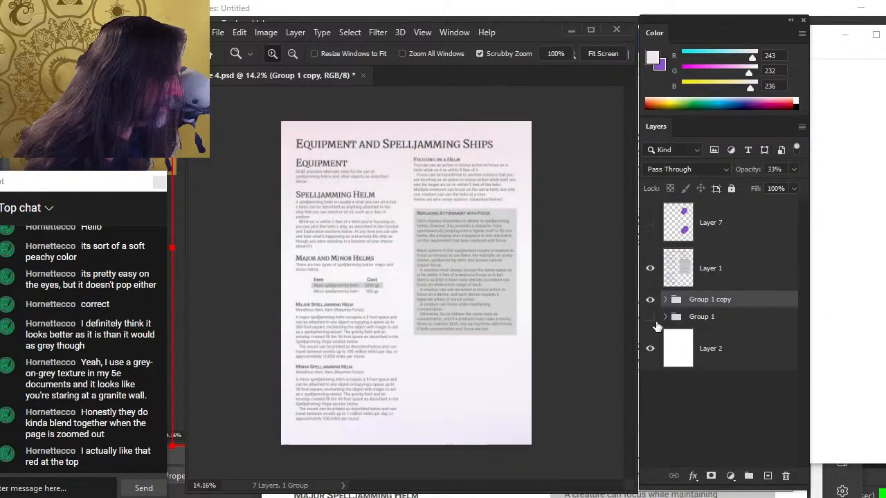
Merge the duplicated wash group into a single layer
right_click(730, 301)
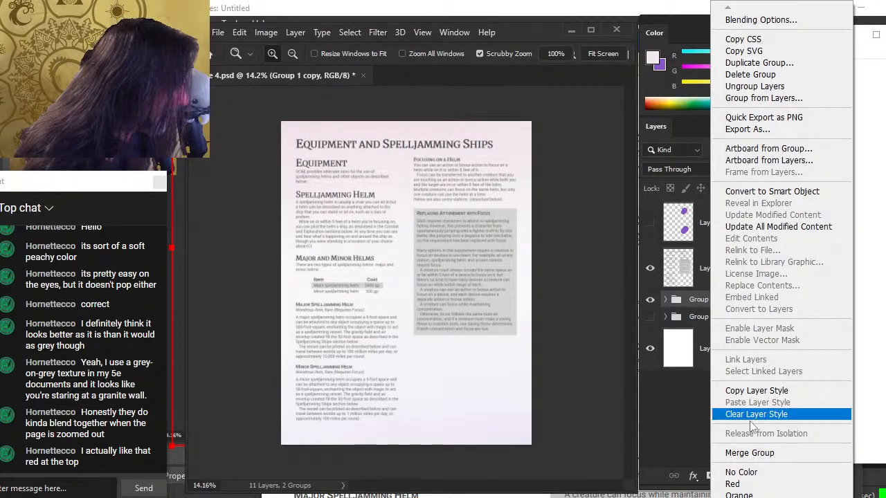
click(750, 454)
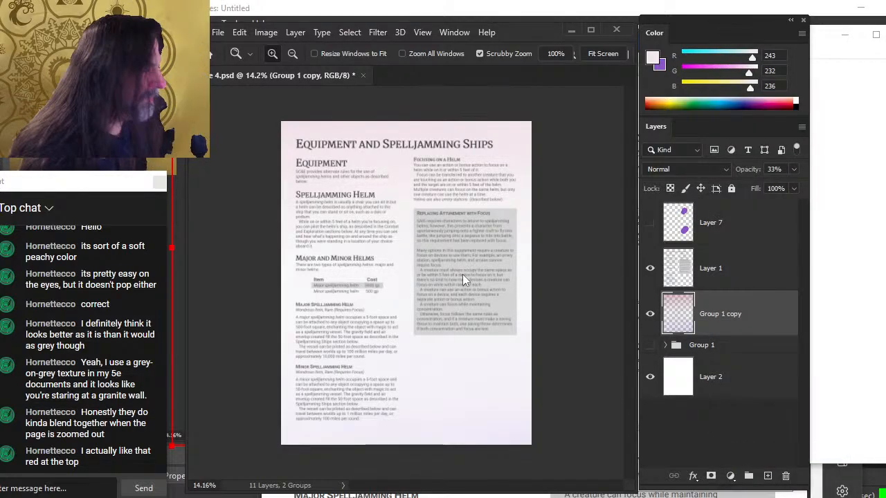
Lasso the lower part of the merged wash and copy the selection onto a new layer
key(r)
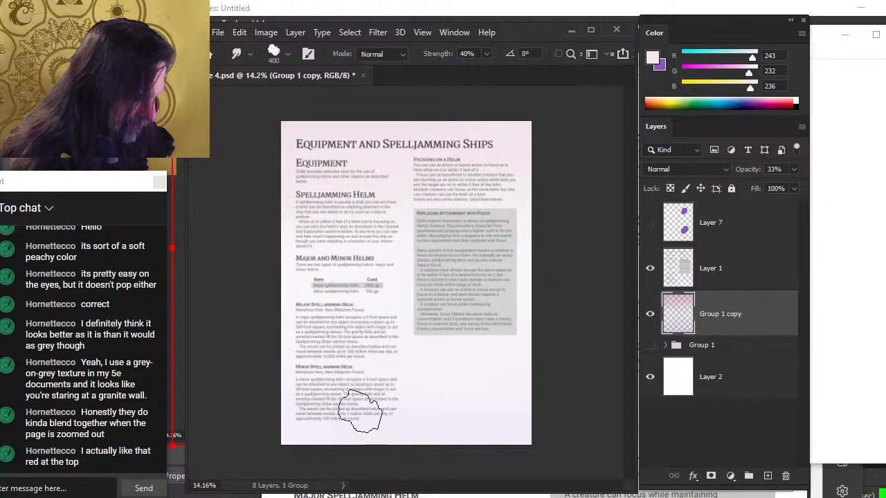
key(l)
mouse_move(546, 299)
mouse_down()
mouse_move(439, 287)
mouse_move(485, 448)
mouse_move(569, 447)
mouse_up()
key(ctrl+j)
key(r)
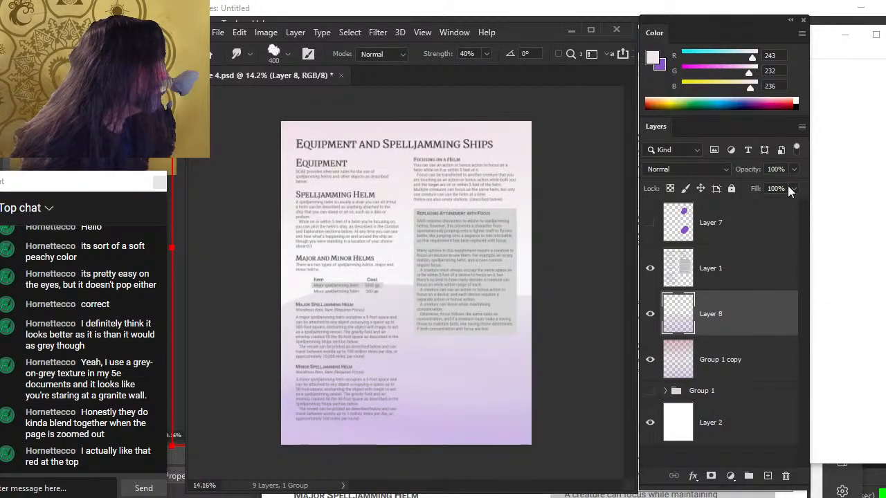
Set the copied wash layer's opacity to 32%
click(794, 169)
drag(796, 186, 760, 186)
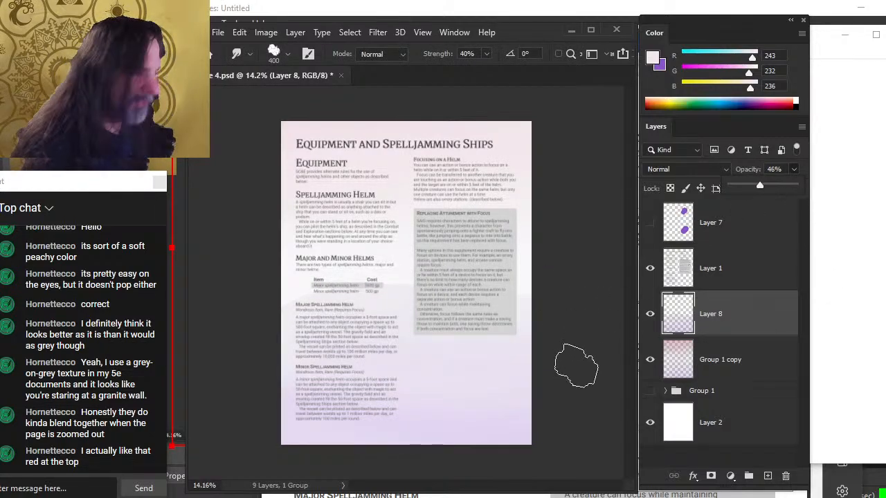
click(583, 365)
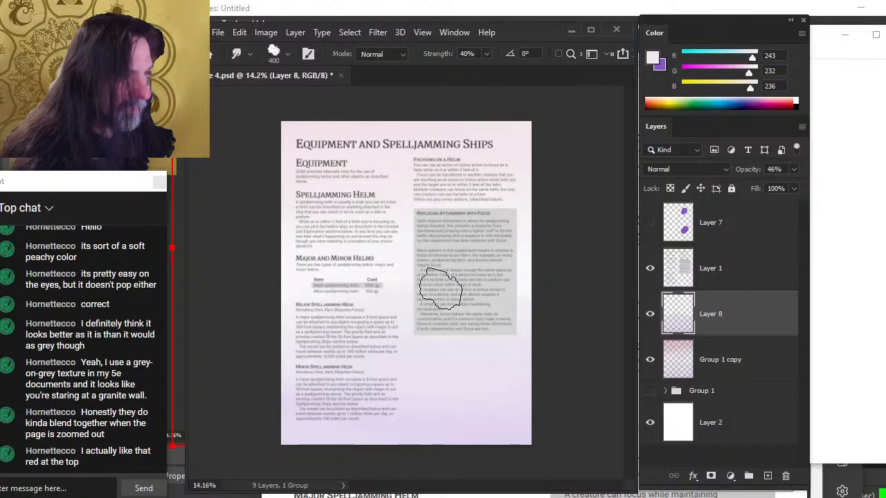
click(793, 169)
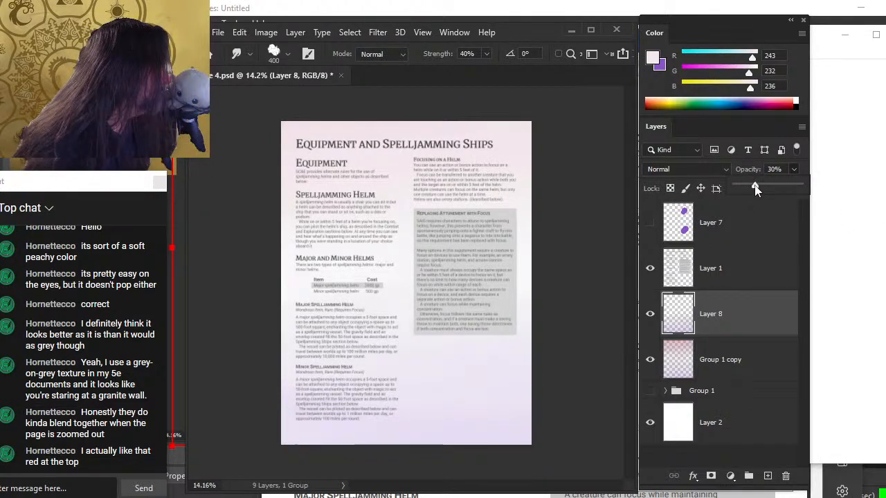
drag(756, 190, 754, 190)
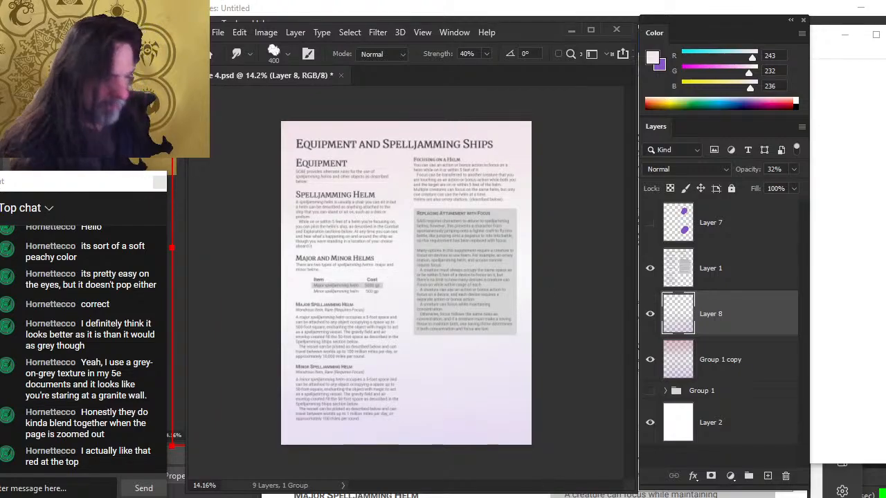
Try to move the selected wash layers with the Move tool and undo the move
shift+click(719, 366)
key(v)
drag(425, 378, 471, 296)
key(ctrl+z)
key(z)
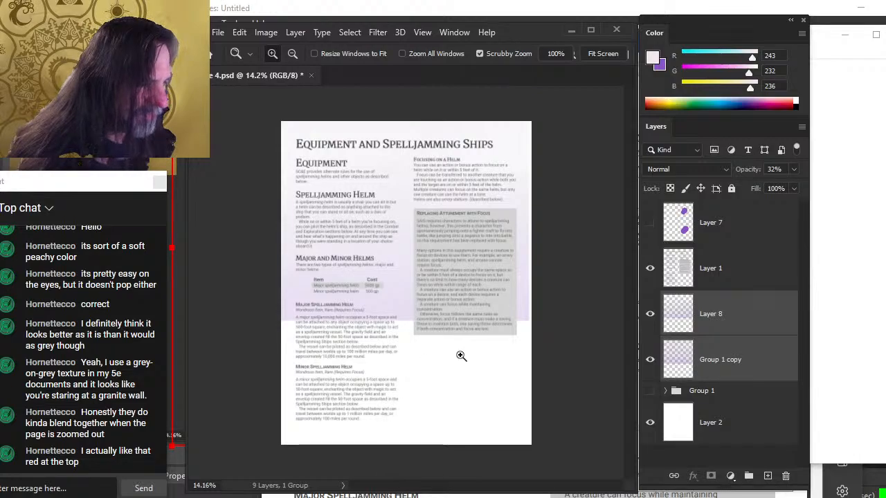
key(l)
key(ctrl+z)
key(r)
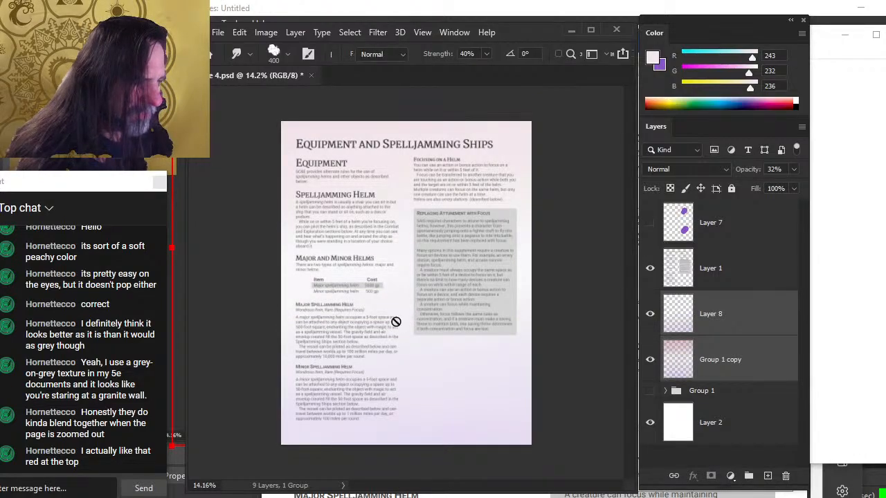
click(442, 315)
key(Return)
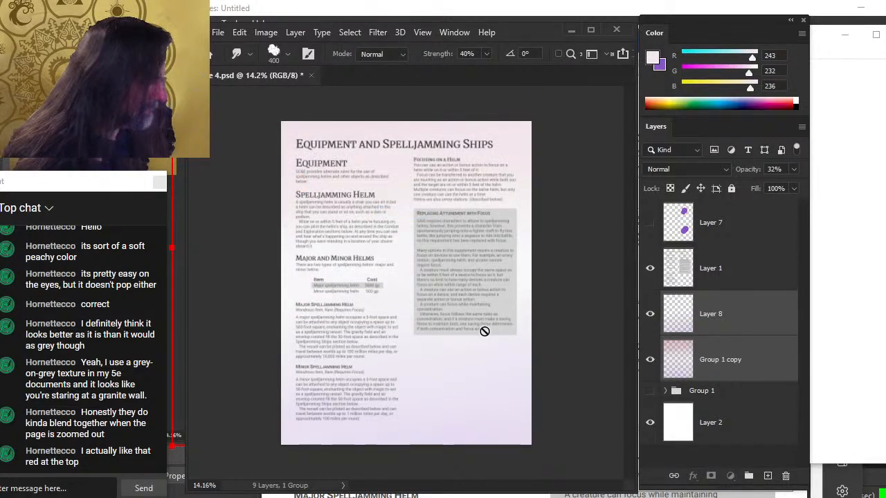
Select the copied wash layer alone and lower its opacity to 25%
click(757, 348)
click(766, 313)
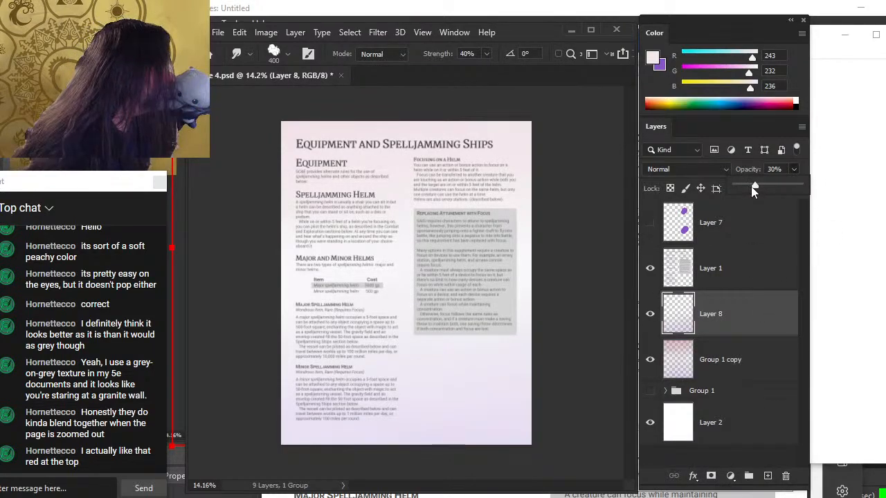
drag(747, 189, 751, 185)
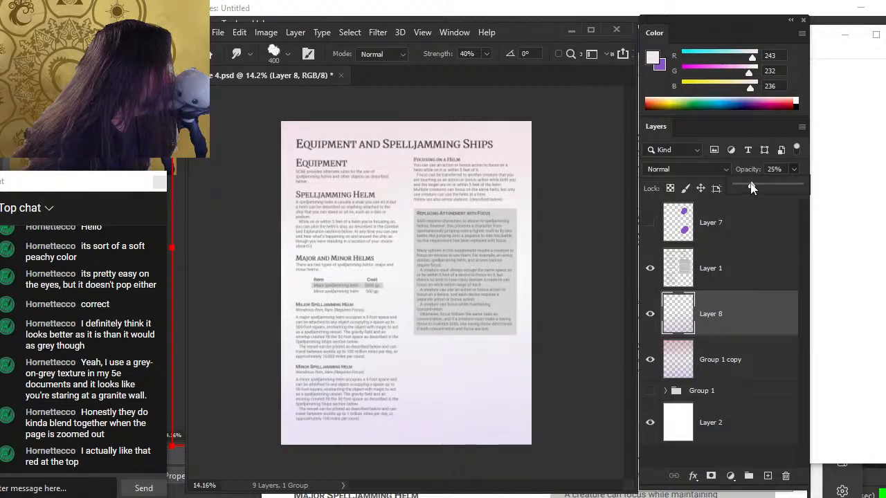
click(592, 263)
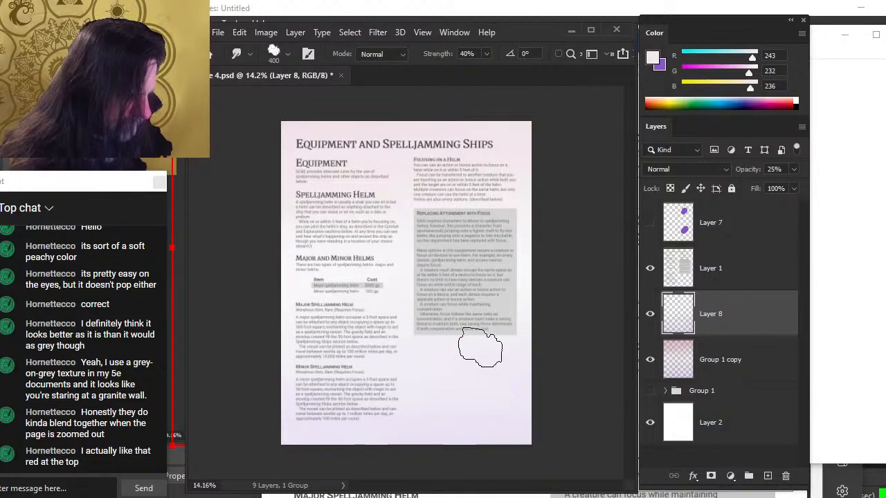
Zoom out on the page and toggle the copied wash layer's visibility to compare, finally hiding it
key(z)
drag(478, 395, 417, 396)
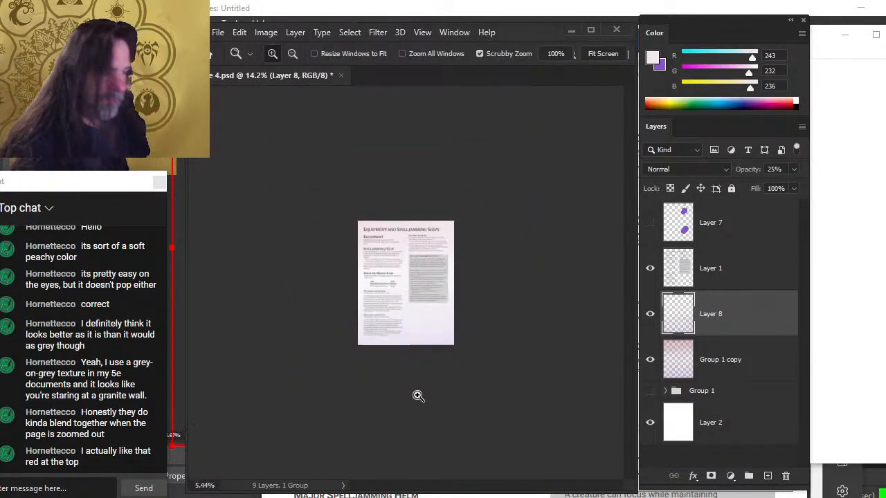
drag(409, 320, 429, 343)
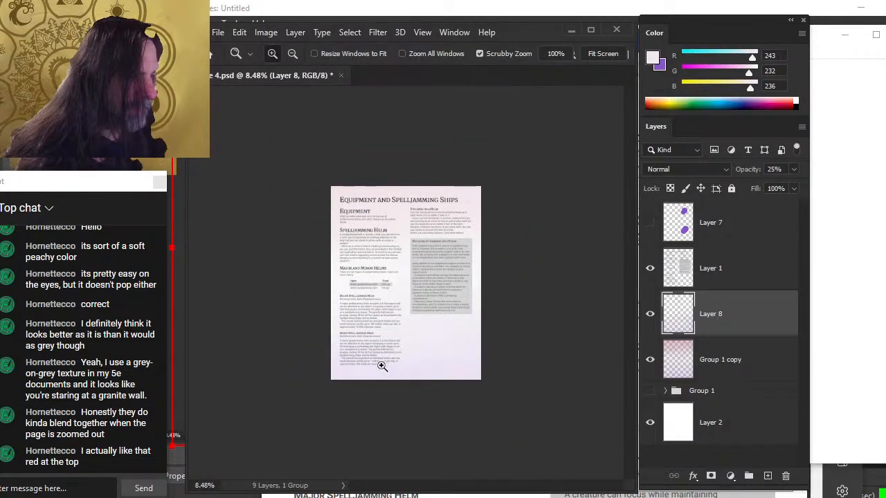
drag(382, 366, 425, 348)
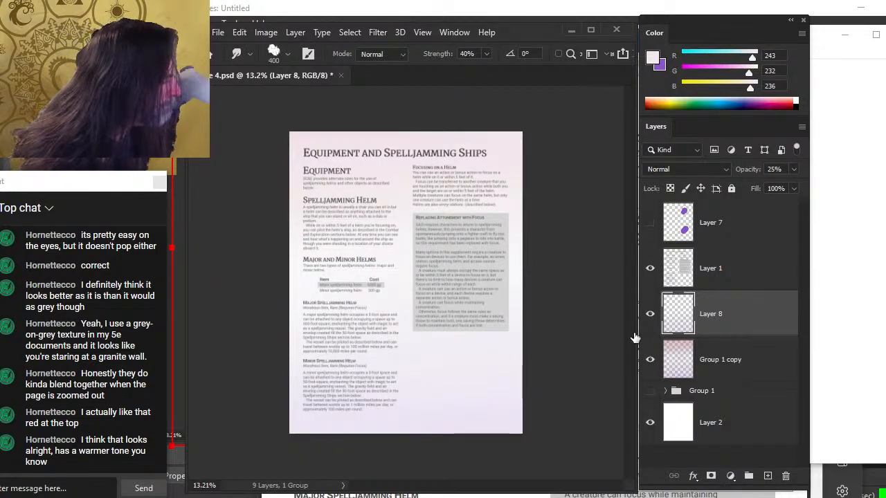
click(650, 315)
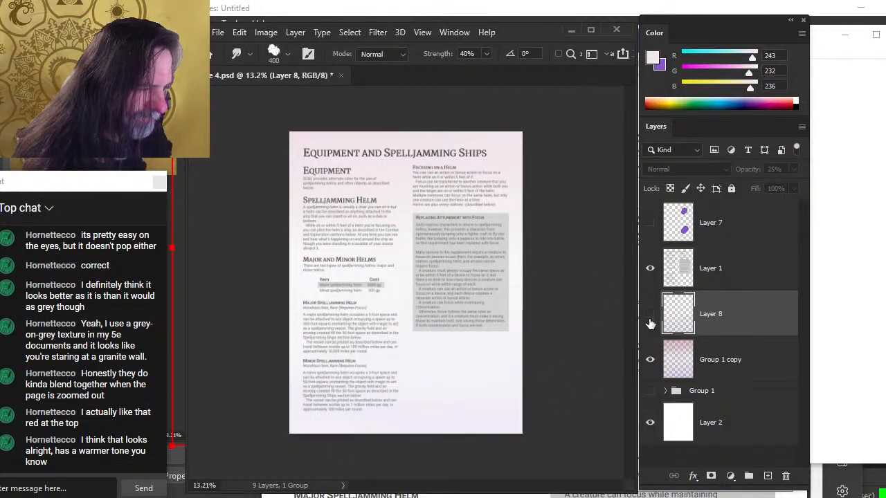
click(650, 315)
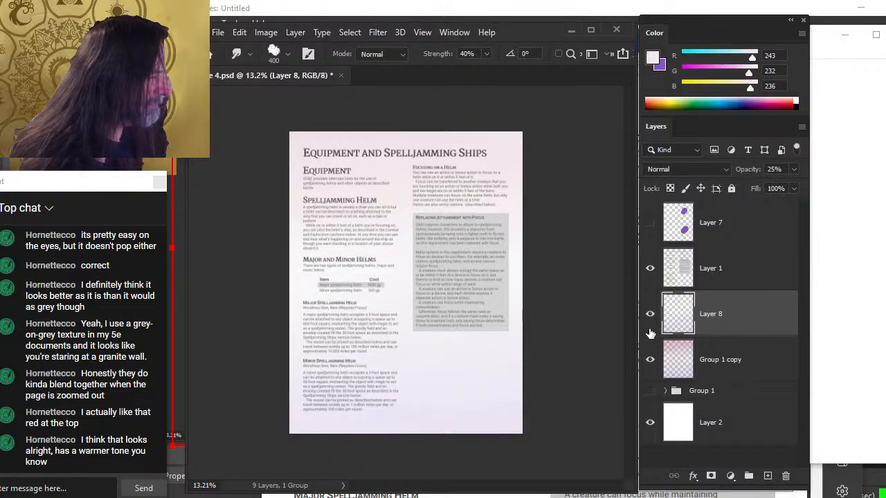
click(653, 316)
click(653, 316)
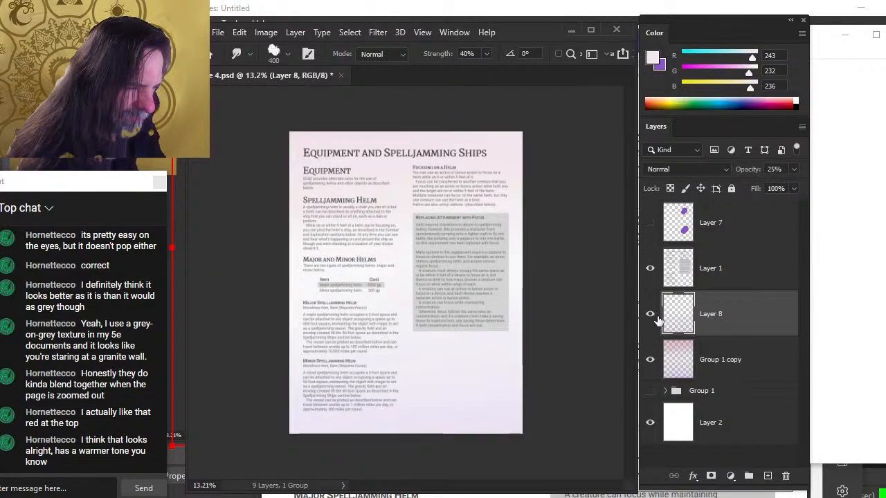
click(653, 318)
click(651, 318)
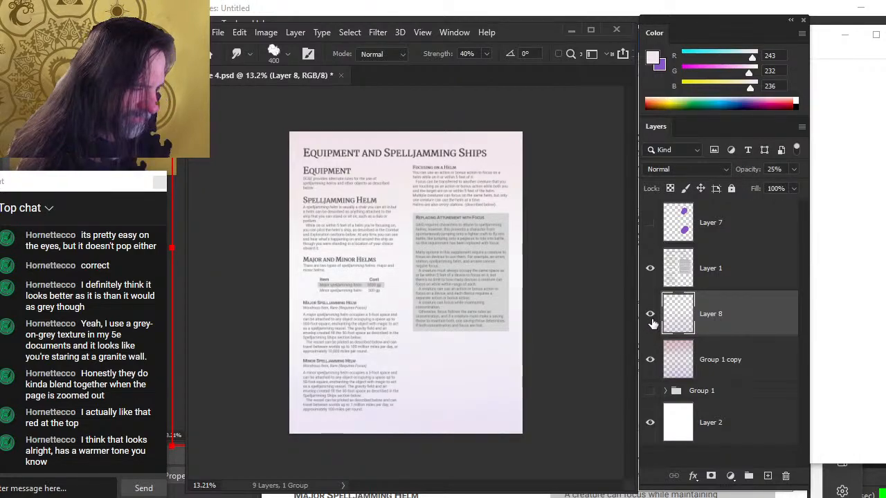
click(652, 322)
click(652, 320)
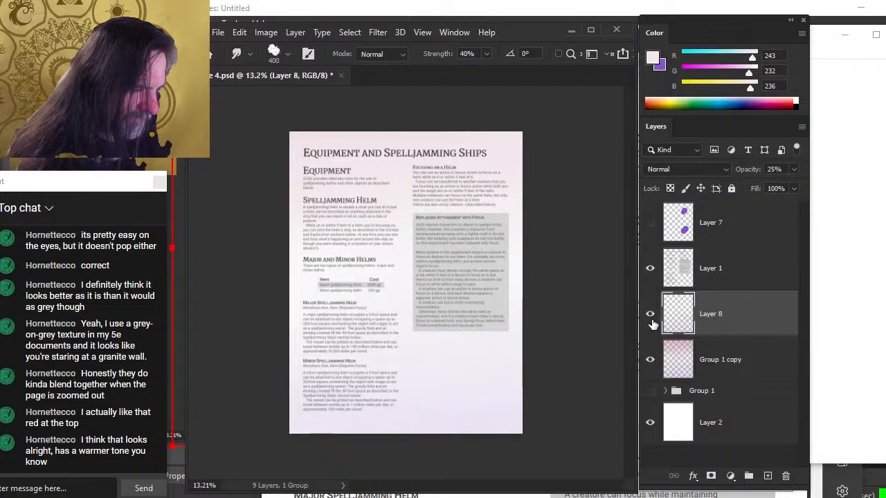
click(652, 322)
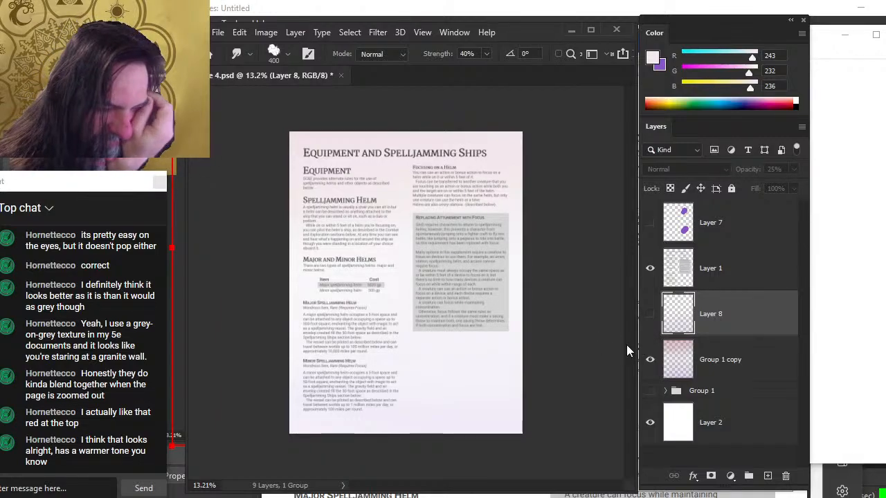
Set the merged wash layer's opacity to 25%
click(725, 367)
click(792, 171)
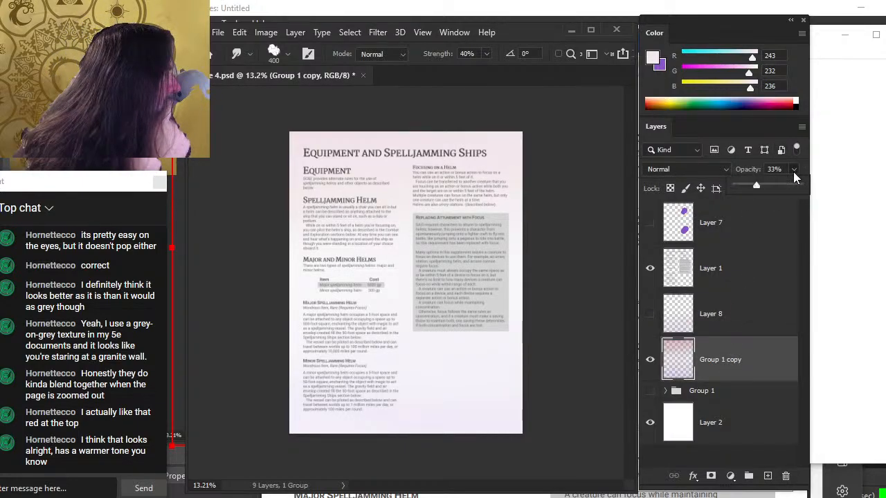
drag(757, 189, 750, 187)
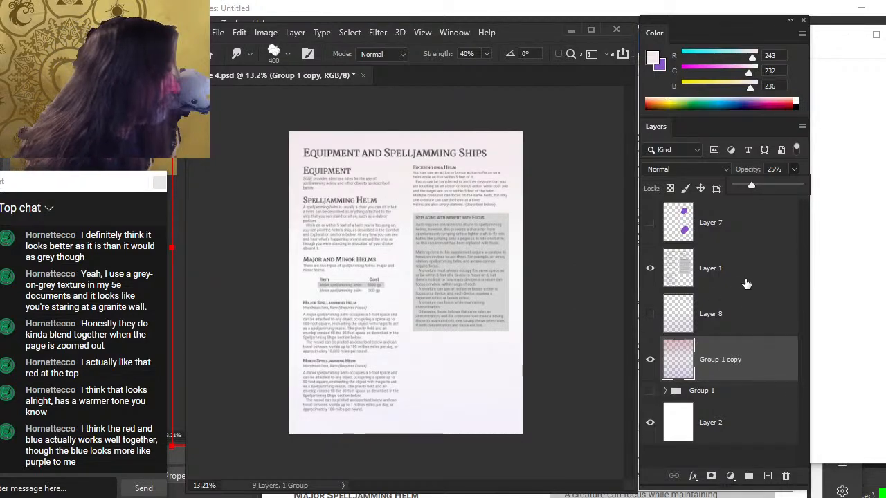
Group the merged wash and copied wash layers into a new group and move the original group inside it
click(651, 317)
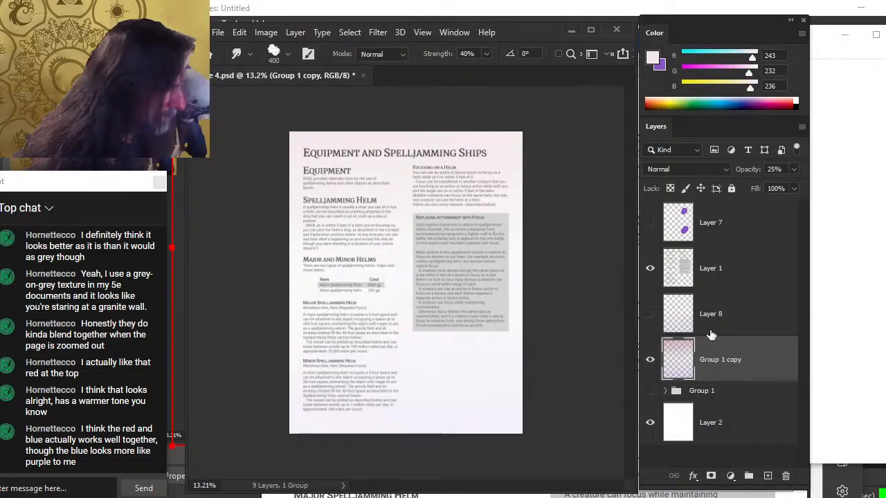
ctrl+click(731, 323)
key(ctrl+g)
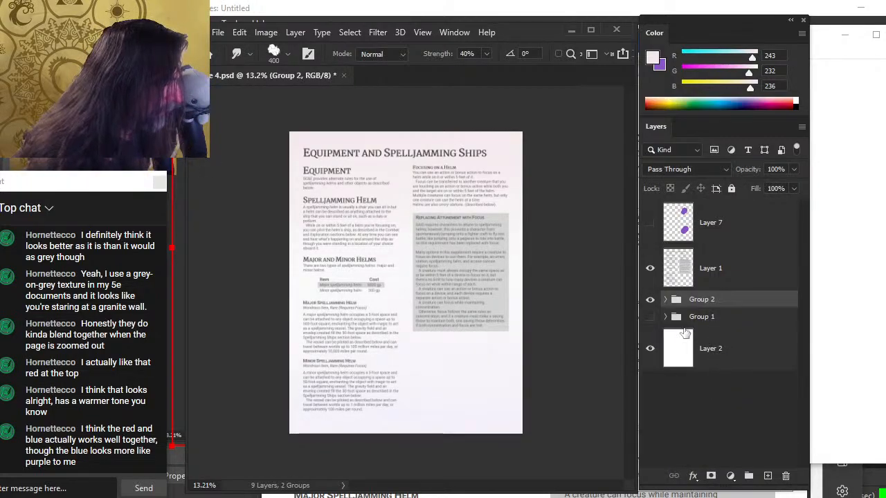
drag(720, 319, 718, 299)
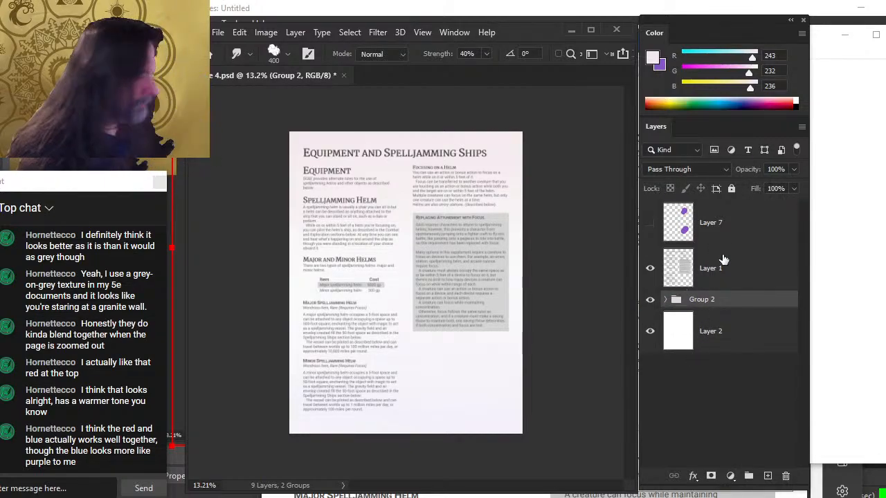
Switch to the brush, sample a pale page colour, and set the new group's opacity to 80%
key(b)
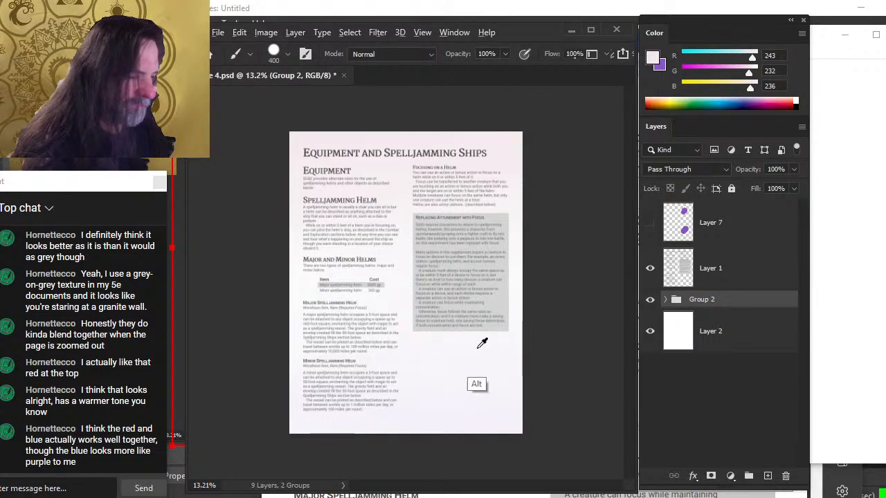
mouse_move(480, 342)
mouse_down()
mouse_move(452, 382)
mouse_move(483, 395)
mouse_move(424, 366)
mouse_move(416, 249)
mouse_move(432, 132)
mouse_move(502, 144)
mouse_up()
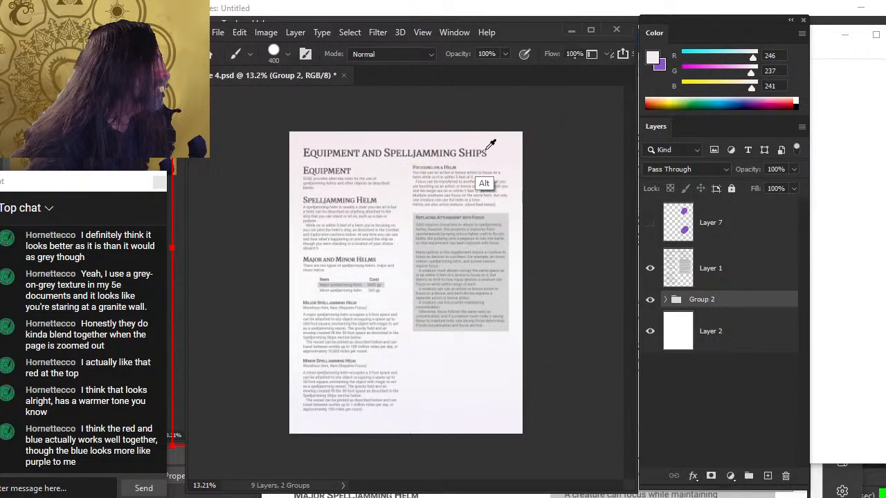
click(796, 169)
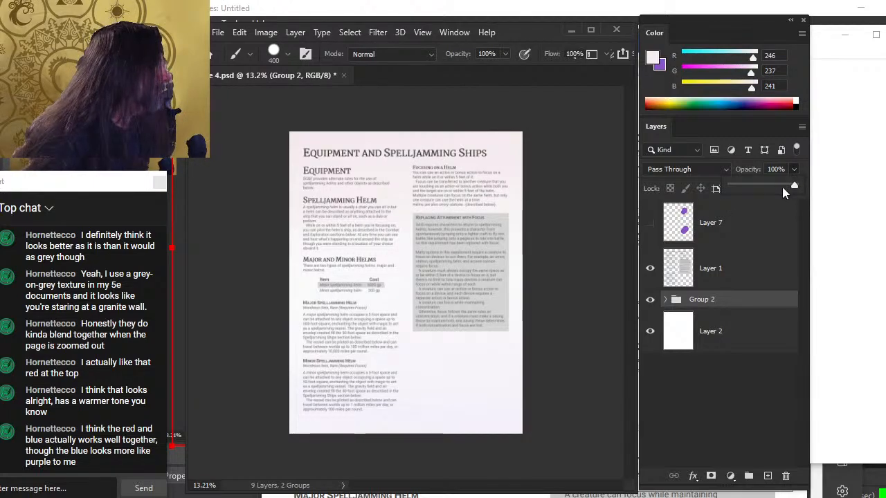
drag(782, 187, 782, 188)
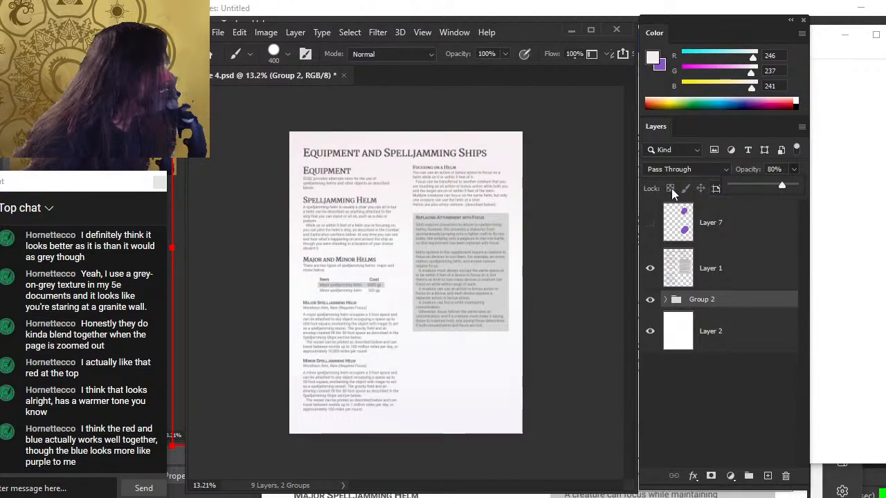
click(562, 181)
key(Return)
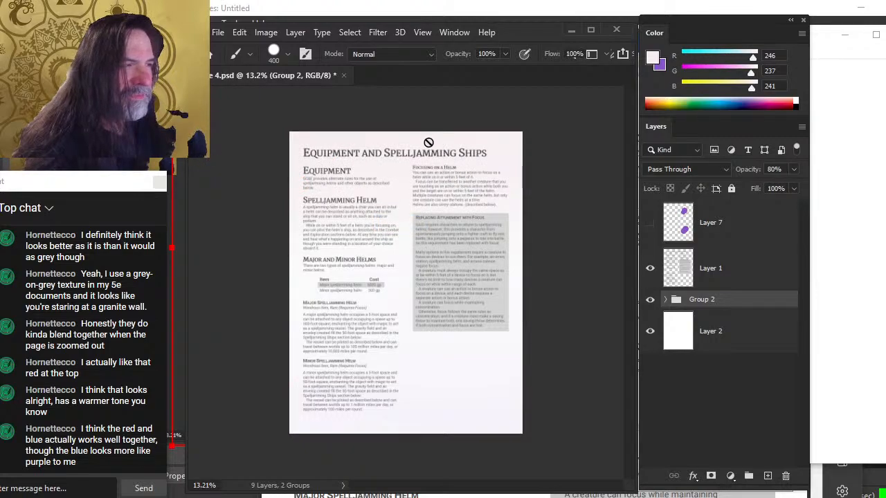
Set the wash group's opacity to 85%
drag(518, 149, 425, 383)
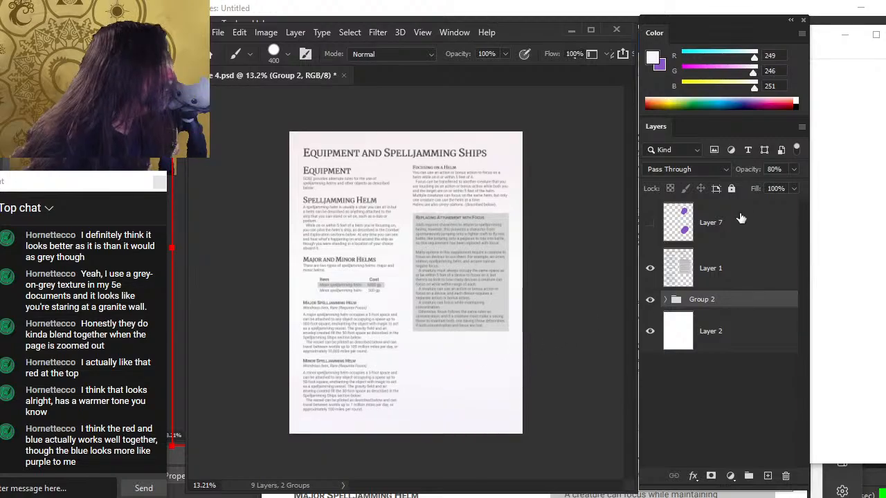
click(793, 170)
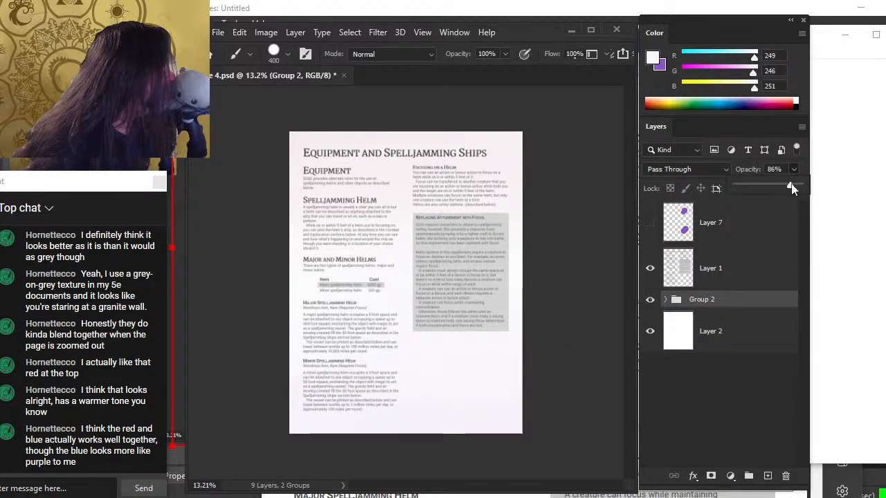
drag(793, 189, 791, 189)
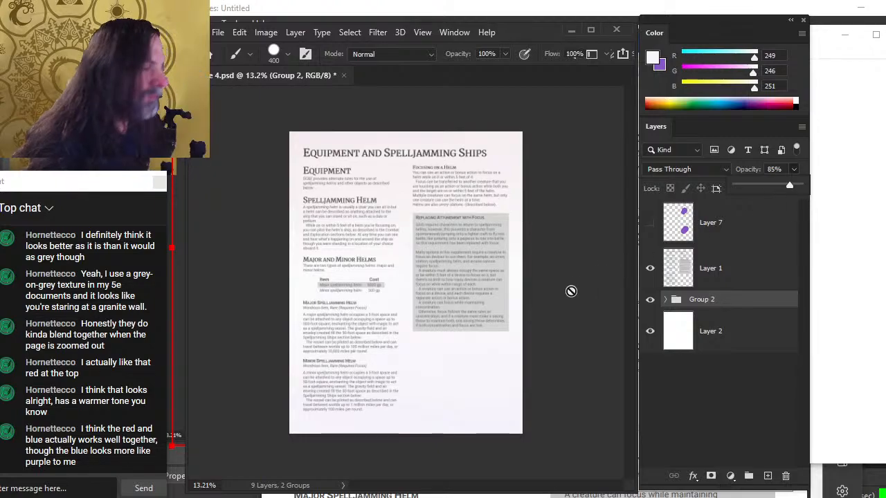
click(459, 312)
key(Return)
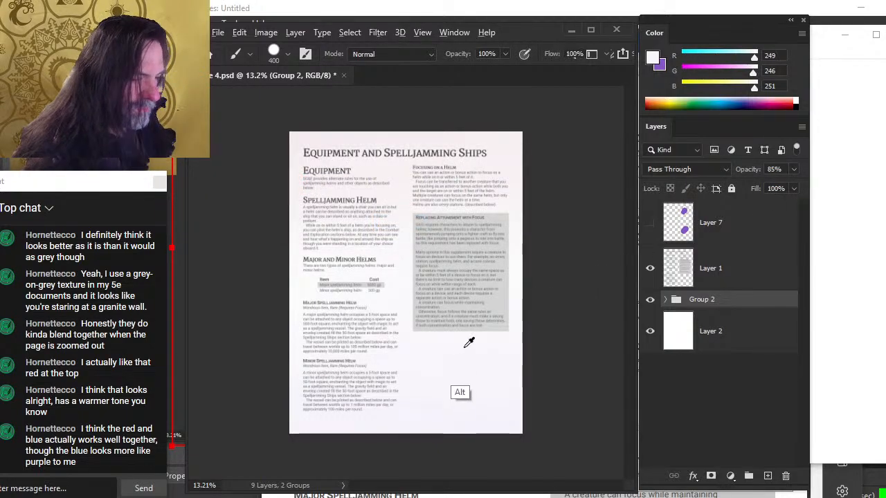
Show the purple blob layer and try to delete a lassoed part of it
mouse_move(470, 350)
mouse_down()
mouse_move(472, 407)
mouse_move(438, 413)
mouse_move(468, 397)
mouse_move(465, 226)
mouse_move(504, 116)
mouse_move(494, 134)
mouse_move(506, 135)
mouse_up()
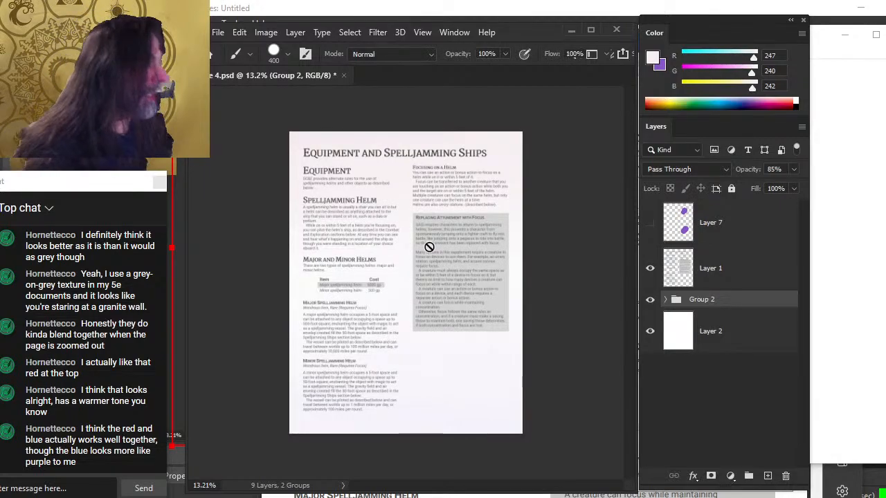
click(650, 222)
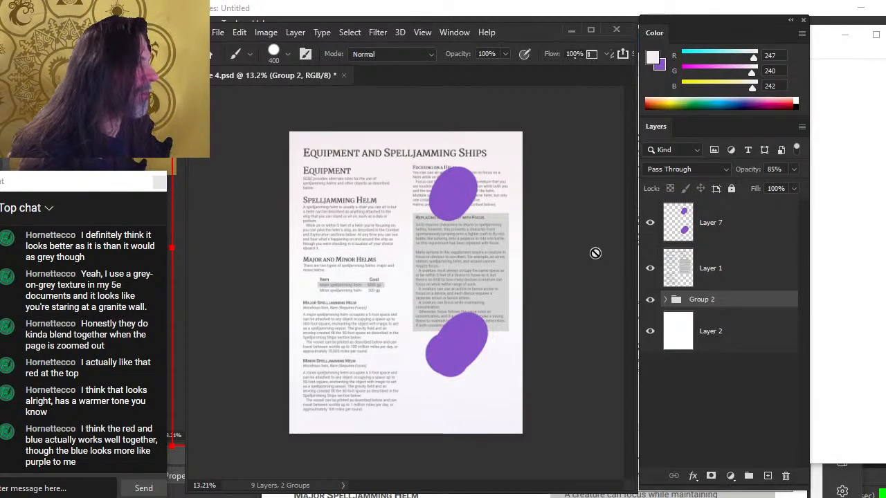
mouse_move(473, 175)
mouse_down()
mouse_move(455, 197)
mouse_move(456, 179)
mouse_move(461, 339)
mouse_move(473, 174)
mouse_move(454, 177)
mouse_move(456, 364)
mouse_move(473, 174)
mouse_move(508, 219)
mouse_up()
key(l)
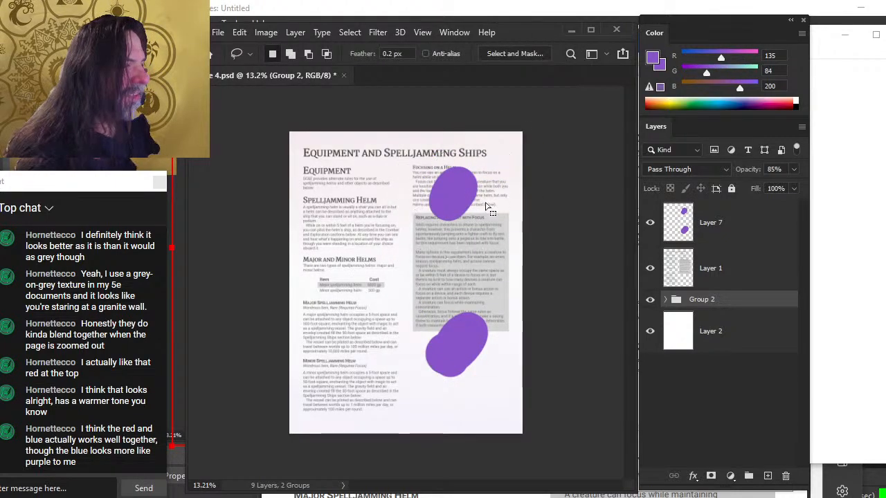
key(Delete)
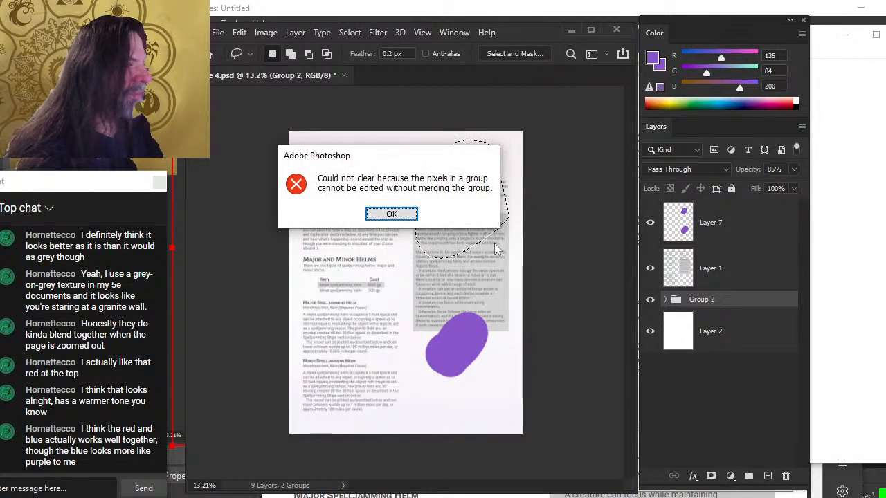
key(Return)
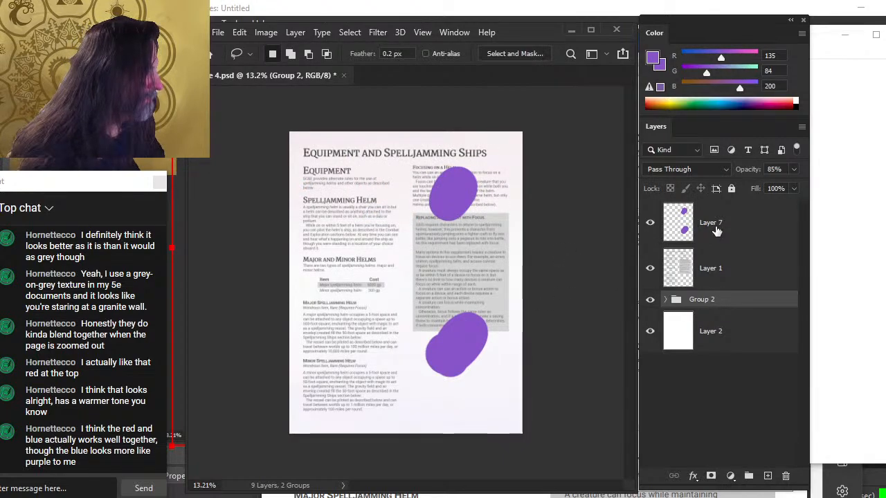
Select the purple blob layer, hide it again, and sample a pale page colour with the brush
click(717, 232)
click(650, 222)
click(650, 223)
key(b)
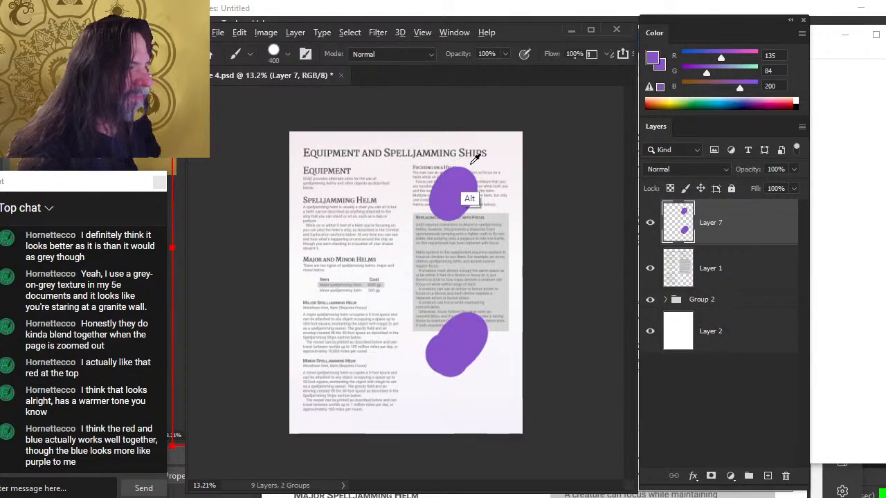
alt+click(462, 342)
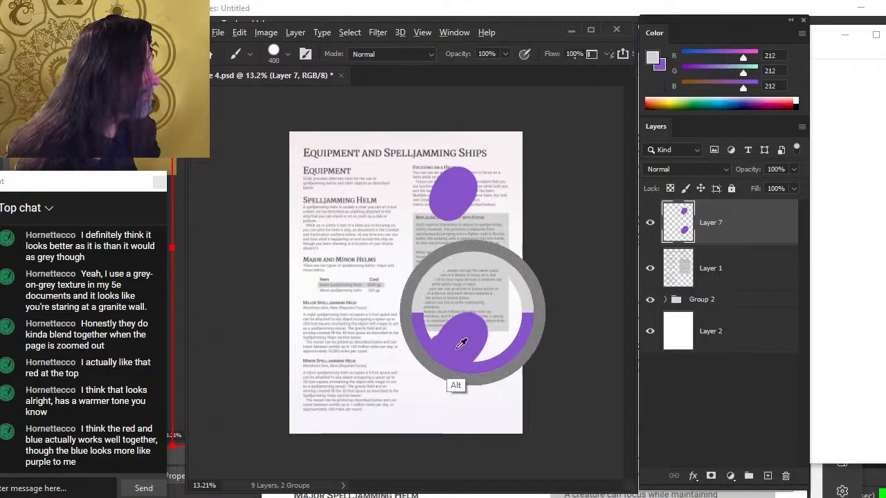
click(650, 224)
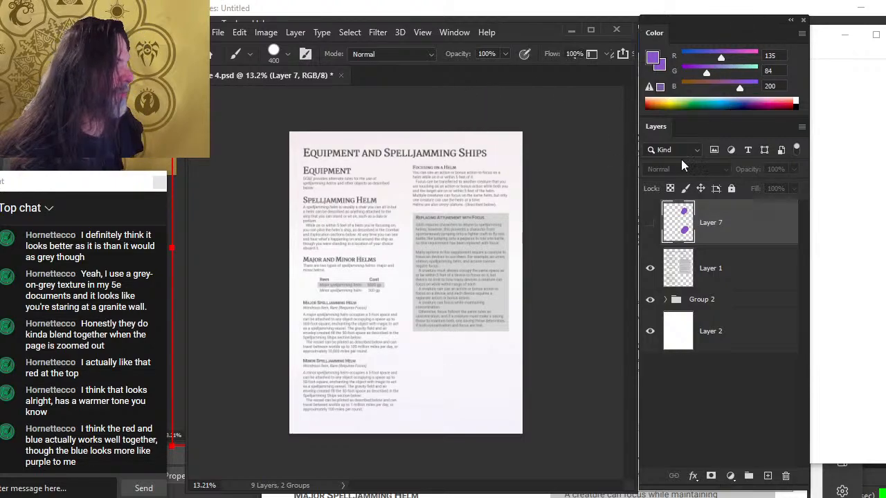
alt+click(496, 154)
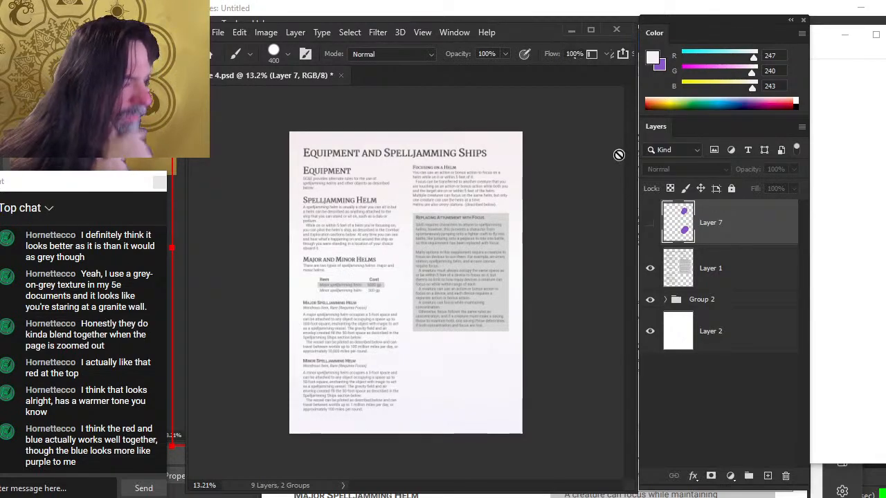
Group Group 2 together with Layer 2 into a new group
click(650, 300)
click(713, 304)
click(650, 300)
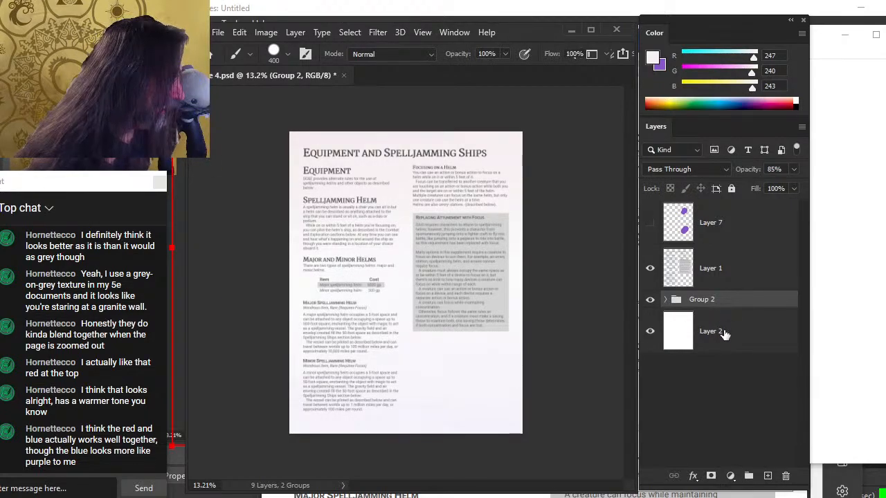
mouse_move(723, 334)
mouse_down()
mouse_move(719, 303)
mouse_move(722, 344)
mouse_up()
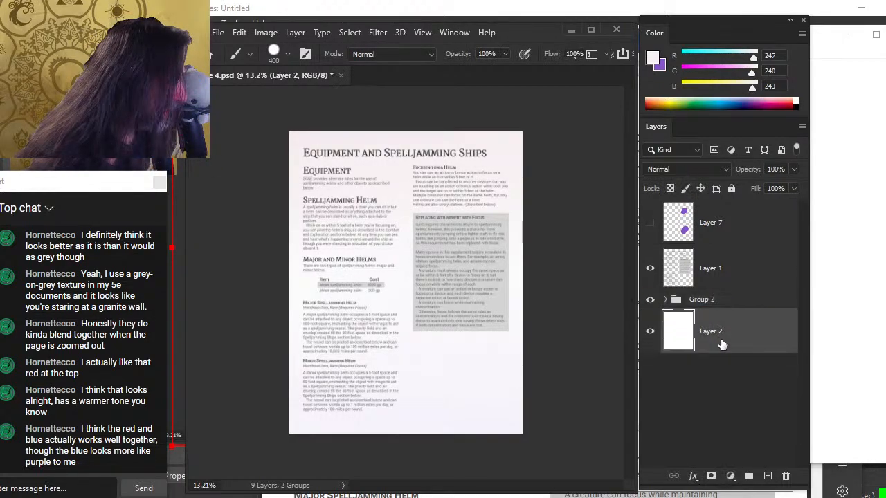
ctrl+click(724, 305)
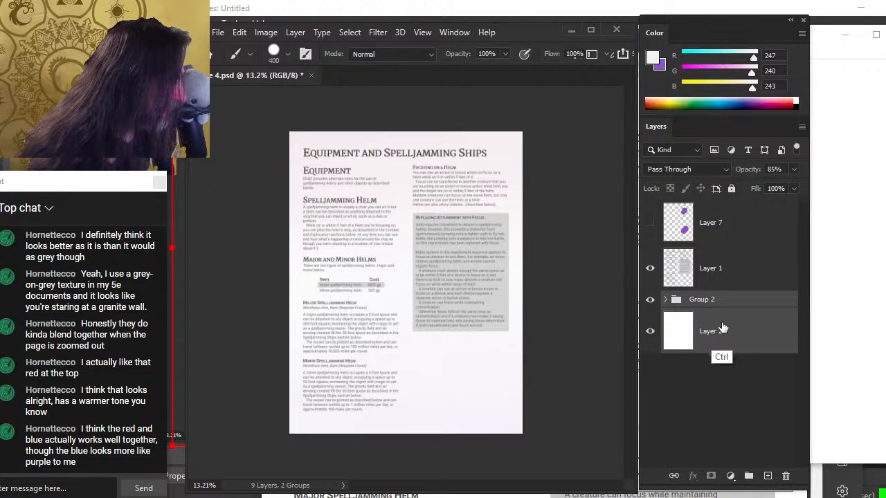
key(ctrl+g)
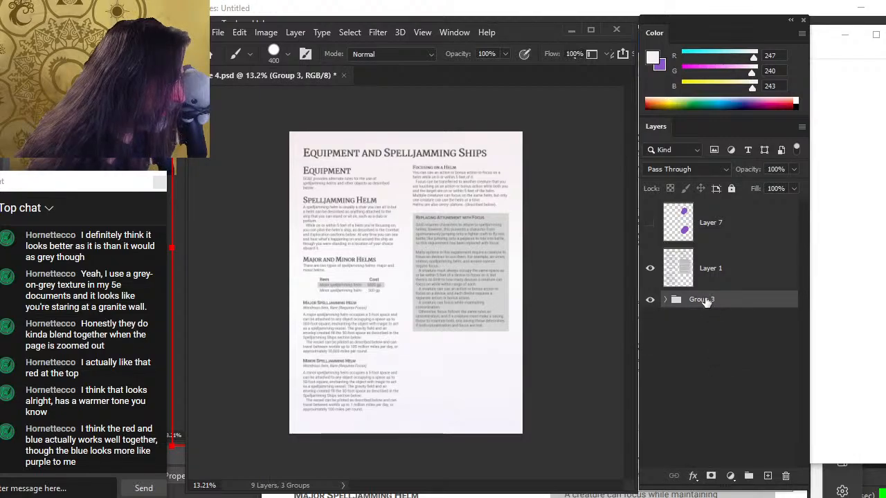
Duplicate the new group
right_click(705, 304)
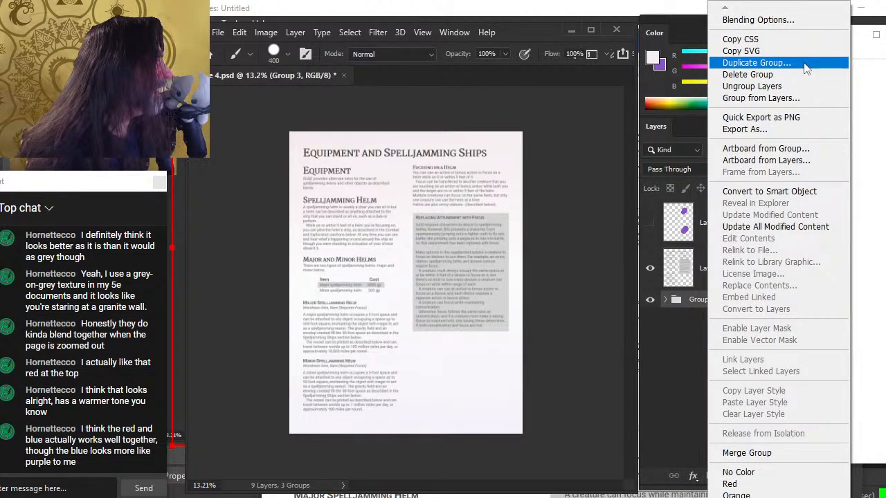
click(756, 62)
key(Return)
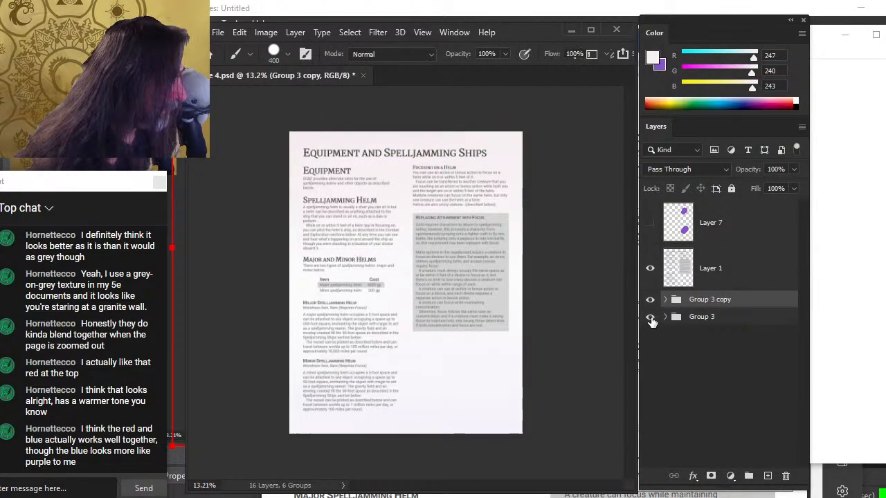
right_click(696, 301)
key(Escape)
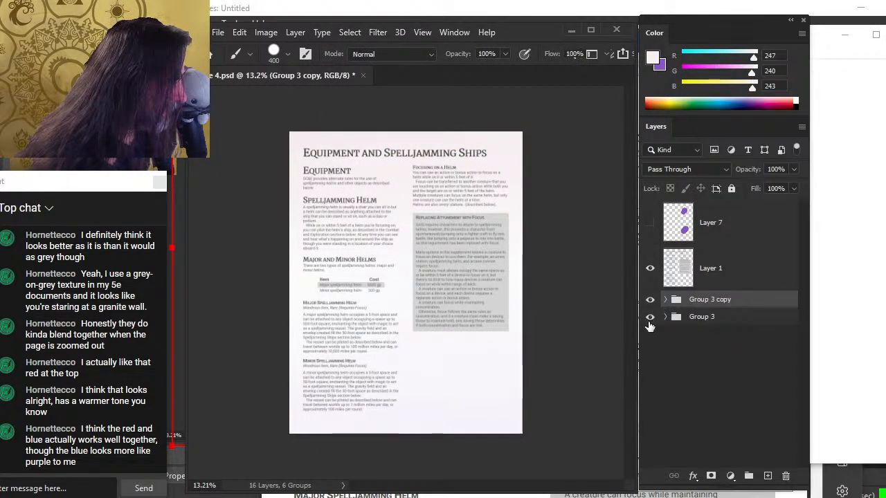
Hide the group copy and merge the original Group 3 into a single layer
click(651, 300)
click(650, 300)
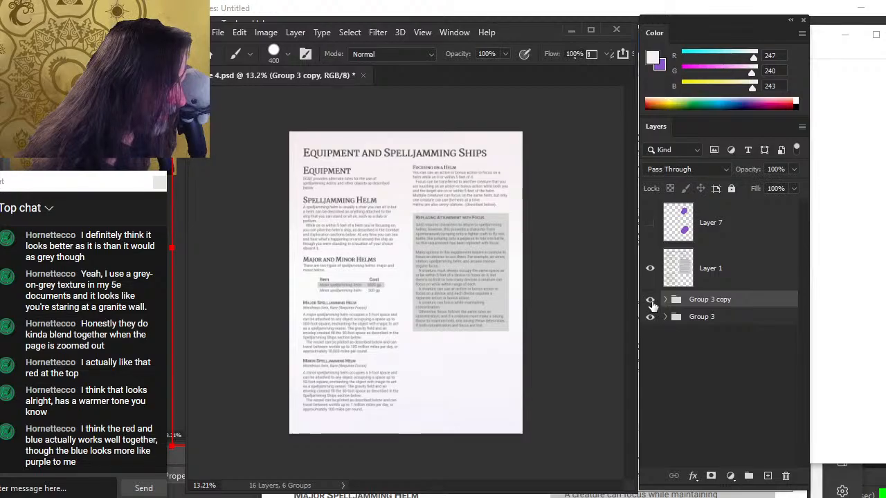
click(650, 299)
right_click(715, 322)
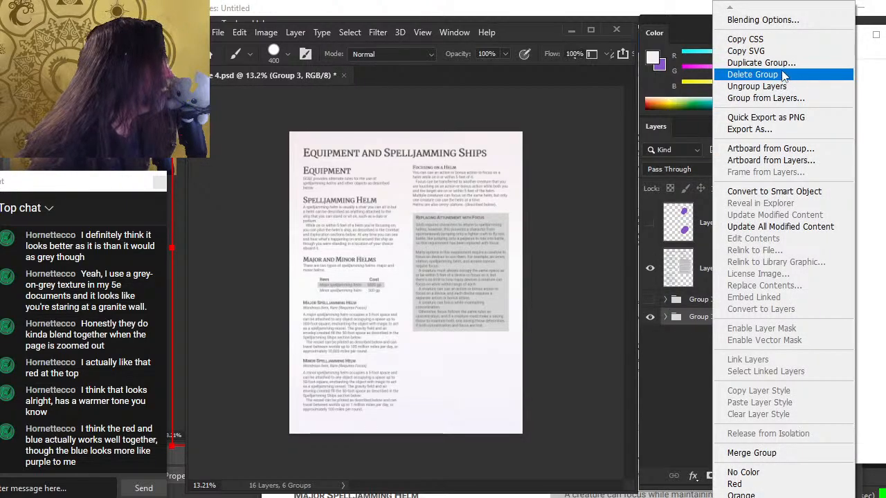
click(752, 455)
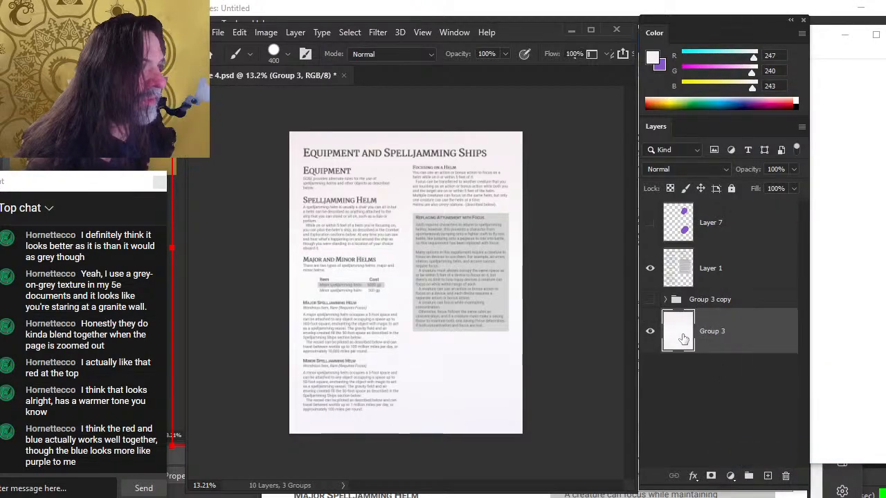
Rename the merged layer as background
double_click(715, 332)
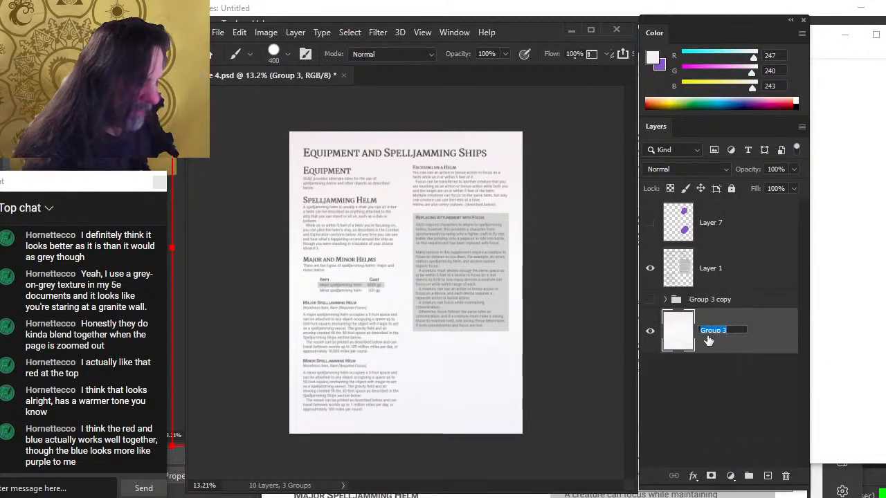
text(background)
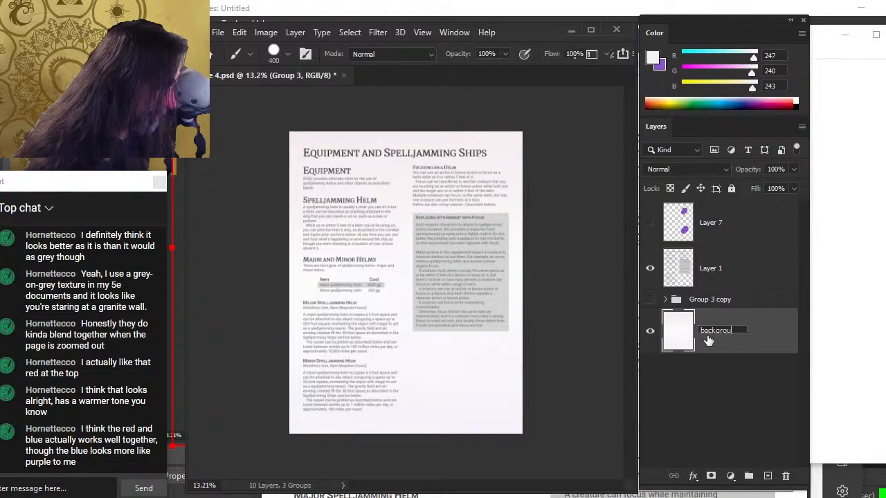
key(Return)
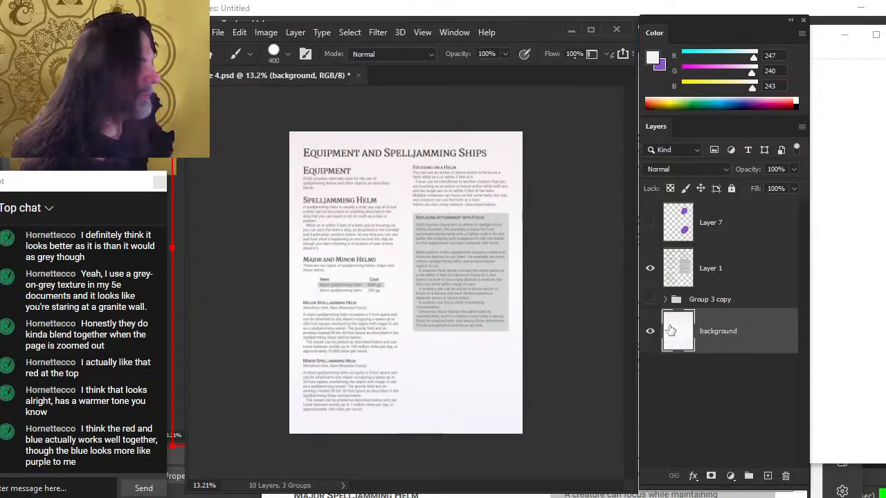
Move the purple blob layer below Layer 1 and select it together with the background layer
click(723, 300)
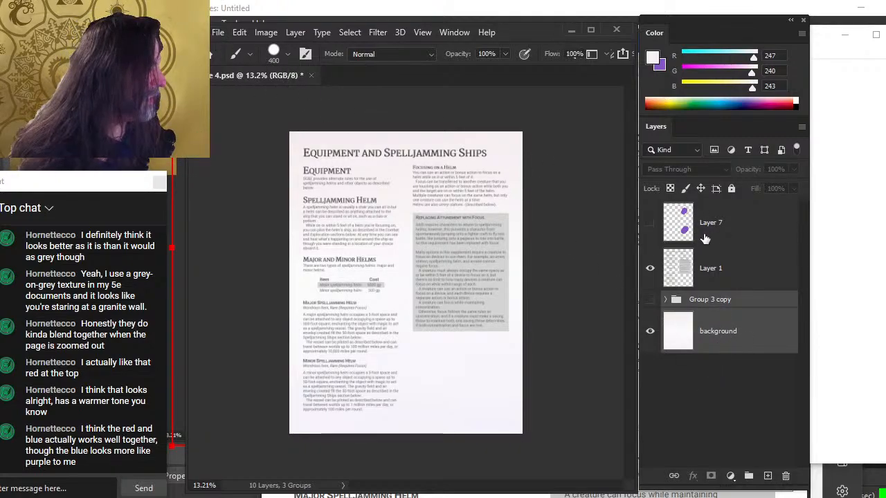
drag(705, 226, 710, 313)
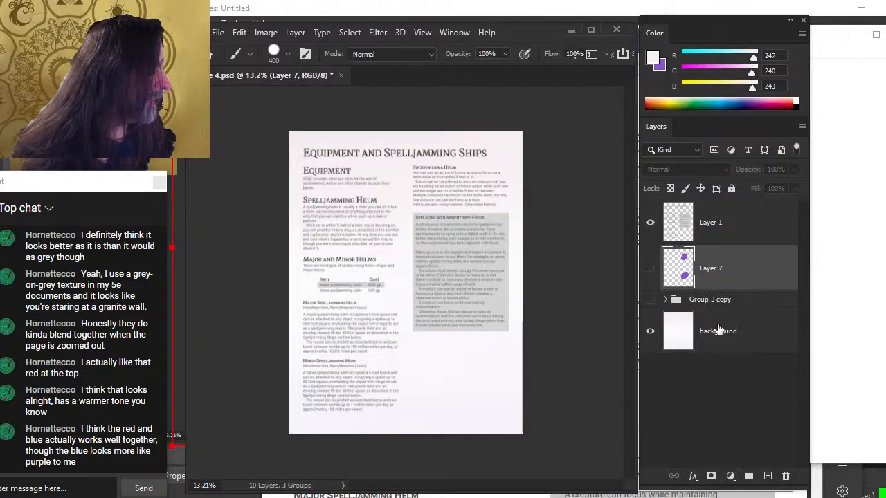
shift+click(715, 341)
Duplicate the selected layers into a new document named page background fade
right_click(697, 299)
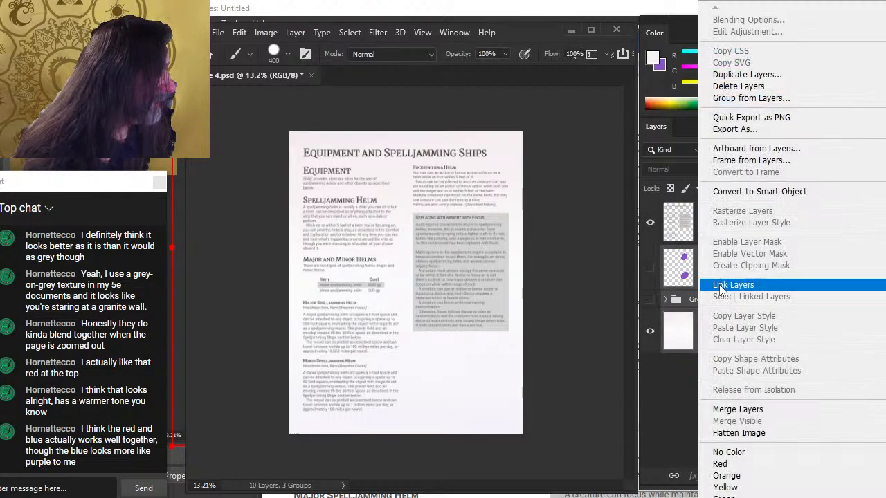
click(746, 74)
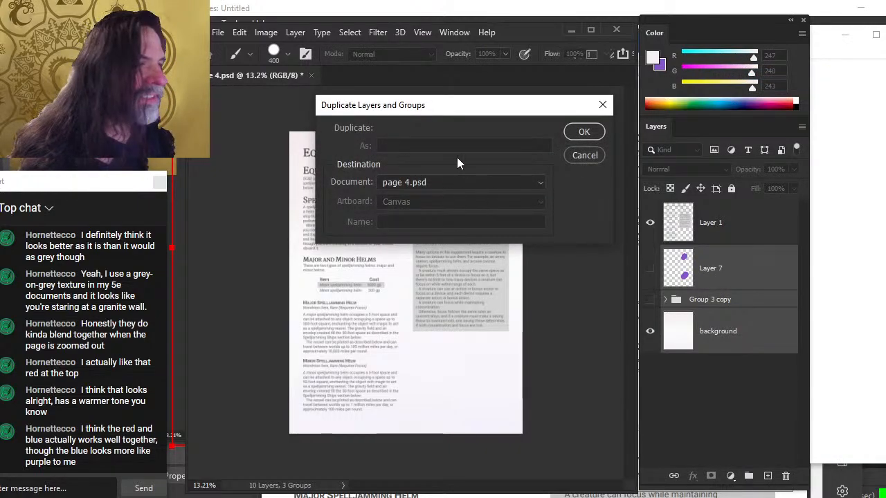
click(451, 184)
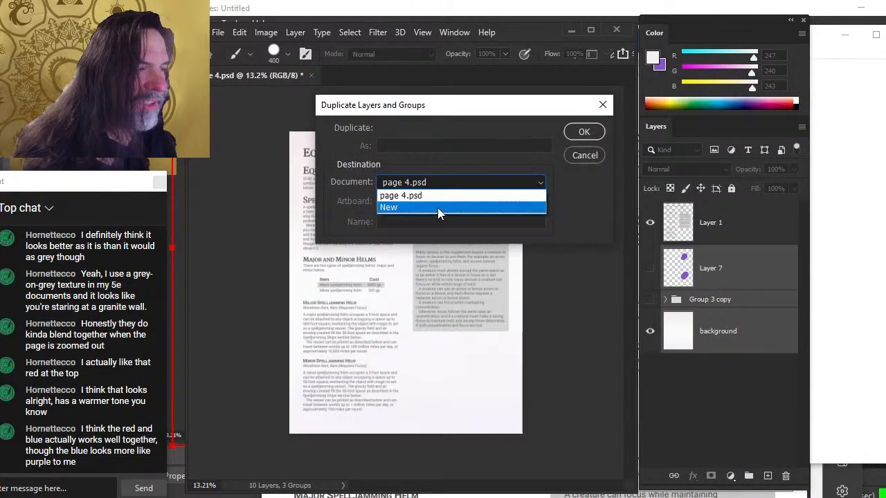
click(437, 208)
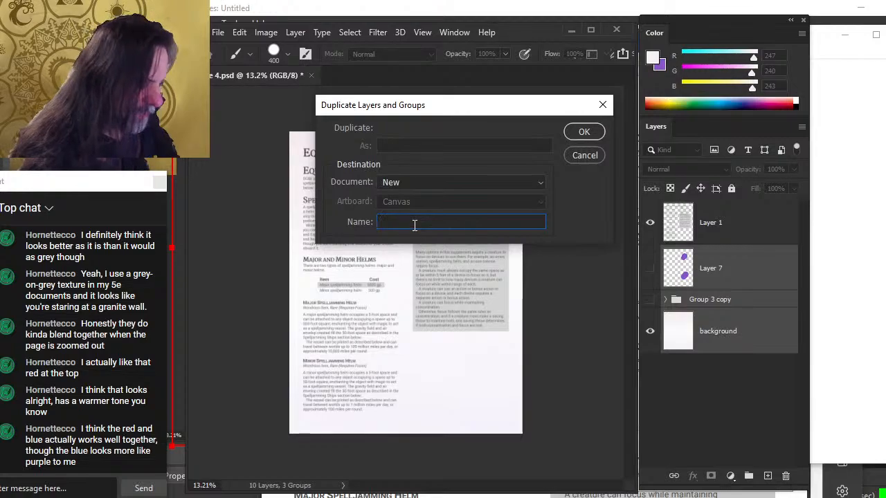
text(Background fad)
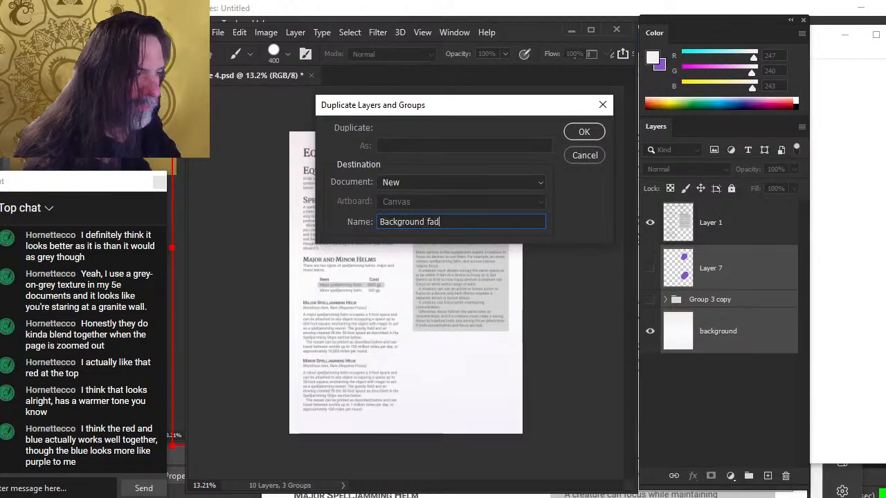
key(BackSpace)
key(BackSpace)
key(BackSpace)
key(BackSpace)
key(BackSpace)
key(BackSpace)
key(BackSpace)
key(BackSpace)
key(BackSpace)
key(BackSpace)
key(BackSpace)
key(BackSpace)
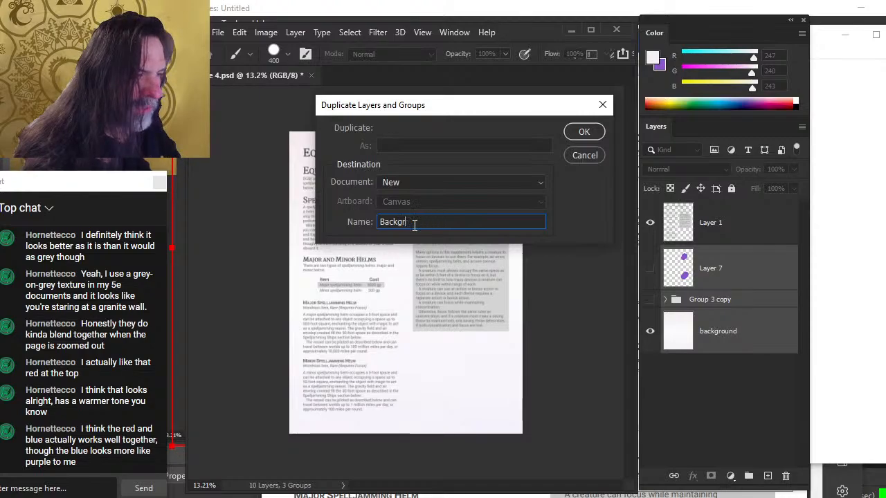
text(page ba)
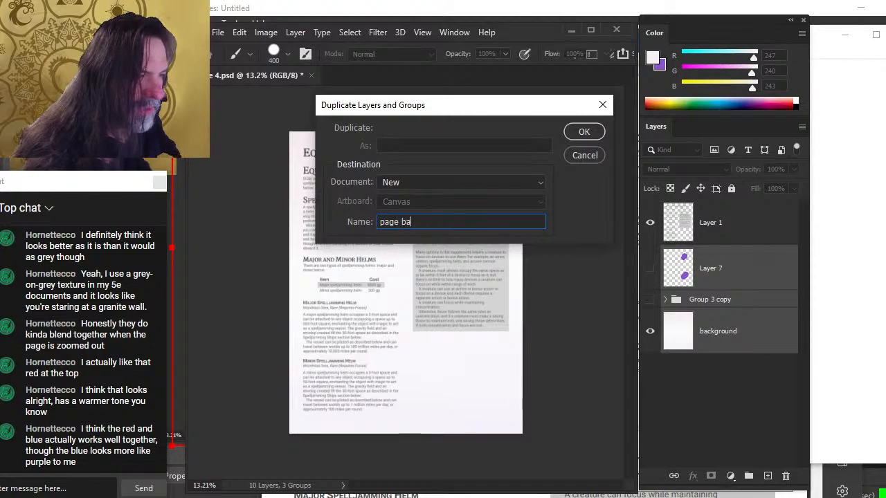
text(ckground fade)
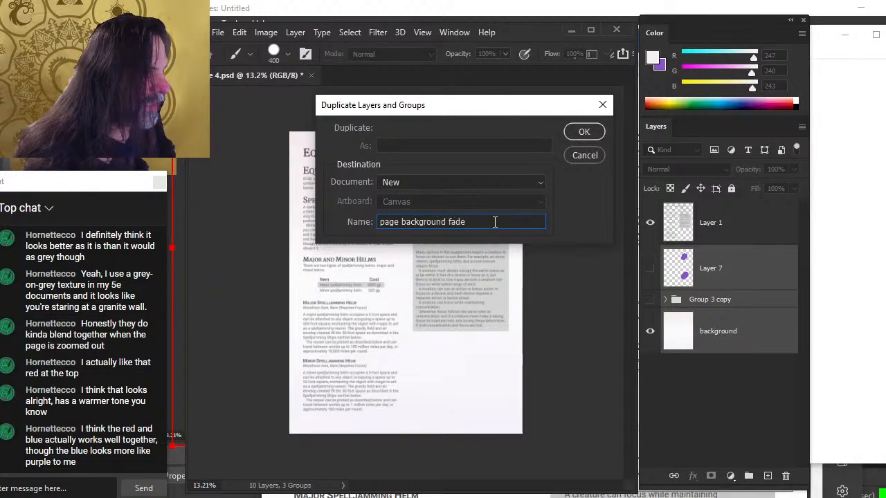
drag(496, 222, 353, 242)
click(576, 134)
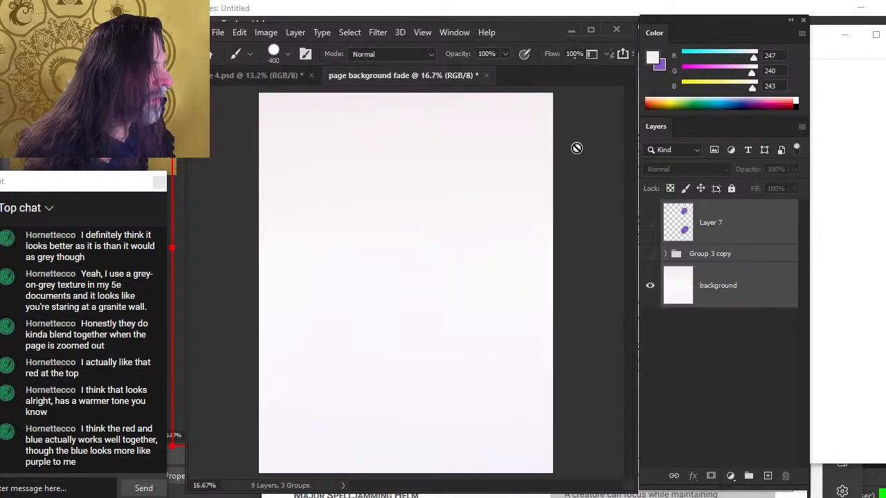
Apply a Gaussian Blur with a radius of 34.6 pixels to the background layer of page 4
key(z)
drag(456, 222, 429, 245)
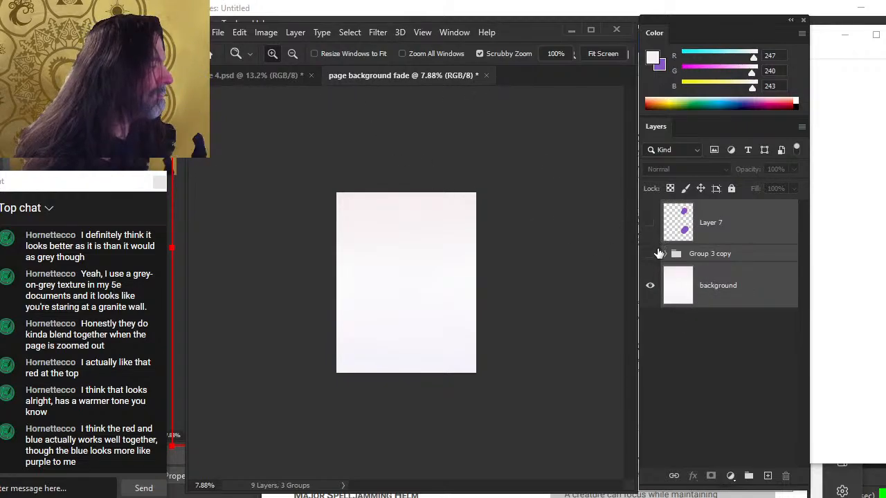
click(281, 75)
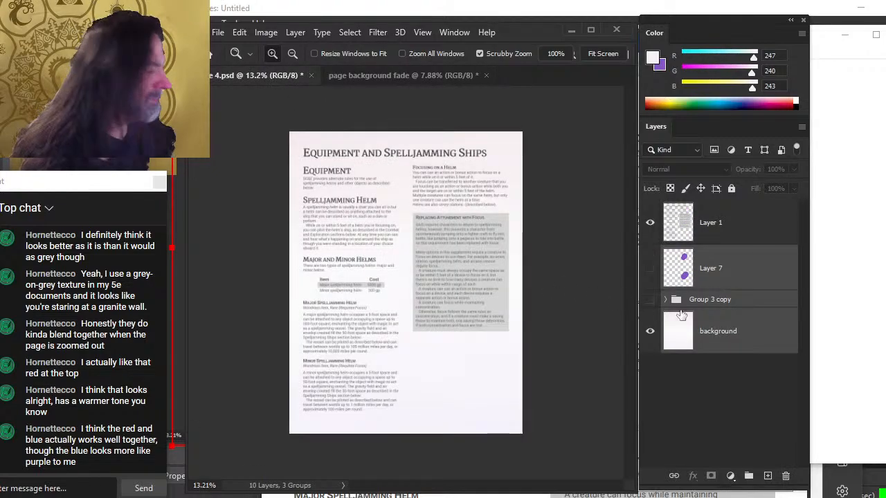
click(718, 342)
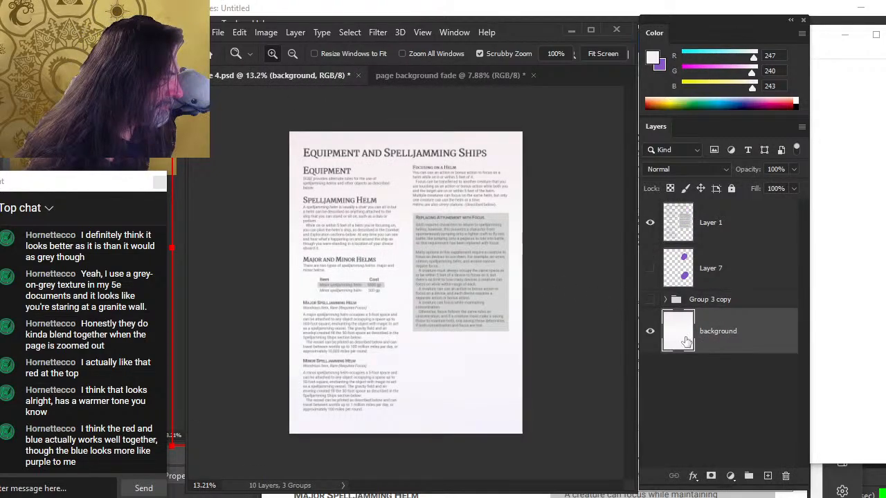
click(266, 33)
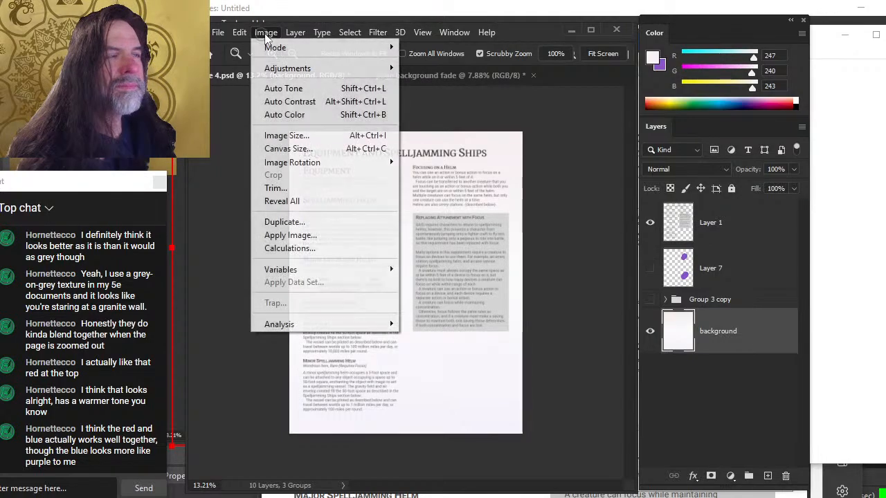
click(526, 130)
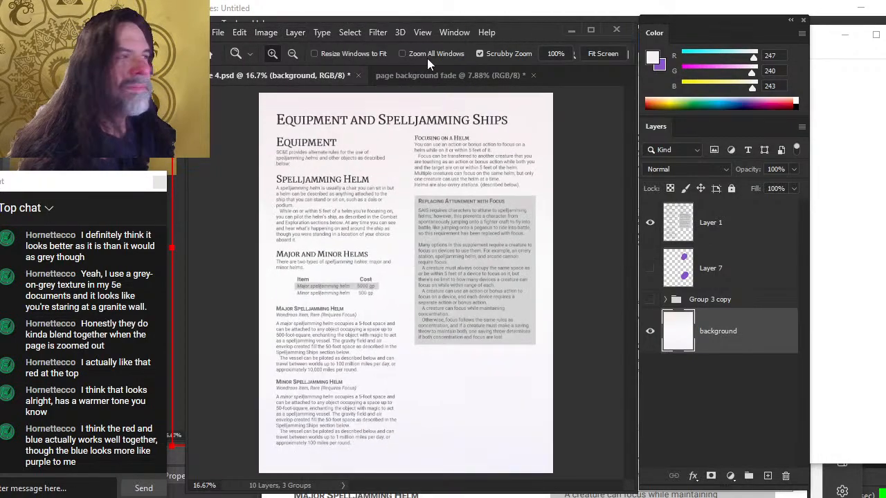
click(378, 35)
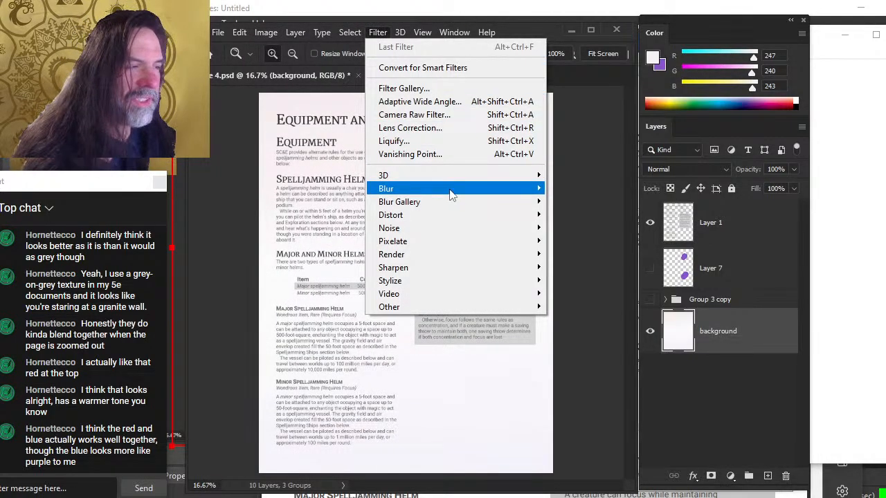
mouse_move(448, 194)
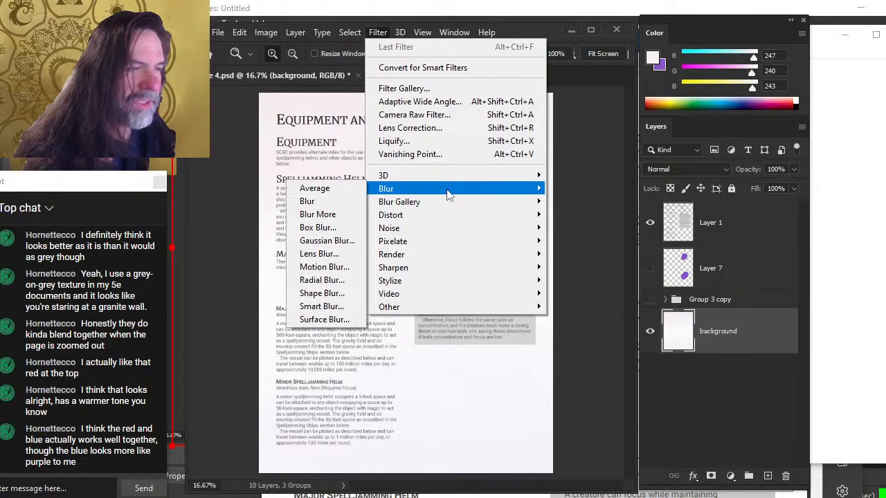
click(323, 240)
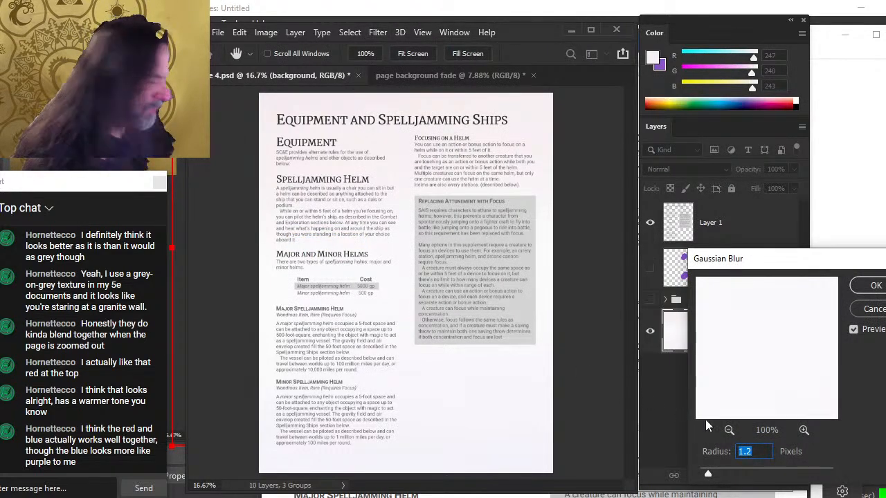
drag(710, 475, 752, 475)
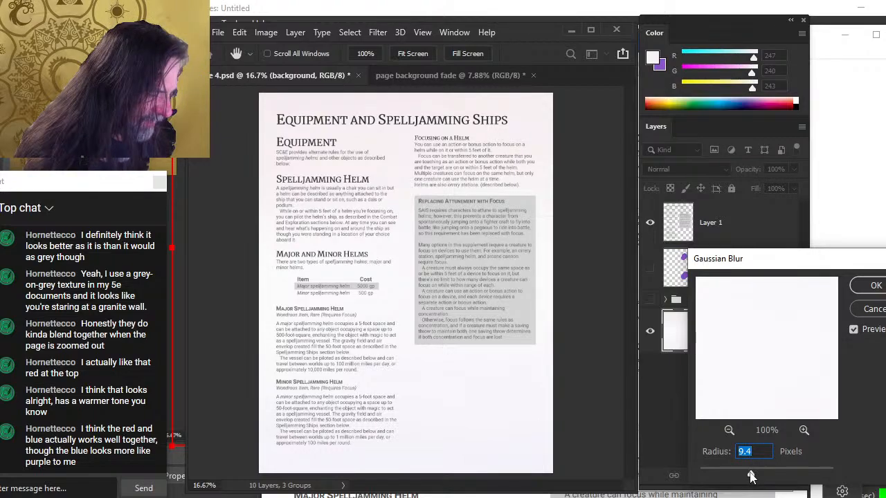
click(875, 286)
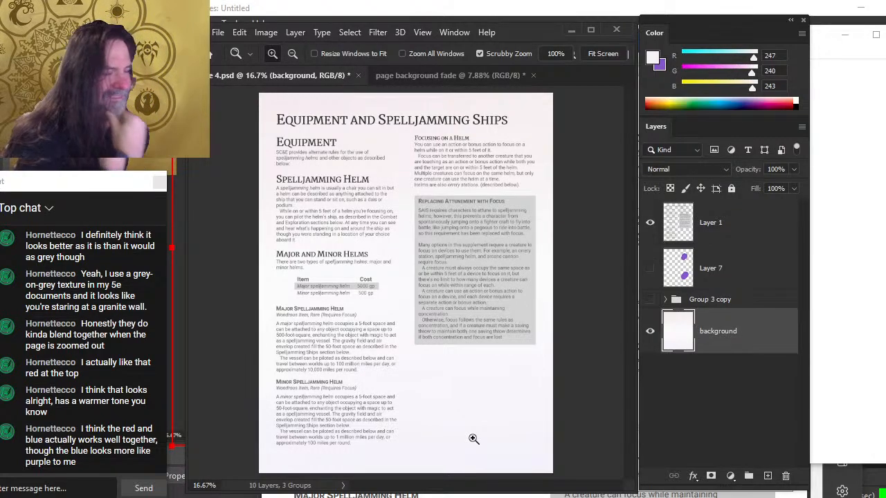
Hide Layer 1 and touch up the top of the blurred background with the Brush tool
click(650, 222)
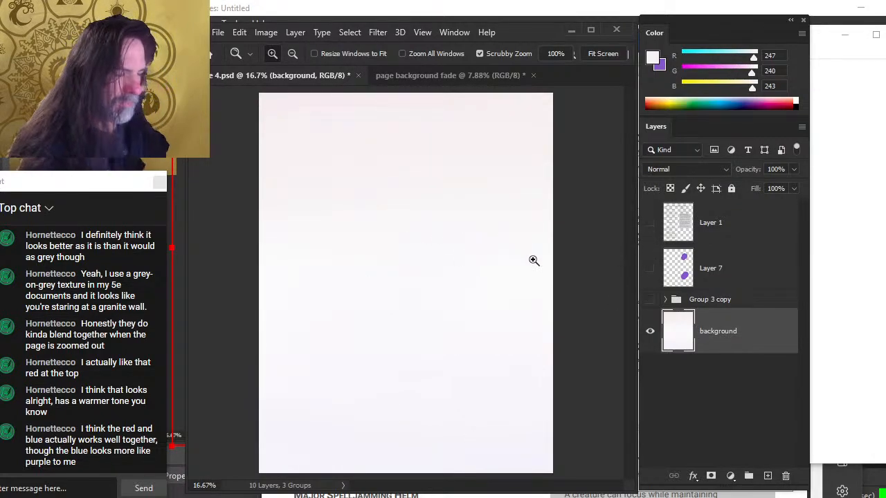
drag(533, 260, 477, 243)
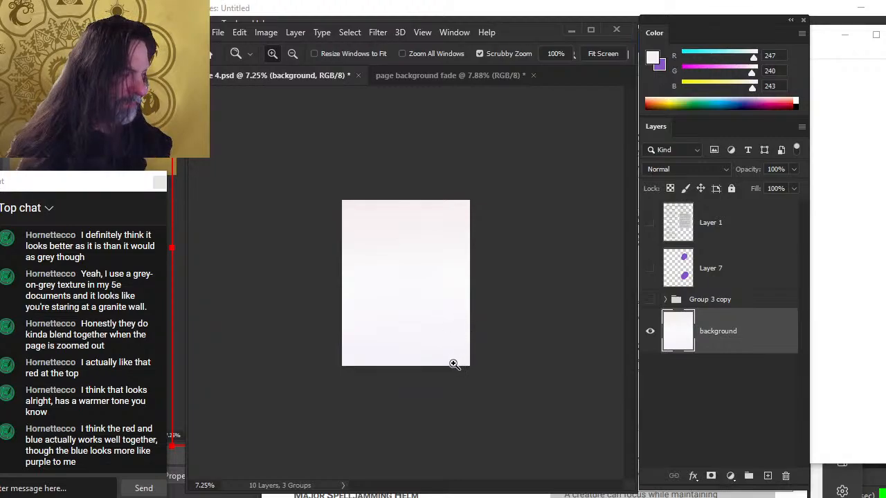
key(r)
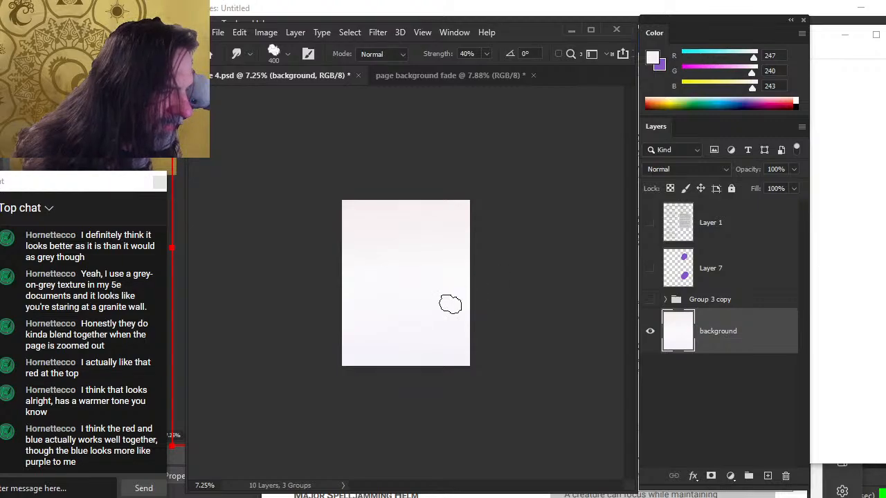
key(e)
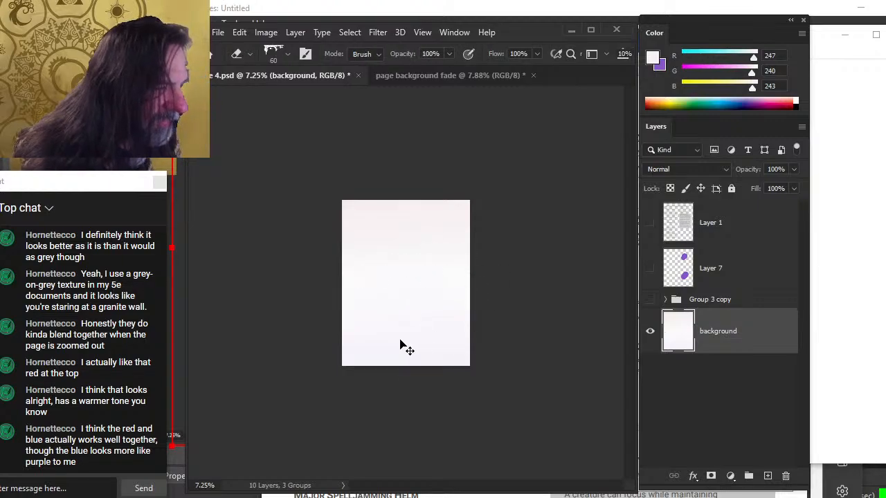
key(r)
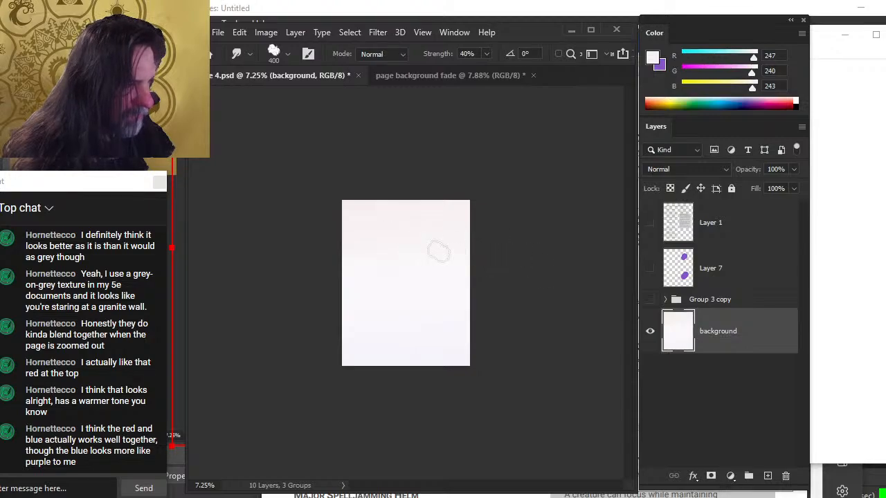
key(b)
mouse_move(416, 201)
mouse_down()
mouse_move(406, 336)
mouse_move(409, 287)
mouse_move(434, 226)
mouse_move(397, 346)
mouse_move(429, 227)
mouse_up()
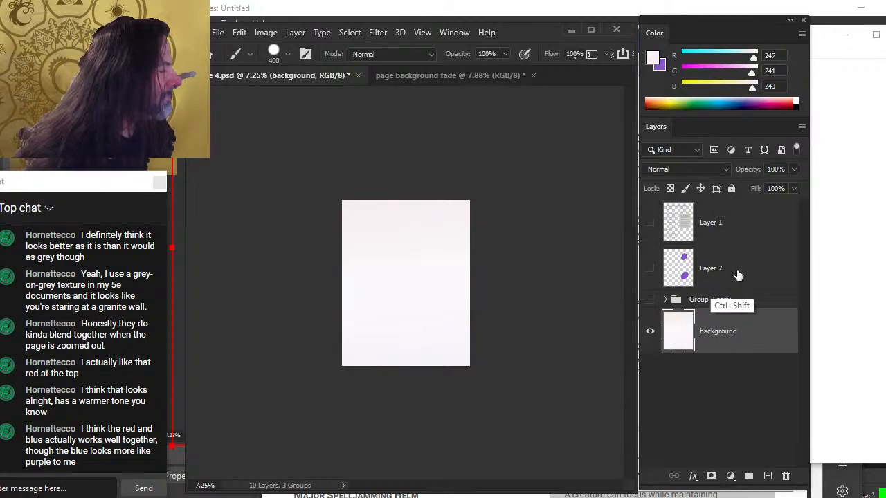
Duplicate the selected Layer 7 and background layers into the page background fade document
shift+click(730, 277)
right_click(720, 284)
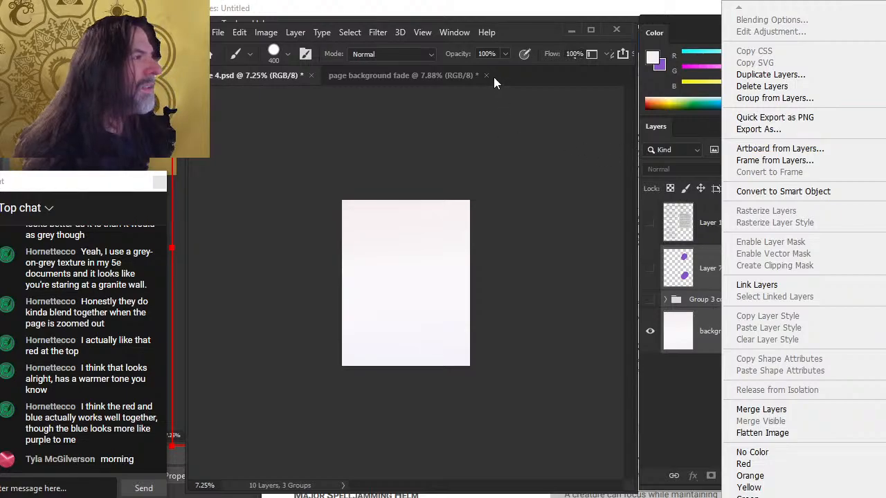
click(432, 75)
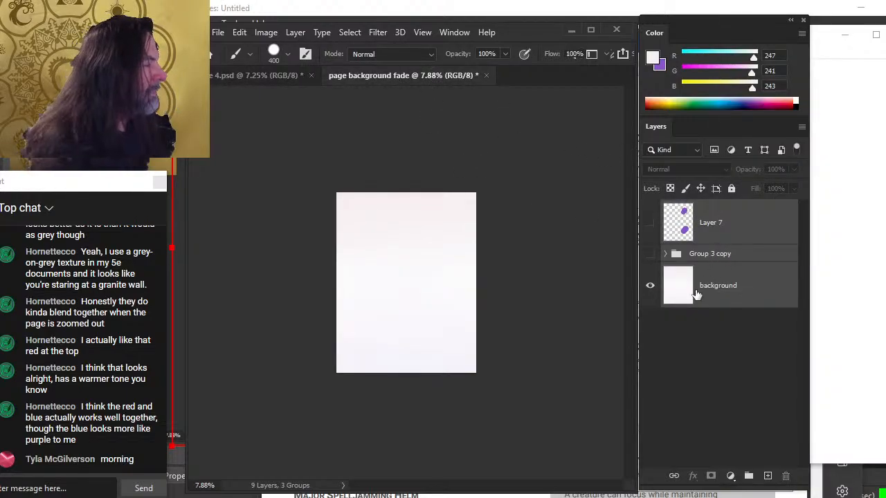
click(283, 77)
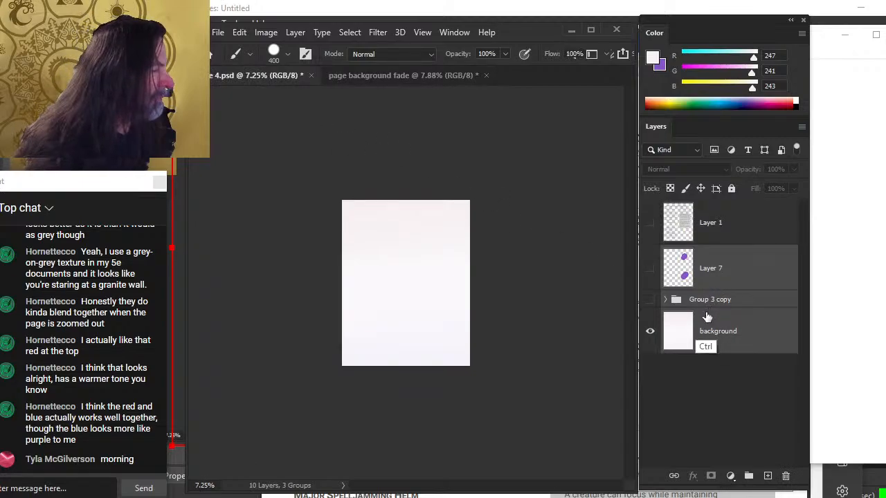
right_click(723, 272)
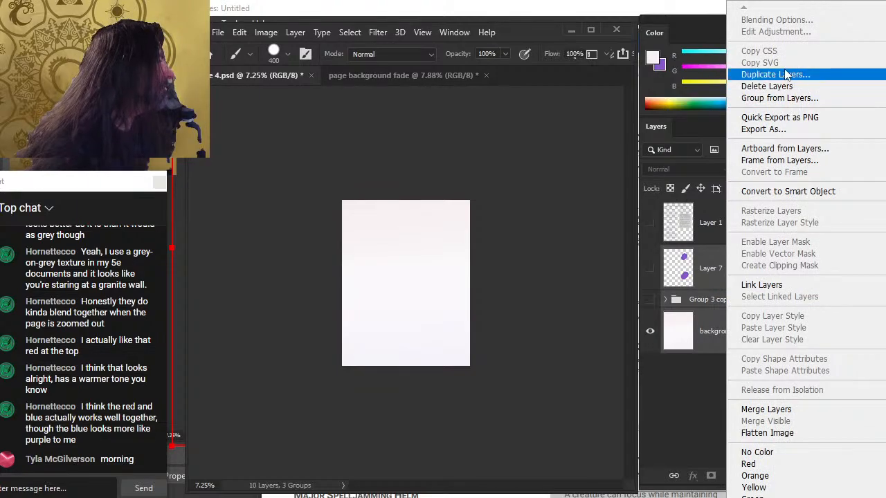
click(793, 76)
click(462, 183)
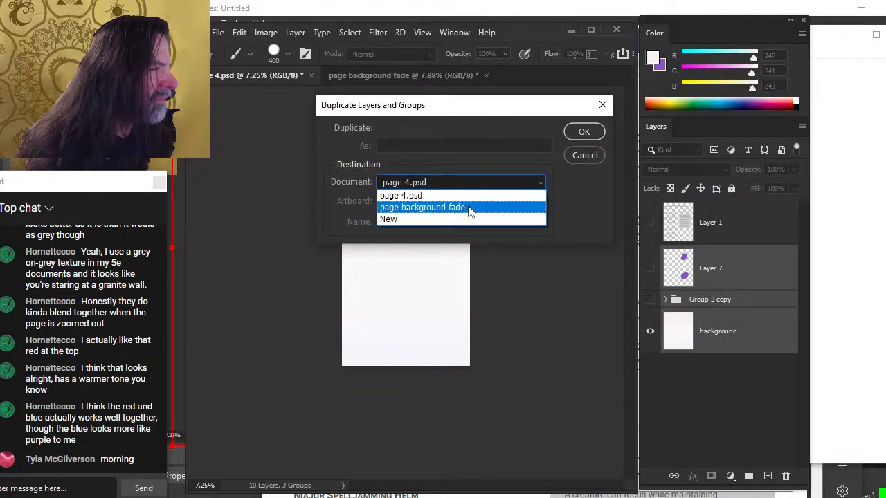
click(465, 207)
click(585, 132)
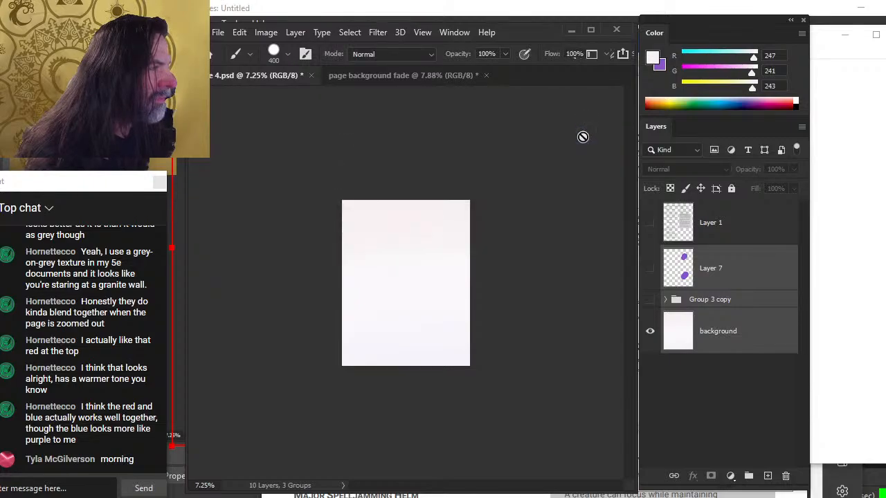
Delete the unneeded selected layers from the page background fade document
click(404, 76)
key(Delete)
key(Delete)
key(Delete)
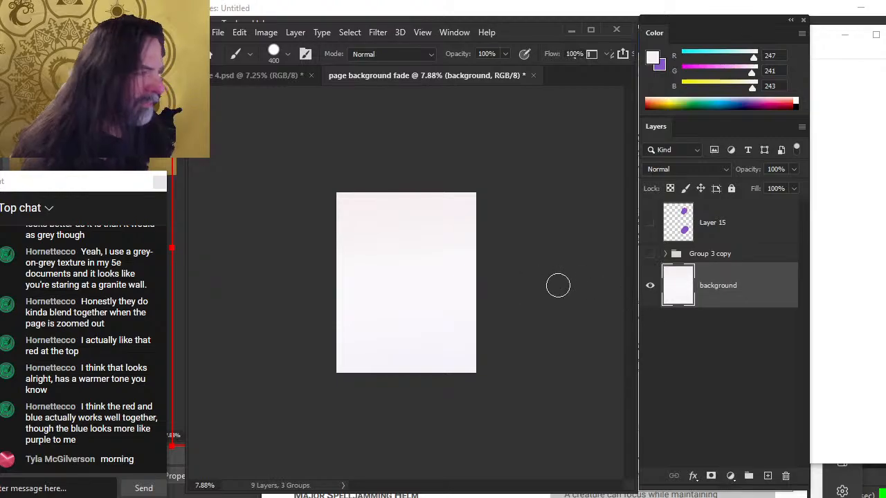
Save the document on the computer as a Photoshop file named background fade in the interior pages folder
key(ctrl+s)
click(544, 377)
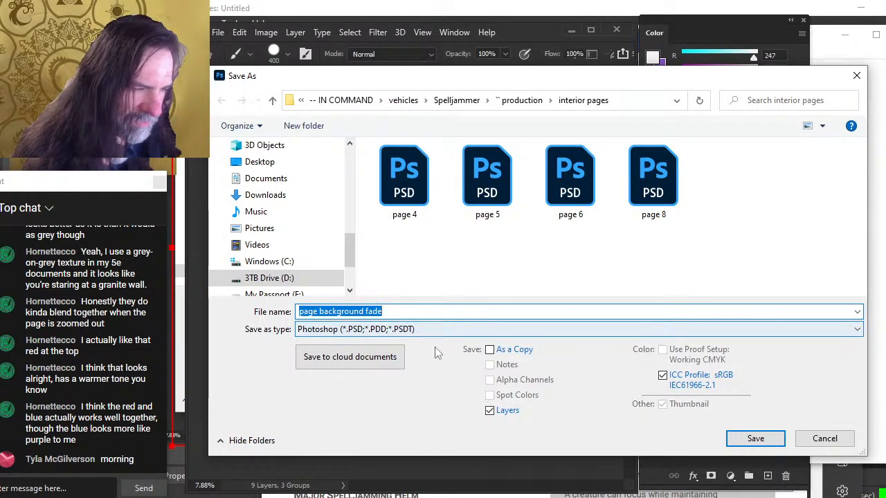
key(Home)
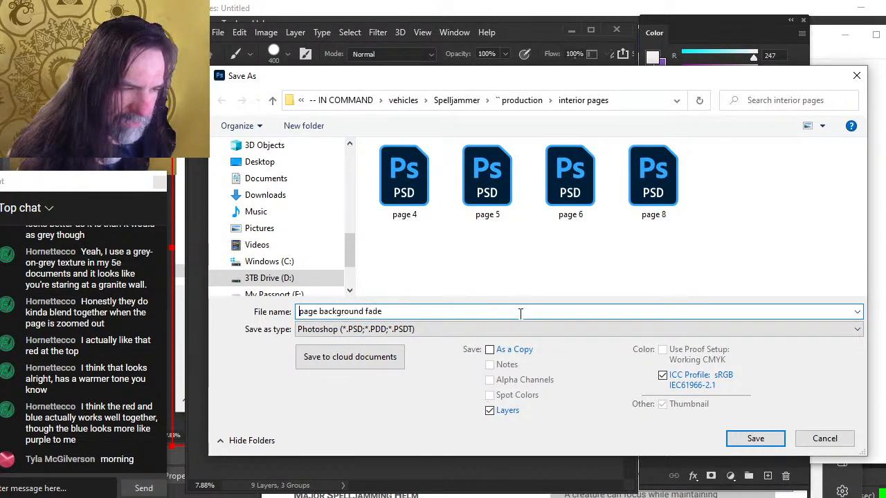
key(Delete)
key(Delete)
key(Delete)
key(Delete)
key(Delete)
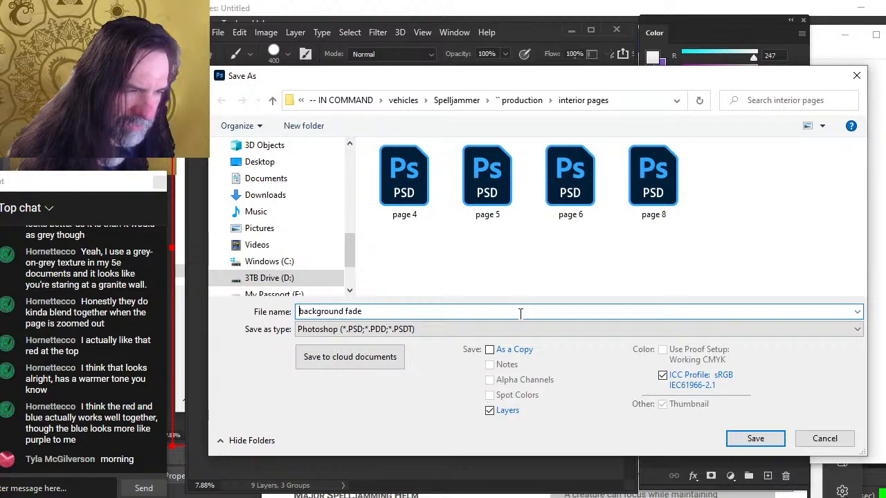
key(Return)
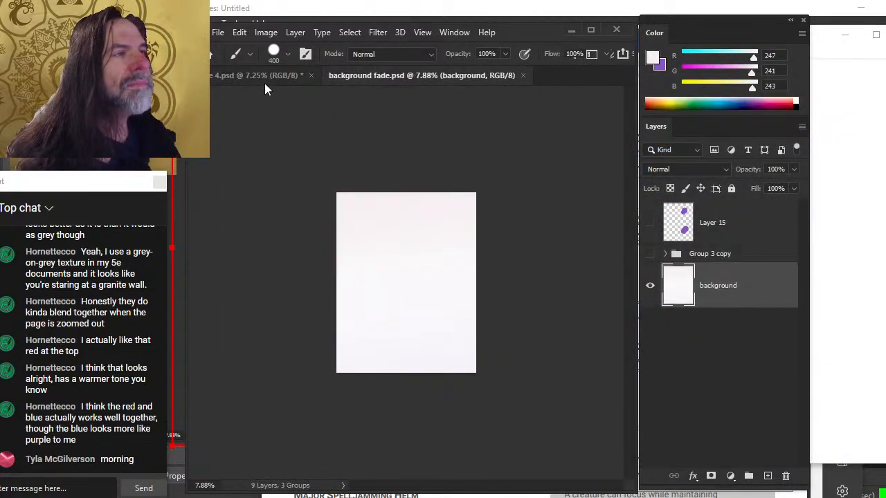
click(266, 32)
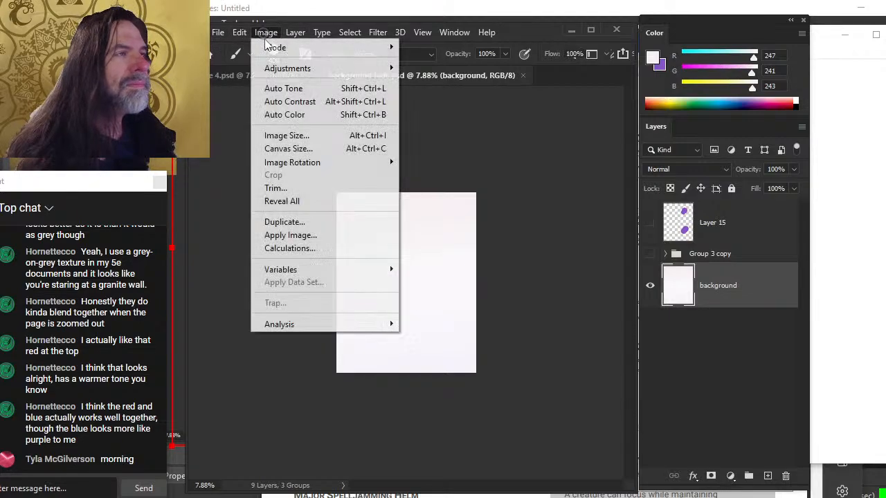
click(312, 137)
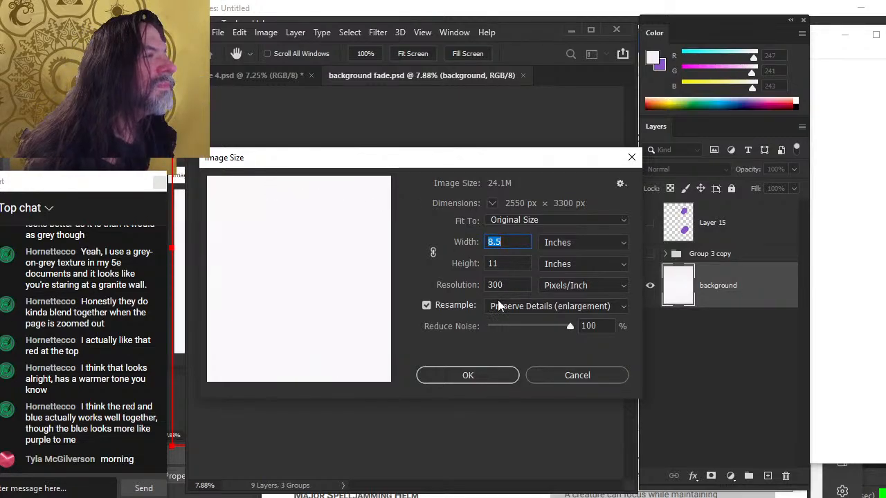
key(Escape)
Save a JPEG copy named background fade on the computer at maximum quality 12
click(218, 33)
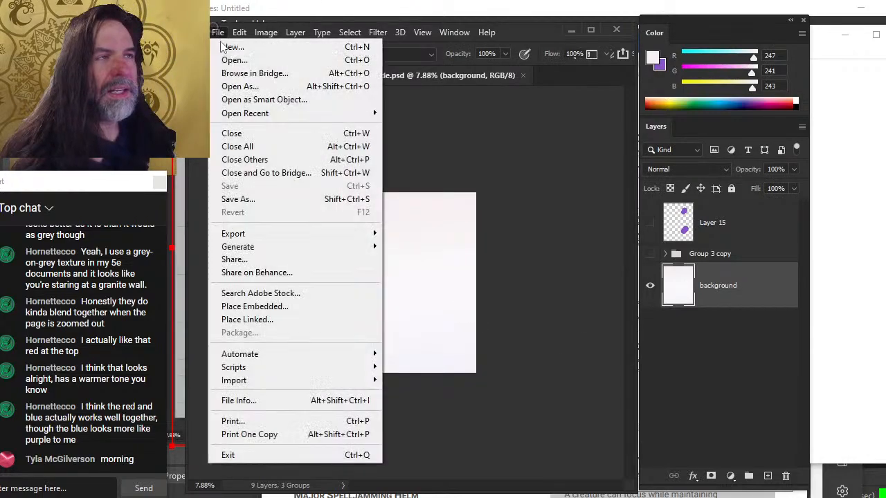
click(272, 200)
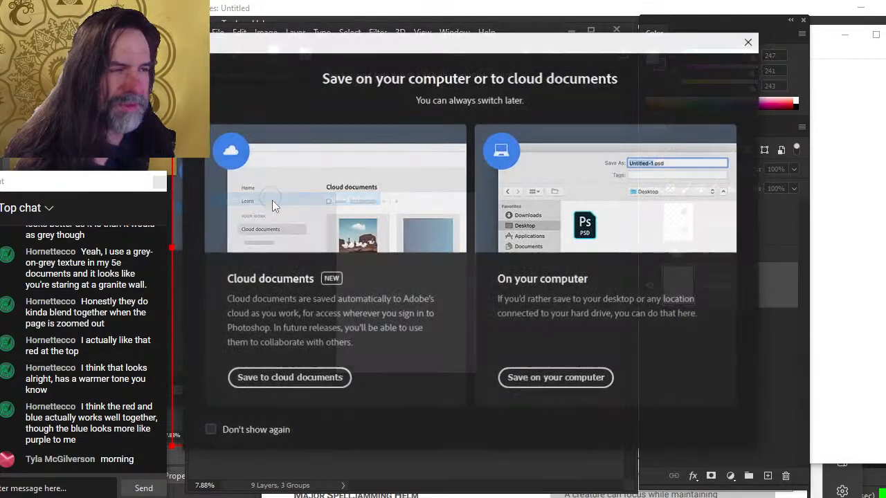
click(552, 378)
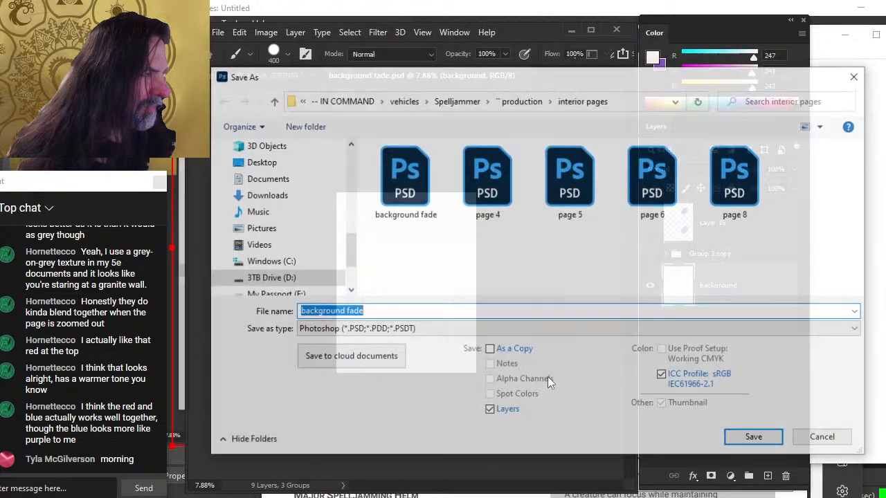
click(376, 330)
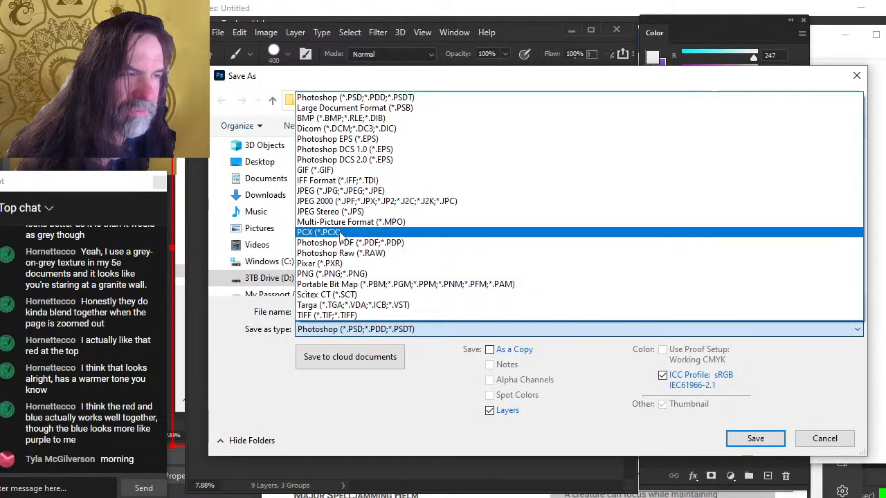
click(350, 191)
click(371, 311)
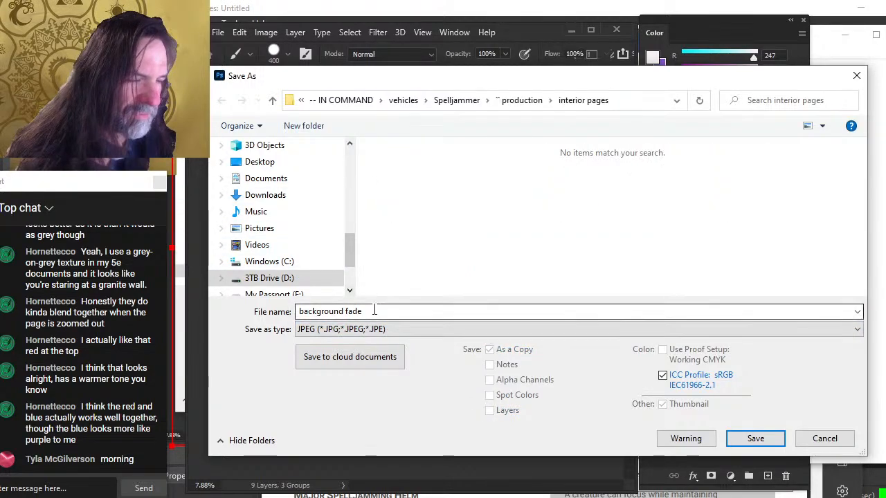
key(Return)
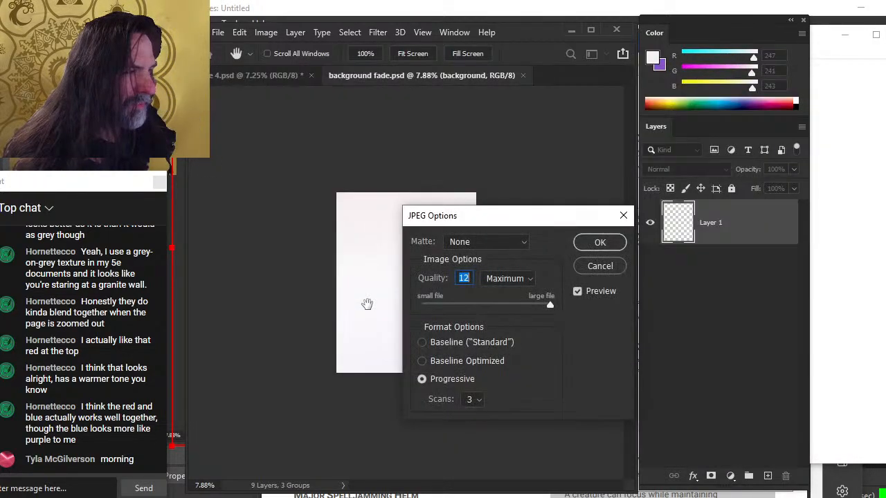
key(Return)
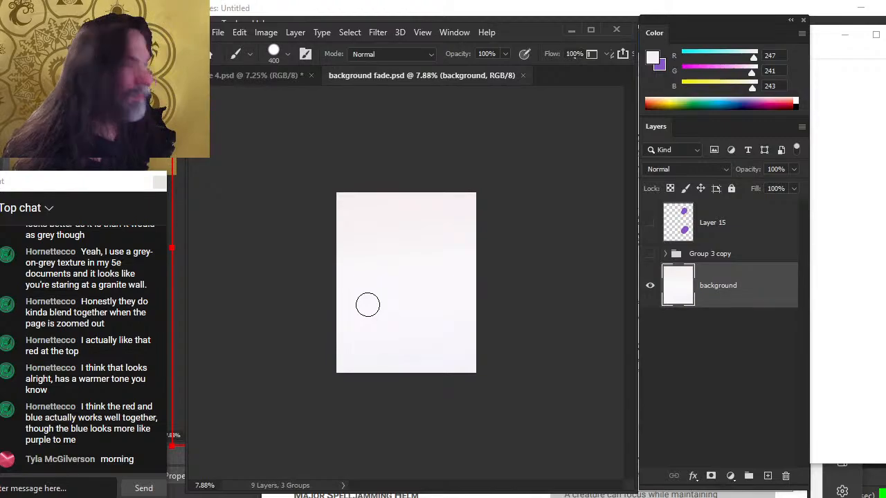
Close the background fade PSD and open the background fade JPEG from the interior pages folder
click(523, 74)
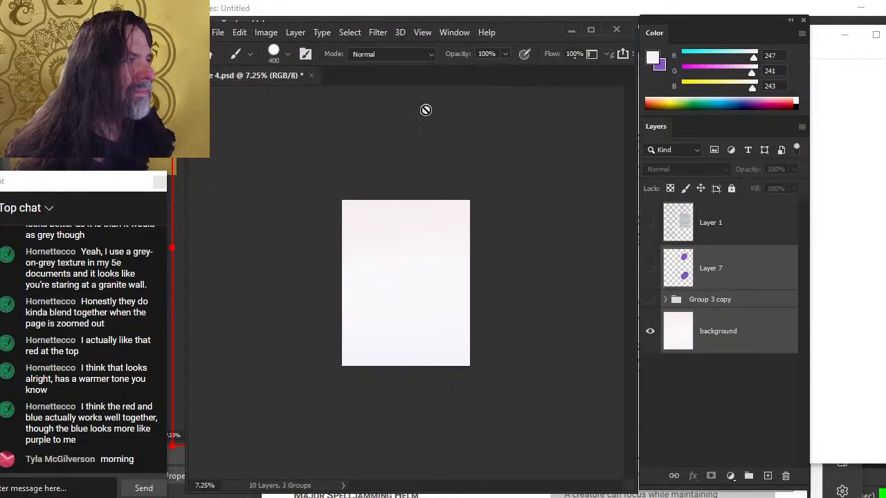
click(217, 32)
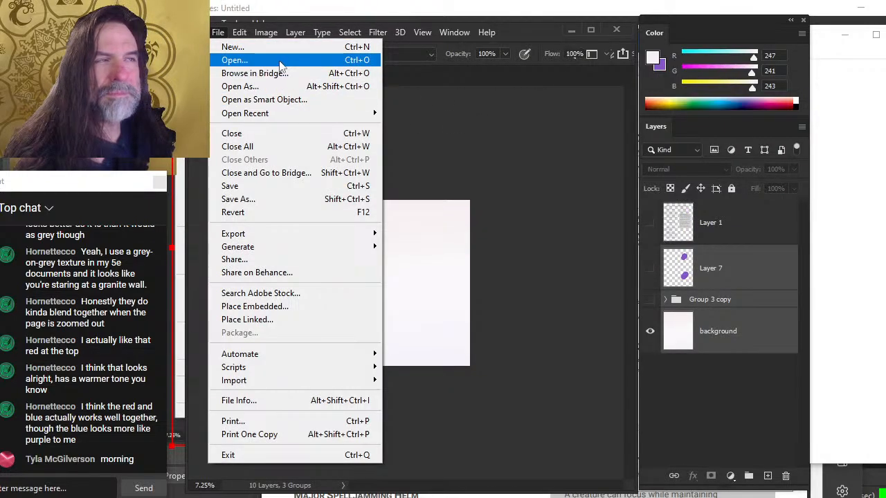
click(279, 60)
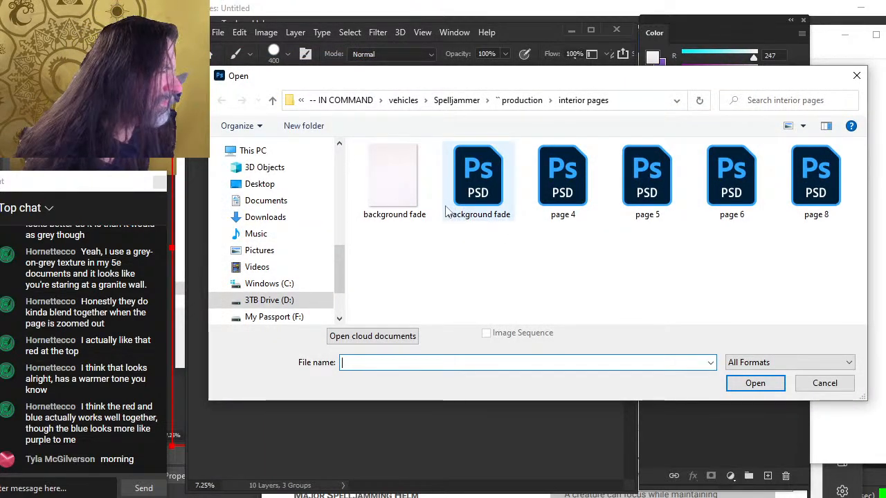
double_click(410, 201)
Resample the background fade JPEG to 150 pixels/inch resolution, save it and close it
click(264, 33)
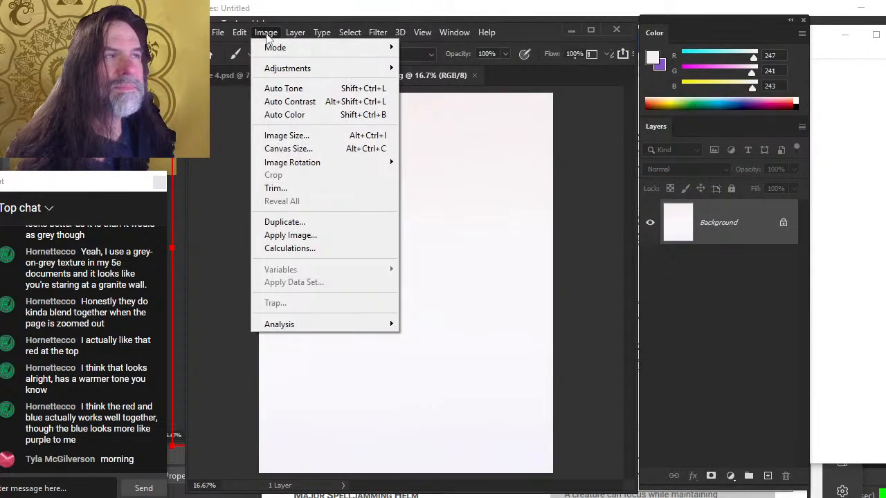
click(321, 138)
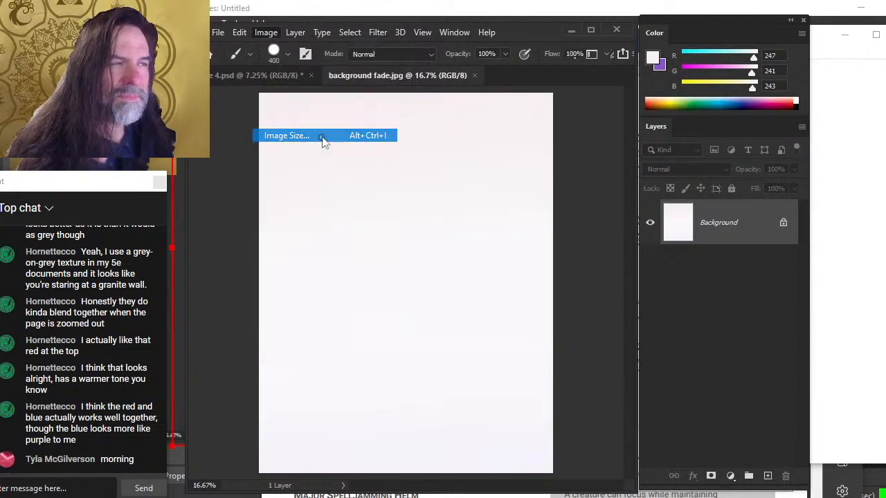
double_click(510, 286)
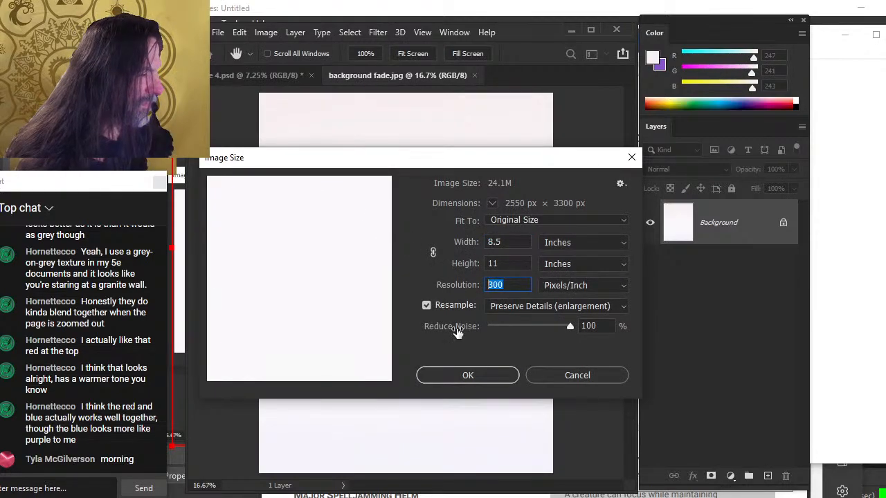
text(150)
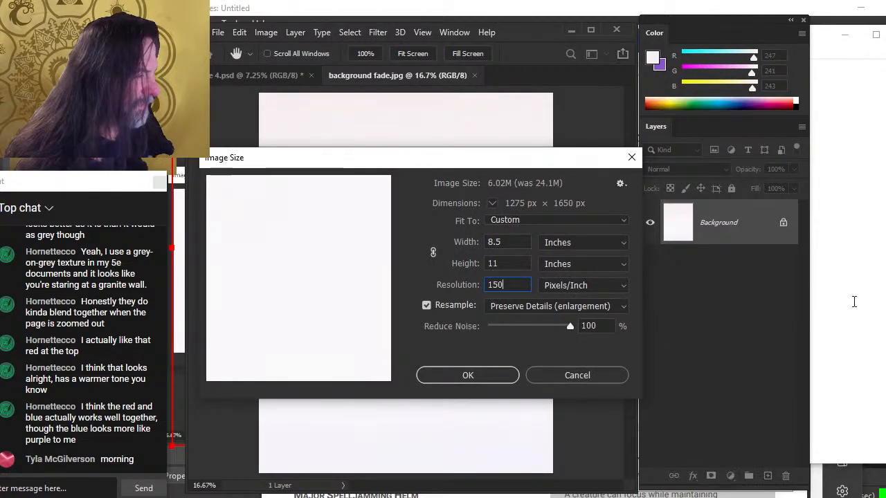
key(Return)
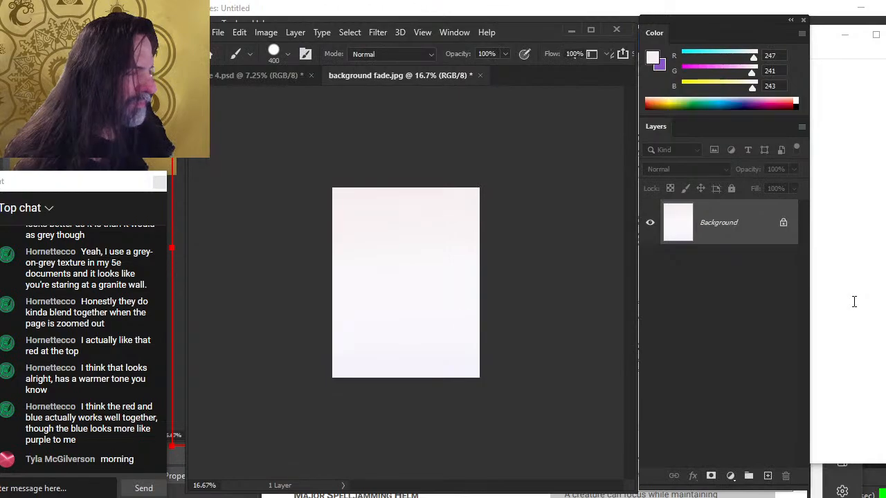
key(ctrl+s)
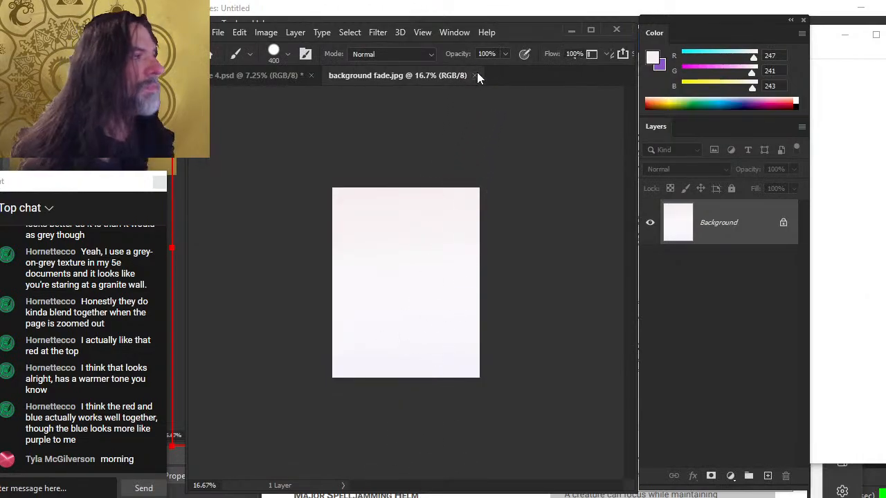
click(476, 75)
Switch to the Word layout document and browse its Design theme colours and ribbon options
key(alt+Tab)
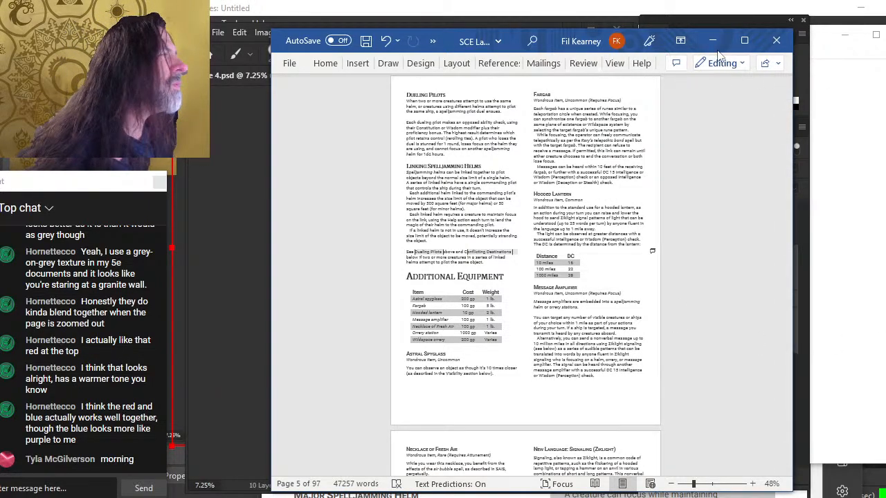
click(422, 65)
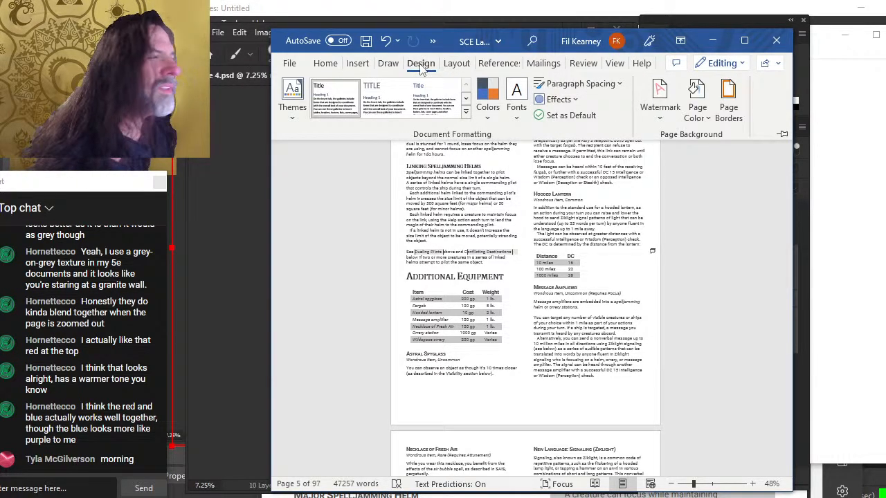
click(488, 104)
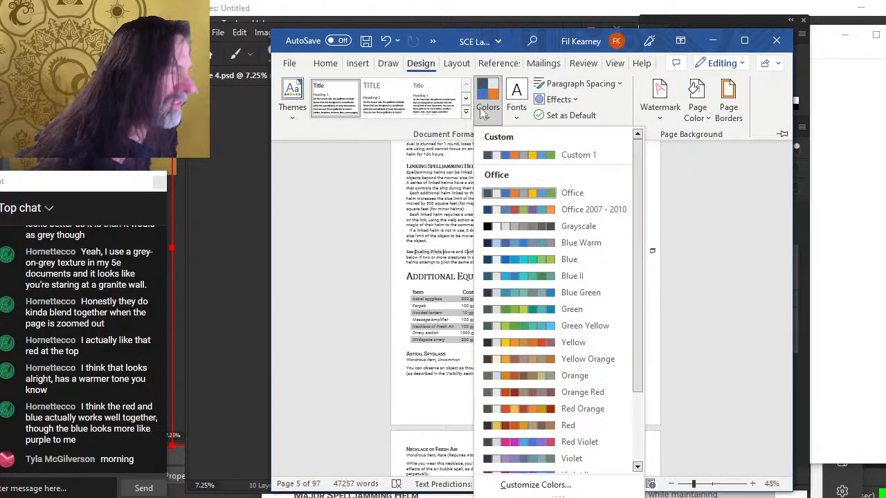
click(486, 111)
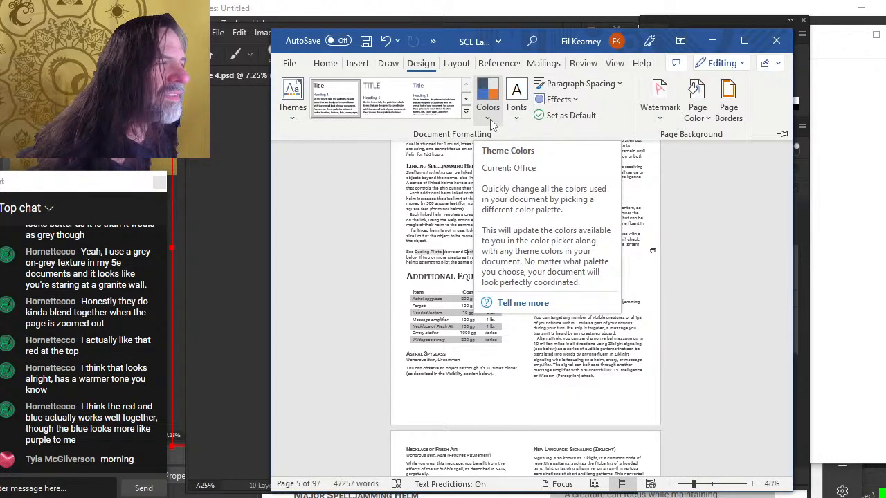
click(490, 119)
click(489, 121)
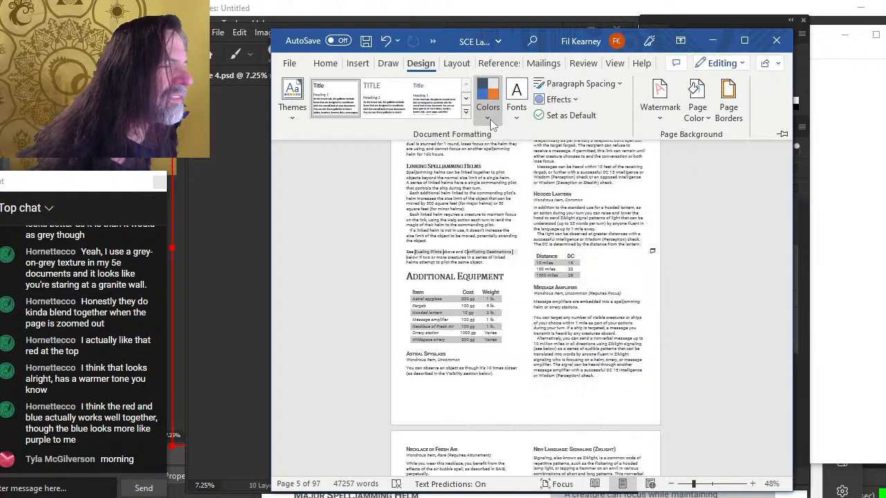
click(699, 294)
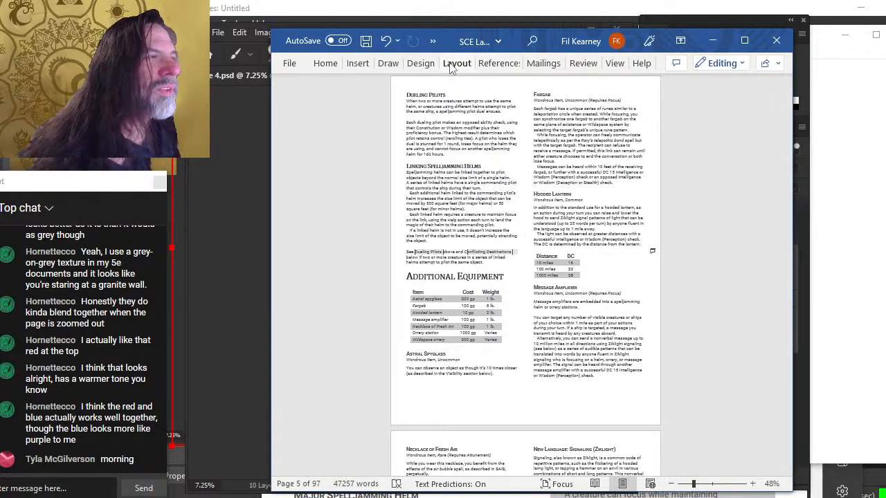
click(360, 65)
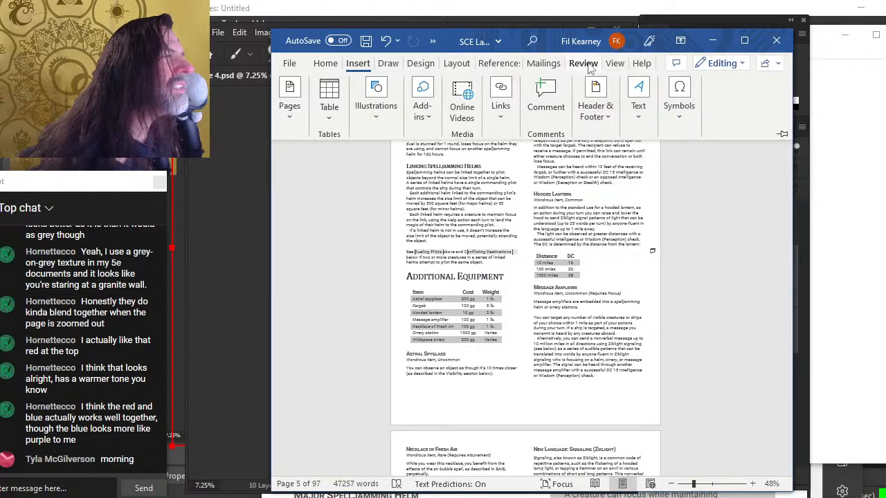
click(457, 63)
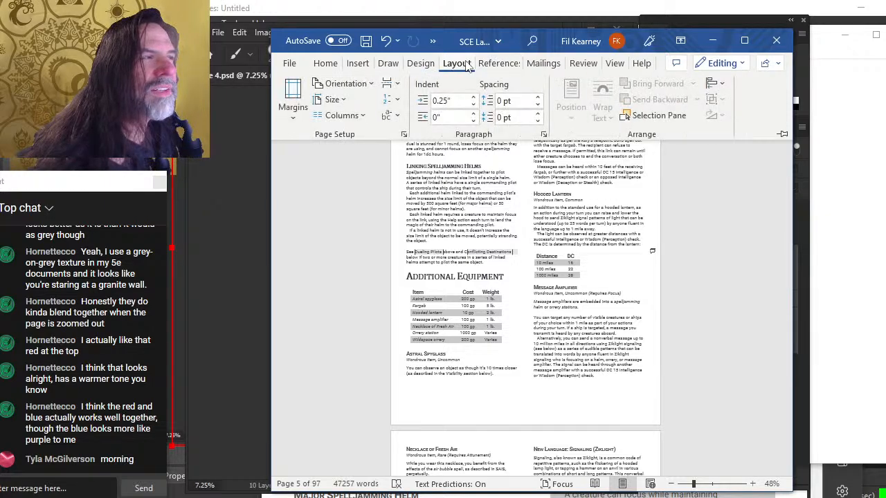
click(422, 64)
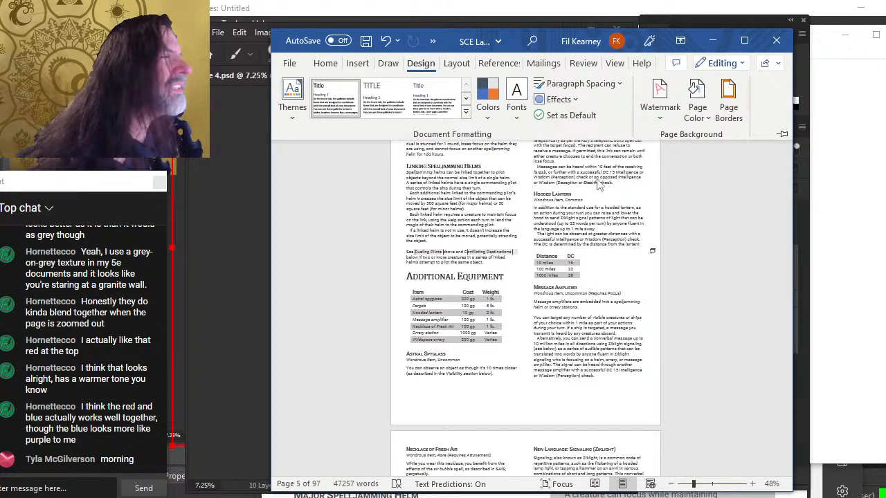
Start a custom picture watermark and select the background fade image from the production interior pages folder
click(661, 116)
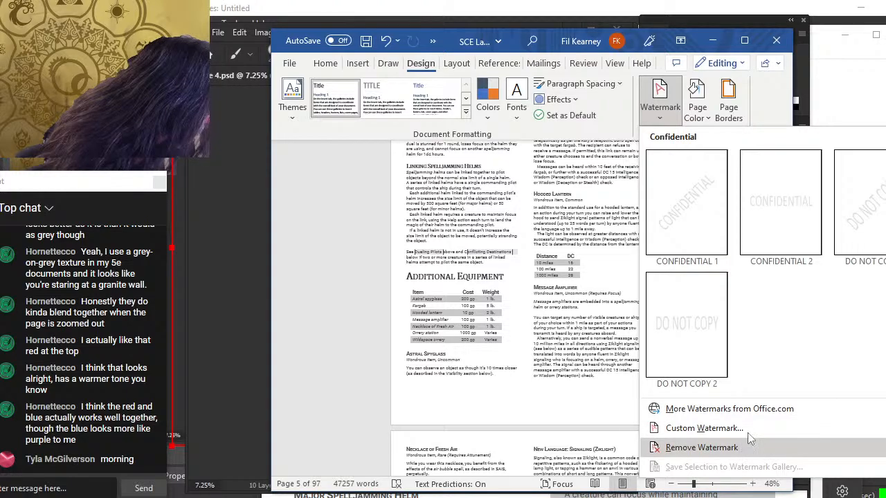
mouse_move(766, 411)
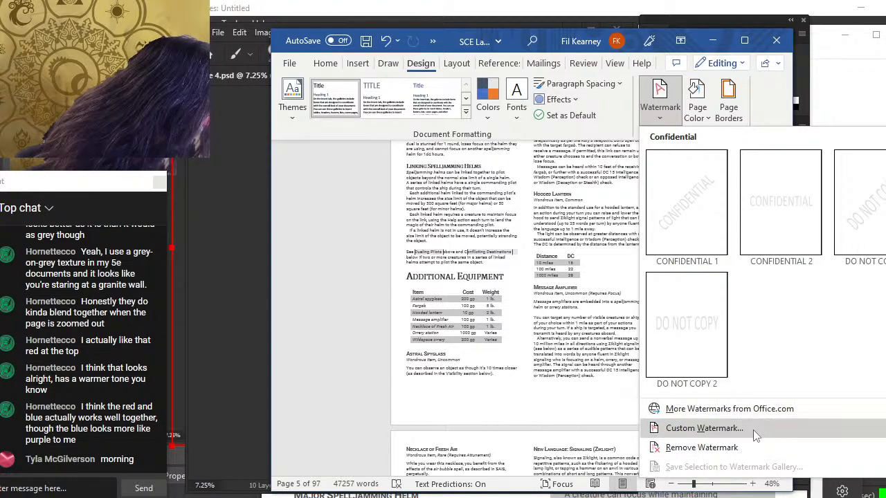
click(754, 432)
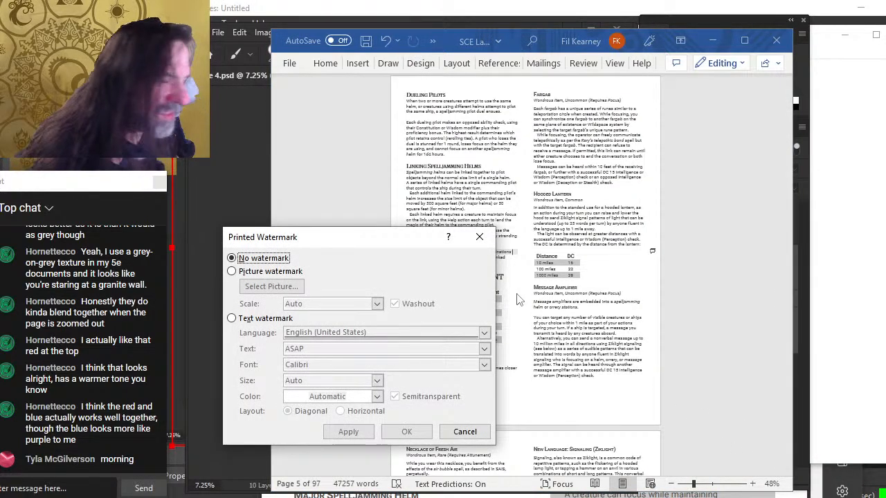
click(291, 274)
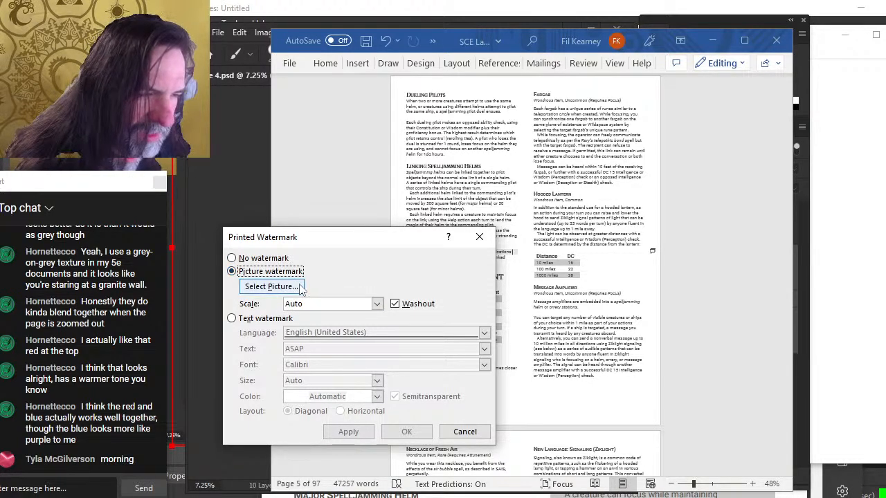
click(292, 287)
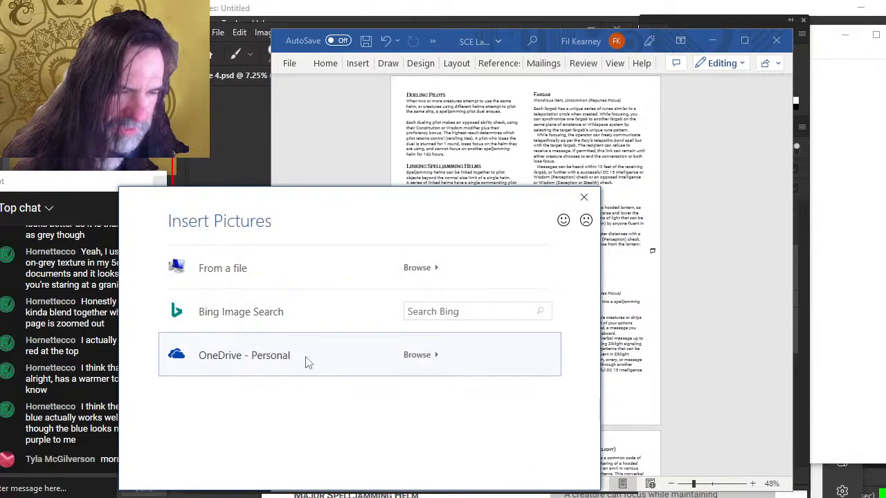
click(268, 279)
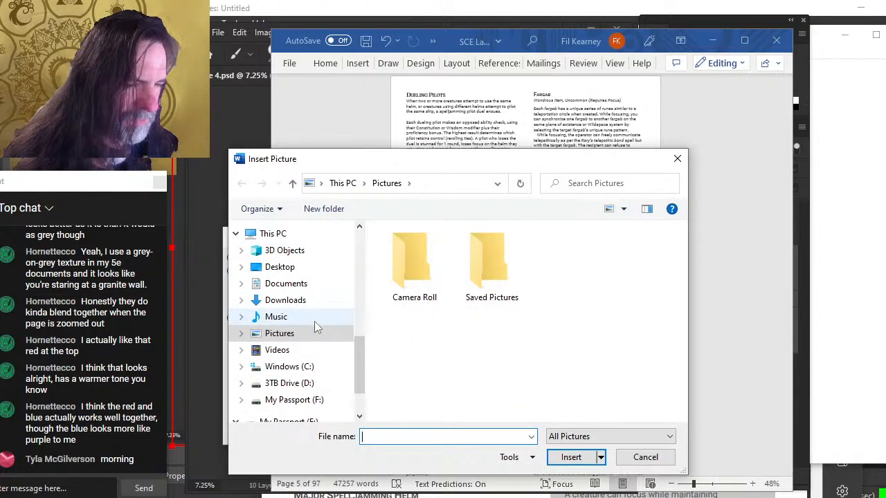
drag(360, 367, 354, 310)
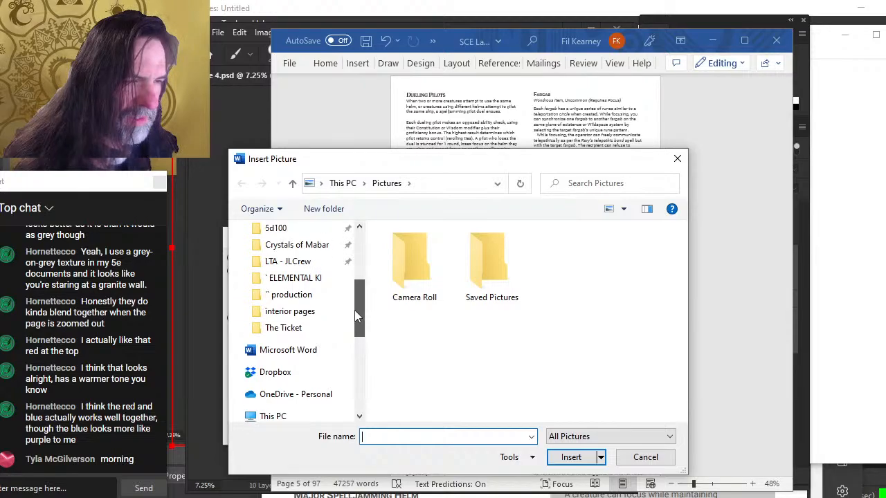
click(320, 298)
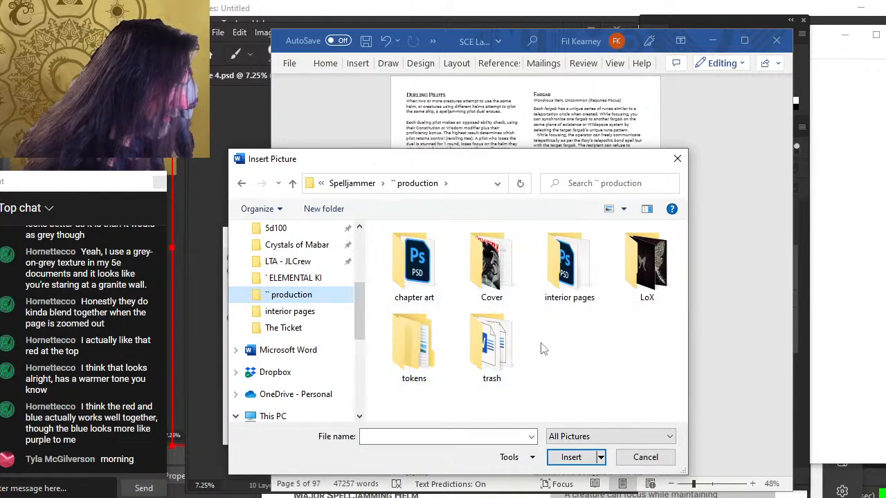
double_click(575, 277)
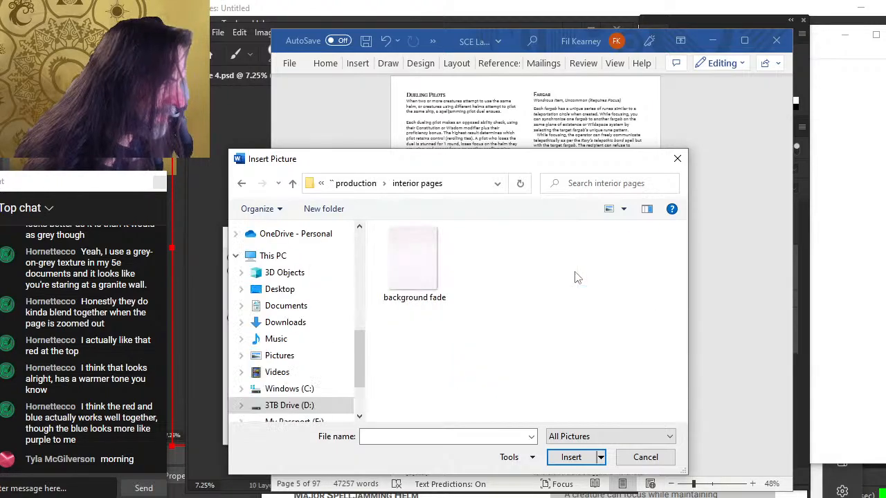
double_click(429, 276)
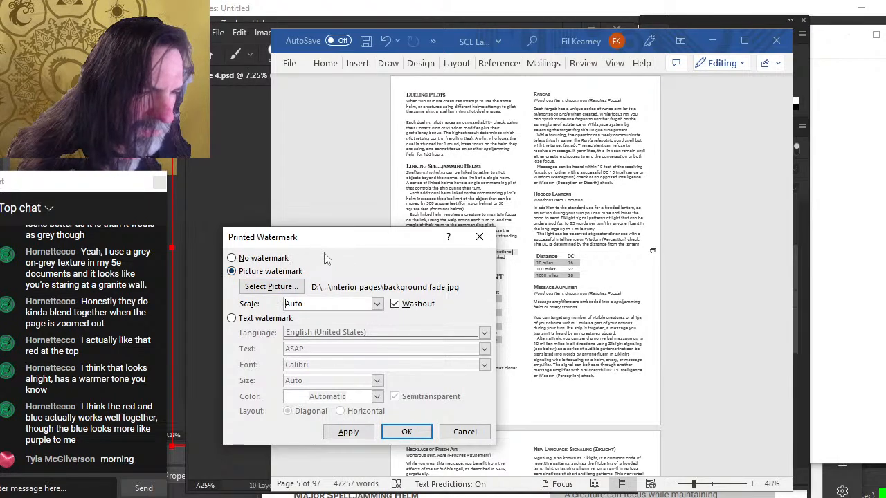
Set the picture watermark scale to 200%, turn off washout, and apply it to the document
click(377, 304)
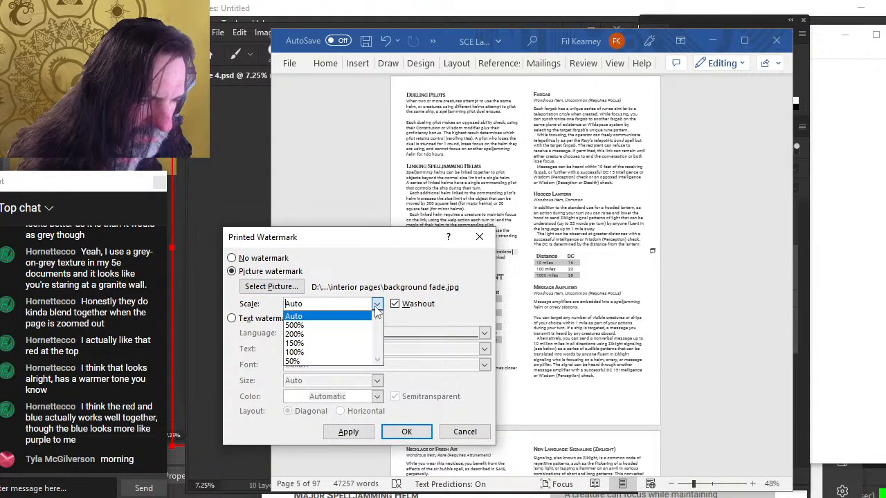
click(339, 335)
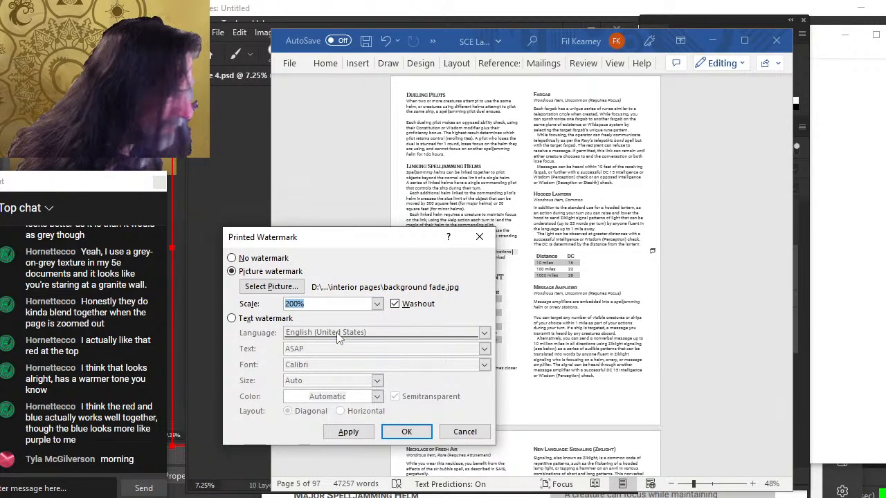
click(399, 308)
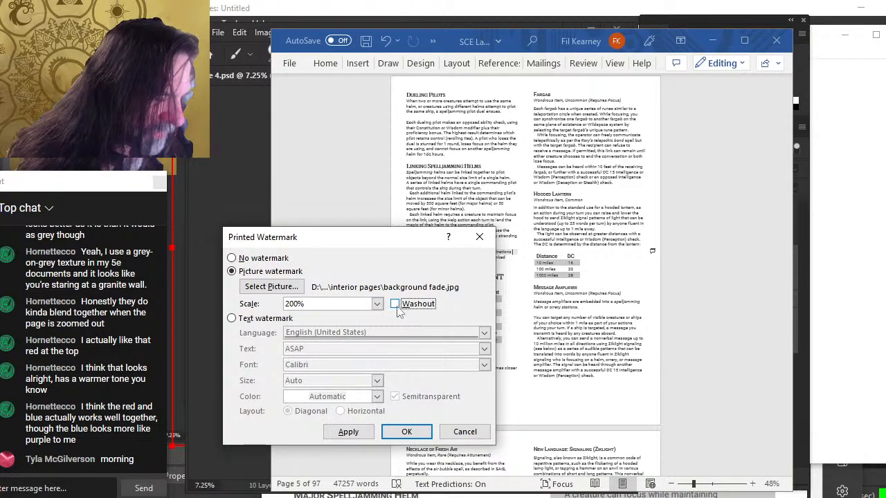
click(343, 433)
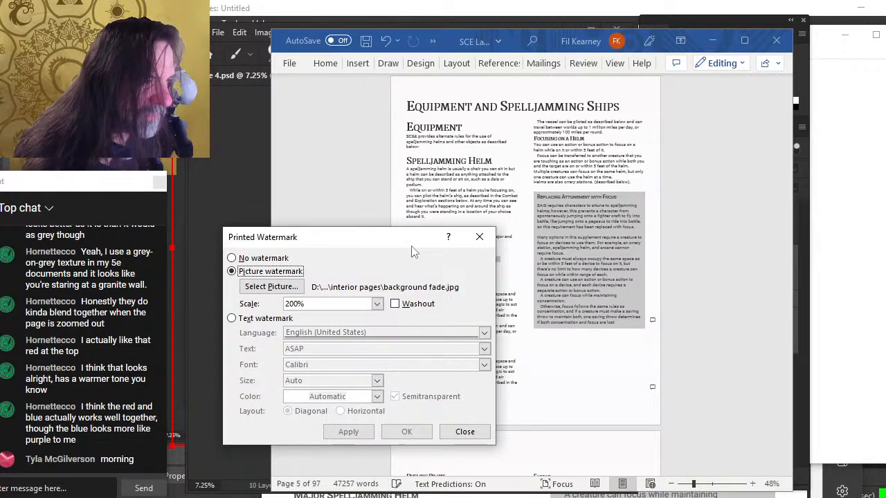
Confirm the picture watermark settings and close the watermark dialog
drag(412, 252, 251, 194)
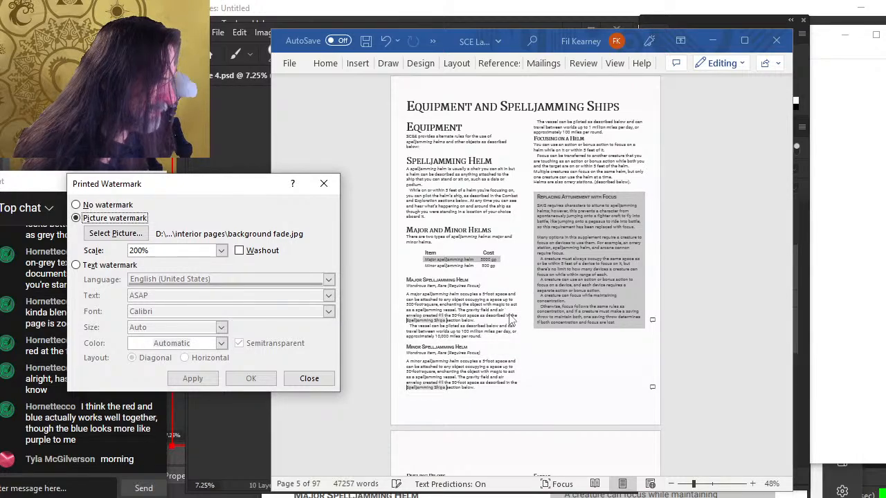
click(89, 268)
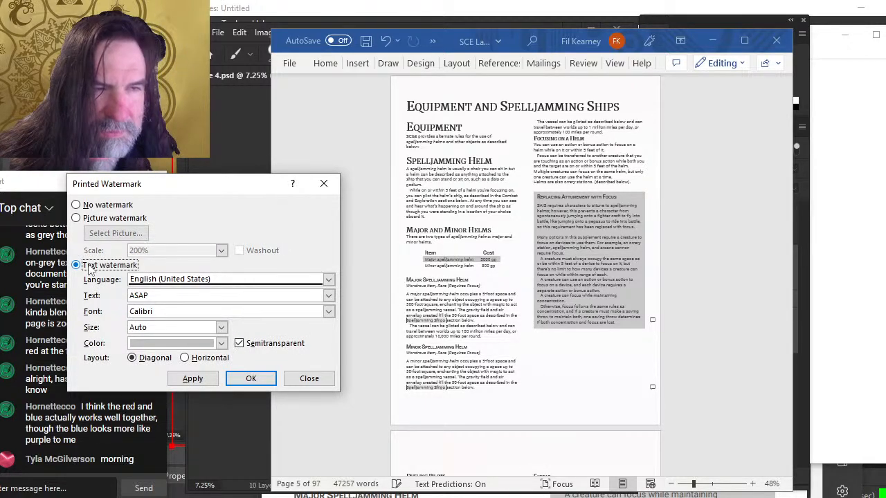
click(76, 219)
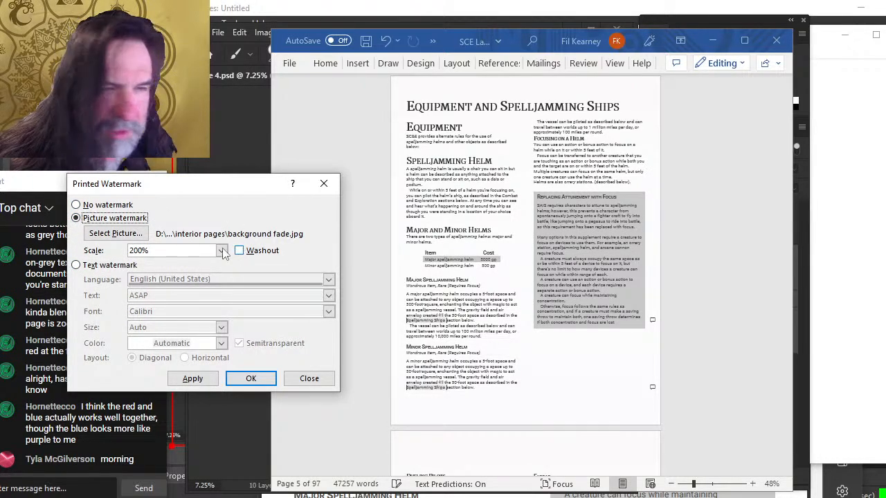
click(250, 379)
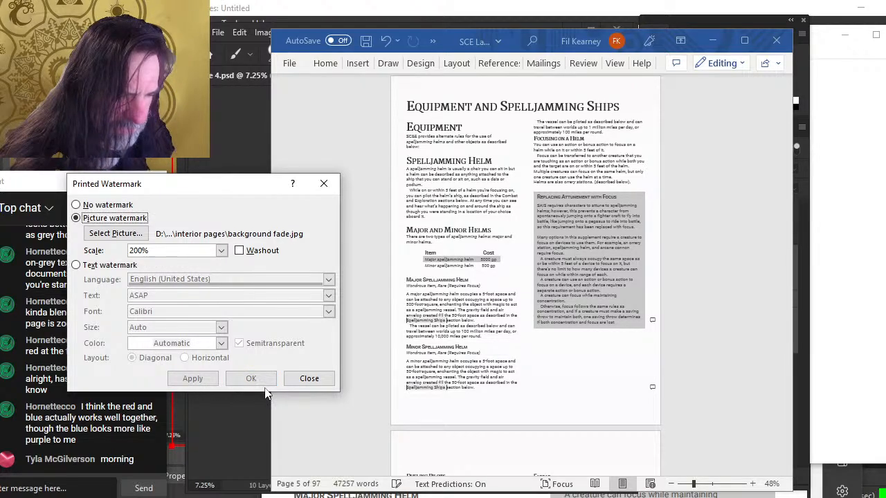
click(323, 185)
Examine the background watermark across the document's pages
scroll(546, 284, down, 2)
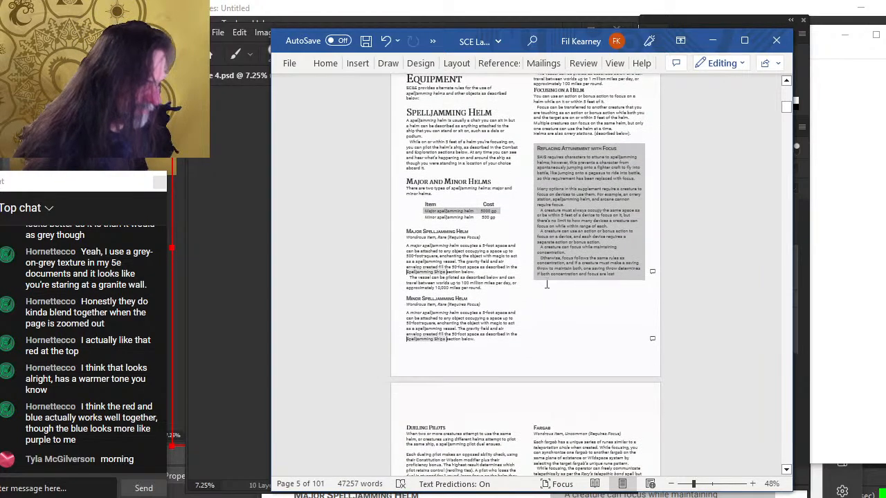
scroll(626, 302, up, 6)
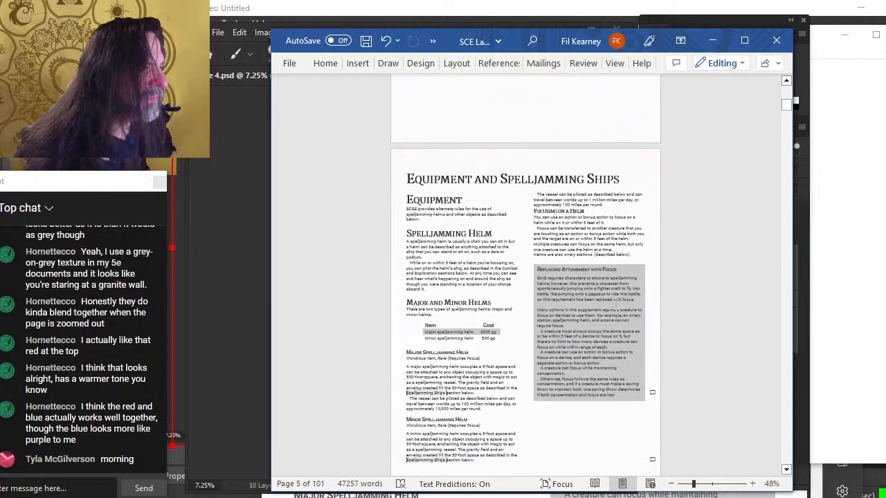
scroll(574, 290, up, 15)
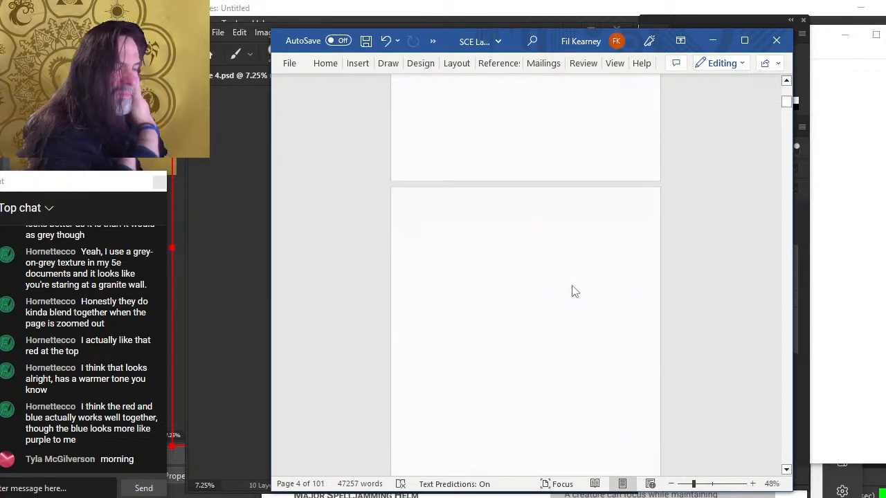
scroll(573, 286, up, 5)
scroll(574, 290, down, 17)
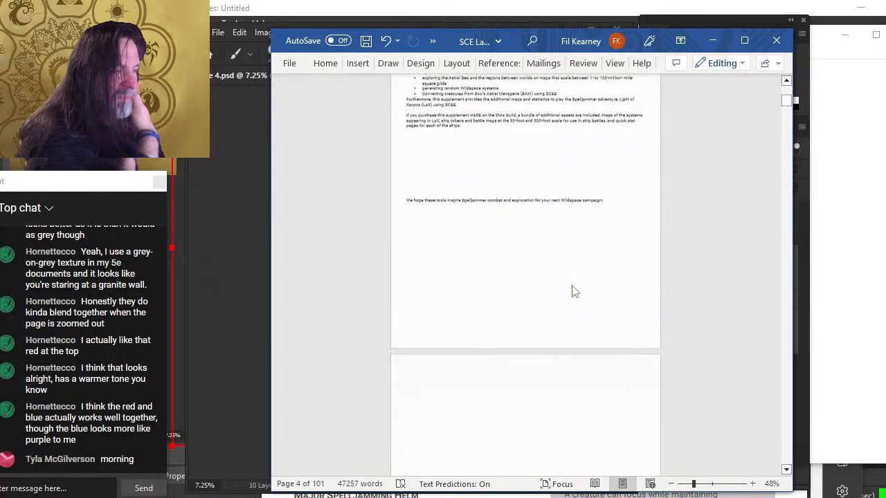
scroll(560, 290, down, 18)
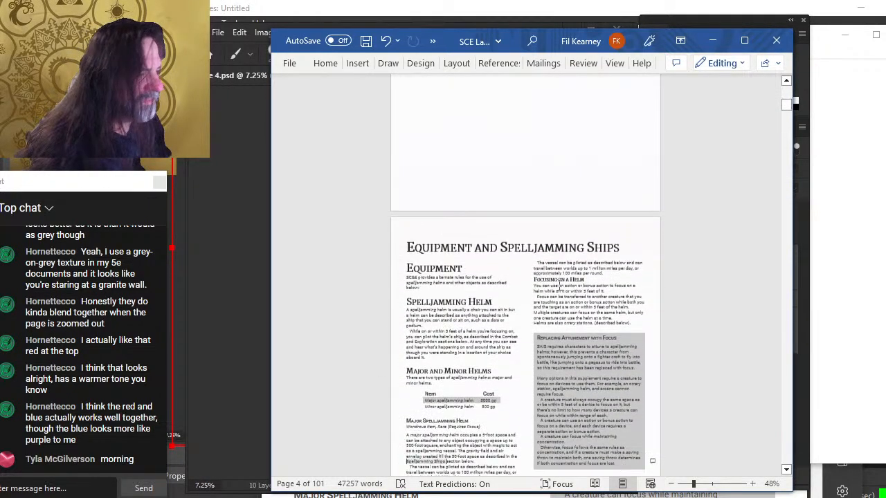
scroll(560, 291, down, 9)
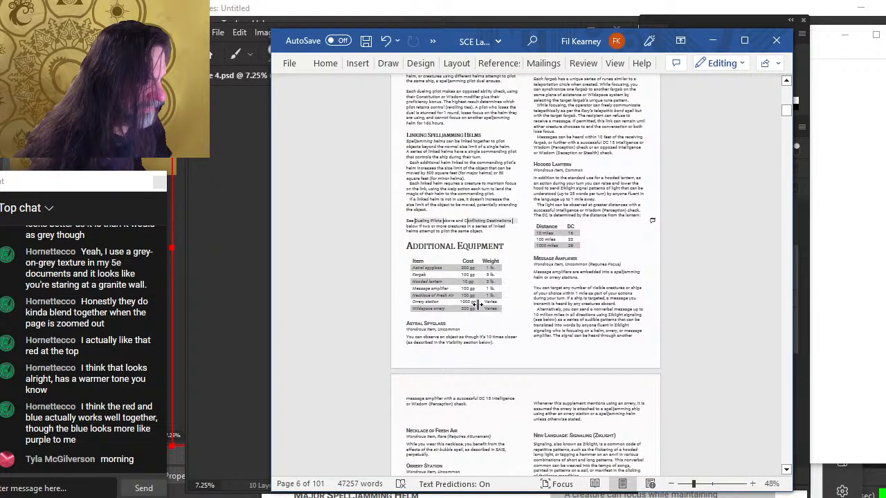
scroll(560, 289, down, 10)
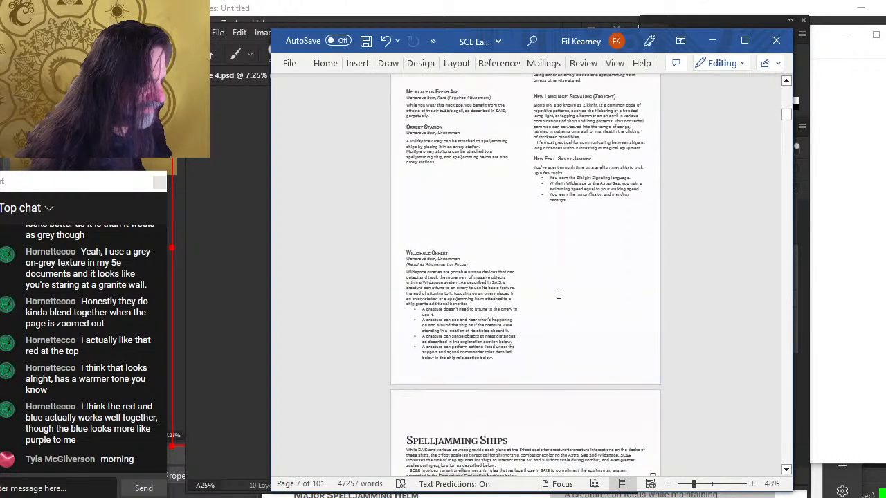
scroll(558, 293, down, 1)
scroll(552, 328, down, 4)
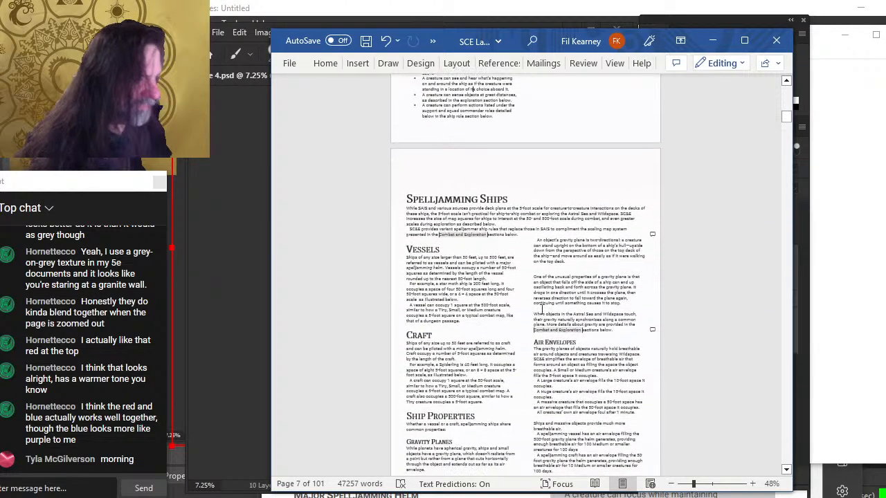
scroll(534, 332, up, 5)
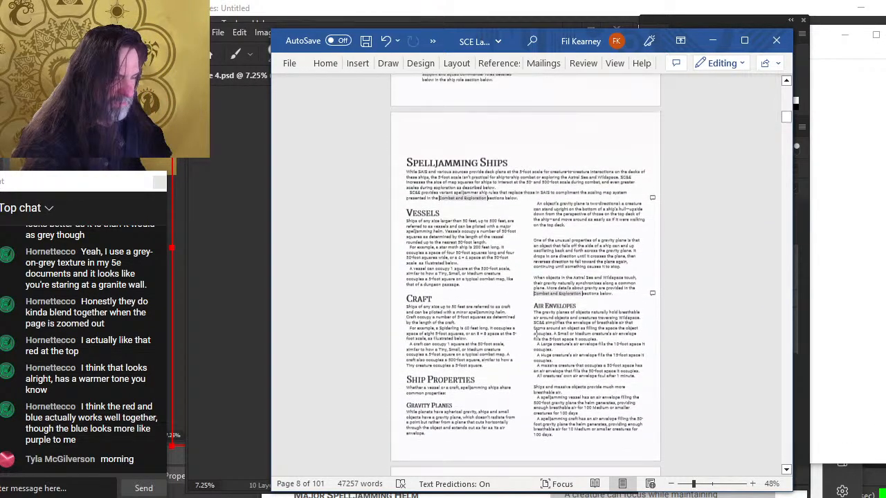
scroll(453, 350, up, 3)
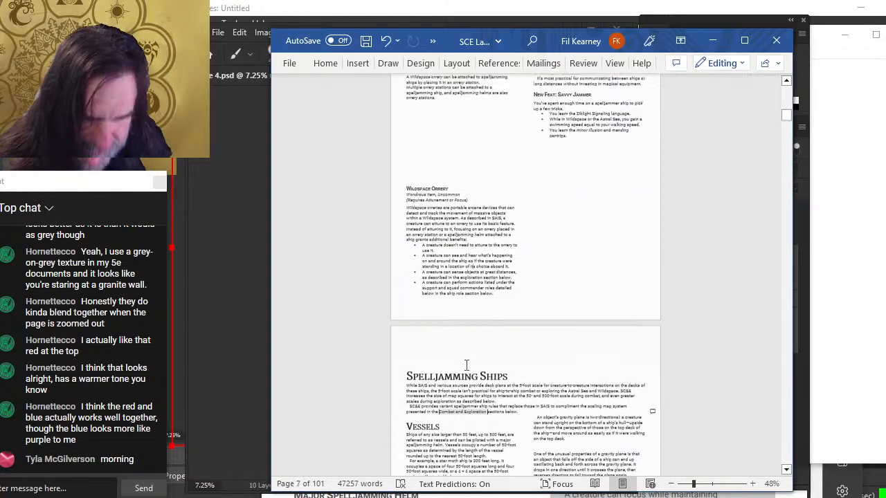
scroll(467, 365, up, 15)
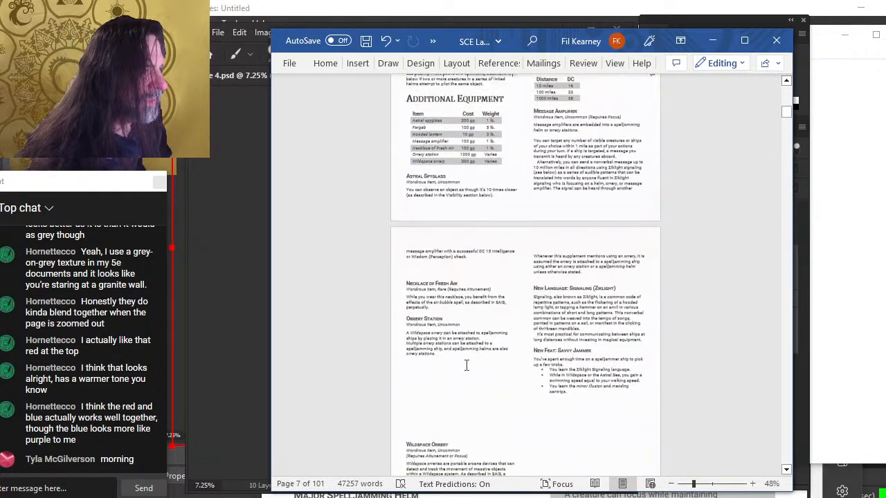
scroll(486, 377, up, 2)
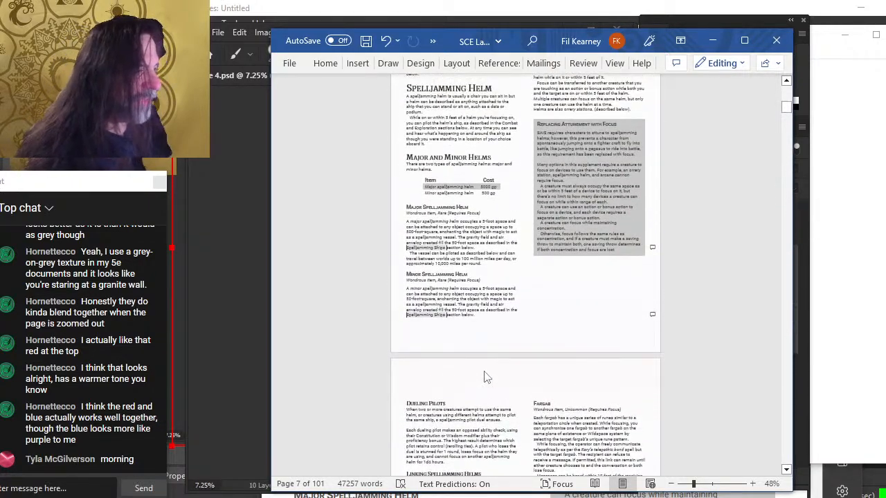
scroll(511, 101, up, 3)
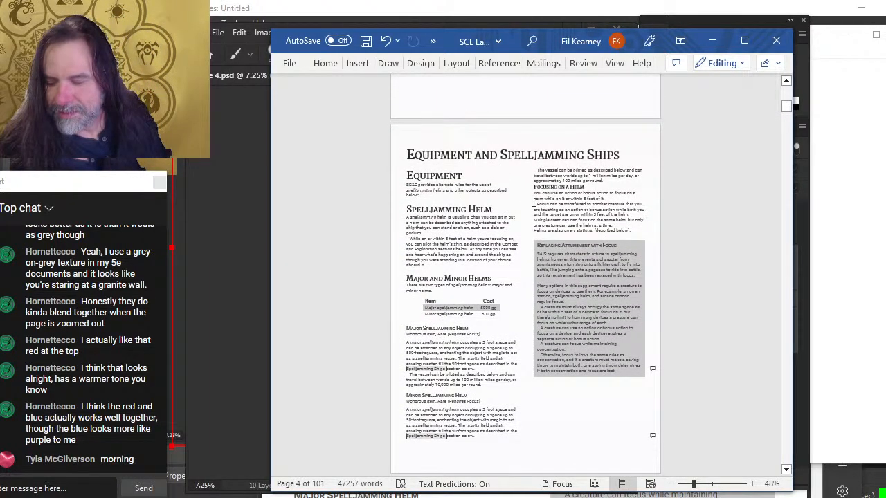
scroll(532, 218, up, 4)
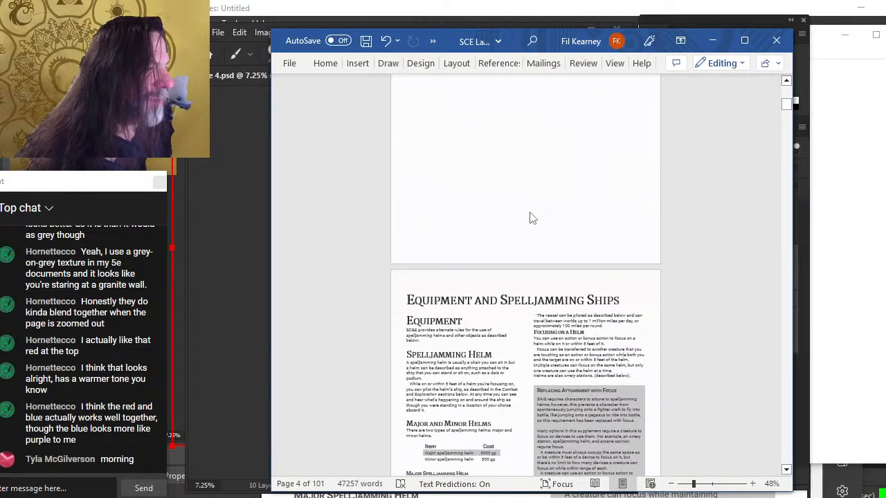
scroll(533, 207, up, 8)
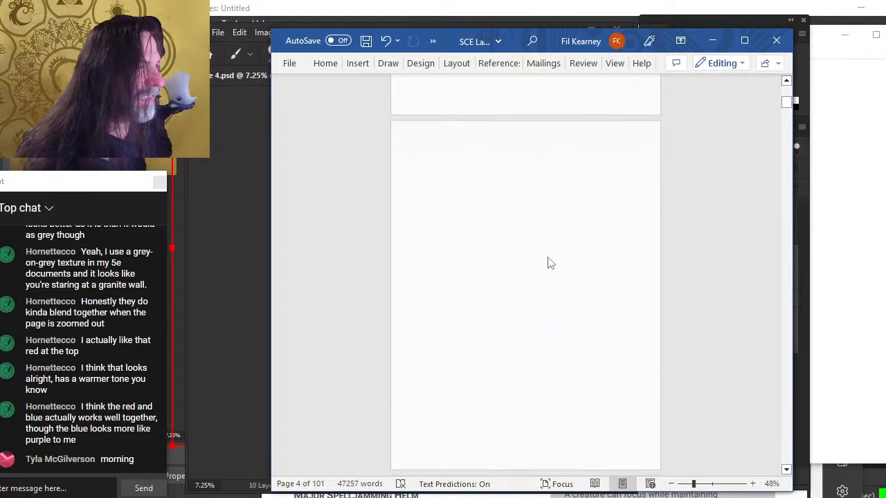
scroll(547, 263, up, 5)
scroll(548, 265, down, 6)
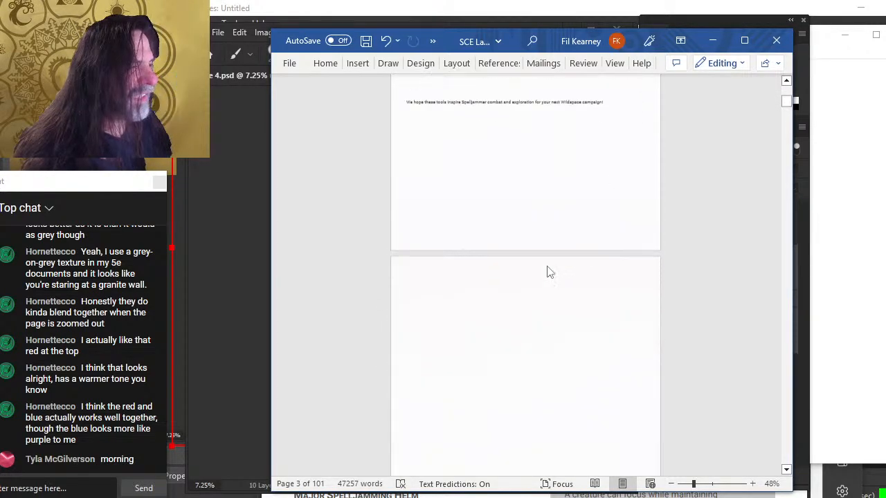
scroll(547, 274, down, 10)
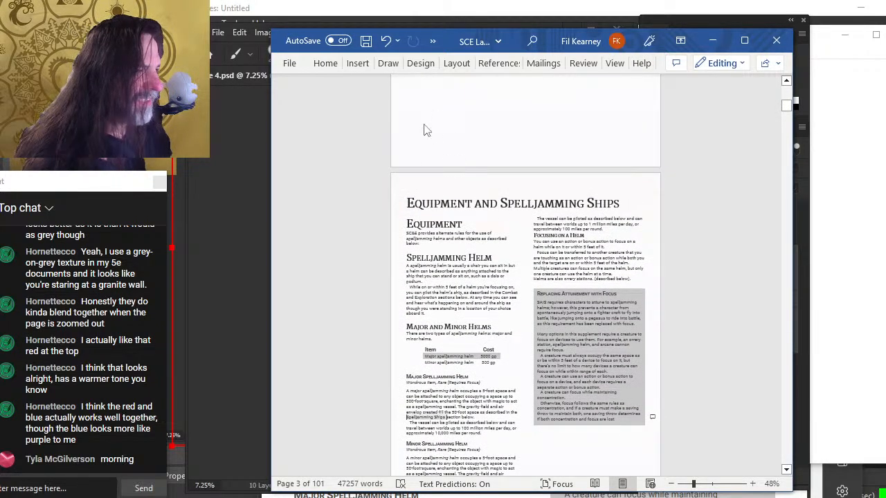
Review the watermark background on the title, contents and equipment chapter pages
scroll(469, 200, up, 3)
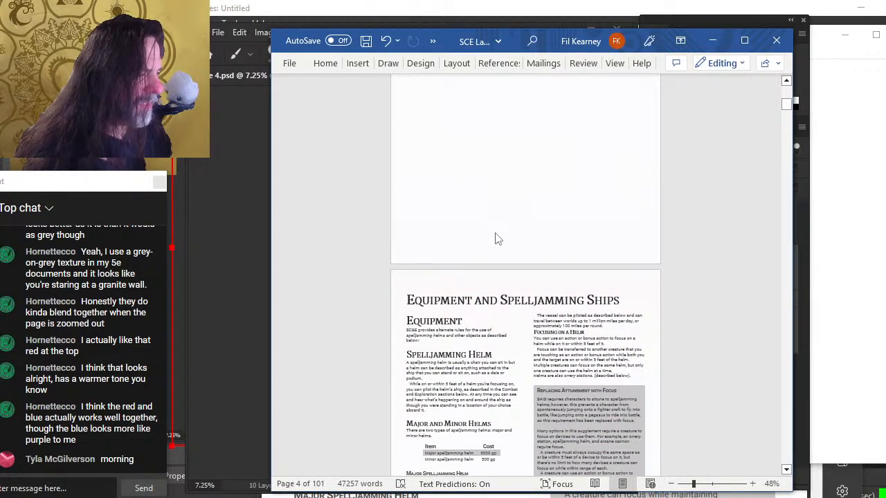
scroll(496, 239, up, 6)
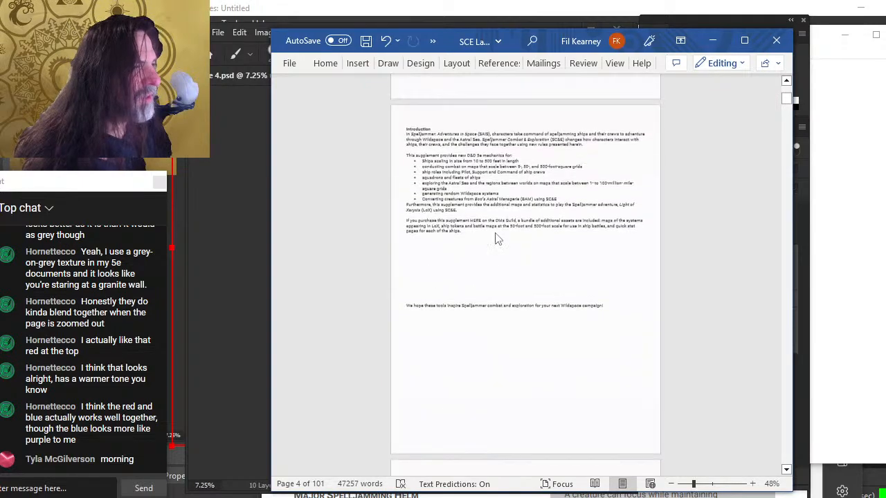
scroll(496, 238, up, 19)
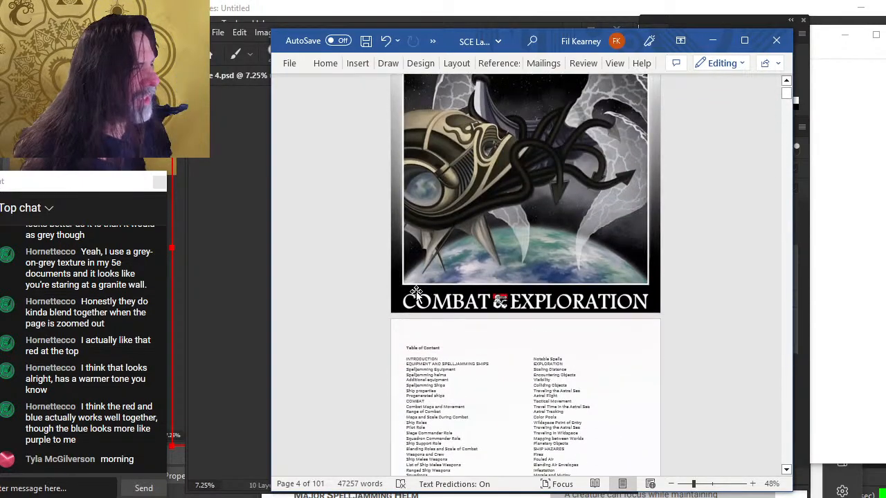
scroll(418, 301, down, 11)
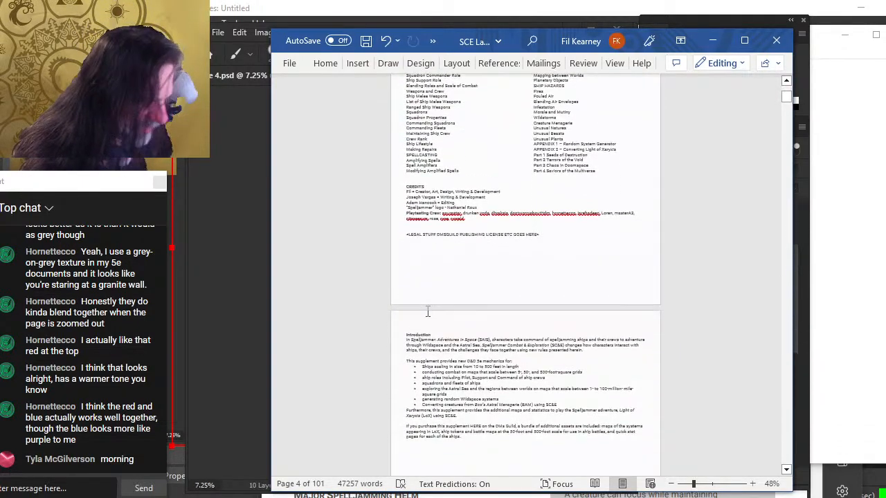
scroll(428, 312, down, 18)
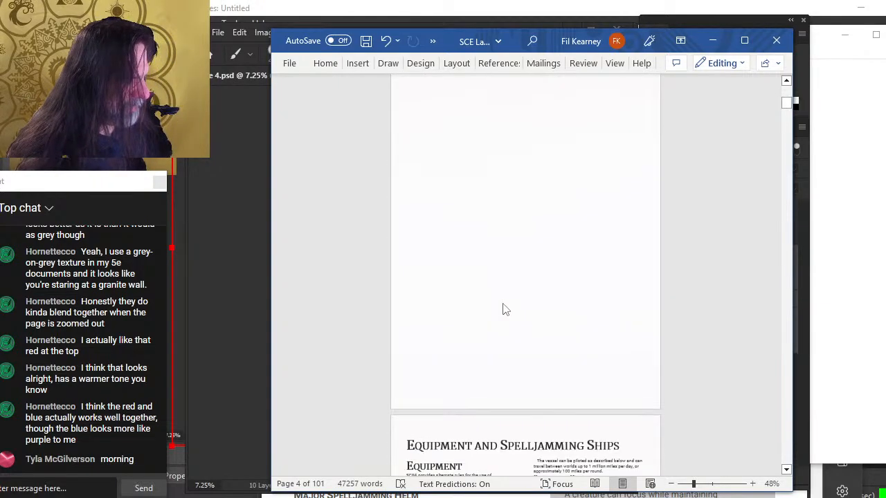
scroll(504, 309, down, 14)
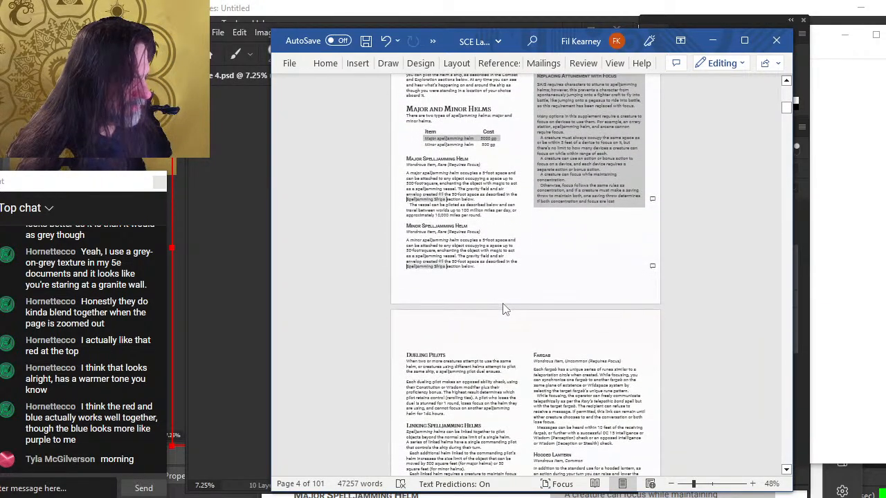
scroll(504, 310, up, 5)
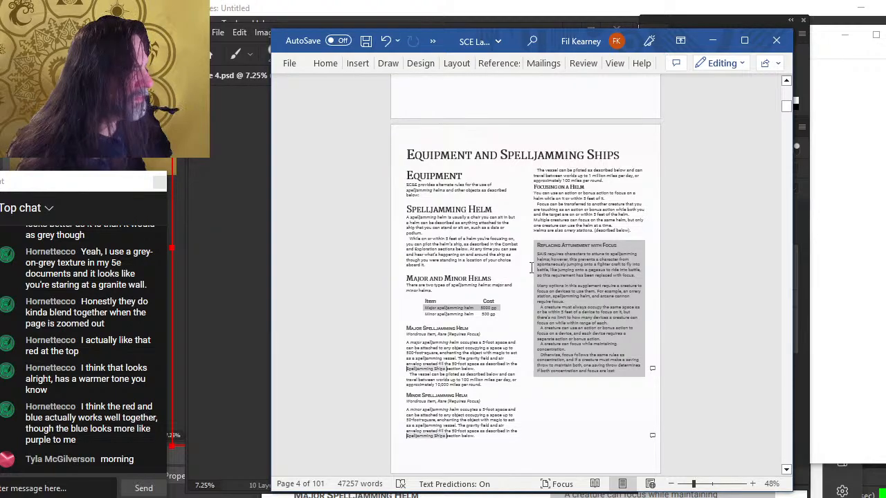
scroll(570, 366, down, 1)
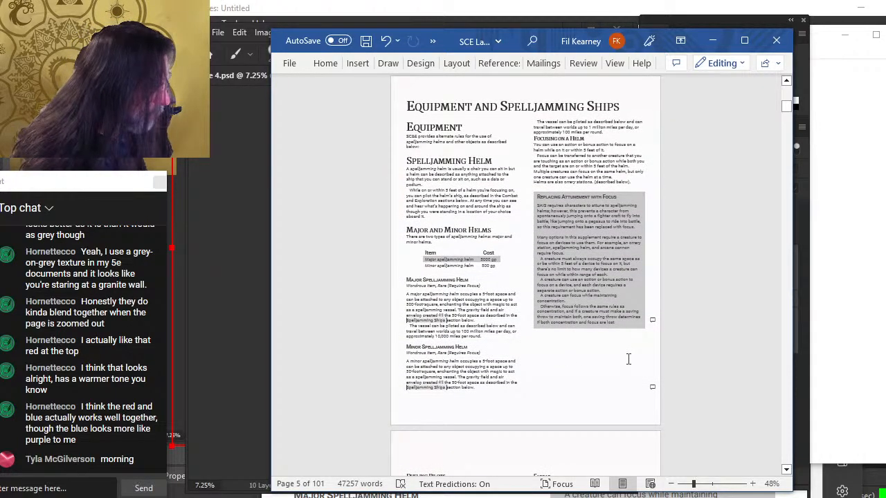
Undo the last three changes made in the document
key(ctrl+z)
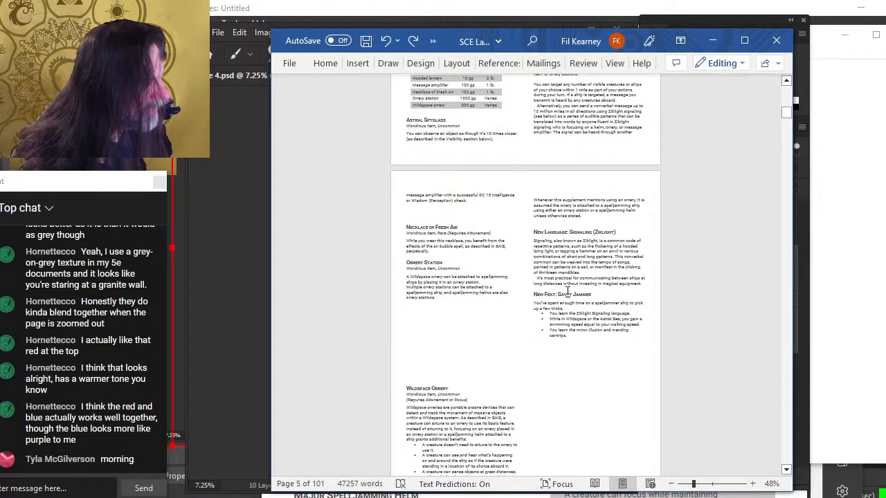
scroll(568, 290, up, 10)
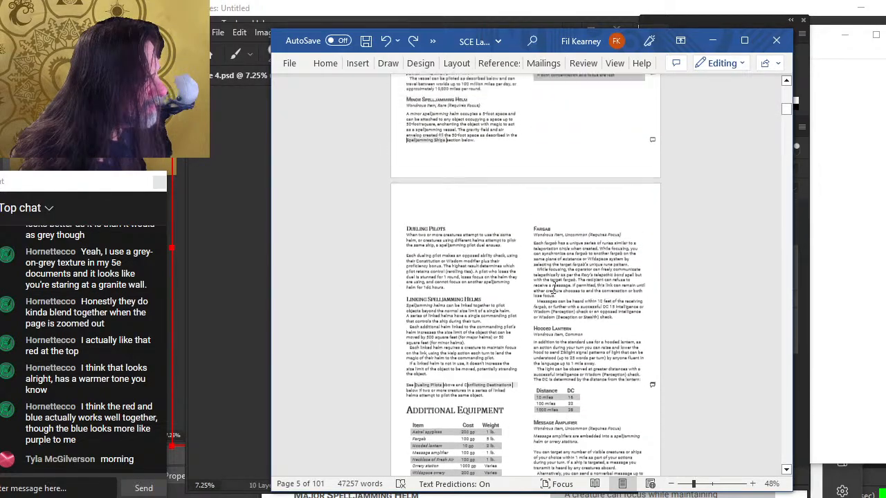
scroll(532, 287, up, 2)
scroll(495, 282, down, 15)
scroll(512, 270, down, 5)
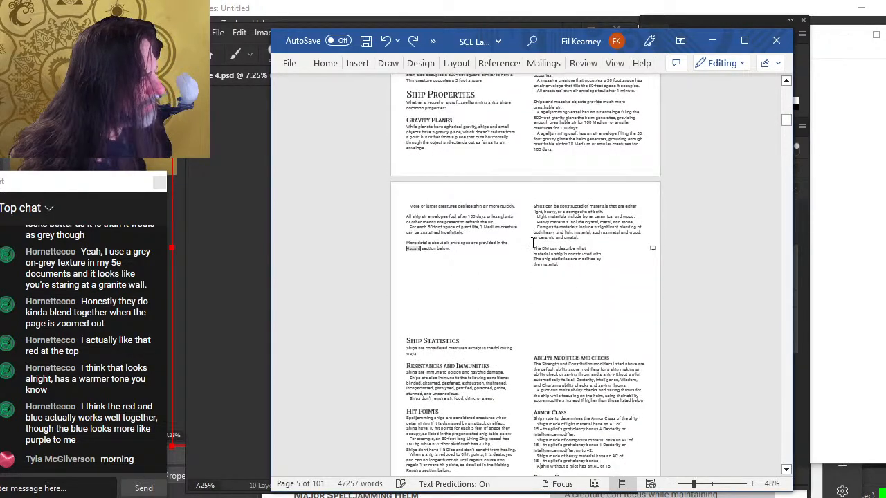
scroll(529, 255, up, 4)
scroll(530, 255, up, 7)
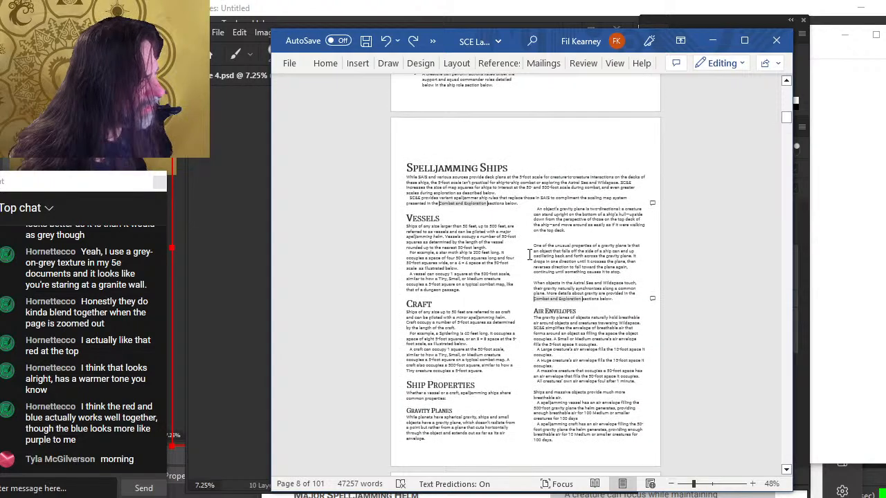
scroll(529, 255, up, 11)
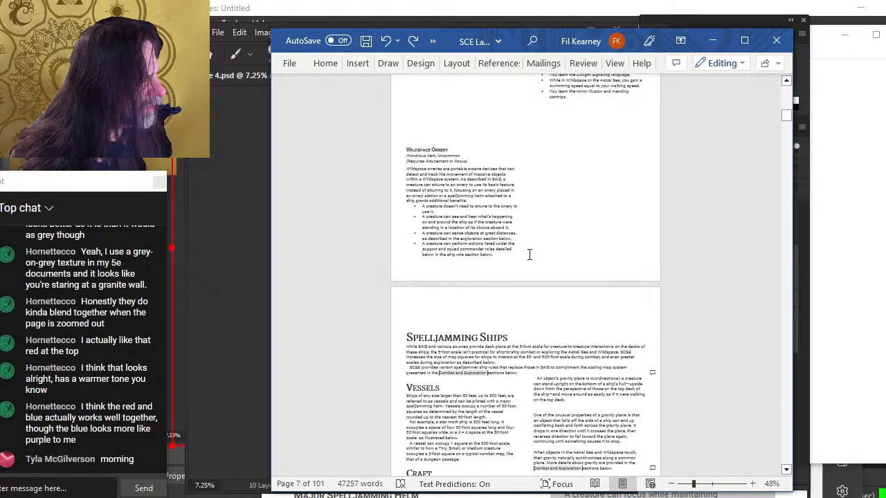
scroll(529, 257, up, 10)
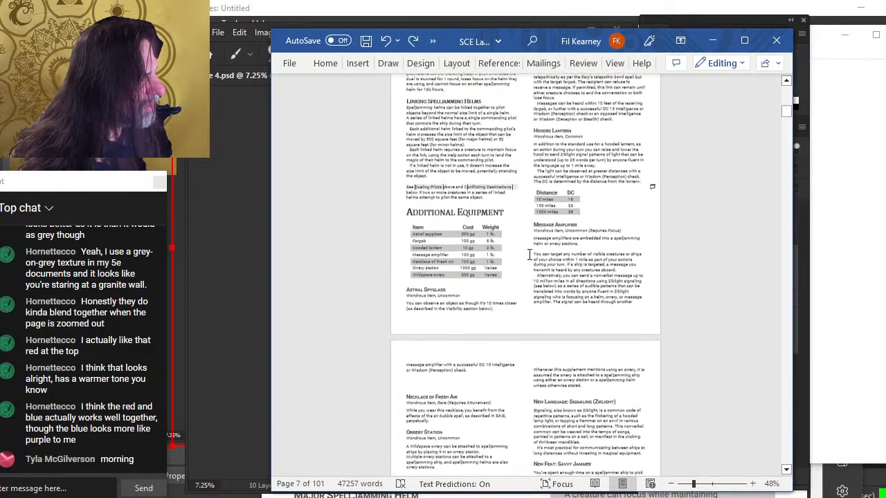
scroll(529, 254, up, 6)
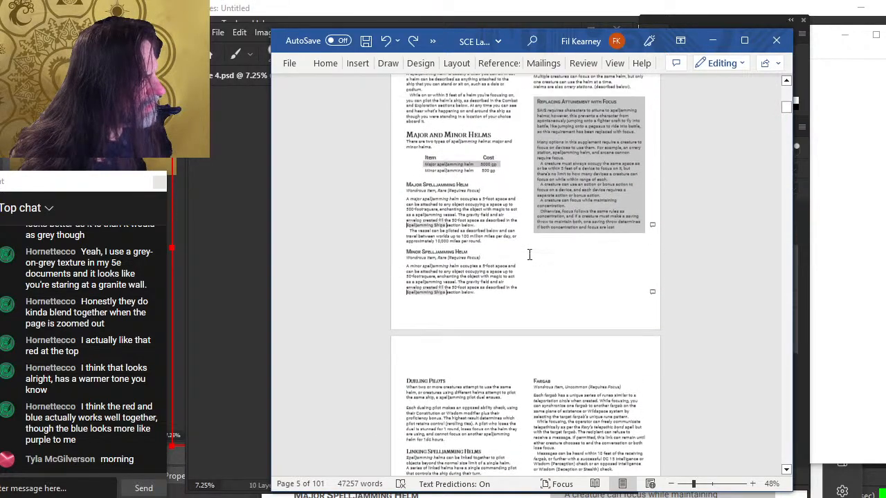
key(ctrl+z)
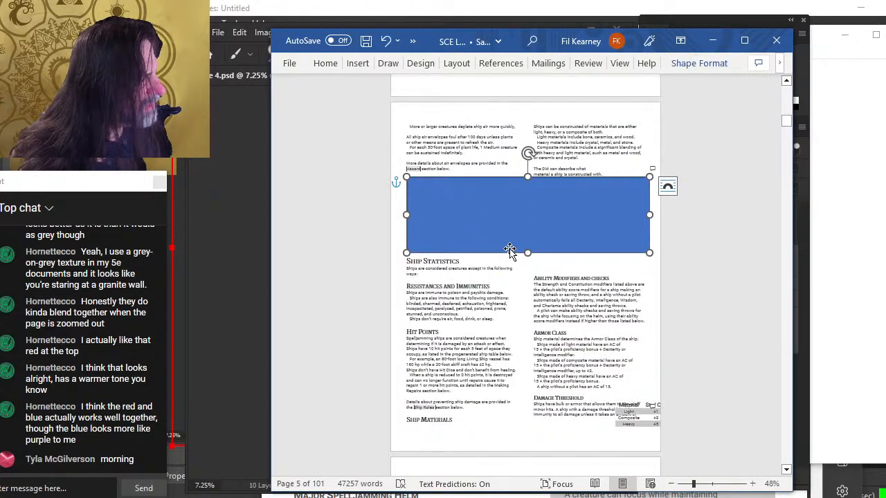
key(ctrl+z)
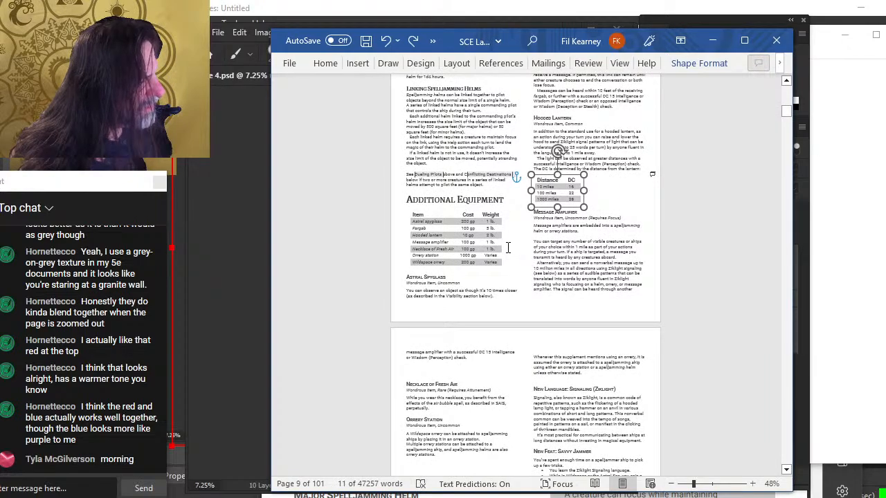
Remove the picture watermark from the document
scroll(511, 249, up, 5)
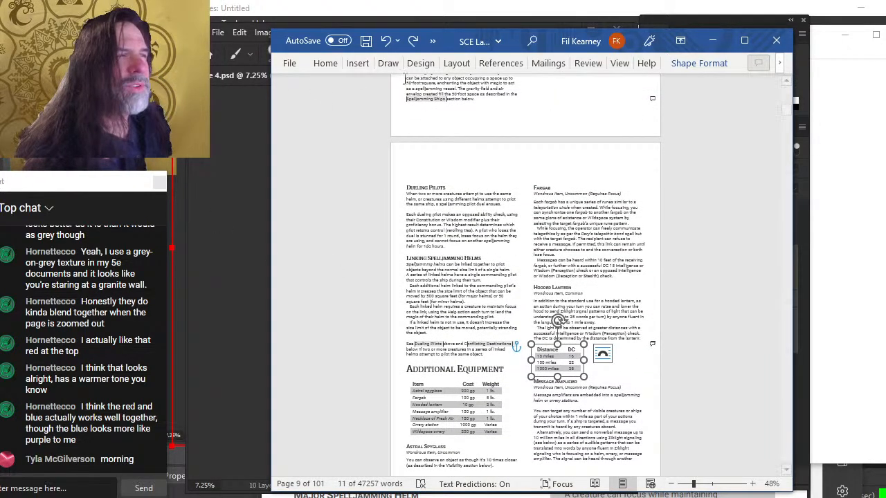
scroll(484, 261, up, 2)
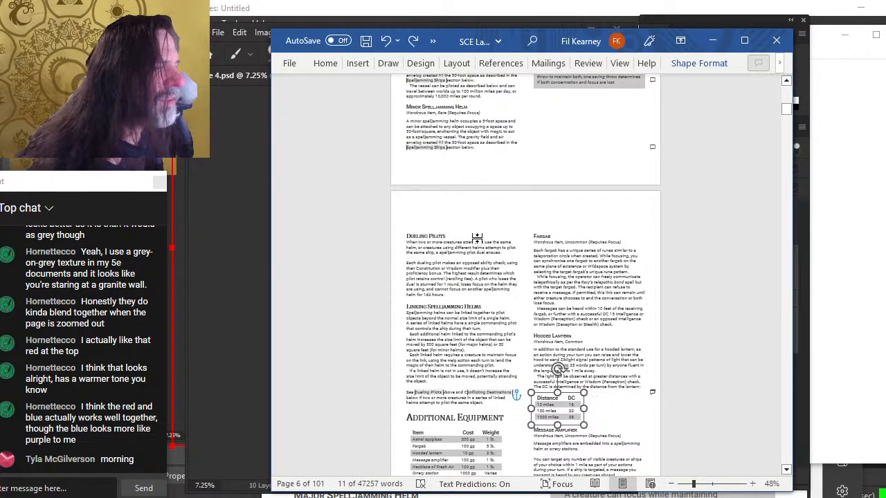
scroll(481, 236, up, 4)
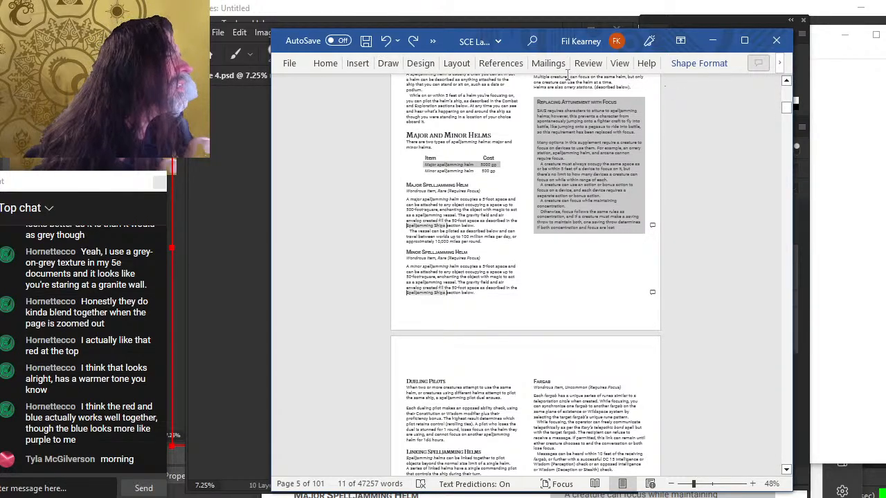
click(468, 62)
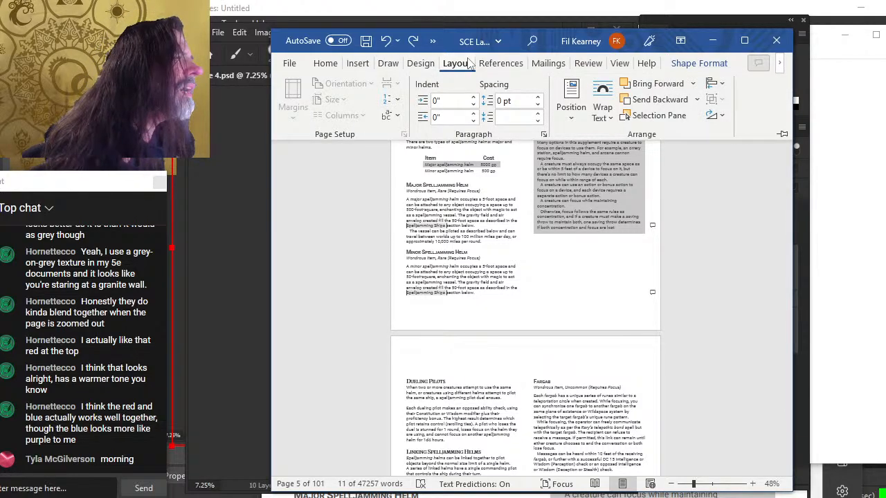
click(418, 64)
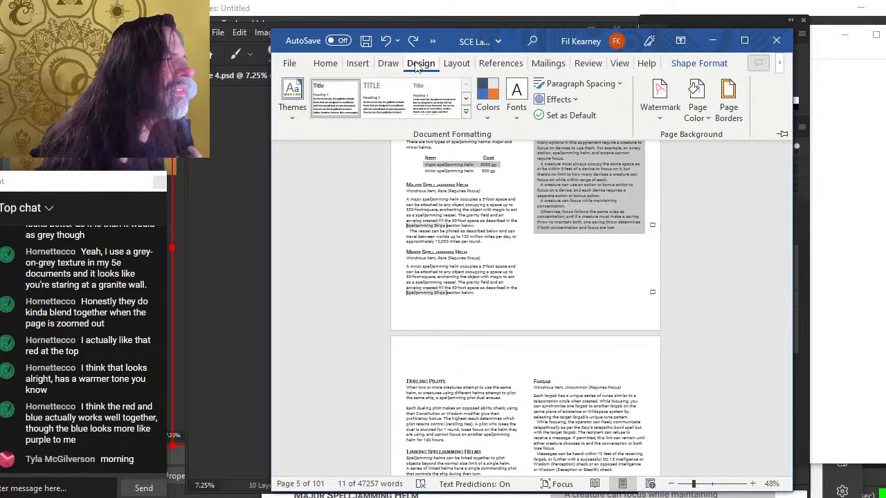
click(658, 114)
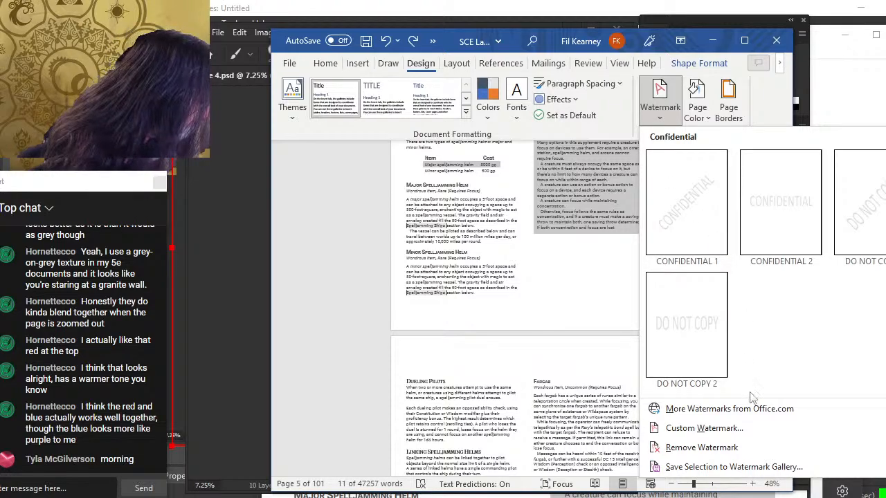
click(736, 447)
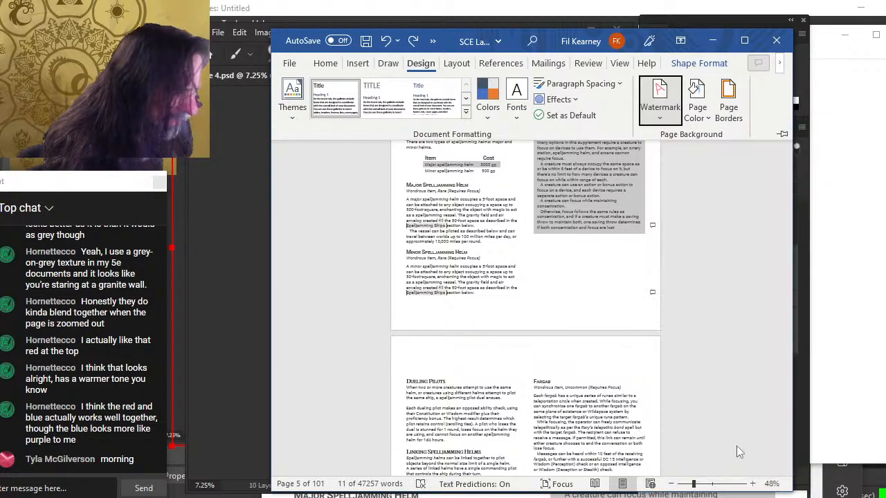
click(550, 373)
click(456, 322)
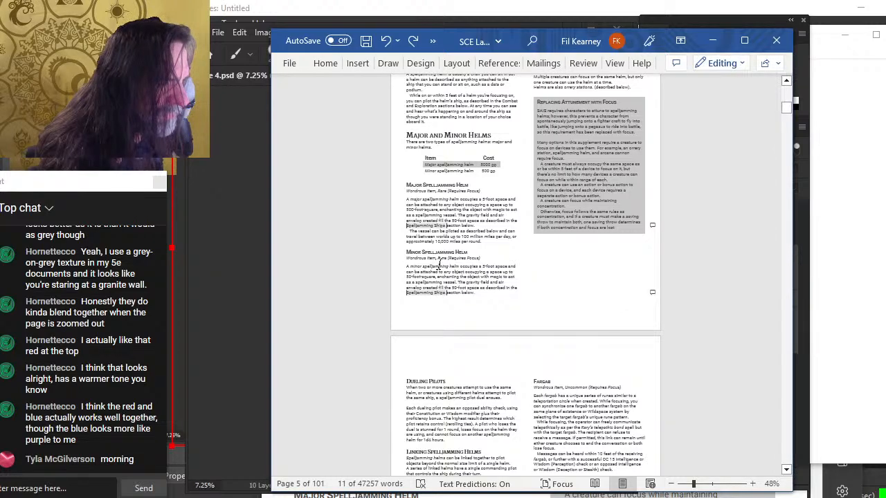
Delete the empty page before the Equipment and Spelljamming Ships chapter
scroll(487, 273, up, 3)
scroll(488, 273, up, 3)
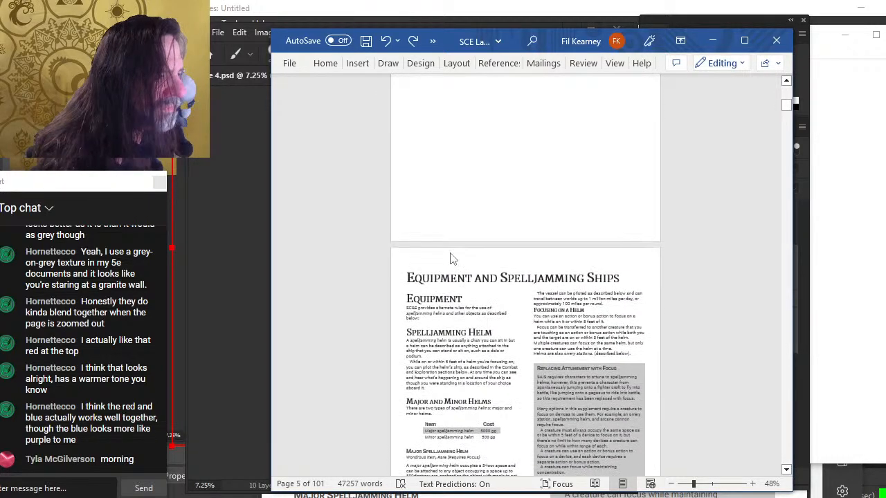
scroll(453, 278, down, 8)
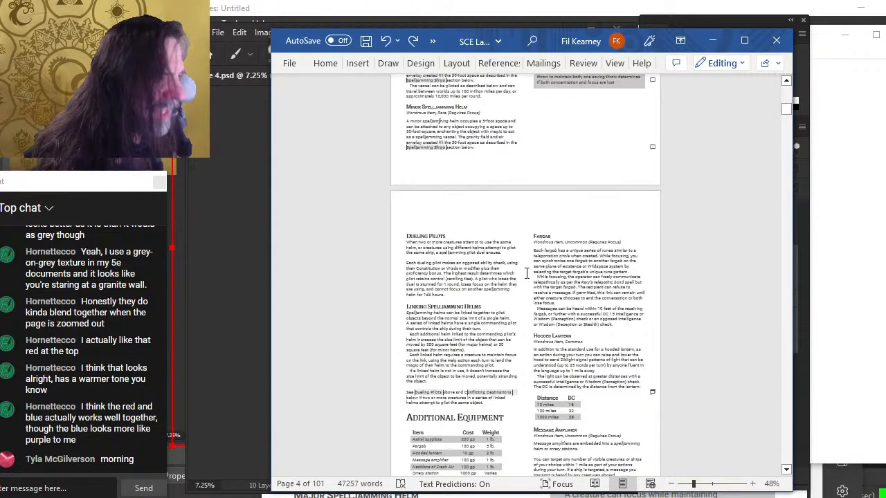
scroll(471, 233, up, 10)
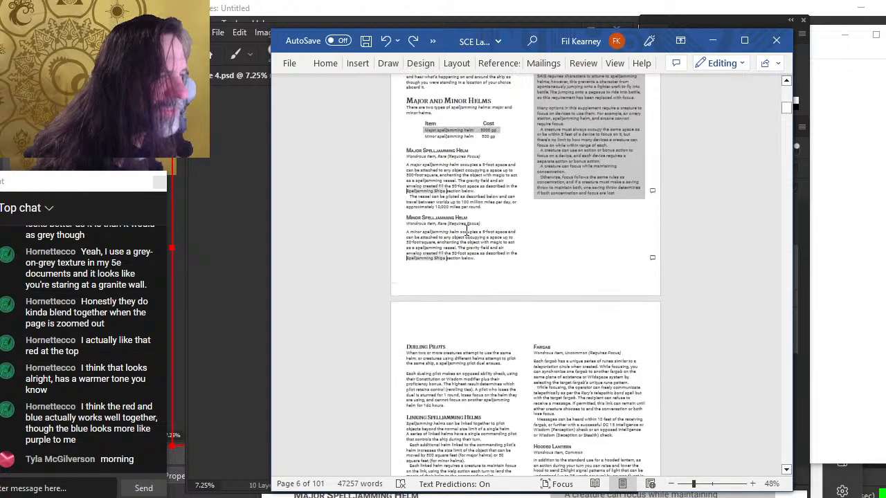
scroll(481, 236, up, 8)
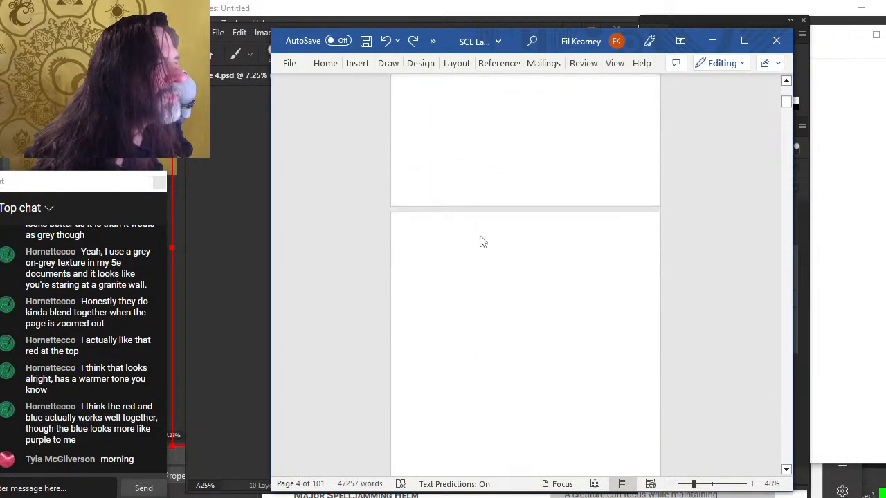
scroll(484, 237, down, 5)
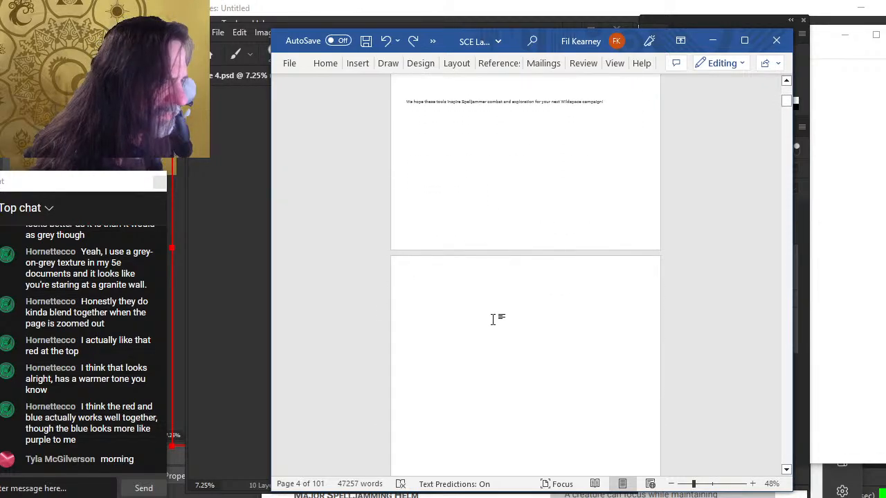
key(Delete)
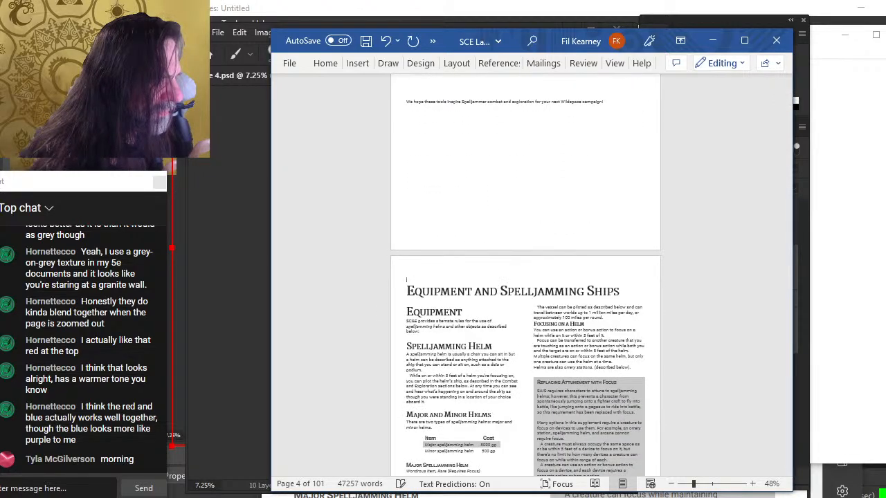
key(BackSpace)
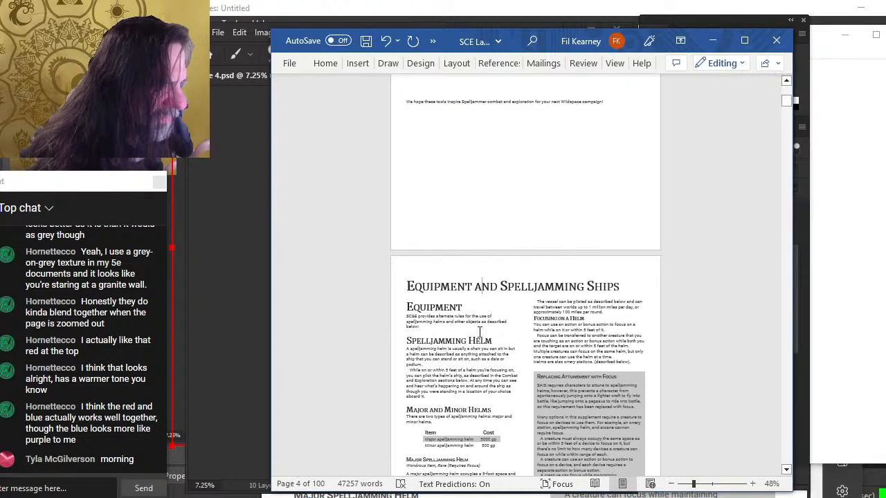
Scroll through the pages around the equipment chapter to check the layout
scroll(479, 332, down, 5)
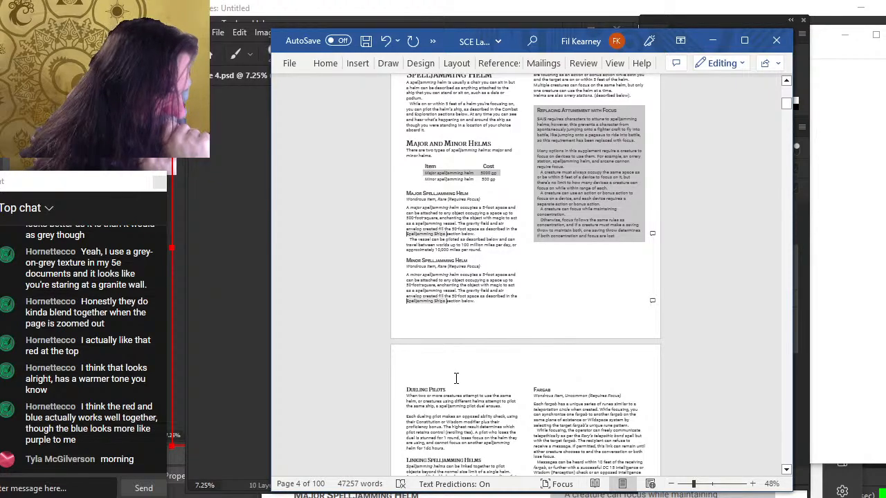
scroll(455, 368, down, 4)
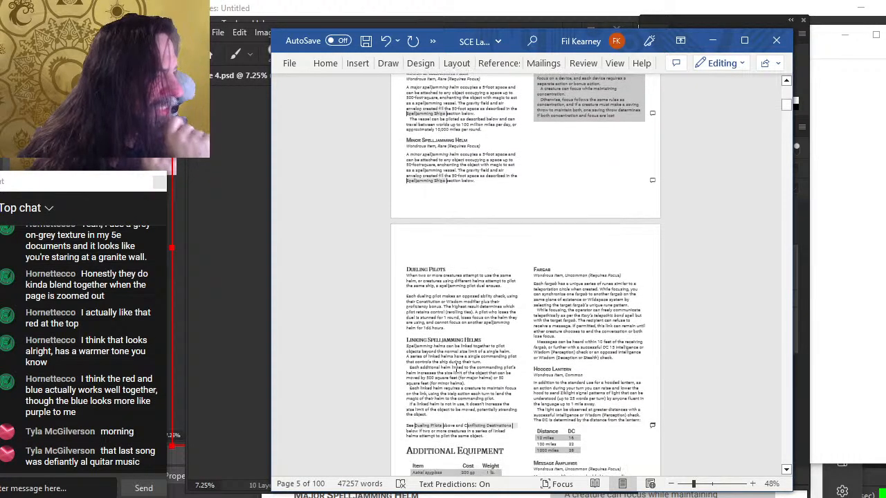
scroll(499, 359, up, 4)
scroll(499, 359, up, 4)
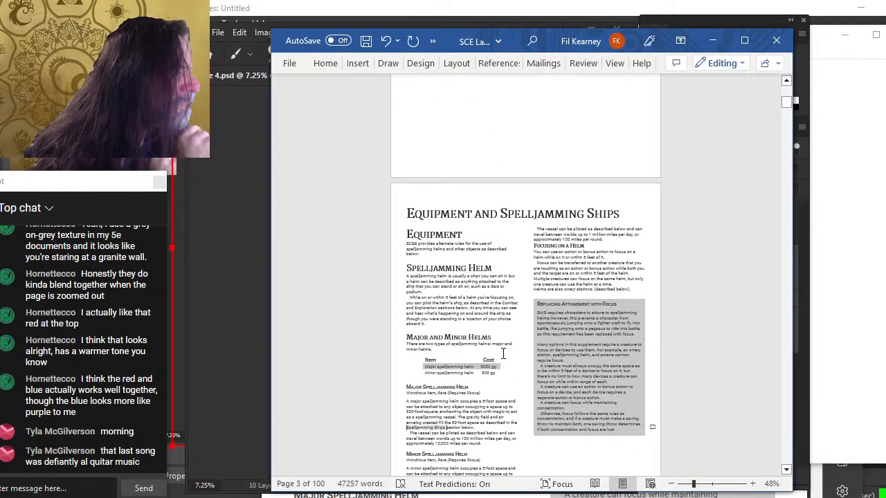
scroll(503, 354, up, 1)
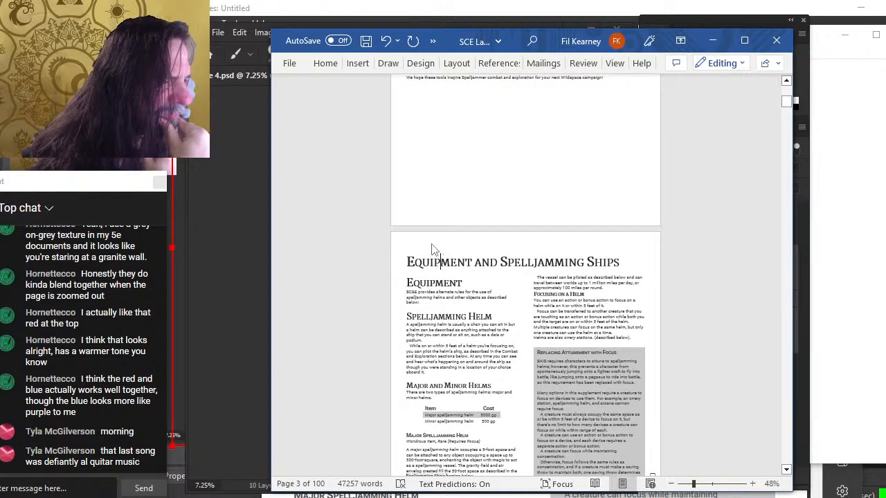
scroll(469, 342, down, 3)
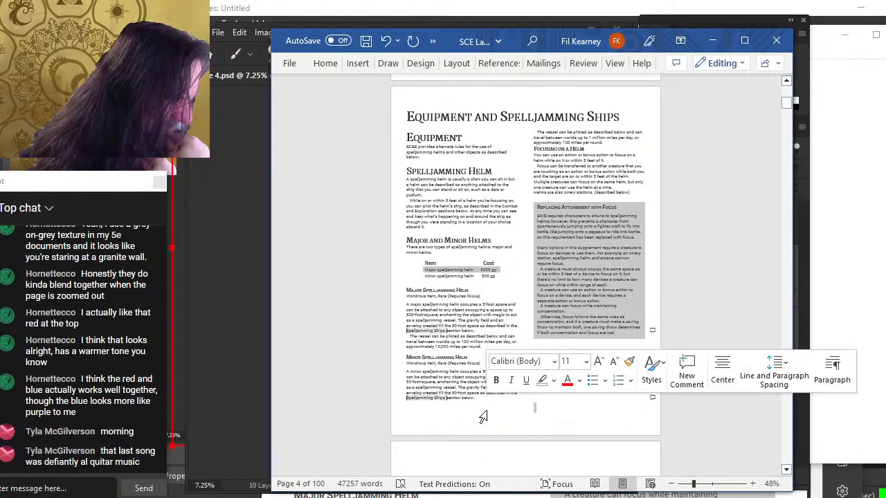
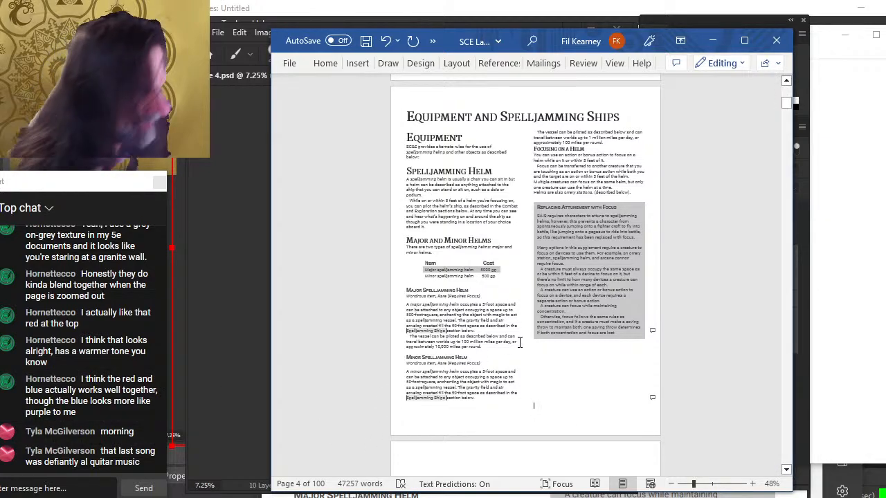
Delete an empty line at the top of the table of contents page
scroll(519, 343, up, 8)
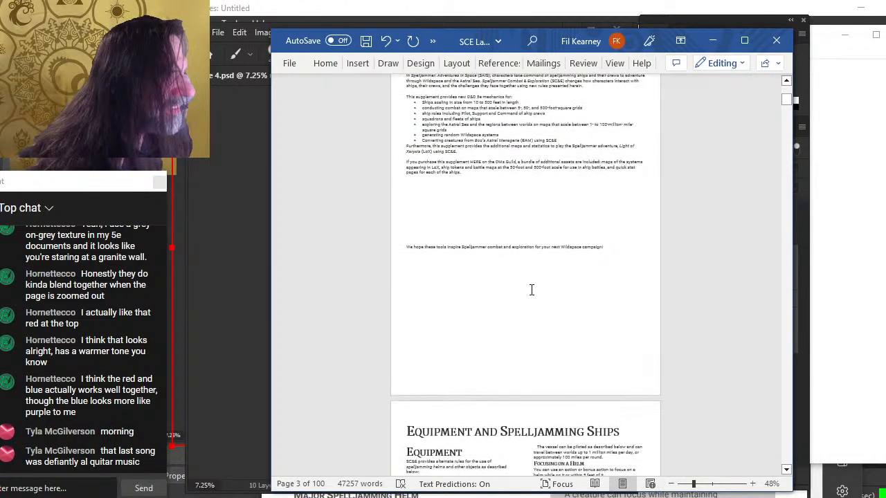
scroll(531, 289, up, 8)
scroll(542, 296, up, 4)
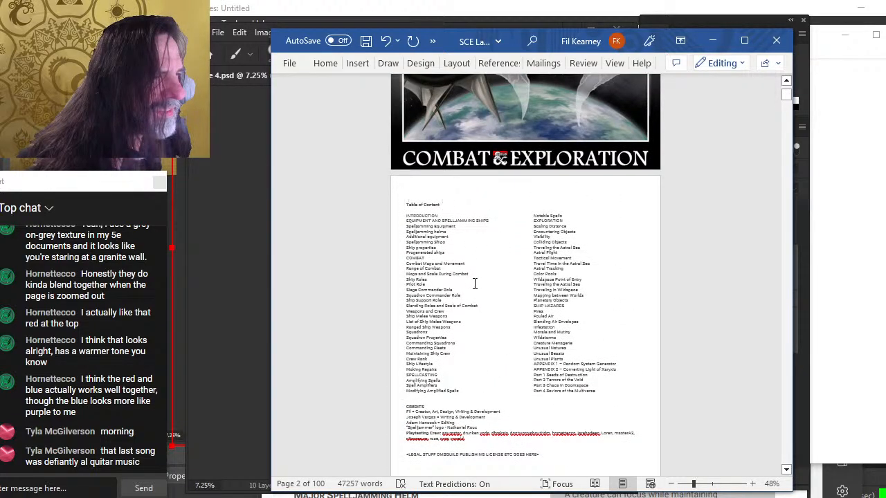
key(Delete)
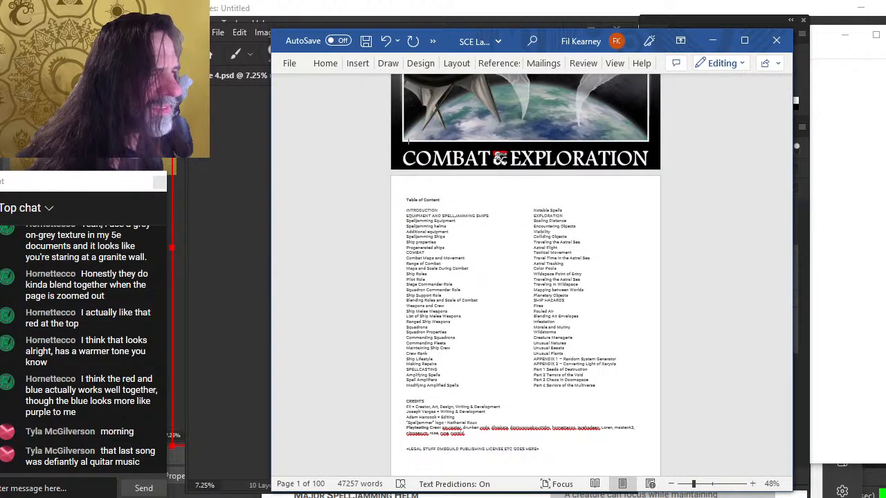
Undo the last four changes made in the document
scroll(477, 285, down, 7)
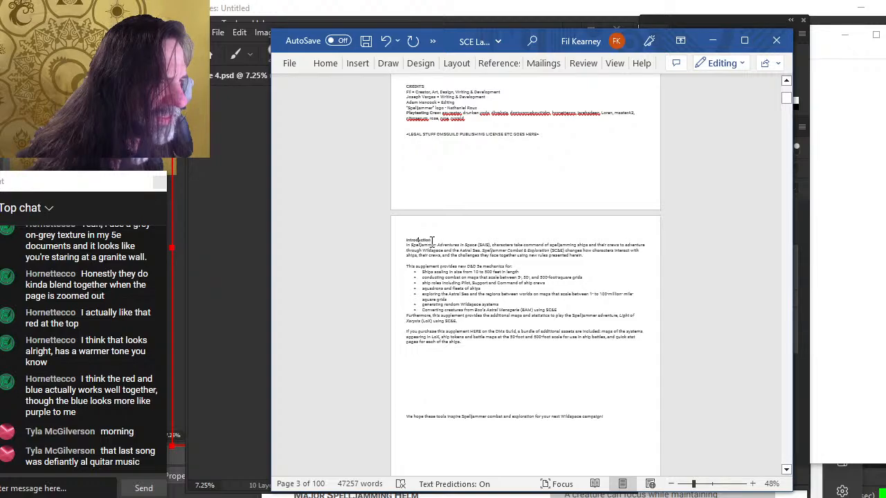
scroll(431, 240, down, 6)
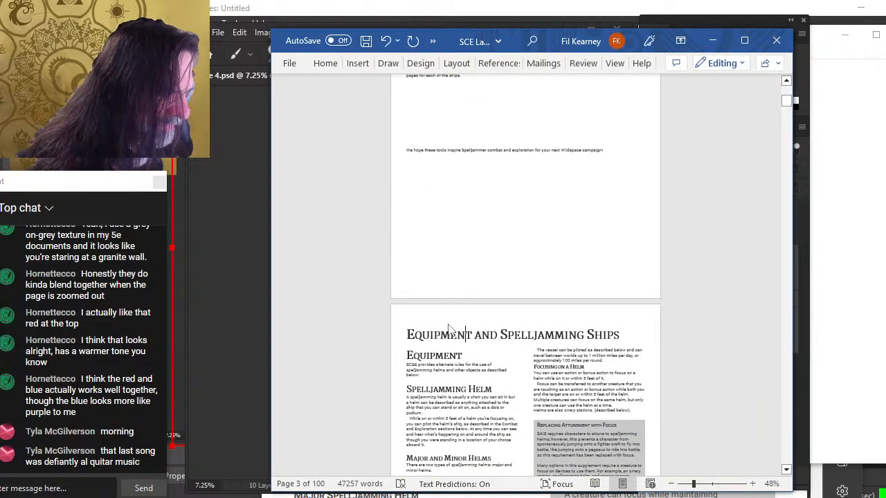
scroll(457, 329, down, 4)
scroll(478, 323, up, 1)
scroll(491, 318, down, 3)
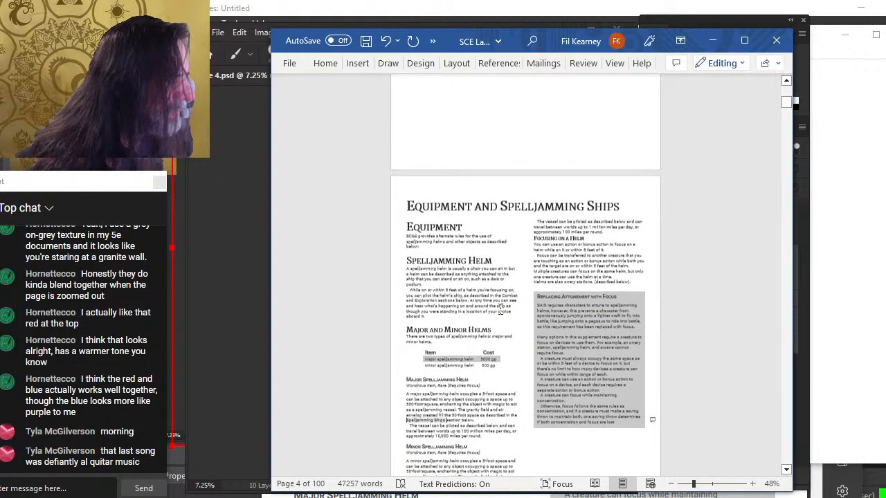
scroll(504, 315, up, 1)
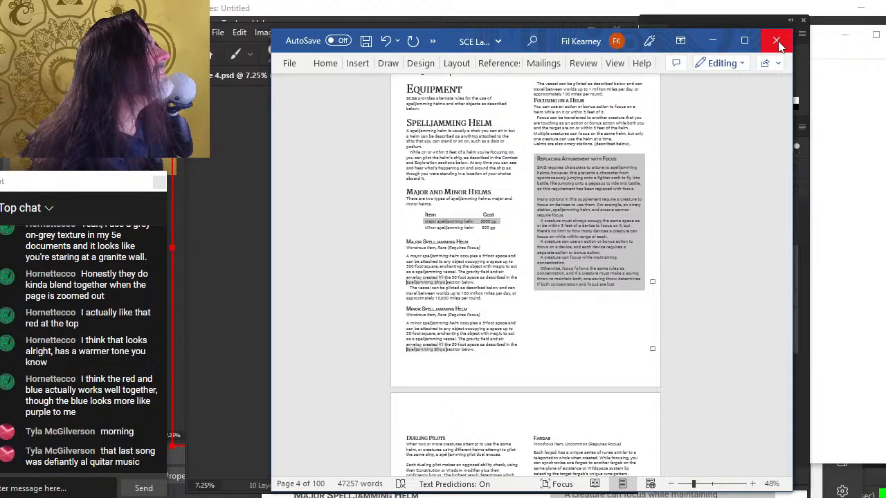
key(ctrl+z)
key(ctrl+z)
key(ctrl+z)
key(ctrl+z)
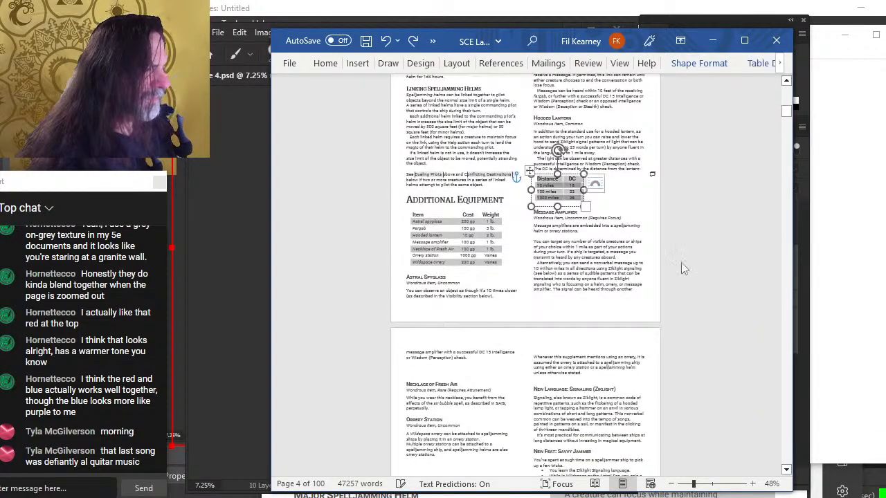
key(ctrl+z)
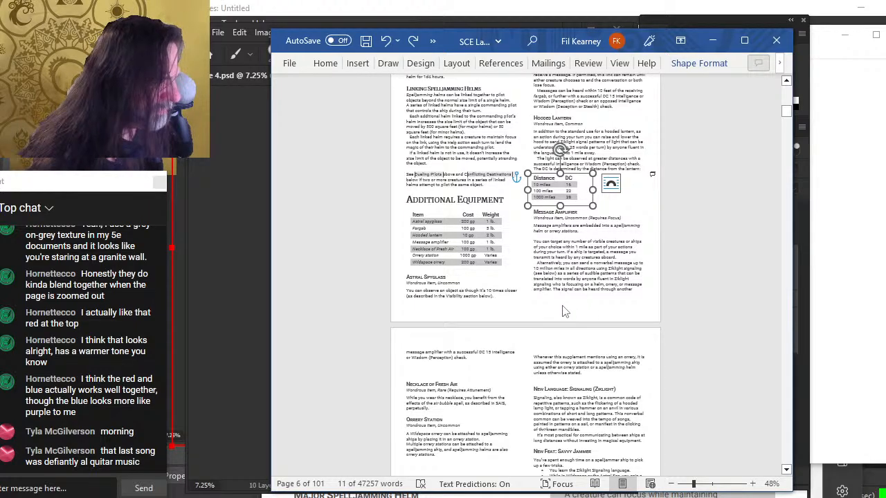
Remove the line break that splits the Message Amplifier description across the page break
click(489, 356)
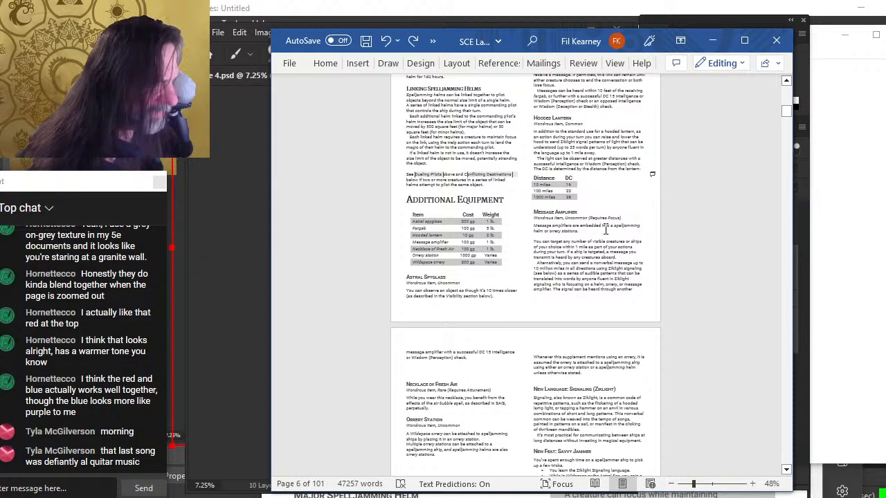
key(BackSpace)
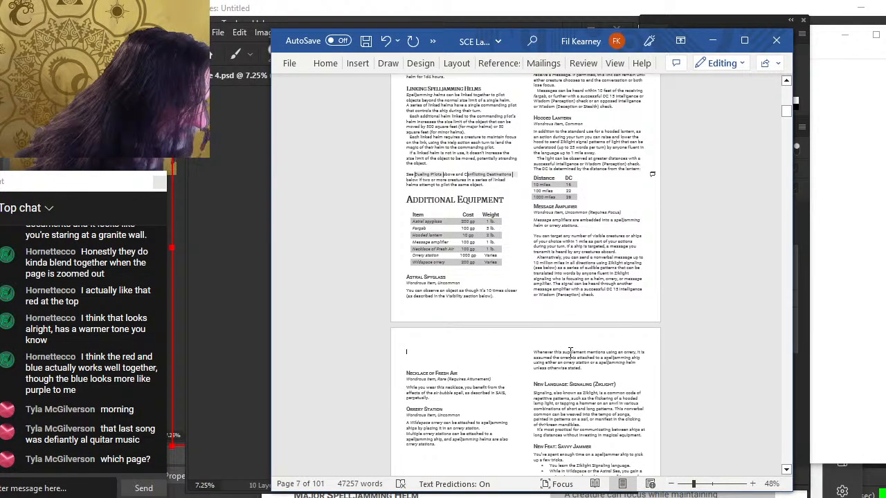
Try moving the Distance/DC table in the Hooded Lantern section
scroll(569, 353, up, 2)
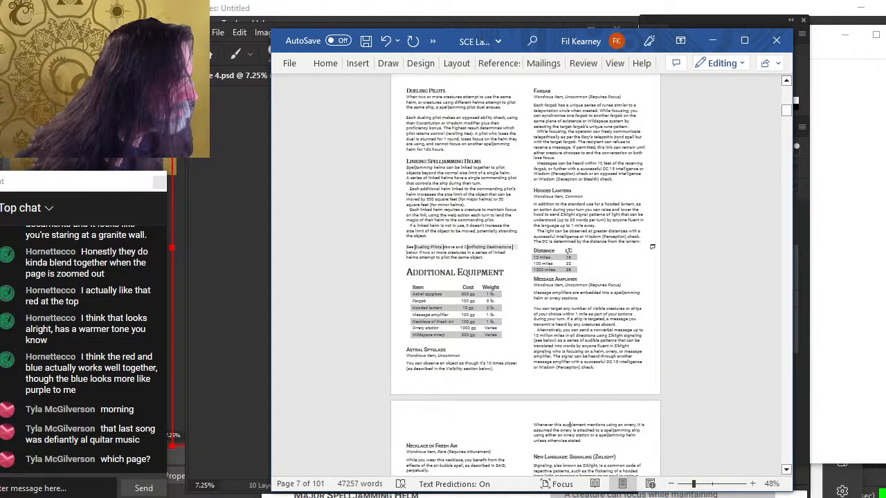
scroll(582, 205, up, 2)
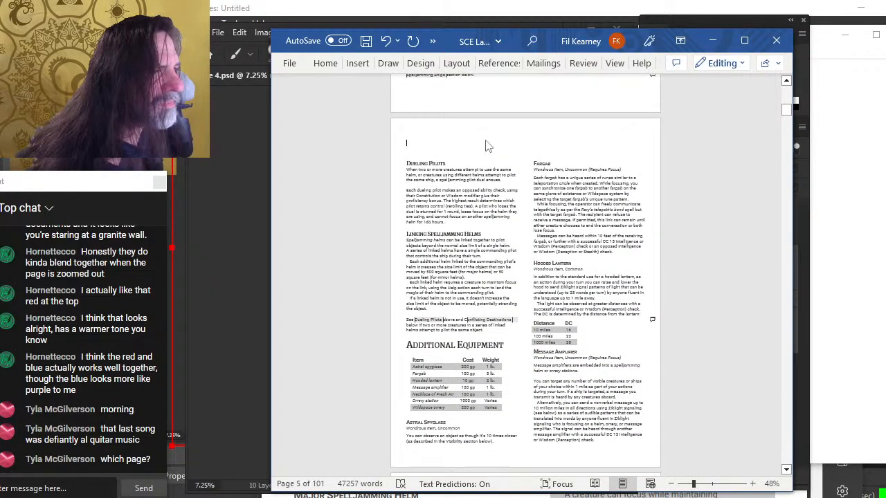
scroll(486, 146, up, 12)
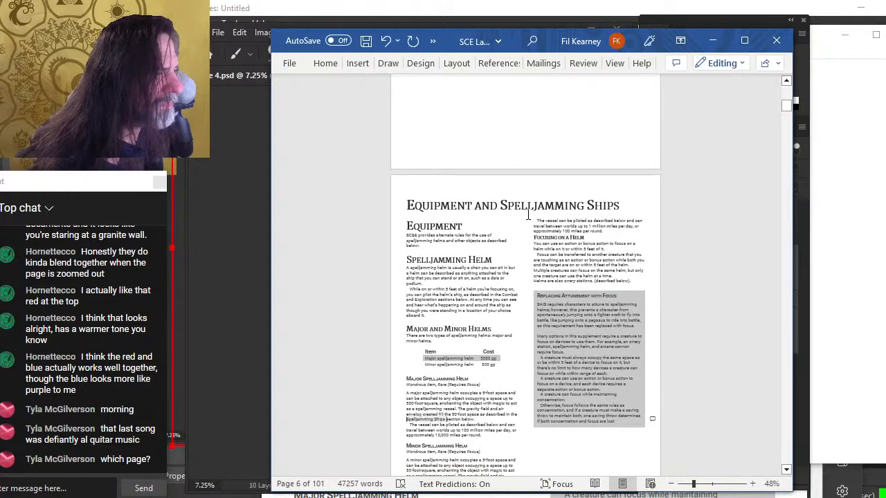
scroll(569, 295, down, 8)
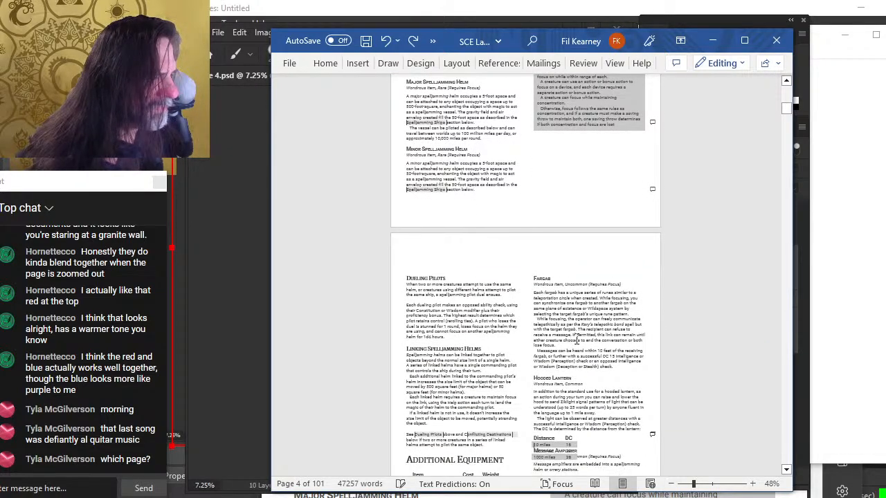
click(569, 446)
drag(578, 435, 632, 437)
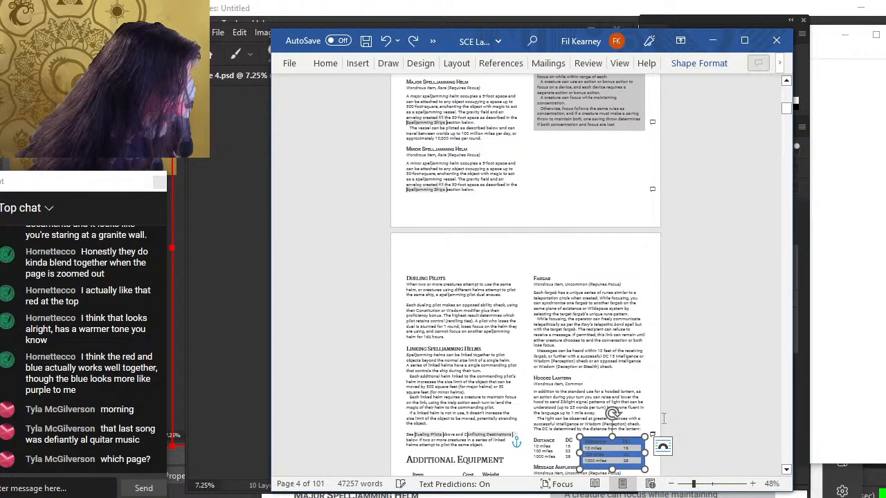
key(ctrl+z)
key(ctrl+z)
Undo the last two changes made in the document
scroll(577, 375, down, 20)
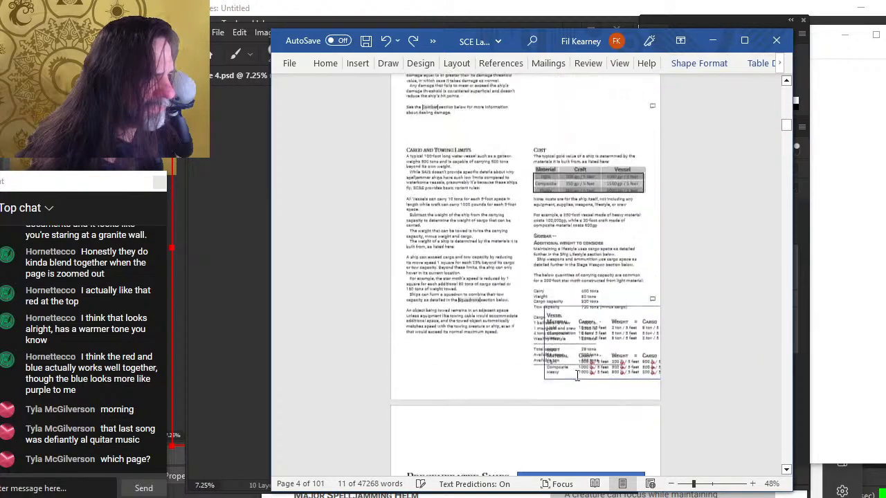
scroll(521, 292, up, 5)
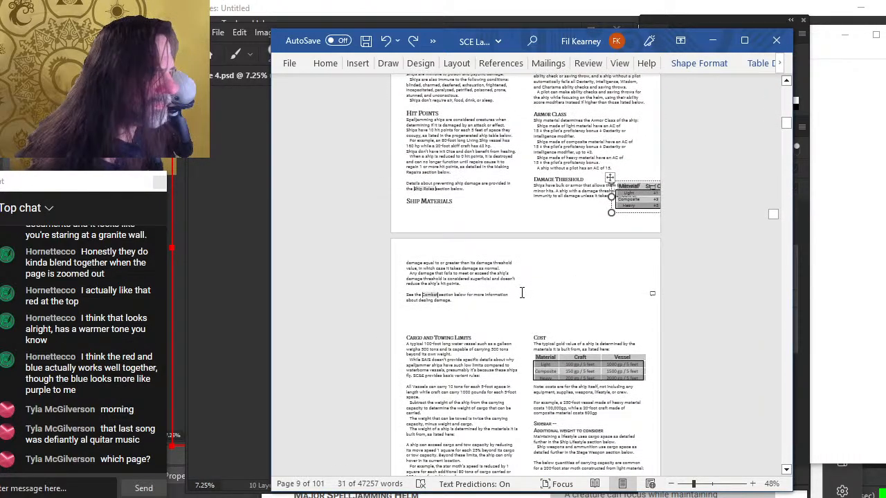
key(ctrl+z)
key(ctrl+z)
Scroll through the pages around the Equipment and Spelljamming Ships chapter to check the layout
scroll(495, 265, up, 4)
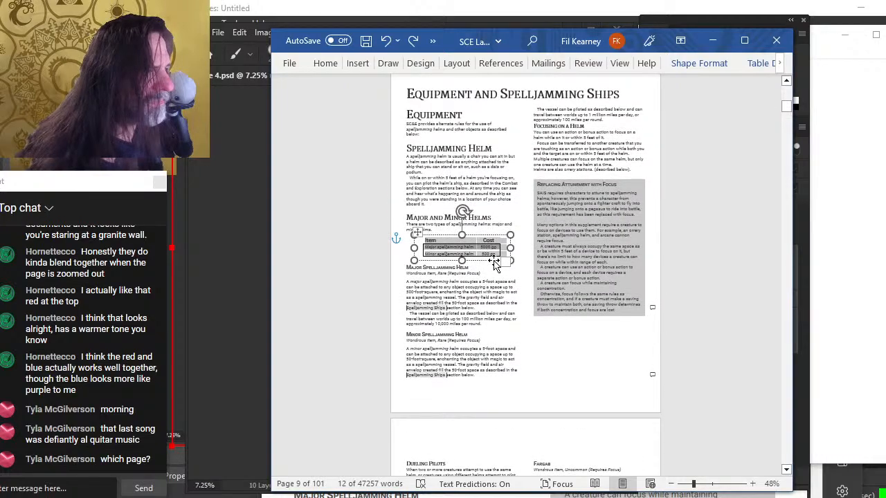
scroll(494, 260, up, 2)
click(474, 222)
scroll(475, 232, up, 3)
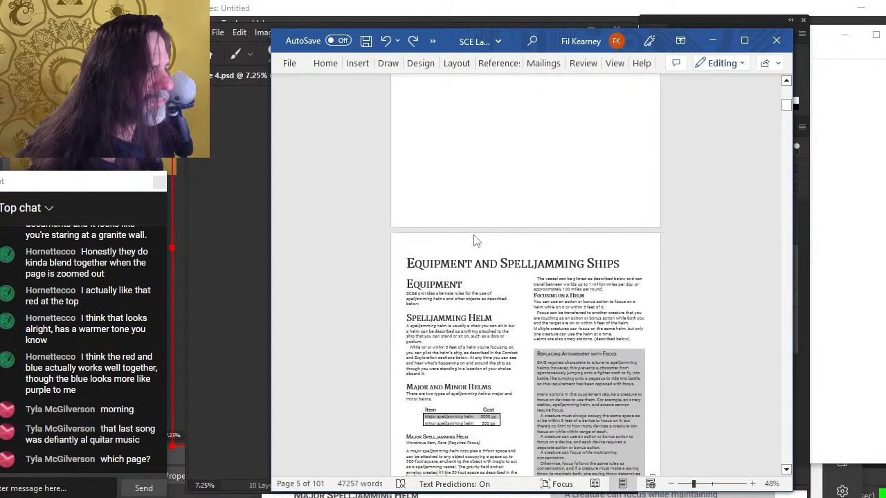
scroll(488, 224, up, 15)
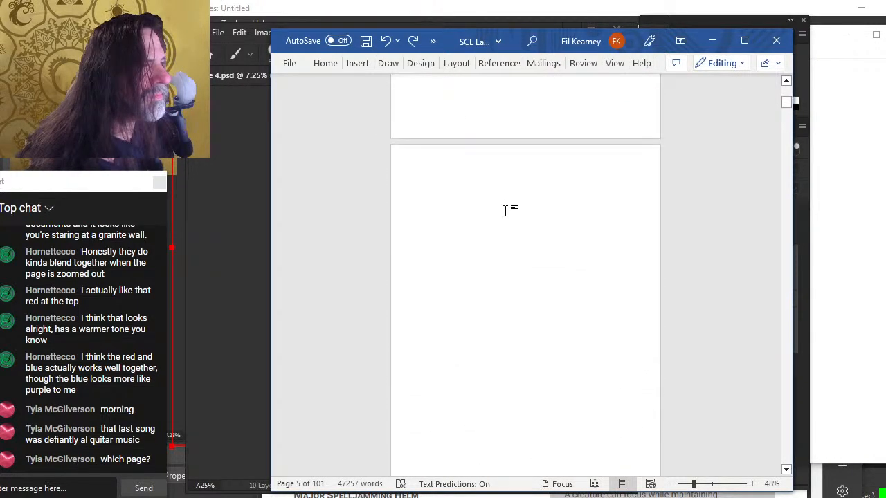
scroll(506, 211, down, 15)
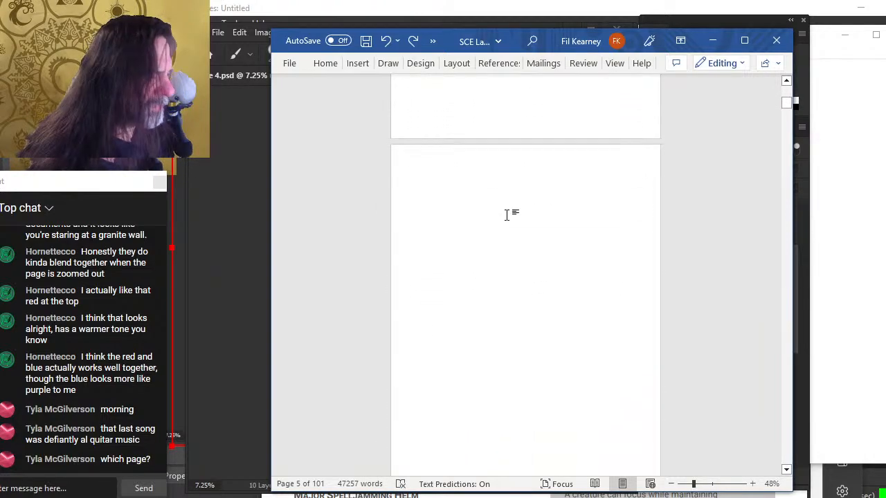
scroll(510, 218, down, 1)
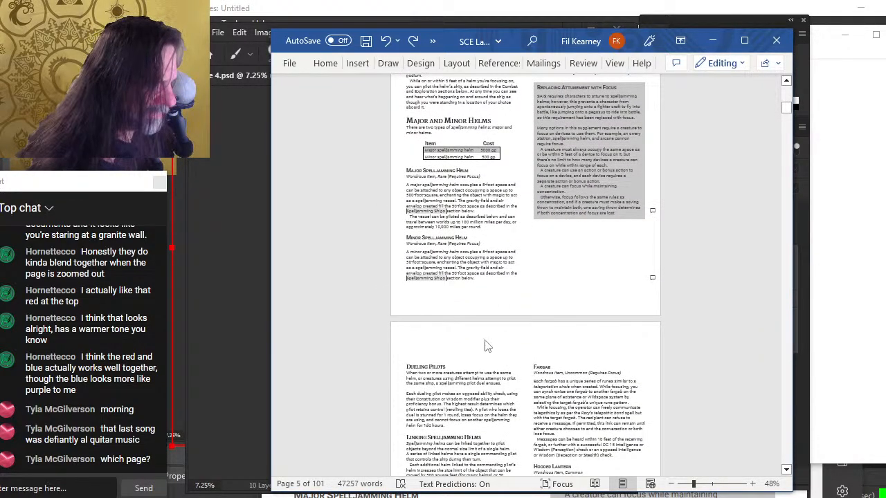
scroll(487, 342, down, 10)
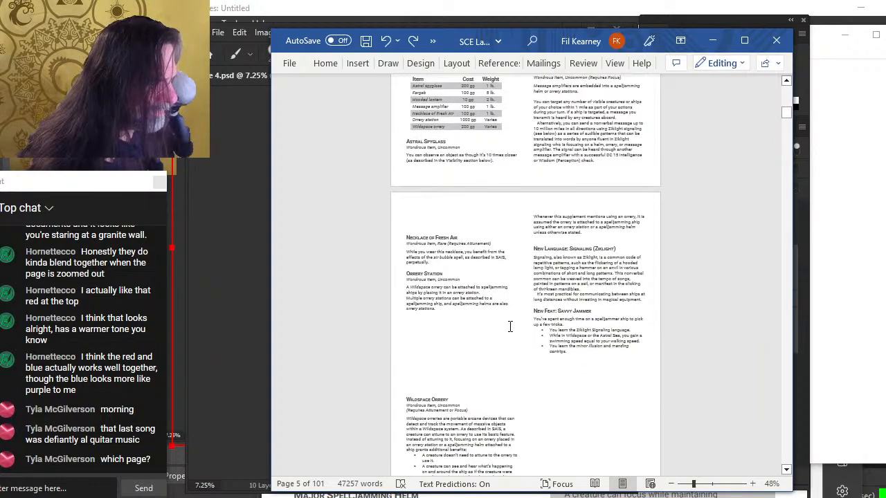
scroll(526, 305, up, 7)
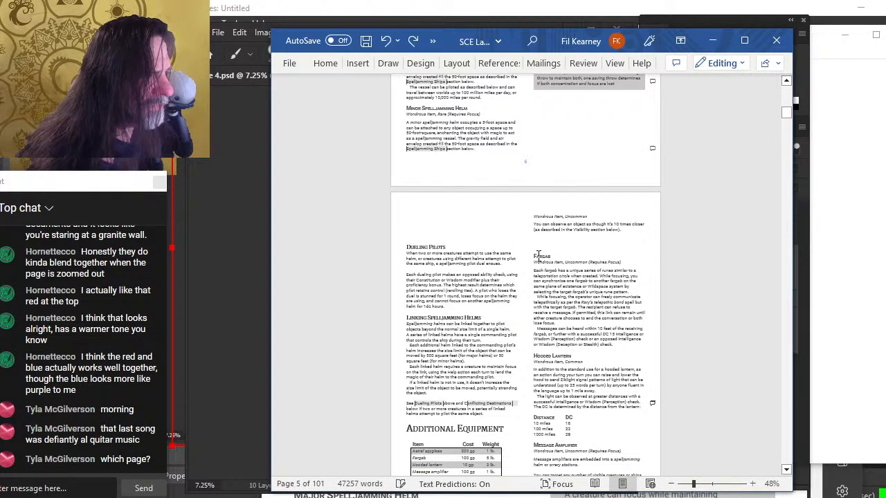
Scroll up to the cover and back down to inspect the pages before the equipment chapter
scroll(553, 326, down, 15)
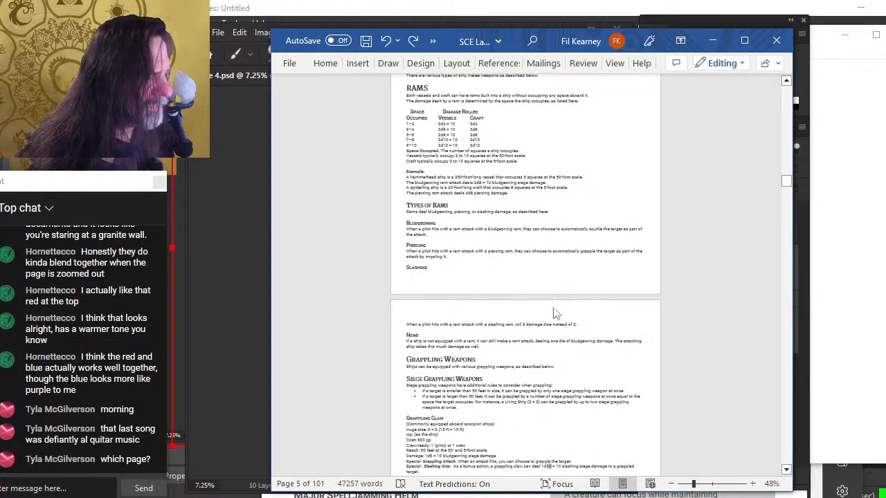
scroll(553, 313, up, 10)
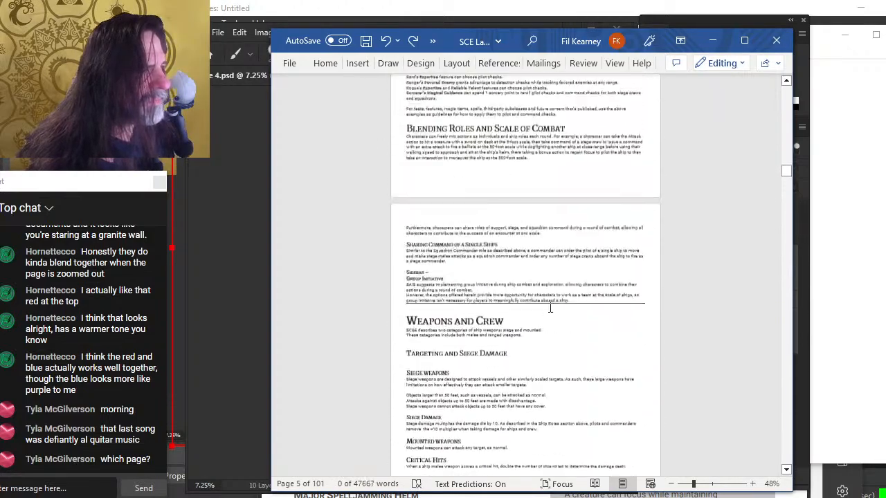
scroll(551, 290, up, 10)
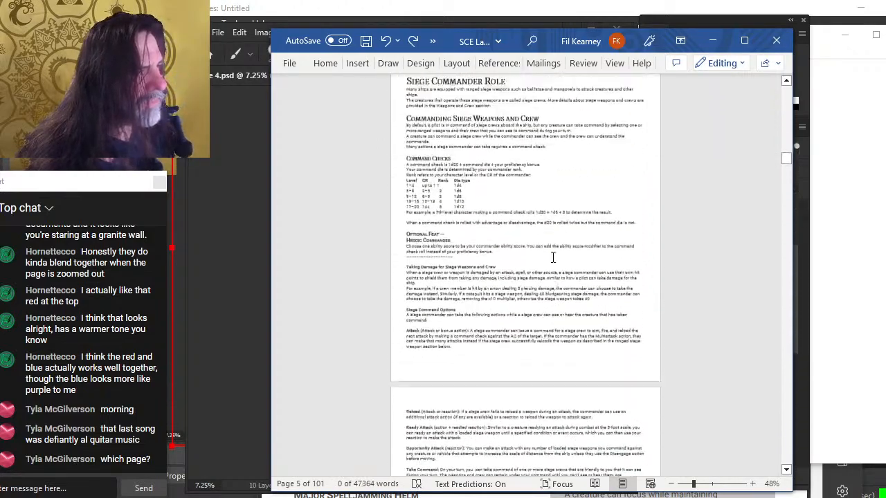
scroll(553, 257, up, 10)
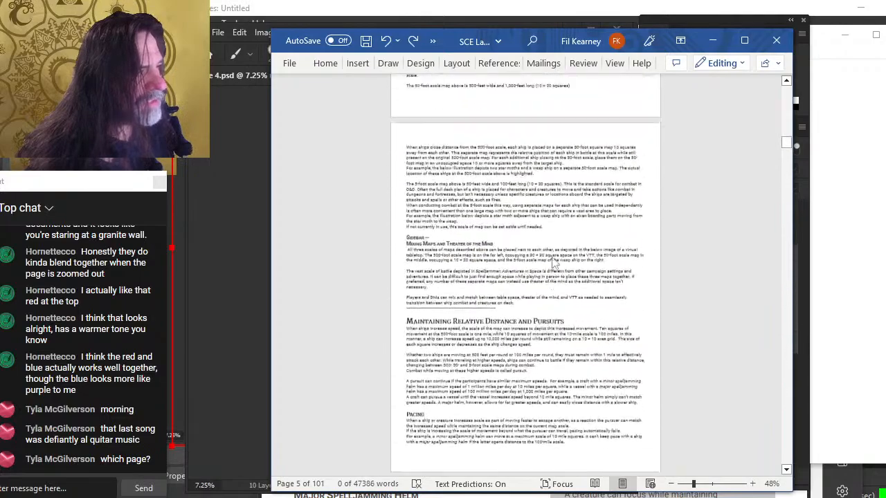
scroll(553, 263, up, 15)
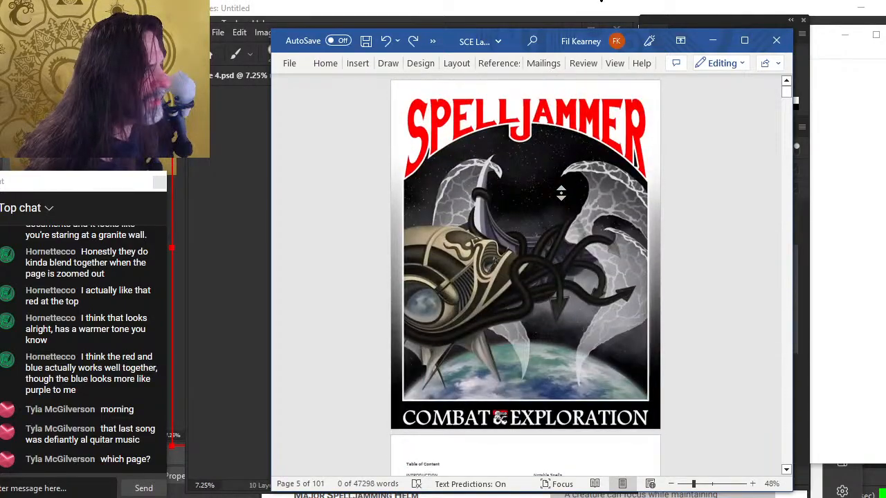
scroll(550, 263, down, 5)
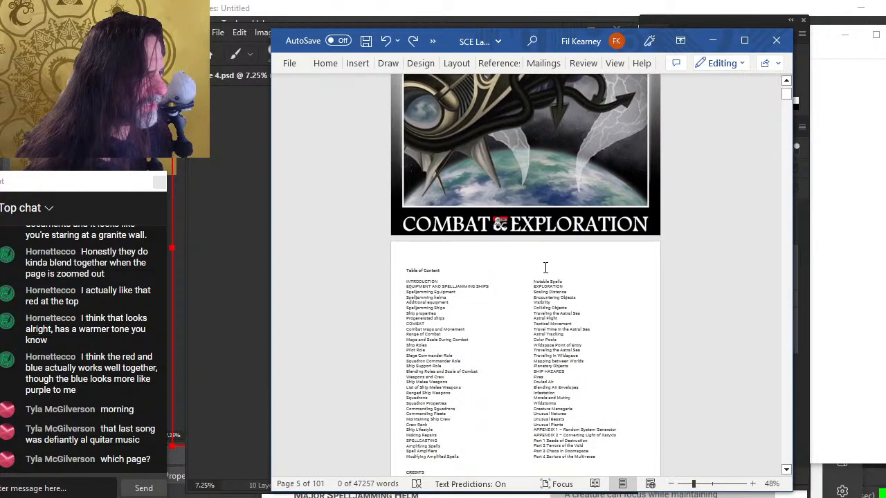
scroll(545, 268, down, 8)
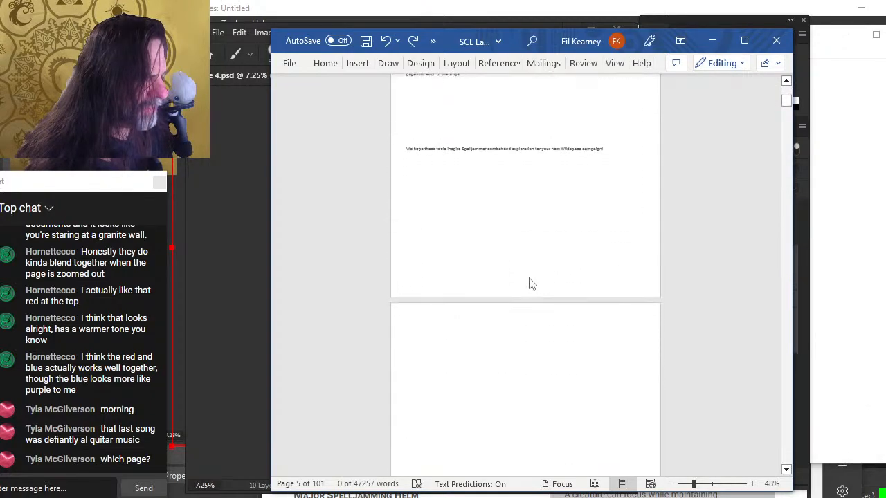
scroll(530, 284, down, 5)
click(453, 316)
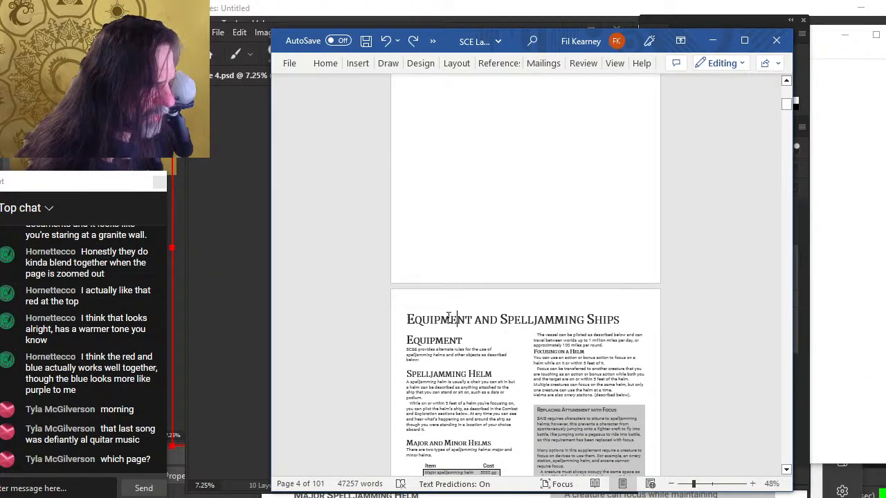
scroll(486, 277, up, 2)
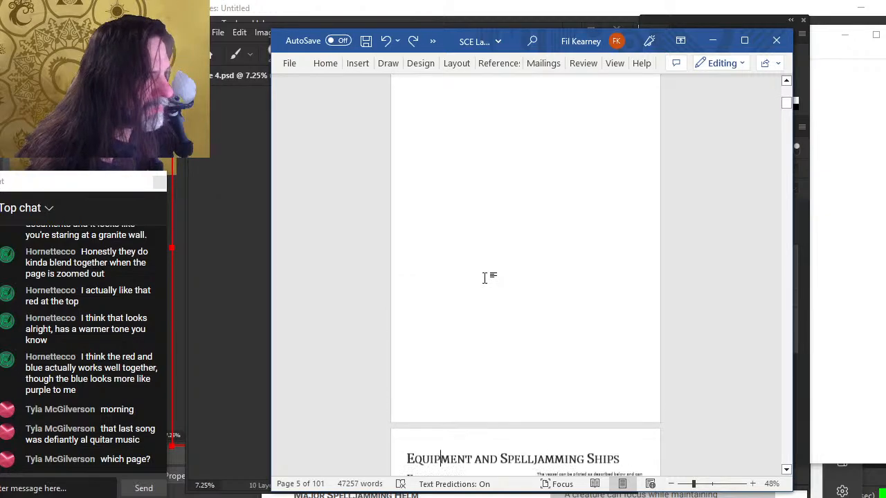
scroll(486, 277, down, 5)
scroll(486, 277, up, 3)
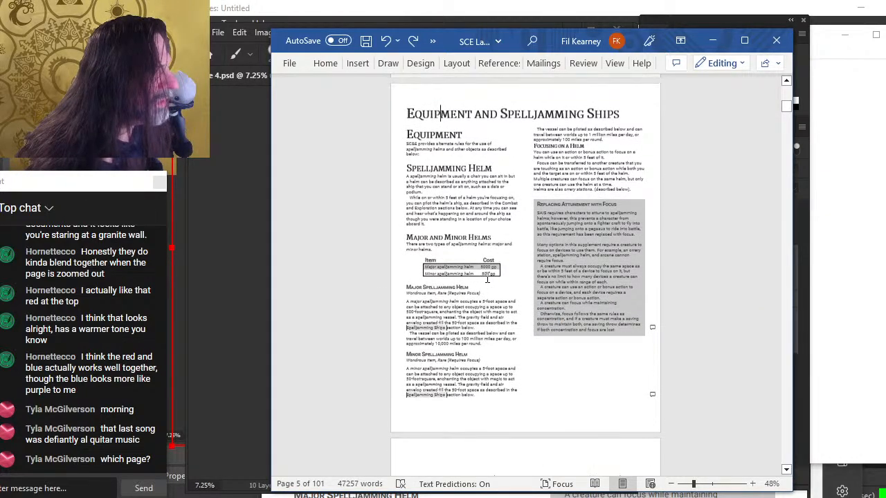
Scroll through the Equipment and Spelljamming Ships pages to inspect the column layout
scroll(479, 218, up, 2)
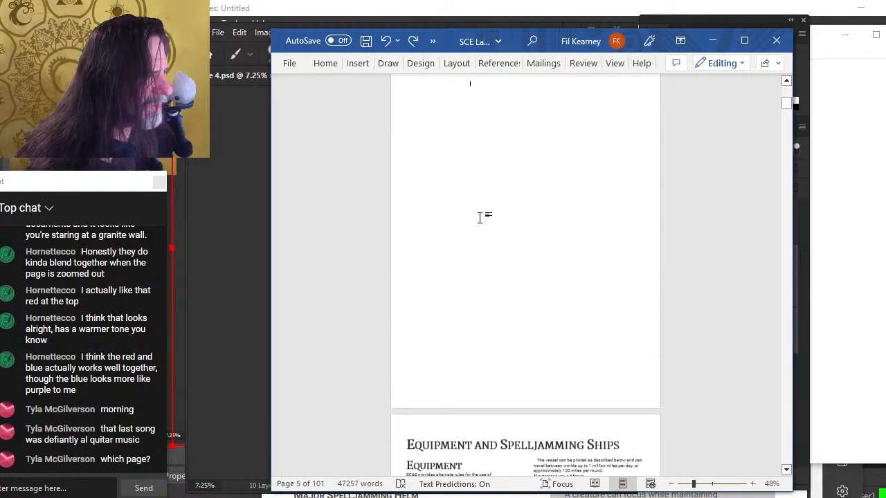
scroll(481, 213, up, 1)
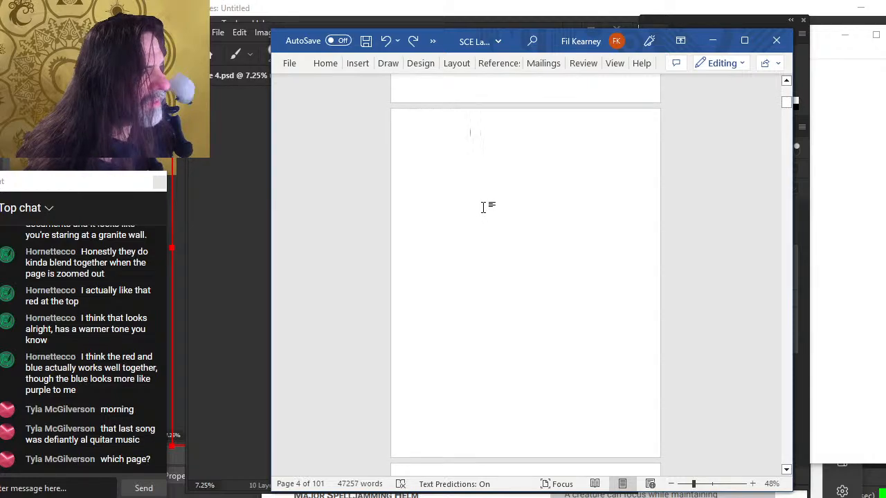
scroll(489, 210, down, 3)
ctrl+scroll(529, 358, up, 2)
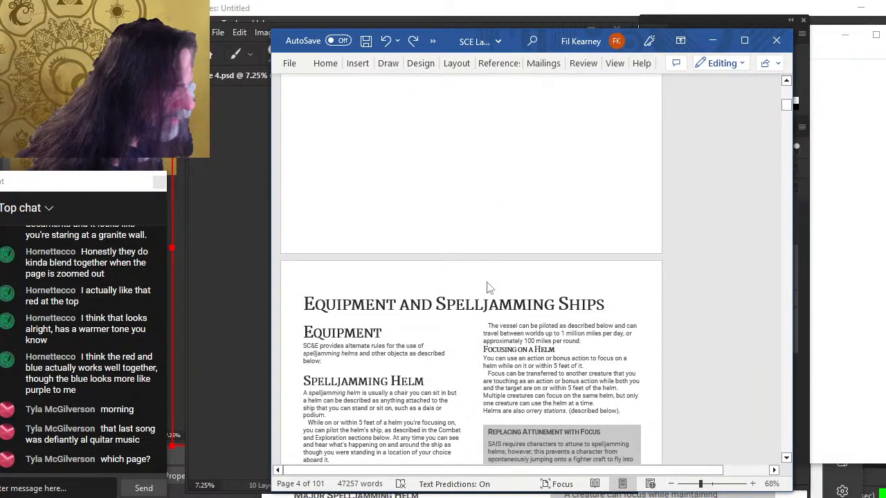
scroll(482, 284, down, 4)
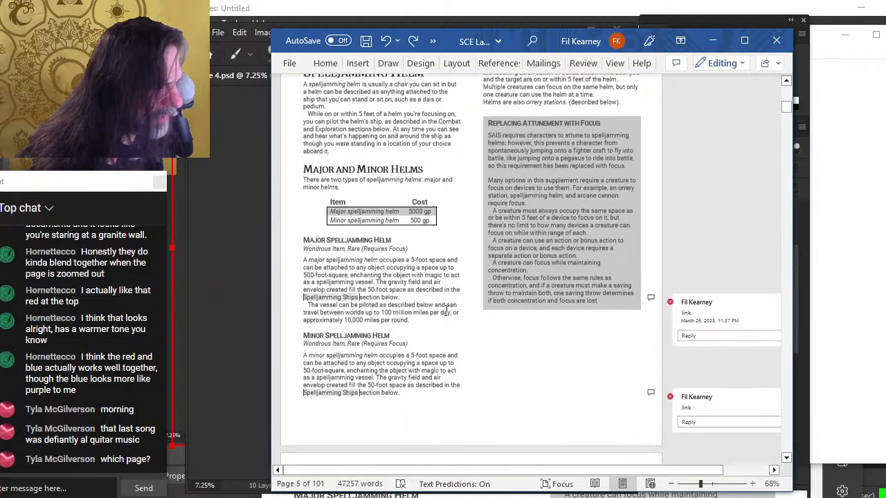
scroll(446, 311, down, 1)
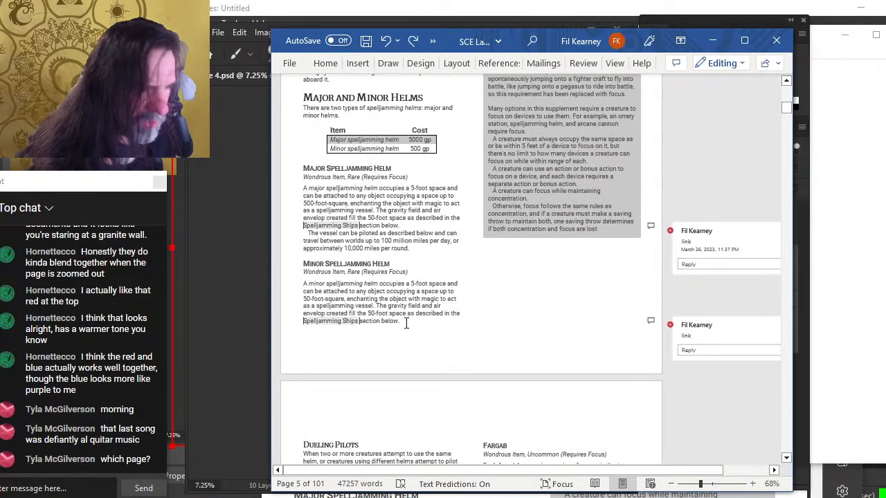
scroll(404, 299, up, 4)
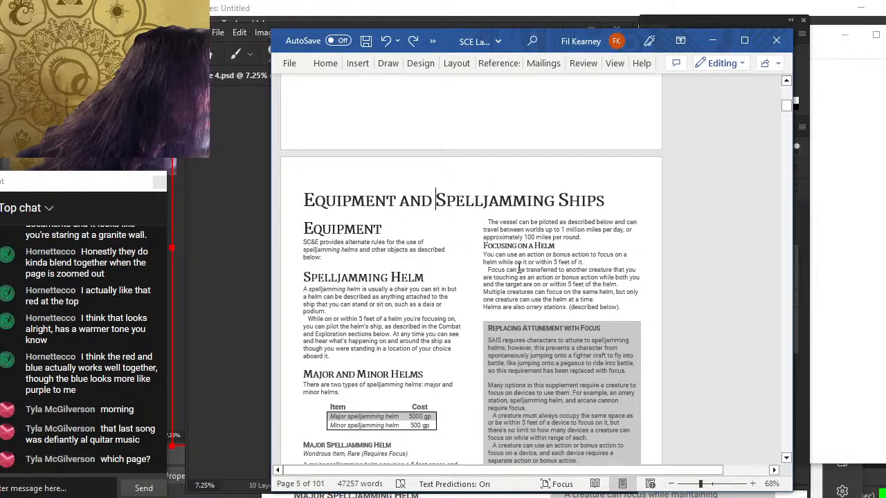
scroll(519, 269, down, 3)
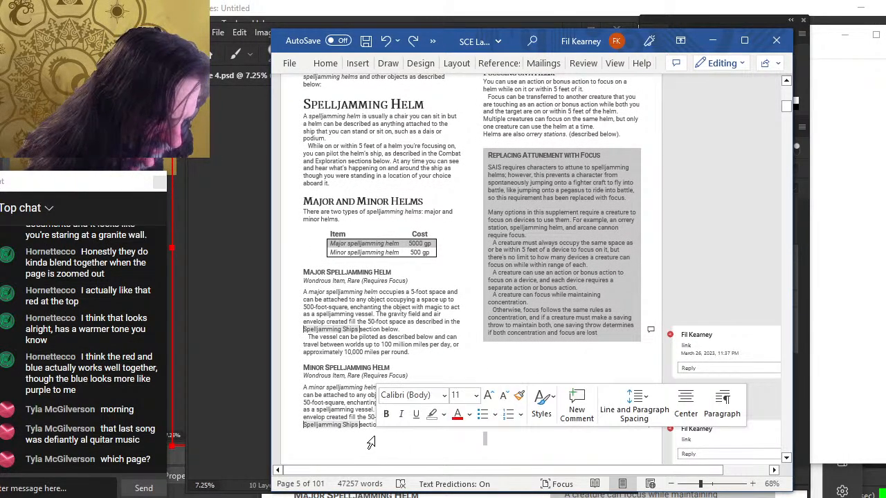
scroll(411, 364, down, 2)
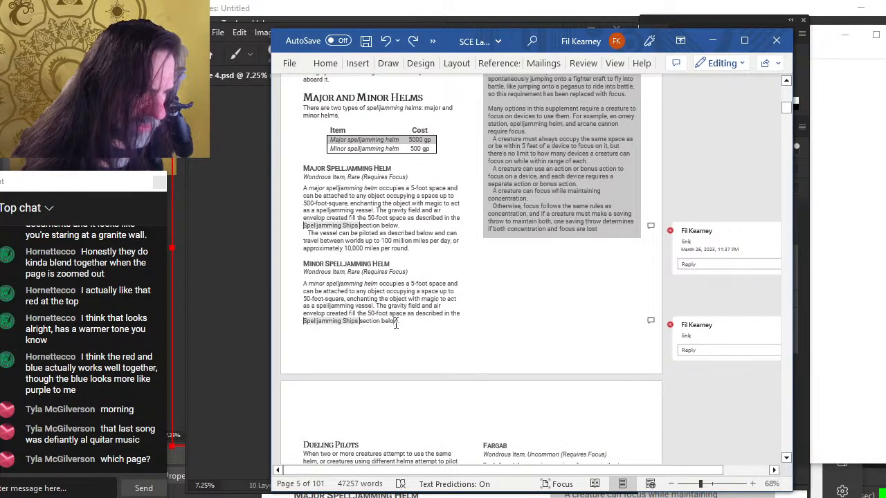
scroll(418, 315, up, 5)
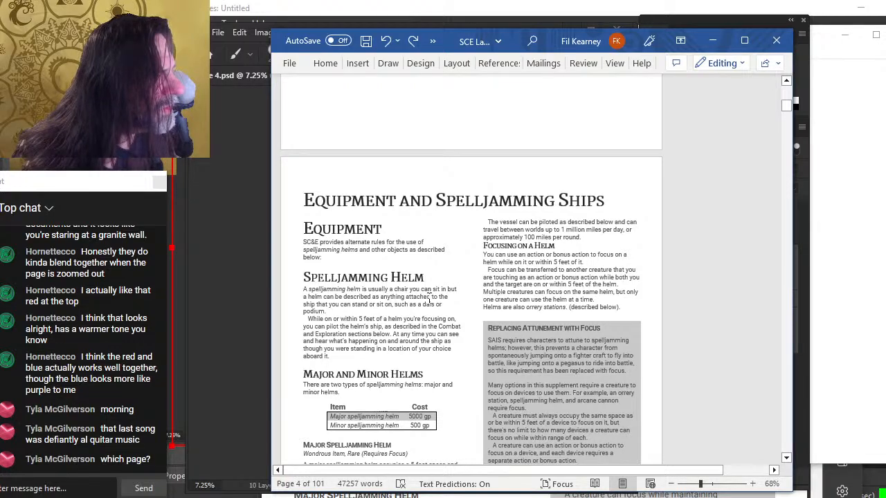
scroll(434, 262, down, 4)
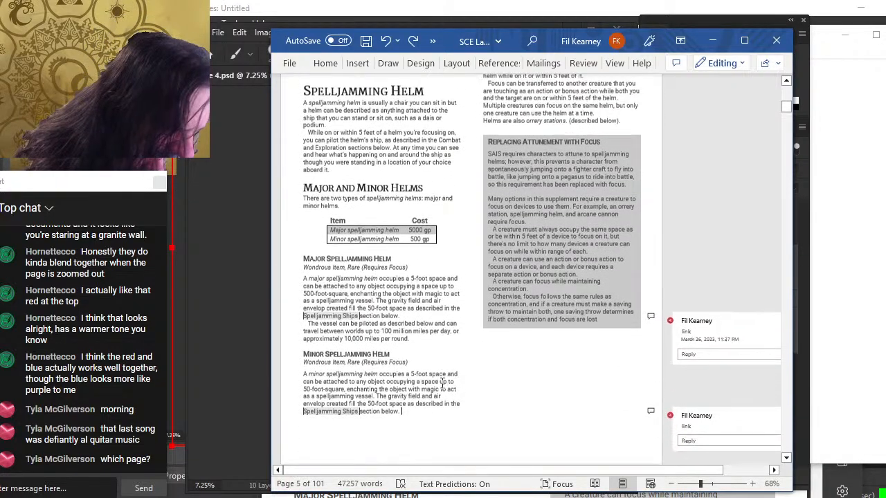
ctrl+scroll(393, 317, up, 2)
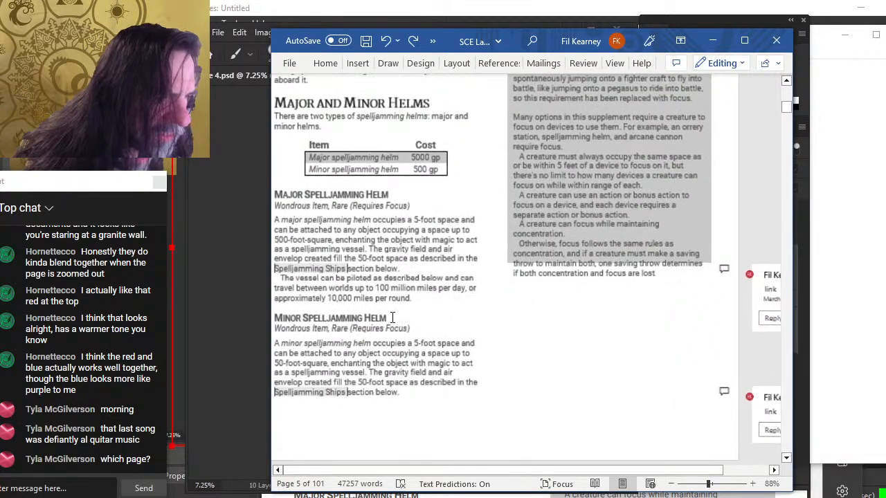
scroll(448, 280, up, 4)
scroll(448, 280, up, 1)
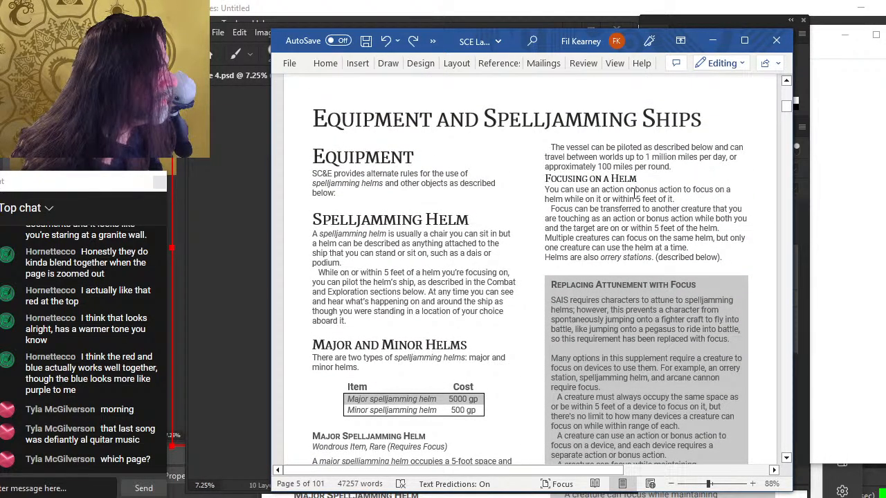
Delete the paragraph at the top of the right column before Focusing on a Helm, then undo the deletion
drag(680, 166, 547, 147)
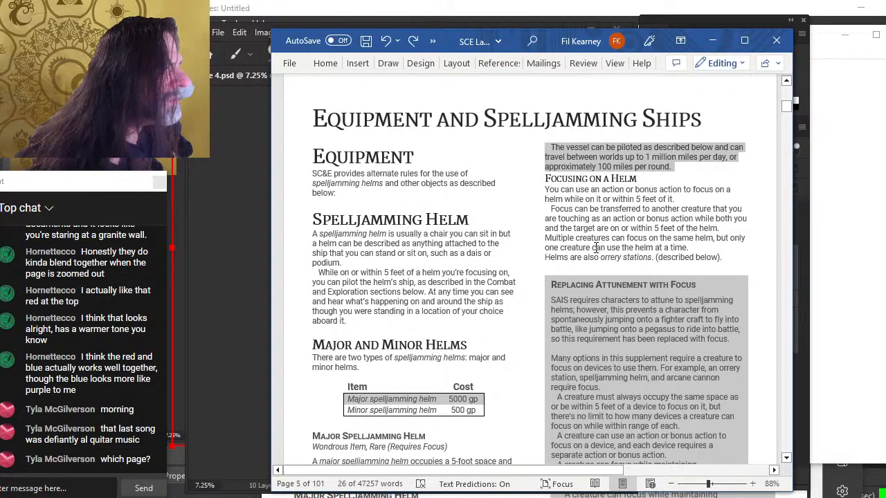
key(Delete)
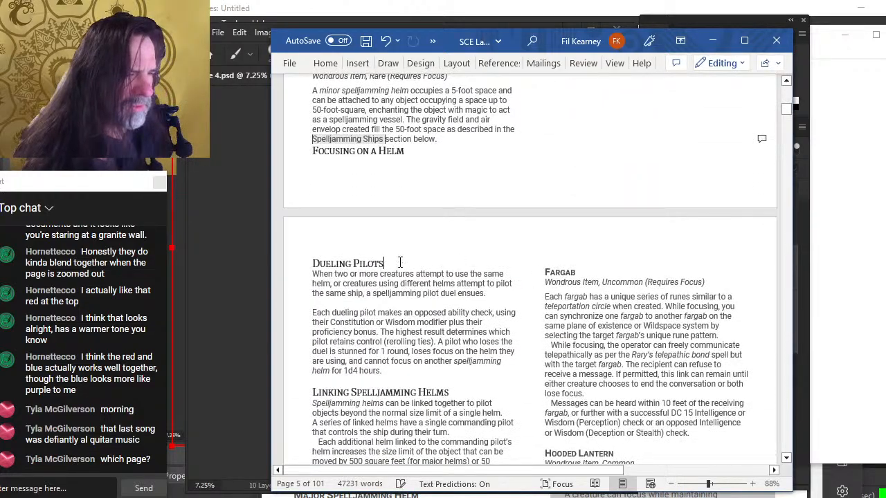
scroll(399, 261, down, 10)
scroll(451, 310, down, 5)
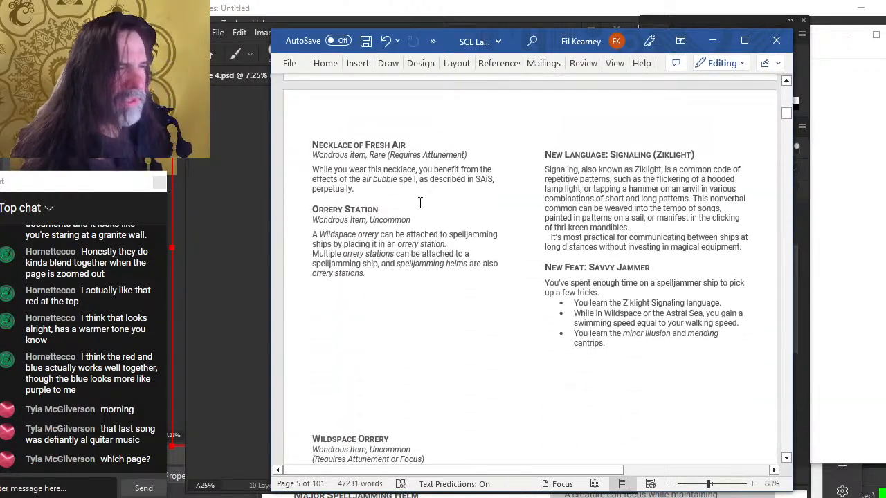
scroll(421, 208, up, 2)
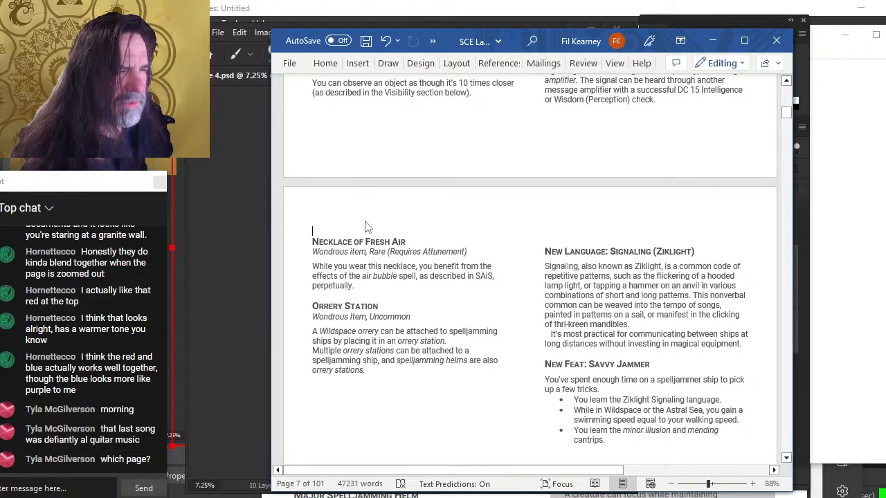
scroll(461, 325, down, 6)
scroll(461, 328, up, 15)
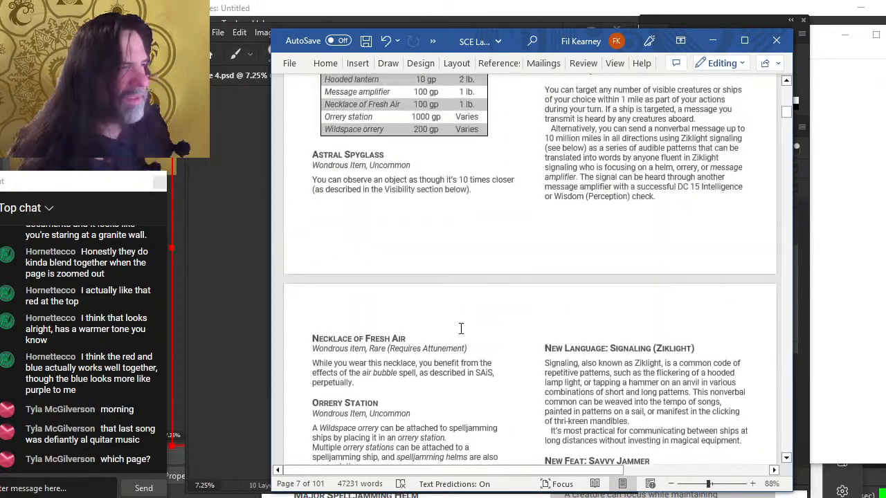
scroll(498, 321, up, 6)
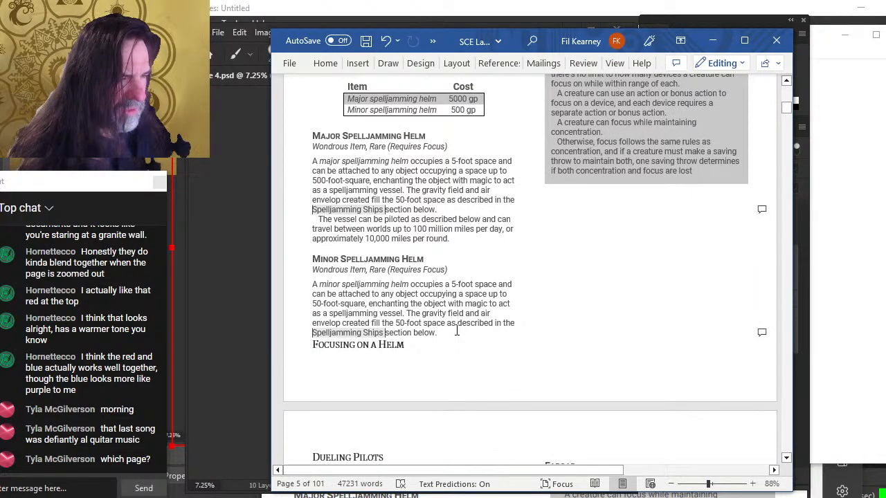
key(ctrl+z)
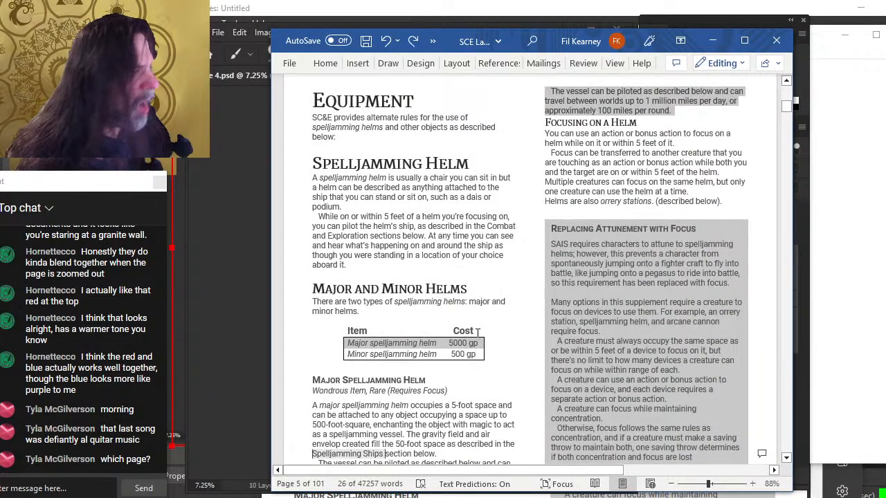
Insert three empty lines below the shaded Replacing Attunement with Focus box to push following content onward
scroll(498, 318, down, 6)
click(550, 299)
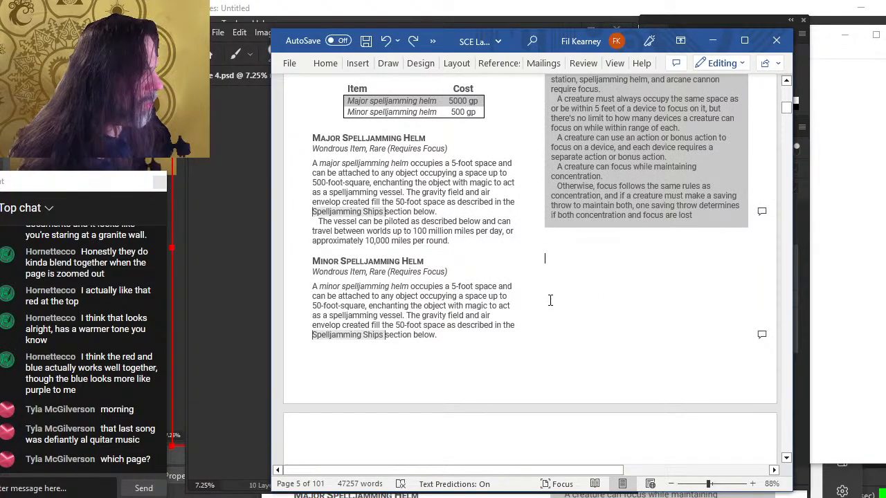
key(Return)
key(Return)
key(Return)
key(Return)
key(Return)
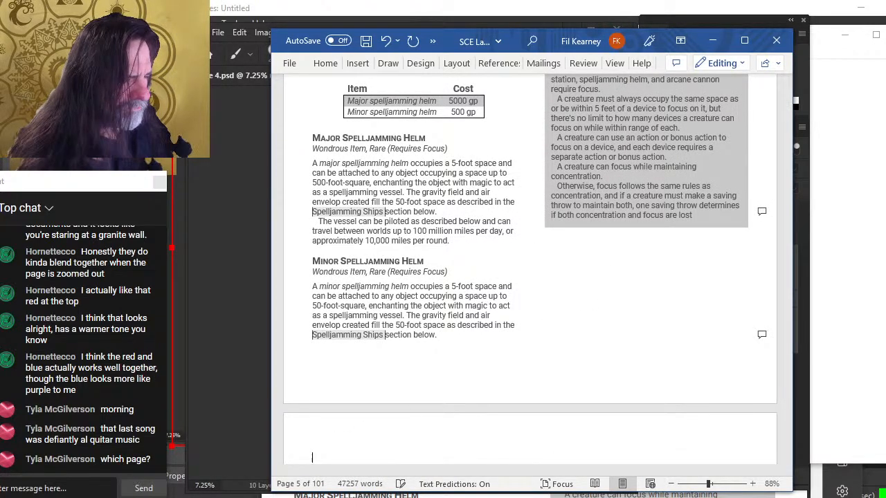
Scroll through the following pages and back up to the table of contents to check the layout
scroll(564, 262, up, 8)
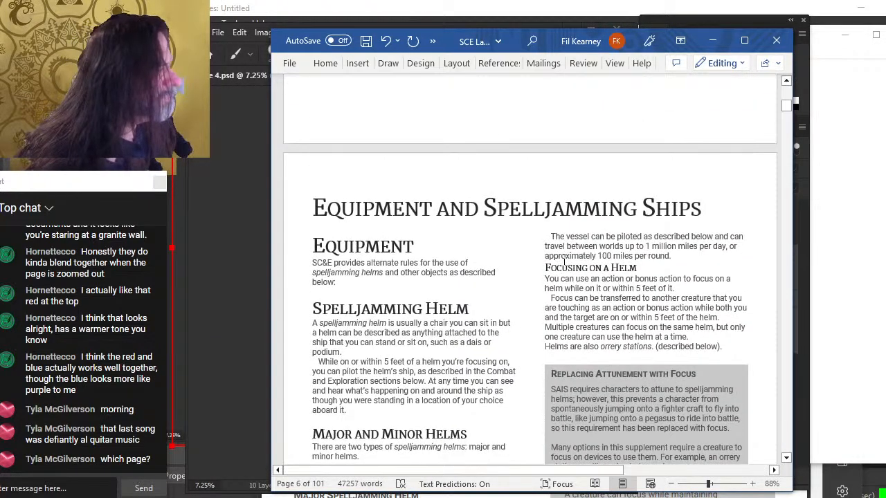
scroll(696, 300, down, 5)
scroll(503, 141, up, 4)
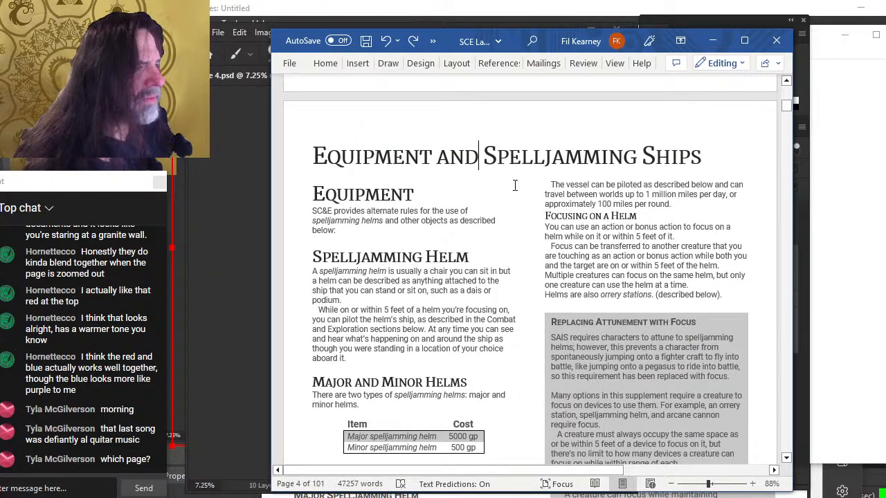
scroll(530, 236, down, 4)
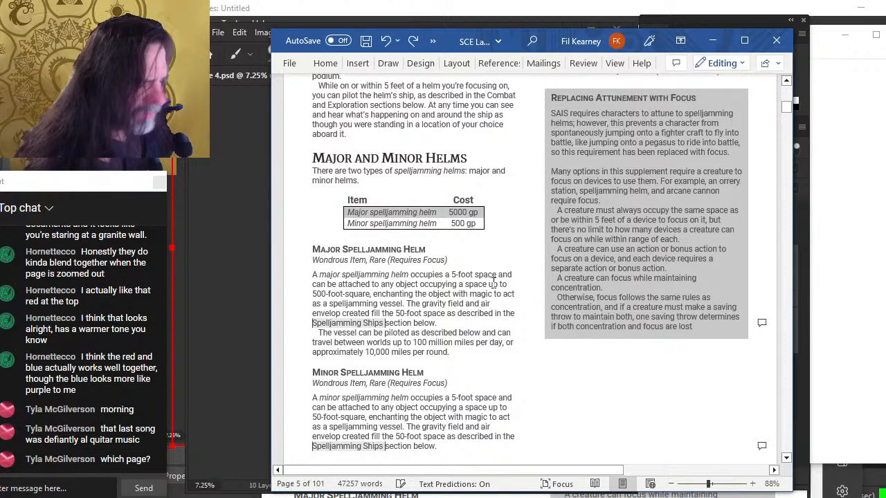
scroll(494, 279, up, 5)
scroll(526, 253, down, 4)
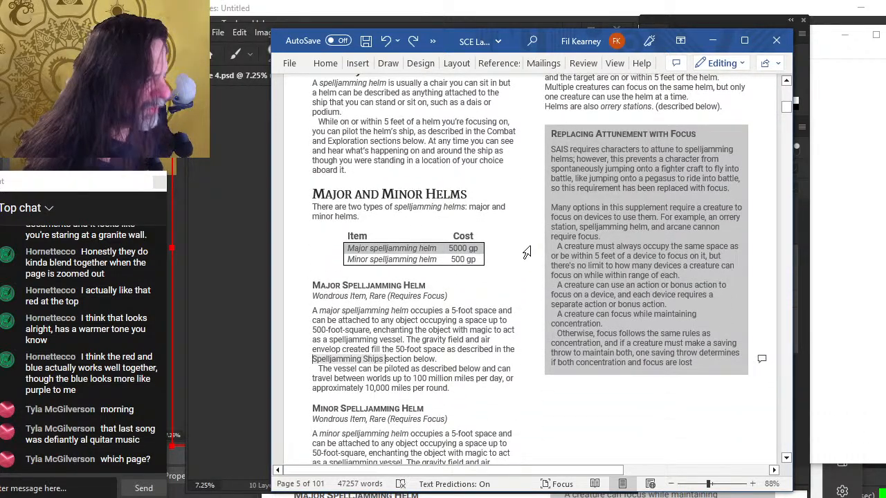
scroll(504, 250, down, 6)
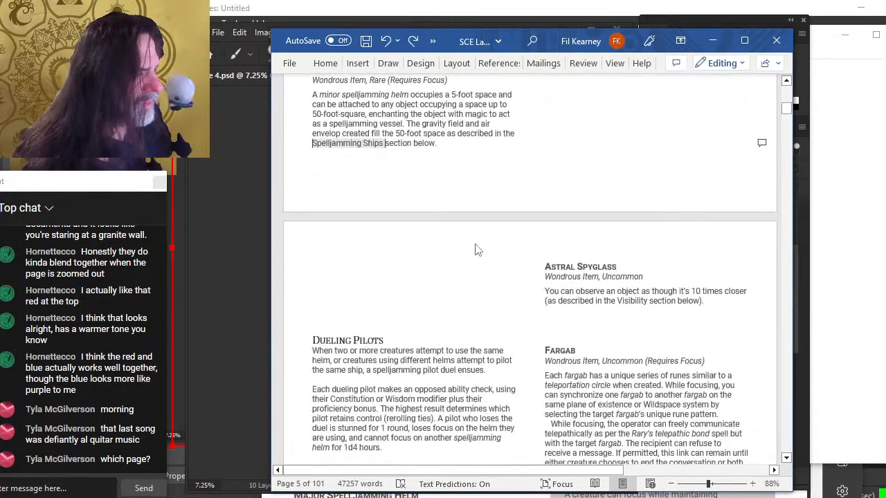
scroll(493, 301, down, 20)
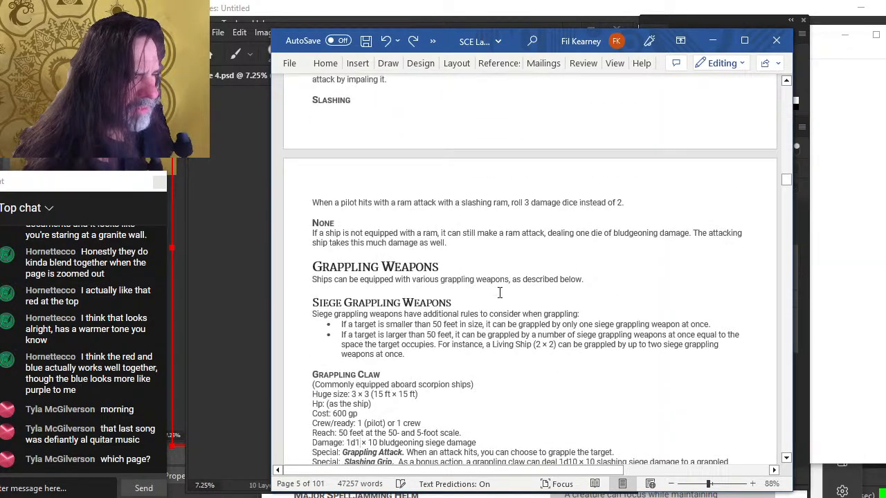
scroll(499, 293, up, 5)
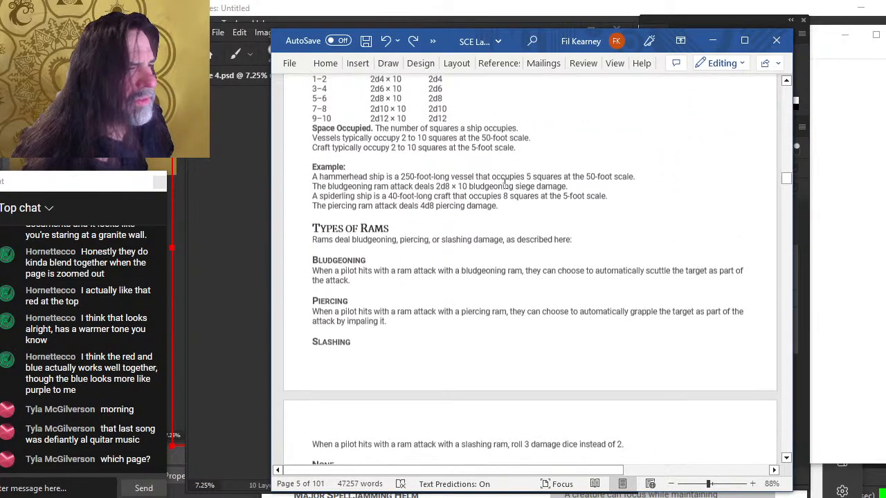
scroll(504, 181, up, 8)
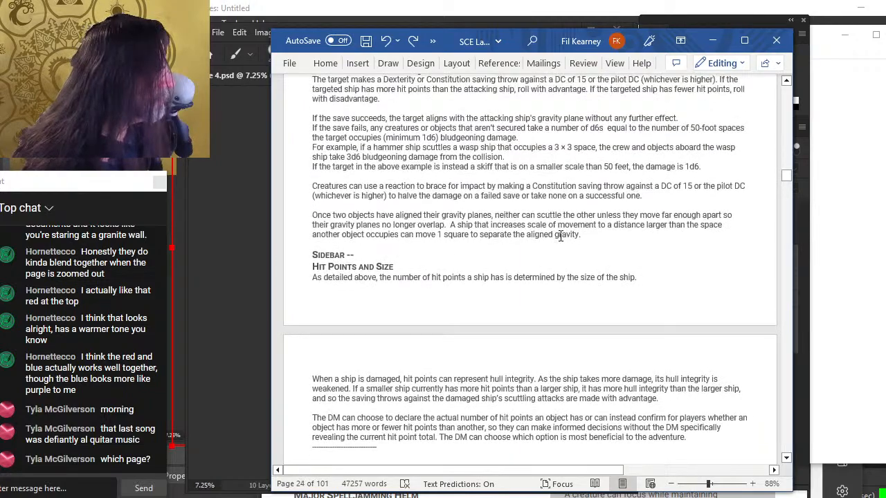
drag(785, 179, 772, 83)
scroll(562, 299, down, 10)
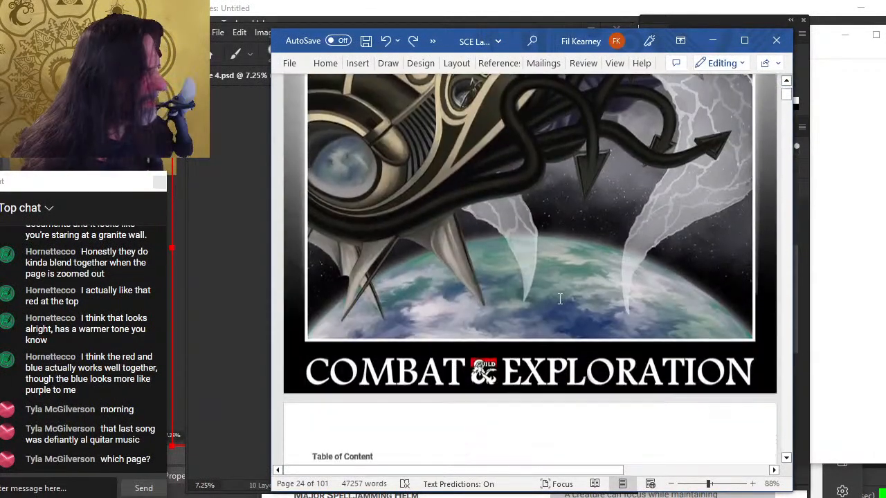
scroll(561, 298, up, 3)
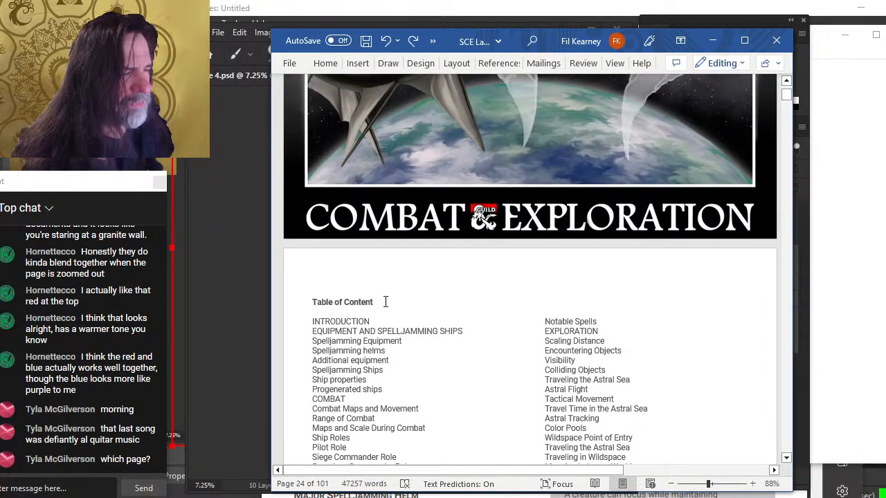
scroll(453, 286, down, 5)
scroll(453, 287, up, 6)
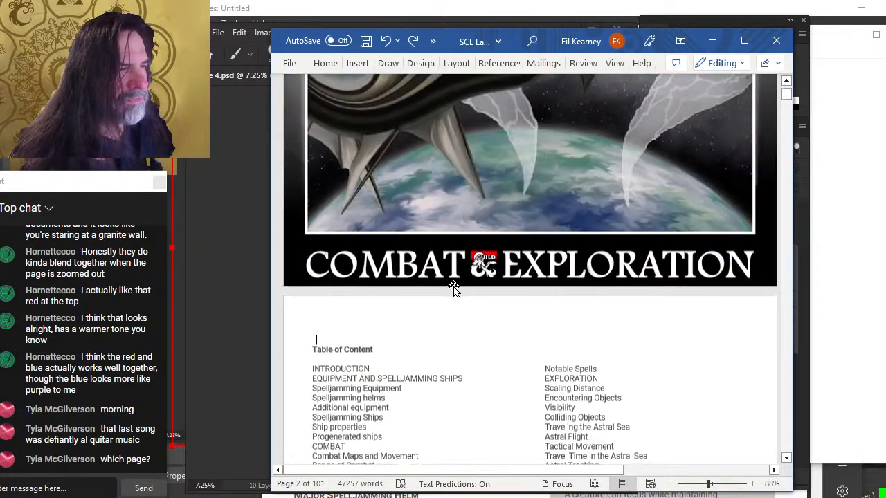
drag(445, 227, 647, 172)
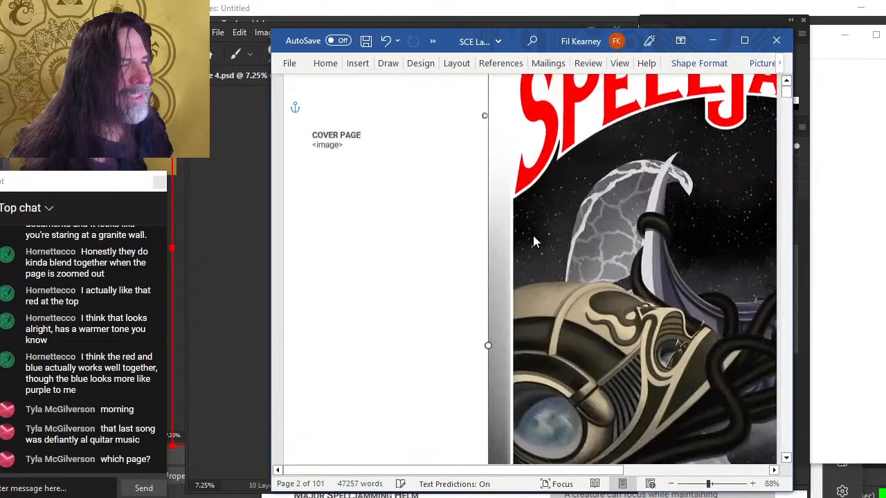
scroll(532, 235, up, 1)
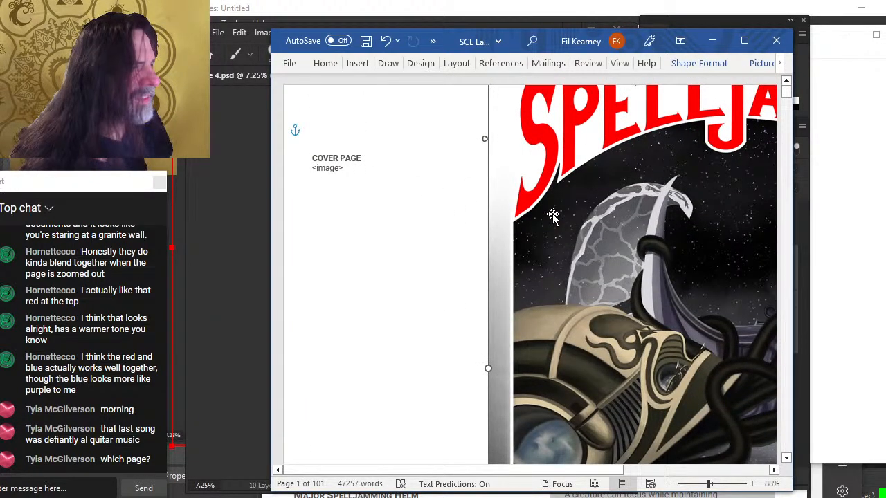
key(ctrl+z)
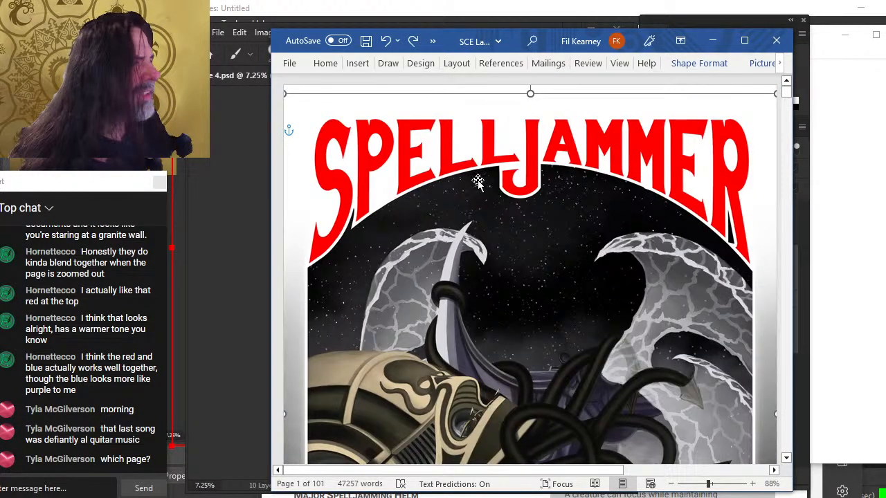
Select the Spelljammer cover image and nudge it slightly upward on the first page
scroll(549, 289, up, 10)
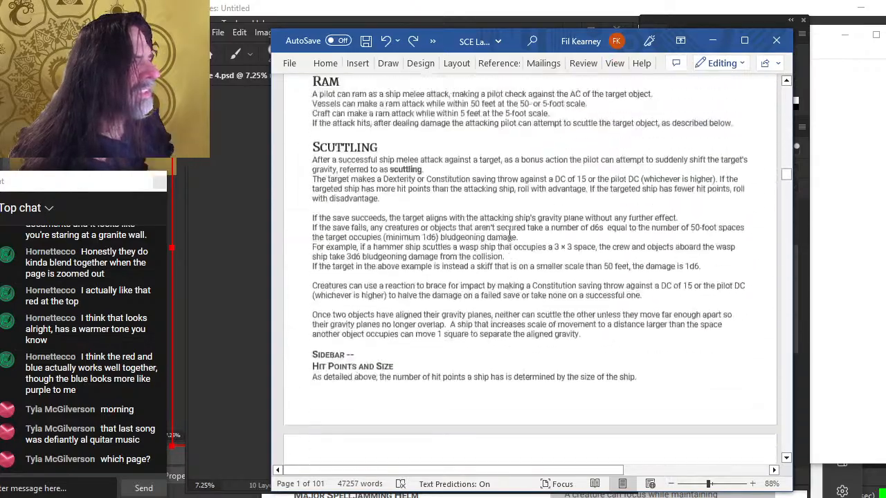
middle_click(545, 329)
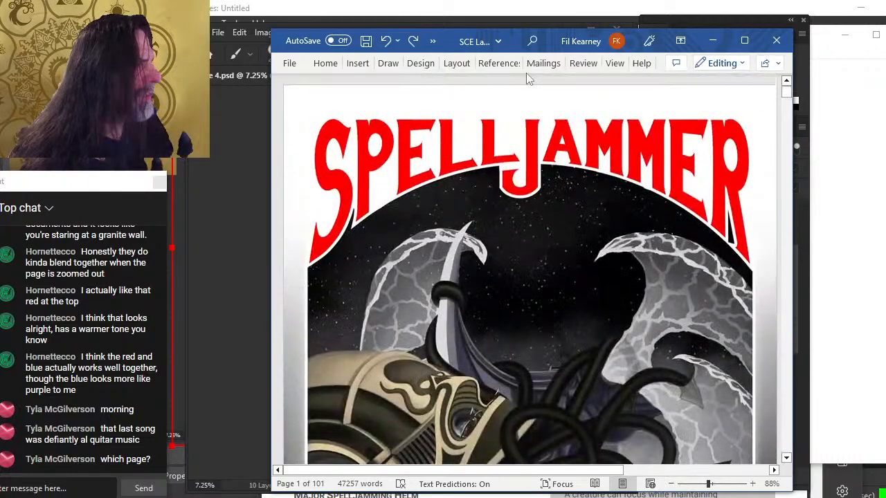
click(462, 135)
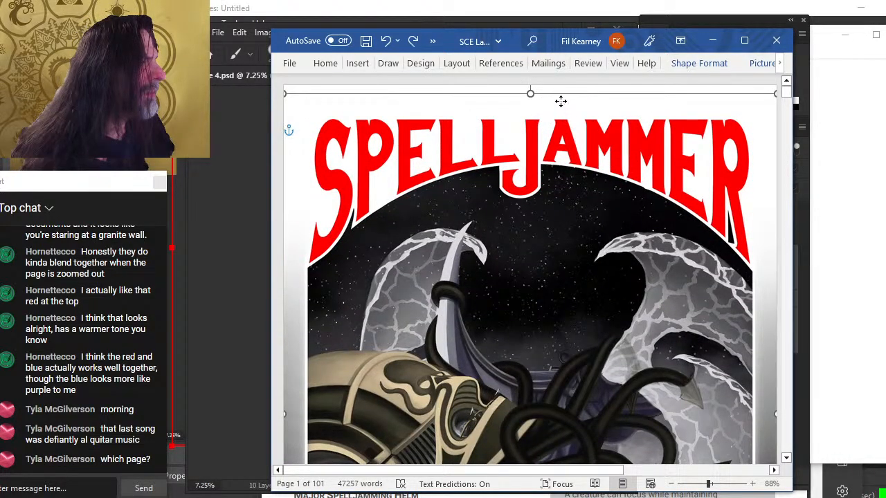
key(Up)
drag(560, 100, 561, 98)
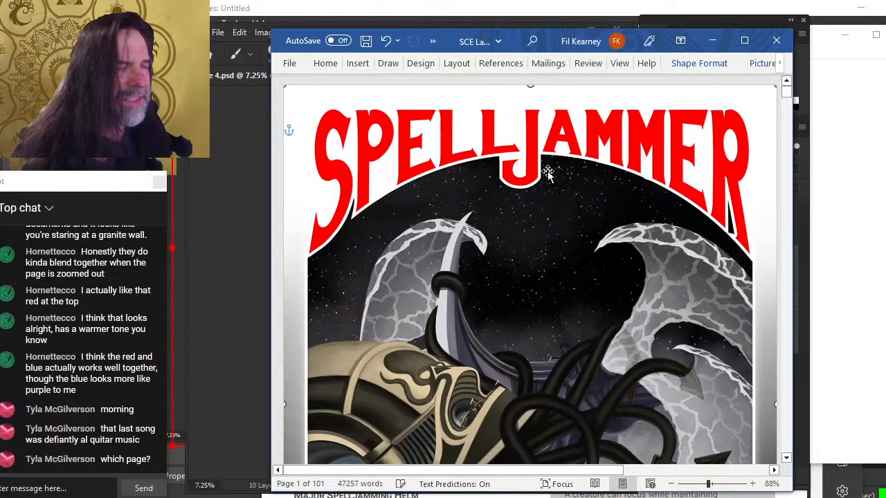
Set the cover image to Behind Text wrapping, then align it left and top
scroll(514, 267, down, 7)
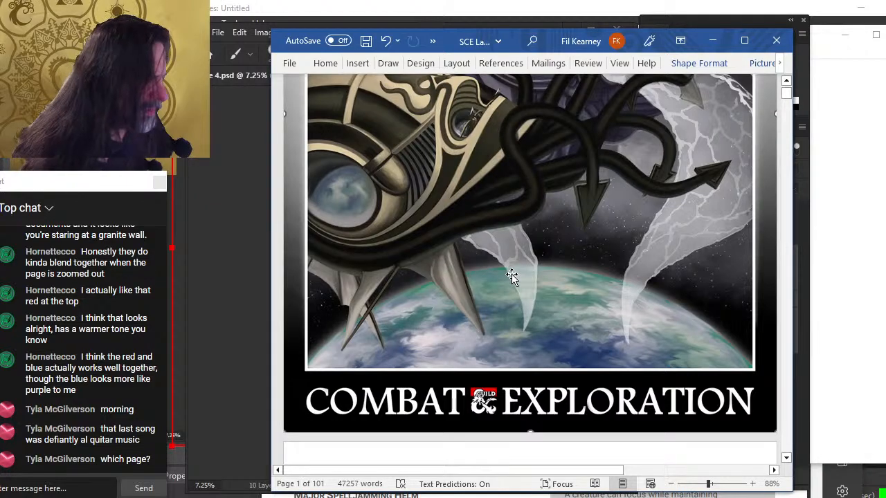
right_click(511, 277)
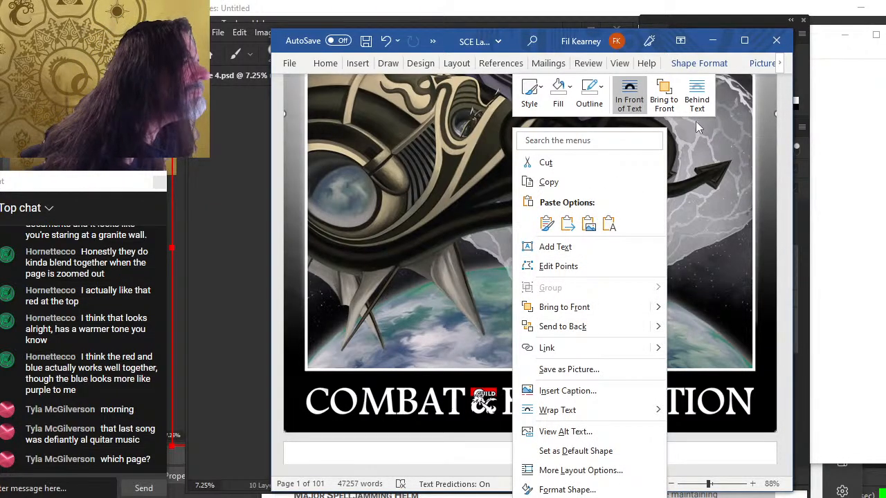
click(696, 99)
click(702, 65)
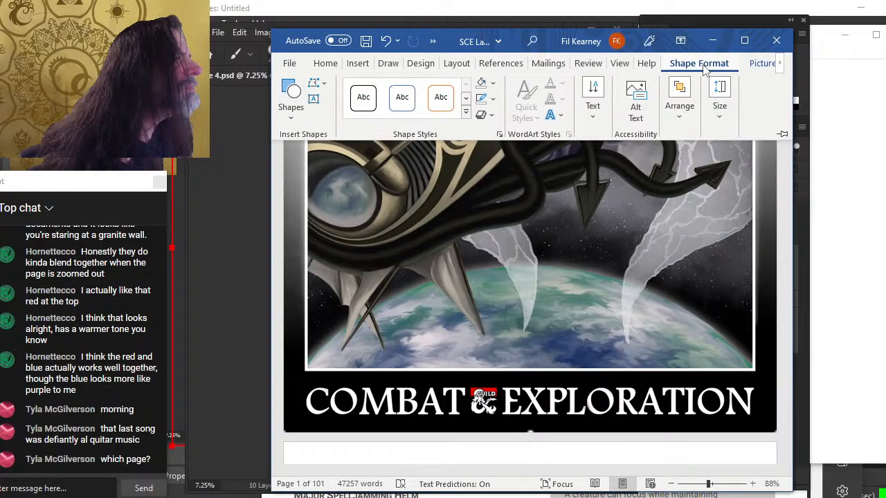
click(677, 107)
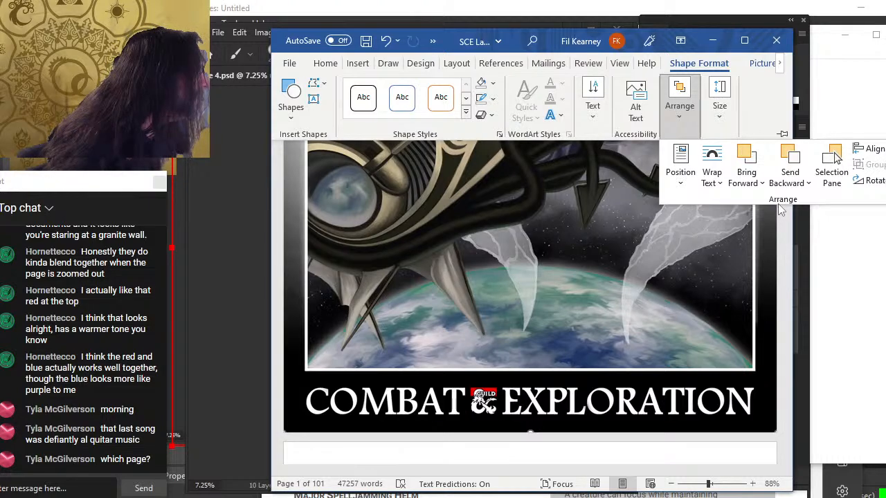
click(875, 149)
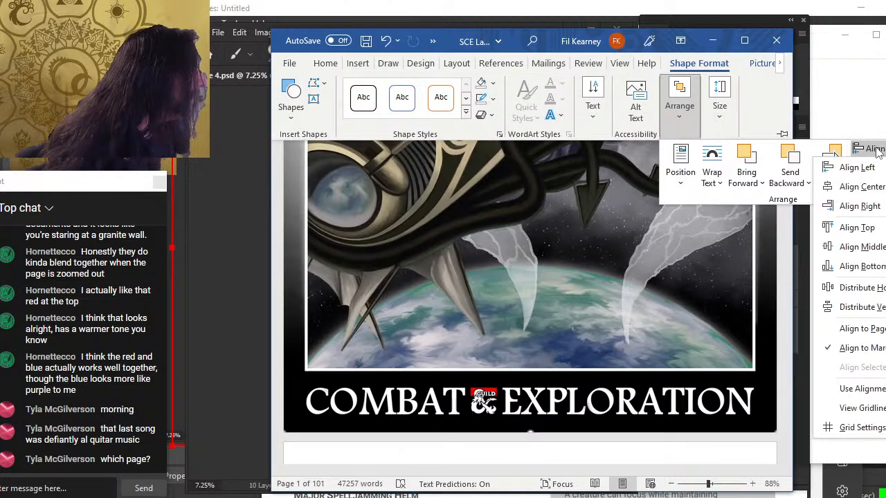
click(874, 166)
click(874, 151)
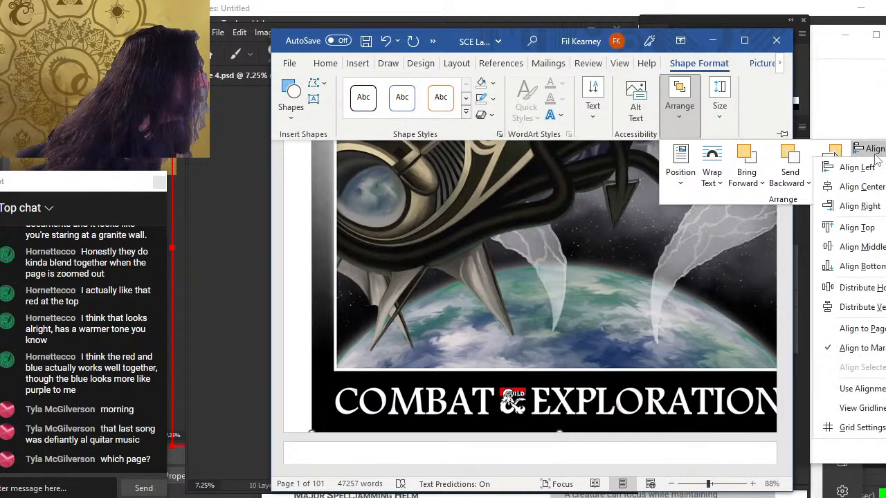
click(858, 227)
Drag the cover image back to the top-left corner of the page
scroll(569, 318, up, 5)
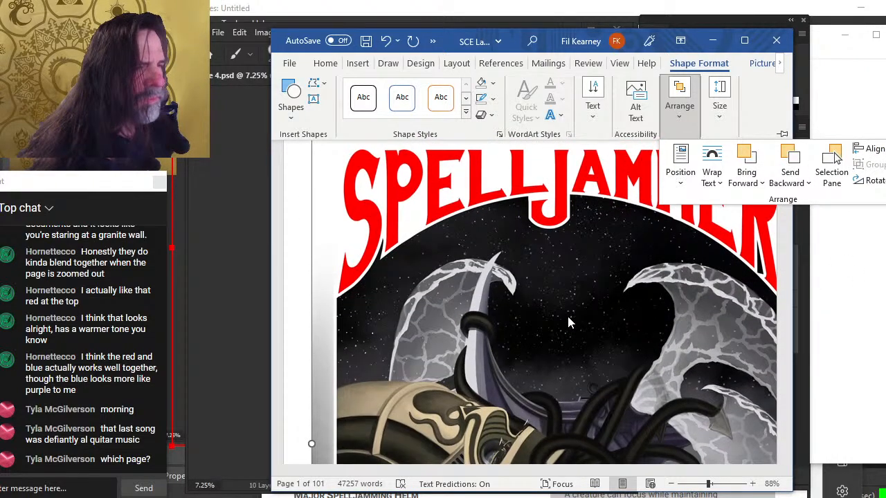
click(505, 259)
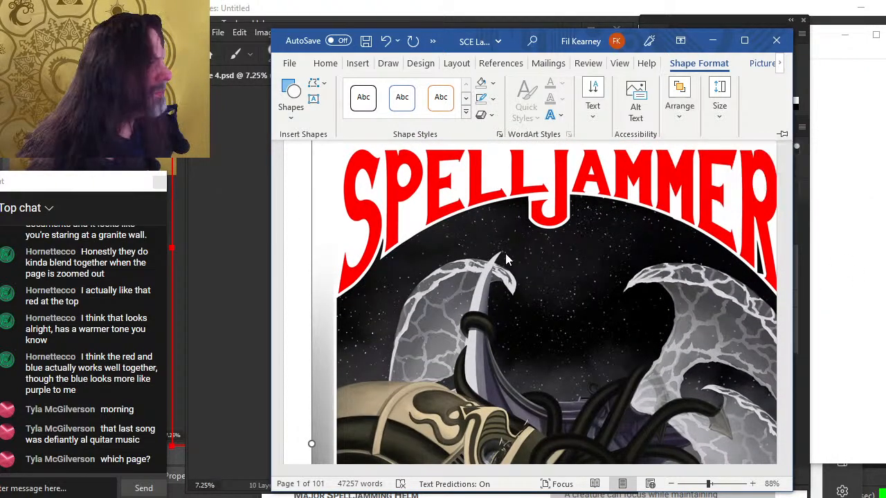
click(786, 148)
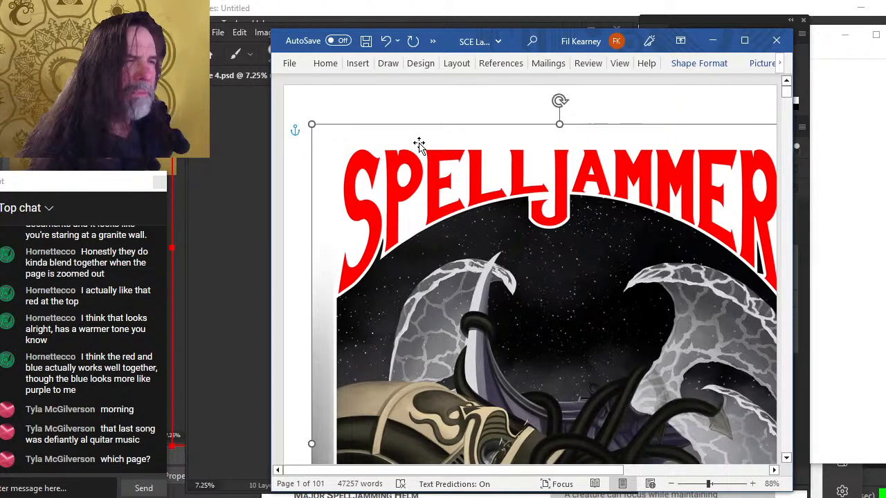
drag(419, 129, 392, 87)
scroll(394, 173, down, 10)
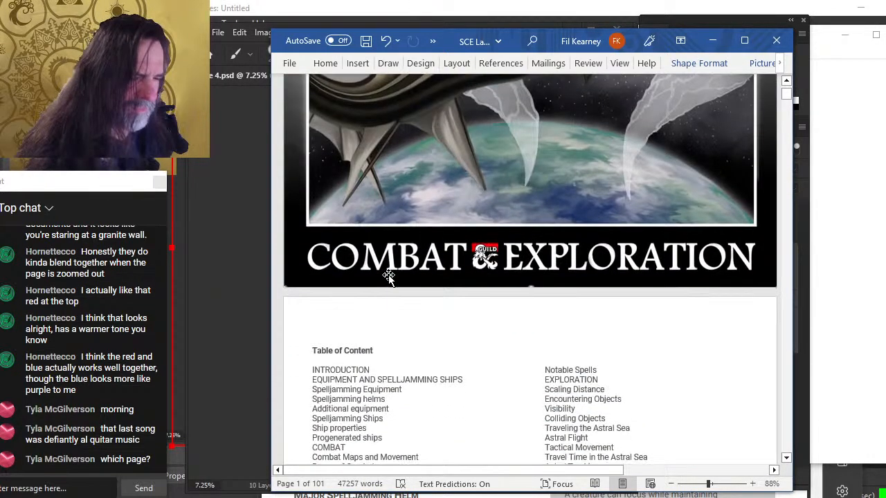
Undo the last edit above the Table of Content heading
scroll(388, 276, down, 3)
click(364, 192)
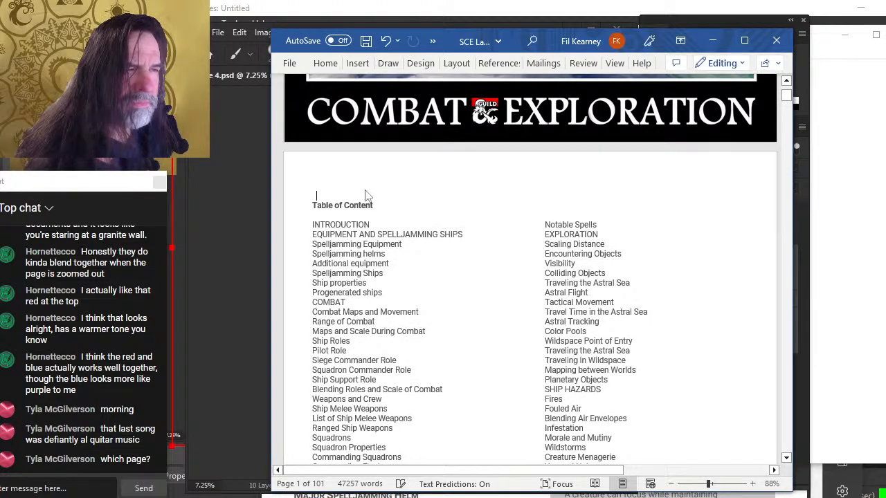
key(ctrl+z)
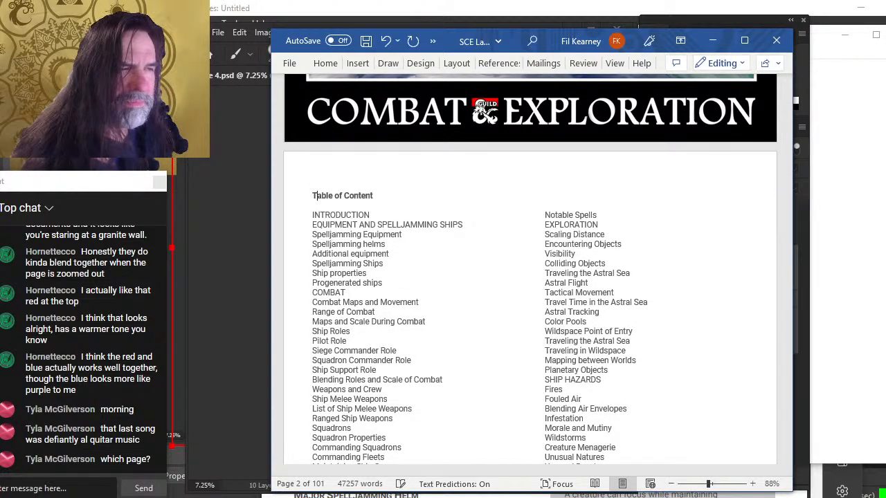
Delete the empty paragraph that leaves a blank page before Equipment and Spelljamming Ships
scroll(470, 281, down, 15)
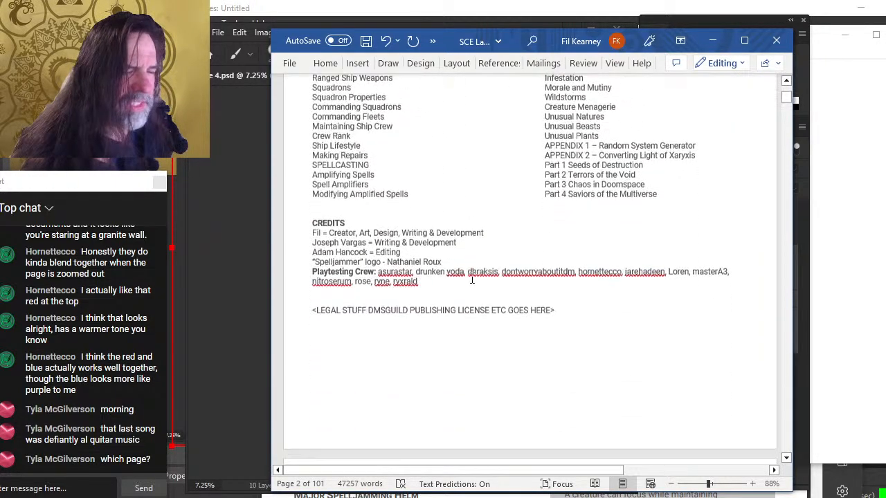
scroll(421, 294, down, 15)
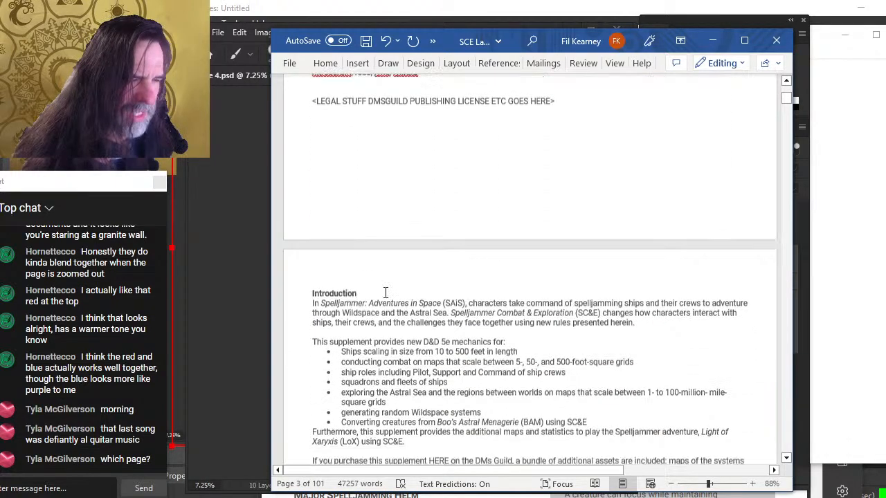
scroll(427, 287, down, 20)
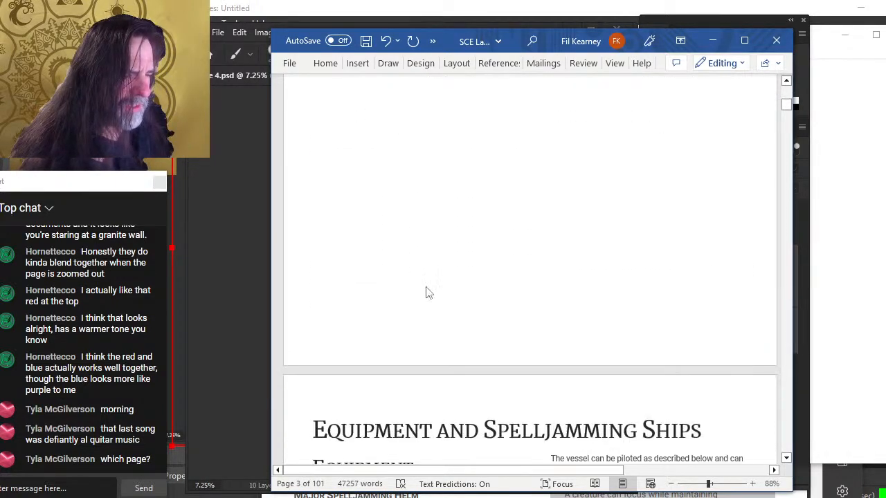
scroll(427, 288, up, 3)
scroll(427, 287, up, 10)
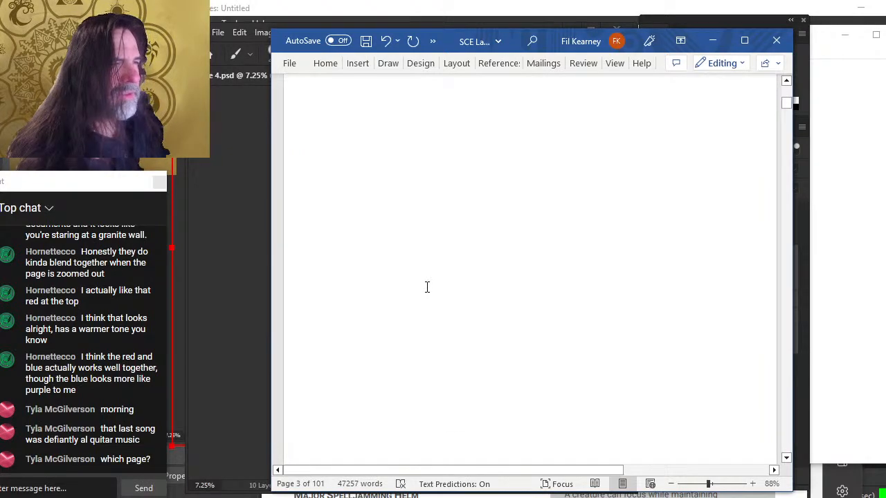
click(425, 302)
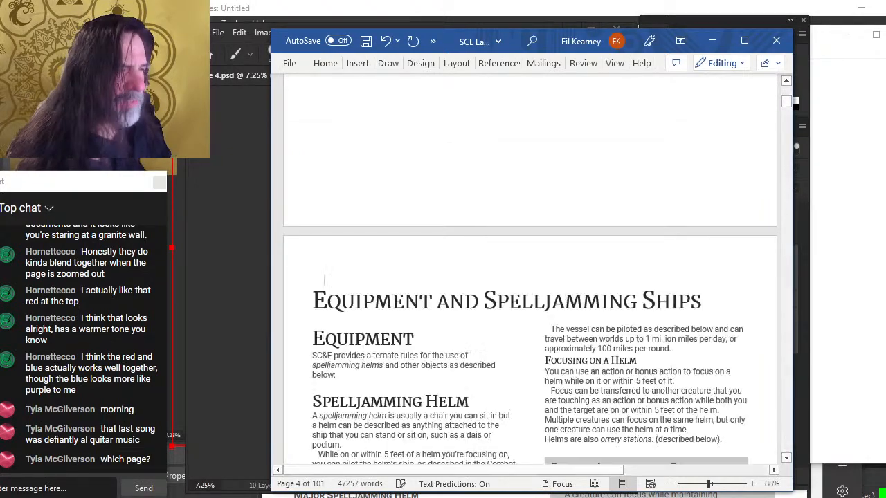
key(Delete)
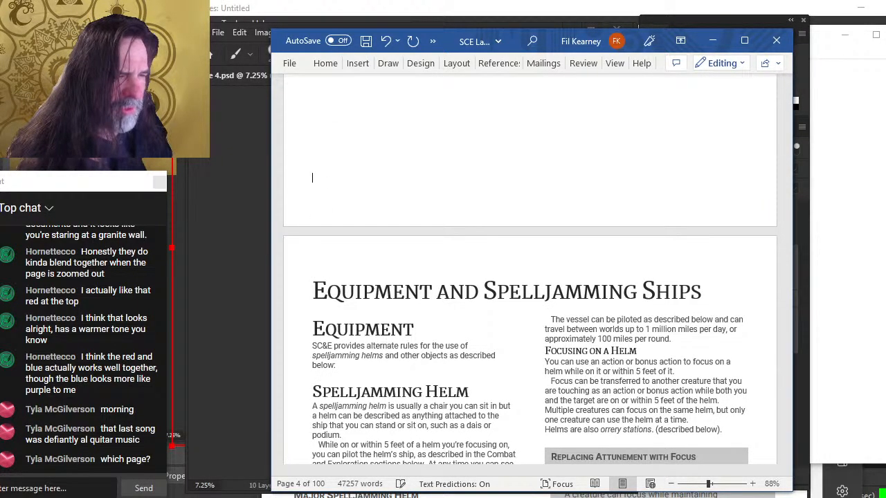
Examine the Minor Spelljamming Helm description at the end of the Equipment page
scroll(362, 265, up, 2)
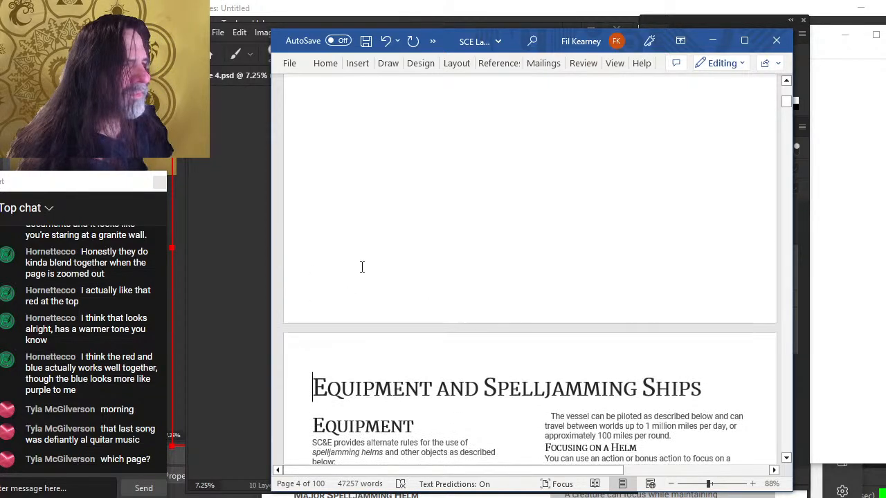
click(390, 216)
scroll(391, 218, down, 10)
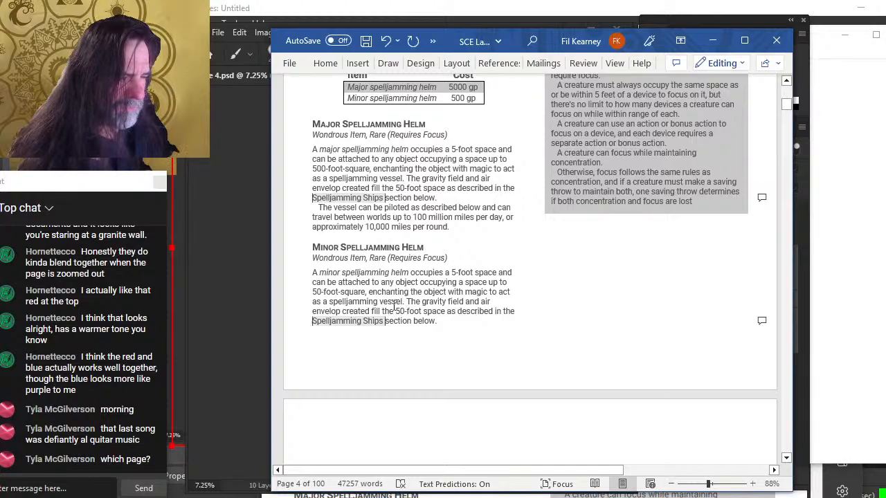
double_click(441, 348)
click(401, 319)
drag(448, 311, 368, 292)
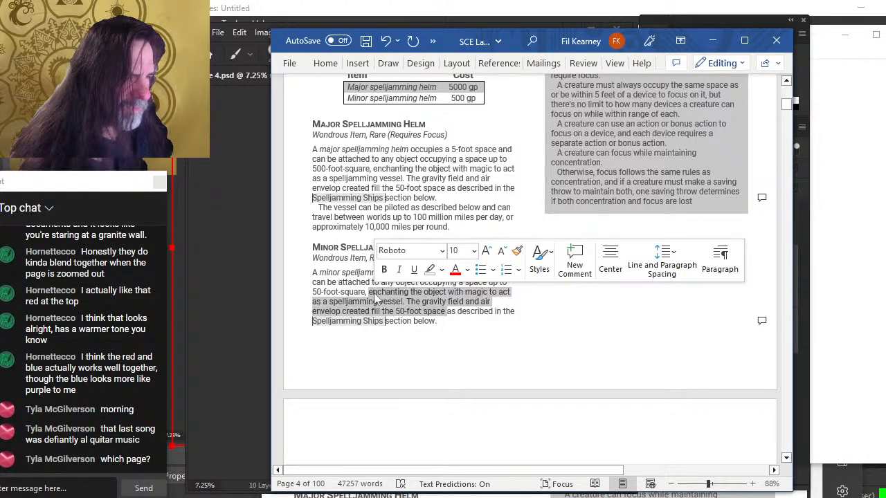
click(374, 312)
scroll(391, 277, down, 5)
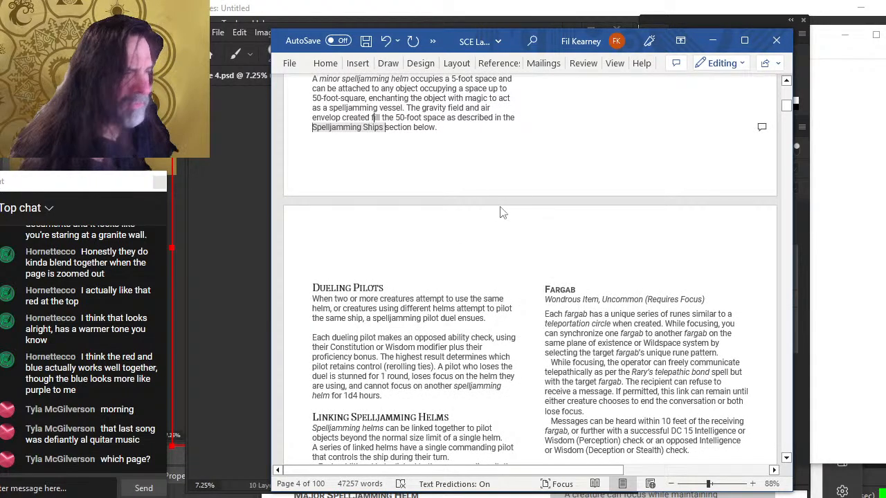
Review the Equipment pages and the right-column paragraph above Focusing on a Helm
scroll(487, 217, up, 3)
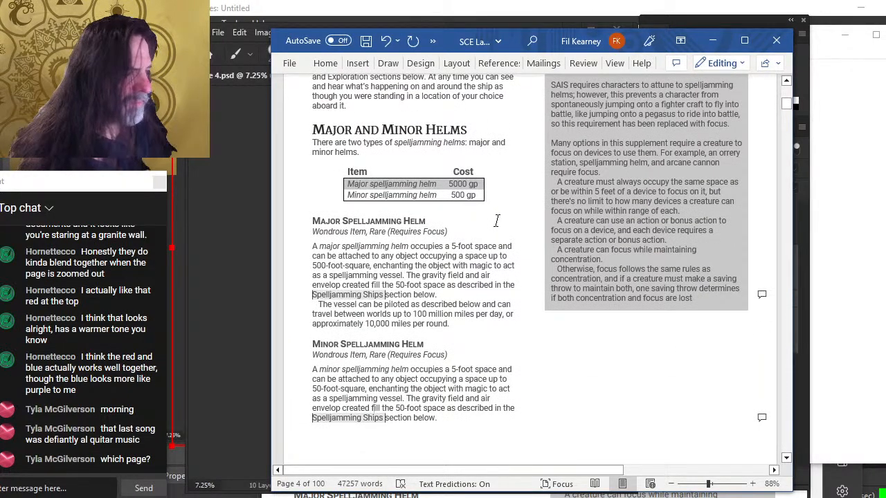
scroll(496, 220, up, 5)
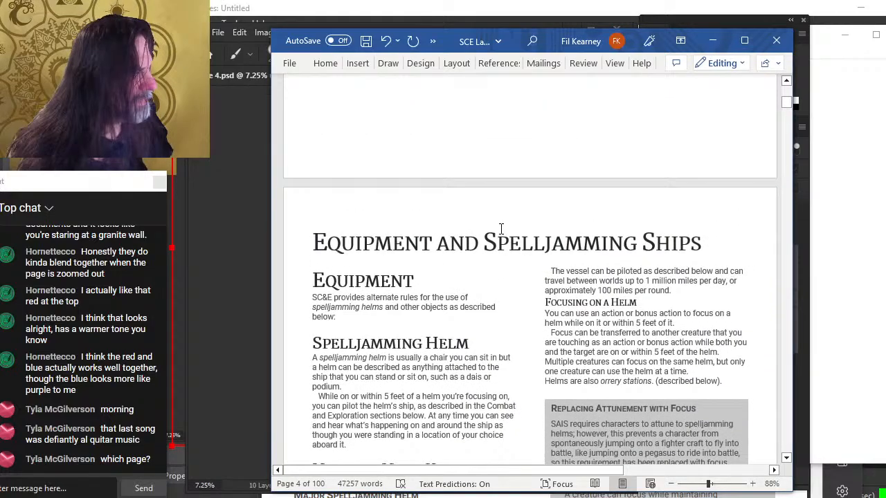
scroll(501, 229, down, 10)
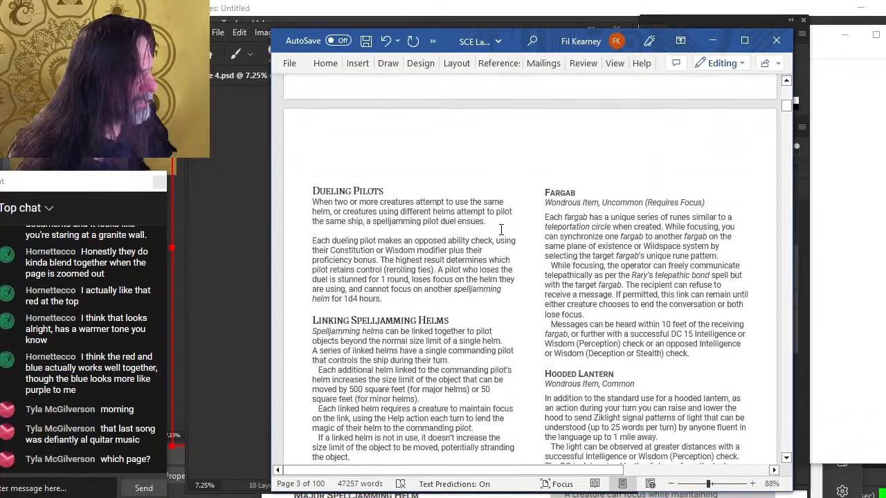
scroll(501, 229, up, 2)
click(372, 249)
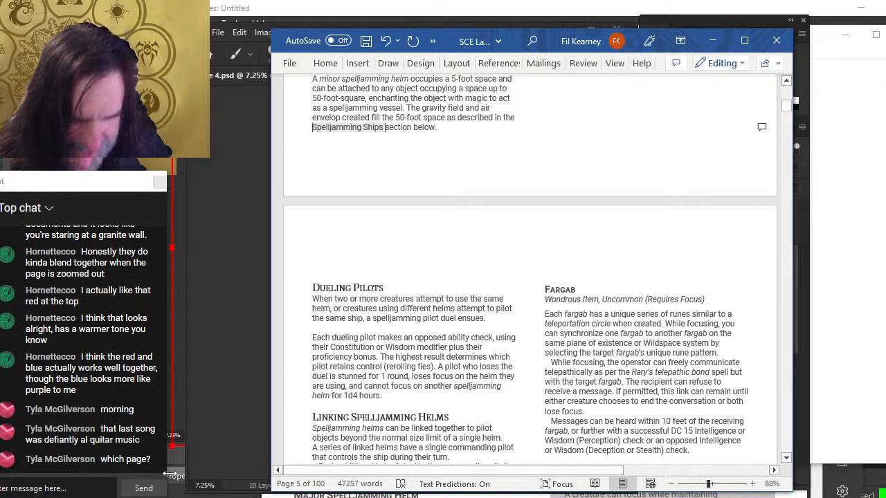
scroll(379, 367, up, 10)
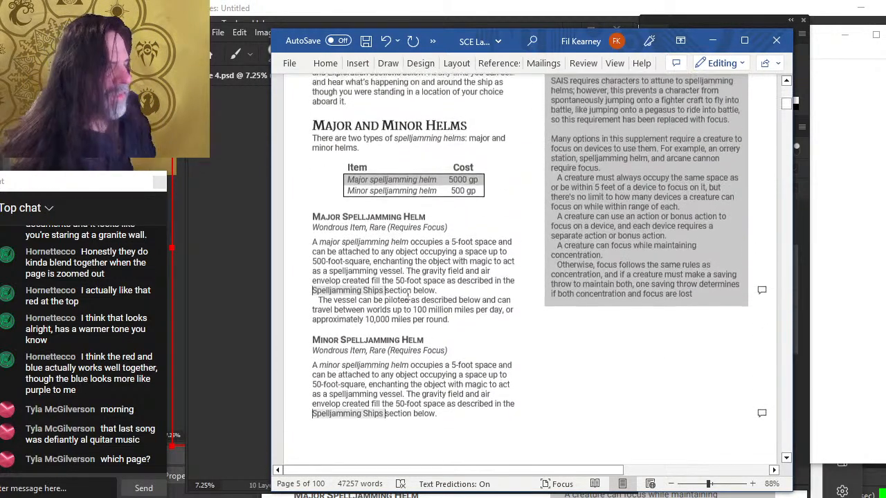
scroll(464, 292, up, 3)
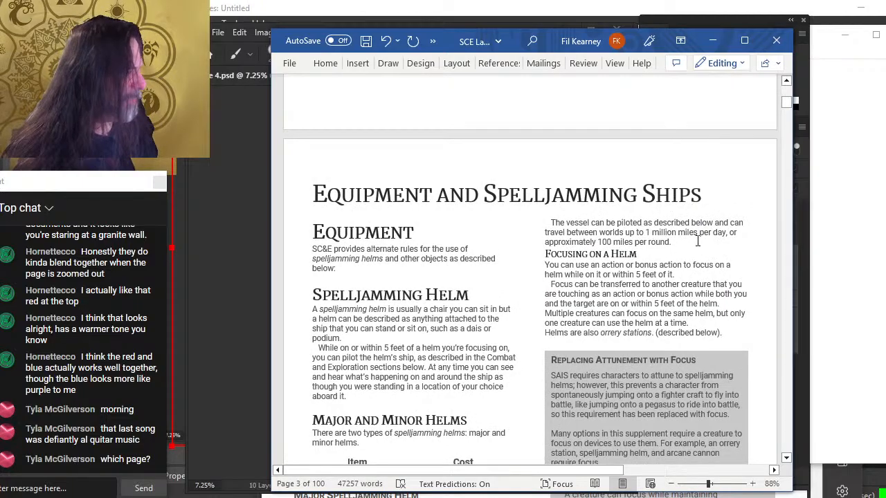
triple_click(685, 246)
scroll(598, 287, down, 13)
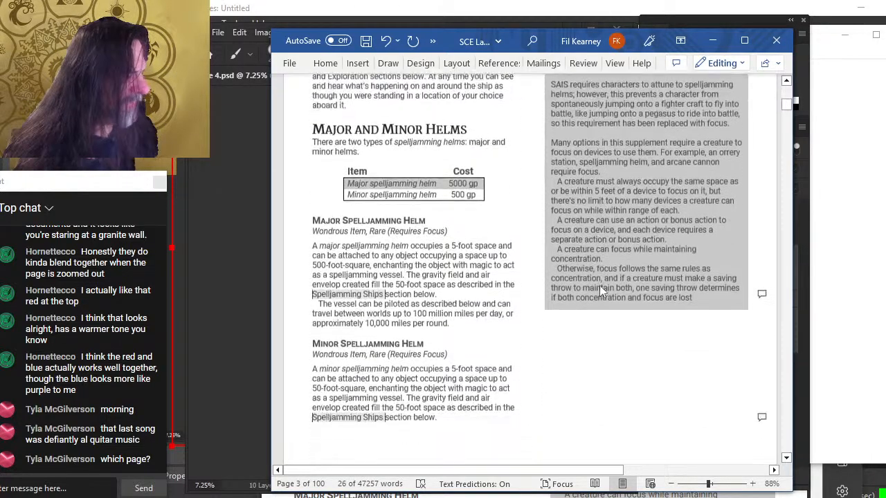
scroll(598, 287, down, 15)
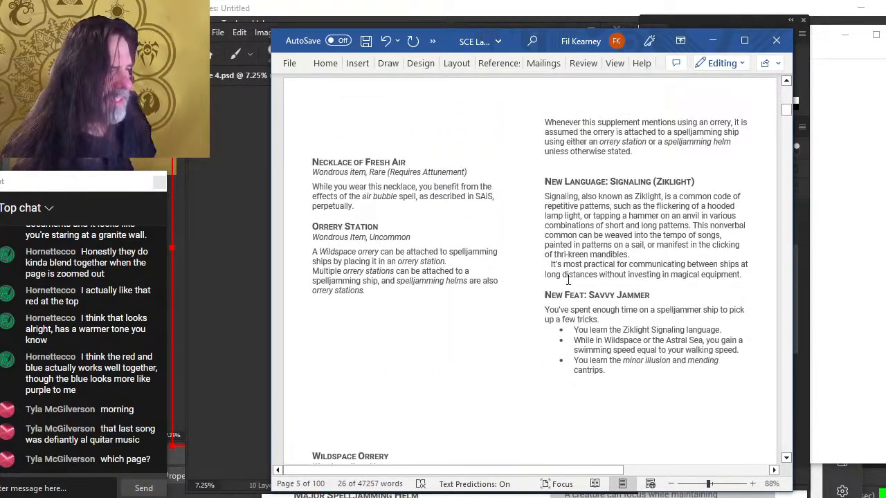
scroll(526, 305, down, 3)
scroll(575, 279, up, 8)
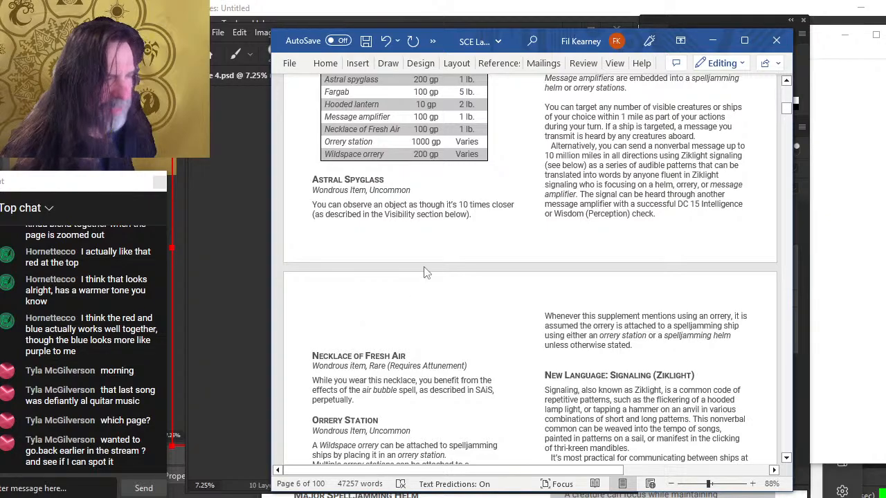
Scroll through the Equipment page's Spelljamming Helm and Major and Minor Helms descriptions to compare their wording
scroll(424, 271, up, 6)
scroll(504, 241, up, 6)
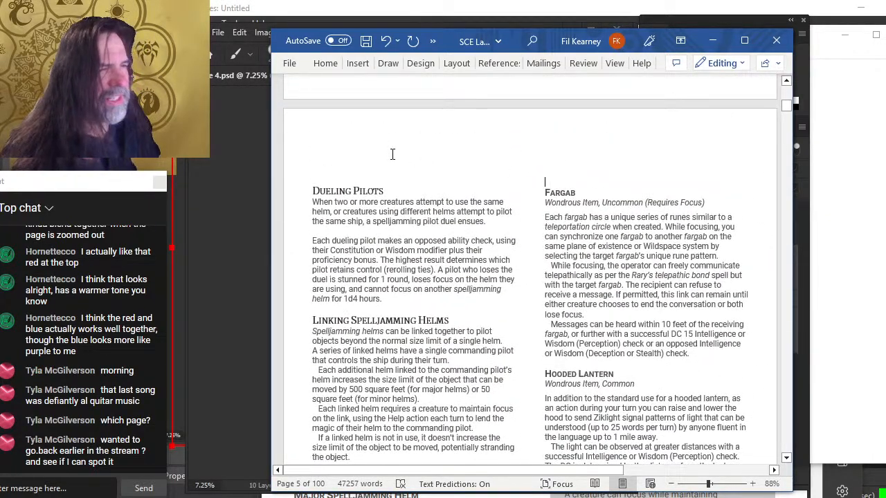
scroll(392, 161, up, 15)
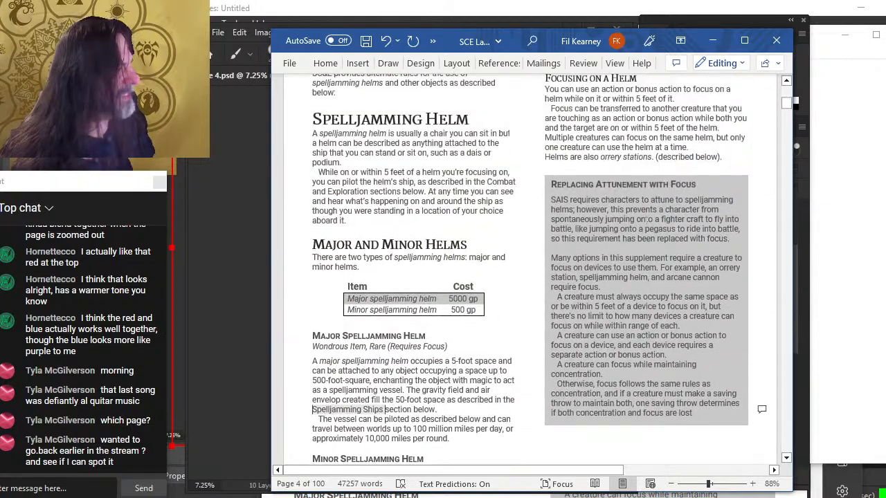
scroll(664, 172, up, 4)
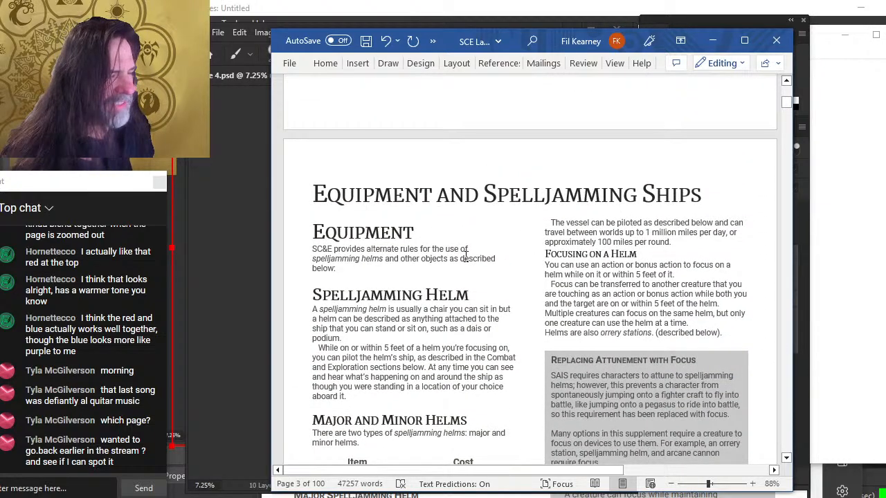
scroll(465, 257, down, 1)
scroll(359, 230, down, 3)
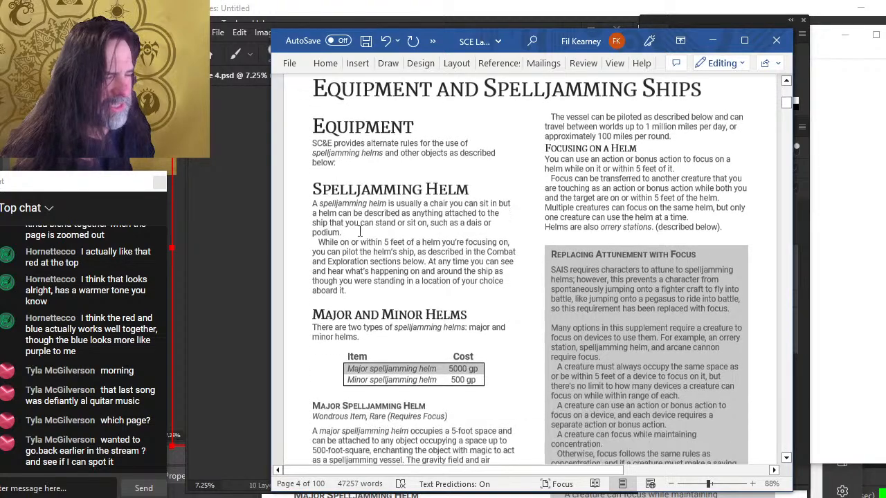
scroll(382, 268, down, 5)
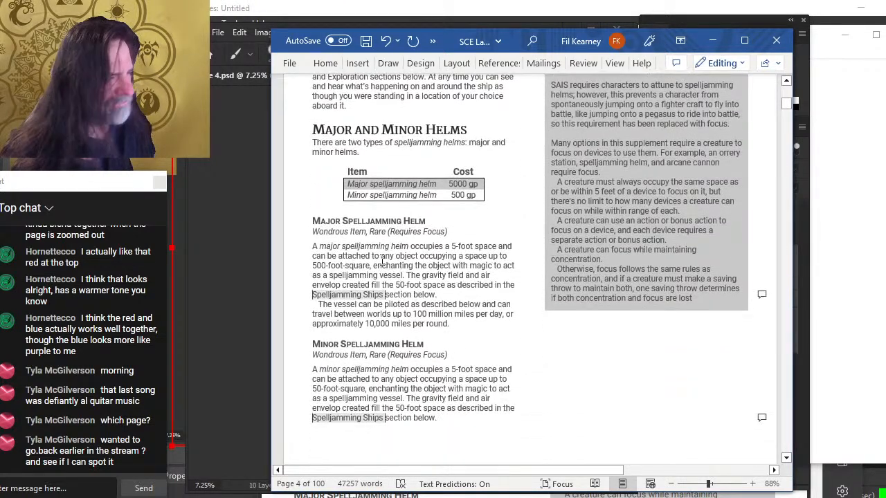
scroll(375, 192, up, 2)
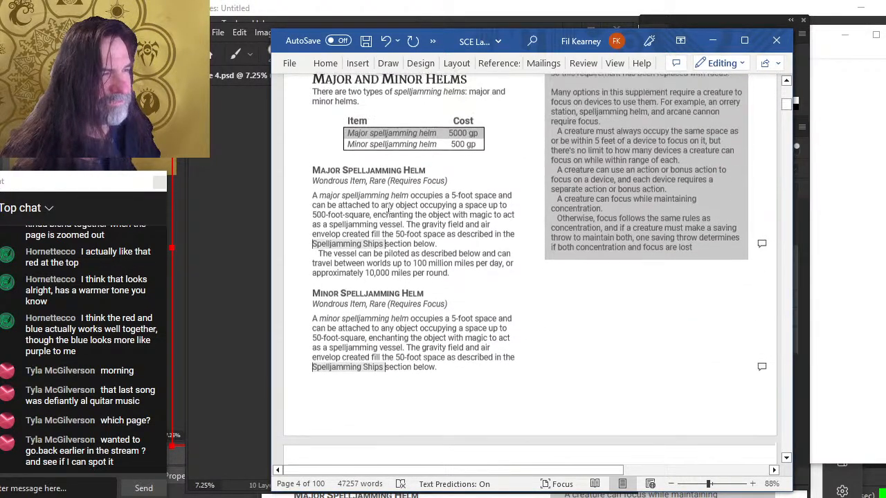
scroll(429, 263, up, 1)
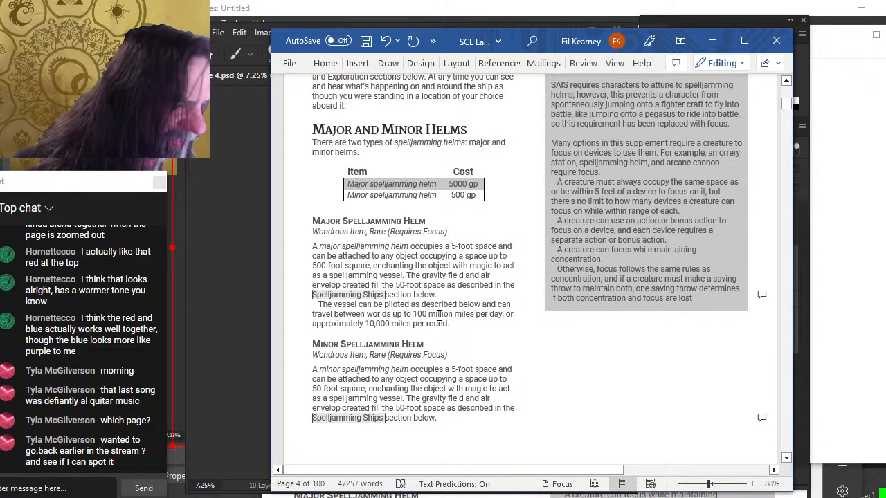
scroll(444, 273, up, 3)
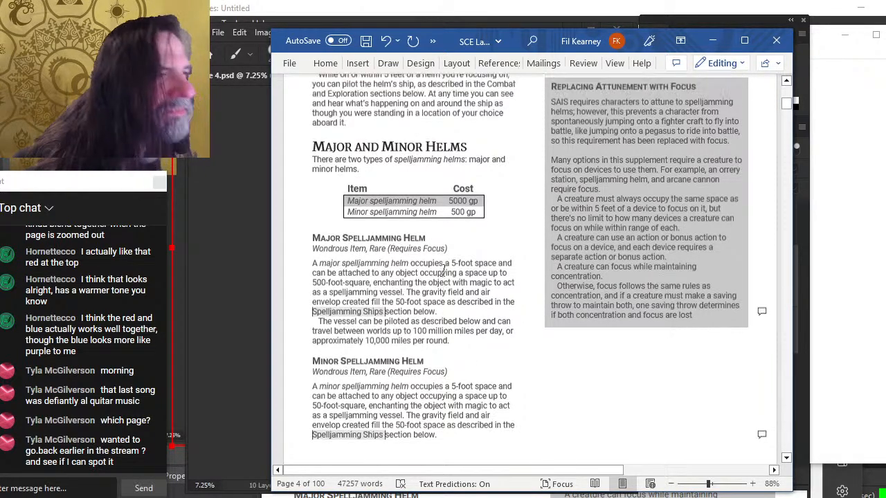
scroll(444, 269, up, 3)
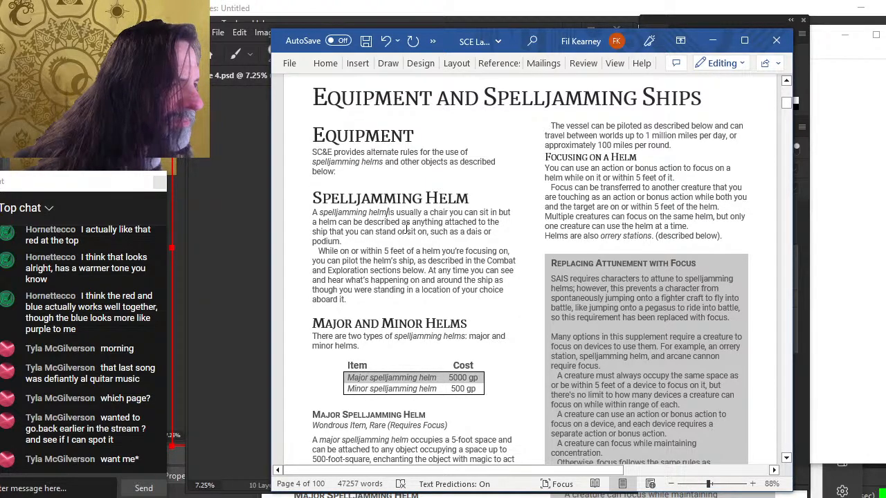
scroll(587, 199, up, 1)
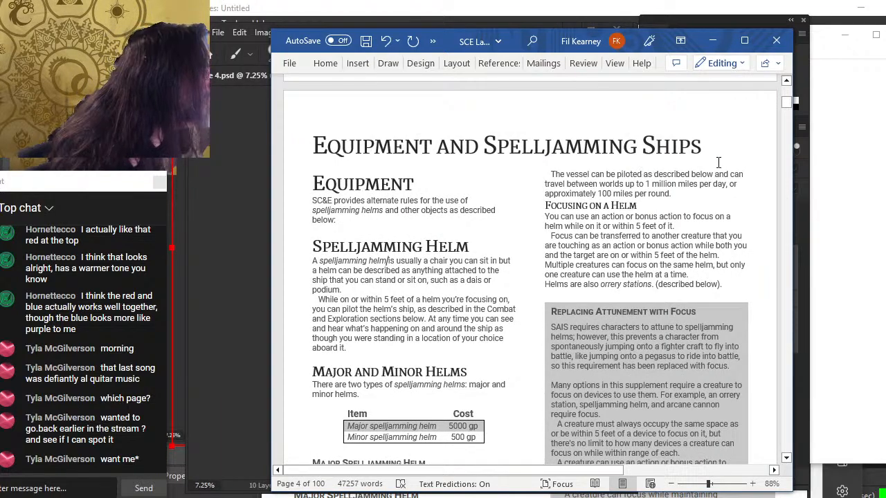
scroll(421, 252, down, 5)
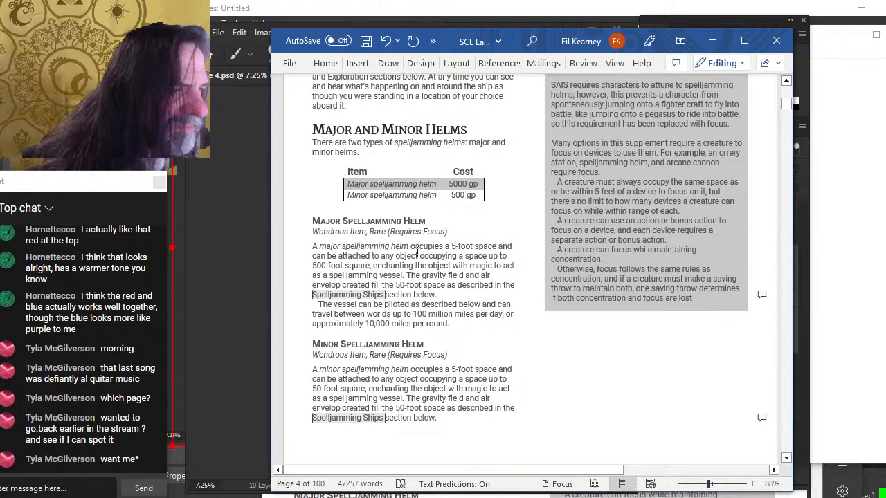
scroll(444, 247, up, 5)
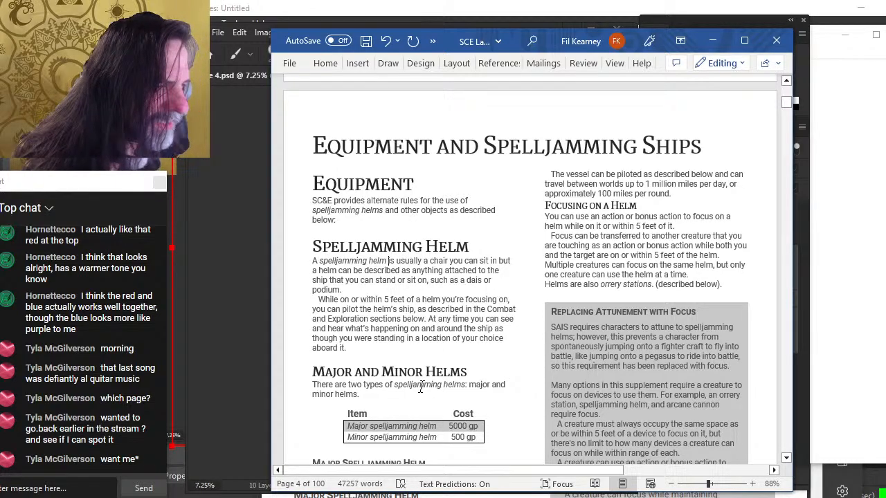
Insert "occupies a 5-foot space and" after "A spelljamming helm" in the Spelljamming Helm paragraph
text(occu)
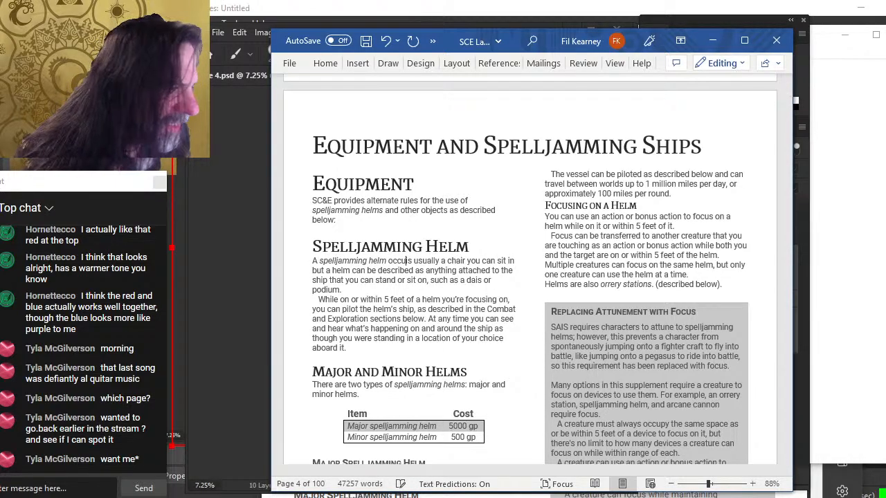
text(pies )
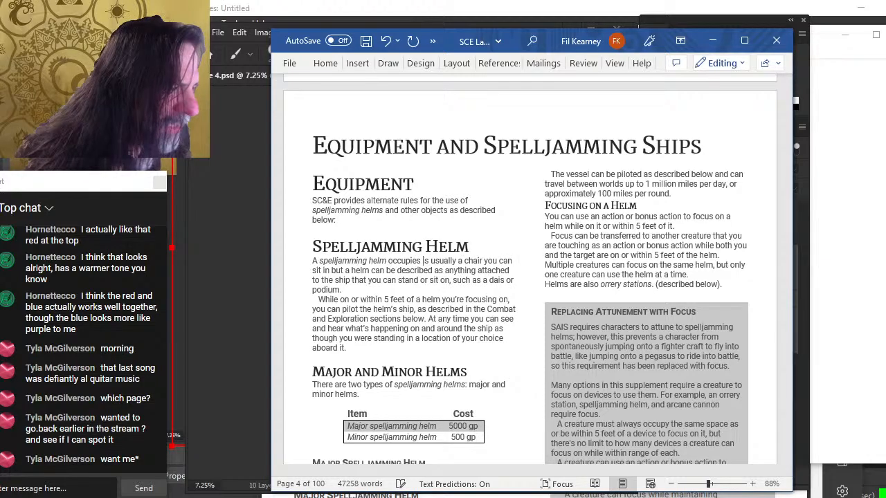
text(a 5)
key(Delete)
scroll(464, 346, down, 1)
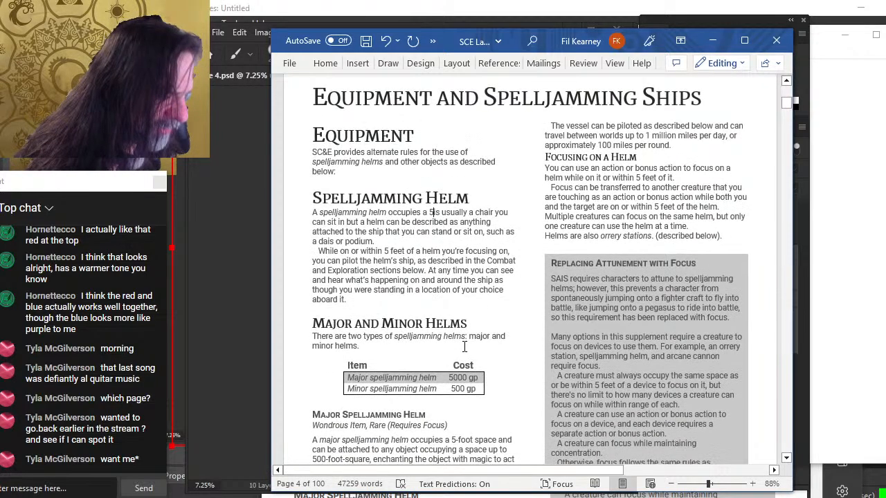
scroll(465, 346, down, 1)
scroll(465, 346, up, 2)
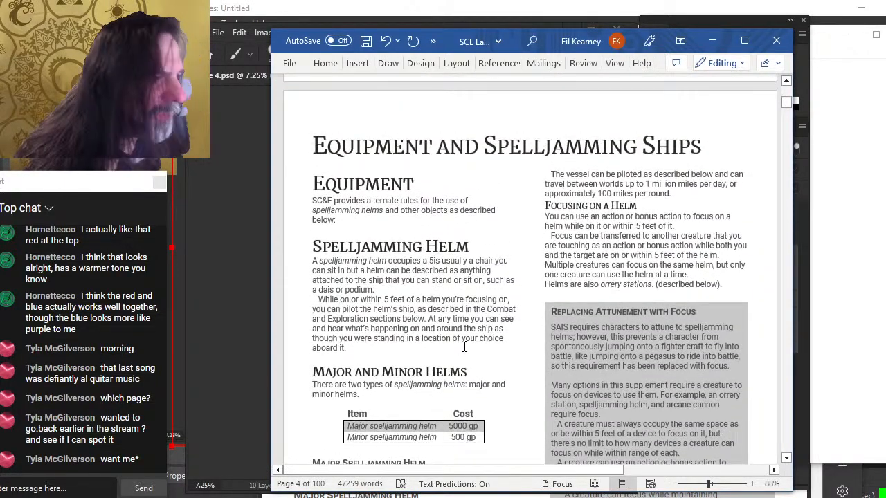
text(-foot )
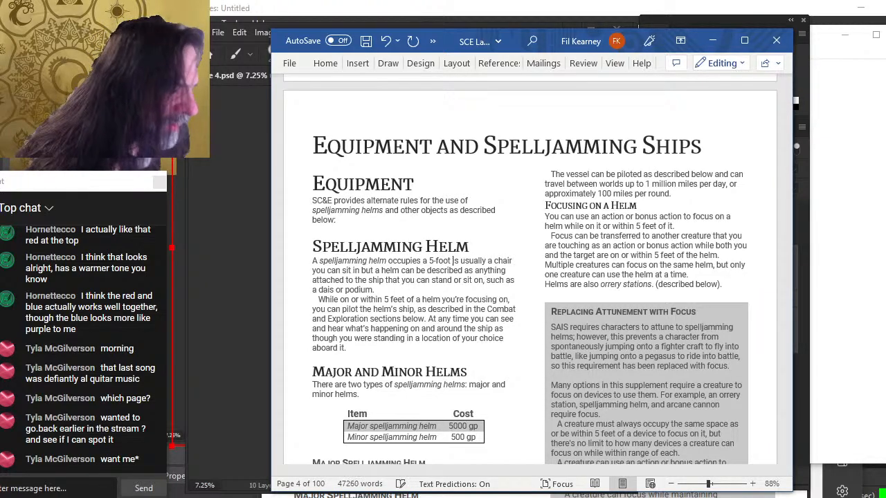
text(space)
scroll(532, 276, down, 2)
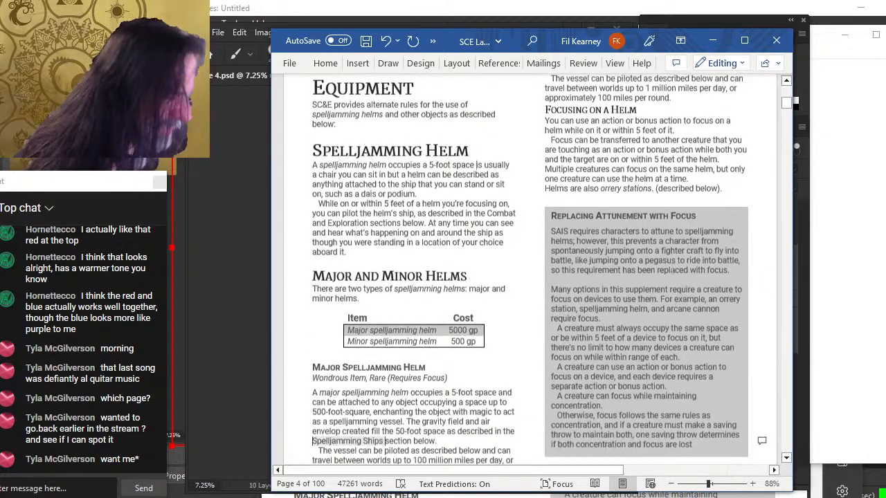
scroll(687, 308, up, 2)
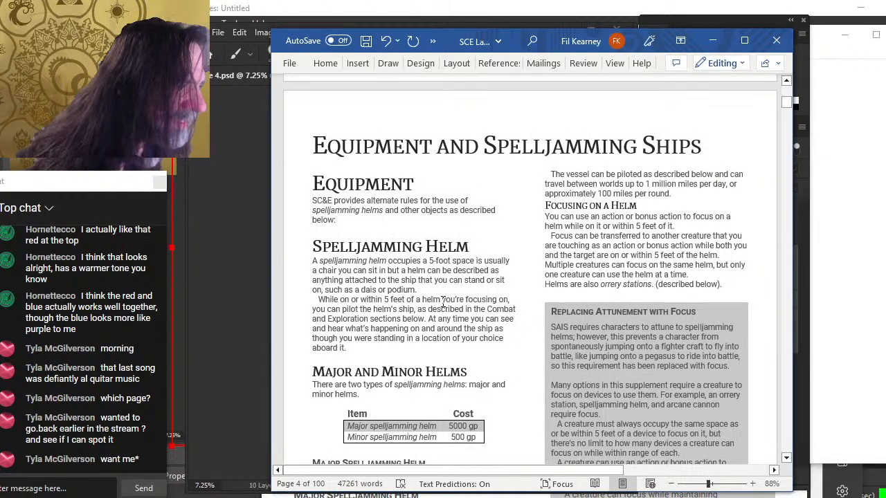
text(and)
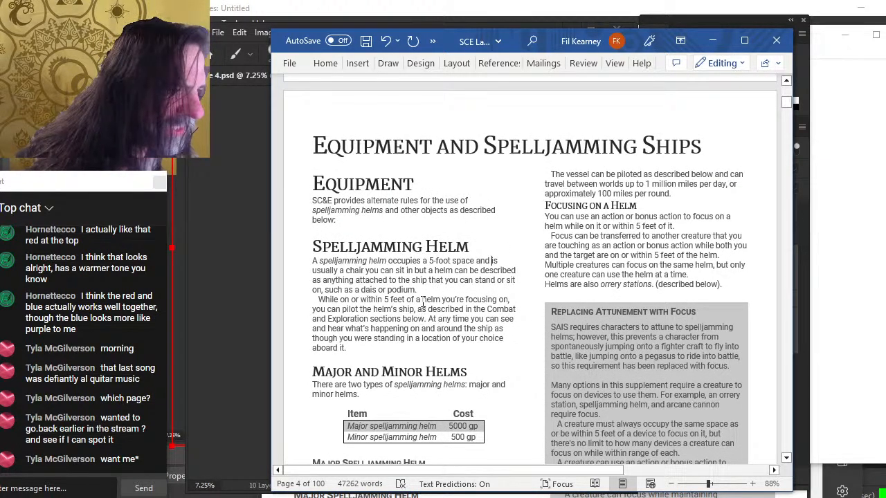
scroll(470, 270, down, 6)
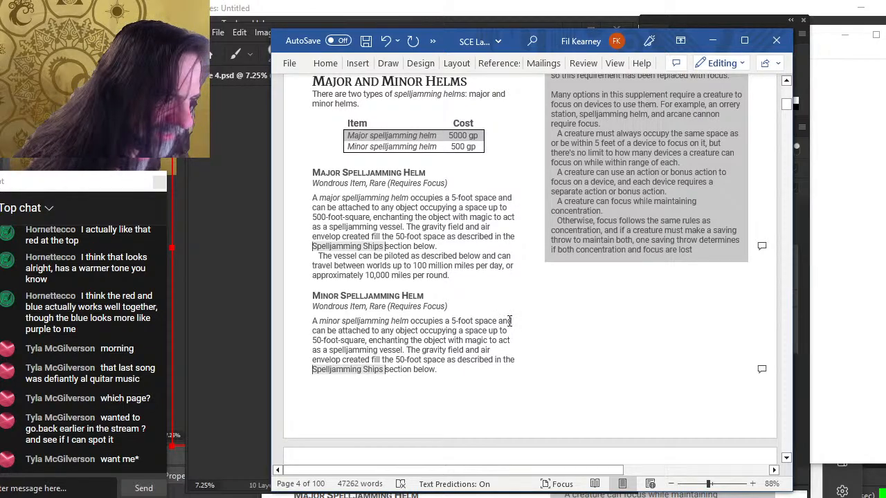
Delete "occupies a 5-foot space and" from both the Minor and Major Spelljamming Helm descriptions
drag(510, 321, 443, 325)
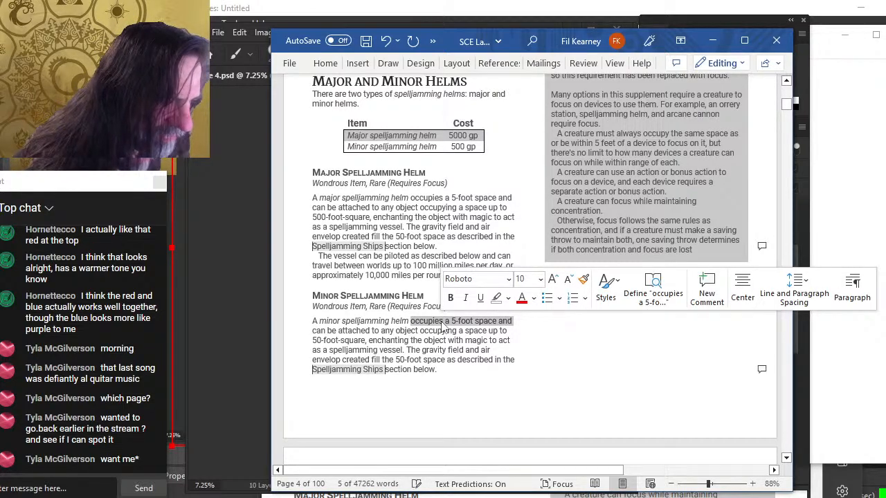
key(Delete)
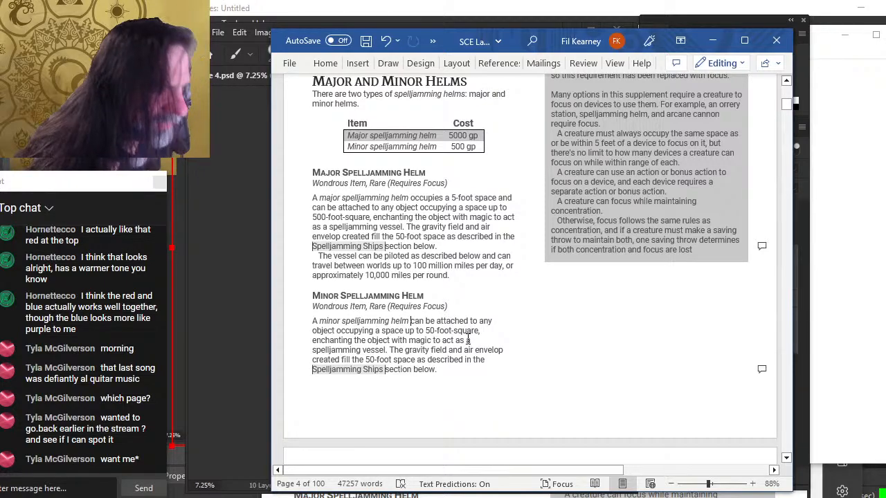
scroll(467, 340, up, 1)
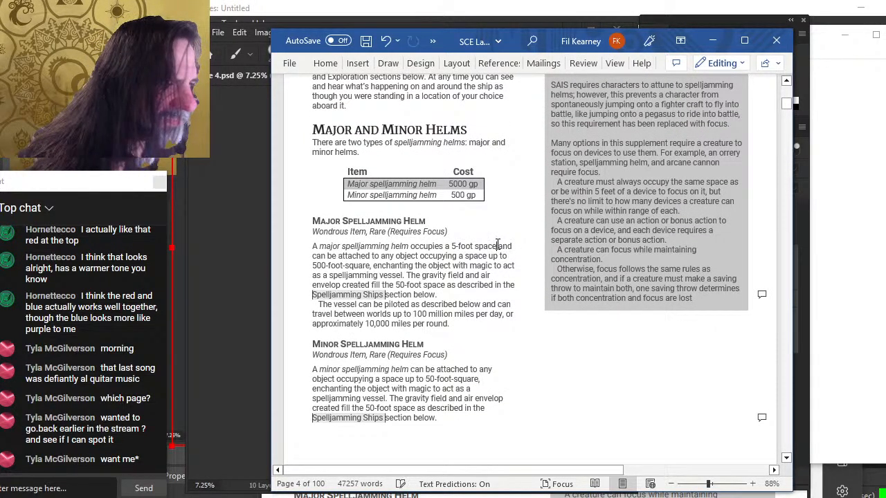
drag(515, 246, 410, 247)
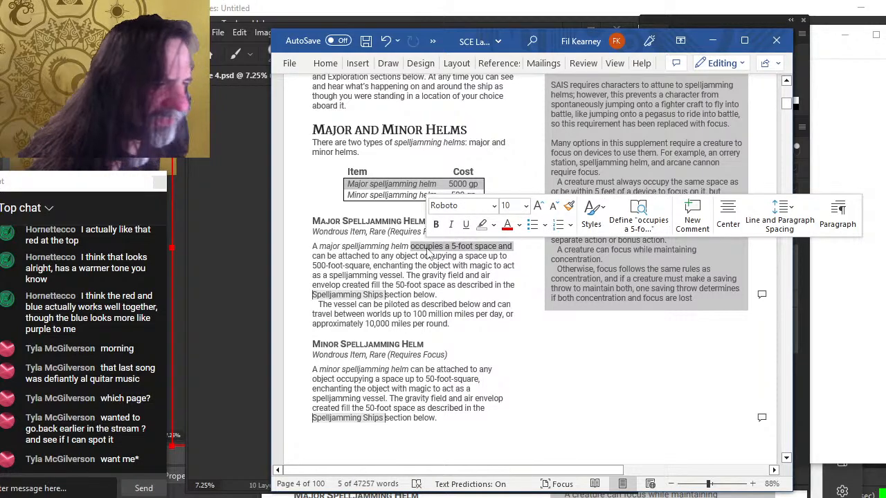
key(Delete)
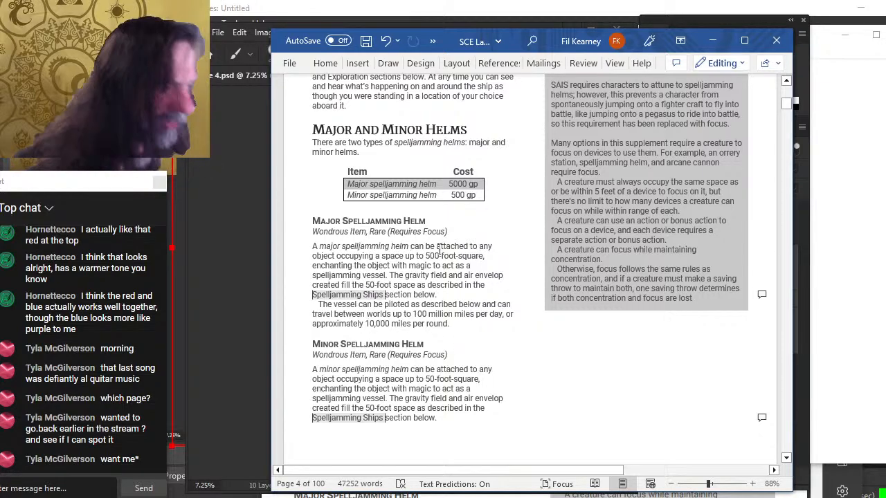
Switch to Photoshop and open the page 4 file from the interior pages folder
key(alt+Tab)
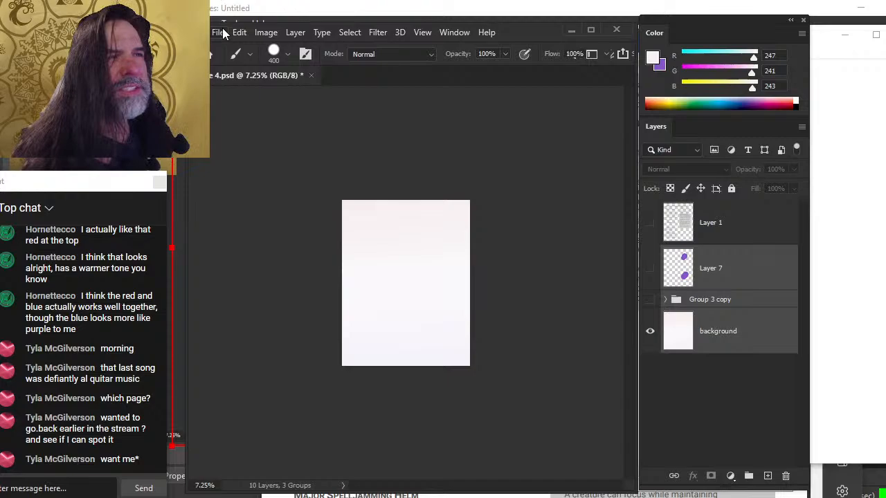
click(220, 33)
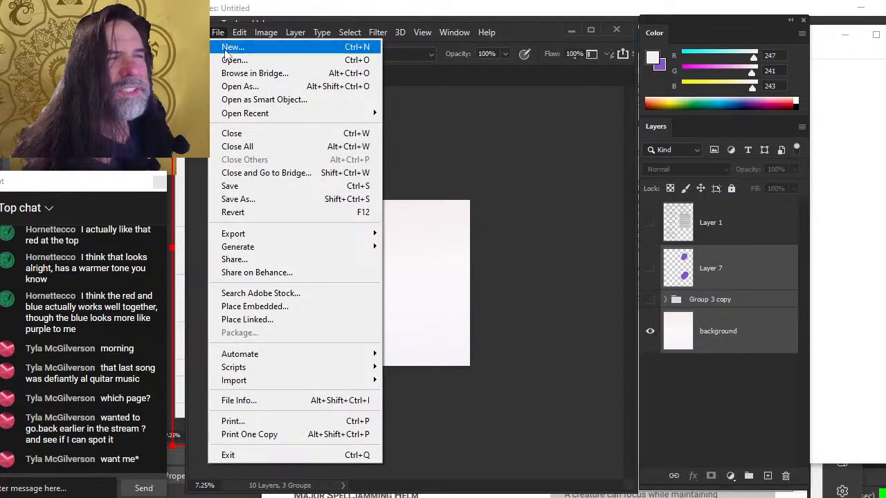
click(253, 61)
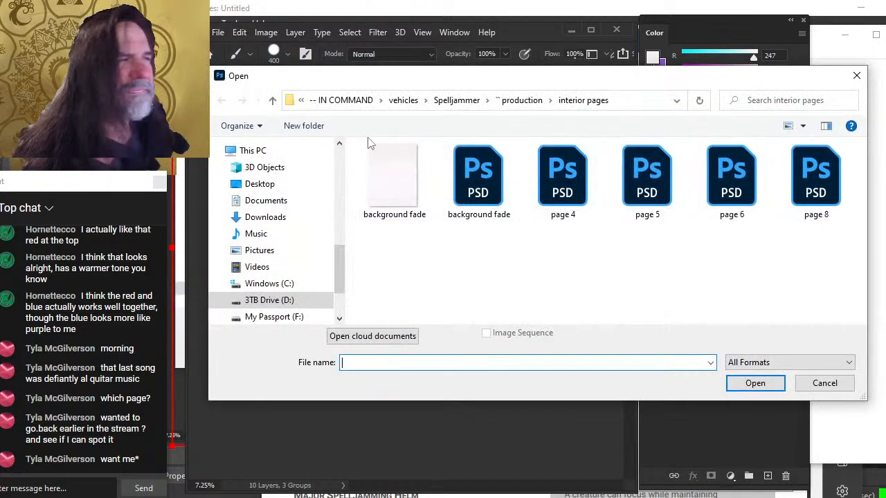
drag(585, 247, 573, 180)
double_click(572, 180)
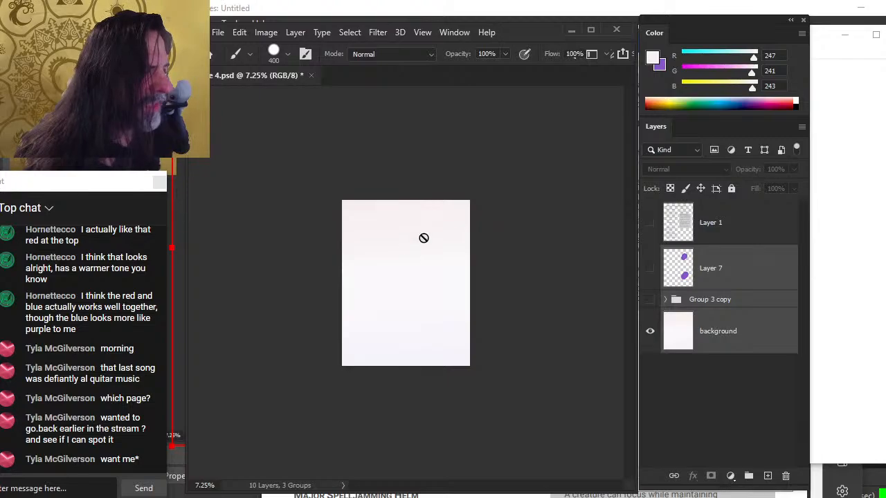
click(217, 32)
click(228, 59)
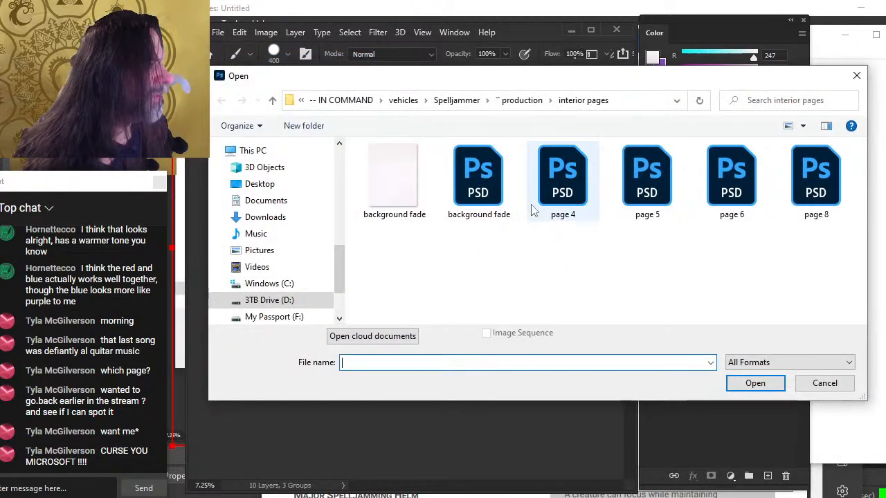
double_click(557, 190)
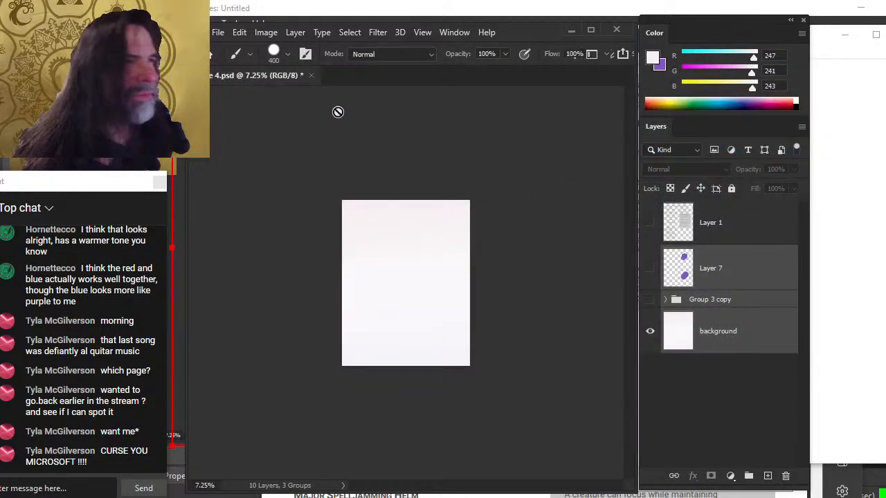
Show Layer 1 and zoom in on the page layout over the background wash
click(650, 223)
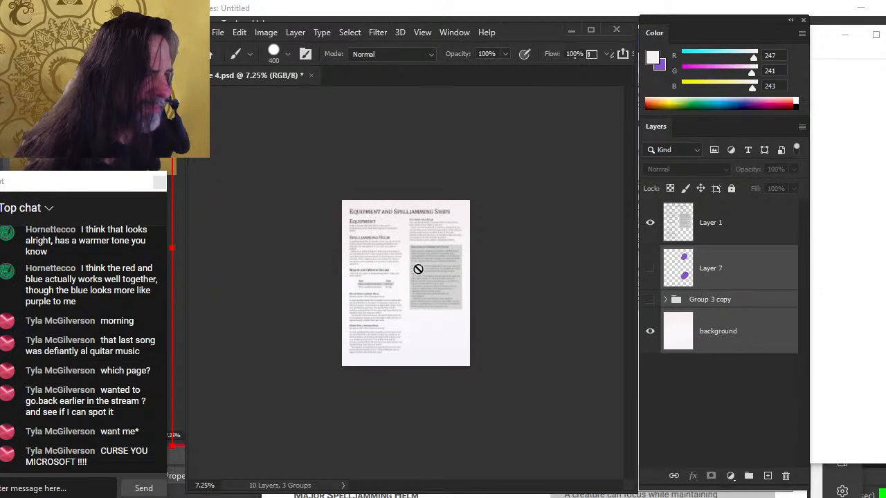
key(z)
drag(394, 326, 436, 328)
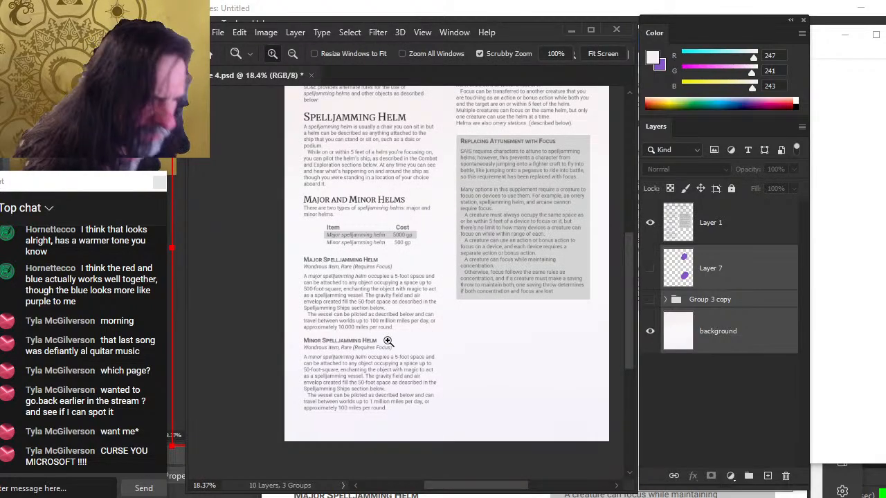
mouse_move(389, 342)
mouse_down()
mouse_move(422, 349)
mouse_move(384, 340)
mouse_up()
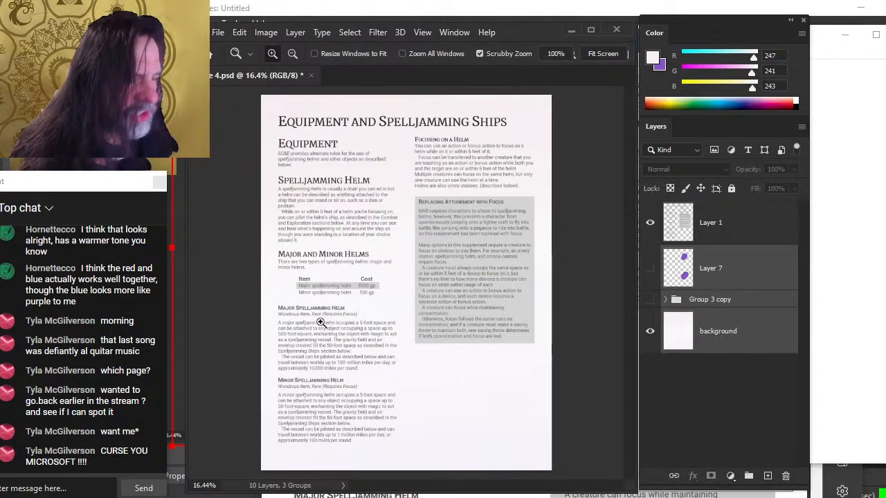
Zoom and pan around the page 4 layout to inspect the text over the background wash
drag(320, 322, 365, 330)
drag(378, 385, 361, 247)
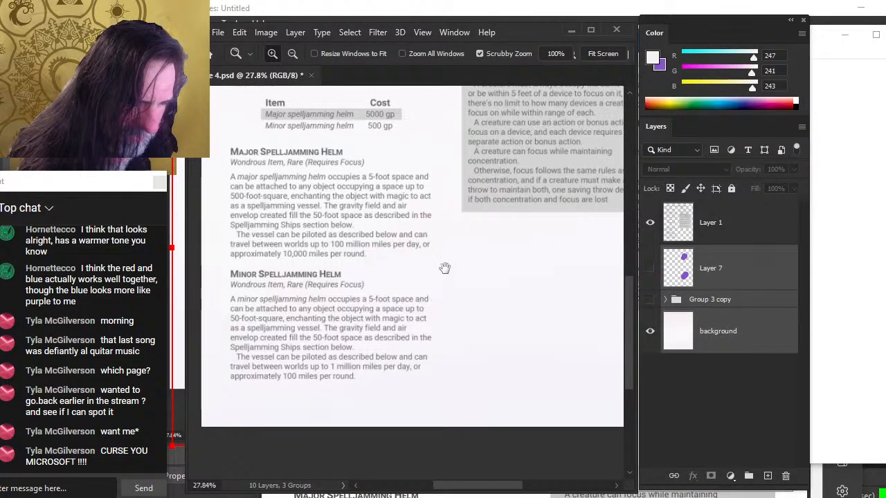
drag(444, 267, 414, 373)
drag(487, 154, 505, 334)
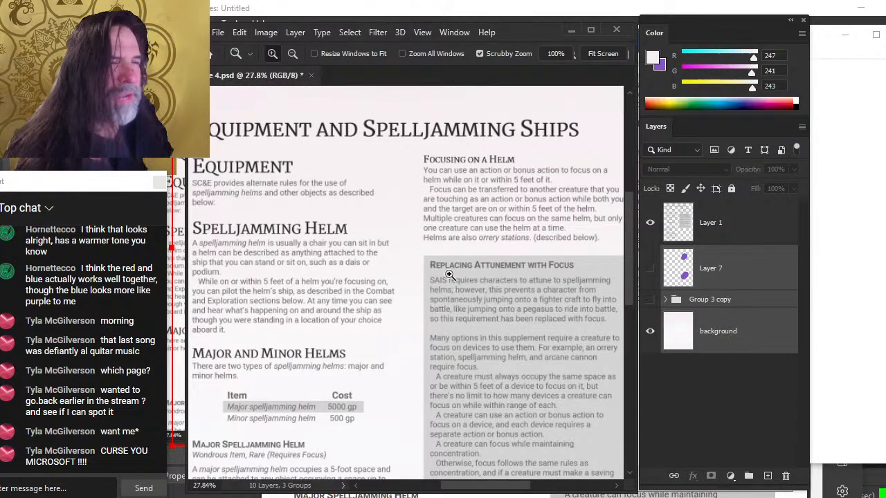
drag(449, 275, 418, 260)
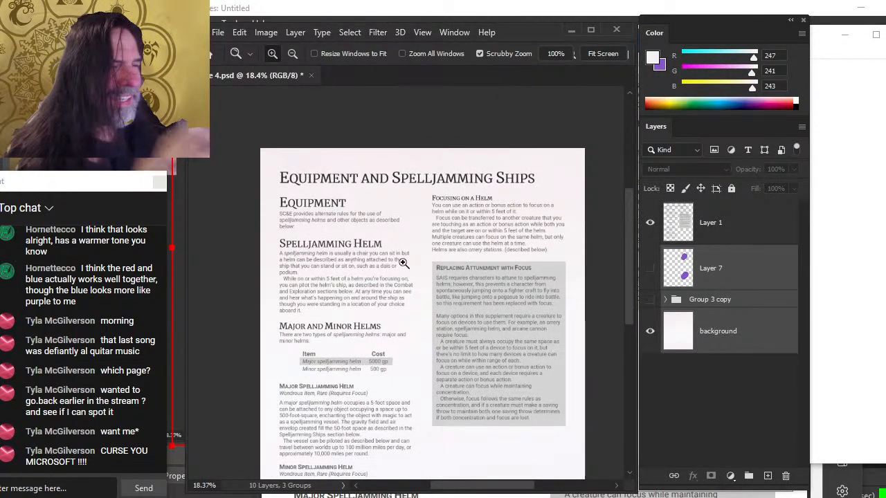
Switch to Word and undo the last text deletion in the Spelljamming Helm descriptions
key(alt+Tab)
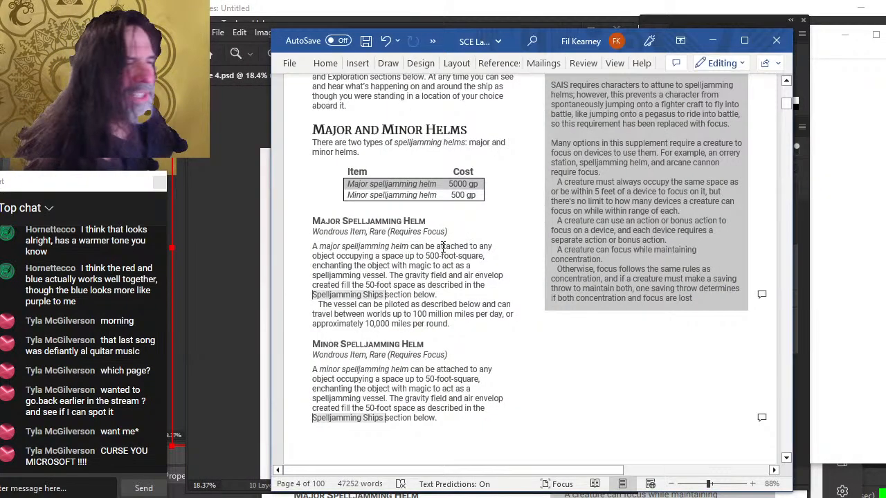
key(ctrl+z)
scroll(567, 277, up, 5)
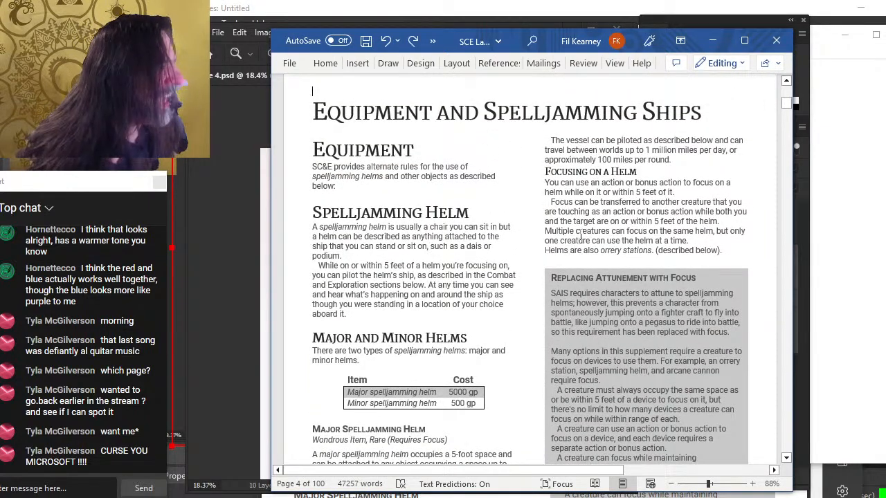
scroll(597, 235, down, 3)
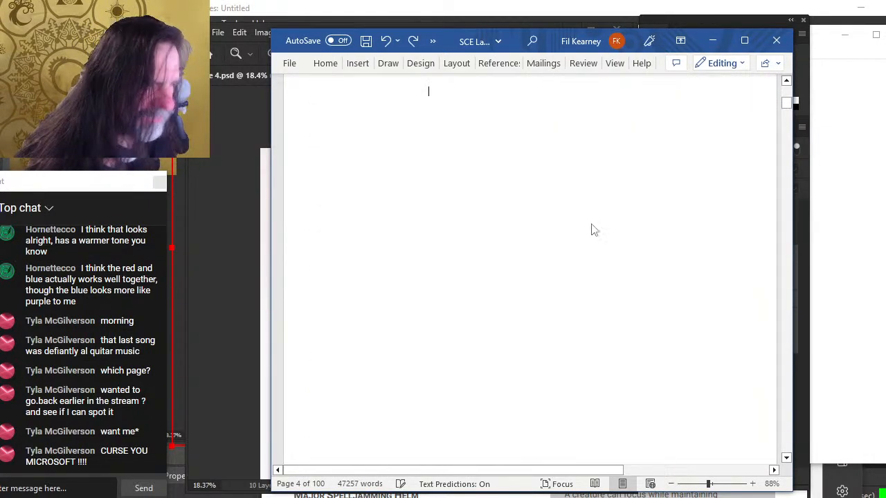
scroll(579, 203, up, 3)
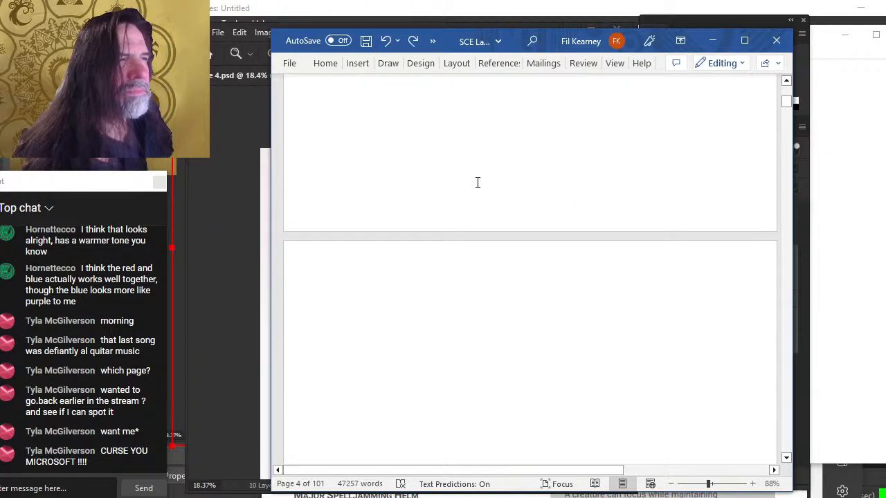
click(408, 71)
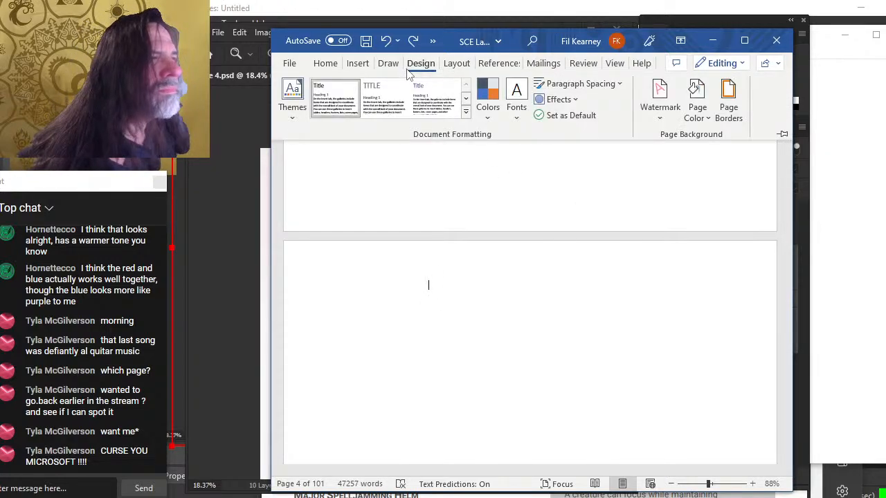
click(776, 41)
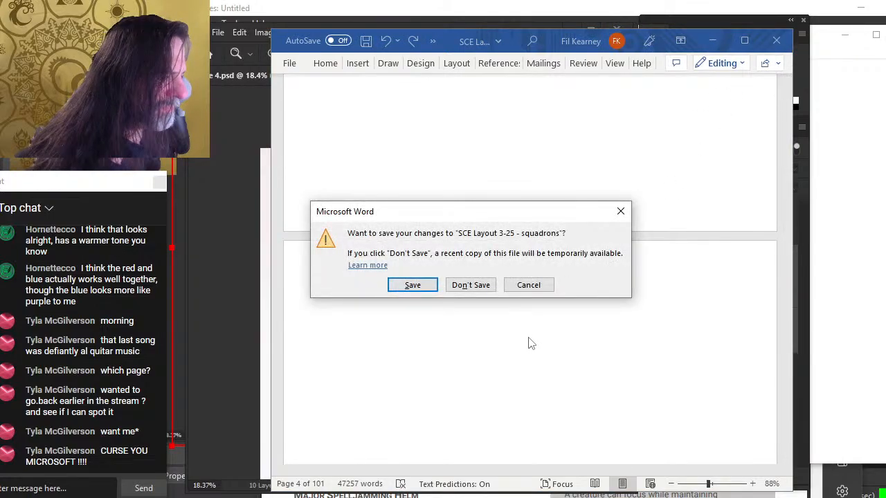
click(527, 286)
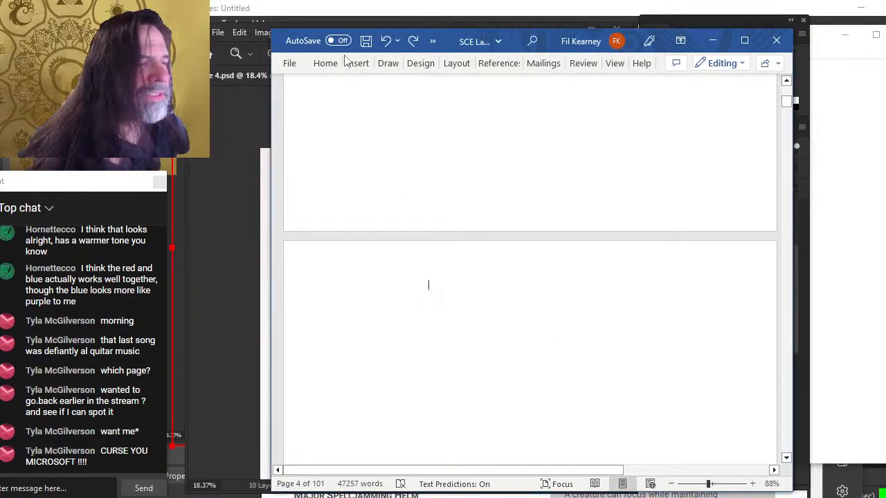
click(290, 64)
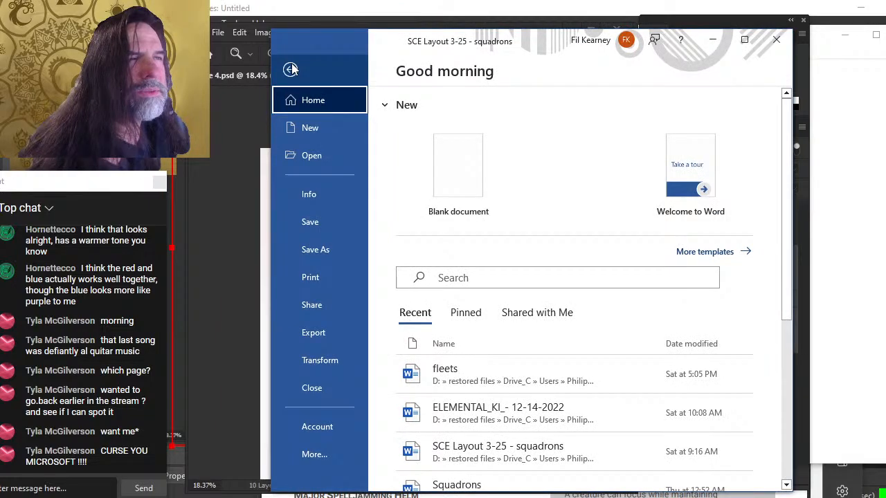
click(291, 69)
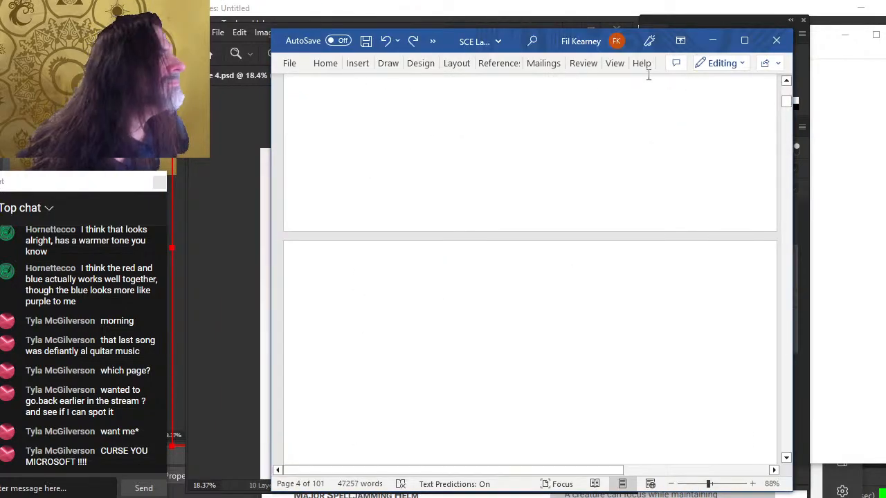
Remove the watermark from the document
scroll(516, 104, up, 5)
scroll(527, 134, up, 15)
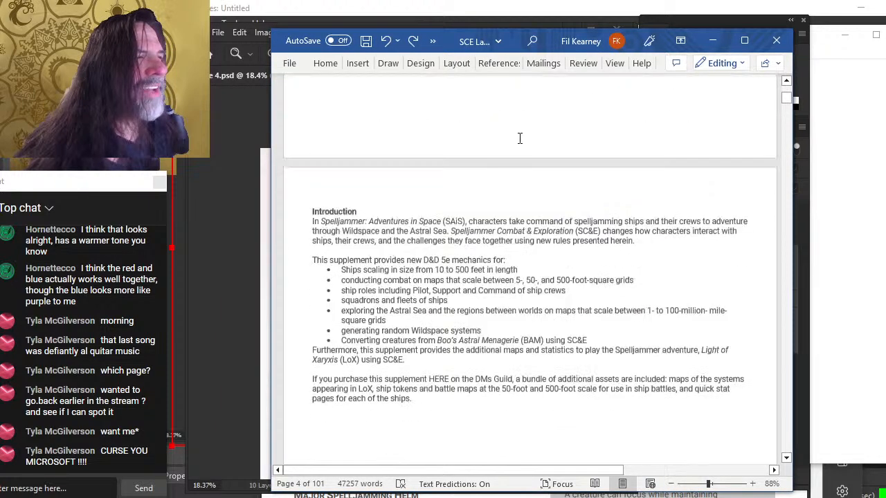
scroll(511, 133, up, 3)
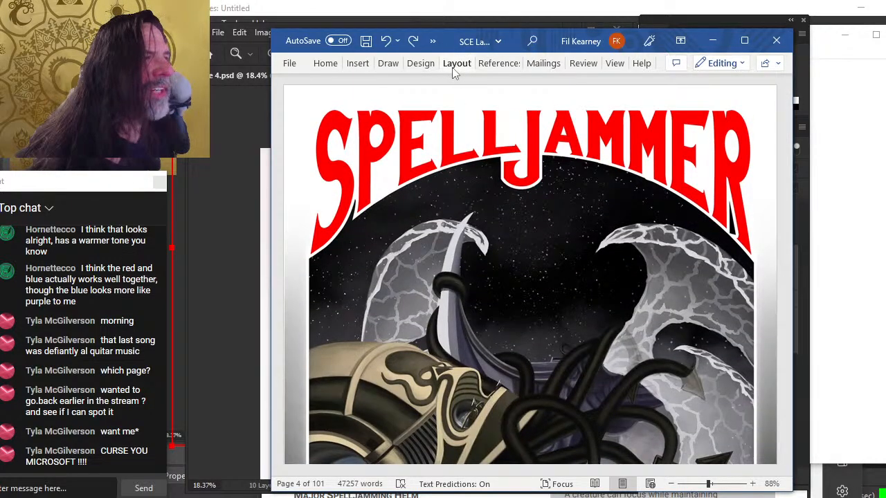
click(422, 64)
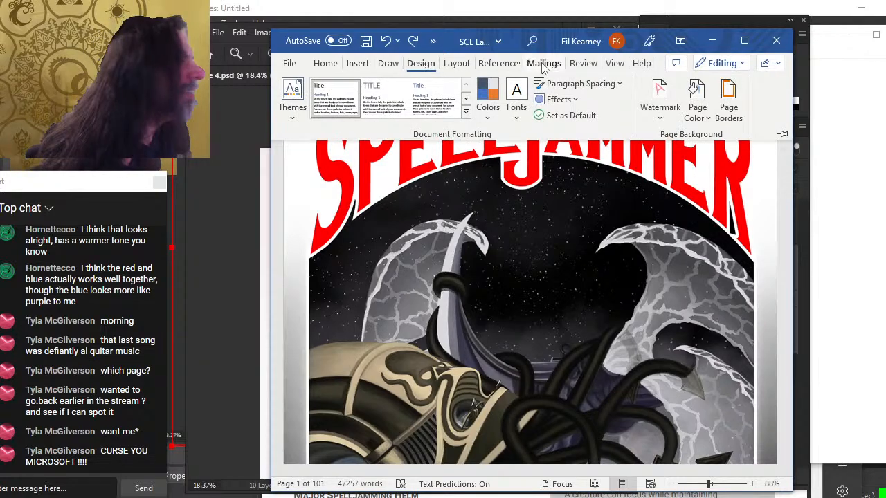
click(657, 124)
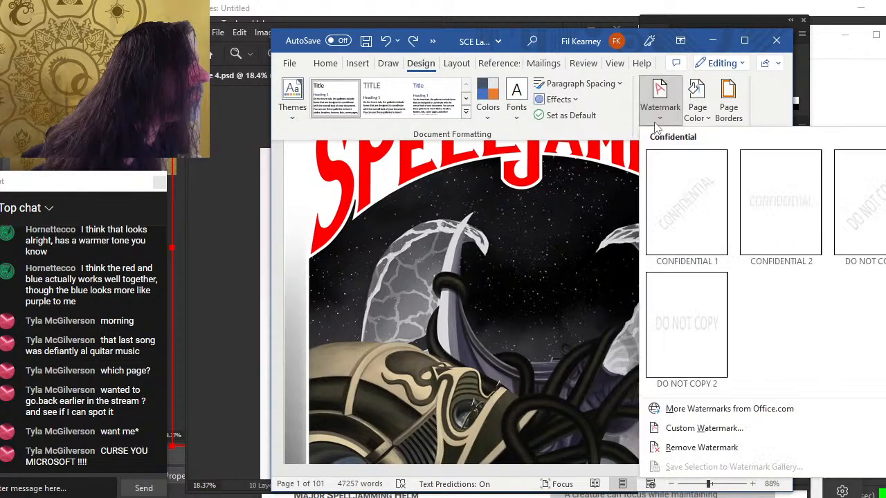
click(701, 448)
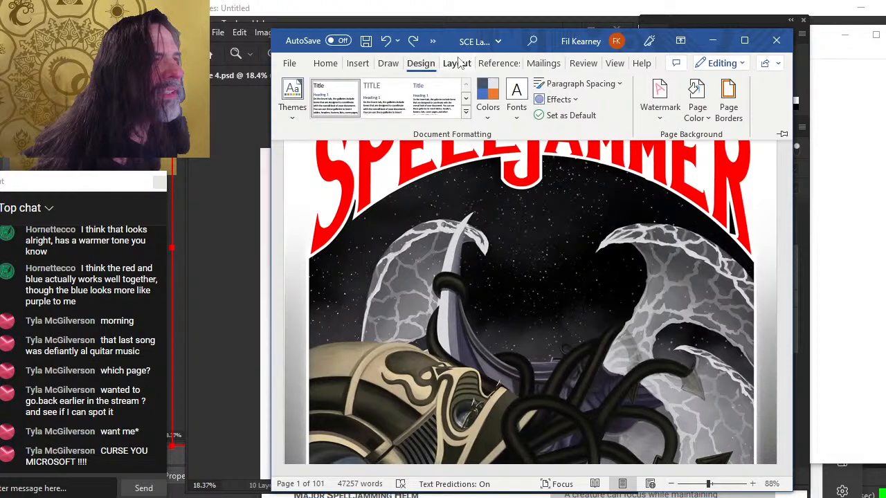
Apply the last custom margin setting of 0.5 inch top, left and right and 0.75 inch bottom
click(456, 63)
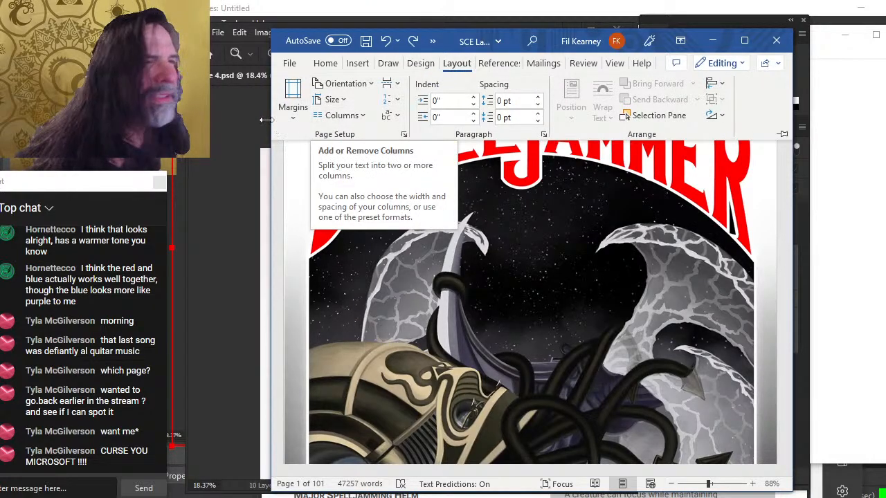
click(296, 118)
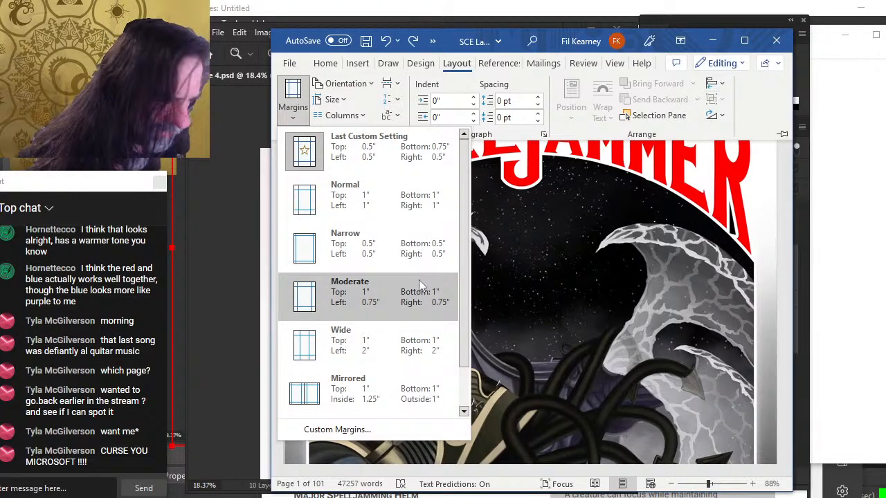
click(362, 160)
Scroll through the table of contents and the Equipment and Spelljamming Ships pages to check the layout
scroll(444, 259, down, 3)
scroll(450, 264, down, 10)
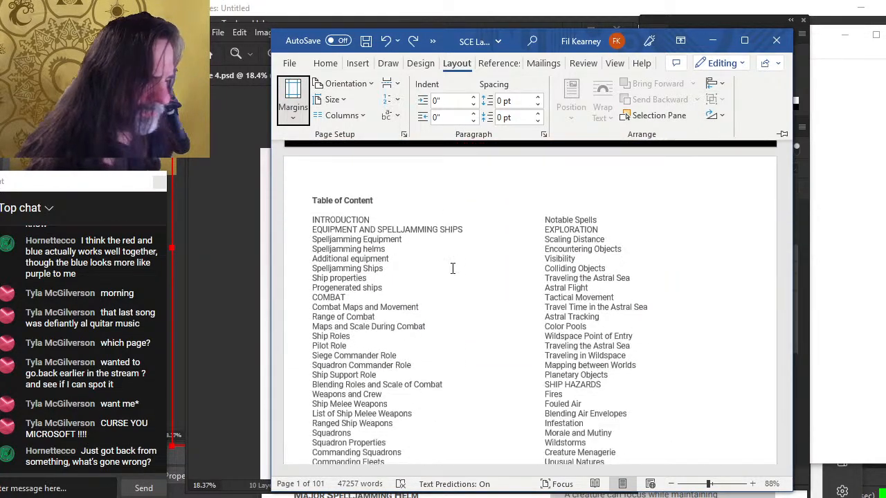
scroll(447, 273, up, 4)
click(377, 223)
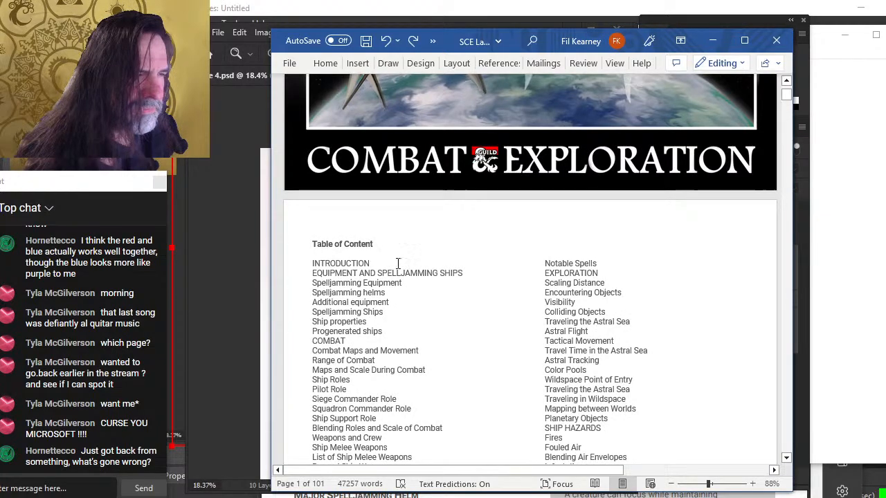
scroll(415, 273, down, 10)
scroll(439, 277, down, 8)
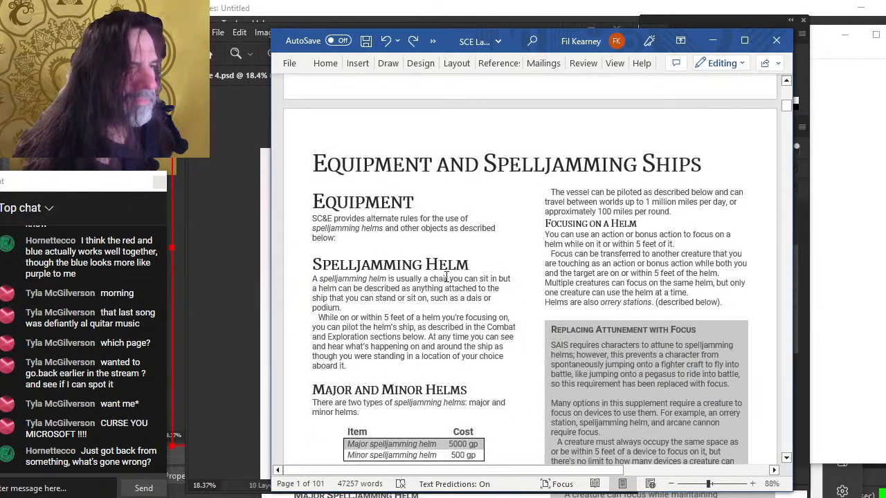
scroll(446, 277, down, 5)
scroll(478, 312, up, 5)
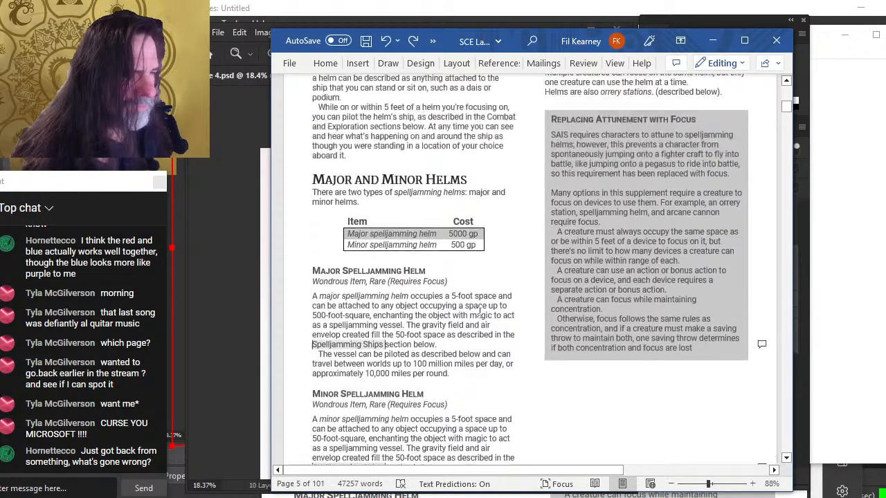
scroll(415, 415, down, 5)
click(378, 408)
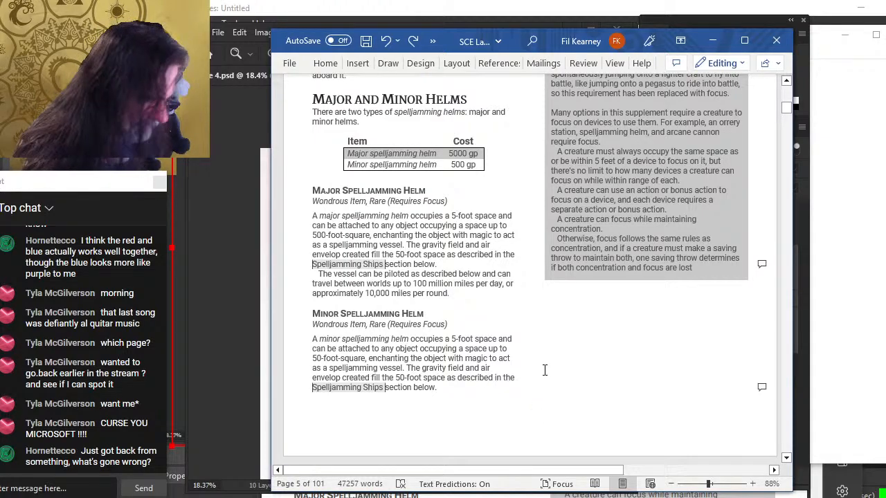
scroll(402, 412, up, 5)
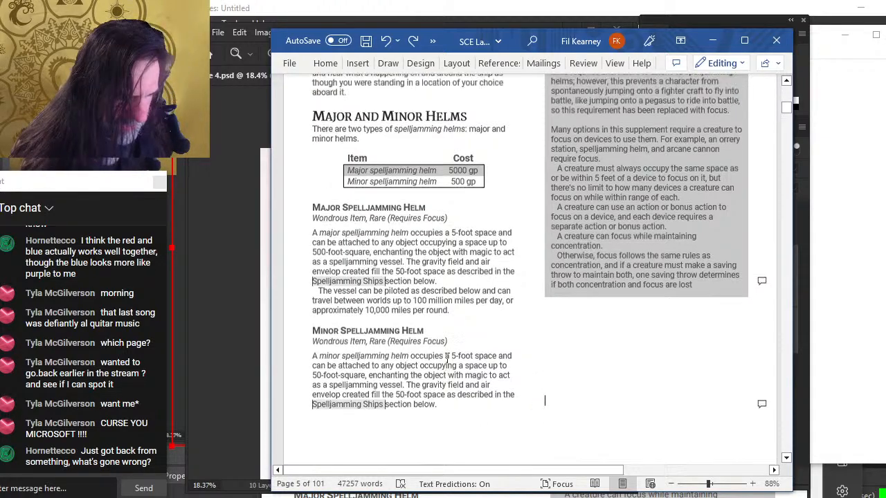
click(489, 70)
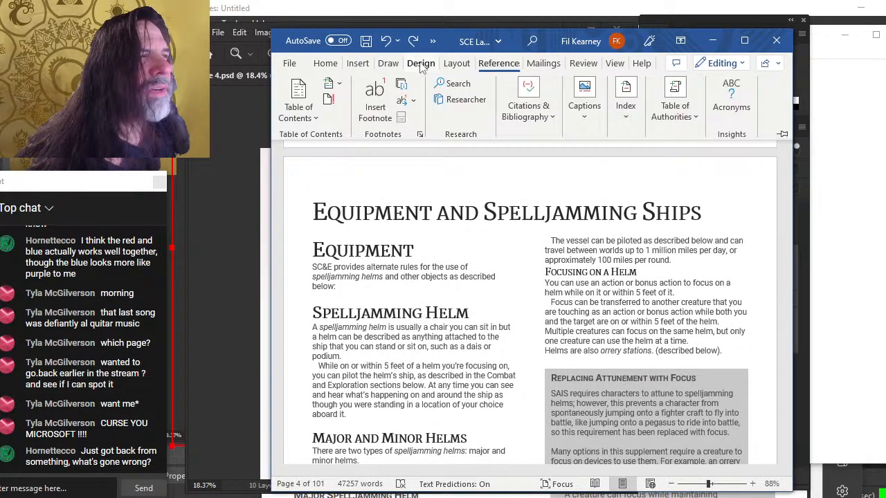
click(420, 64)
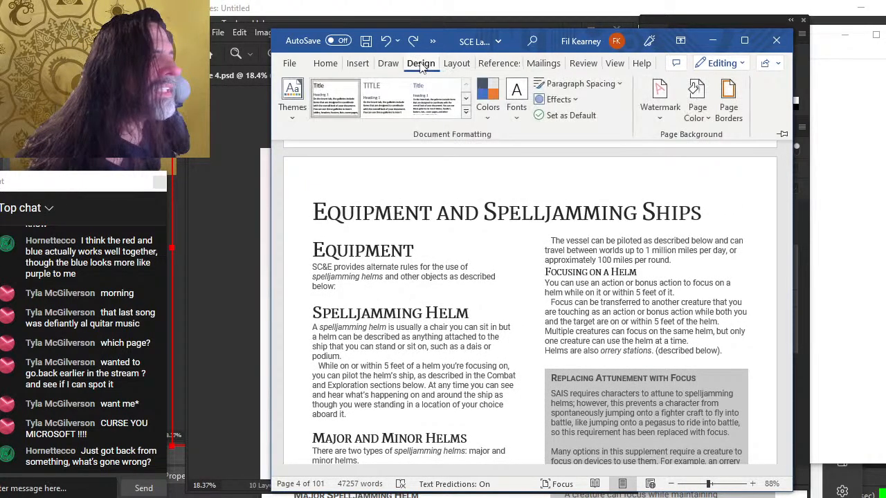
click(383, 66)
click(356, 67)
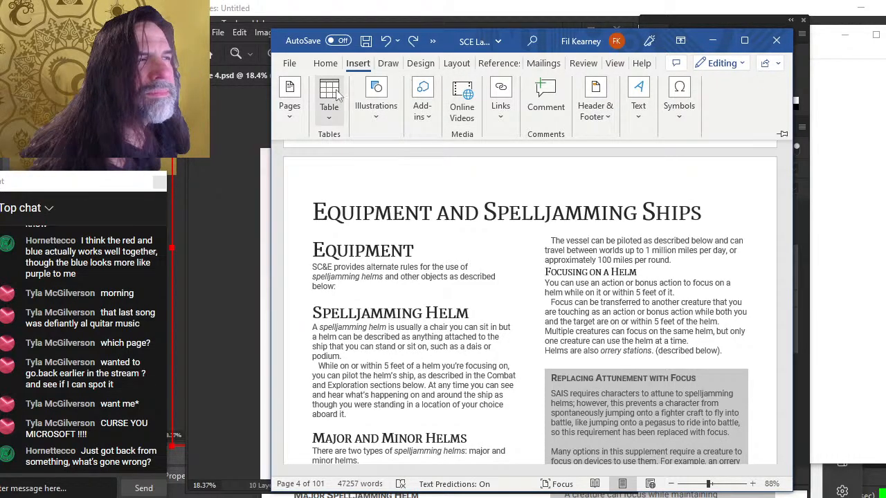
click(455, 65)
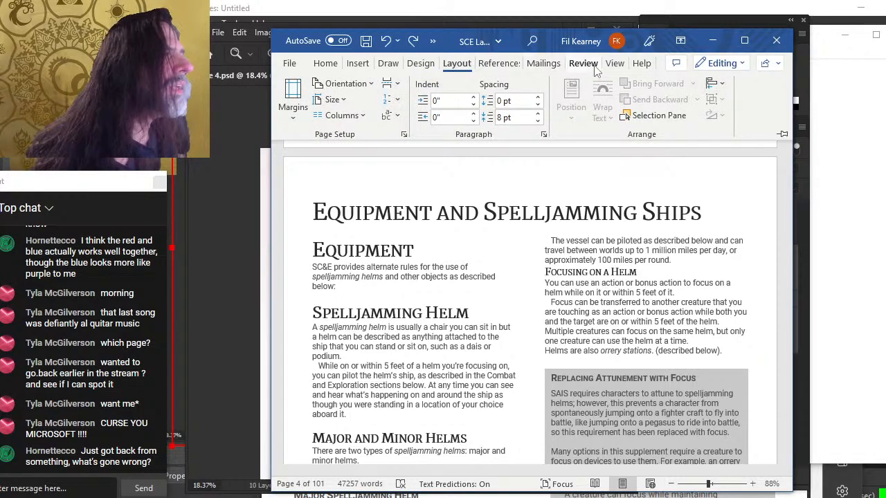
click(388, 63)
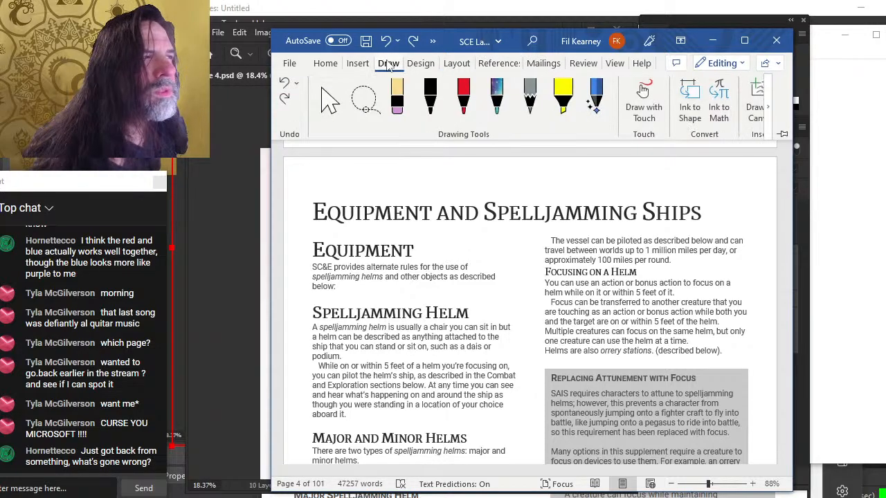
click(325, 63)
click(358, 63)
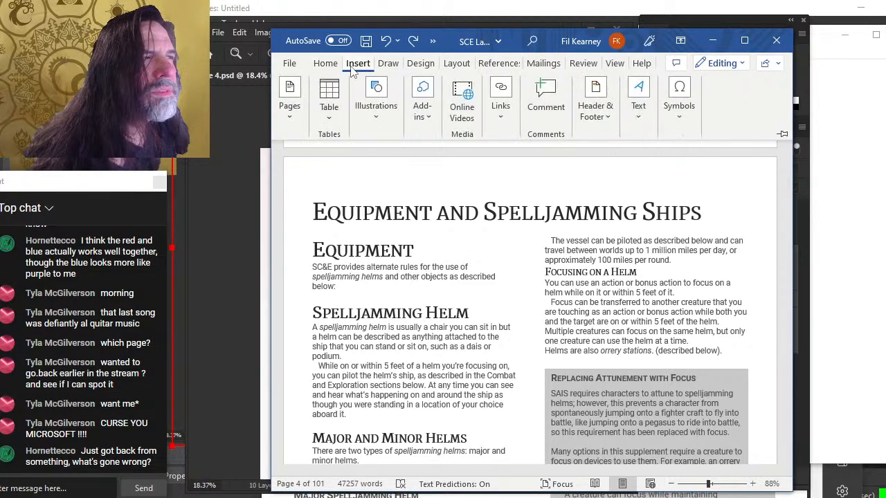
click(420, 63)
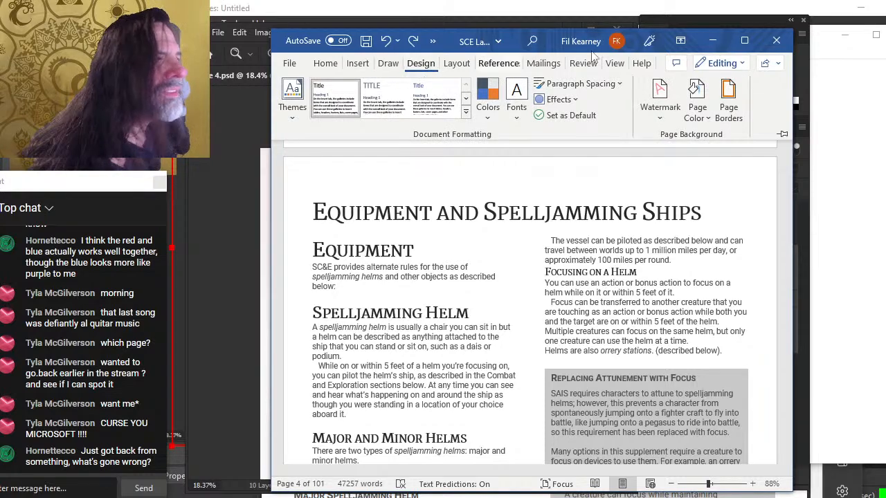
Close the SCE Layout 3-25 - squadrons document without saving the changes
click(776, 40)
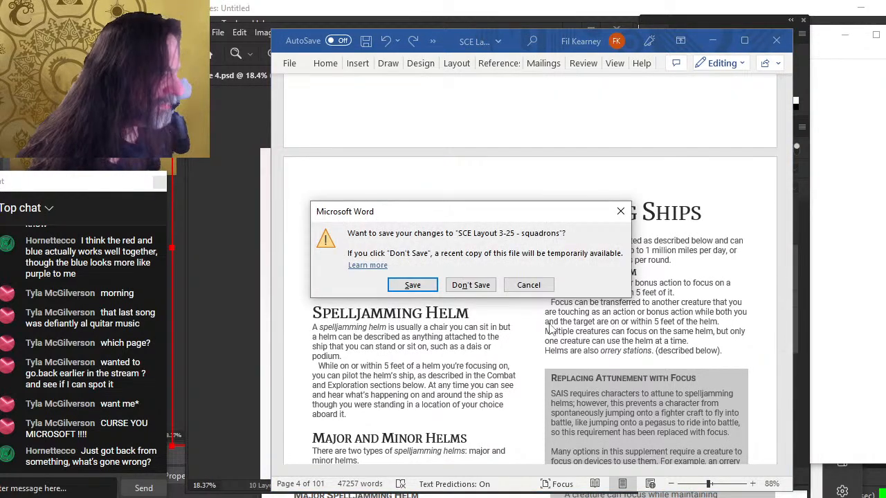
click(471, 285)
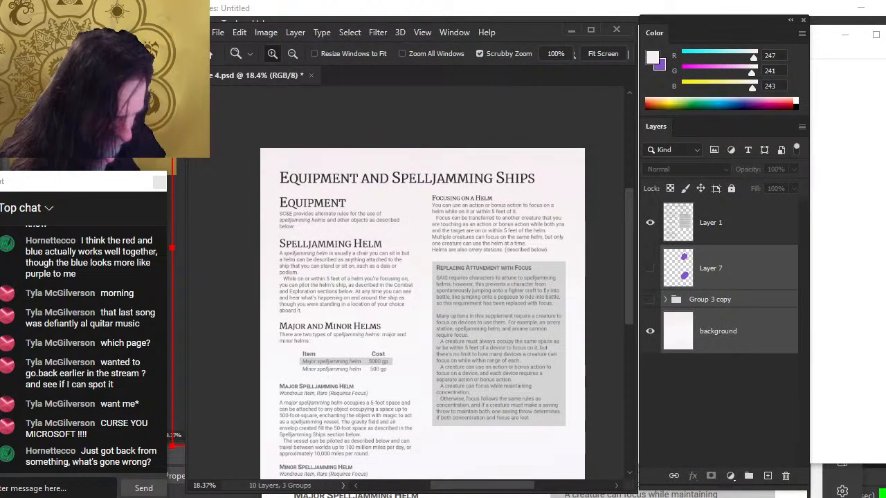
Open File Explorer and browse into the BOOK CREATION folder, then open the -- IN COMMAND project folder
key(super+e)
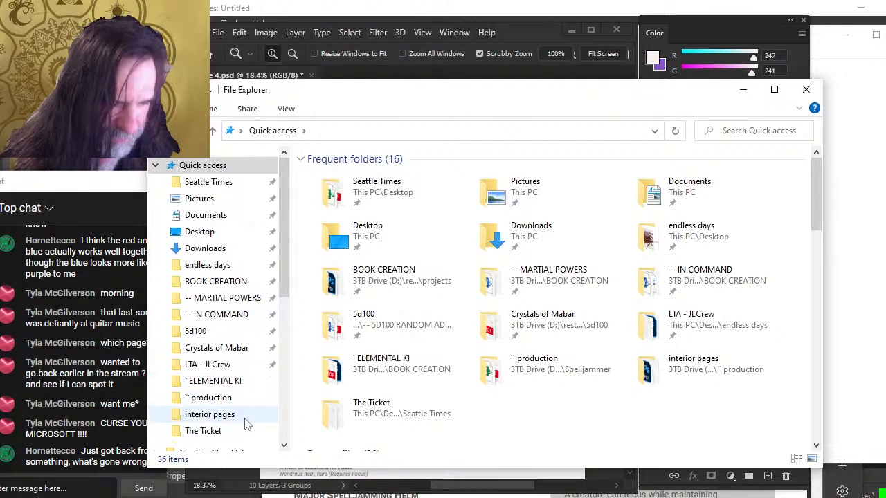
scroll(243, 415, down, 1)
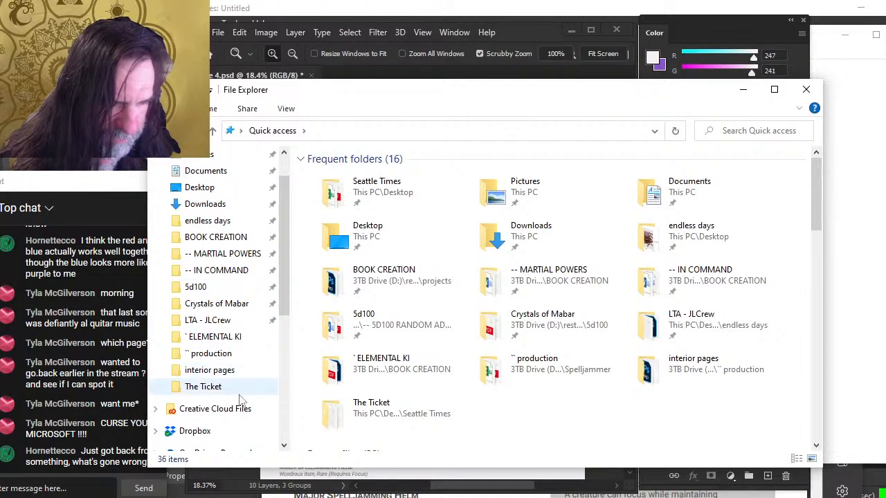
click(237, 338)
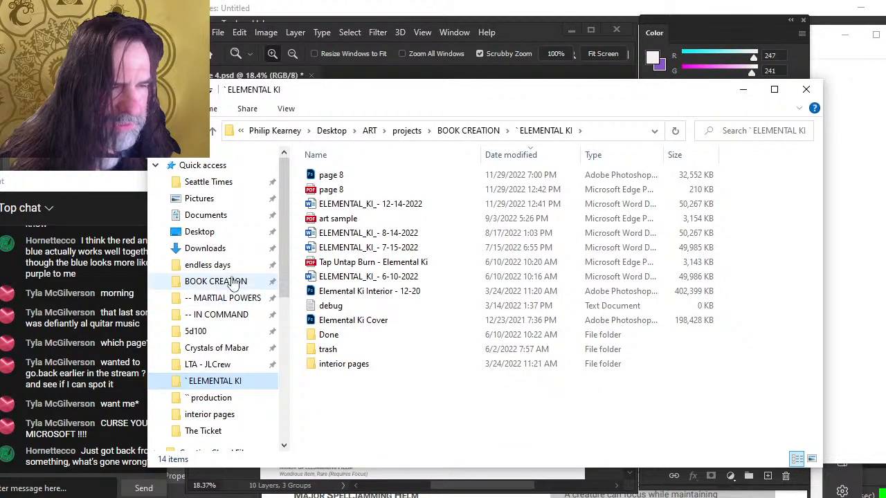
click(233, 284)
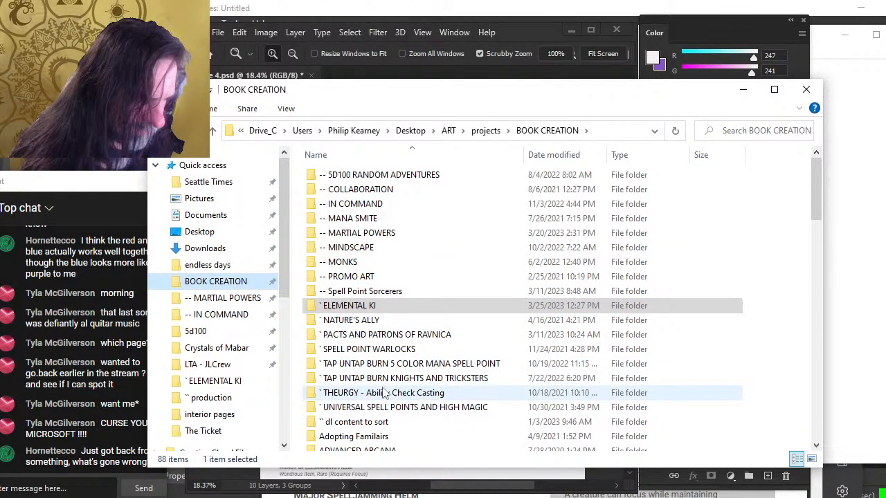
scroll(385, 273, down, 5)
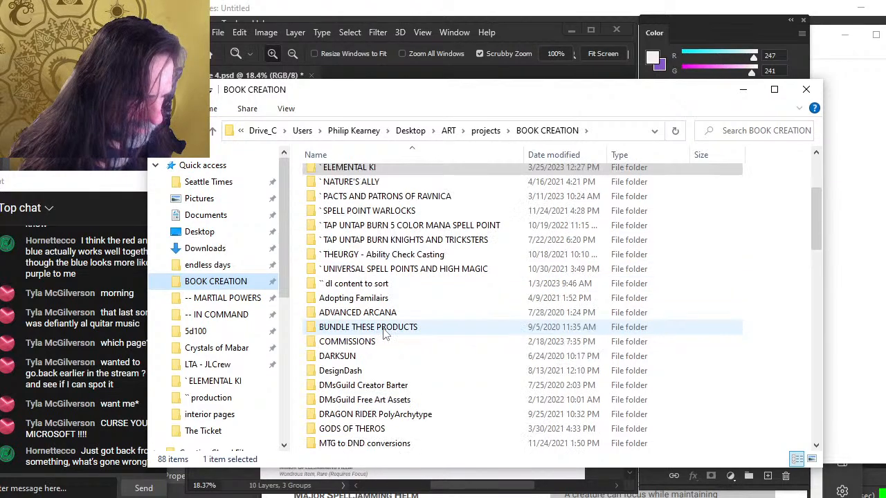
scroll(385, 334, down, 3)
scroll(395, 353, up, 3)
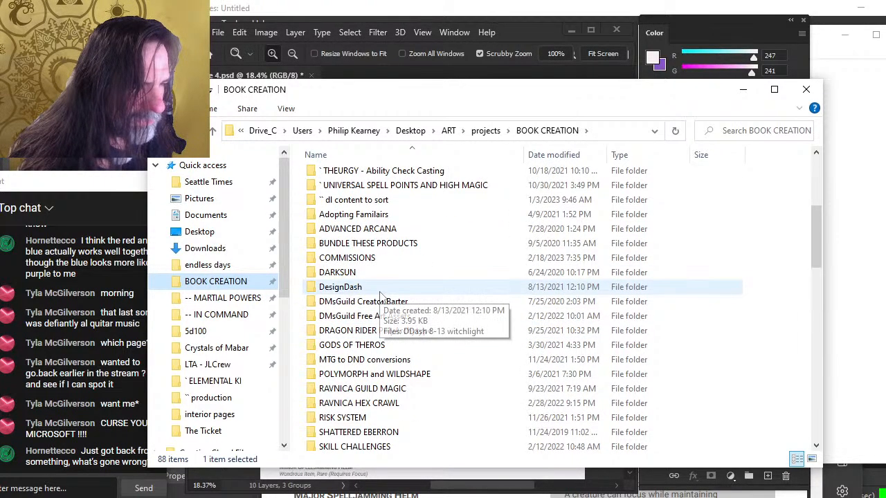
scroll(405, 379, up, 2)
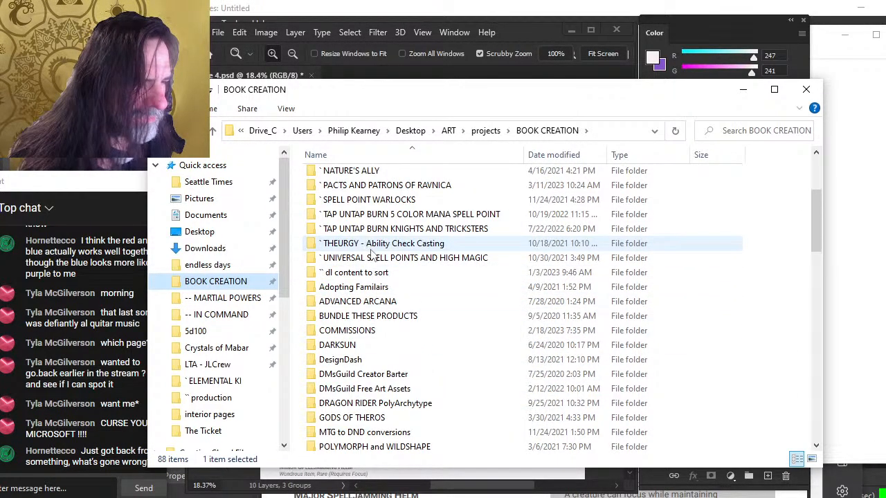
scroll(374, 219, up, 3)
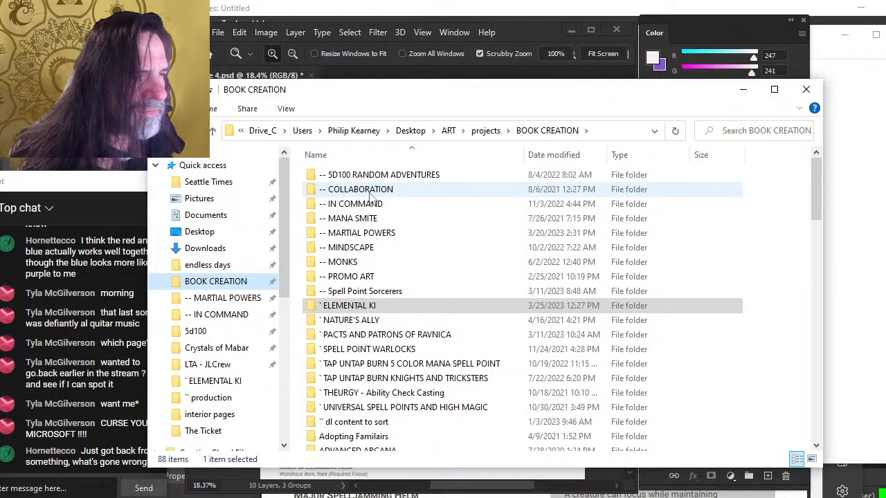
click(367, 207)
double_click(367, 208)
Open the vehicles, Spelljammer and `` production folders in turn
double_click(320, 267)
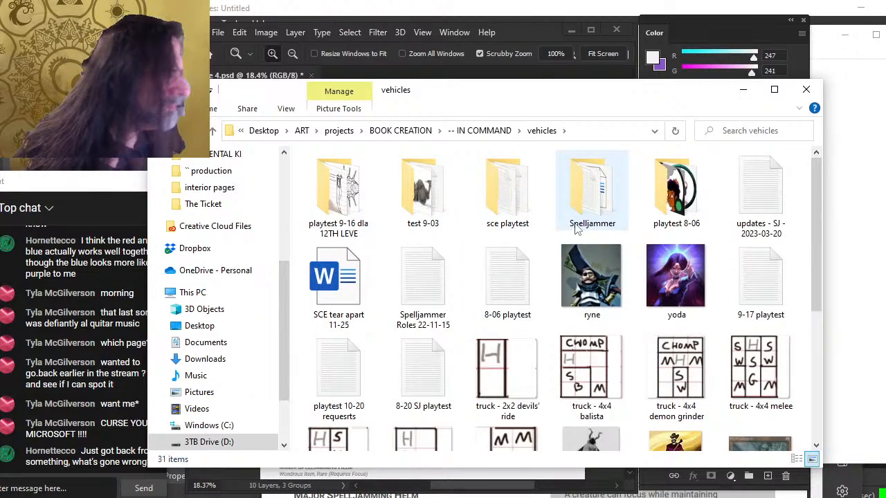
double_click(601, 203)
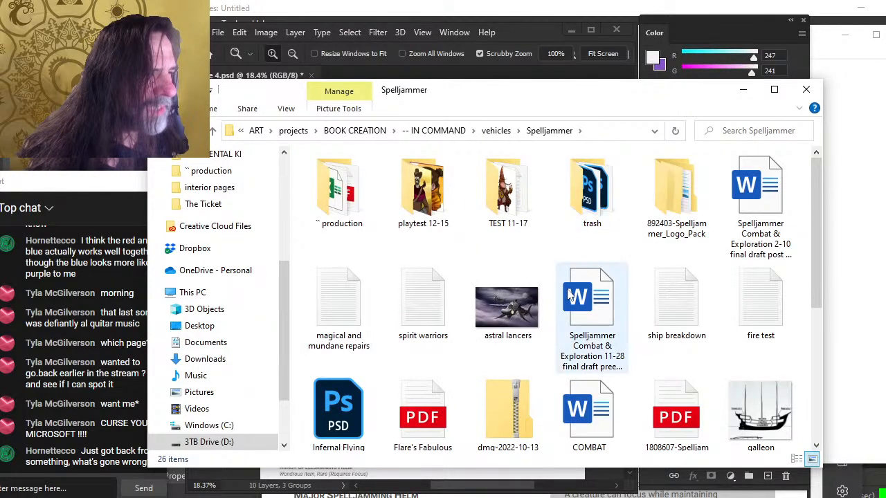
double_click(338, 191)
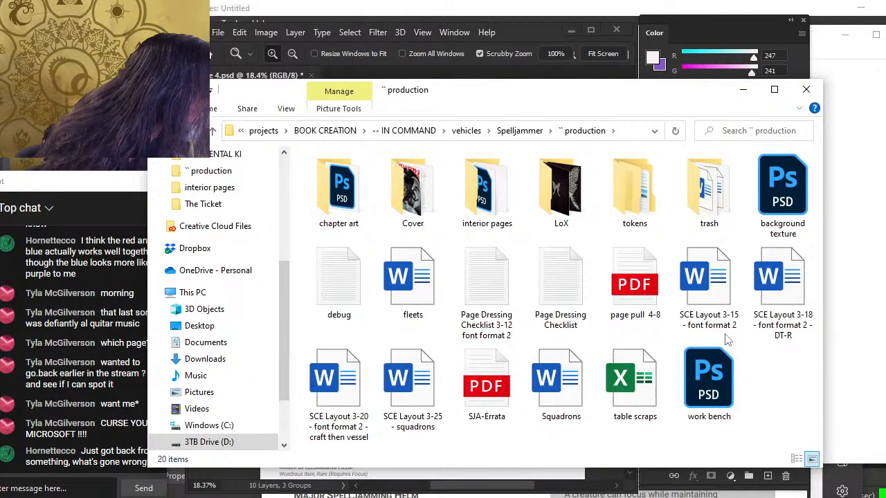
Sort the production folder's contents by date
right_click(762, 361)
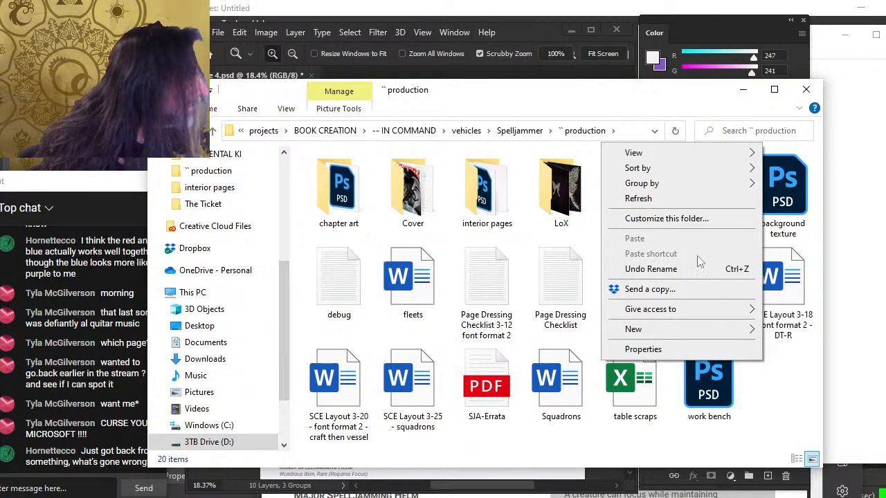
mouse_move(705, 169)
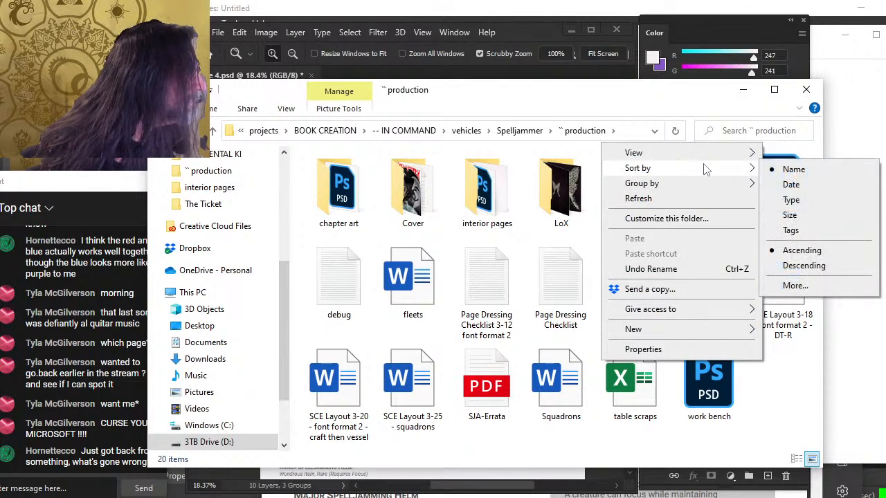
click(790, 184)
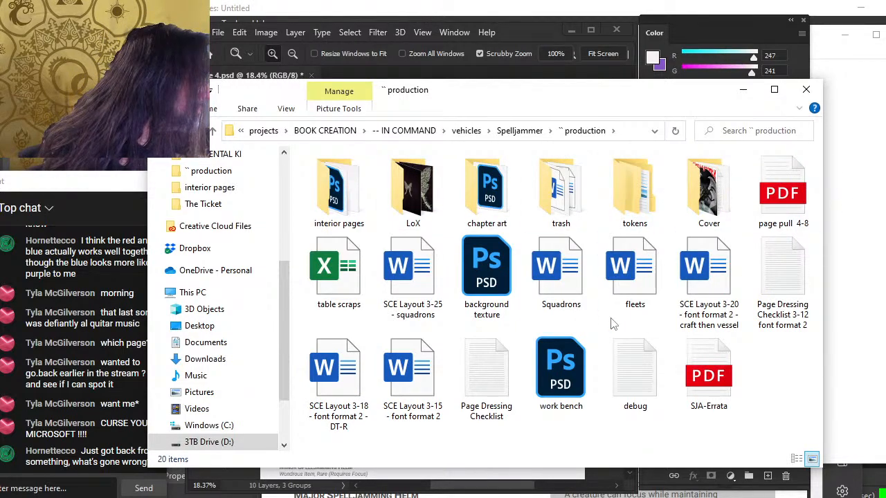
Open the SCE Layout 3-25 - squadrons document and scroll through the Equipment and Spelljamming Ships pages
double_click(427, 319)
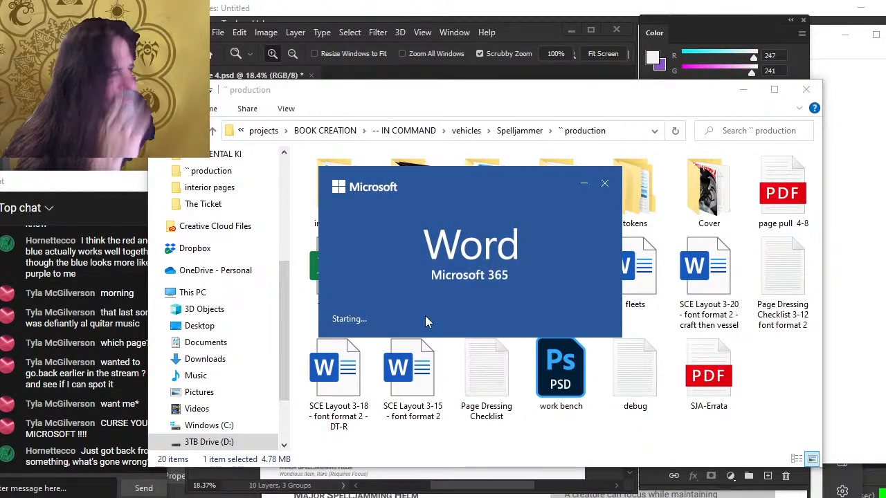
scroll(525, 284, down, 5)
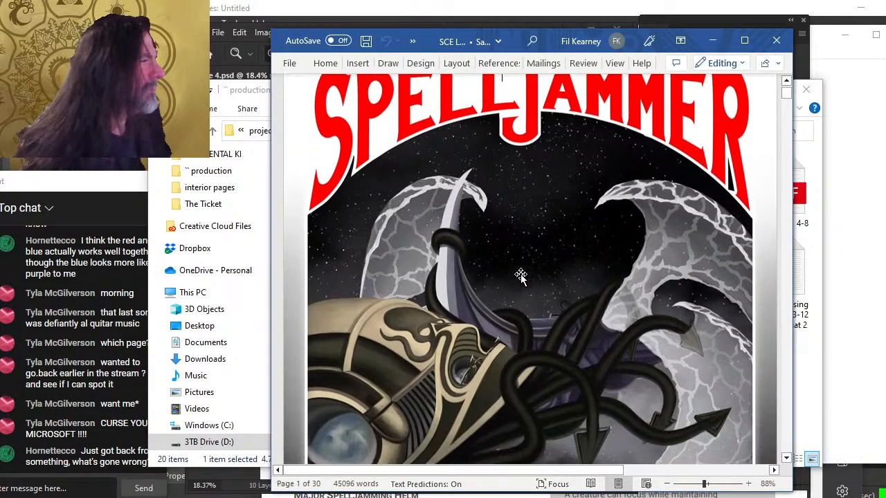
scroll(546, 298, down, 15)
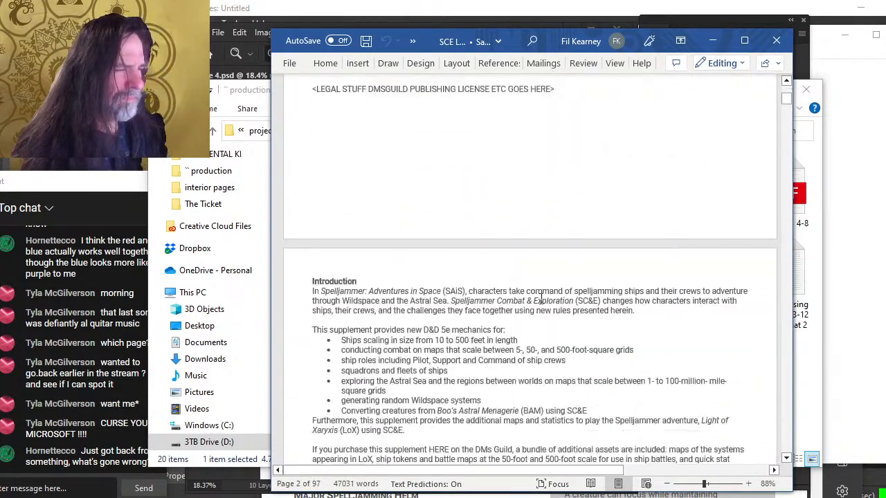
scroll(541, 298, down, 15)
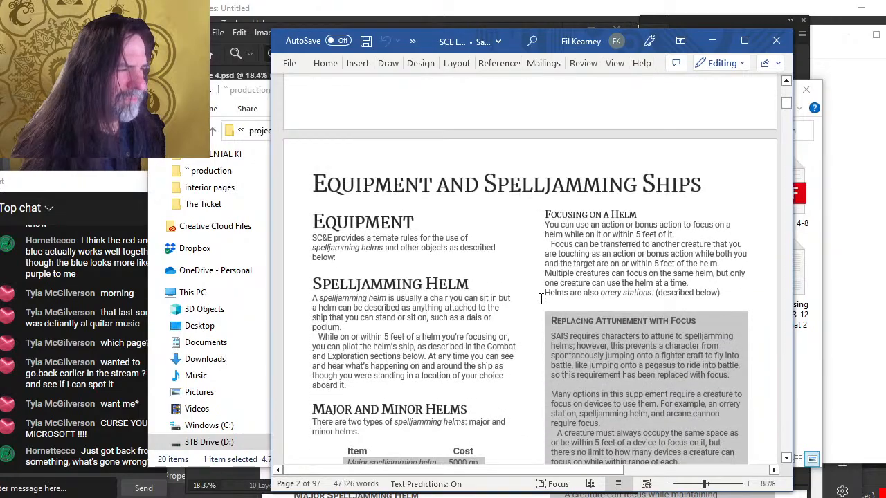
scroll(541, 298, down, 6)
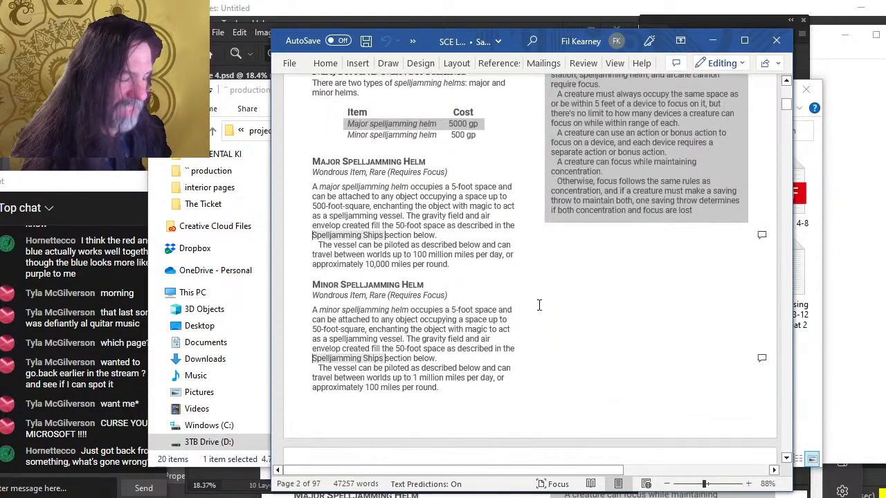
scroll(530, 299, up, 6)
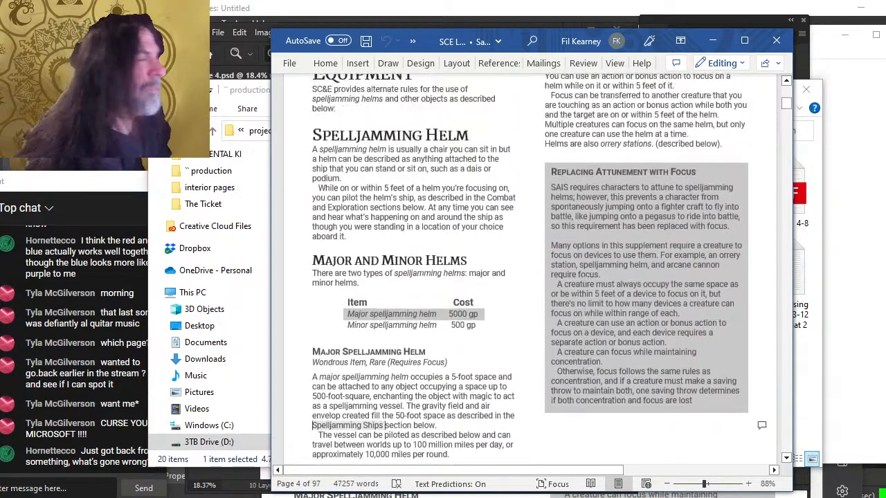
scroll(588, 299, down, 7)
scroll(588, 300, down, 10)
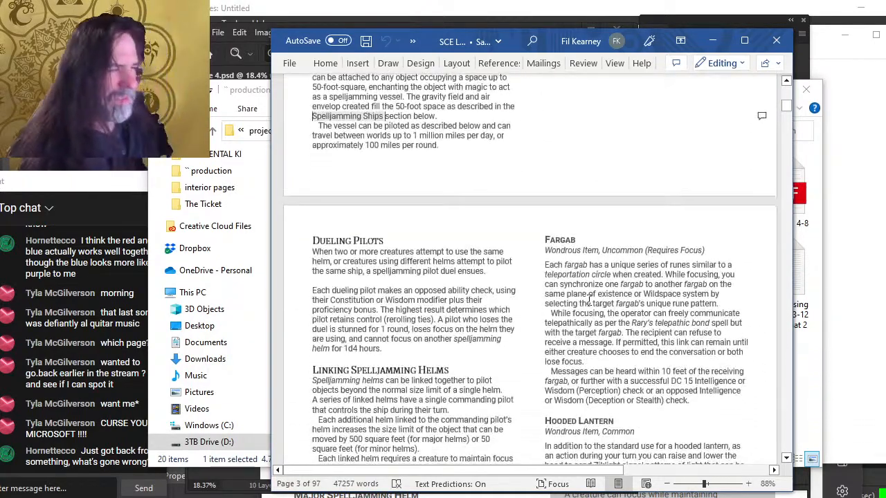
scroll(487, 299, up, 12)
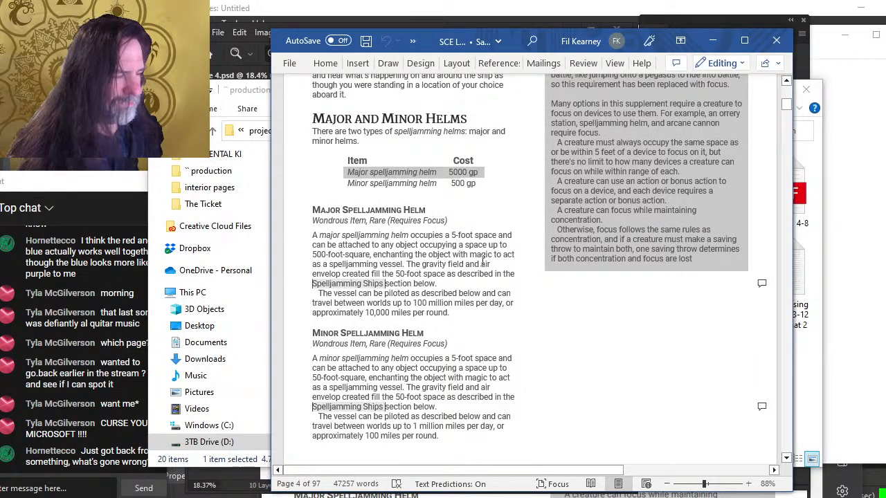
scroll(482, 262, up, 4)
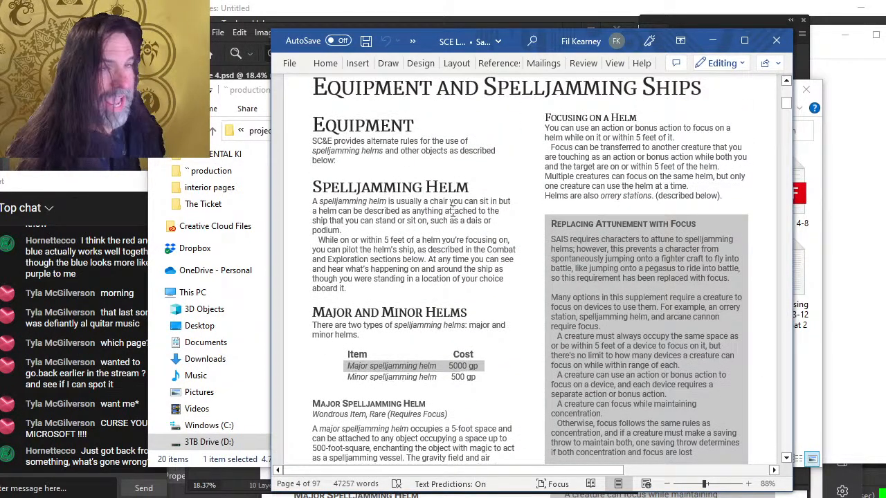
Close File Explorer and return to the Equipment and Spelljamming Ships page in the document
click(807, 114)
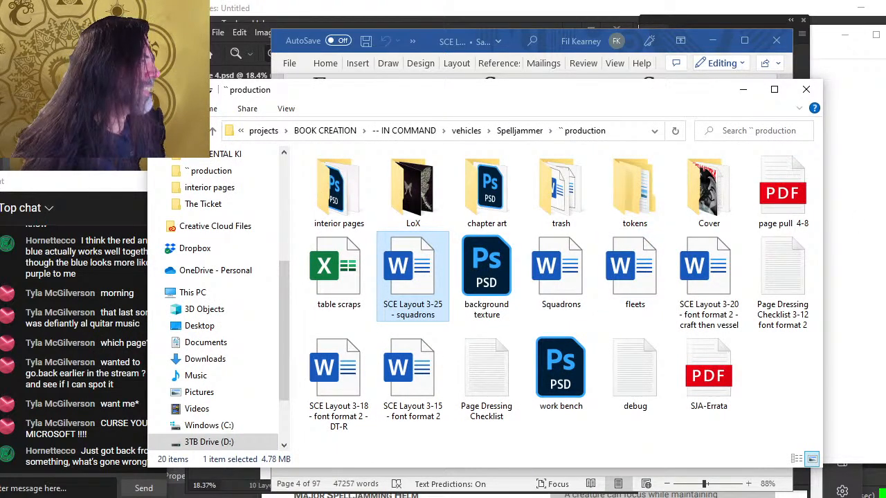
click(815, 93)
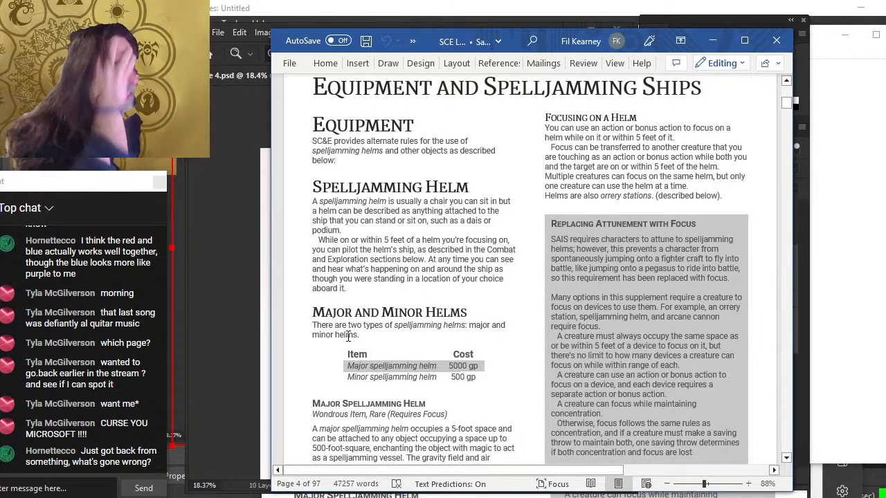
scroll(337, 325, up, 3)
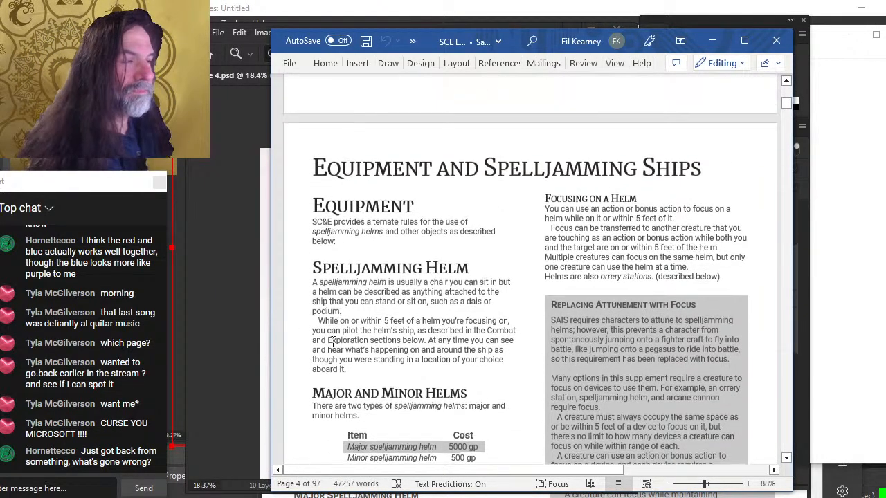
scroll(310, 325, down, 2)
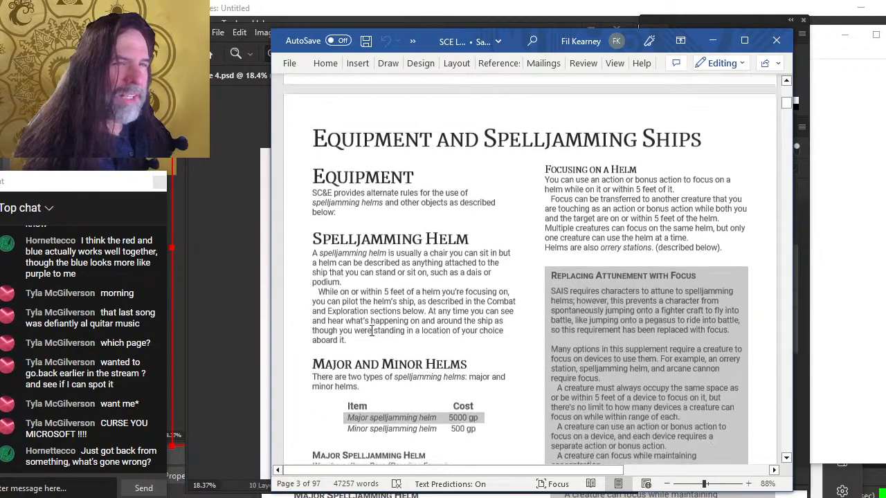
scroll(418, 298, down, 8)
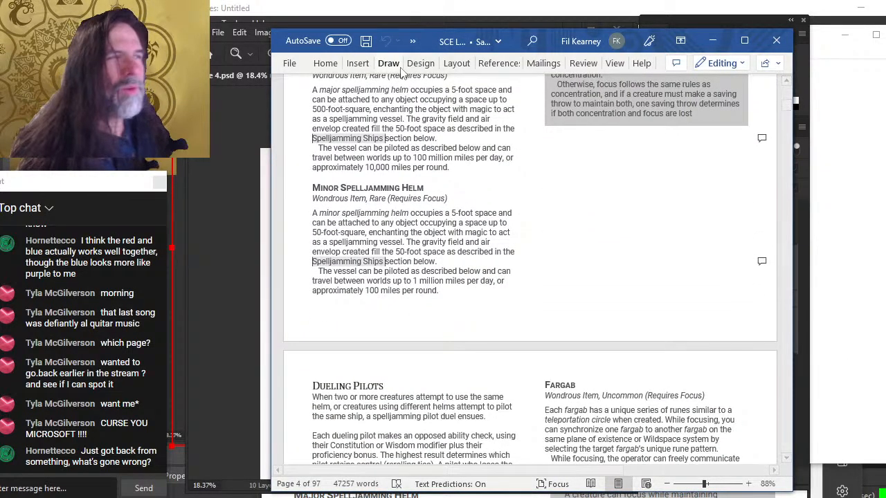
Open the margin presets and dismiss them without applying one
click(457, 64)
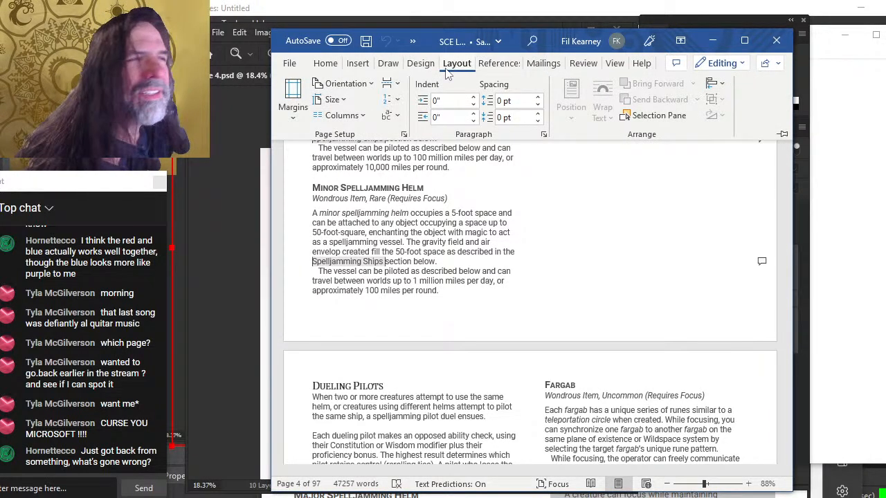
click(297, 109)
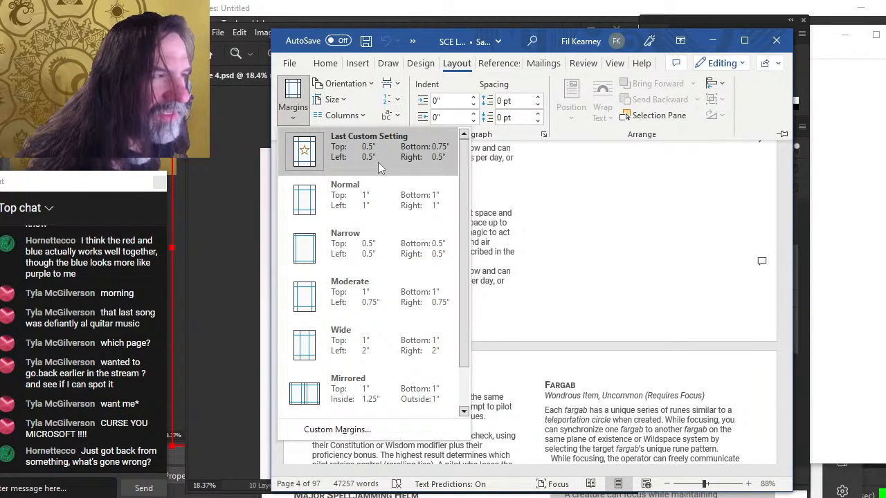
click(582, 247)
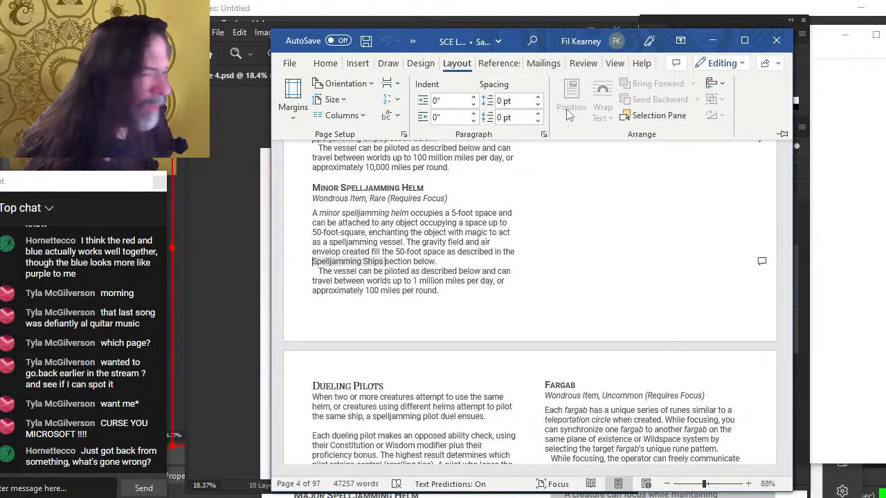
Switch to Photoshop and delete the hidden Layer 7 from the page mock-up
key(alt+Tab)
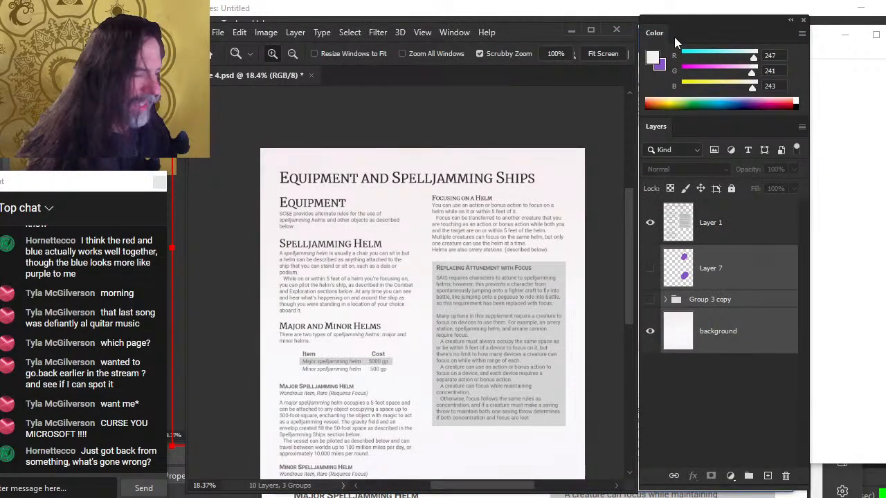
drag(504, 315, 499, 224)
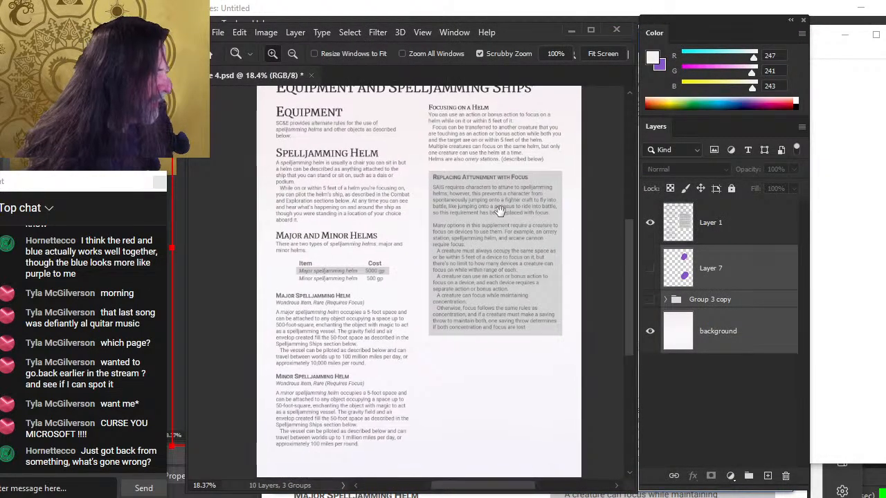
click(728, 277)
key(Delete)
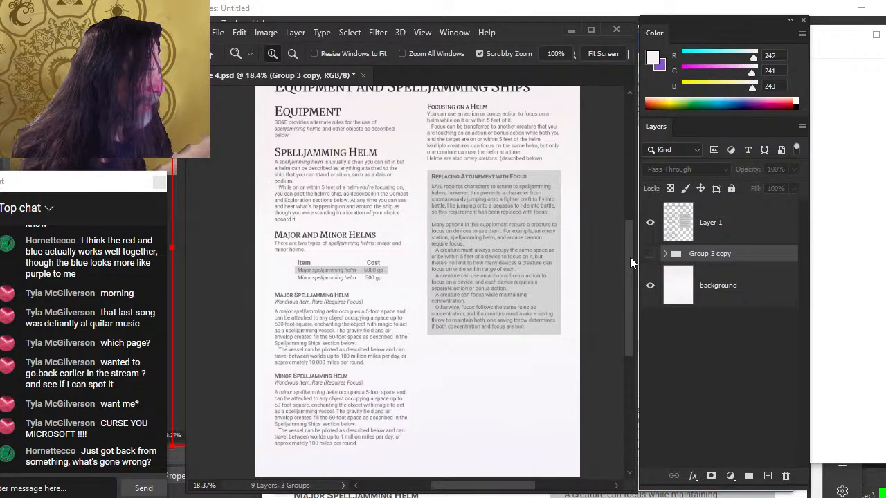
drag(630, 256, 631, 287)
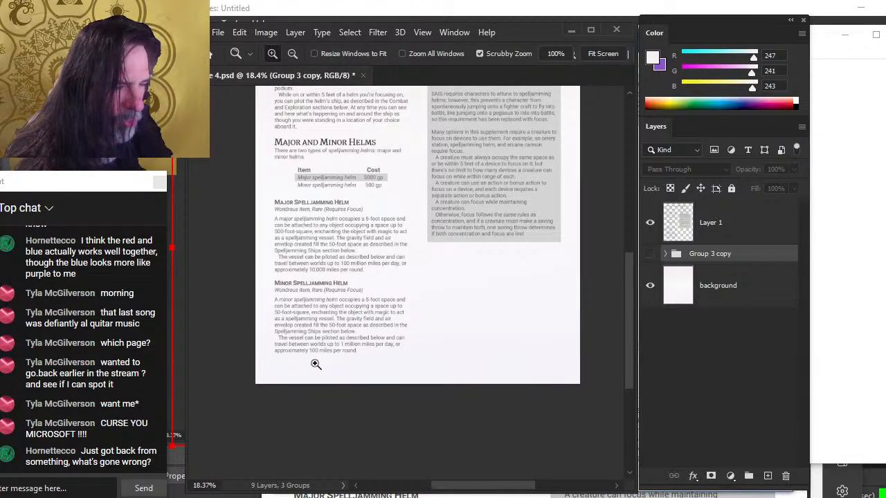
Delete the hidden Group 3 copy layer group from the page mock-up
drag(633, 296, 622, 254)
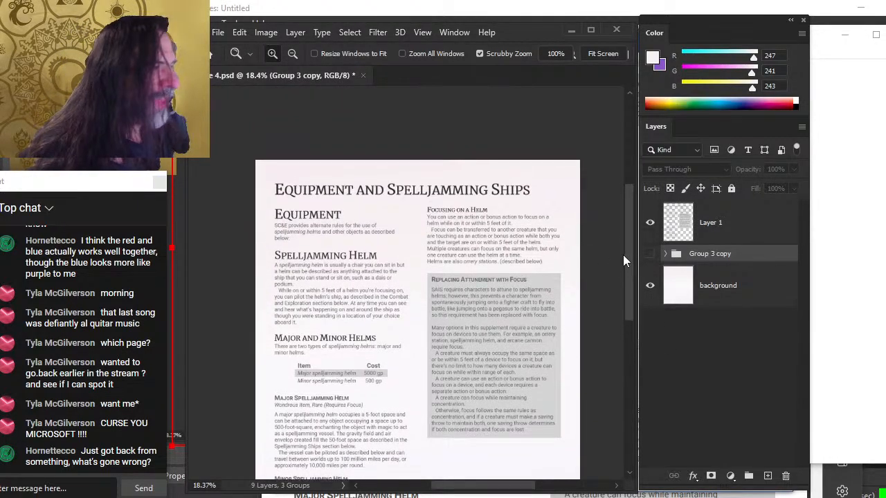
key(alt+Tab)
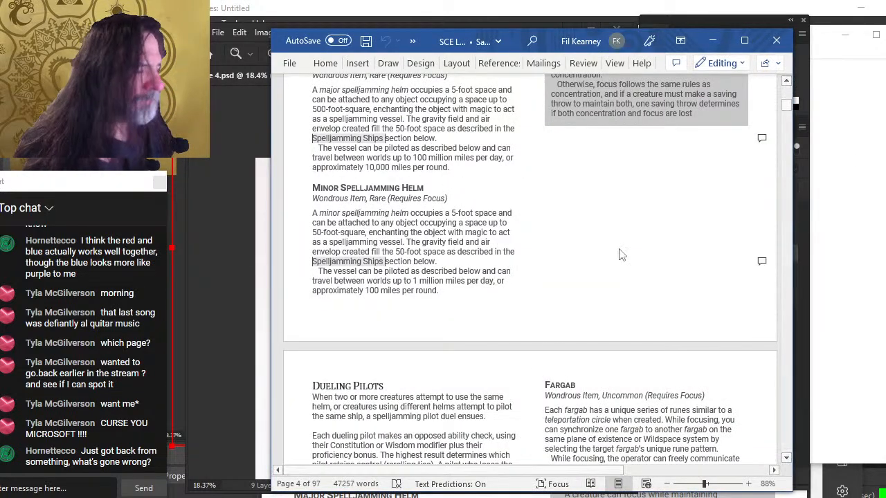
key(alt+Tab)
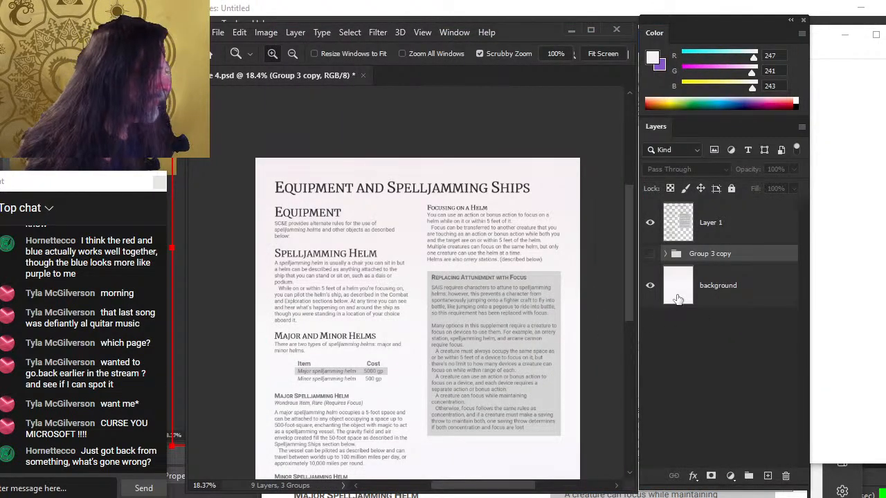
click(650, 286)
click(649, 285)
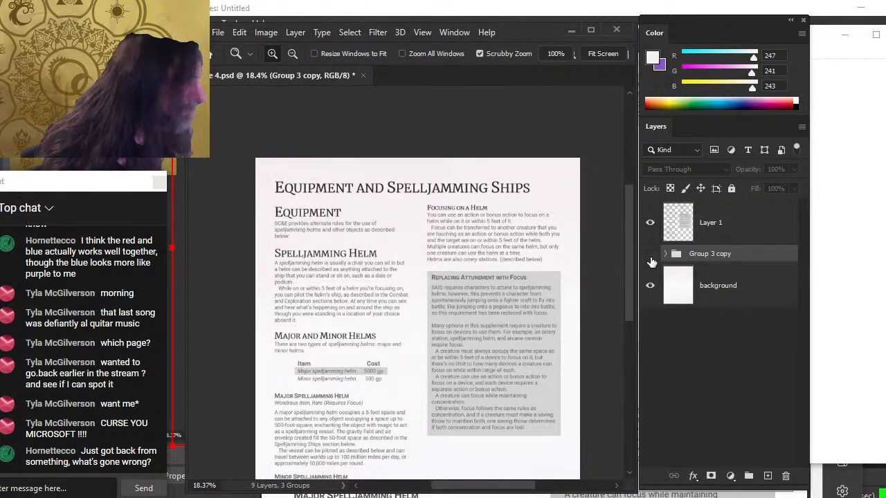
click(650, 260)
click(651, 262)
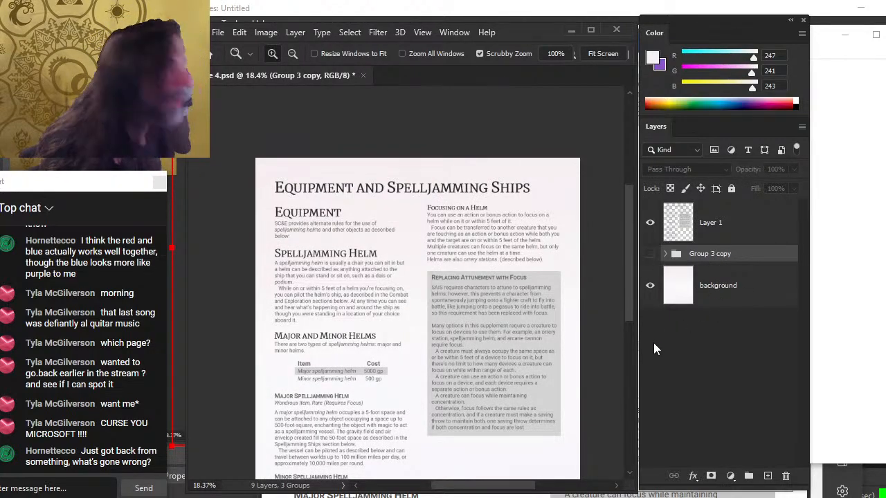
key(Delete)
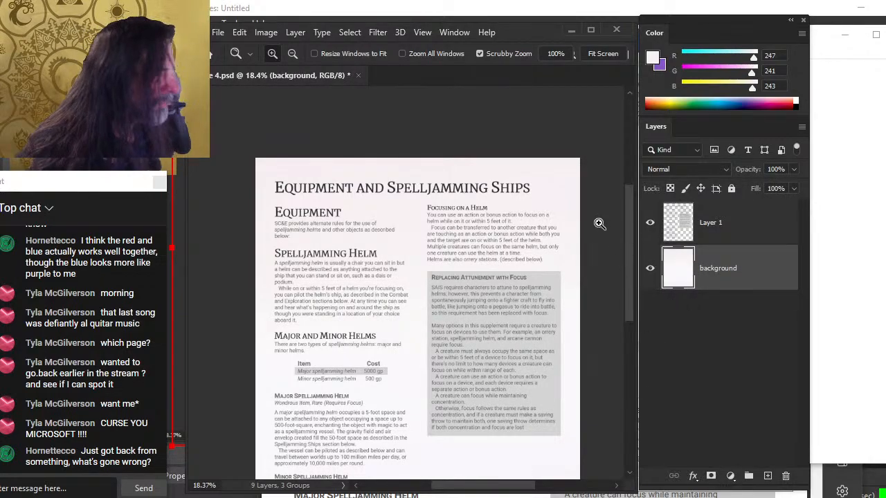
Sample colours from the page background with the brush's eyedropper, zooming in on the empty lower area
key(b)
alt+click(567, 182)
drag(564, 186, 446, 456)
drag(469, 383, 485, 206)
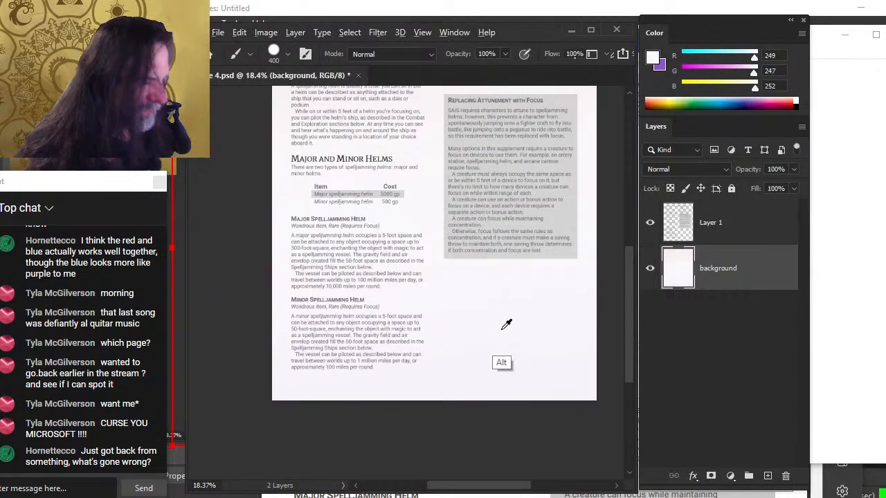
drag(476, 405, 489, 369)
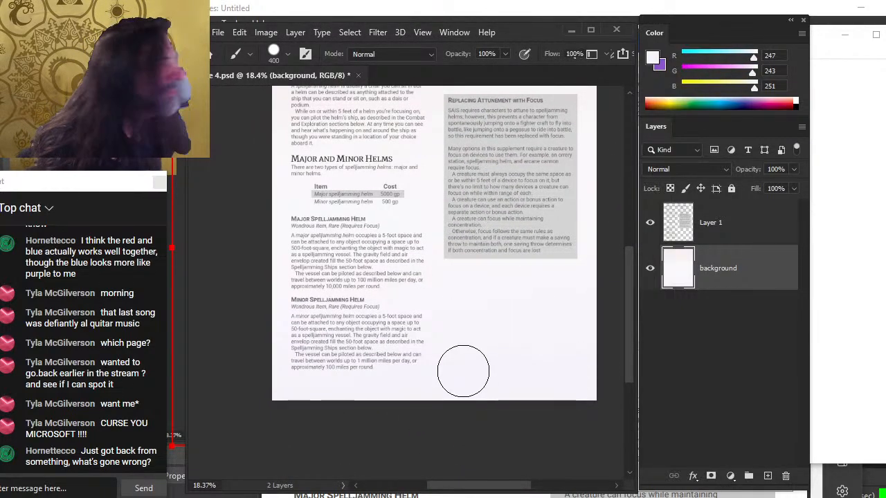
key(z)
drag(392, 306, 426, 315)
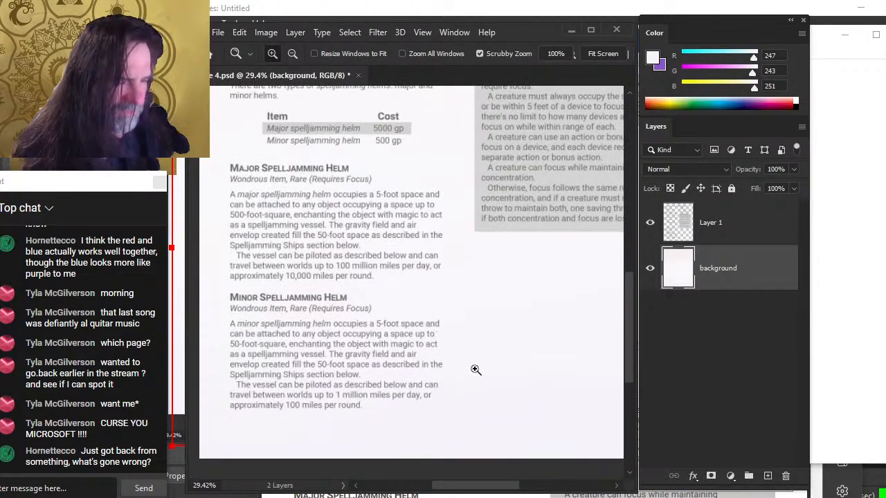
drag(516, 219, 445, 437)
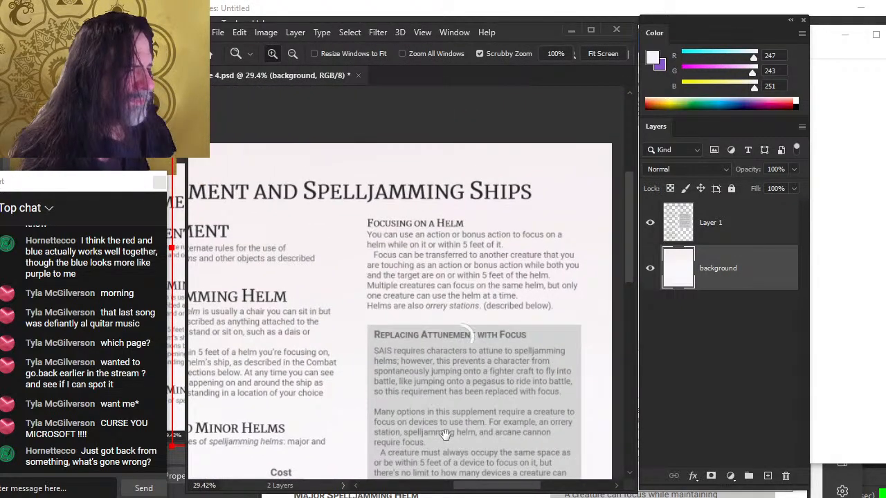
drag(468, 326, 530, 159)
drag(476, 356, 404, 216)
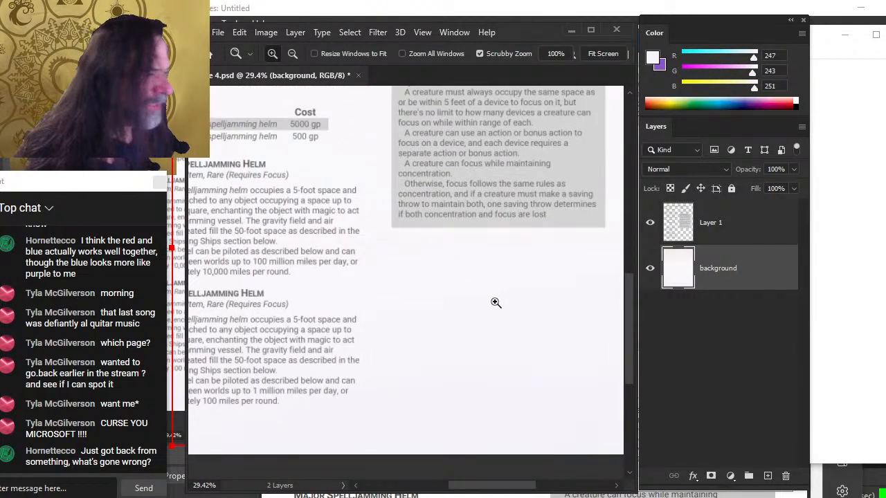
Adjust the foreground colour sliders, then reset to the default black and white colours
key(b)
drag(756, 84, 818, 90)
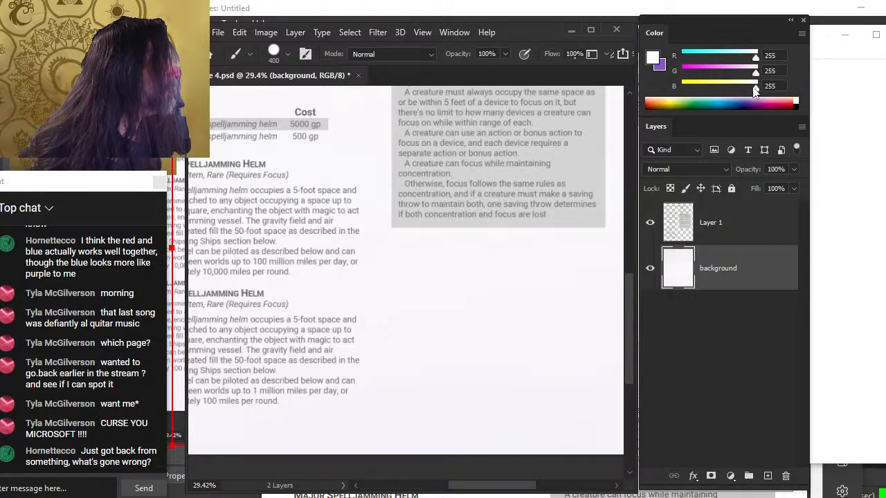
key(x)
drag(700, 92, 636, 103)
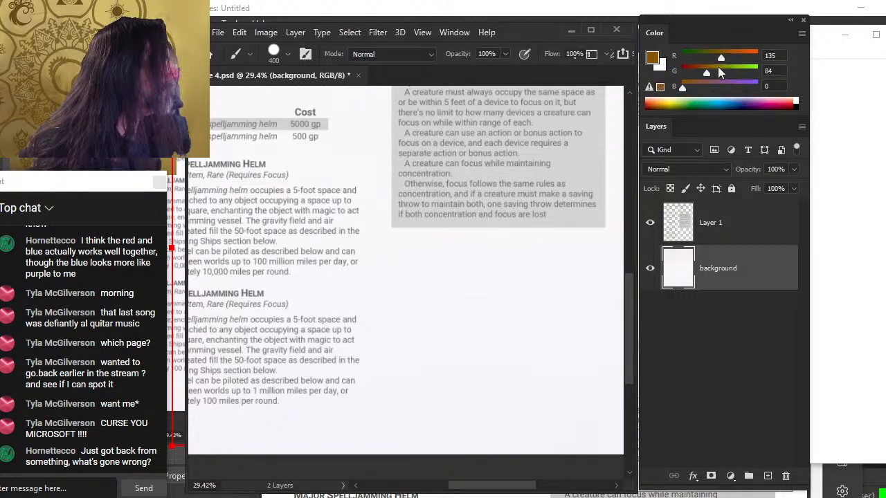
drag(717, 66, 693, 65)
key(d)
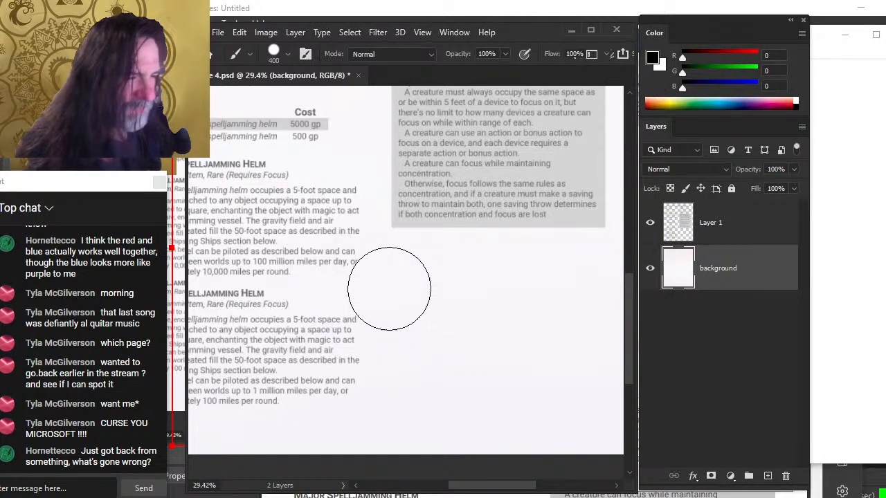
Shrink the brush to about 7 px and try a short test stroke on the background, undoing it
key(bracketleft)
key(bracketleft)
key(bracketleft)
key(bracketleft)
key(bracketleft)
key(bracketleft)
key(bracketleft)
key(bracketleft)
key(bracketleft)
key(bracketleft)
key(bracketleft)
key(bracketleft)
key(bracketleft)
key(bracketleft)
key(bracketleft)
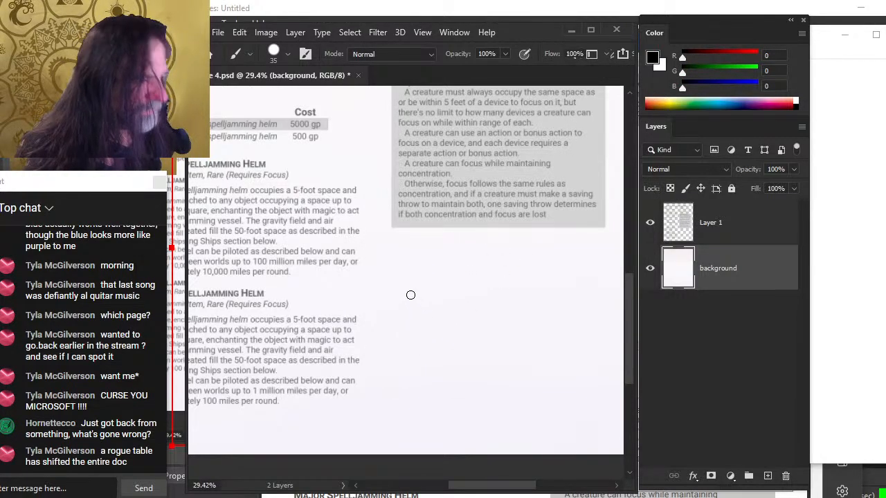
key(bracketleft)
key(bracketleft)
key(bracketleft)
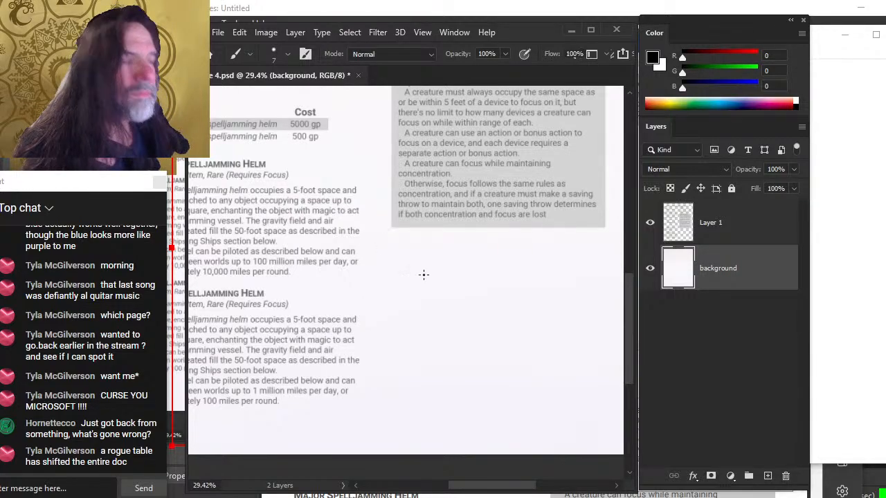
drag(435, 272, 429, 319)
key(ctrl+z)
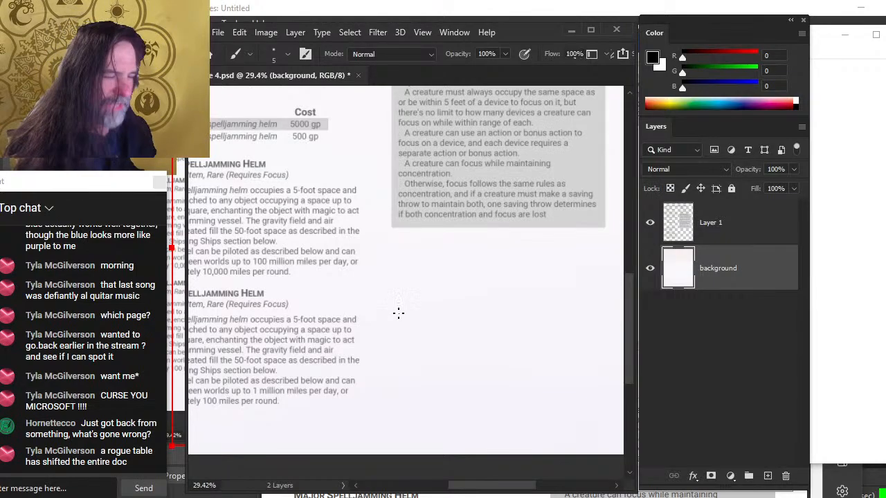
Compare the page with the Word document and return to Photoshop
drag(446, 378, 471, 352)
key(alt+Tab)
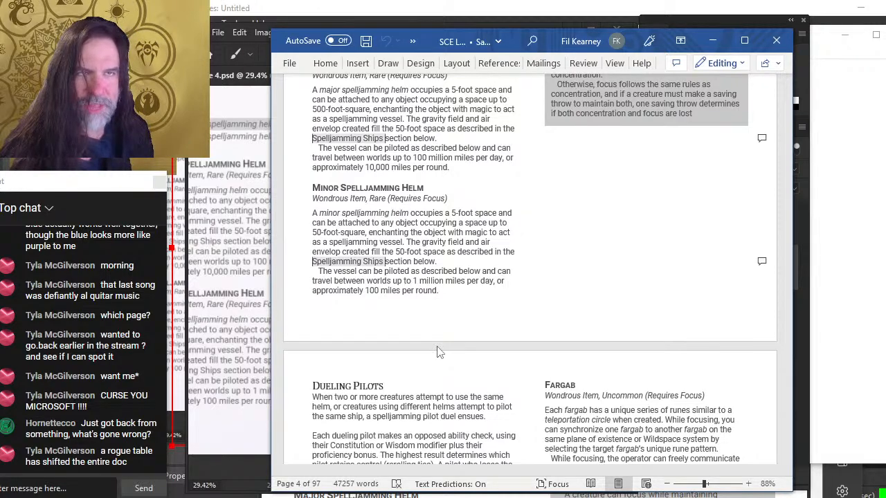
key(alt+Tab)
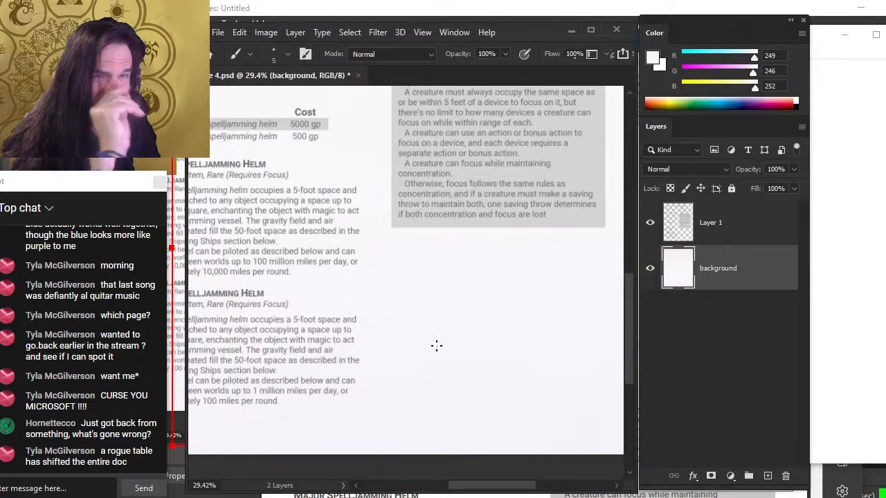
Add a new empty Layer 2 above the background layer
key(z)
drag(505, 280, 486, 313)
drag(519, 233, 546, 250)
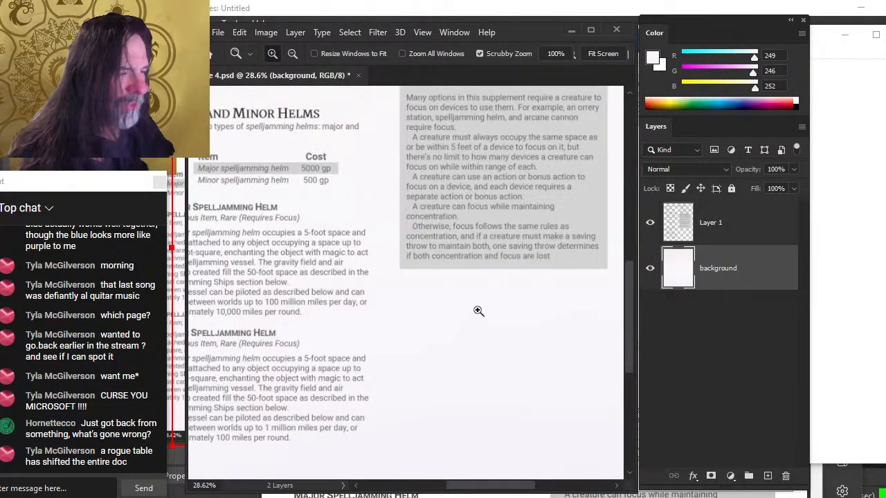
drag(476, 311, 481, 253)
mouse_move(381, 288)
mouse_down()
mouse_move(476, 290)
mouse_move(458, 298)
mouse_move(425, 283)
mouse_move(419, 261)
mouse_move(443, 301)
mouse_move(432, 342)
mouse_move(415, 370)
mouse_move(384, 384)
mouse_move(460, 369)
mouse_up()
ctrl+click(306, 308)
drag(307, 312, 350, 277)
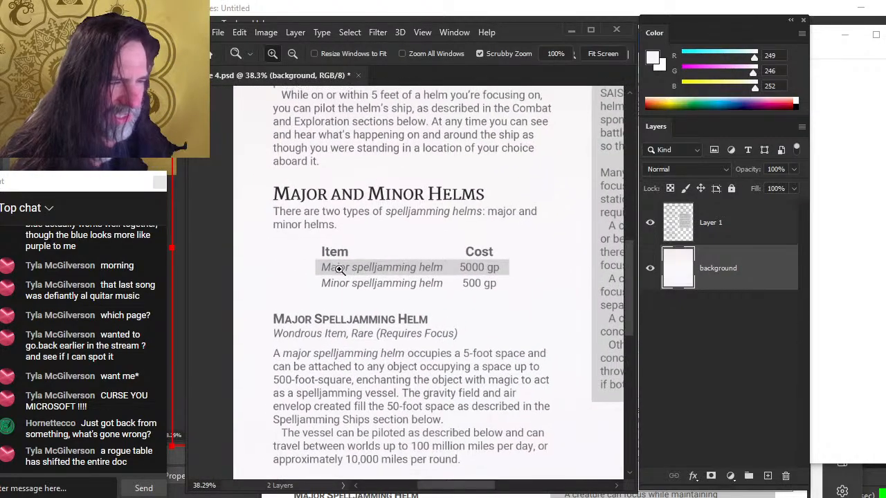
key(b)
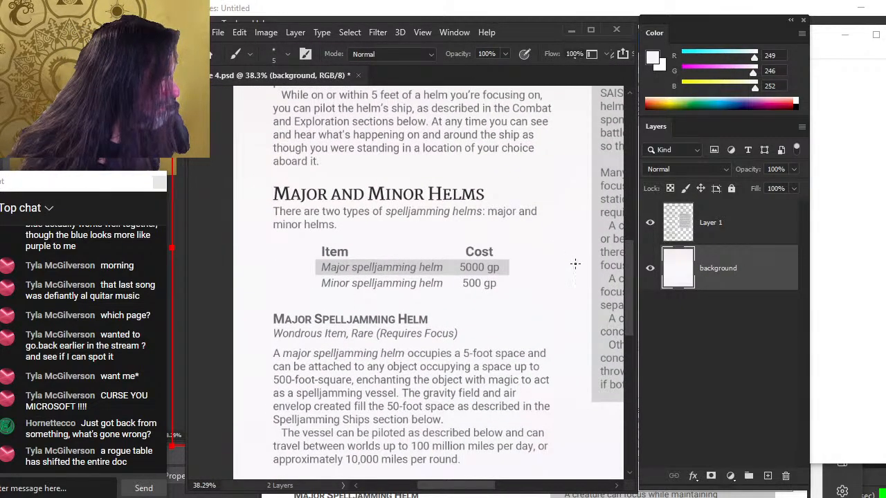
click(766, 480)
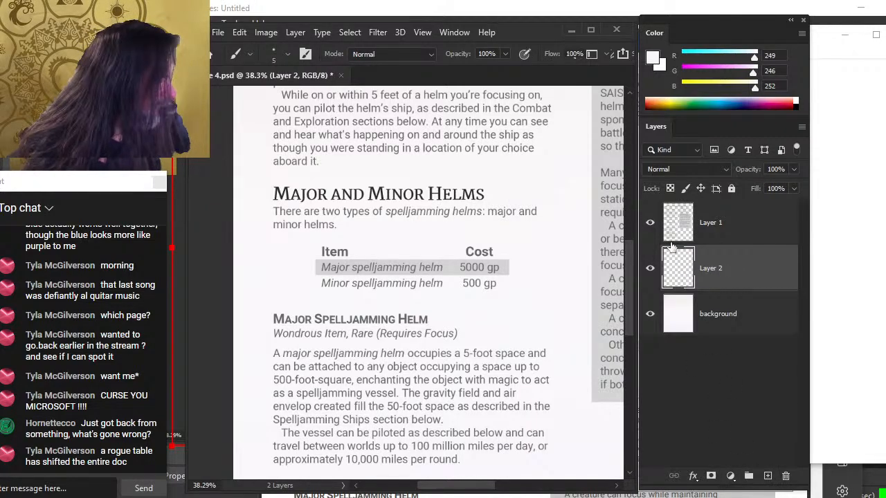
Lock the background and Layer 1, then select Layer 2 for painting
click(733, 303)
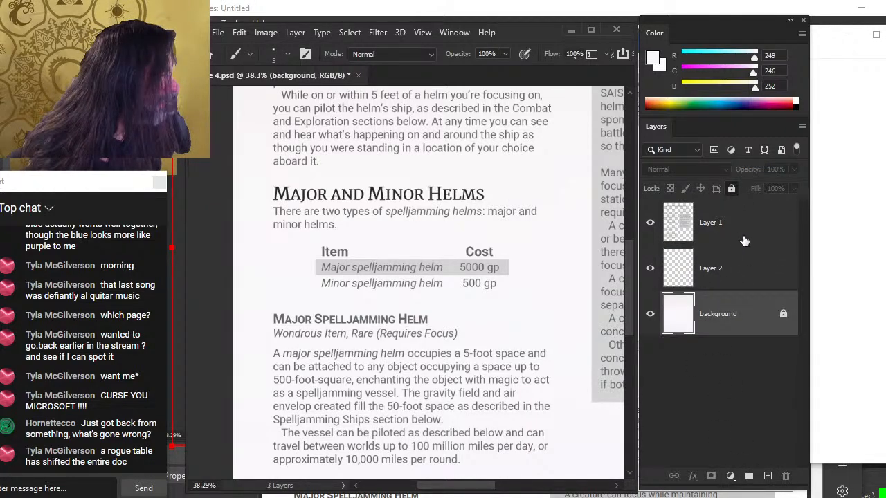
click(744, 240)
click(731, 188)
click(750, 275)
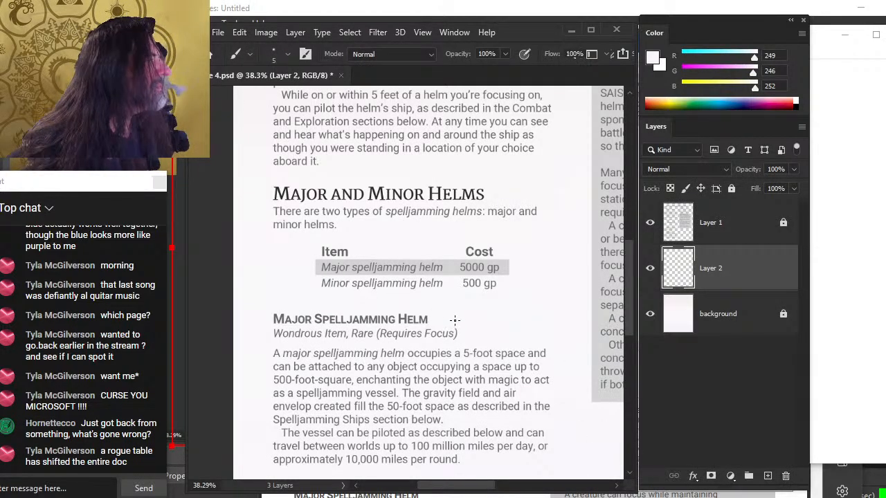
Set the foreground to black and try brush lines beside the helm table, undoing each
drag(754, 59, 680, 77)
key(d)
key(x)
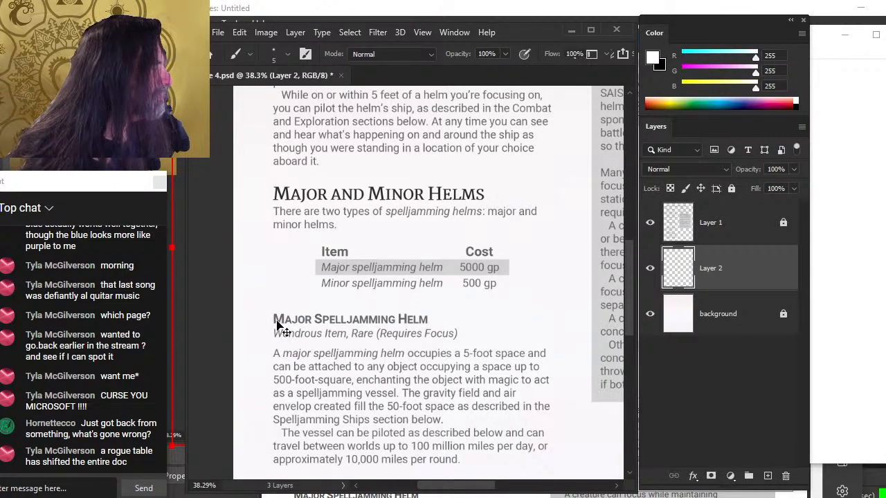
key(x)
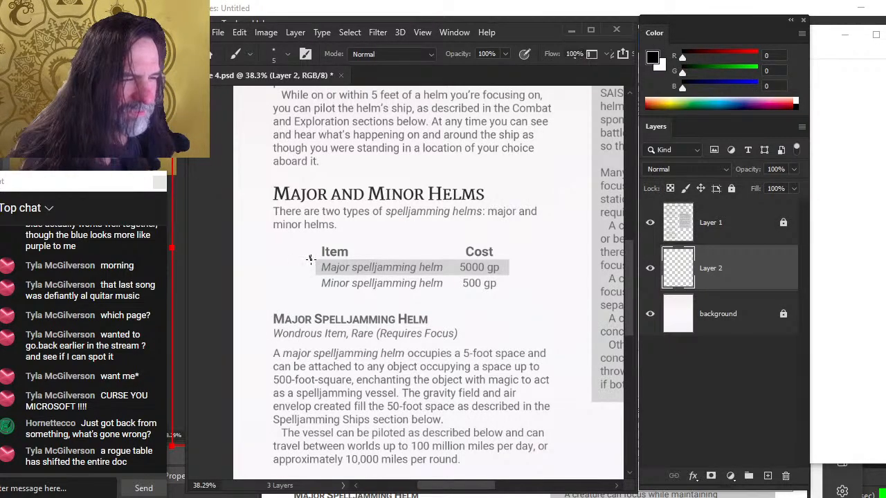
drag(309, 258, 305, 305)
key(ctrl+z)
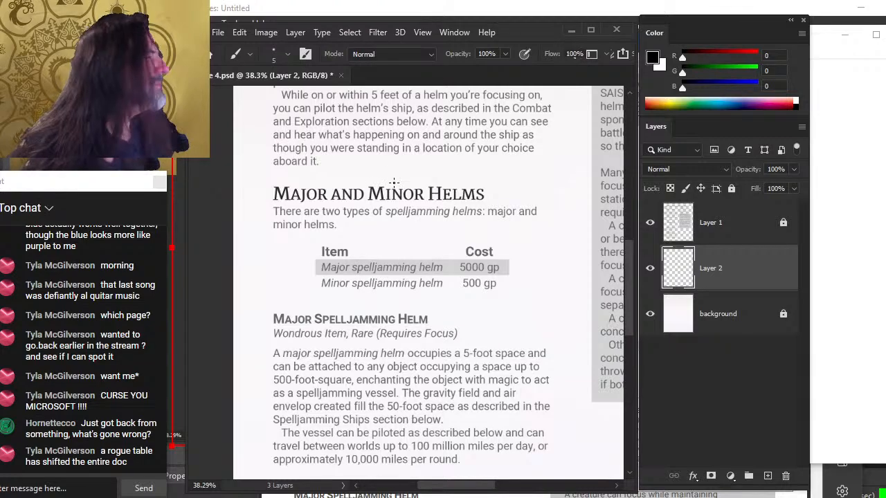
shift+click(314, 261)
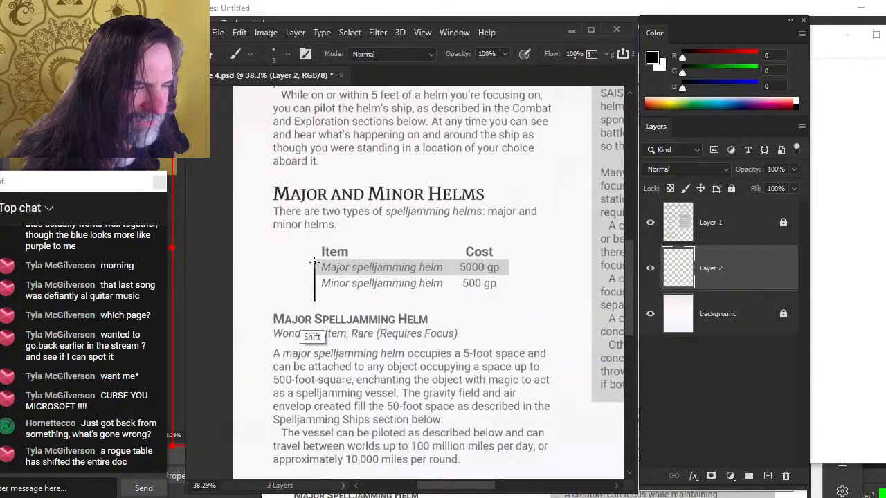
key(ctrl+z)
drag(469, 324, 388, 245)
key(z)
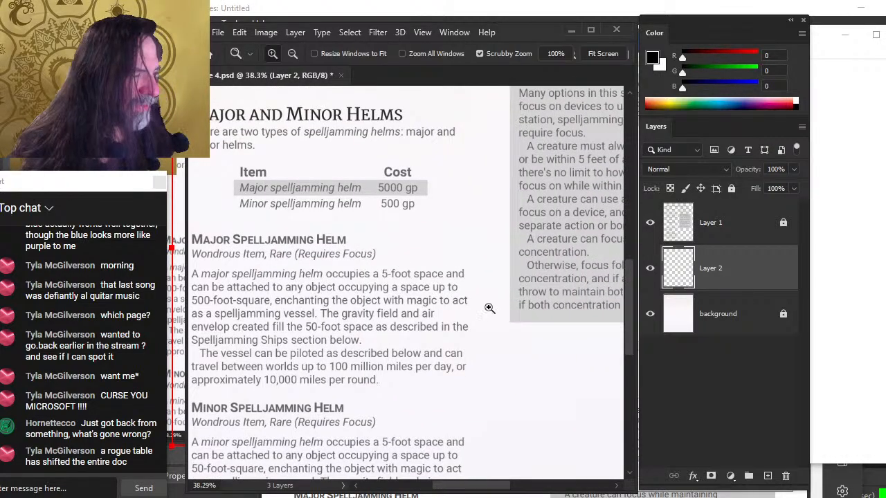
mouse_move(490, 308)
mouse_down()
mouse_move(456, 304)
mouse_move(452, 263)
mouse_up()
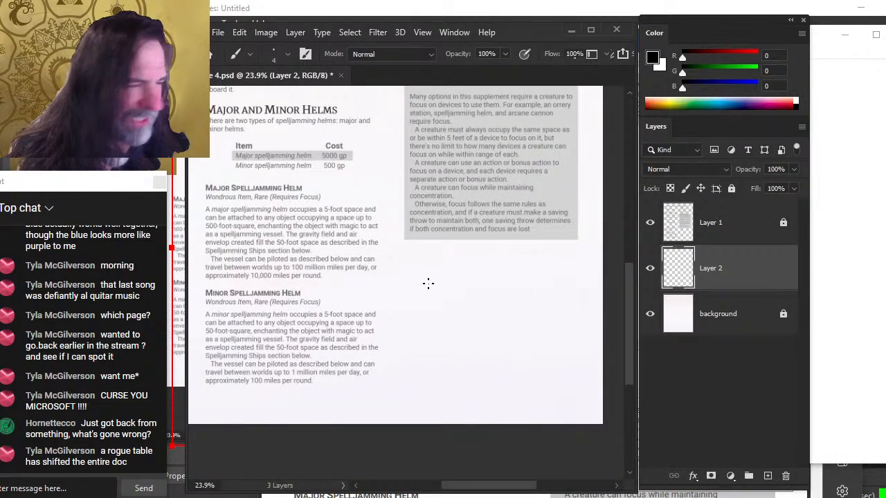
key(ctrl+z)
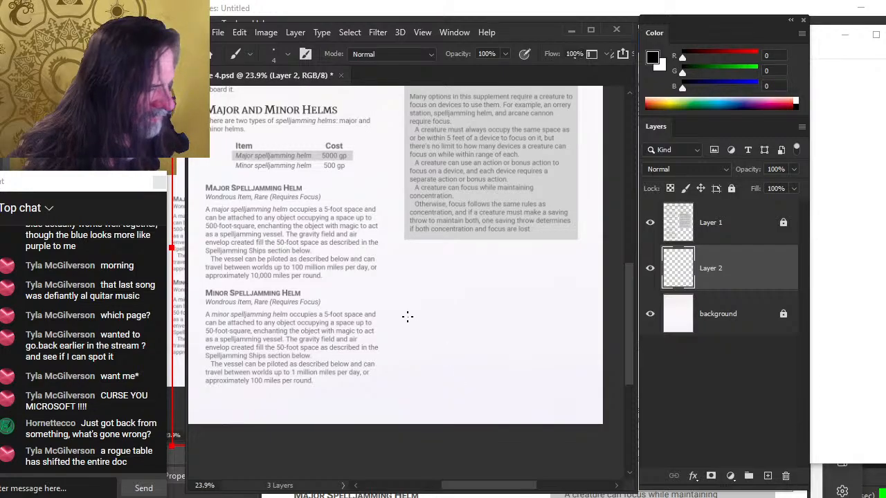
Scribble thin black brush lines on Layer 2 in the empty space beside the minor helm text
mouse_move(429, 307)
mouse_down()
mouse_move(440, 297)
mouse_move(418, 329)
mouse_move(449, 303)
mouse_up()
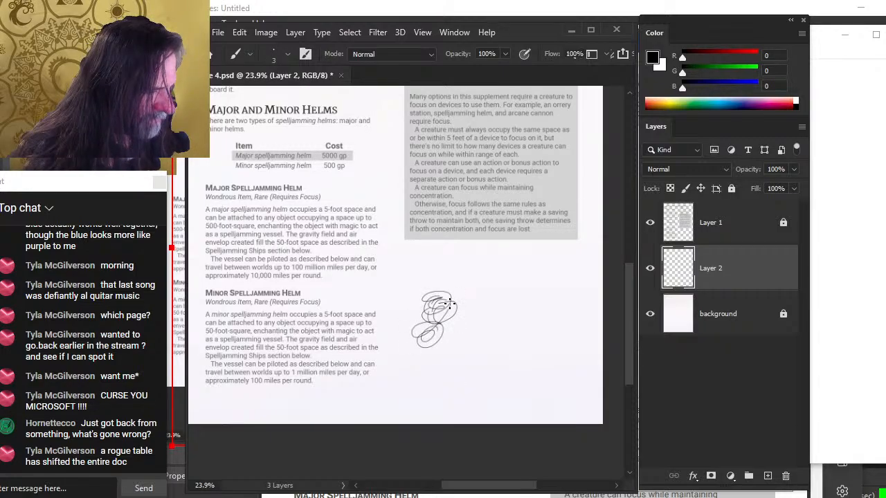
mouse_move(427, 331)
mouse_down()
mouse_move(441, 357)
mouse_move(419, 365)
mouse_move(421, 374)
mouse_move(456, 386)
mouse_move(419, 388)
mouse_move(446, 379)
mouse_move(430, 384)
mouse_move(479, 403)
mouse_move(423, 384)
mouse_move(491, 395)
mouse_up()
Try a much larger brush blob and a pink stroke beside the scribble, undoing both
key(bracketright)
key(bracketright)
key(bracketright)
key(bracketright)
key(bracketright)
key(bracketright)
key(bracketright)
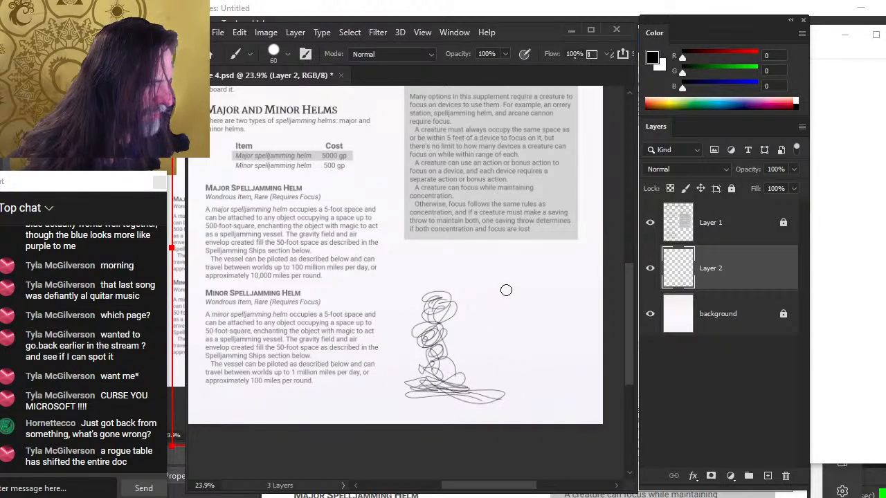
mouse_move(502, 274)
mouse_down()
mouse_move(500, 317)
mouse_move(503, 272)
mouse_move(476, 315)
mouse_move(479, 332)
mouse_move(503, 272)
mouse_move(529, 321)
mouse_up()
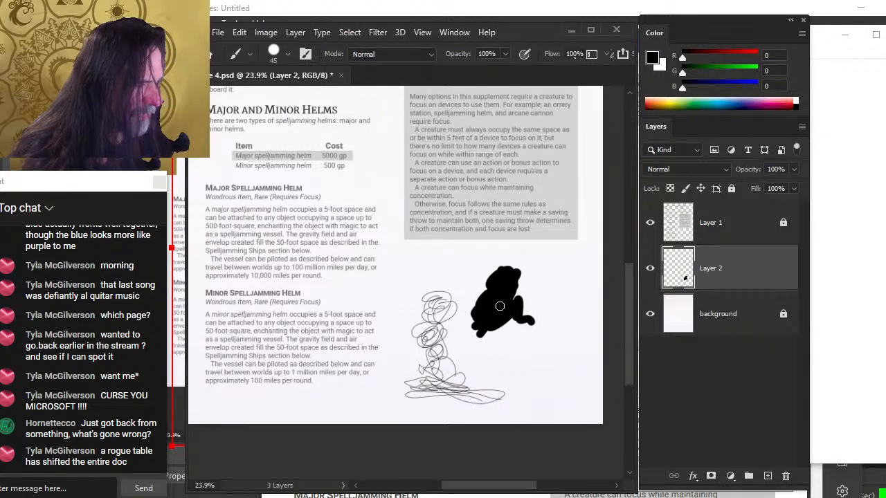
key(x)
drag(752, 74, 718, 73)
mouse_move(515, 267)
mouse_down()
mouse_move(500, 277)
mouse_move(497, 320)
mouse_up()
key(ctrl+z)
key(ctrl+z)
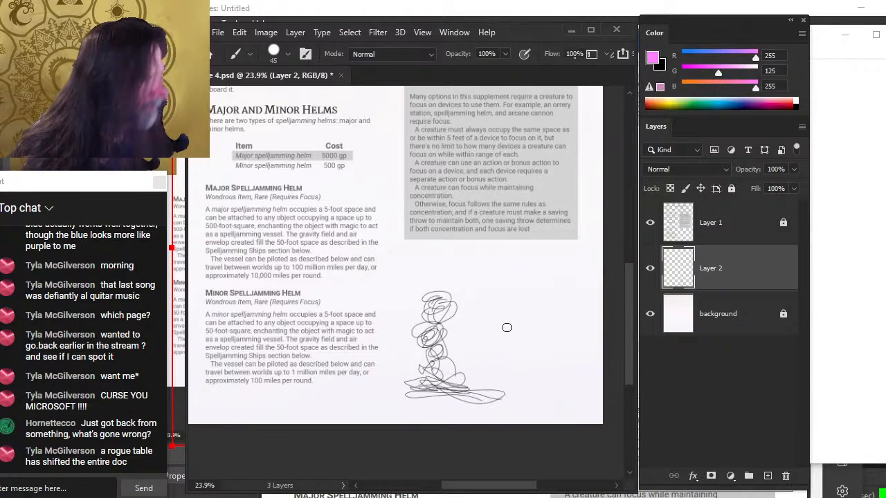
Reset the colours to black, shrink the brush to 3 px, and add more tangled scribbles around the sketch
key(d)
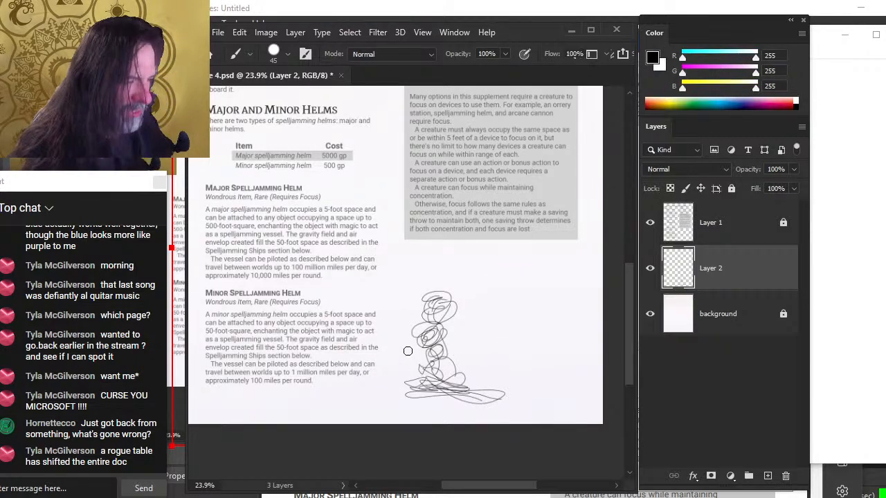
key(bracketleft)
key(bracketleft)
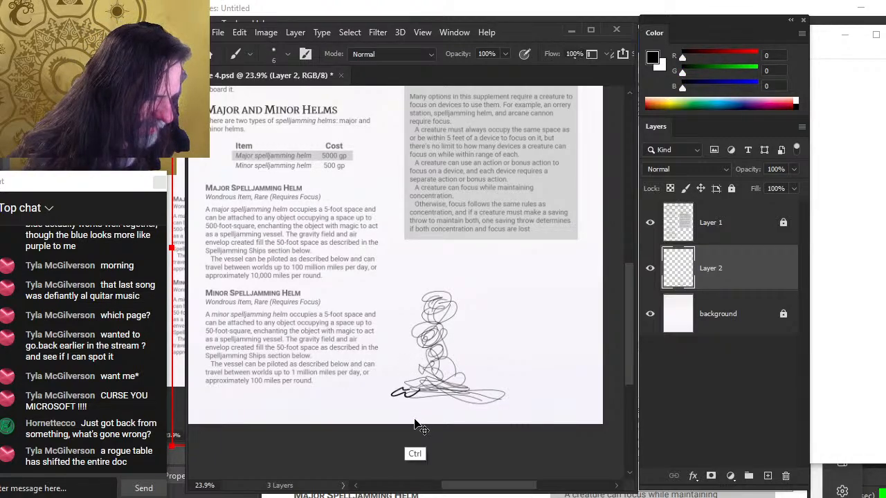
key(ctrl+z)
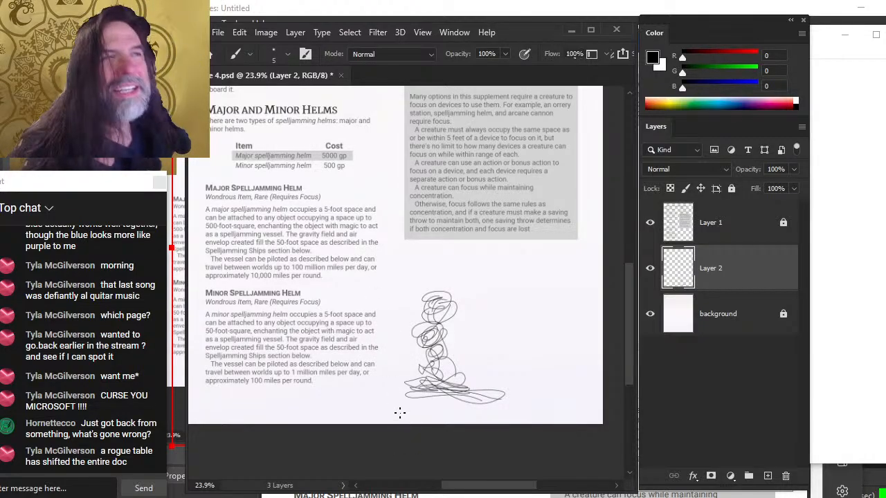
drag(459, 348, 473, 393)
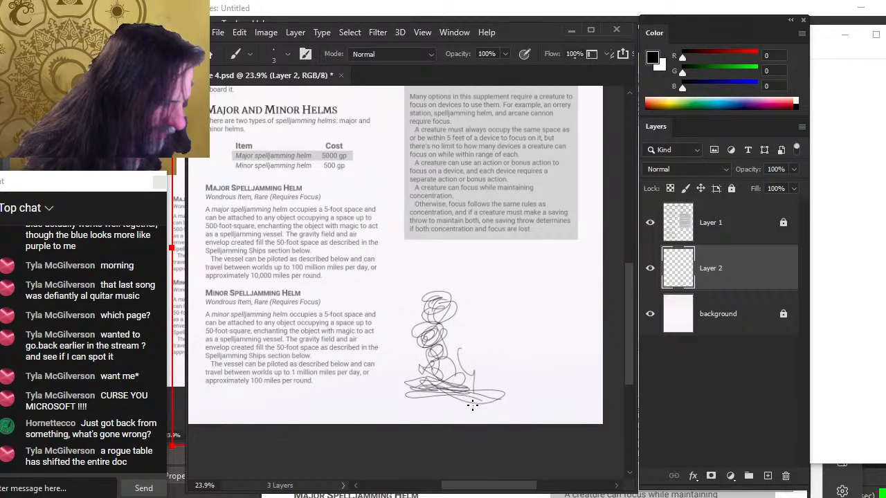
key(ctrl+z)
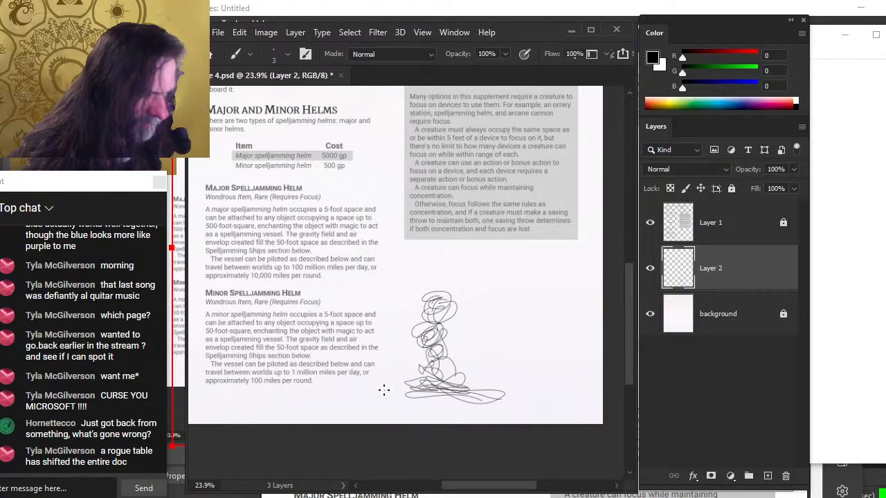
mouse_move(427, 388)
mouse_down()
mouse_move(416, 393)
mouse_move(484, 399)
mouse_move(457, 395)
mouse_up()
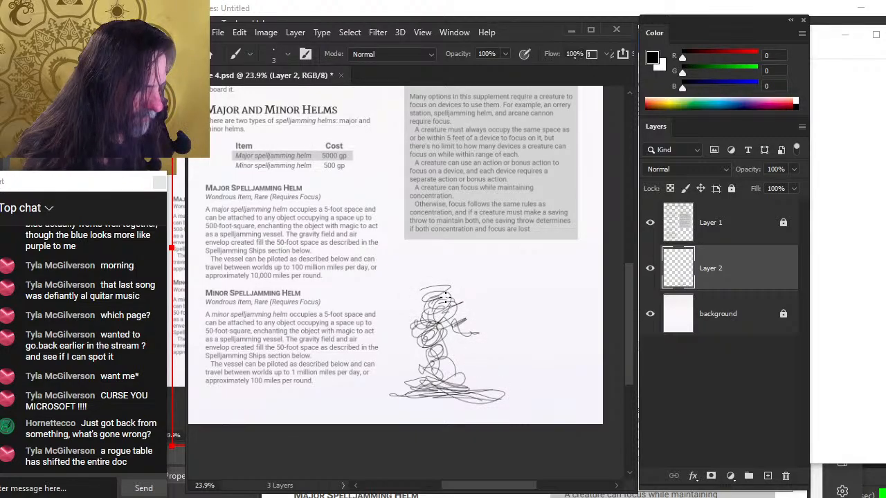
mouse_move(447, 297)
mouse_down()
mouse_move(485, 337)
mouse_move(478, 325)
mouse_move(468, 332)
mouse_move(488, 331)
mouse_move(447, 326)
mouse_move(487, 348)
mouse_move(480, 354)
mouse_move(516, 341)
mouse_move(489, 337)
mouse_move(503, 319)
mouse_move(482, 335)
mouse_up()
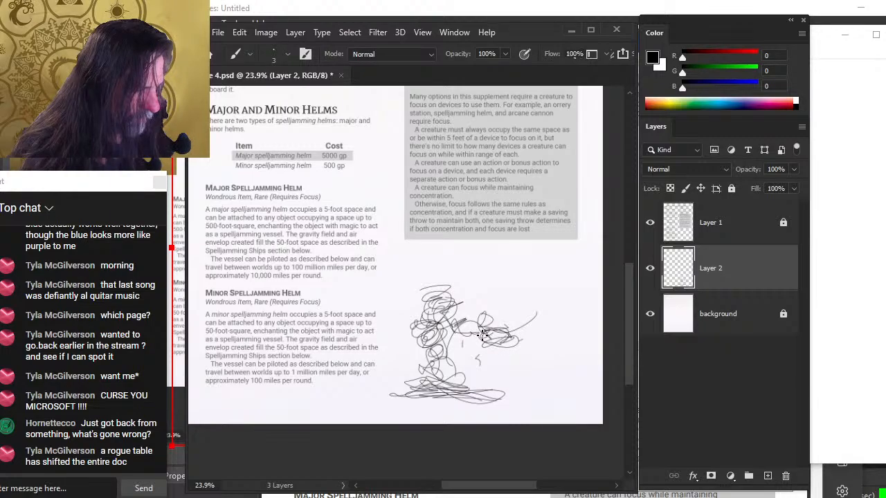
mouse_move(437, 302)
mouse_down()
mouse_move(429, 324)
mouse_move(412, 305)
mouse_up()
mouse_move(484, 332)
mouse_down()
mouse_move(516, 331)
mouse_move(515, 308)
mouse_move(484, 297)
mouse_move(490, 311)
mouse_up()
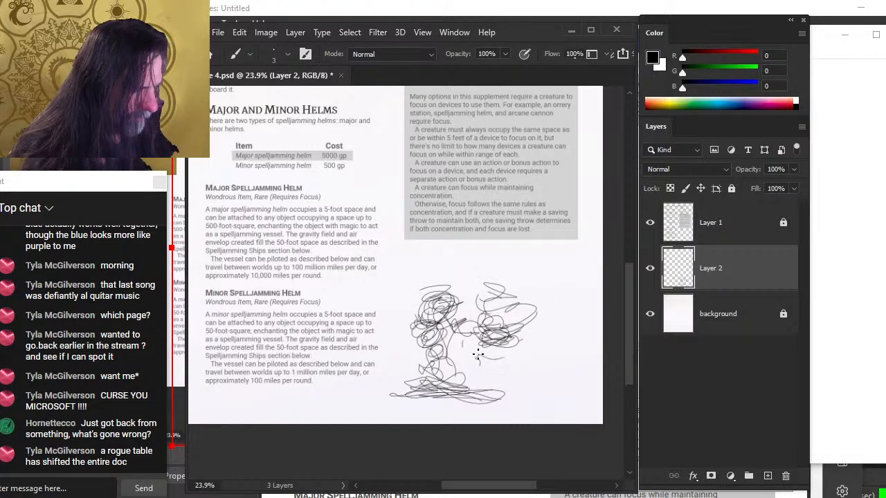
mouse_move(477, 354)
mouse_down()
mouse_move(460, 356)
mouse_move(498, 346)
mouse_move(471, 357)
mouse_move(466, 346)
mouse_up()
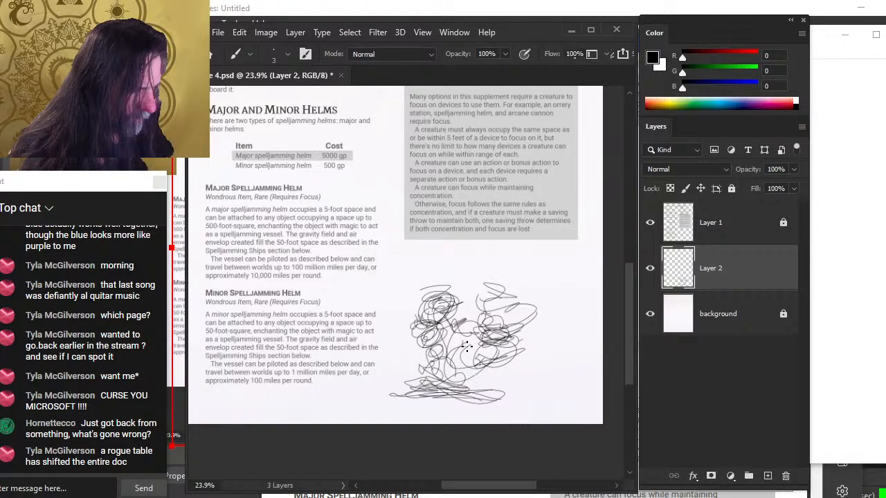
drag(478, 287, 448, 342)
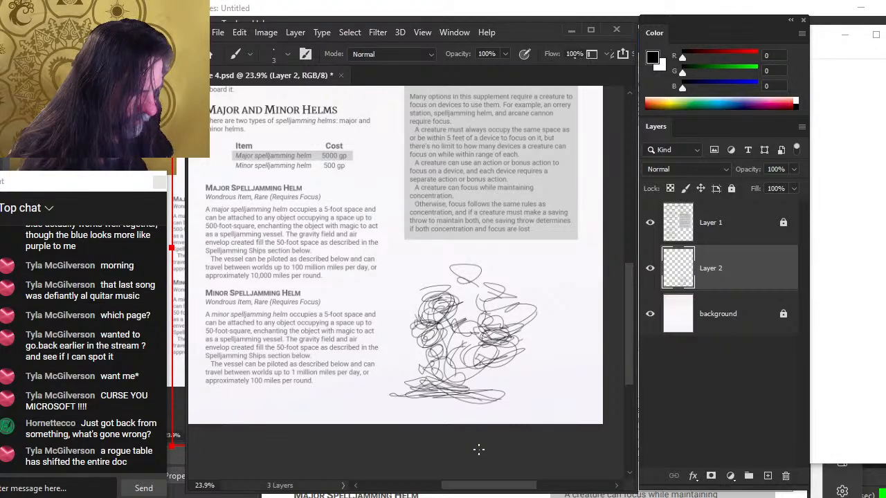
mouse_move(516, 261)
mouse_down()
mouse_move(478, 277)
mouse_move(495, 305)
mouse_move(485, 336)
mouse_move(475, 294)
mouse_move(443, 303)
mouse_up()
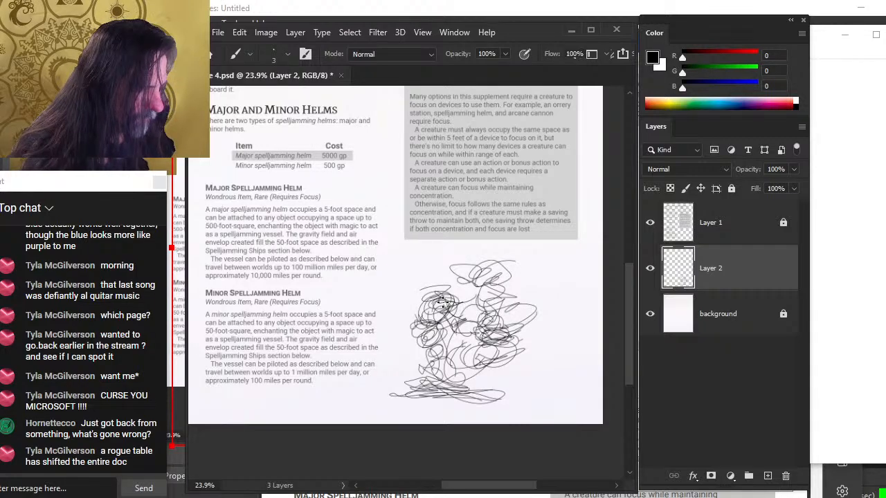
Free Transform the scribbles on Layer 2, narrowing them from the corner, and commit
right_click(465, 312)
click(539, 217)
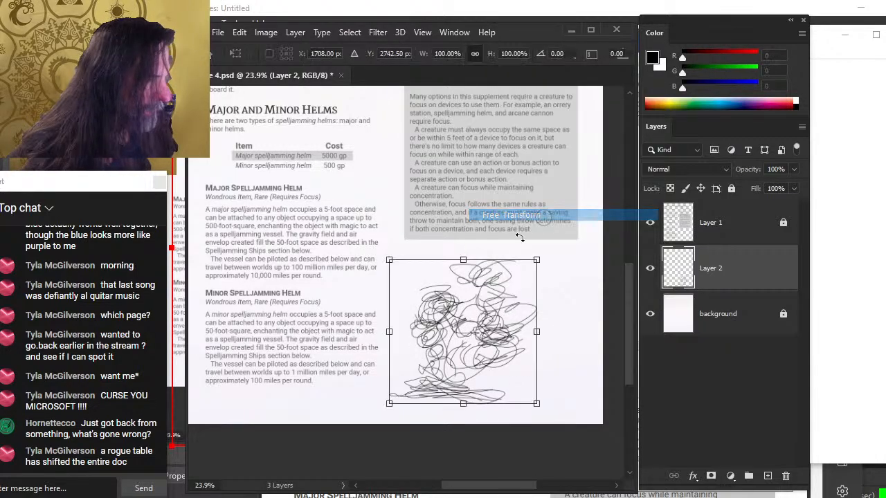
drag(537, 261, 505, 255)
key(Return)
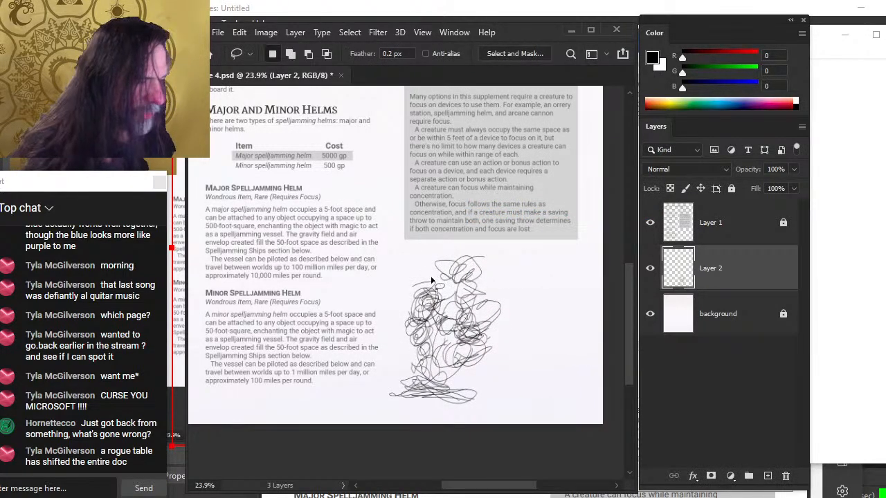
key(e)
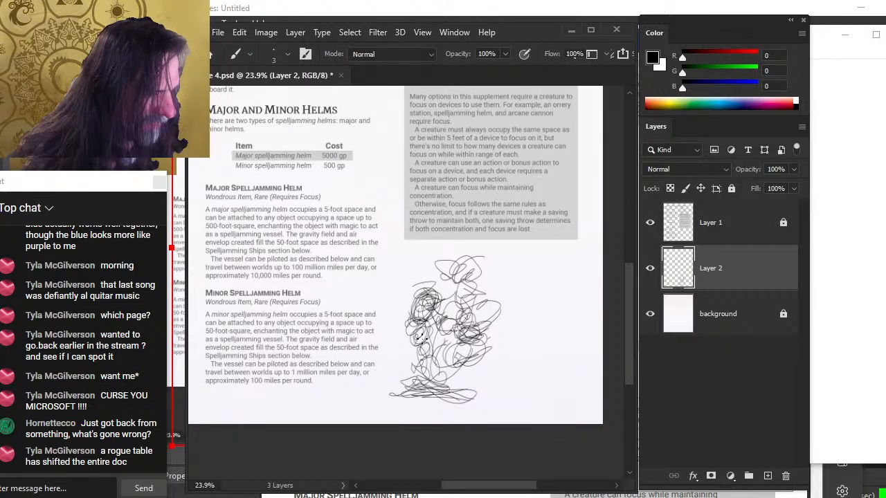
key(b)
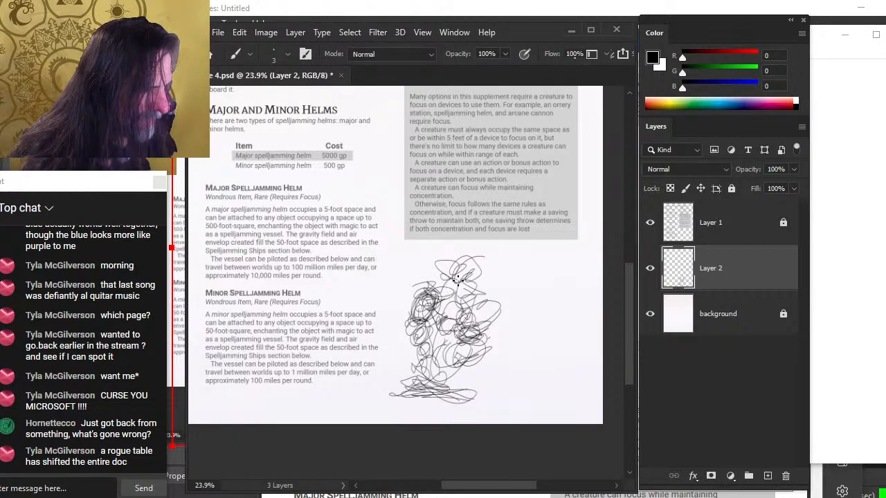
key(v)
drag(491, 349, 499, 352)
key(ctrl+z)
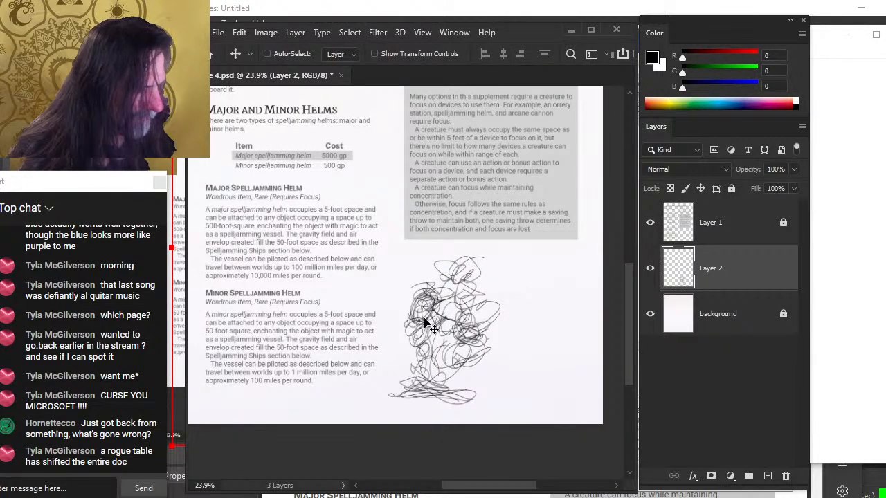
key(ctrl+space)
mouse_move(341, 188)
mouse_down()
mouse_move(408, 301)
mouse_move(378, 176)
mouse_move(419, 312)
mouse_up()
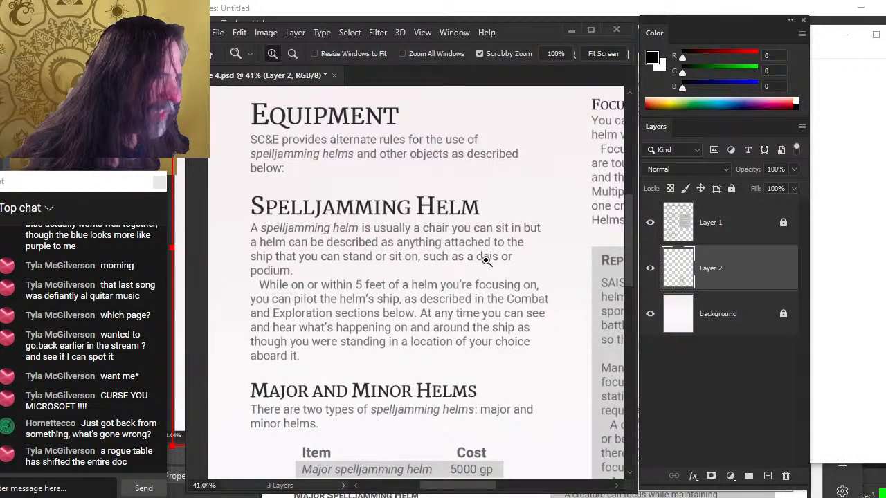
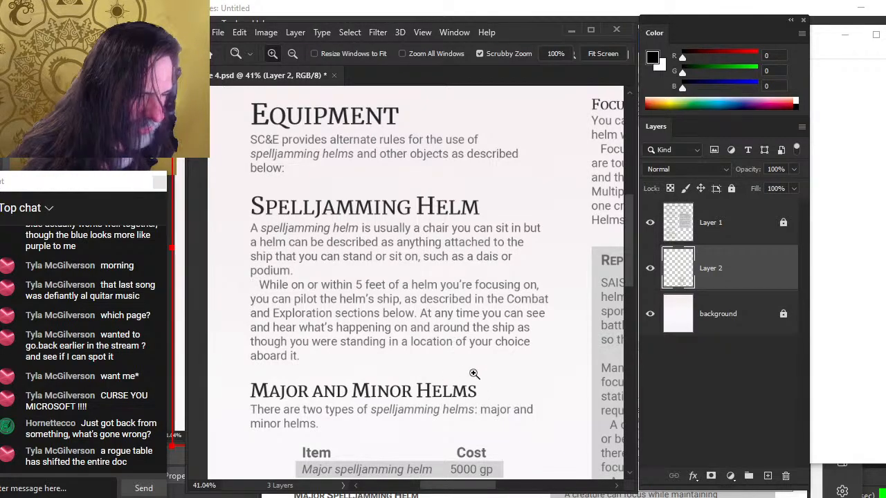
Zoom and pan through the page image to read the Major and Minor Spelljamming Helm descriptions
drag(552, 377, 511, 374)
drag(517, 404, 453, 263)
drag(400, 274, 444, 340)
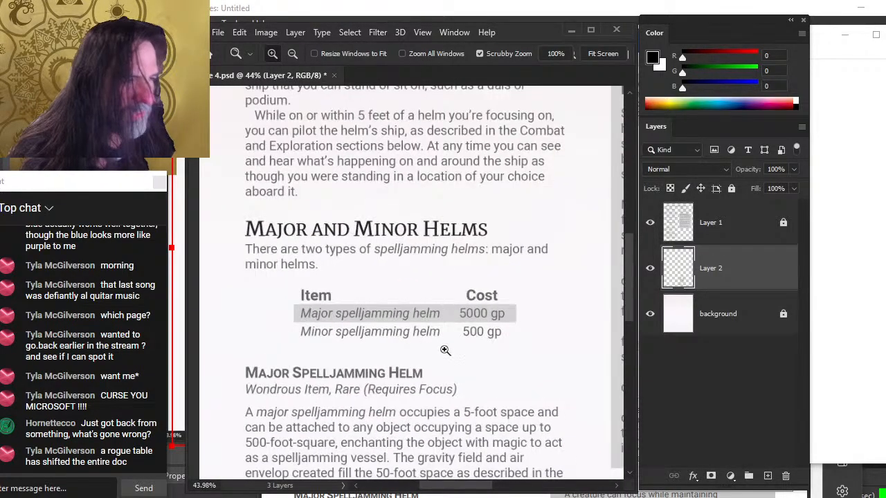
drag(508, 404, 522, 328)
drag(472, 381, 474, 328)
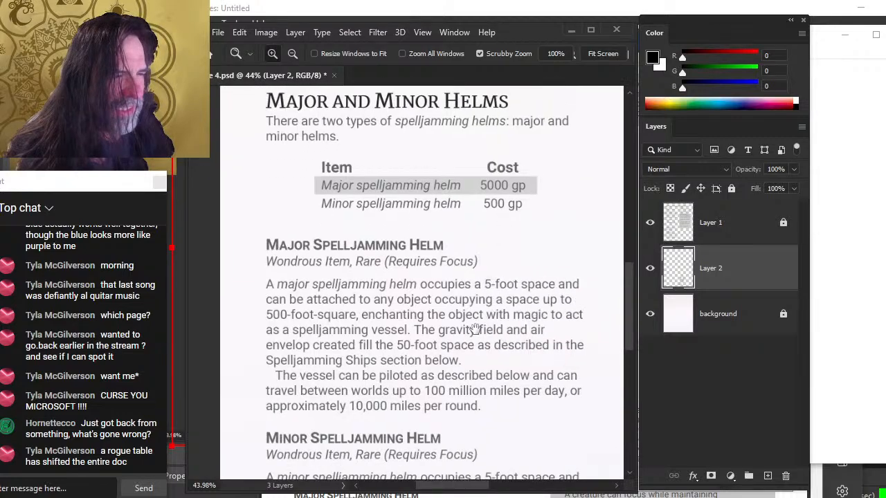
drag(502, 378, 475, 320)
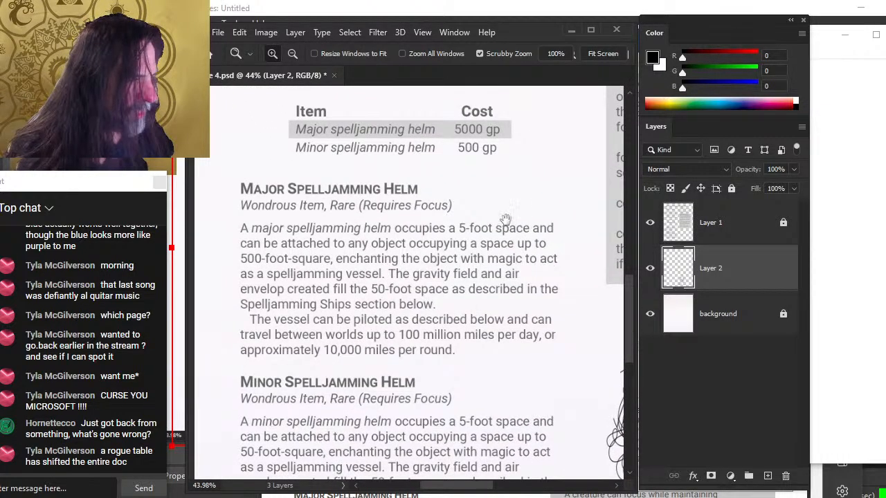
drag(453, 408, 504, 371)
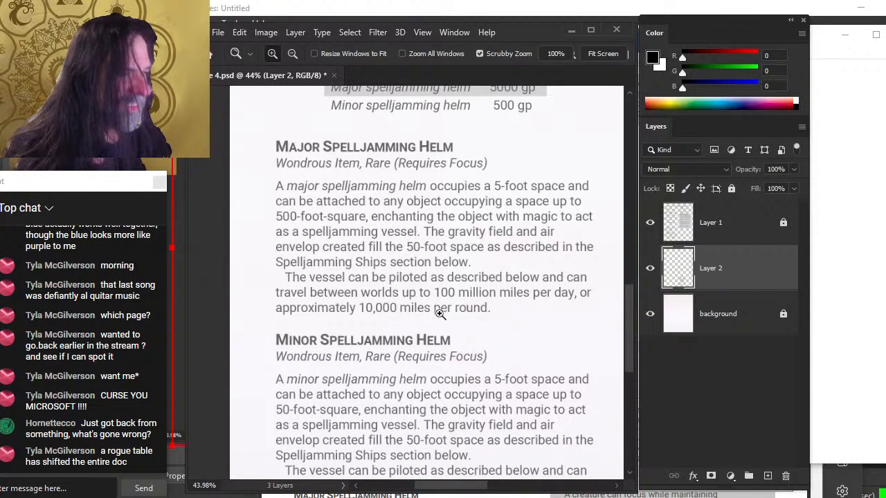
Switch to Word, correct the major helm's gravity field to a 500-foot space, and save the document
key(alt+Tab)
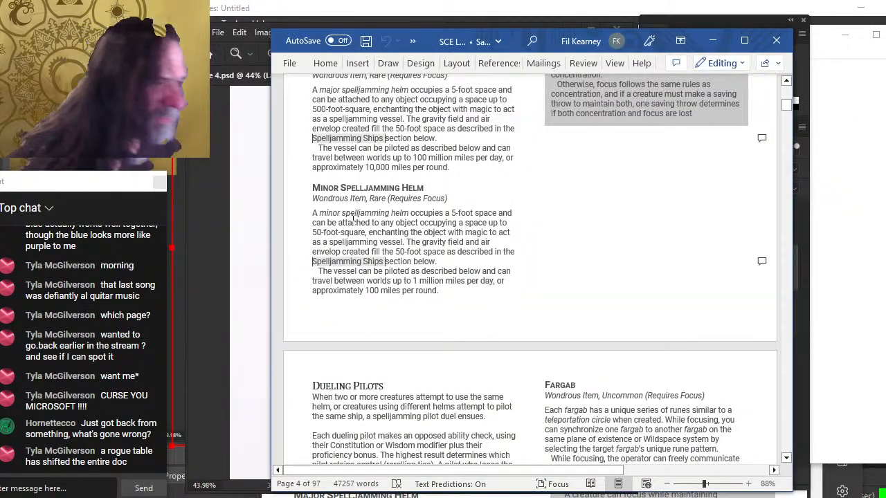
scroll(383, 352, up, 3)
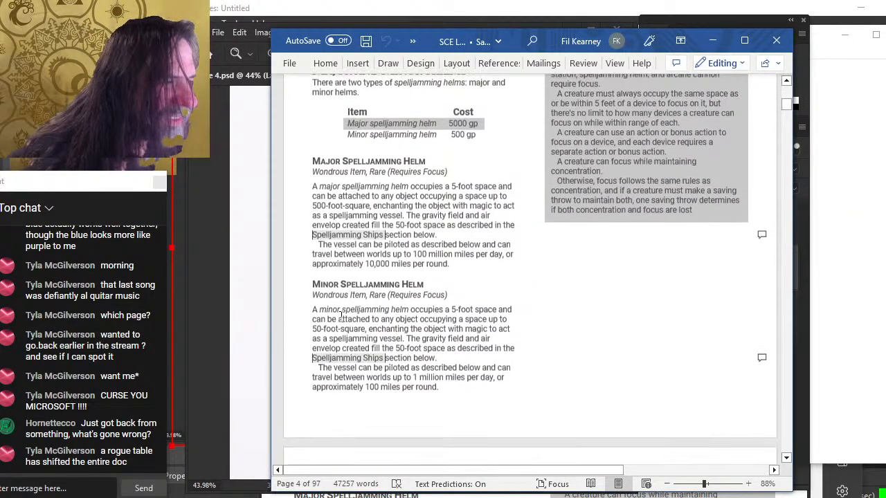
click(400, 225)
text(0)
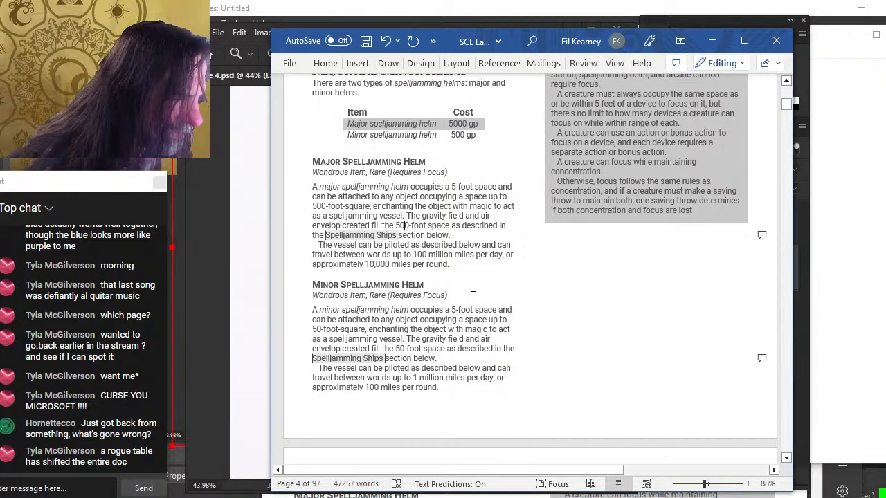
key(ctrl+s)
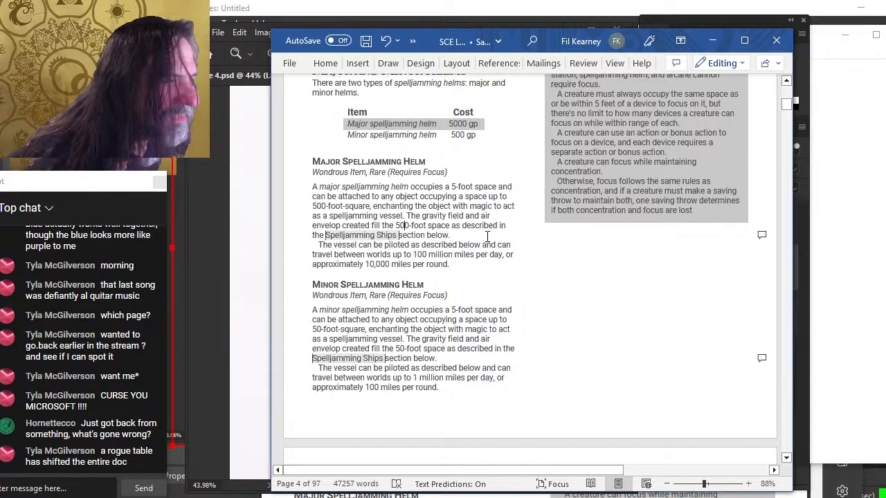
Return to Photoshop, zoom out, add a new layer above Layer 2 and hide Layer 2
key(alt+Tab)
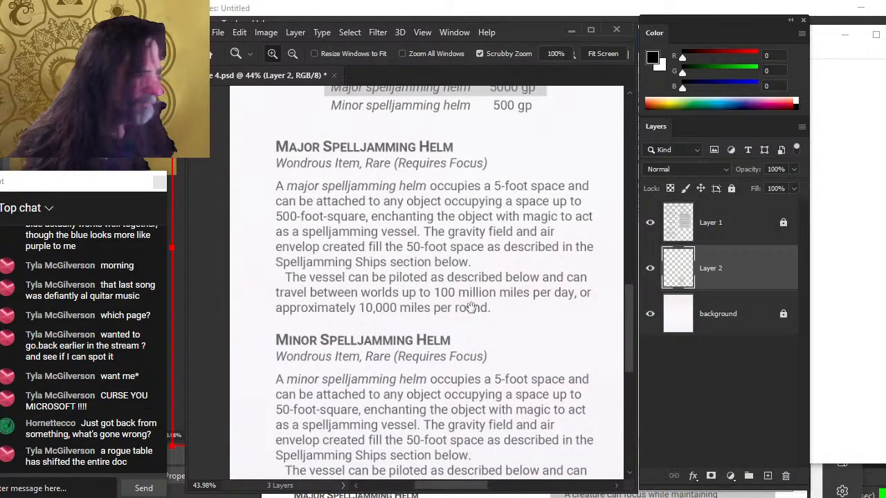
drag(498, 308, 458, 288)
drag(553, 316, 433, 255)
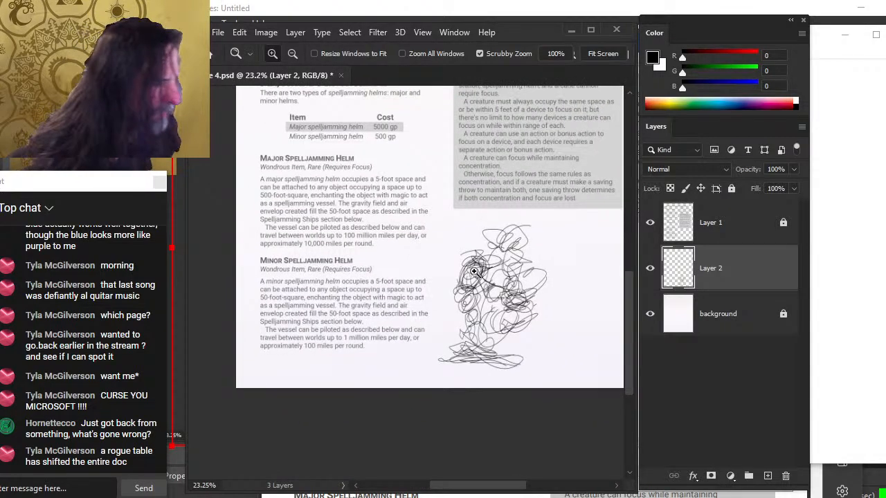
click(766, 477)
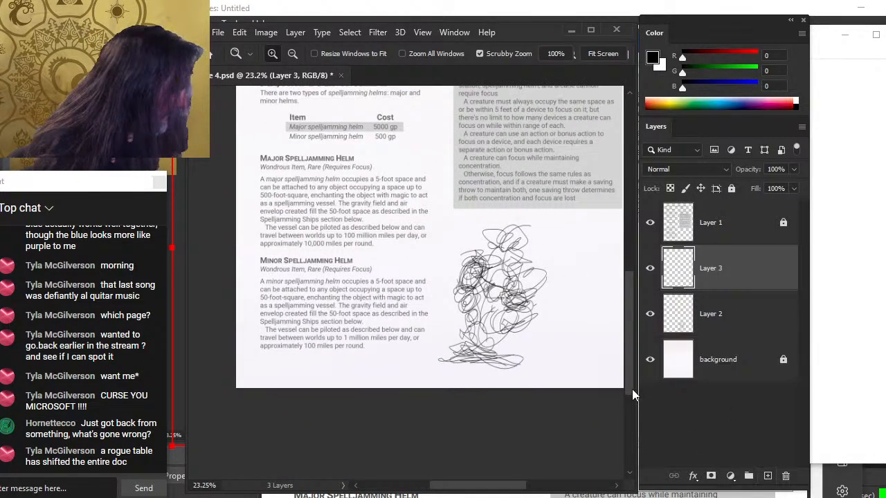
click(649, 314)
Brush a rough bent-over figure on the new layer, erasing part of its outstretched arms
key(b)
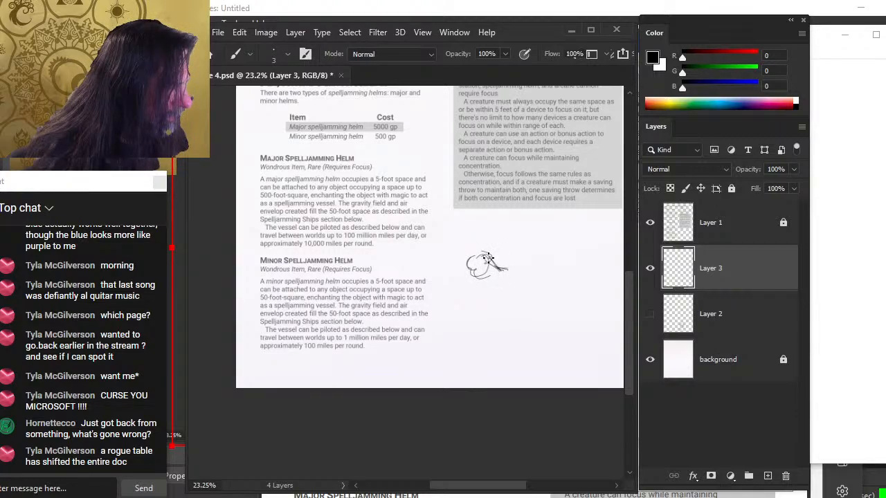
mouse_move(497, 266)
mouse_down()
mouse_move(527, 259)
mouse_move(475, 272)
mouse_move(492, 300)
mouse_move(488, 278)
mouse_move(480, 323)
mouse_move(468, 328)
mouse_move(486, 287)
mouse_move(467, 325)
mouse_move(498, 300)
mouse_move(476, 326)
mouse_move(518, 345)
mouse_move(538, 342)
mouse_move(478, 354)
mouse_up()
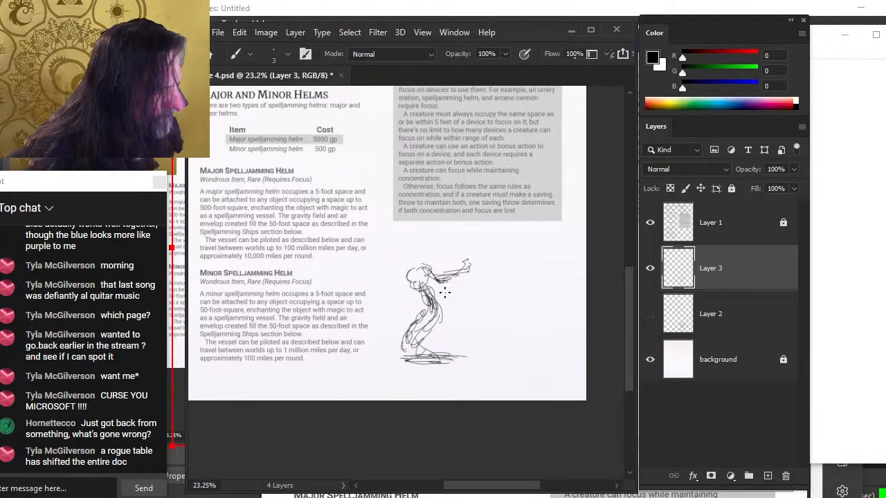
key(e)
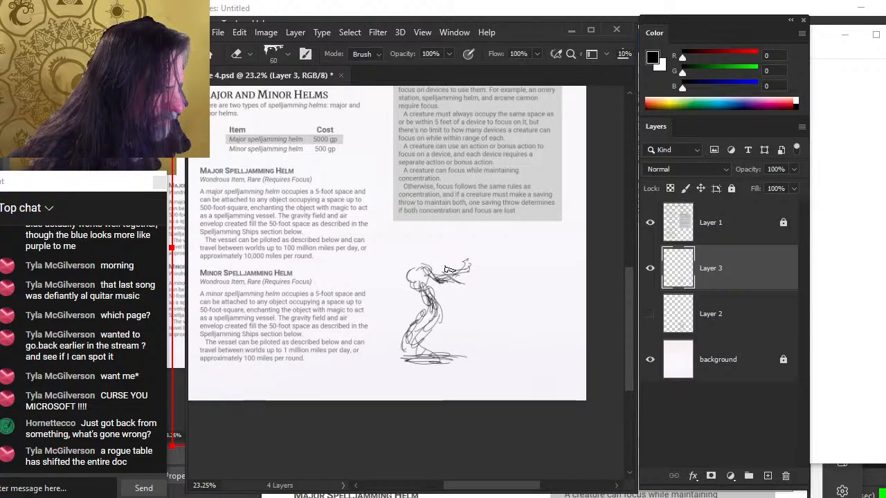
mouse_move(448, 268)
mouse_down()
mouse_move(472, 278)
mouse_move(459, 285)
mouse_up()
right_click(459, 247)
click(511, 343)
click(459, 213)
key(b)
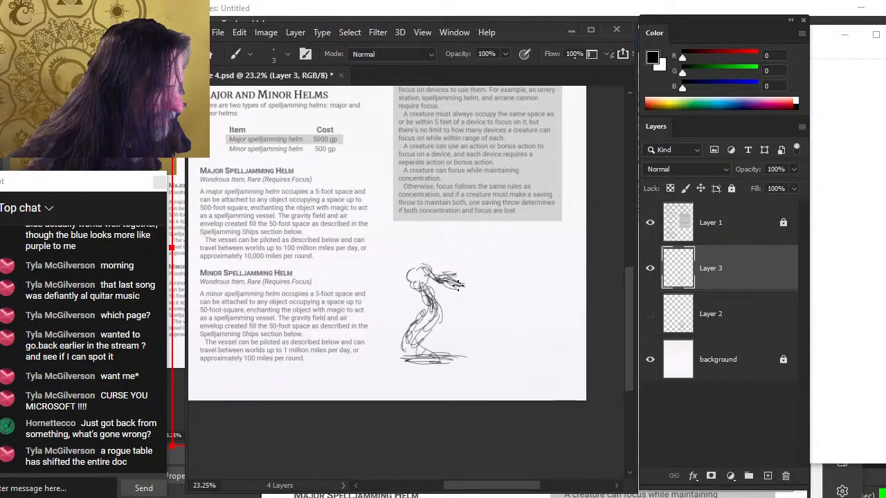
Sketch a second figure reaching toward the first with the 3 px brush, erasing stray strokes at its legs
mouse_move(482, 237)
mouse_down()
mouse_move(476, 247)
mouse_move(491, 249)
mouse_up()
drag(449, 285, 478, 263)
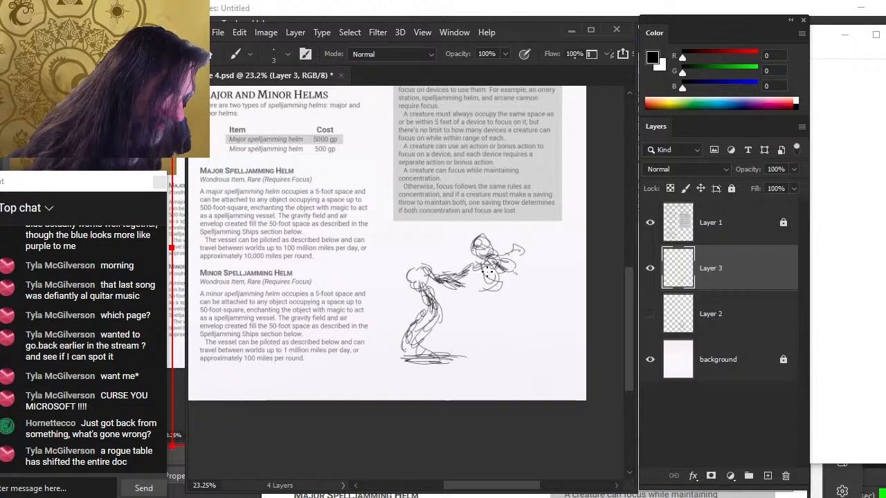
drag(487, 273, 458, 276)
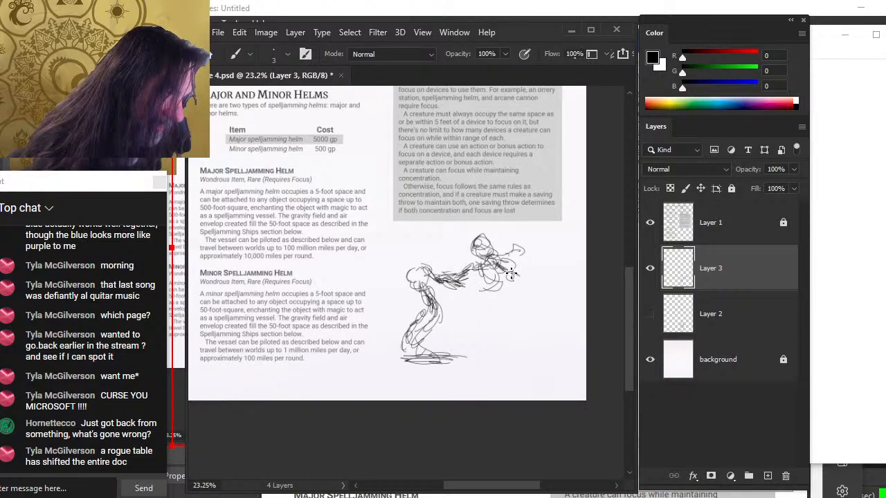
mouse_move(506, 266)
mouse_down()
mouse_move(479, 280)
mouse_move(465, 304)
mouse_up()
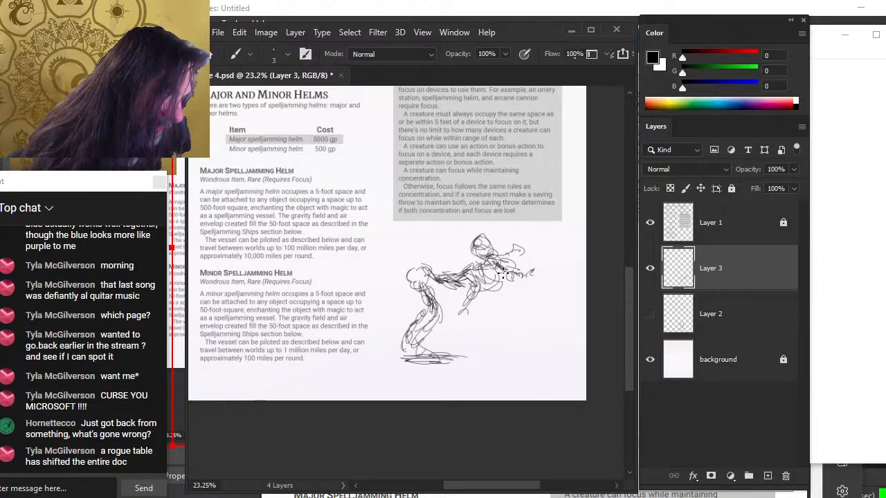
drag(498, 278, 491, 304)
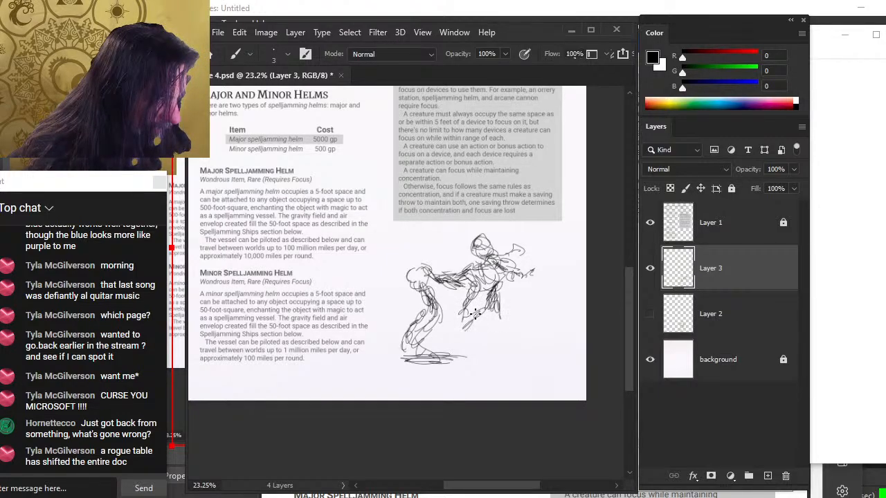
mouse_move(487, 305)
mouse_down()
mouse_move(491, 339)
mouse_move(453, 357)
mouse_up()
mouse_move(503, 319)
mouse_down()
mouse_move(513, 349)
mouse_move(489, 372)
mouse_up()
key(e)
mouse_move(512, 326)
mouse_down()
mouse_move(527, 395)
mouse_move(492, 319)
mouse_move(478, 322)
mouse_move(493, 387)
mouse_up()
key(b)
Lasso the bent figure, cut it onto its own layer, and move it slightly down and left
key(l)
mouse_move(404, 264)
mouse_down()
mouse_move(383, 374)
mouse_move(455, 379)
mouse_move(463, 359)
mouse_up()
mouse_move(453, 307)
mouse_down()
mouse_move(433, 280)
mouse_move(460, 281)
mouse_move(430, 274)
mouse_move(423, 257)
mouse_move(412, 255)
mouse_move(388, 289)
mouse_move(404, 263)
mouse_up()
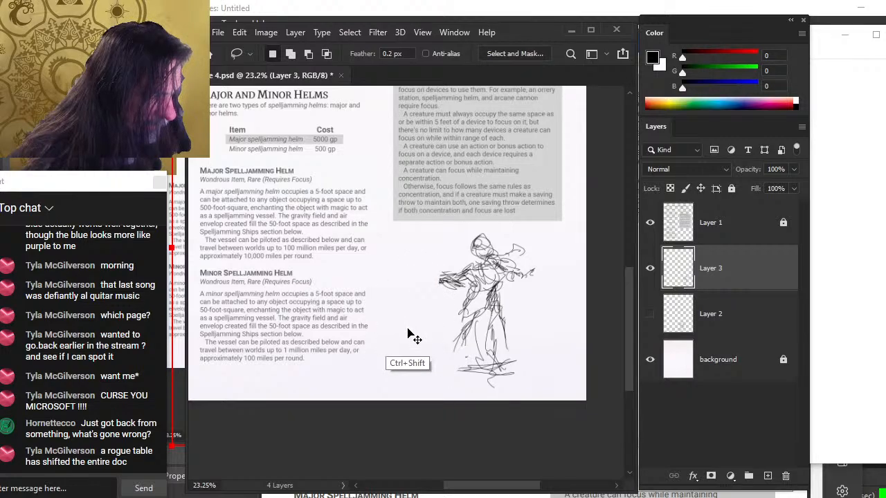
key(ctrl+shift+j)
key(v)
drag(457, 342, 469, 363)
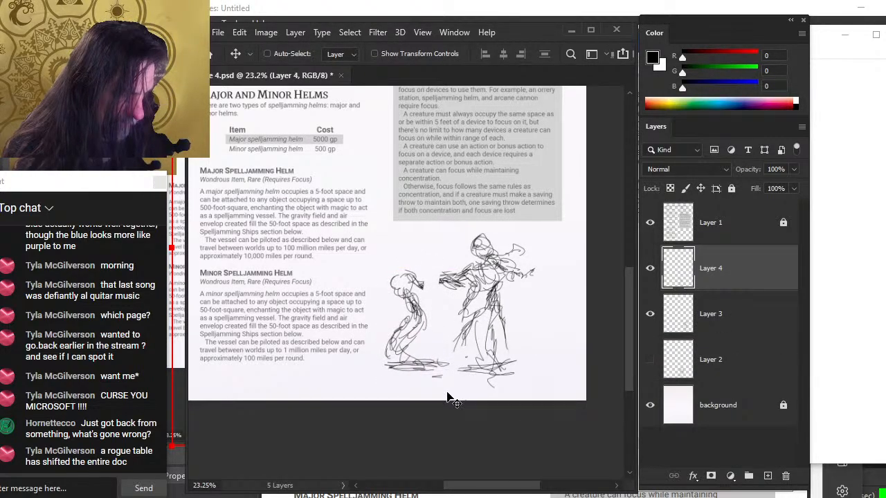
Select Layer 3 and nudge its standing figure slightly upward
key(e)
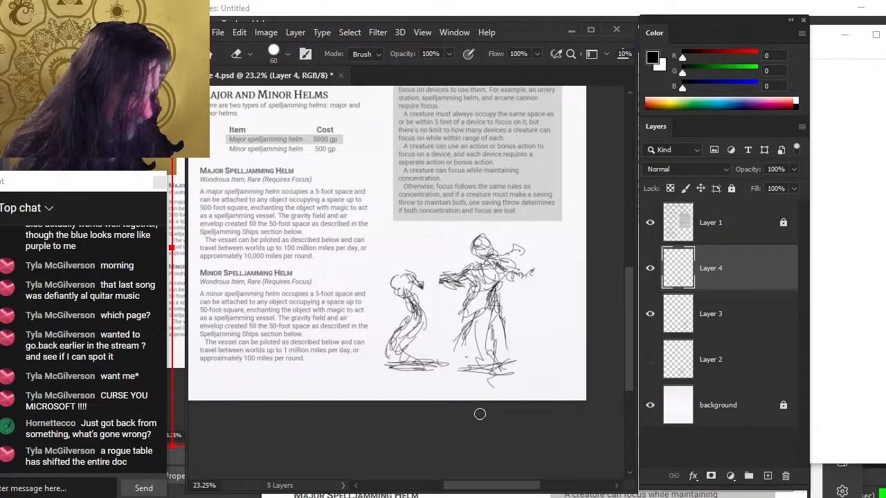
click(700, 323)
key(v)
drag(574, 346, 571, 334)
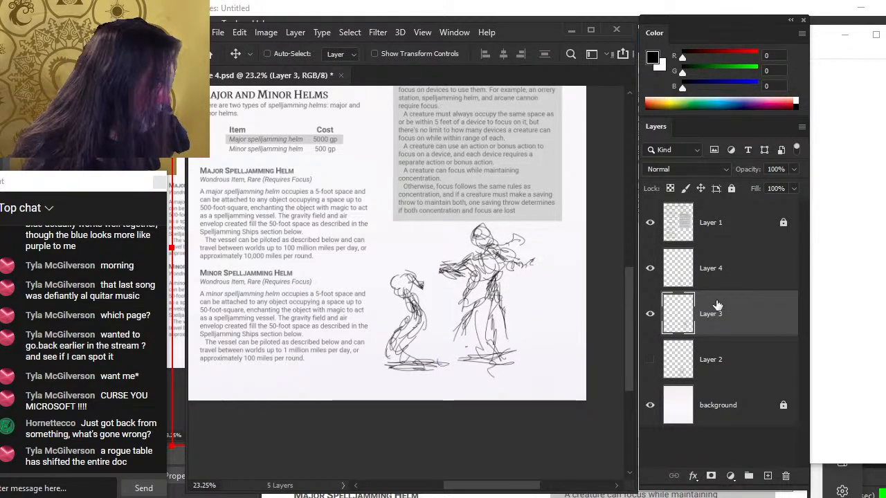
Select both sketch layers and Free Transform them smaller from the top-left corner, then commit
ctrl+click(724, 288)
right_click(448, 247)
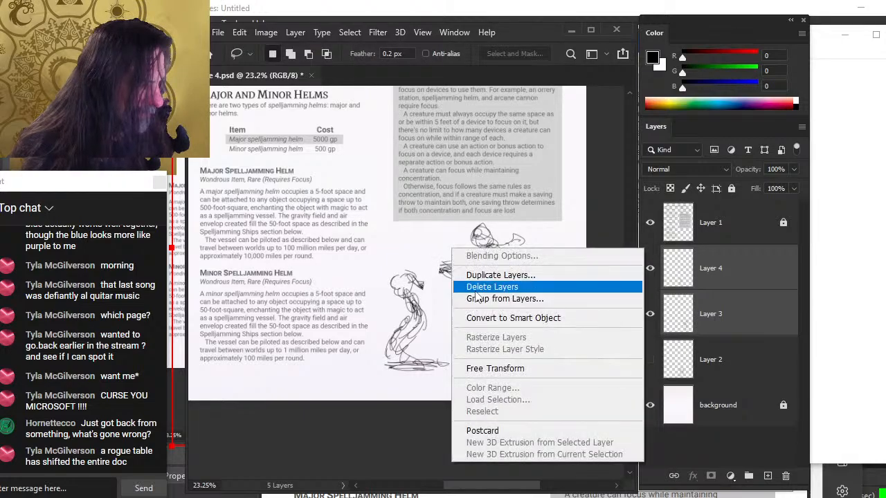
click(512, 366)
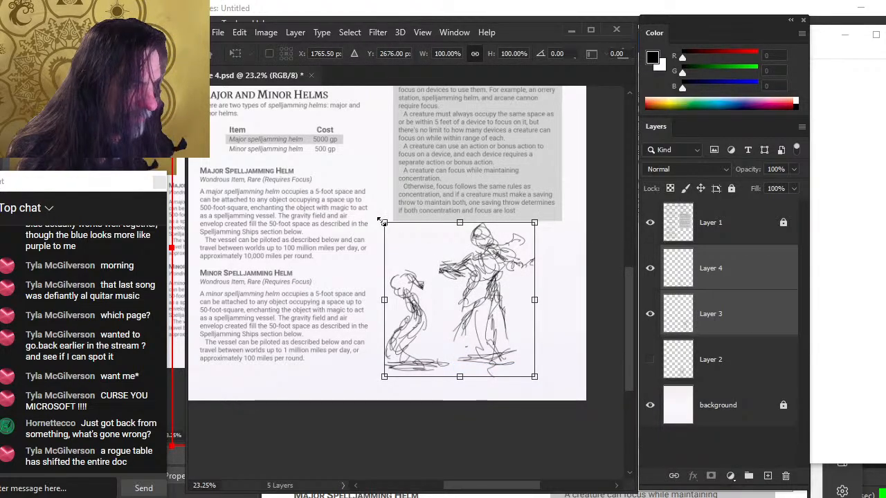
drag(384, 222, 409, 247)
key(Return)
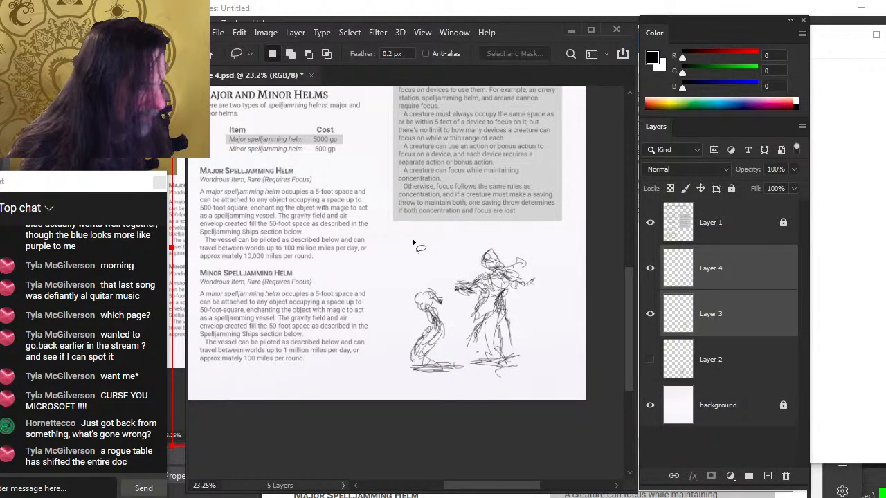
Move the bent figure on Layer 4 up and enlarge it to about 111% with Free Transform
click(730, 291)
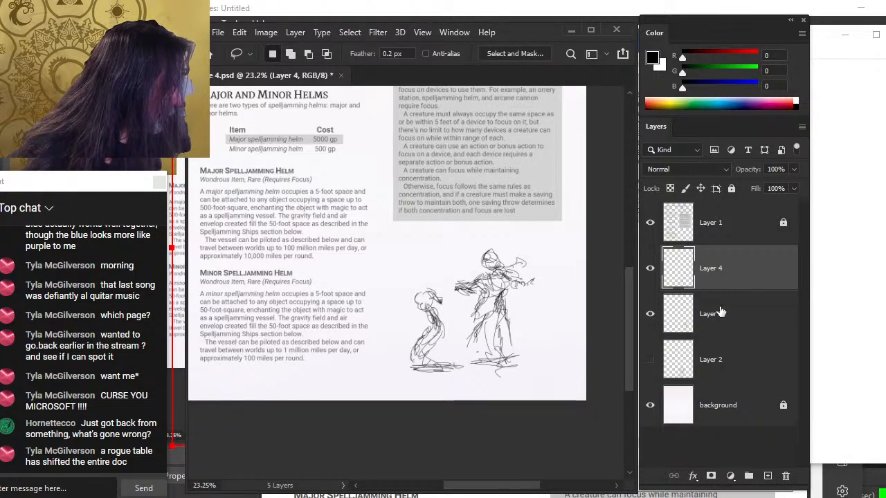
key(v)
mouse_move(556, 303)
mouse_down()
mouse_move(558, 280)
mouse_move(547, 292)
mouse_up()
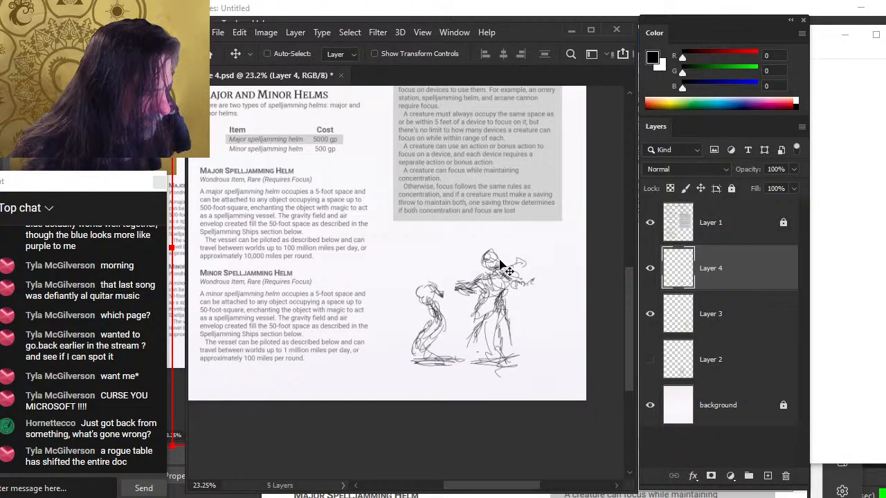
right_click(482, 254)
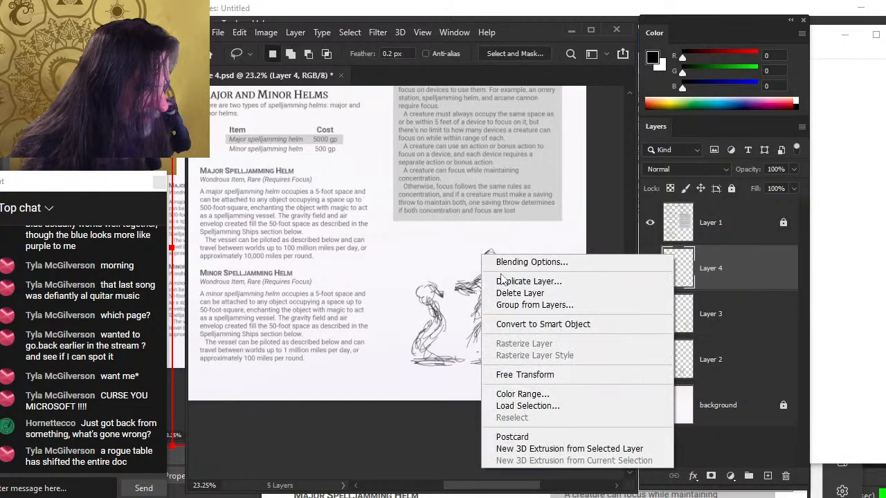
click(526, 375)
drag(464, 281, 471, 272)
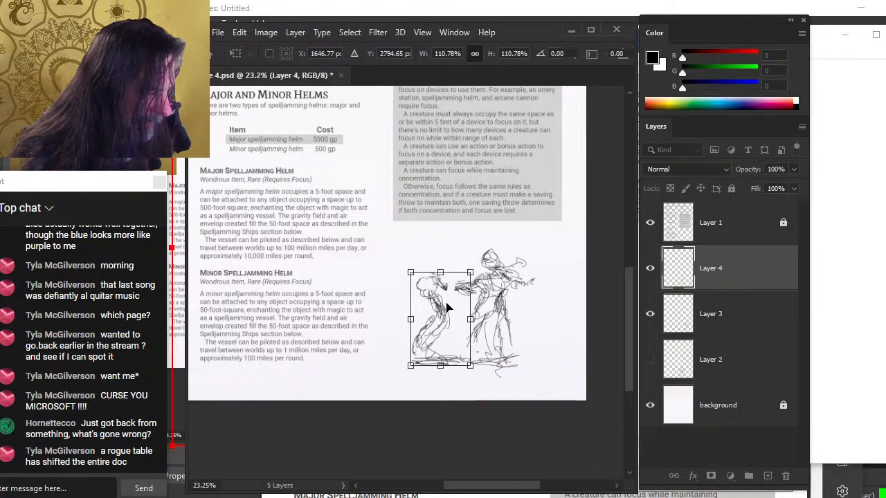
drag(446, 307, 438, 307)
key(Return)
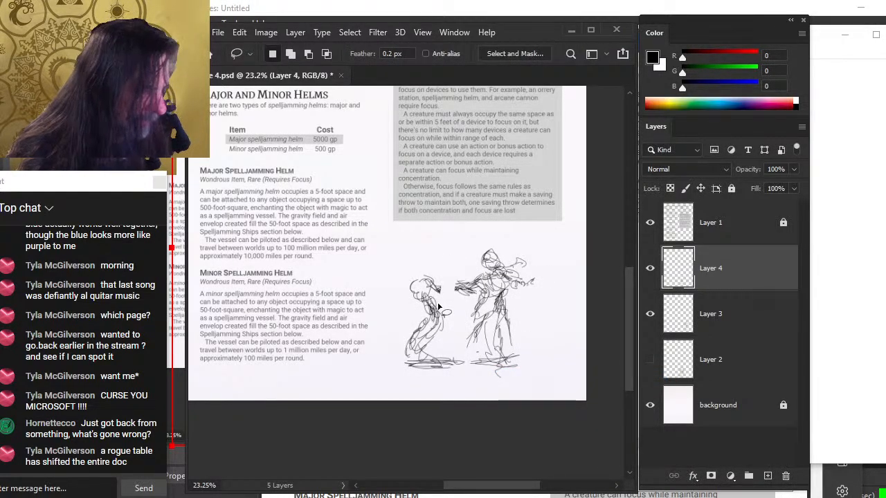
Select Layer 3 and Free Transform its standing figure slightly smaller from the lower corner
click(692, 308)
mouse_move(563, 333)
mouse_down()
mouse_move(549, 321)
mouse_move(558, 319)
mouse_move(548, 333)
mouse_move(555, 322)
mouse_up()
key(l)
right_click(505, 339)
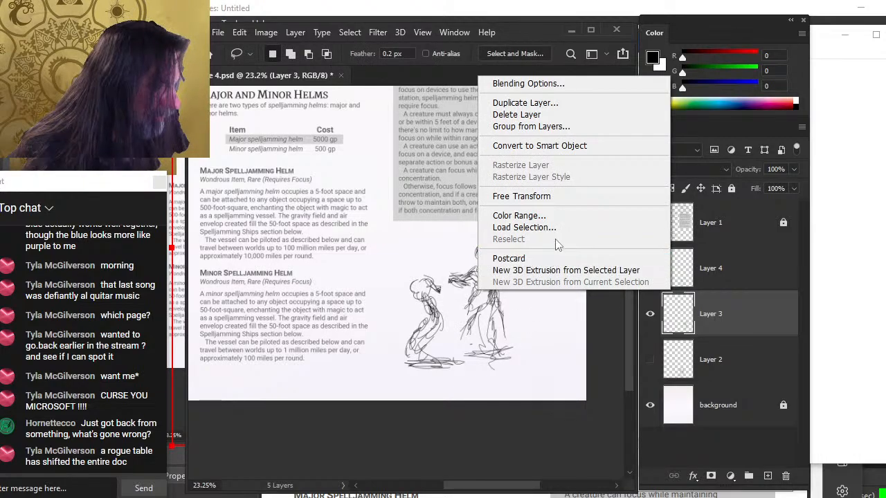
click(555, 198)
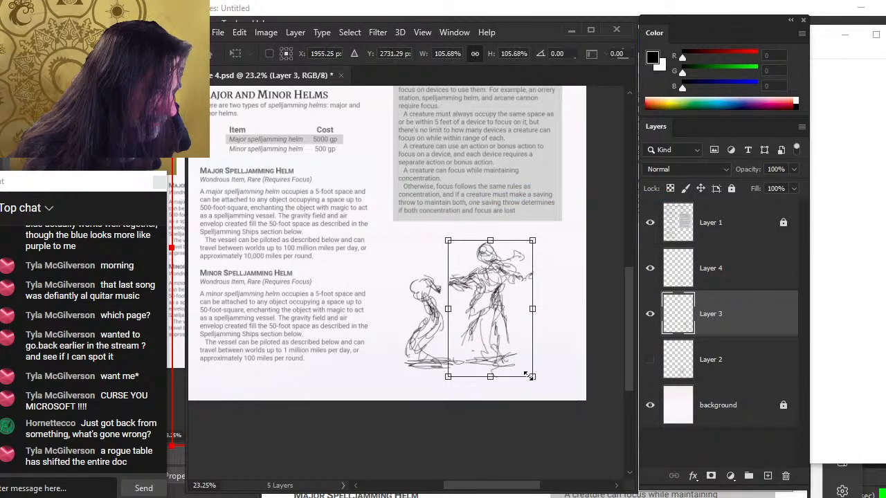
mouse_move(526, 370)
mouse_down()
mouse_move(500, 337)
mouse_move(519, 339)
mouse_up()
key(Return)
Move the standing figure on Layer 3 down and to the right
key(v)
key(b)
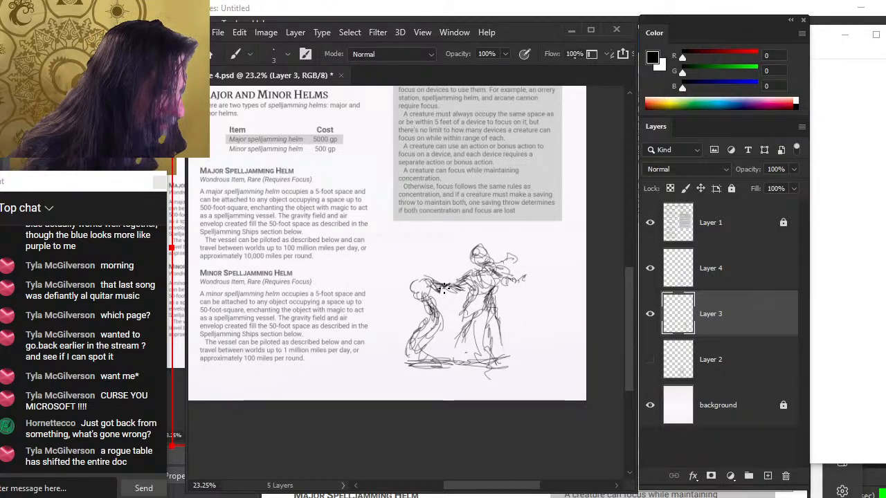
key(v)
mouse_move(467, 290)
mouse_down()
mouse_move(503, 291)
mouse_move(497, 313)
mouse_up()
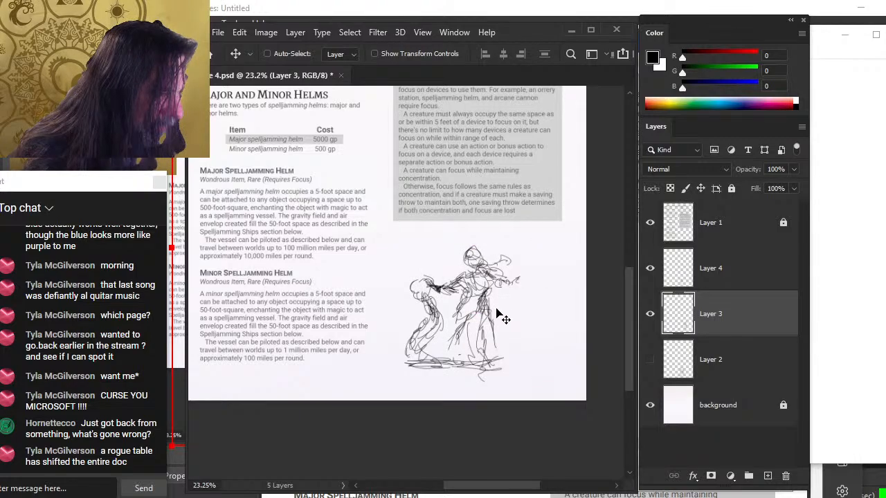
Sketch a stroke on the standing figure, then Free Transform Layer 3 narrower to about 90% width and commit
key(b)
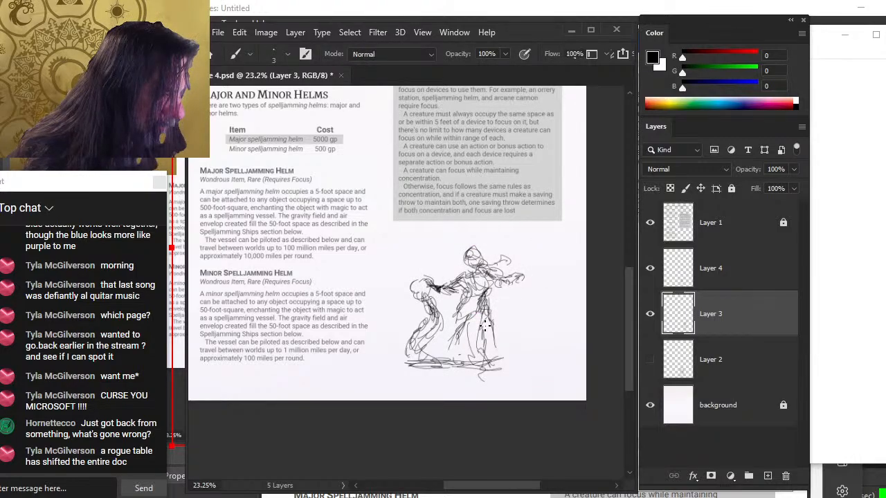
mouse_move(490, 326)
mouse_down()
mouse_move(490, 354)
mouse_move(461, 359)
mouse_move(486, 362)
mouse_up()
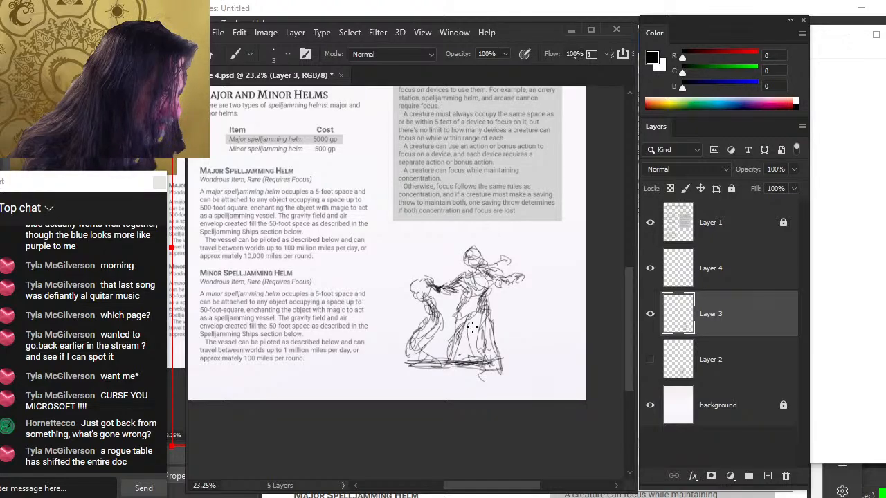
key(l)
right_click(531, 267)
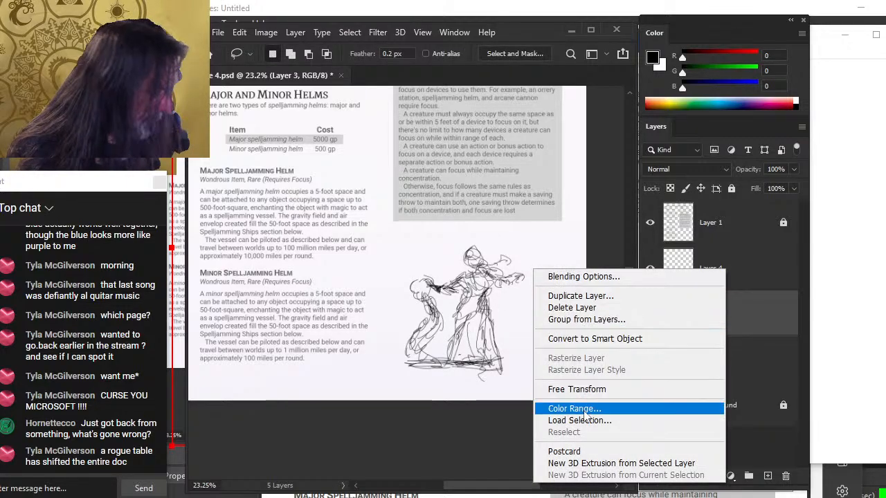
click(554, 388)
drag(518, 312, 509, 312)
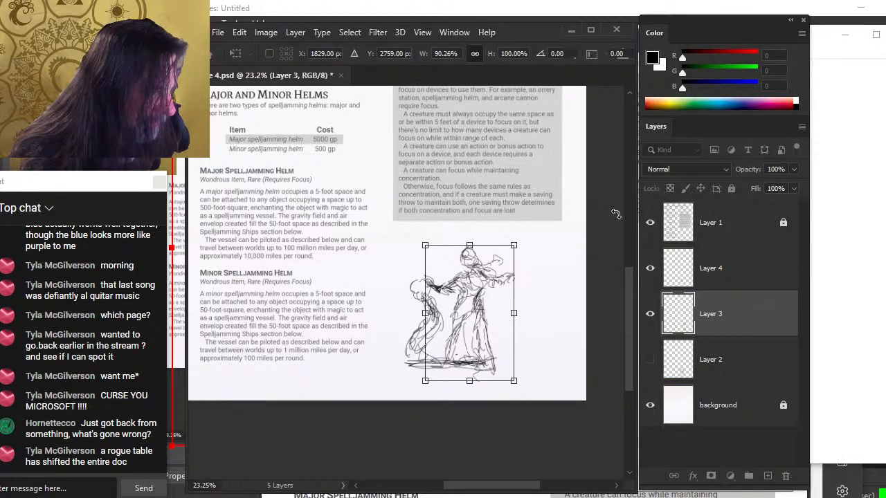
key(Return)
Shift the standing figure on Layer 3 further to the right
key(v)
drag(437, 397, 474, 386)
mouse_move(552, 364)
mouse_down()
mouse_move(539, 363)
mouse_move(555, 360)
mouse_up()
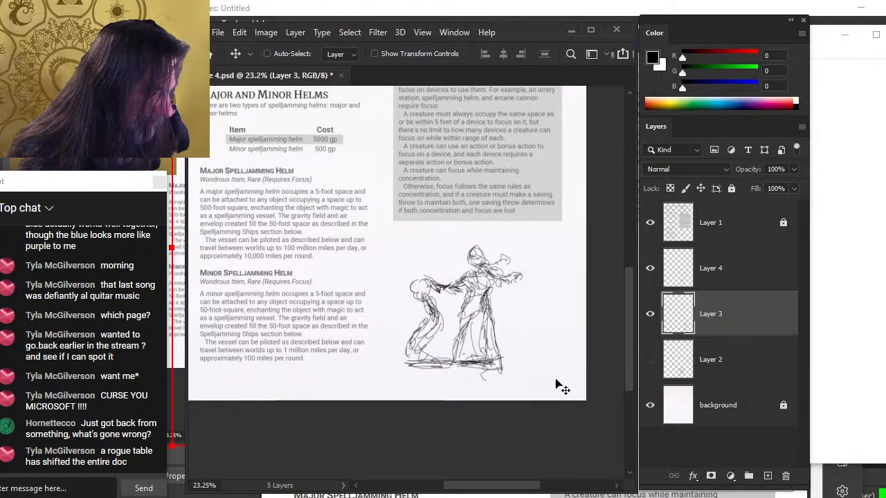
Group Layers 3 and 4 into Group 1 and move the group slightly down and right
shift+click(735, 285)
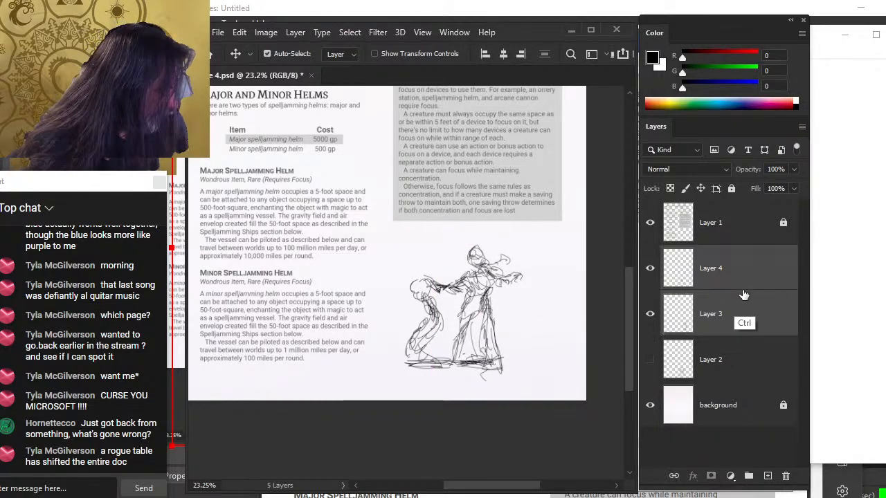
key(ctrl+g)
click(666, 254)
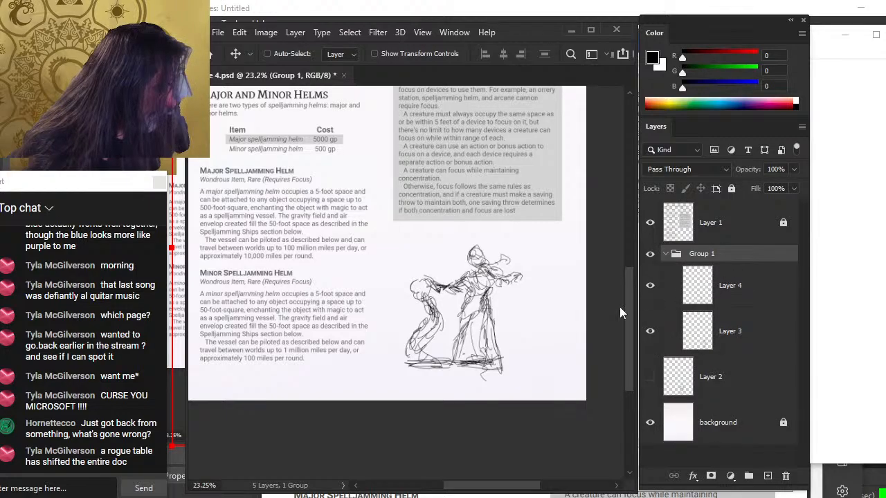
mouse_move(514, 339)
mouse_down()
mouse_move(540, 322)
mouse_move(519, 344)
mouse_up()
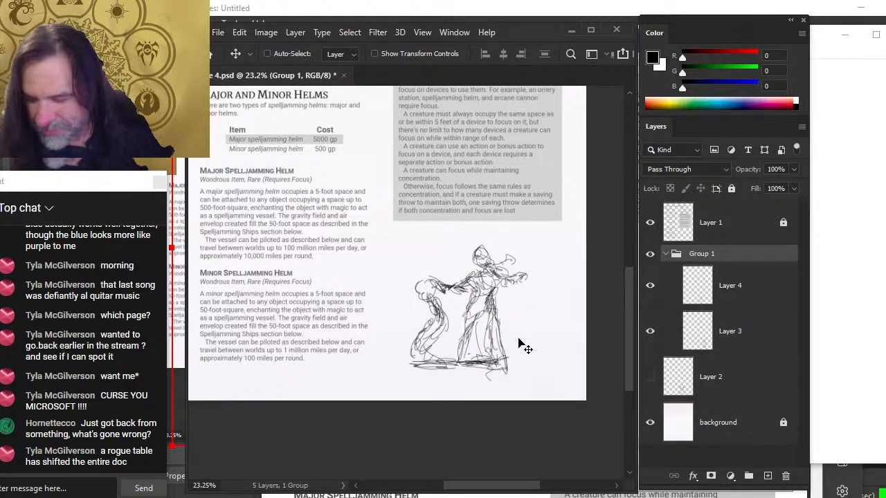
Free Transform Group 1 larger to about 111% from the top-left corner and reposition it
key(l)
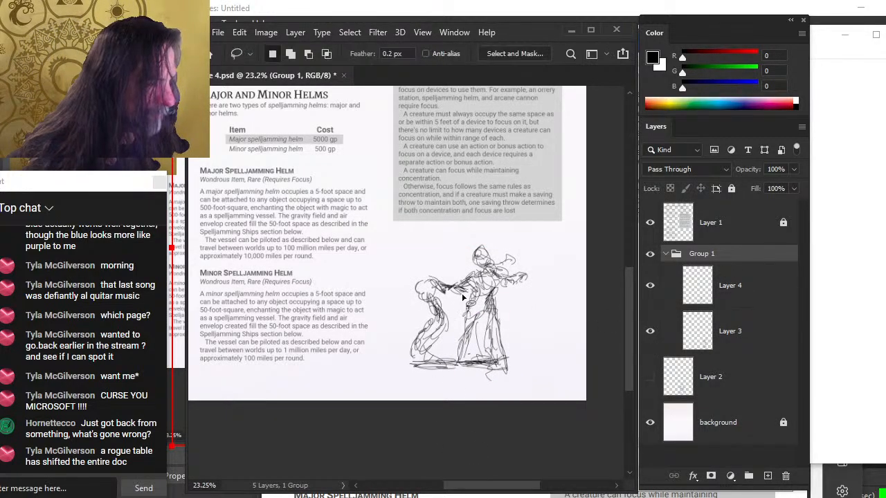
right_click(465, 297)
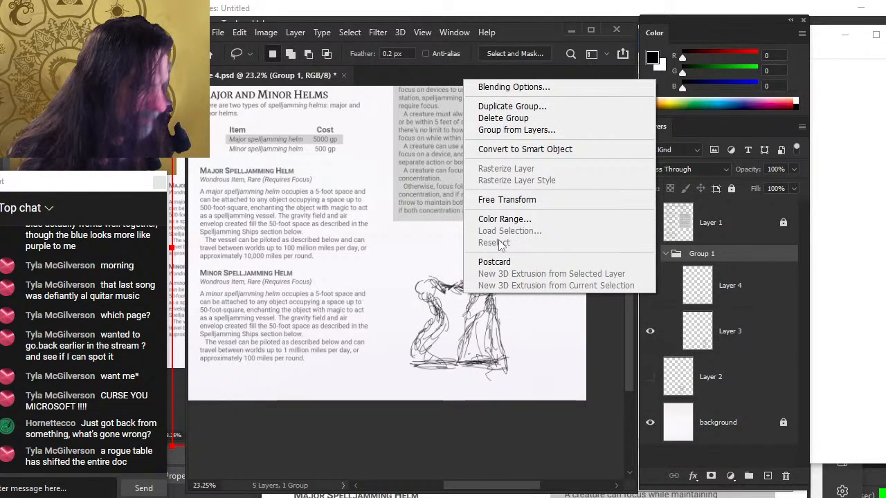
click(519, 199)
drag(409, 243, 395, 229)
drag(491, 294, 498, 292)
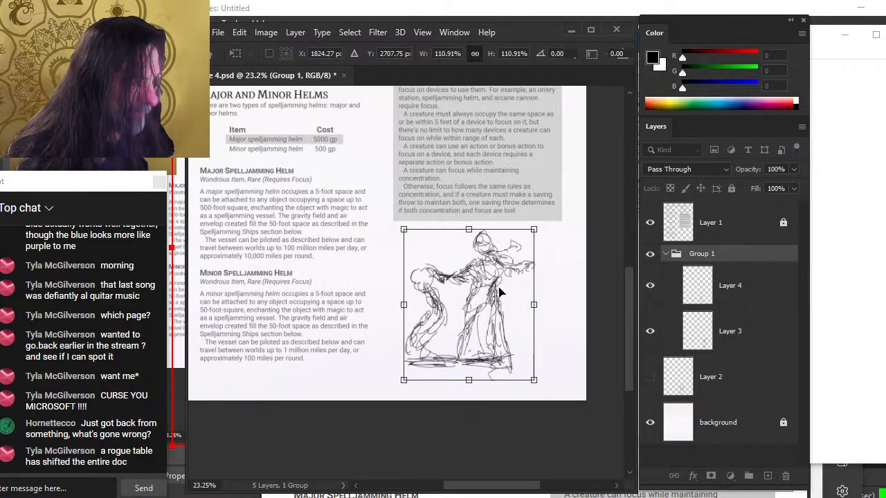
key(Return)
Free Transform Group 1 again, scaling it from the top-right corner and moving it up
key(v)
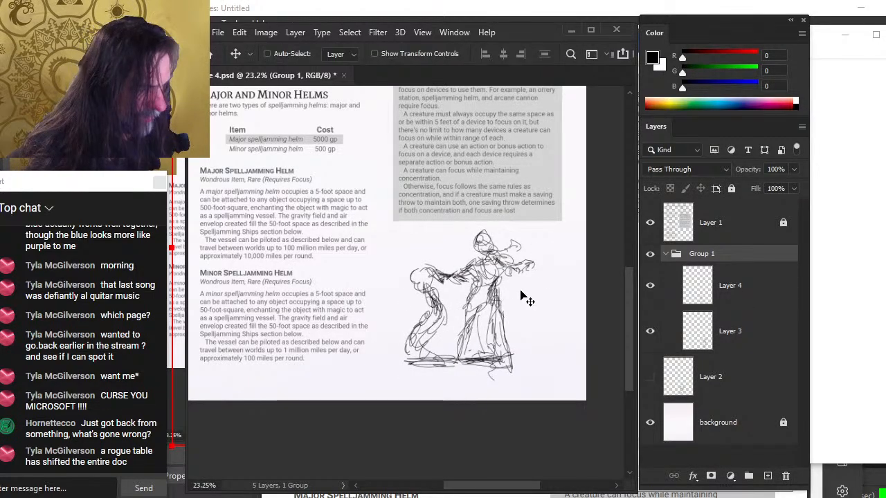
key(l)
right_click(476, 275)
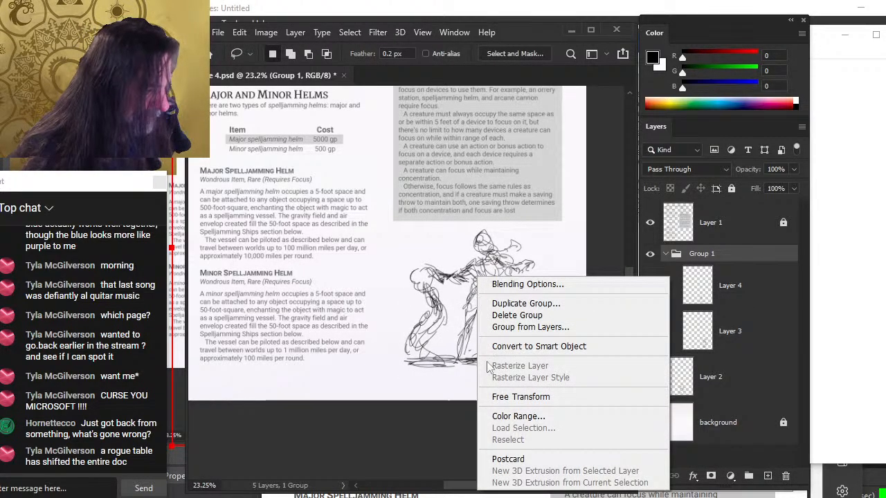
click(528, 399)
drag(534, 229, 523, 241)
mouse_move(508, 287)
mouse_down()
mouse_move(475, 242)
mouse_move(449, 238)
mouse_move(460, 266)
mouse_move(475, 237)
mouse_move(487, 253)
mouse_up()
key(Return)
right_click(459, 203)
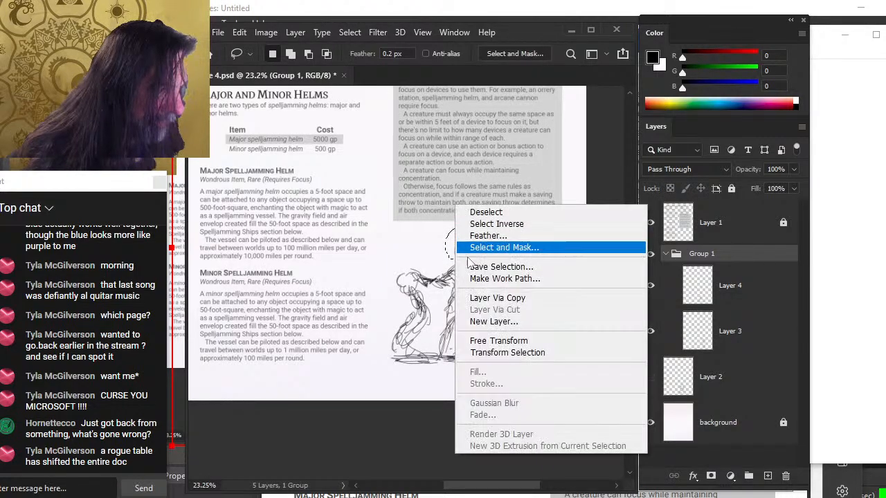
click(512, 340)
key(Escape)
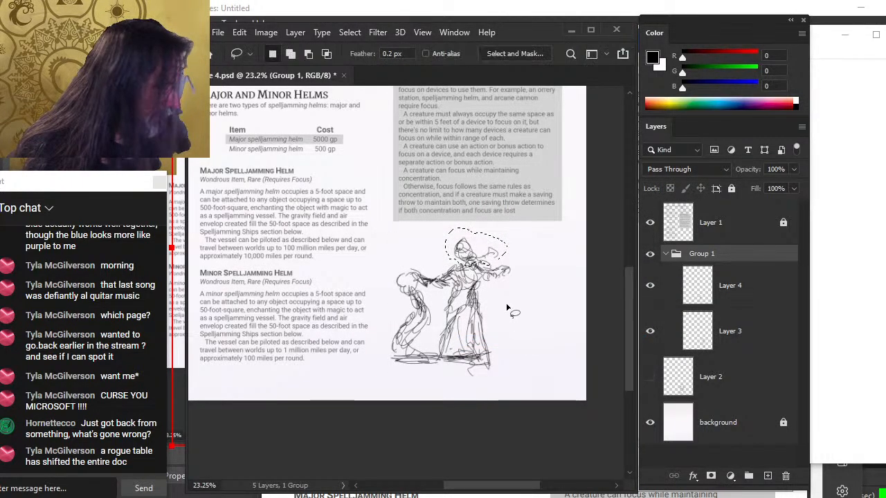
Select Layer 4 and move it below Layer 3 inside Group 1
click(770, 294)
right_click(492, 245)
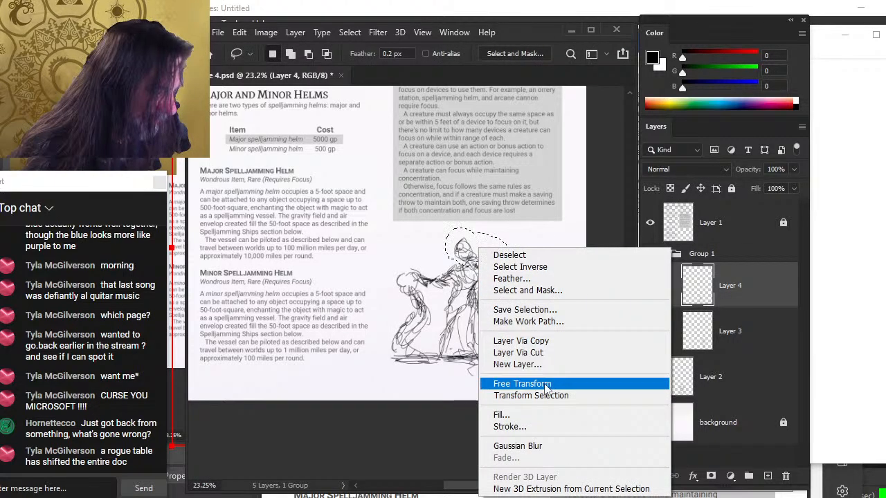
click(523, 385)
key(Return)
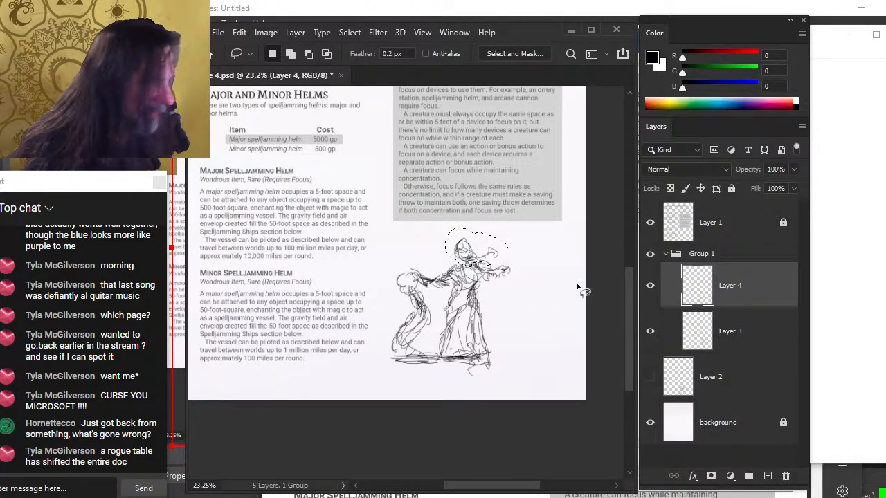
drag(660, 295, 729, 349)
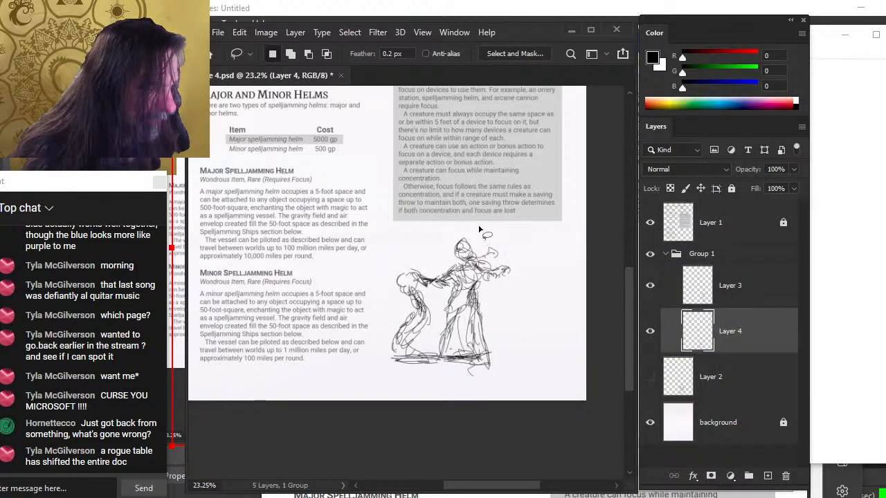
Select the standing figure's head on Layer 3, shrink it slightly with Free Transform, move it down, and deselect
drag(479, 229, 495, 209)
right_click(495, 209)
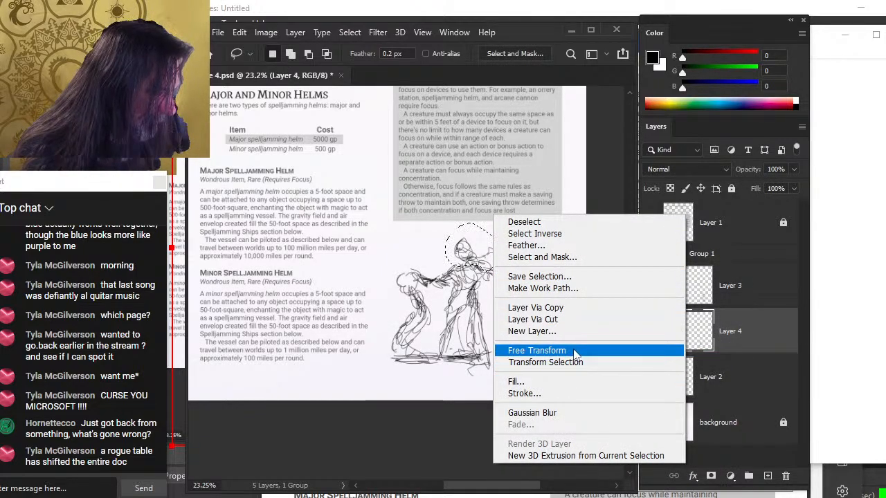
click(532, 348)
key(Return)
click(763, 300)
right_click(492, 229)
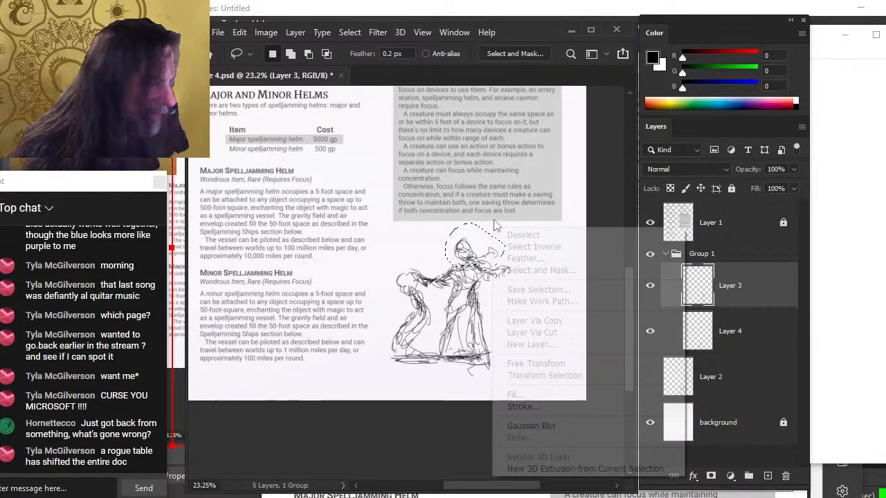
click(560, 372)
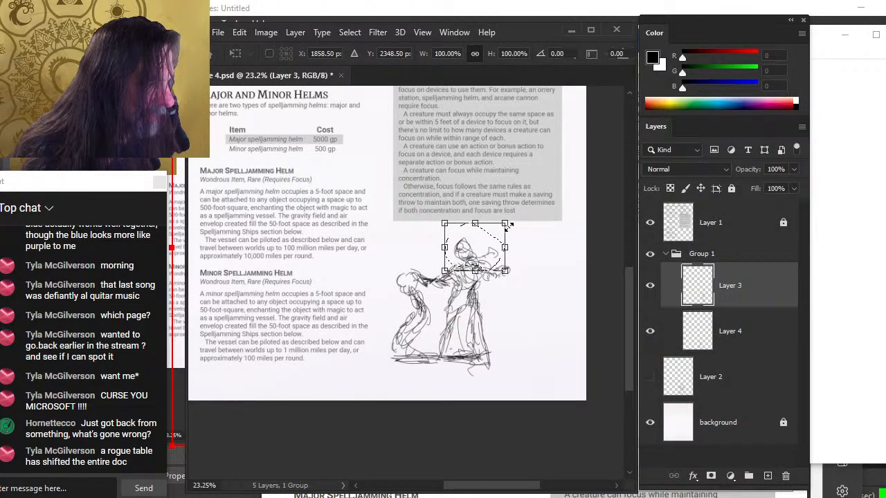
drag(506, 224, 502, 228)
key(Return)
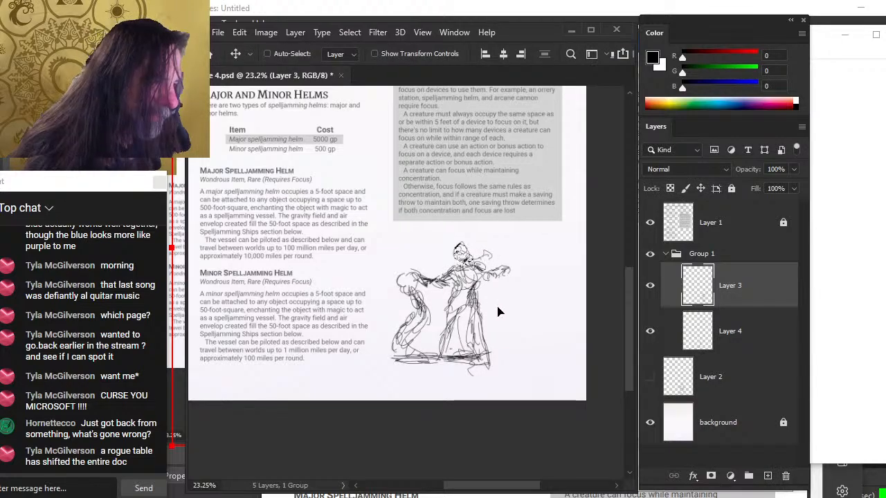
drag(500, 308, 504, 321)
key(ctrl+d)
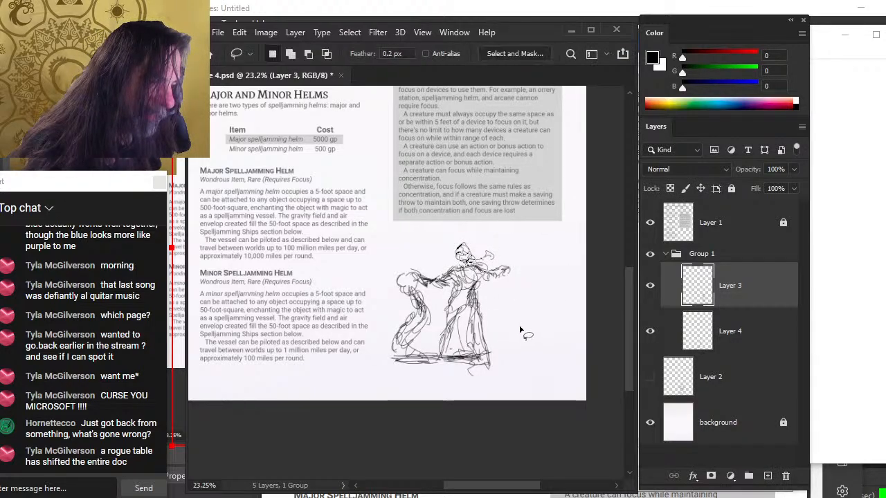
Redraw the face of the standing figure on Layer 3 with brush and eraser strokes
key(e)
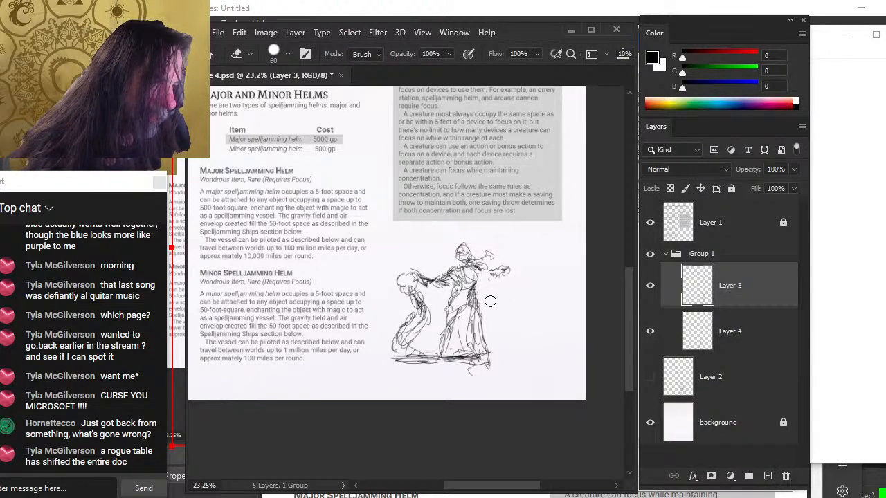
key(b)
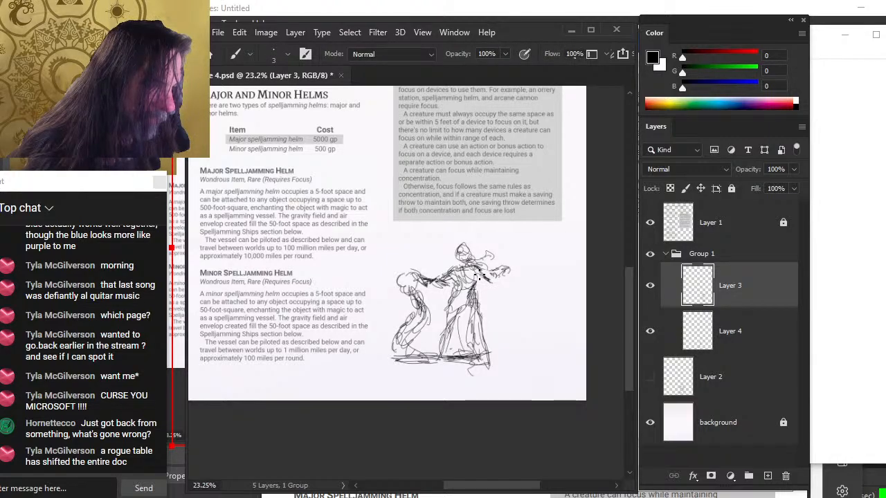
key(e)
key(l)
mouse_move(491, 272)
mouse_down()
mouse_move(515, 268)
mouse_move(501, 280)
mouse_up()
key(v)
key(b)
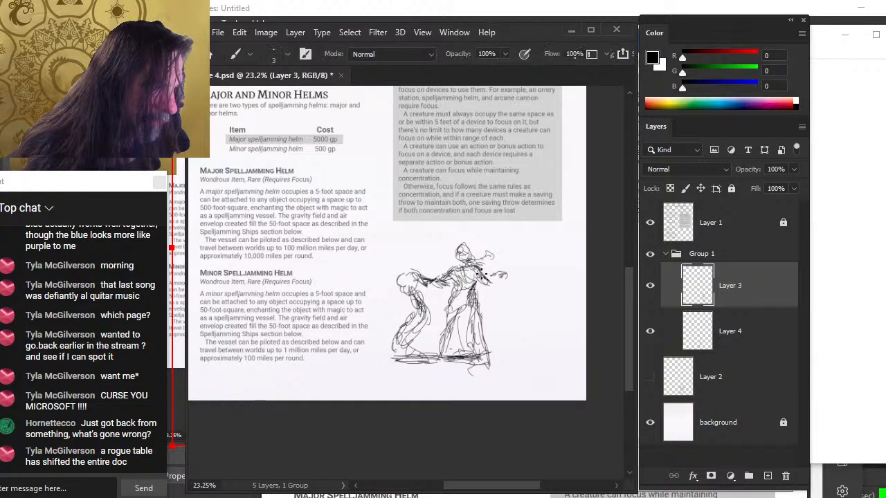
key(ctrl+d)
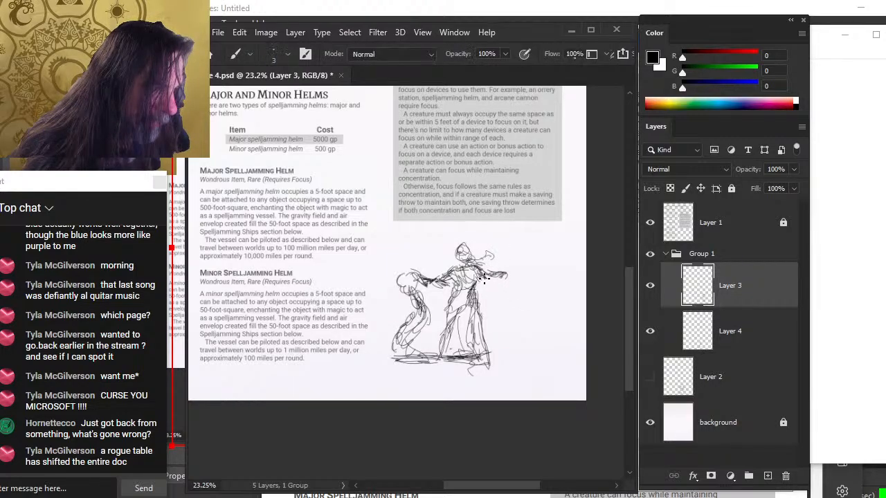
mouse_move(486, 270)
mouse_down()
mouse_move(510, 273)
mouse_move(496, 276)
mouse_up()
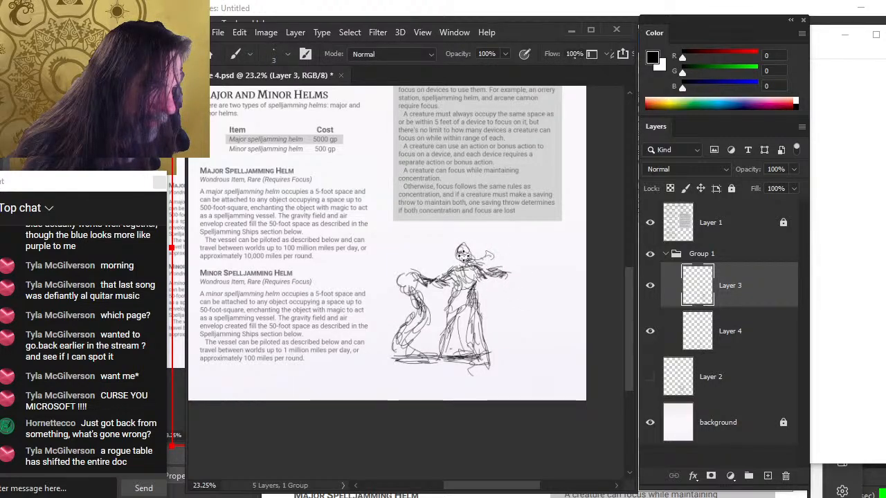
Sketch more lines on the standing figure's robe and head, then hide Group 1
key(e)
key(b)
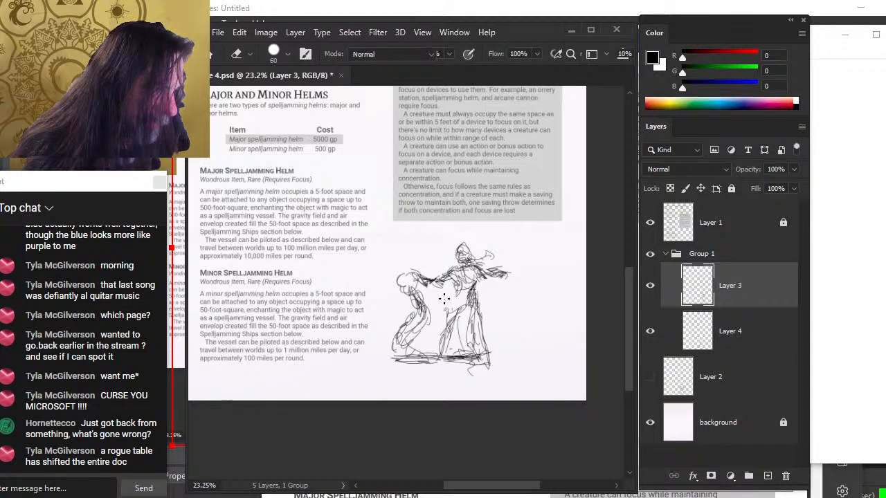
drag(456, 304, 442, 342)
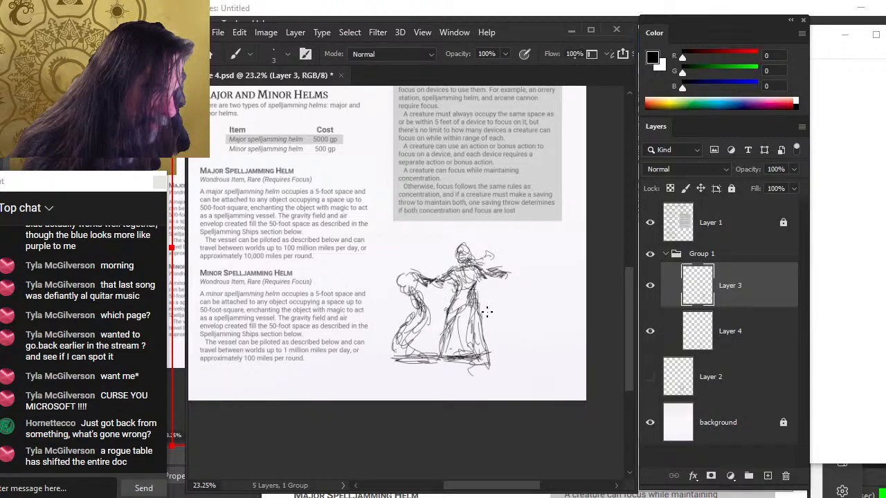
mouse_move(484, 323)
mouse_down()
mouse_move(494, 354)
mouse_move(497, 346)
mouse_move(465, 358)
mouse_move(510, 356)
mouse_move(508, 372)
mouse_up()
key(e)
key(b)
key(v)
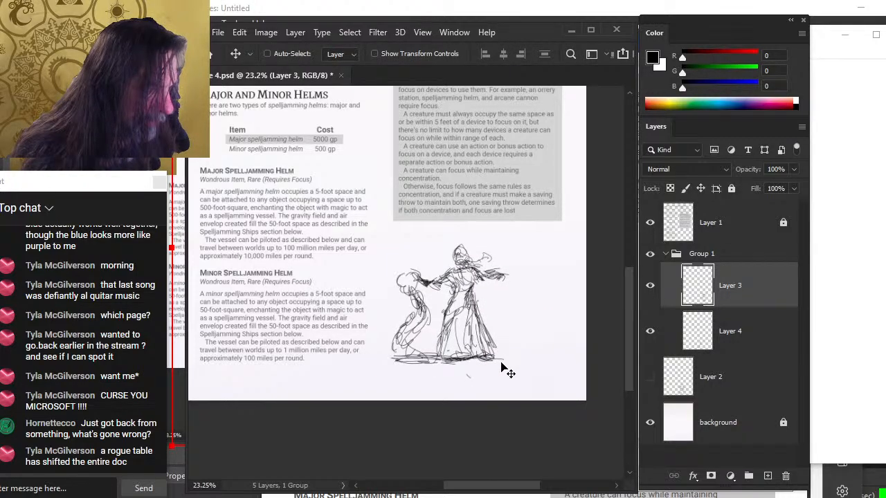
key(b)
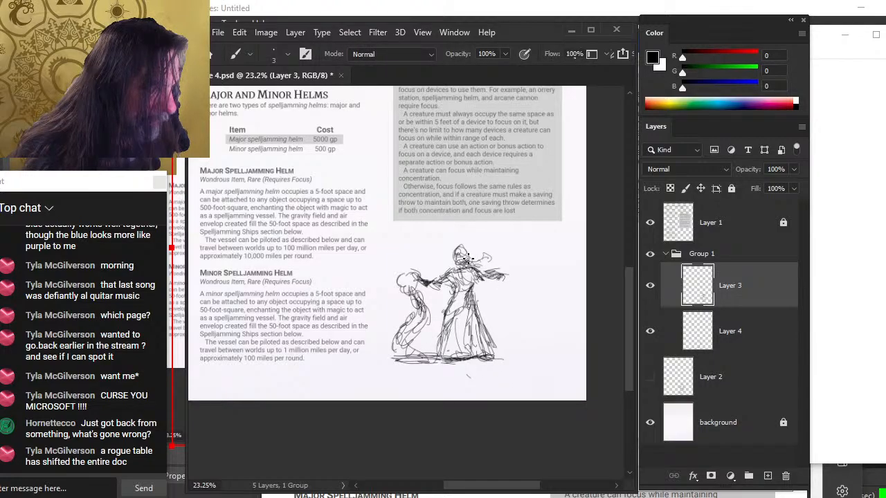
drag(451, 255, 445, 263)
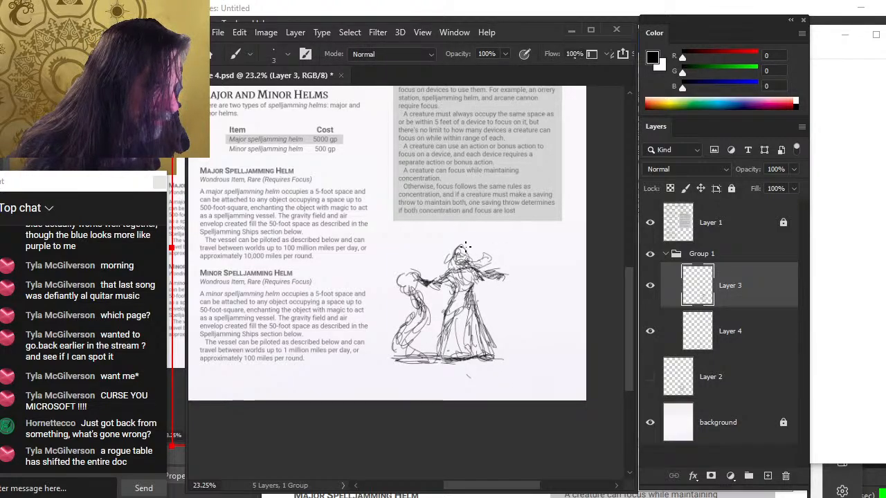
key(e)
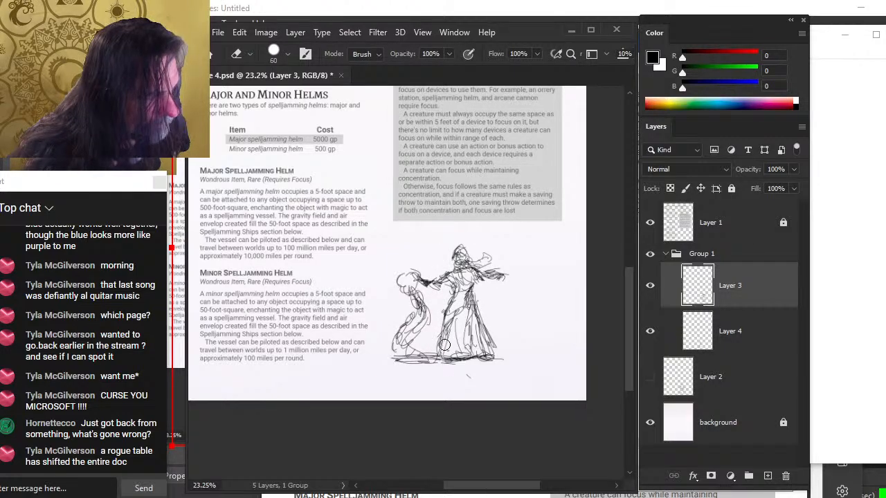
click(650, 254)
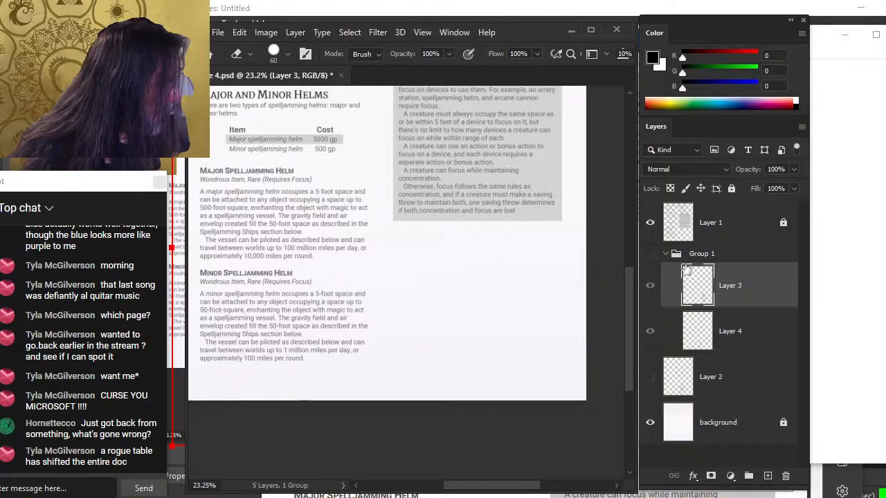
Add a new layer above Layer 2 and make Group 1 visible again
click(712, 386)
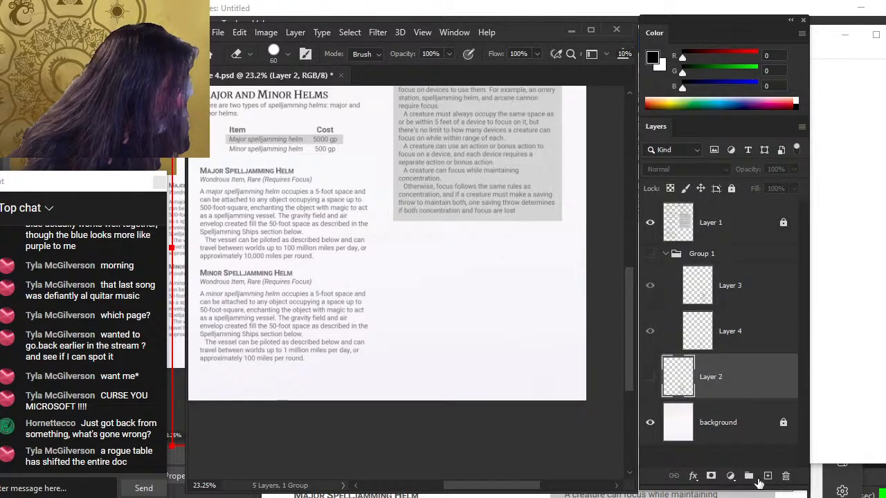
click(766, 476)
key(b)
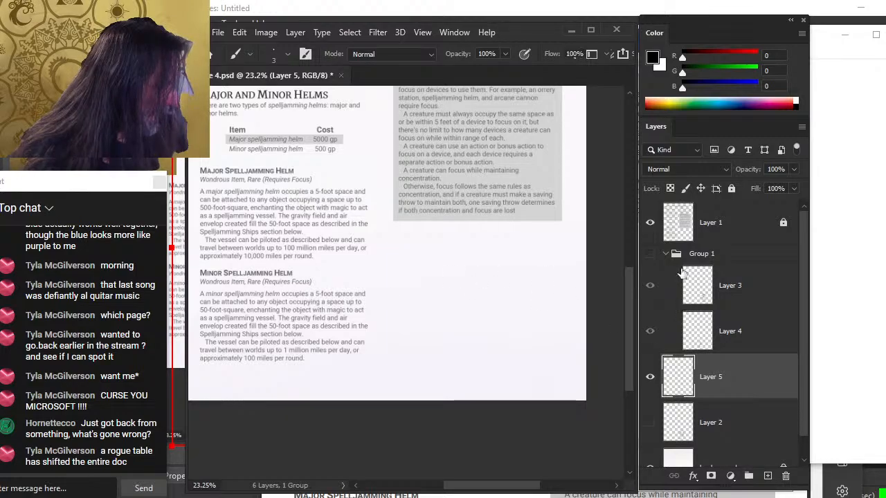
click(649, 254)
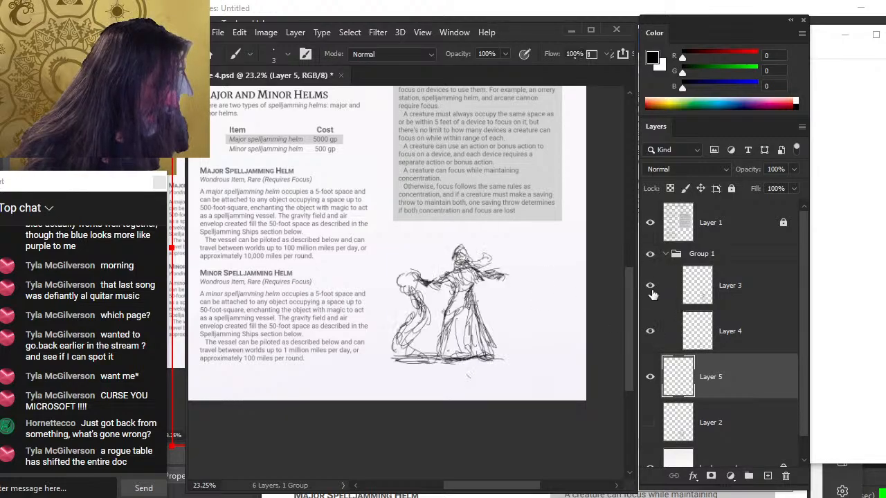
Select Group 1 and nudge its figure sketches slightly down
click(725, 258)
key(v)
drag(534, 310, 536, 315)
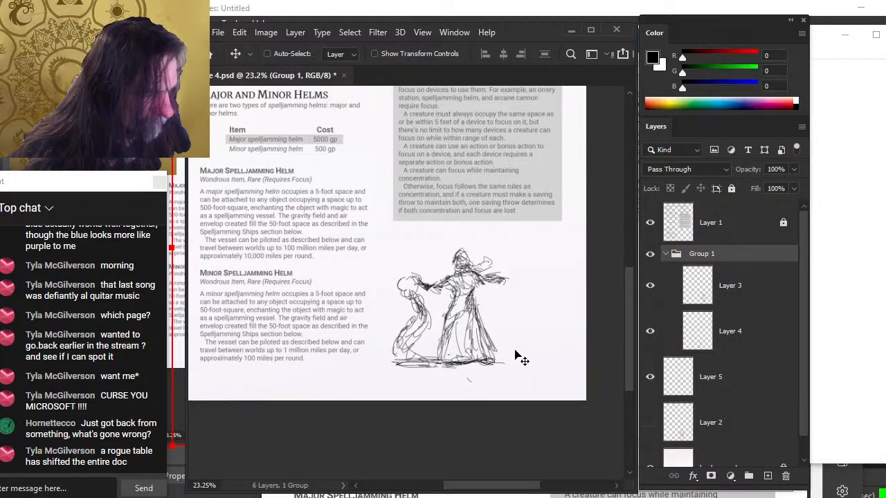
Merge Layer 3 down into Layer 4 inside Group 1
key(b)
click(765, 296)
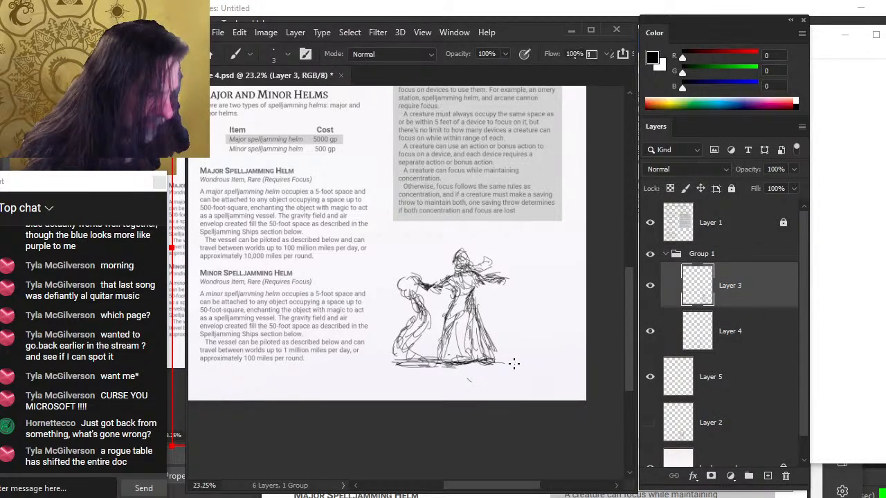
right_click(732, 305)
click(789, 466)
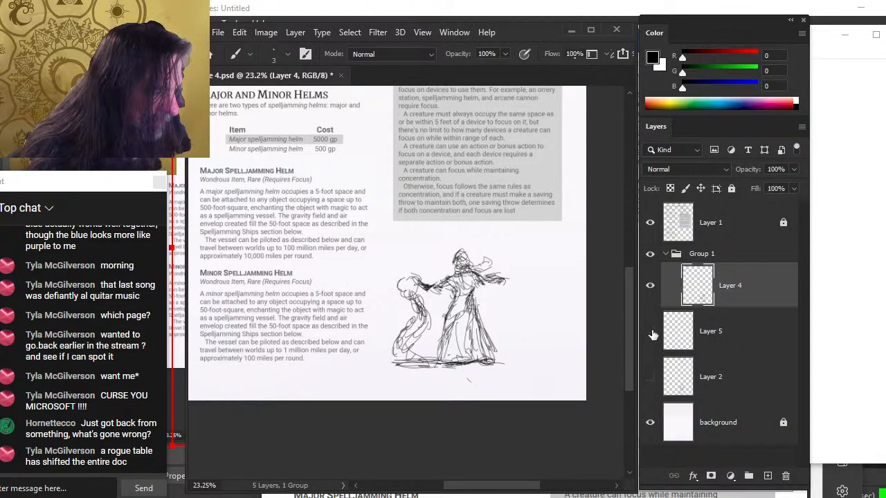
Delete the empty Layer 5 and Layer 2, and ungroup Group 1
click(733, 342)
key(Delete)
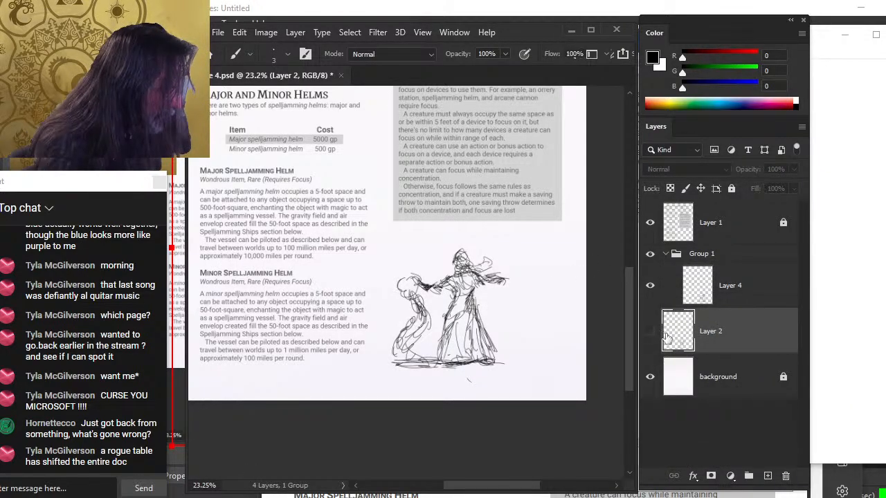
click(650, 333)
click(650, 334)
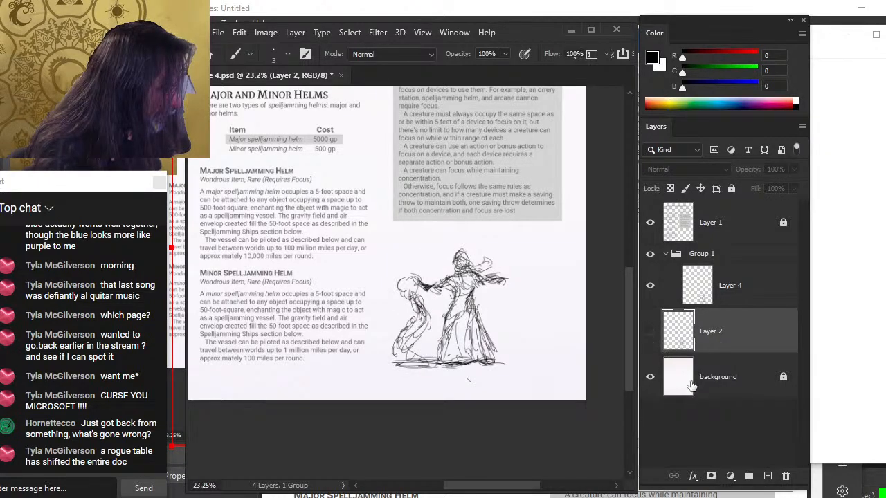
key(Delete)
click(730, 301)
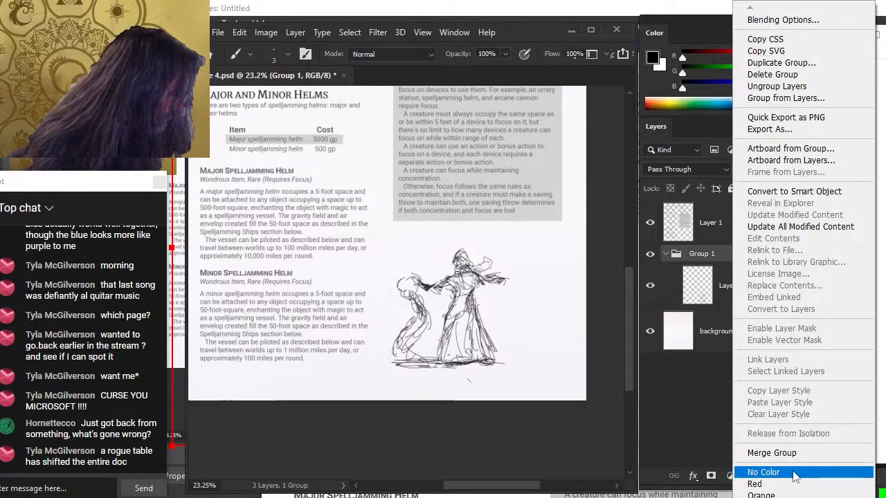
click(814, 86)
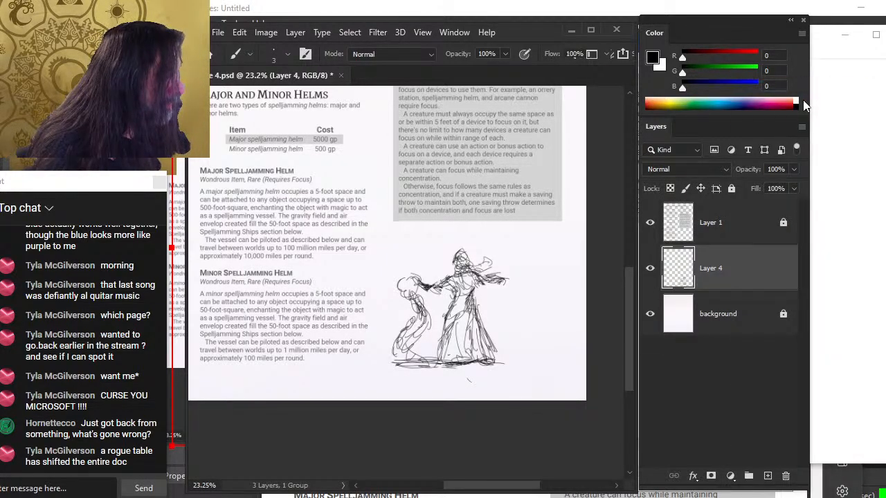
Shift the figure sketch on Layer 4 slightly to the left
key(v)
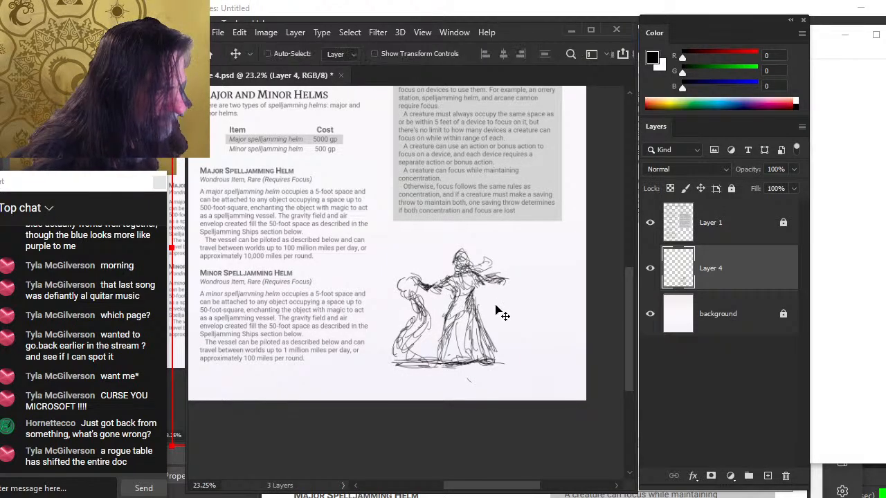
drag(495, 313, 485, 313)
key(l)
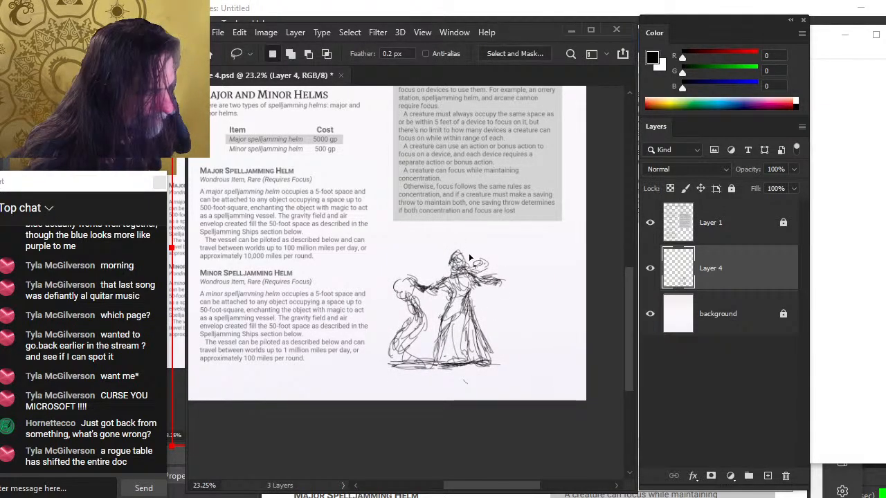
key(e)
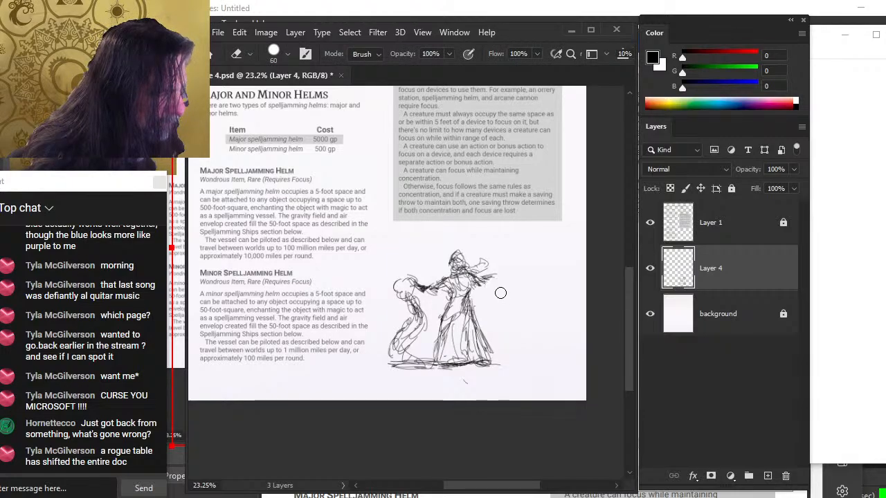
key(b)
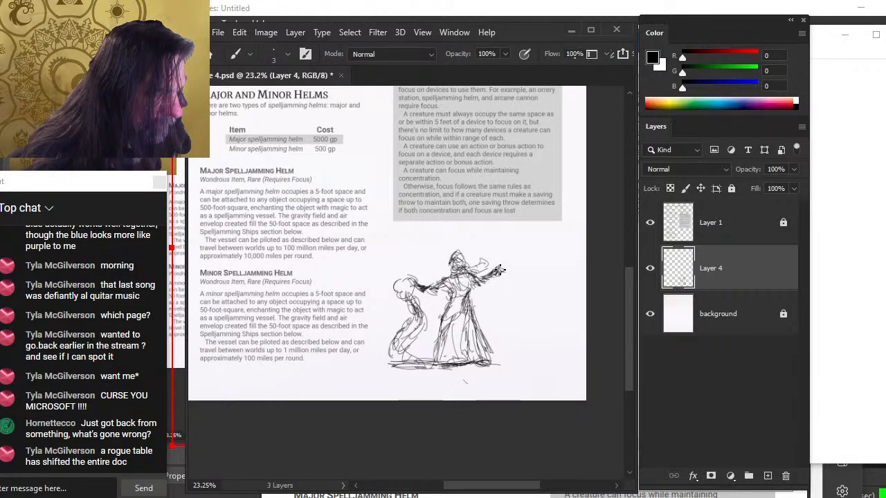
Touch up the figure's raised hand with a brush stroke and erase the stray mark below the figure
drag(499, 270, 497, 271)
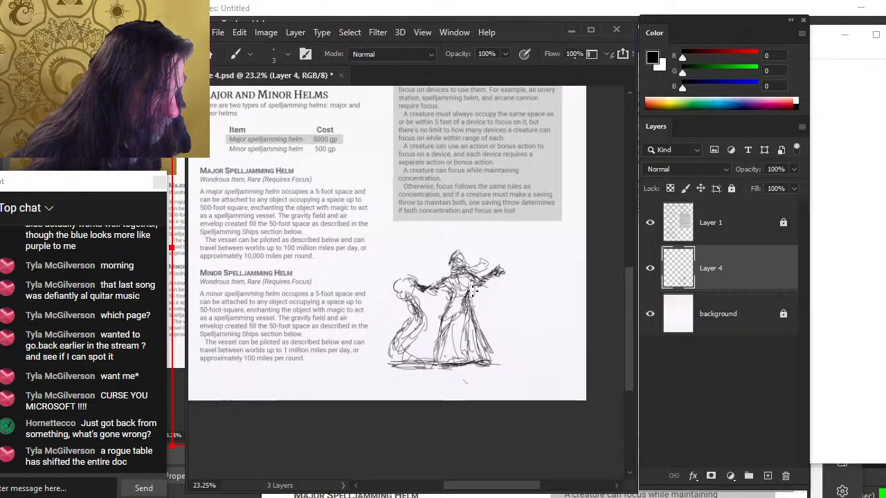
key(v)
drag(482, 306, 484, 308)
key(e)
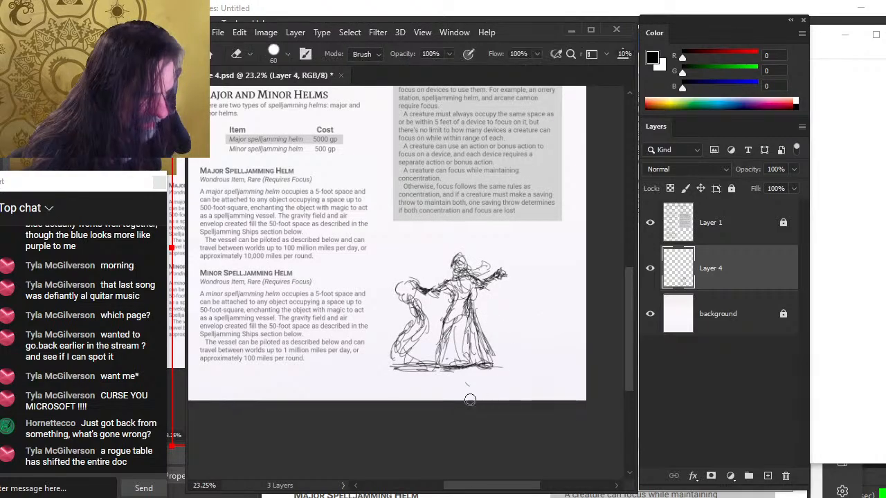
drag(469, 400, 458, 388)
Hide Layer 4 and scribble a rough two-figure composition on a new layer
click(650, 268)
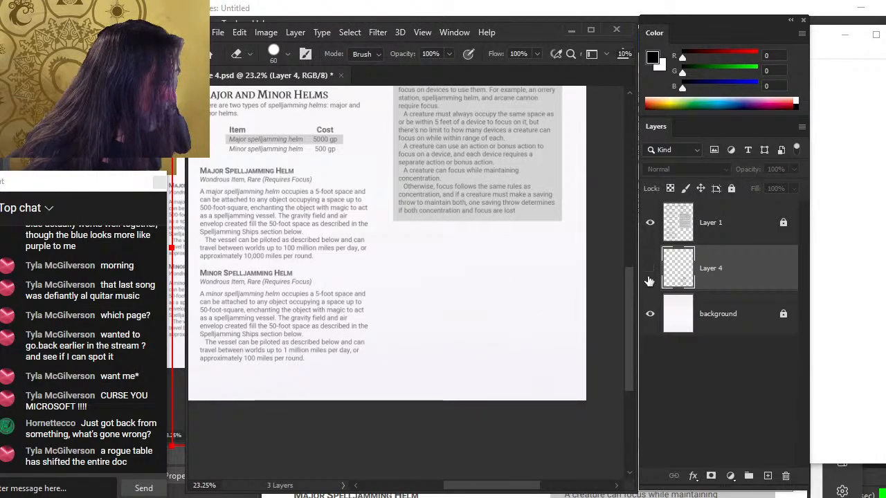
click(764, 475)
key(b)
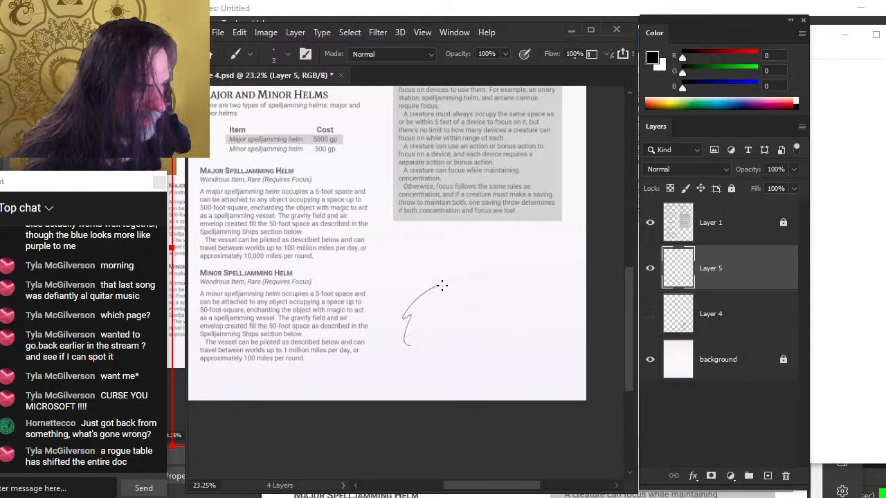
mouse_move(420, 296)
mouse_down()
mouse_move(413, 269)
mouse_move(410, 310)
mouse_up()
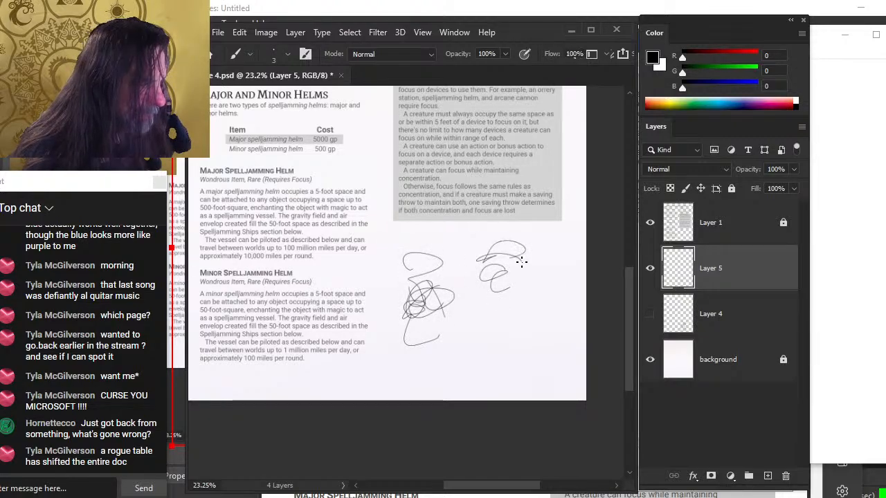
mouse_move(521, 262)
mouse_down()
mouse_move(499, 249)
mouse_move(493, 297)
mouse_up()
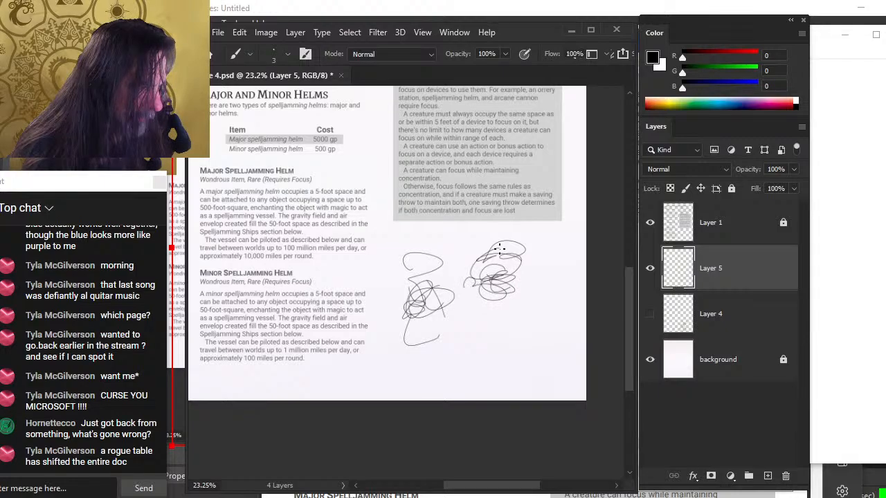
mouse_move(415, 261)
mouse_down()
mouse_move(442, 265)
mouse_move(435, 283)
mouse_up()
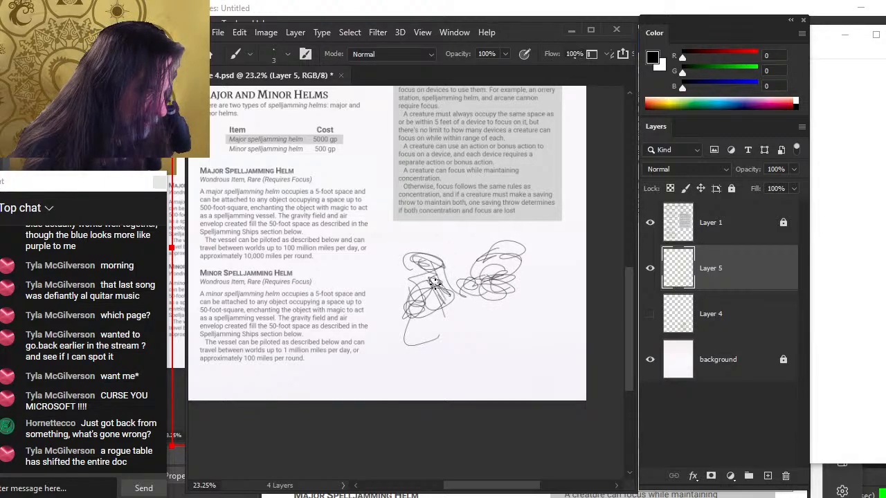
drag(510, 266, 497, 269)
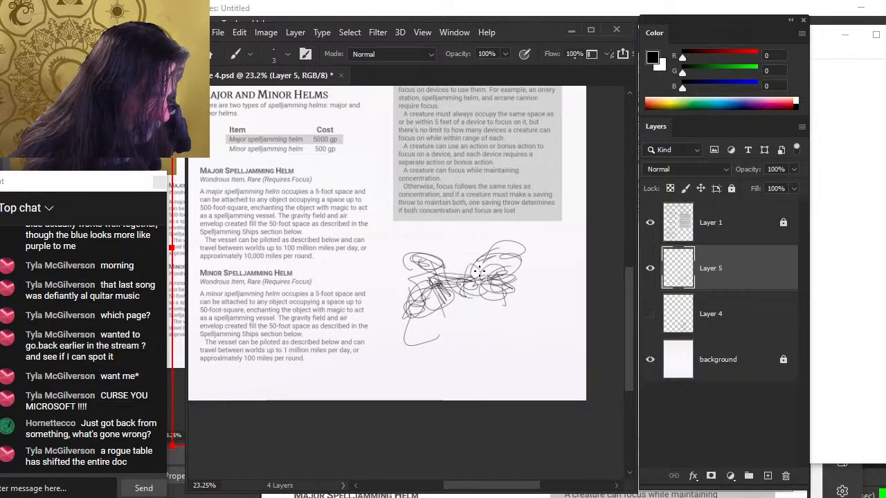
mouse_move(505, 280)
mouse_down()
mouse_move(472, 271)
mouse_move(456, 295)
mouse_up()
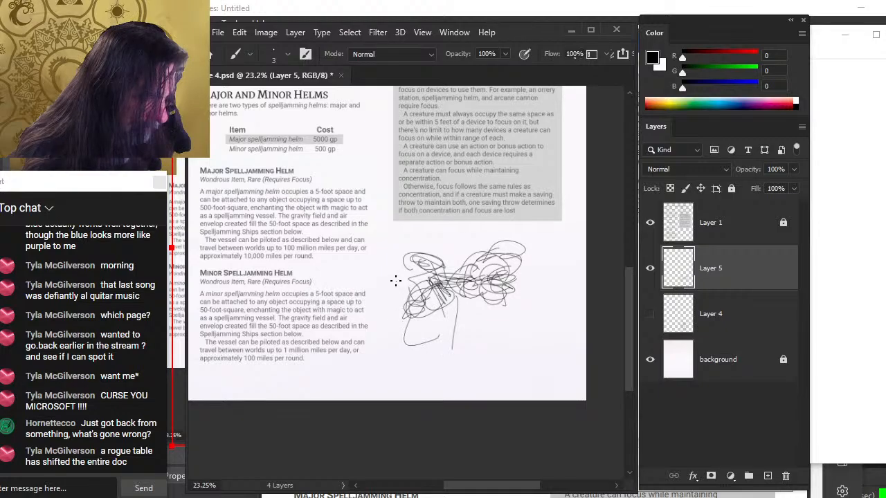
click(650, 268)
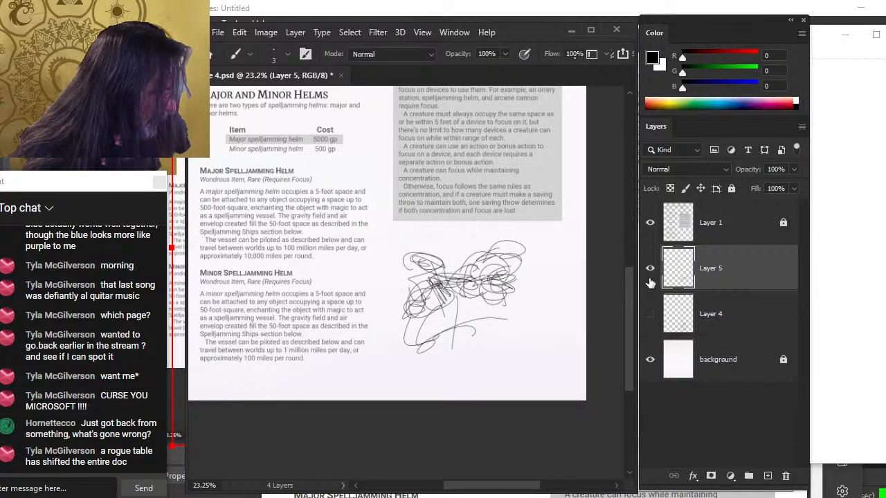
Sketch a figure outline on another new layer, then delete that layer
click(768, 475)
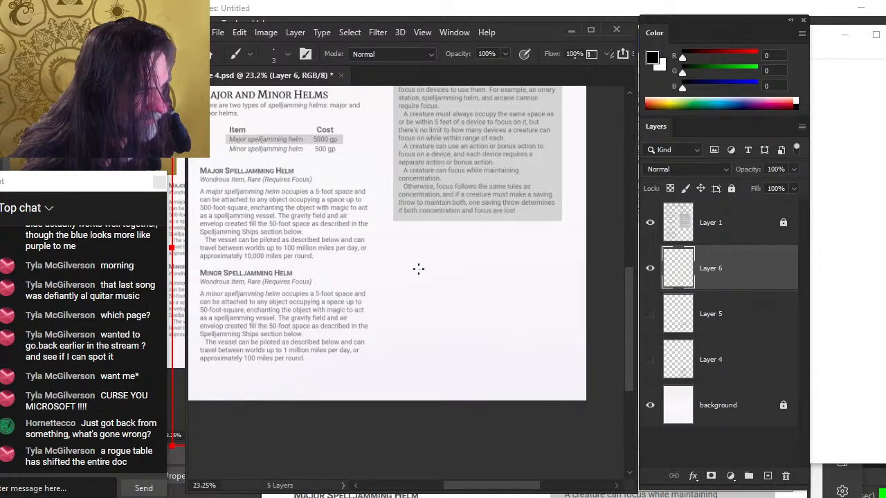
mouse_move(428, 247)
mouse_down()
mouse_move(409, 262)
mouse_move(416, 298)
mouse_up()
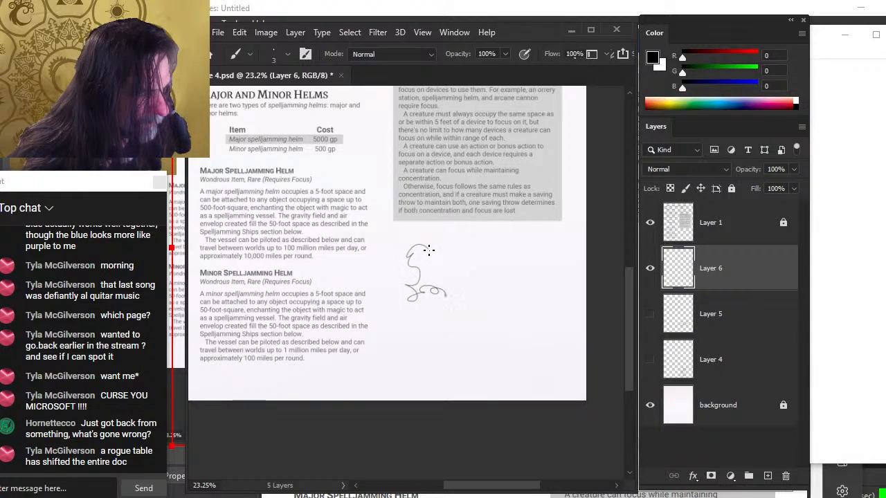
drag(429, 250, 438, 263)
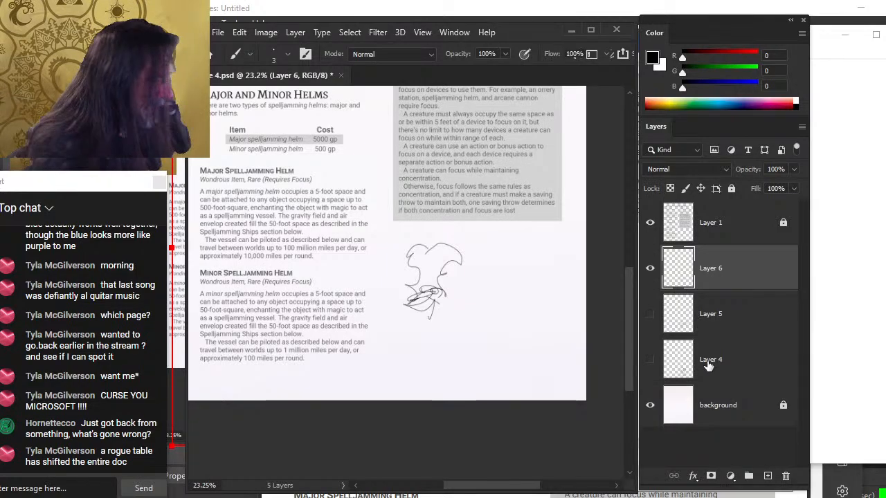
key(Delete)
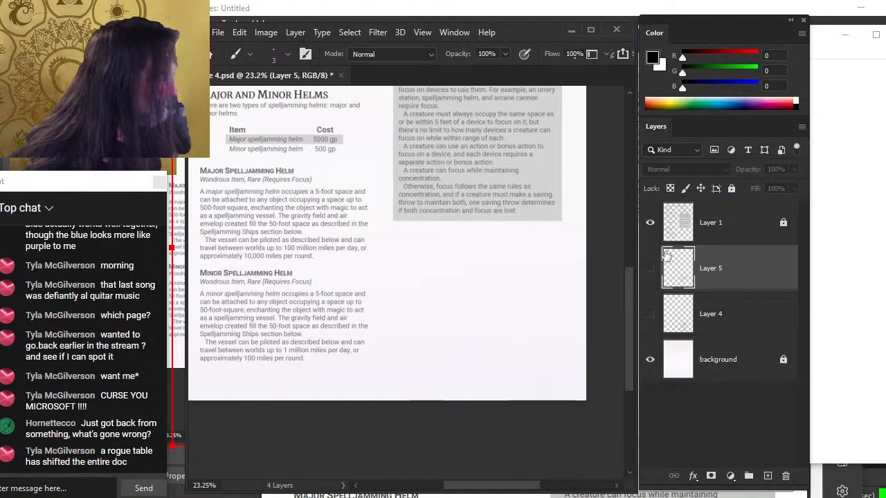
Show Layer 4 again and delete the scribble layer
click(649, 269)
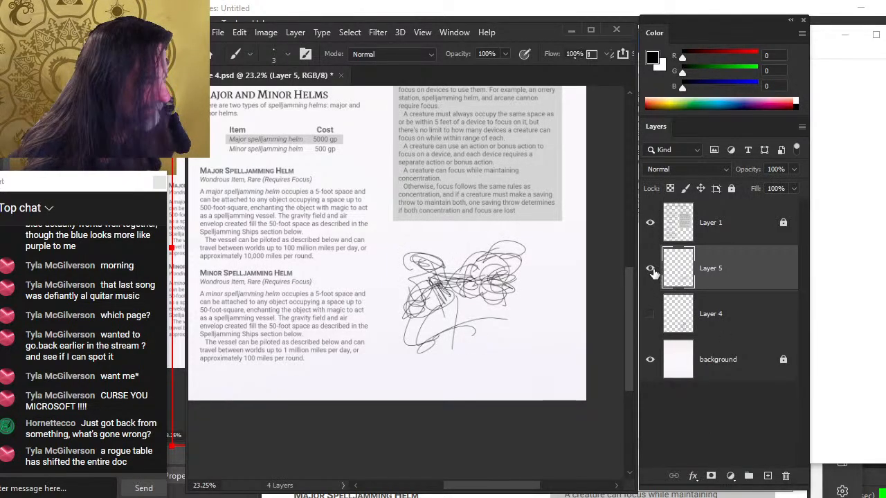
click(650, 268)
click(650, 314)
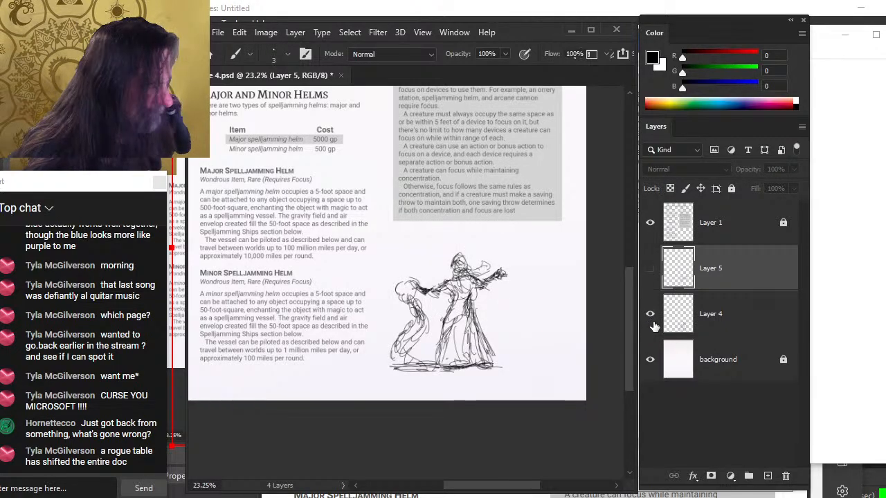
key(Delete)
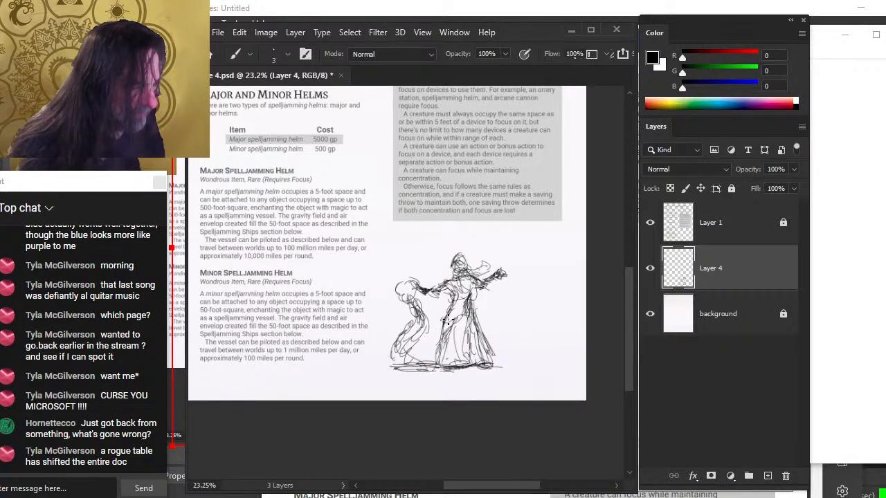
Free-transform the Layer 4 figure sketch, enlarging it to about 142% and repositioning it, then lower its opacity to 38%
right_click(467, 272)
key(m)
right_click(450, 277)
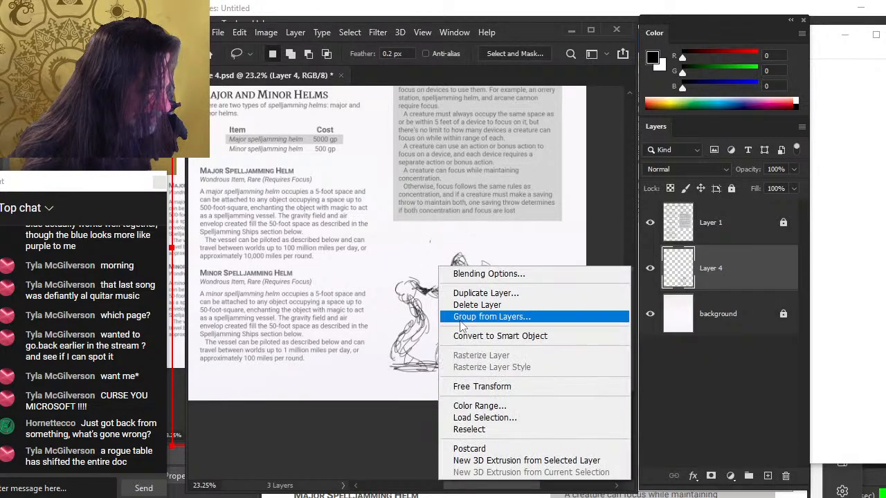
click(494, 385)
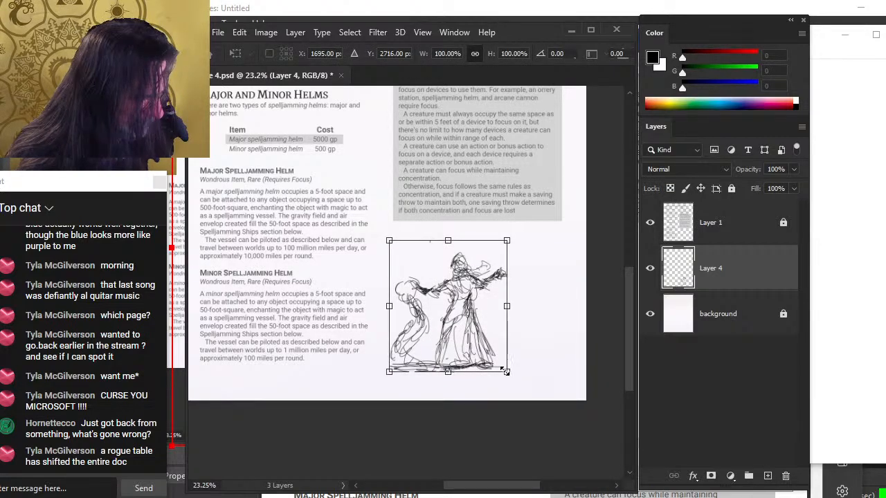
drag(505, 371, 580, 453)
drag(535, 371, 527, 355)
drag(573, 224, 561, 236)
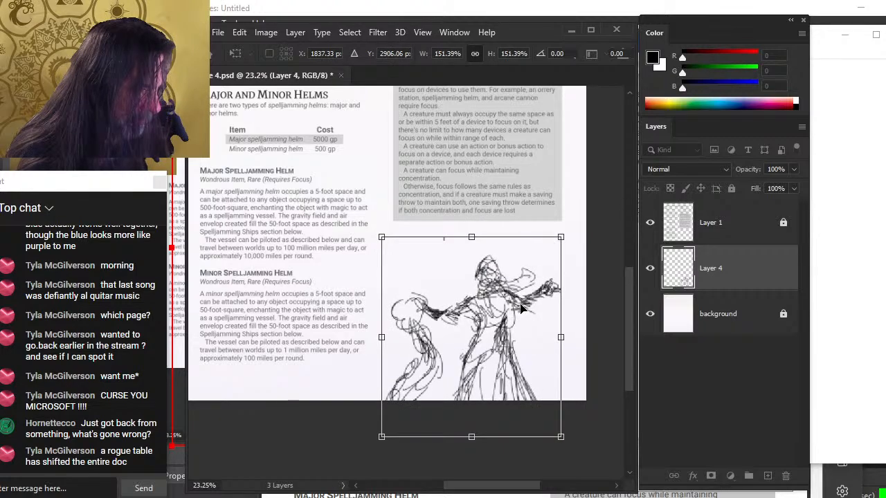
drag(520, 303, 520, 288)
drag(565, 221, 551, 233)
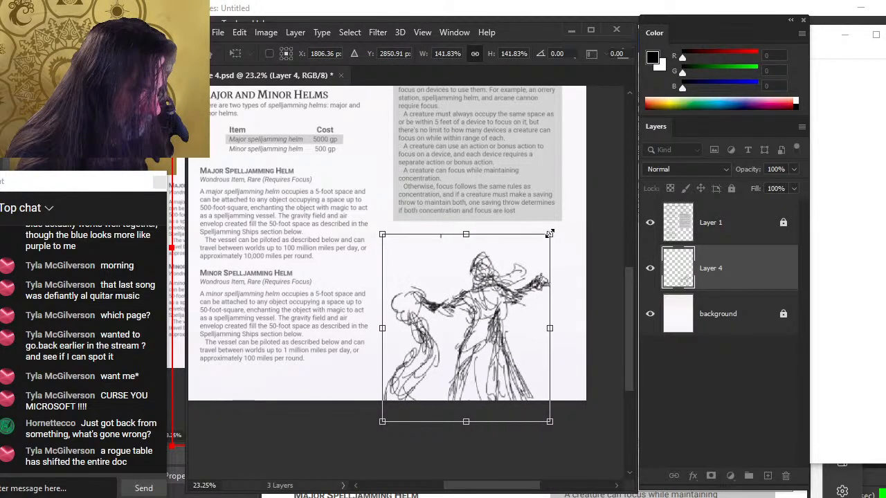
drag(520, 314, 521, 305)
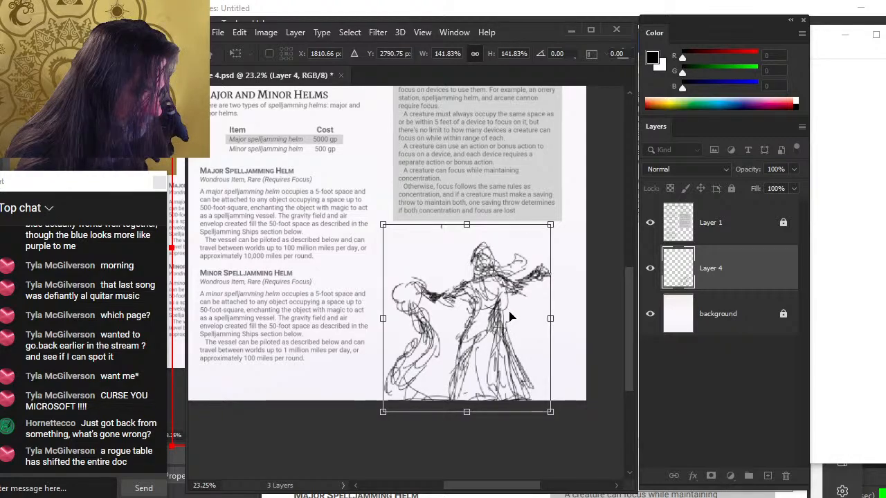
mouse_move(549, 226)
mouse_down()
mouse_move(593, 209)
mouse_move(527, 250)
mouse_up()
drag(510, 306, 512, 267)
key(Return)
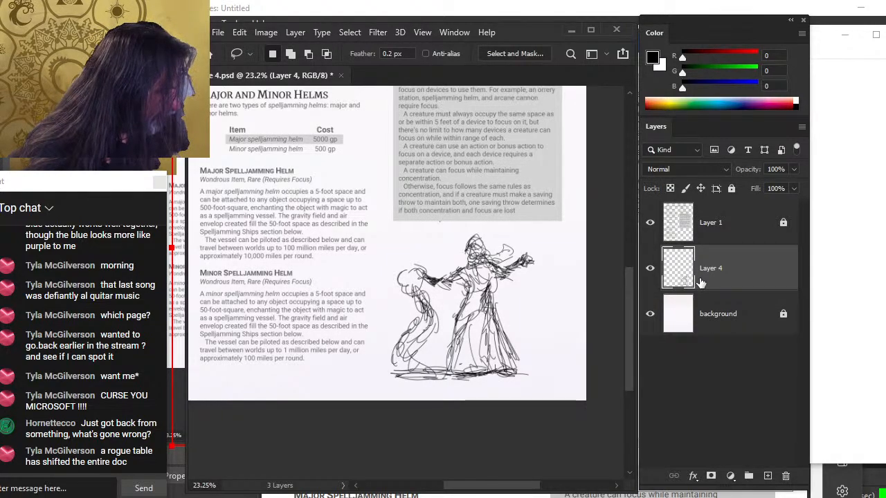
click(794, 169)
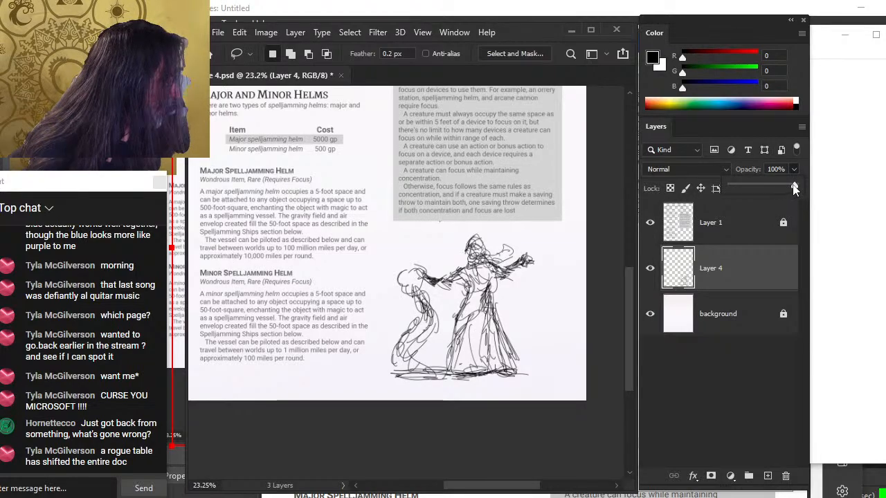
drag(755, 188, 754, 187)
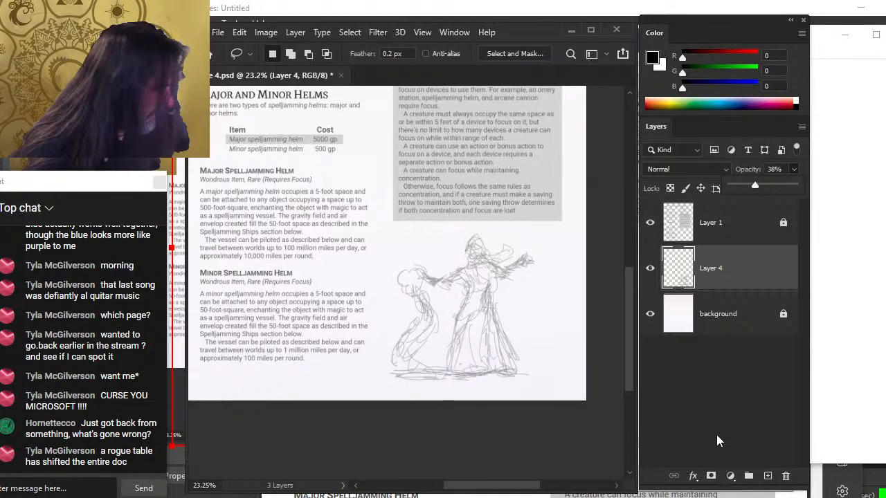
Add a new layer and scribble a circular swirl with a trailing stroke over the figures' lower bodies
click(767, 476)
key(b)
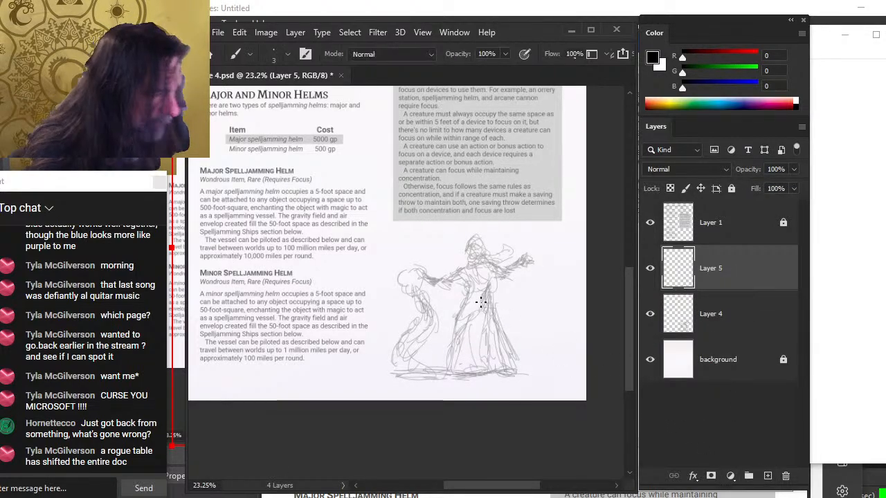
mouse_move(482, 316)
mouse_down()
mouse_move(474, 295)
mouse_move(491, 295)
mouse_move(481, 289)
mouse_move(486, 307)
mouse_move(462, 319)
mouse_move(468, 294)
mouse_move(468, 311)
mouse_move(491, 319)
mouse_move(511, 296)
mouse_move(459, 302)
mouse_move(492, 299)
mouse_move(492, 314)
mouse_move(465, 315)
mouse_move(502, 325)
mouse_up()
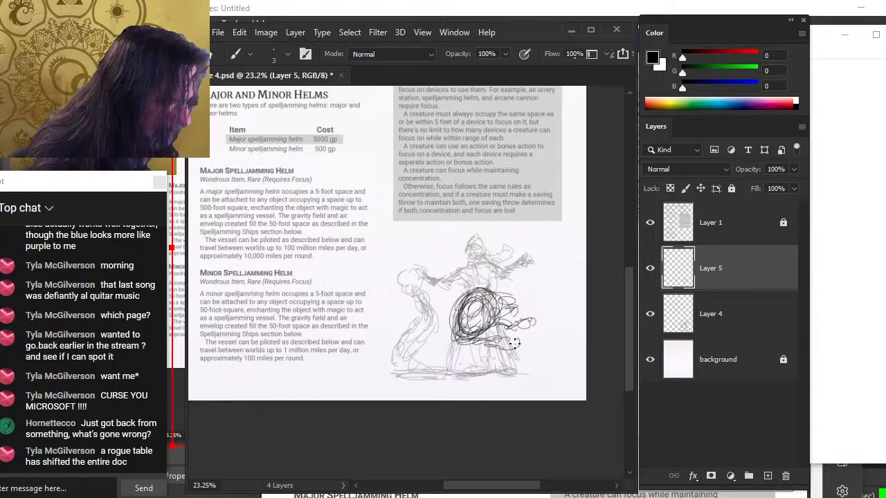
drag(516, 321, 543, 339)
Free-transform the swirl and figure layers together down to about 91%, then nudge them left and up
key(v)
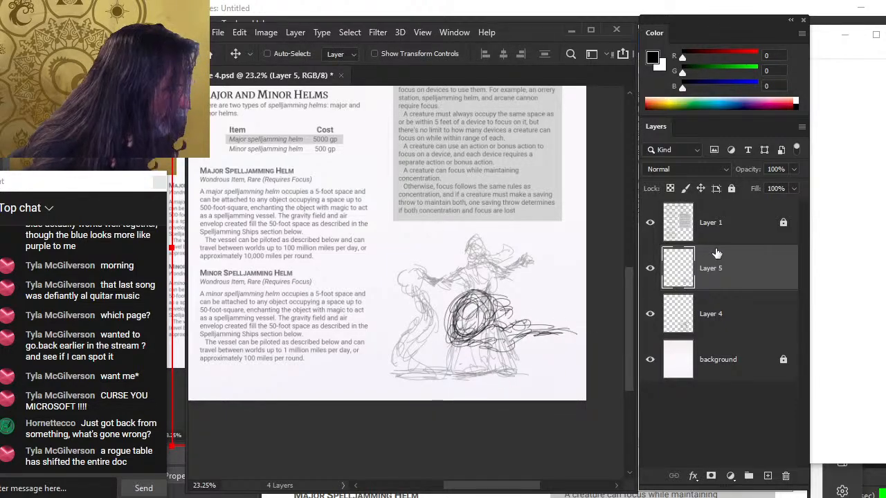
shift+click(732, 315)
right_click(499, 254)
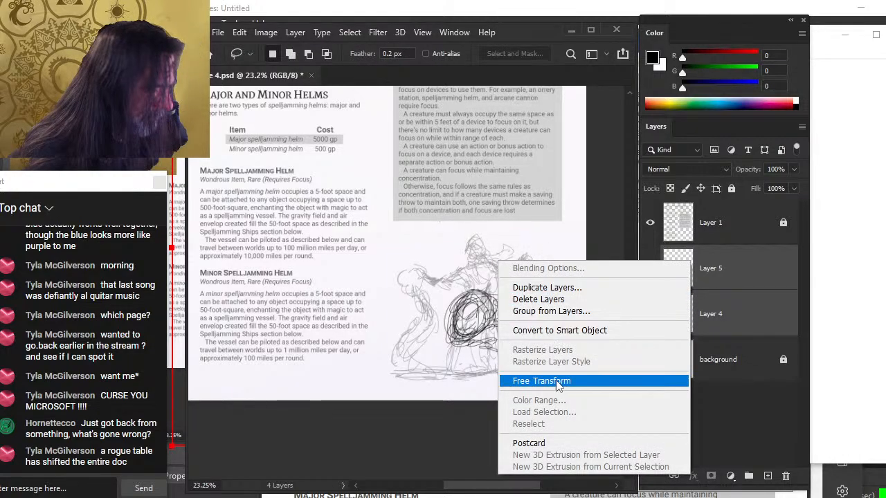
click(567, 437)
drag(571, 222, 555, 237)
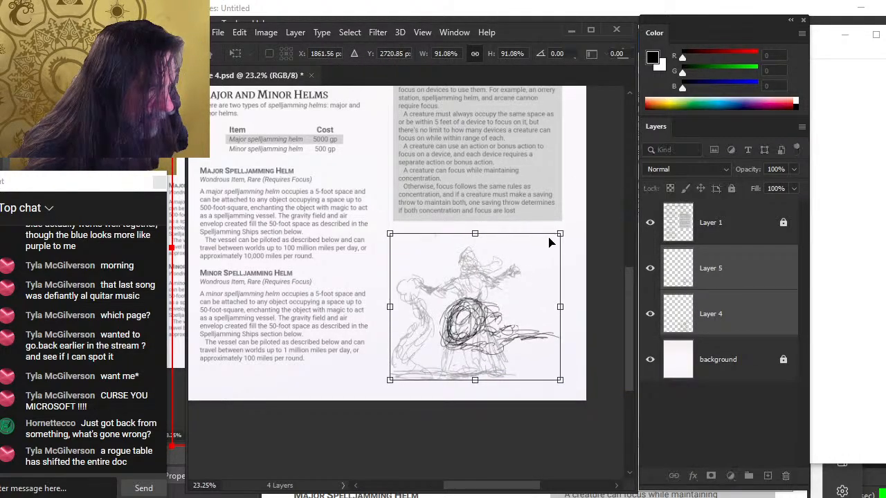
mouse_move(548, 278)
mouse_down()
mouse_move(526, 270)
mouse_move(544, 249)
mouse_move(540, 261)
mouse_up()
key(Return)
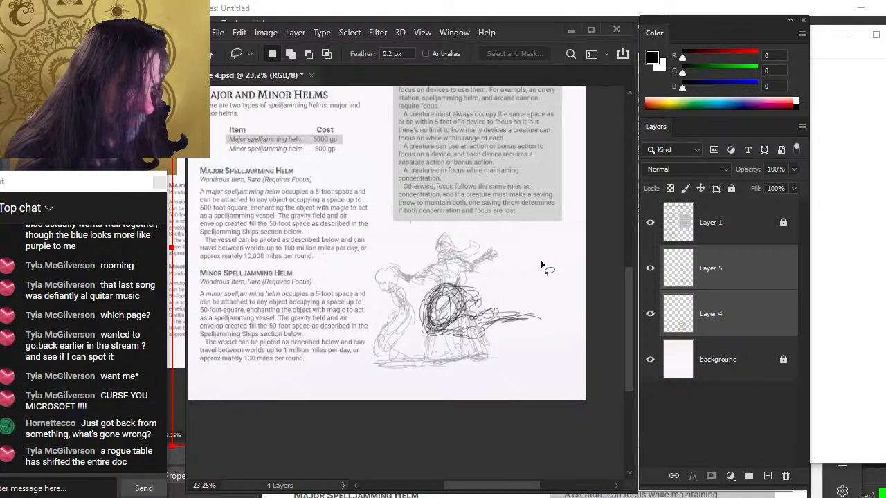
key(shift+Left)
key(shift+Up)
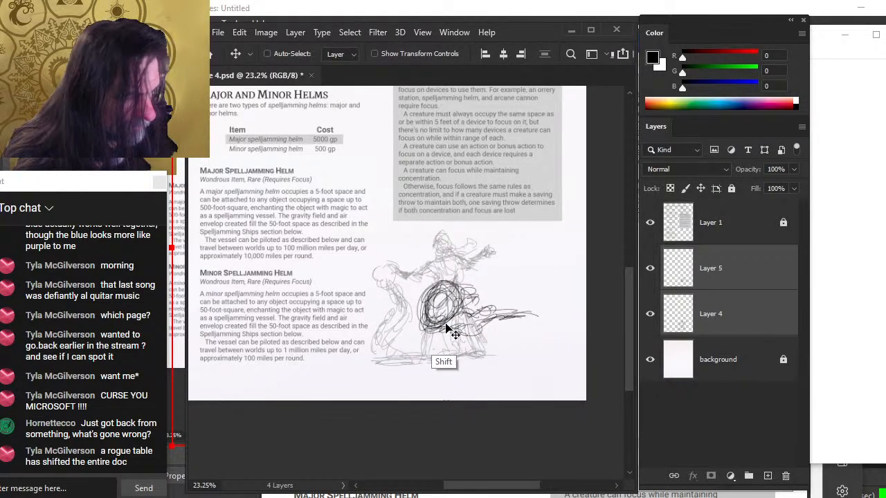
Hide Layer 5 and erase stray lines around the left figure on Layer 4
click(726, 315)
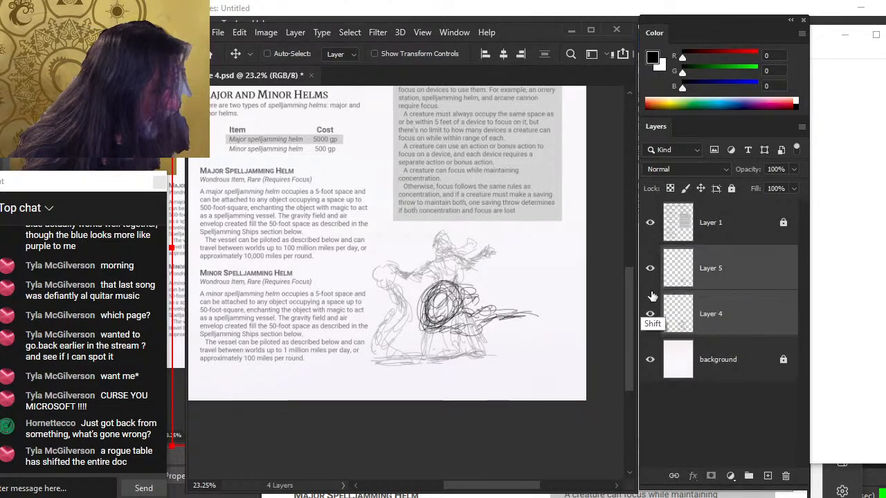
click(650, 268)
key(e)
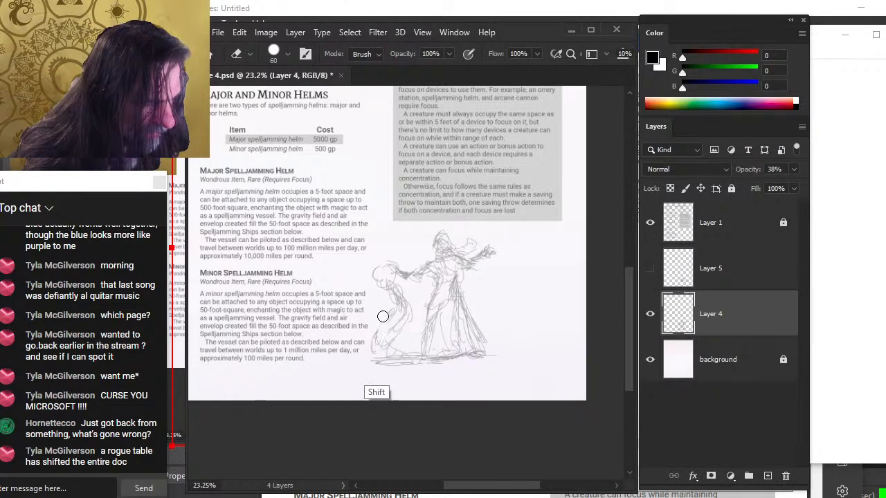
mouse_move(383, 316)
mouse_down()
mouse_move(390, 303)
mouse_move(401, 309)
mouse_move(372, 326)
mouse_up()
key(b)
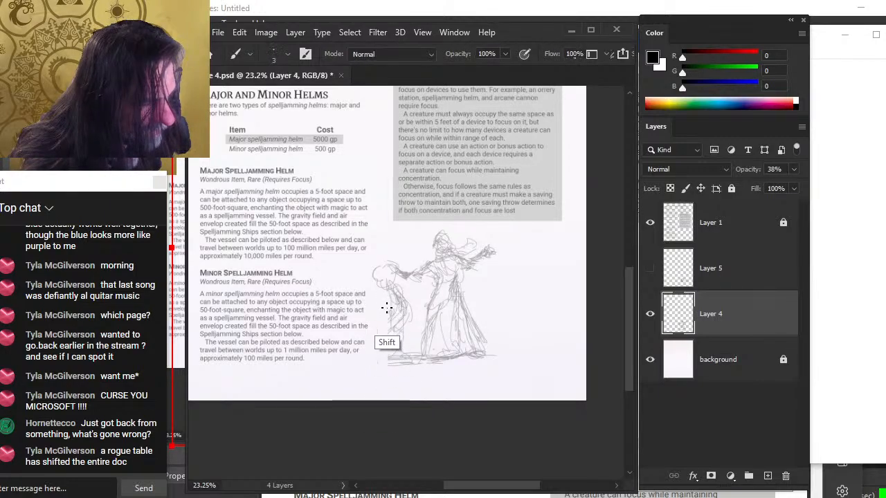
click(650, 321)
click(650, 321)
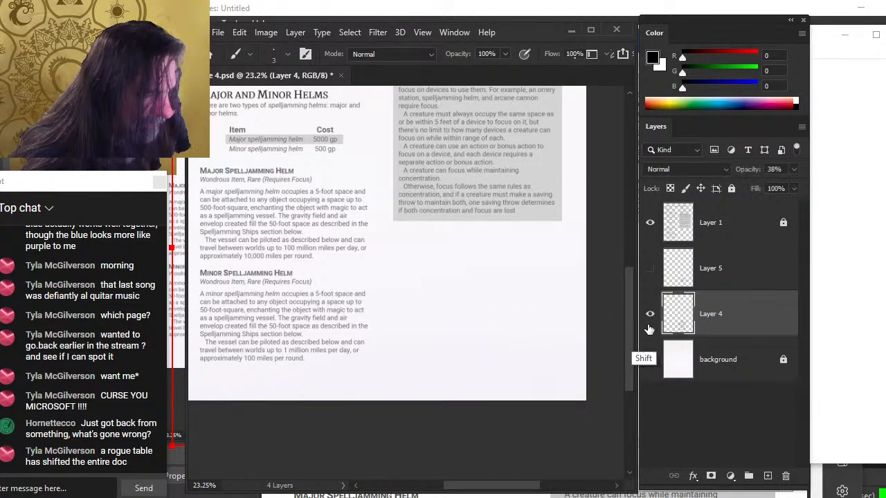
Erase the left figure's lower lines, undo the last erase, and redraw its legs with new brush strokes
key(e)
mouse_move(392, 304)
mouse_down()
mouse_move(393, 350)
mouse_move(391, 328)
mouse_move(399, 324)
mouse_move(403, 340)
mouse_move(395, 354)
mouse_up()
mouse_move(409, 318)
mouse_down()
mouse_move(406, 342)
mouse_move(429, 358)
mouse_move(371, 330)
mouse_move(398, 336)
mouse_move(397, 354)
mouse_up()
key(b)
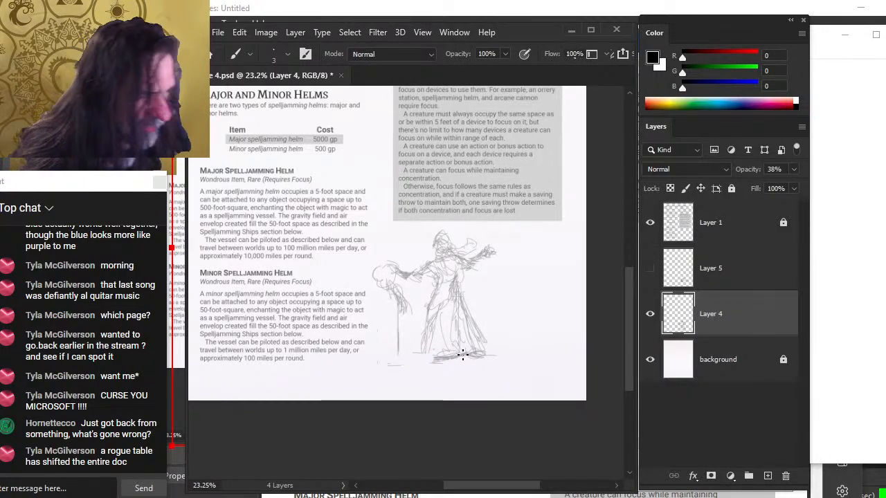
key(ctrl+z)
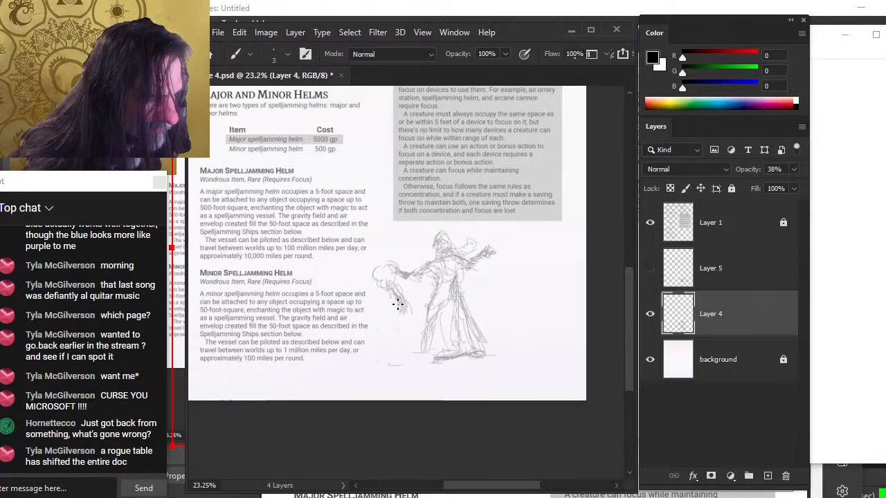
drag(402, 317, 388, 360)
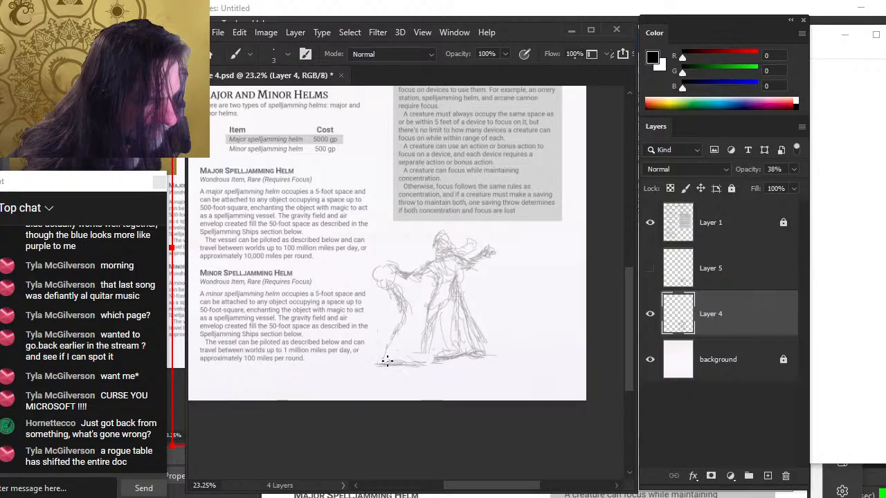
mouse_move(411, 323)
mouse_down()
mouse_move(375, 286)
mouse_move(389, 260)
mouse_up()
Nudge the Layer 4 sketch slightly up and right and raise its opacity to 74%
key(v)
mouse_move(433, 303)
mouse_down()
mouse_move(429, 296)
mouse_move(440, 294)
mouse_up()
key(b)
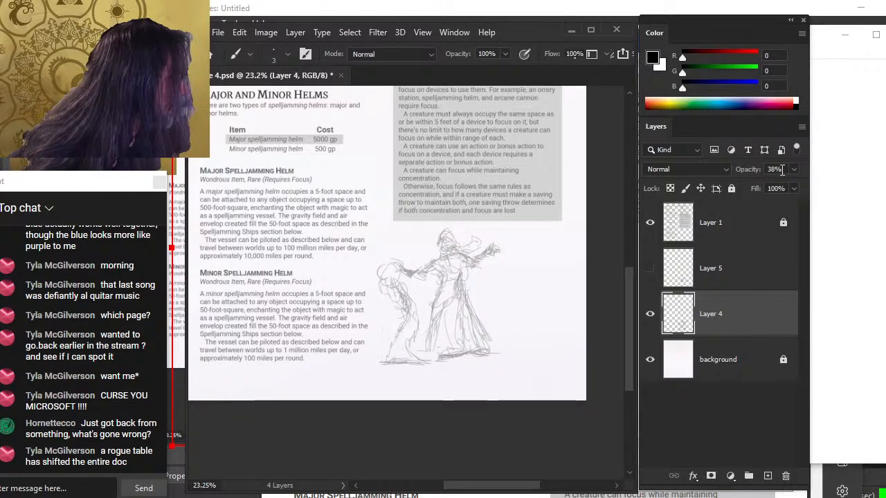
click(793, 169)
drag(783, 194, 782, 193)
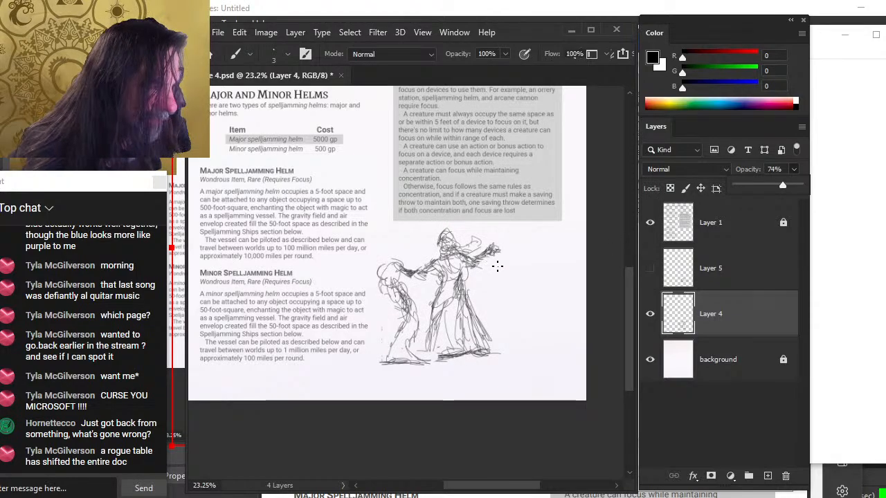
Undo the last three edits on Layer 4
key(l)
key(b)
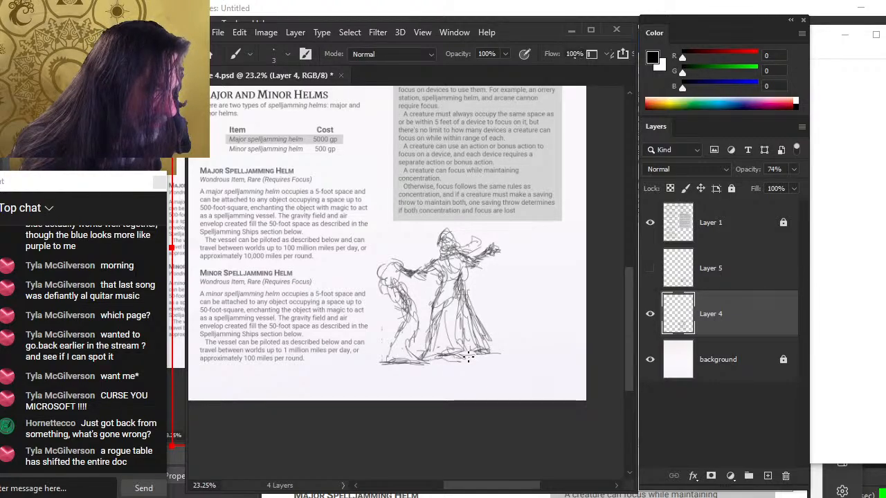
key(e)
key(ctrl+z)
key(ctrl+z)
key(ctrl+z)
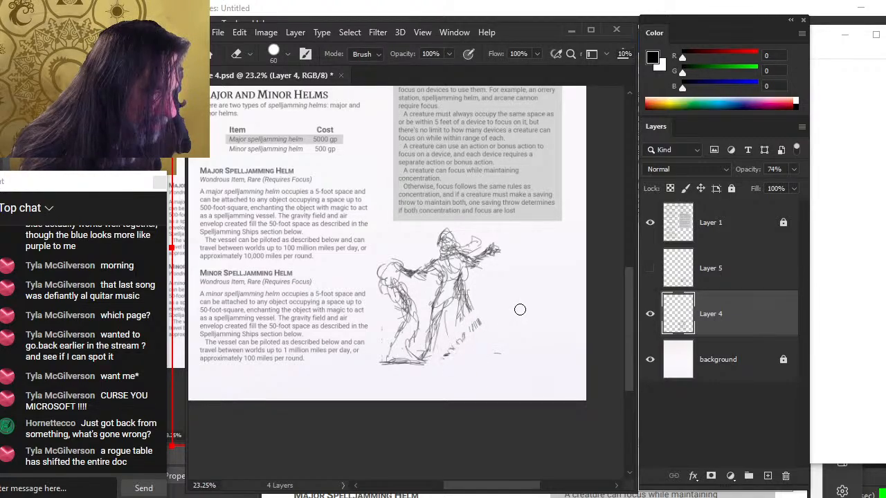
Erase the stray hatching on the right figure's skirt and show Layer 5 again
drag(473, 306, 447, 345)
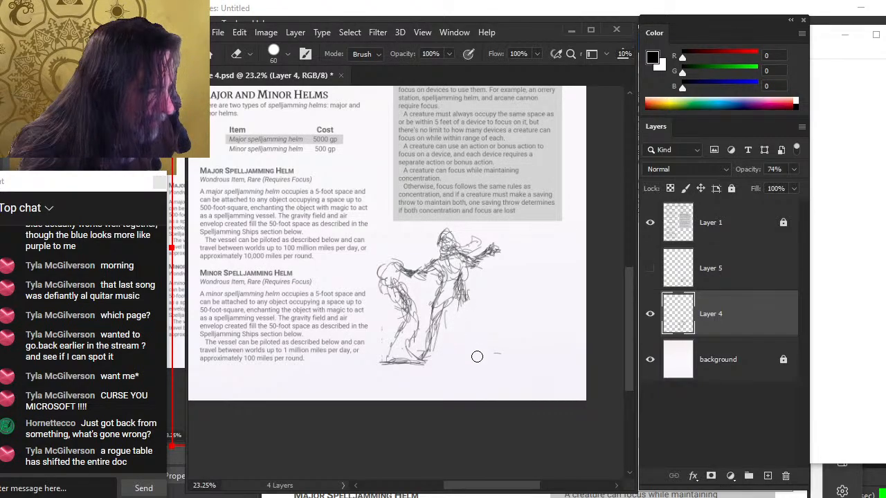
click(650, 267)
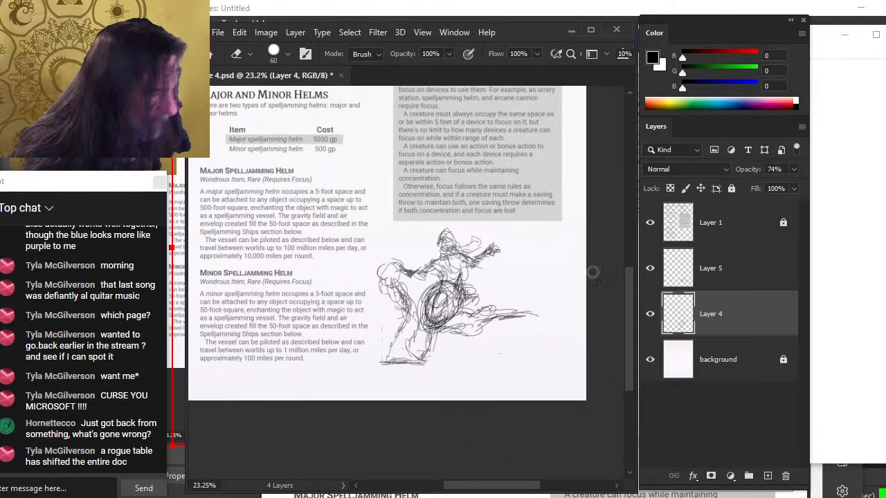
Move the swirl scribble on Layer 5 to the right and up
click(739, 280)
key(v)
mouse_move(474, 342)
mouse_down()
mouse_move(499, 371)
mouse_move(493, 361)
mouse_up()
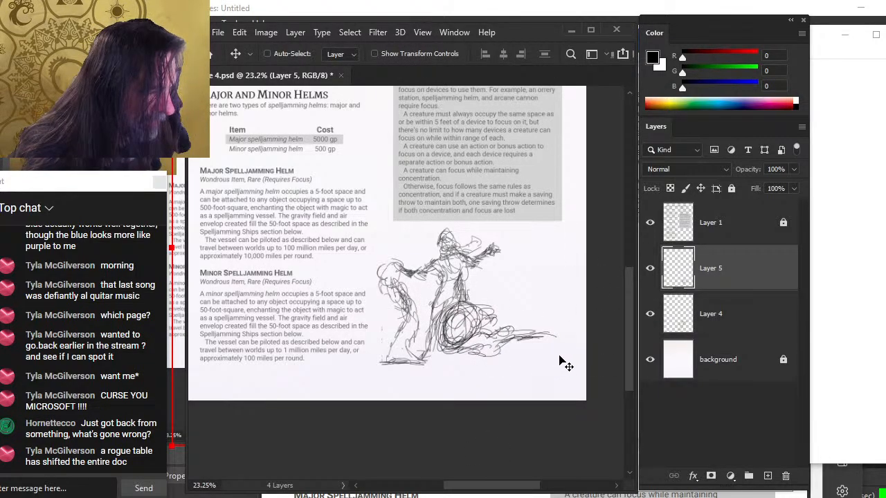
drag(563, 355, 562, 327)
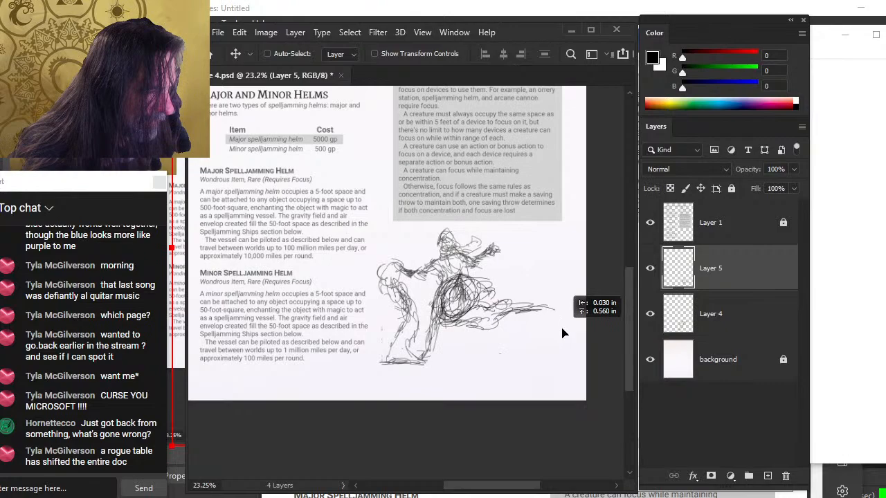
Try a slight opacity change on Layer 4, then undo the last three edits
click(709, 315)
click(793, 169)
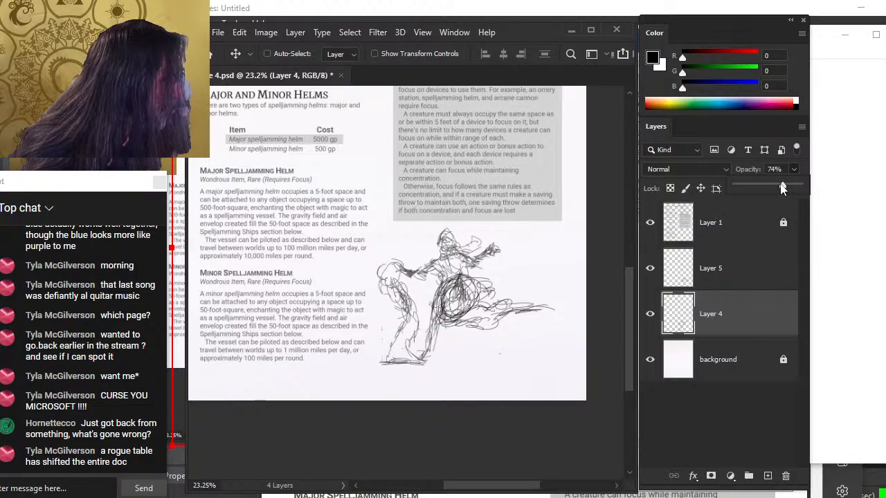
mouse_move(781, 184)
mouse_down()
mouse_move(765, 184)
mouse_move(785, 185)
mouse_up()
key(ctrl+z)
key(ctrl+z)
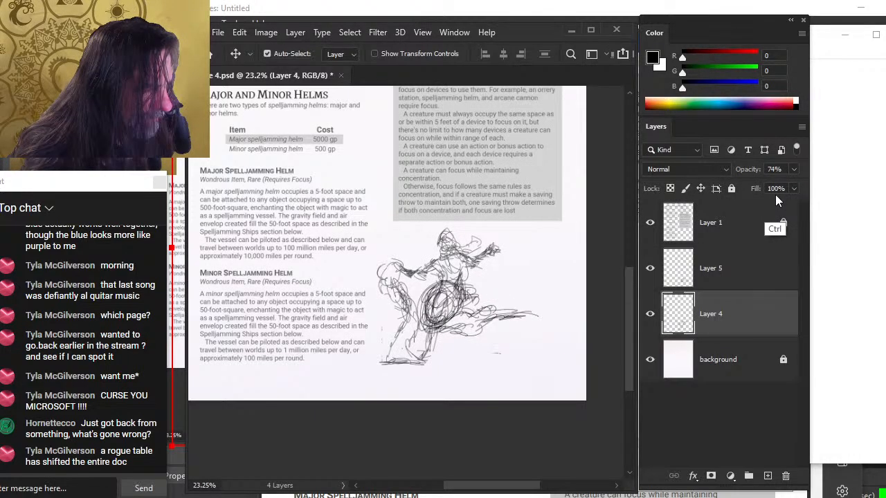
key(ctrl+z)
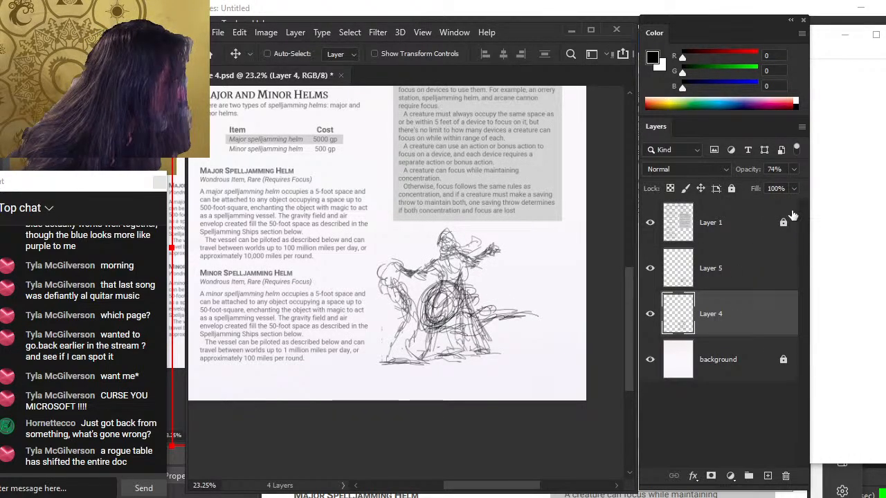
click(793, 169)
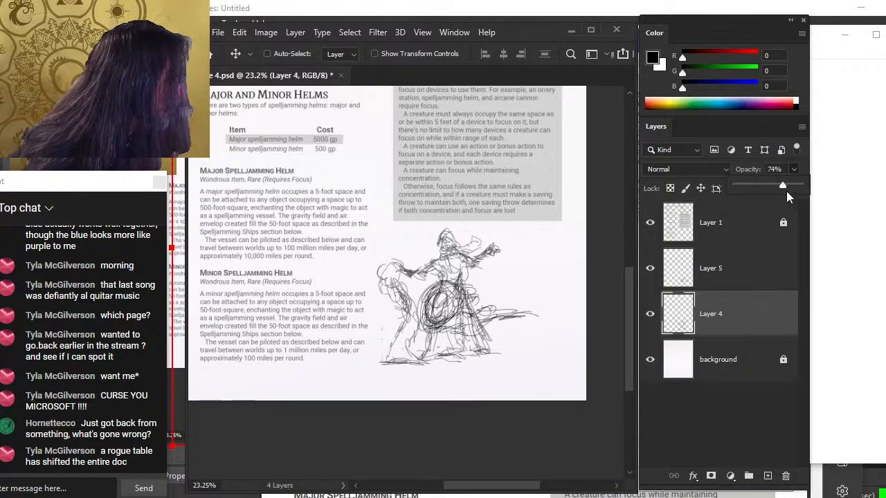
click(724, 274)
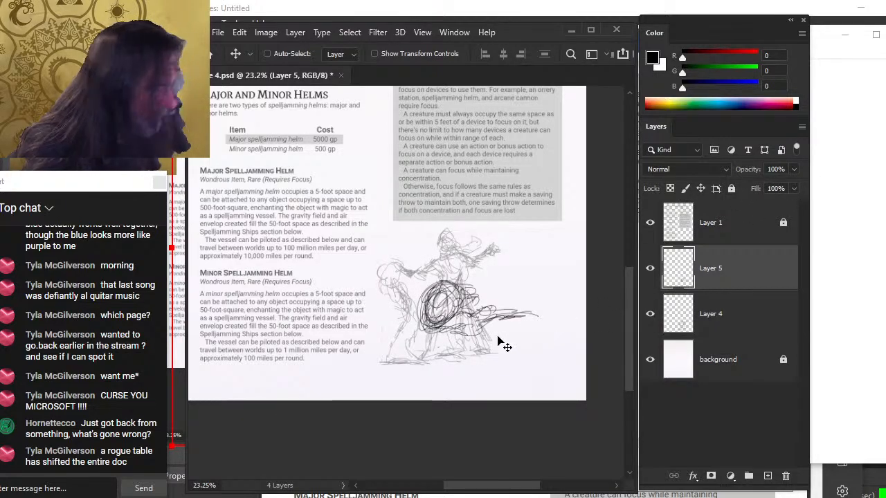
Free-transform the selected tail of the swirl scribble on Layer 5, stretching it slightly upward
drag(488, 338, 505, 348)
right_click(505, 348)
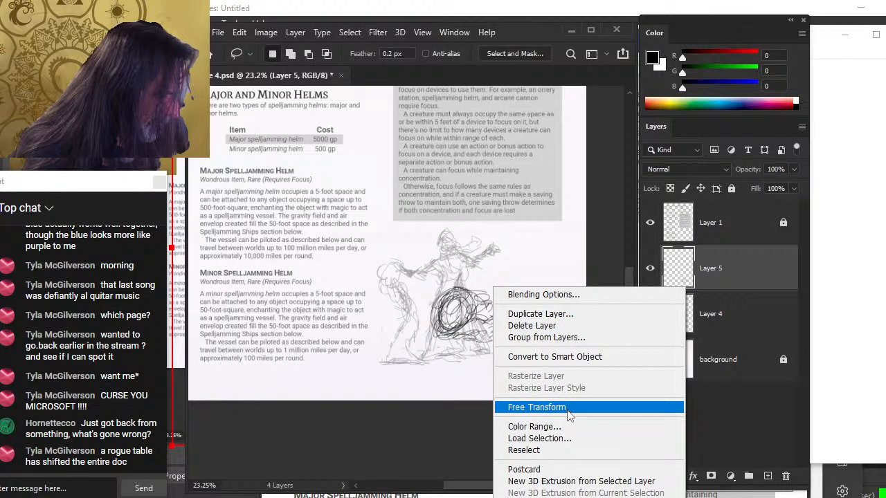
click(536, 407)
drag(558, 276, 559, 250)
key(Return)
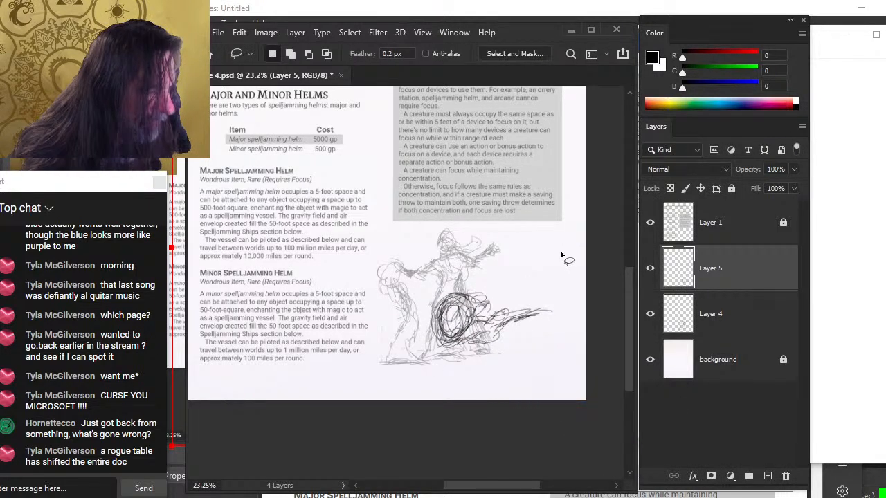
Reposition the swirl scribble on Layer 5 and add two brush strokes to it
drag(505, 349, 509, 337)
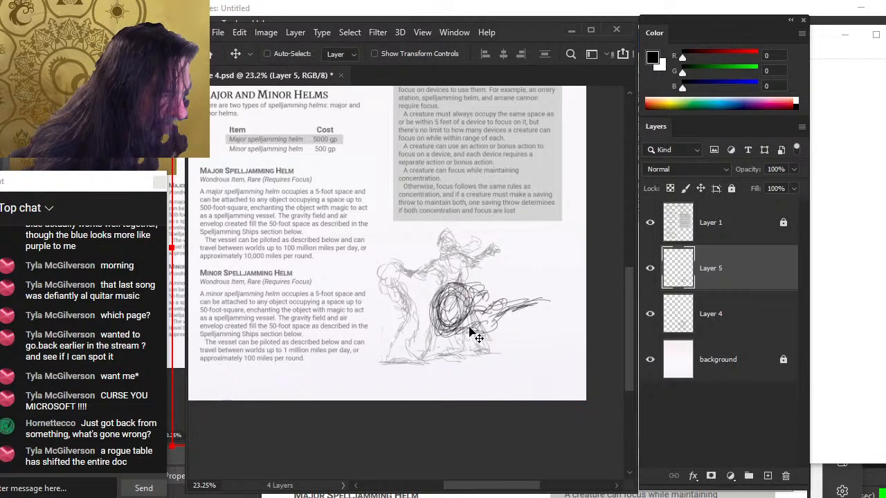
key(b)
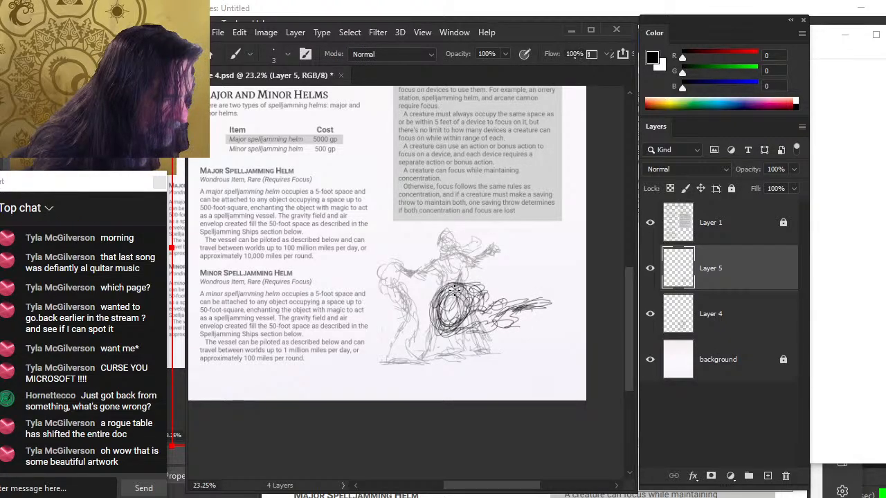
drag(434, 290, 457, 336)
drag(524, 317, 561, 309)
key(v)
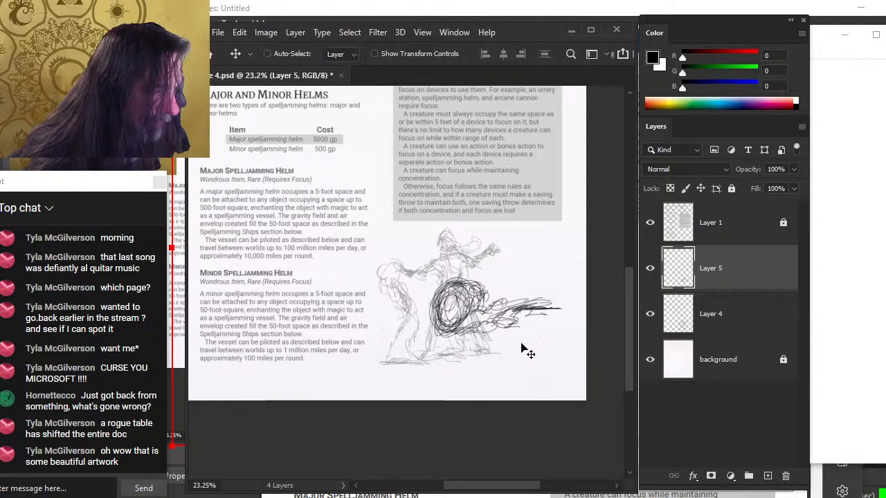
drag(524, 350, 529, 356)
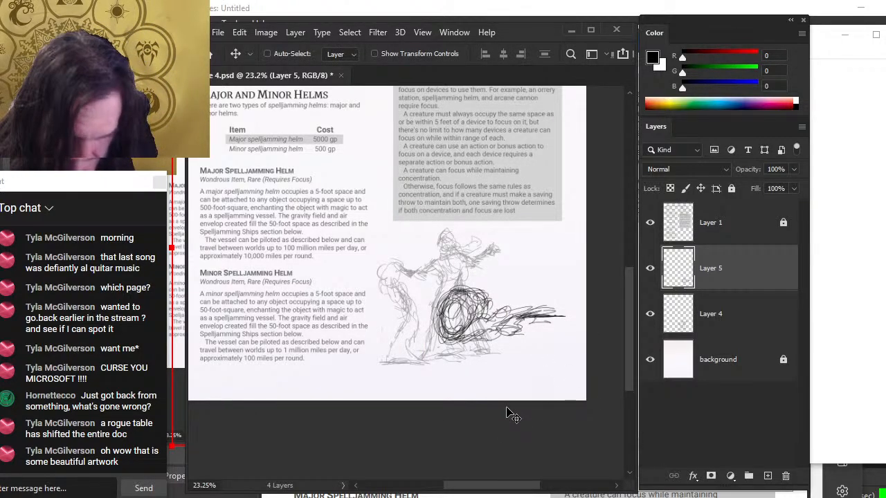
Add a short brush stroke beneath the swirl on Layer 5
key(z)
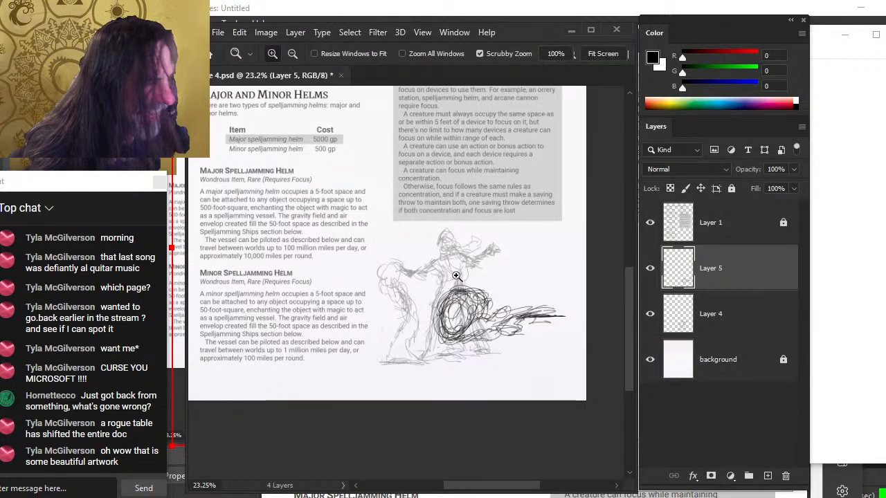
drag(470, 284, 484, 276)
drag(532, 322, 489, 314)
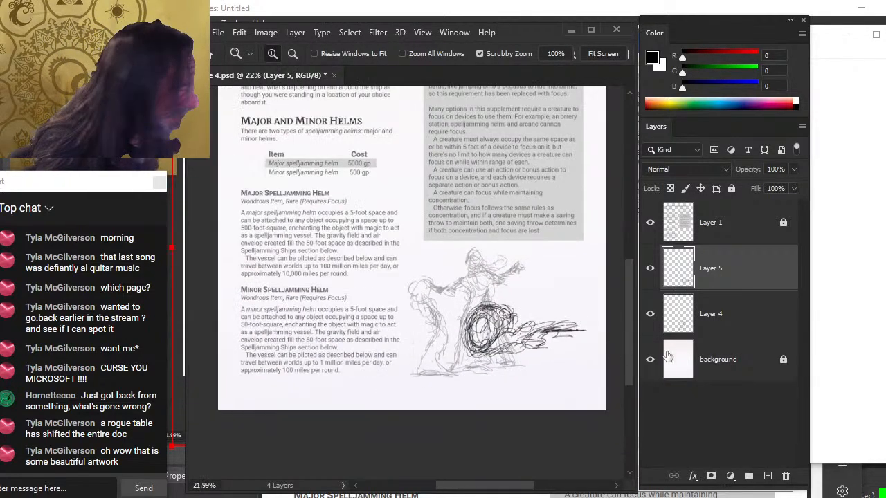
click(652, 269)
click(651, 269)
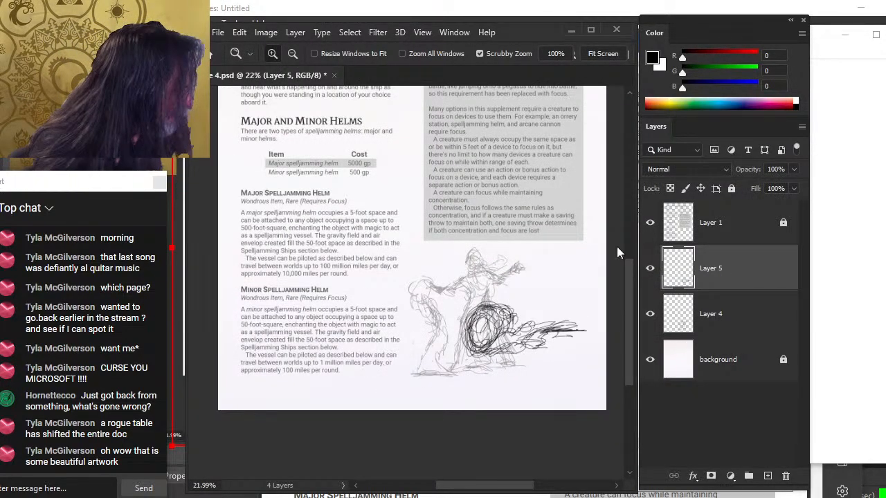
key(e)
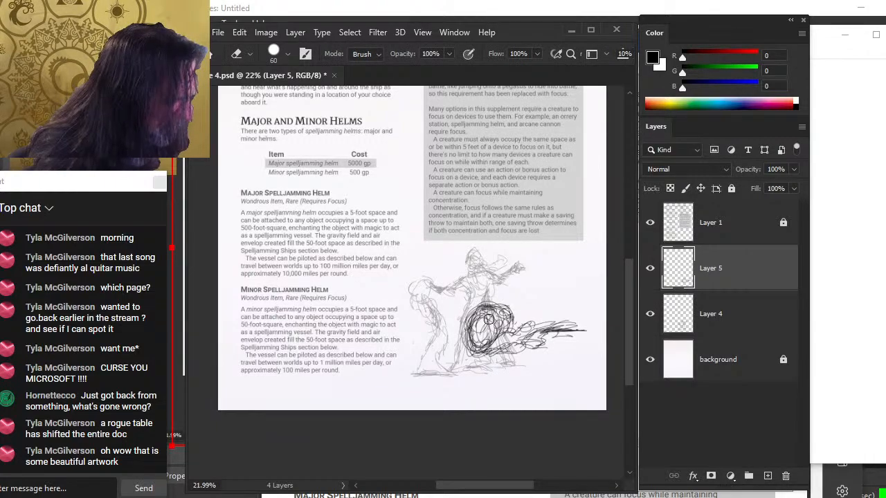
key(b)
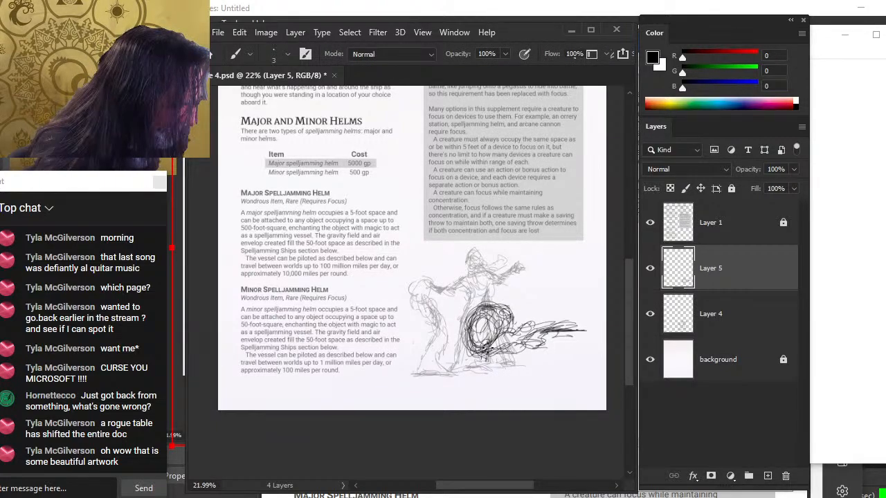
mouse_move(486, 353)
mouse_down()
mouse_move(464, 362)
mouse_move(505, 351)
mouse_up()
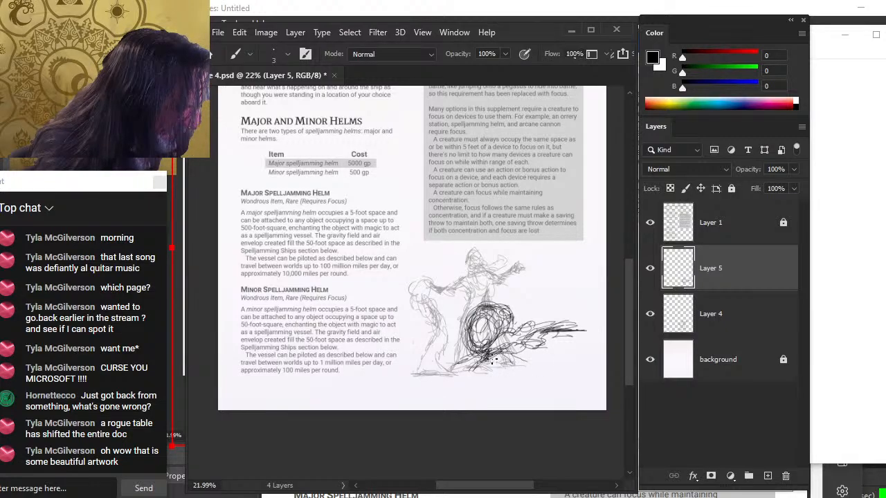
Nudge the swirl scribble on Layer 5 and hide Layer 4
key(v)
drag(557, 378, 565, 372)
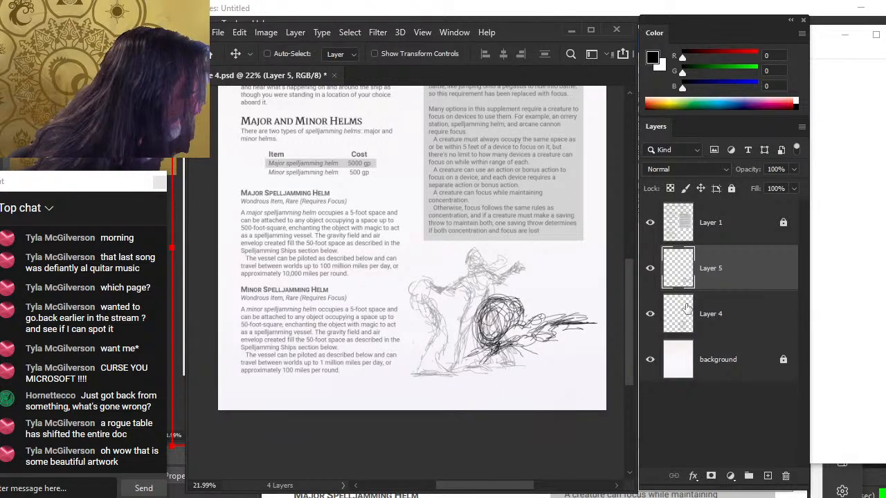
click(654, 324)
Erase part of the swirl's tail and add a curved stroke to the swirl on Layer 5
key(z)
drag(533, 338, 546, 354)
key(e)
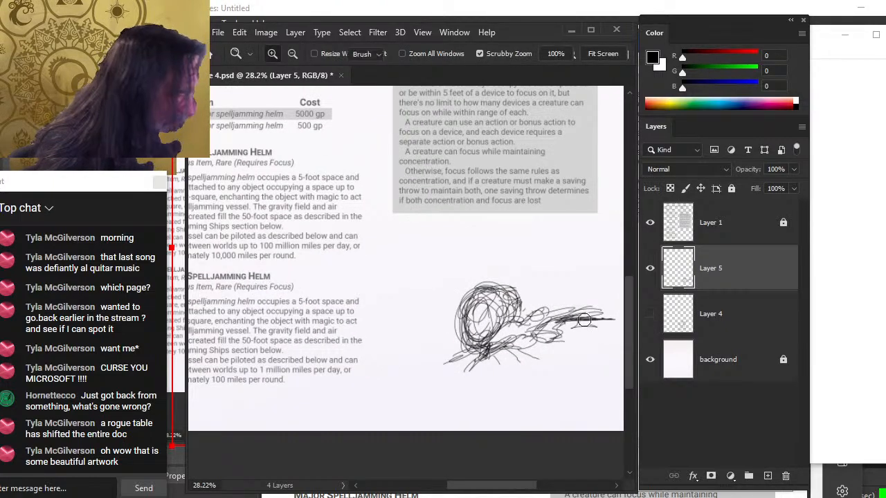
drag(593, 303, 564, 303)
key(b)
mouse_move(486, 293)
mouse_down()
mouse_move(456, 330)
mouse_move(467, 323)
mouse_up()
key(e)
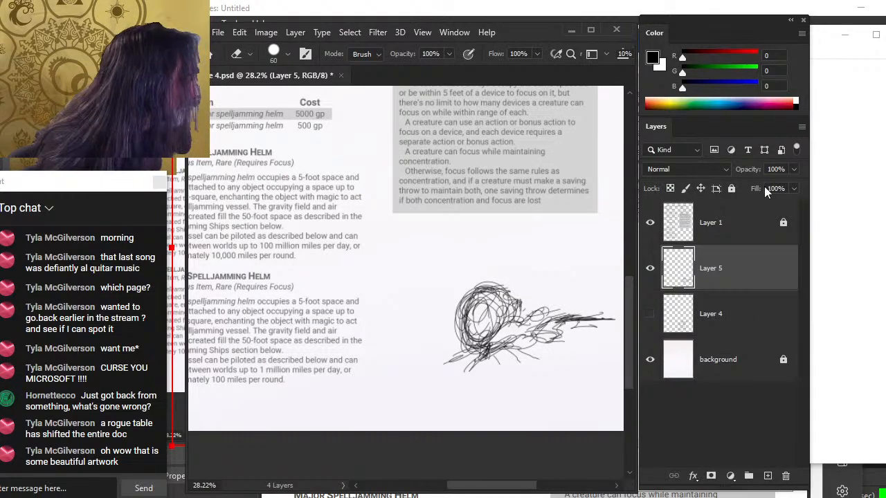
Lower Layer 5's opacity to 45% and add a new layer above it
click(794, 171)
drag(794, 186, 758, 187)
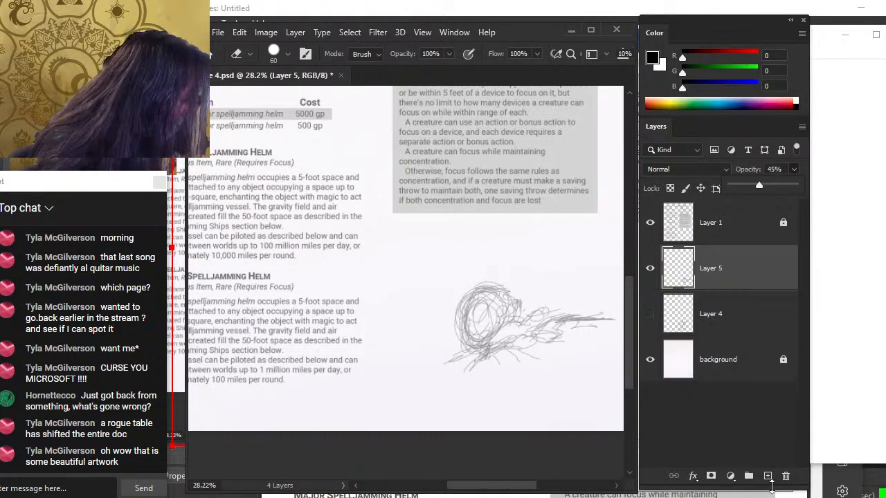
click(768, 479)
click(768, 476)
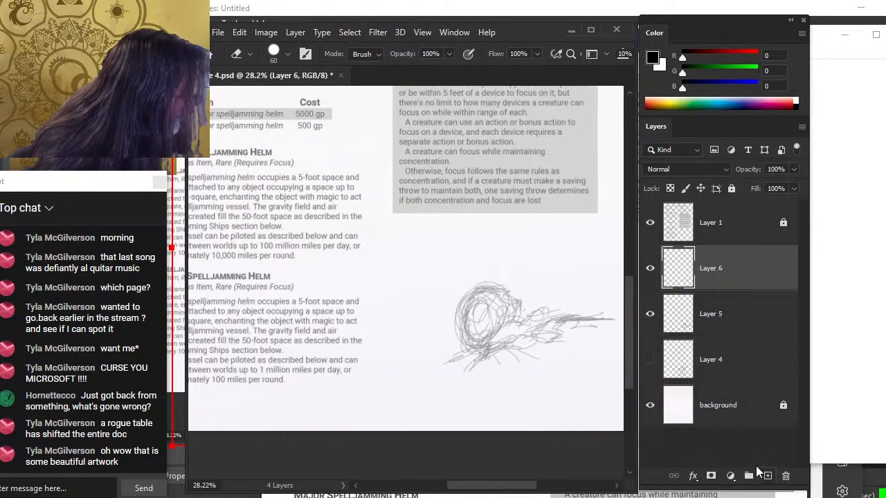
Ink clean swirl outlines and tail curves over the faded sketch on Layer 6
key(b)
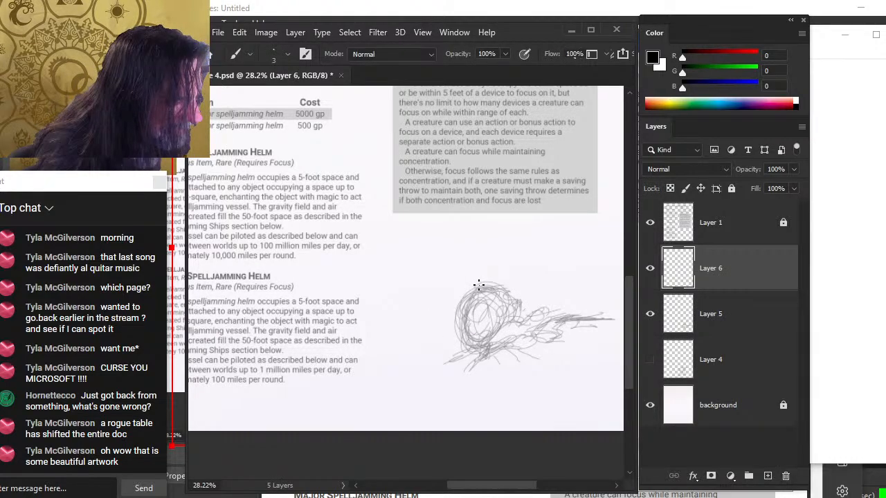
mouse_move(478, 285)
mouse_down()
mouse_move(459, 306)
mouse_move(466, 292)
mouse_move(488, 296)
mouse_move(481, 285)
mouse_move(471, 290)
mouse_move(464, 330)
mouse_move(460, 312)
mouse_move(474, 344)
mouse_move(466, 325)
mouse_move(461, 337)
mouse_move(510, 313)
mouse_up()
key(ctrl+z)
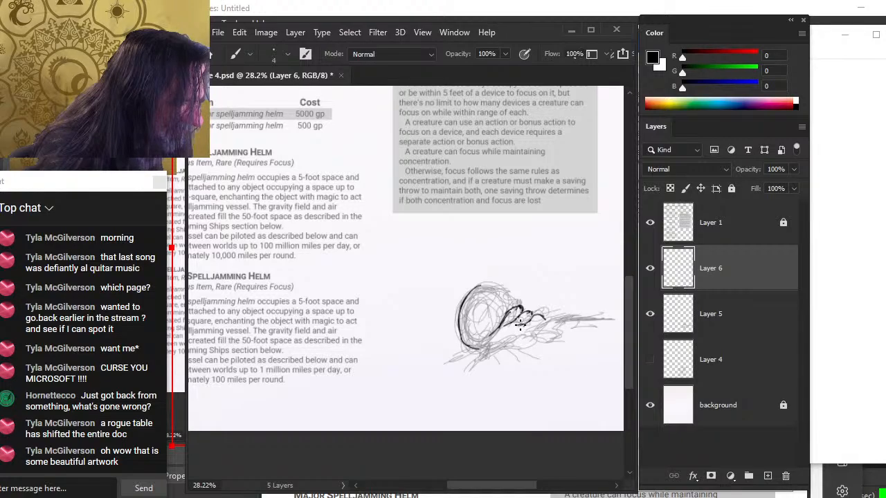
mouse_move(514, 329)
mouse_down()
mouse_move(487, 337)
mouse_move(475, 318)
mouse_move(472, 328)
mouse_move(470, 317)
mouse_move(488, 322)
mouse_move(472, 292)
mouse_move(499, 293)
mouse_move(494, 284)
mouse_move(485, 284)
mouse_move(505, 298)
mouse_move(484, 282)
mouse_move(507, 294)
mouse_move(490, 299)
mouse_move(507, 301)
mouse_move(473, 285)
mouse_move(501, 288)
mouse_move(459, 309)
mouse_move(479, 286)
mouse_move(469, 312)
mouse_move(476, 300)
mouse_move(492, 313)
mouse_move(487, 303)
mouse_move(483, 320)
mouse_move(493, 314)
mouse_move(472, 302)
mouse_move(466, 318)
mouse_move(480, 333)
mouse_move(491, 327)
mouse_move(477, 357)
mouse_move(470, 353)
mouse_move(522, 355)
mouse_move(538, 335)
mouse_move(513, 341)
mouse_move(568, 318)
mouse_up()
key(e)
key(b)
key(e)
key(b)
drag(532, 344, 594, 315)
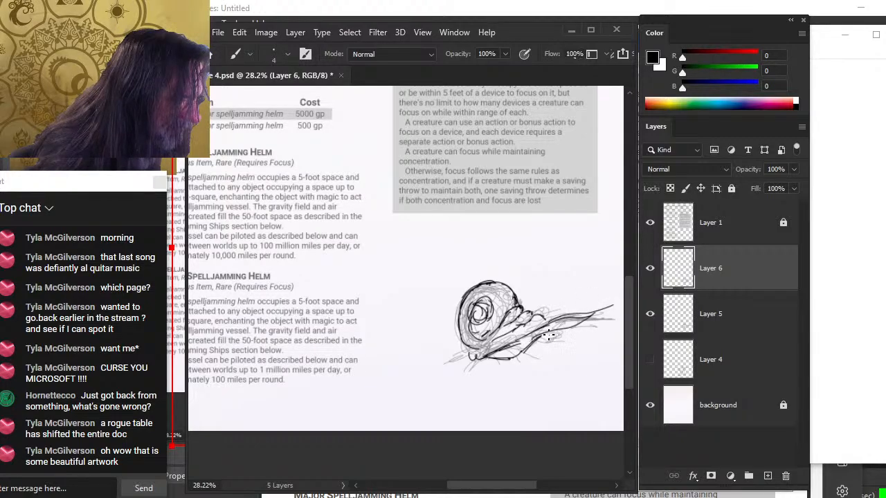
mouse_move(549, 336)
mouse_down()
mouse_move(585, 325)
mouse_move(508, 339)
mouse_up()
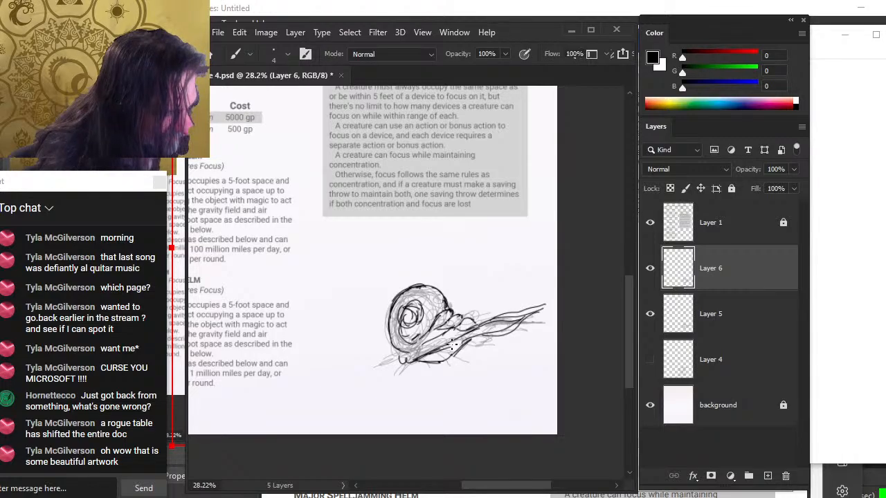
Draw sweeping tail lines from the swirl's lower left and nudge the inked lines
drag(430, 348, 390, 378)
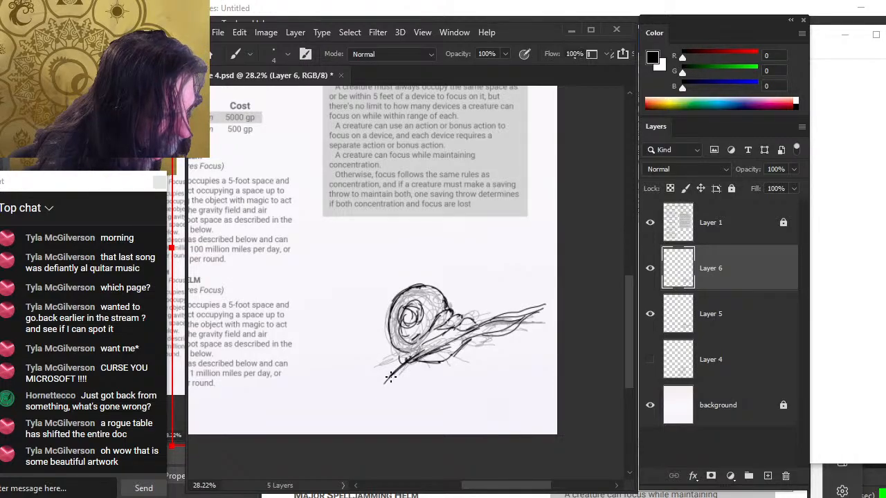
mouse_move(430, 356)
mouse_down()
mouse_move(441, 344)
mouse_move(408, 382)
mouse_up()
mouse_move(460, 346)
mouse_down()
mouse_move(481, 358)
mouse_move(456, 365)
mouse_move(473, 364)
mouse_move(509, 330)
mouse_up()
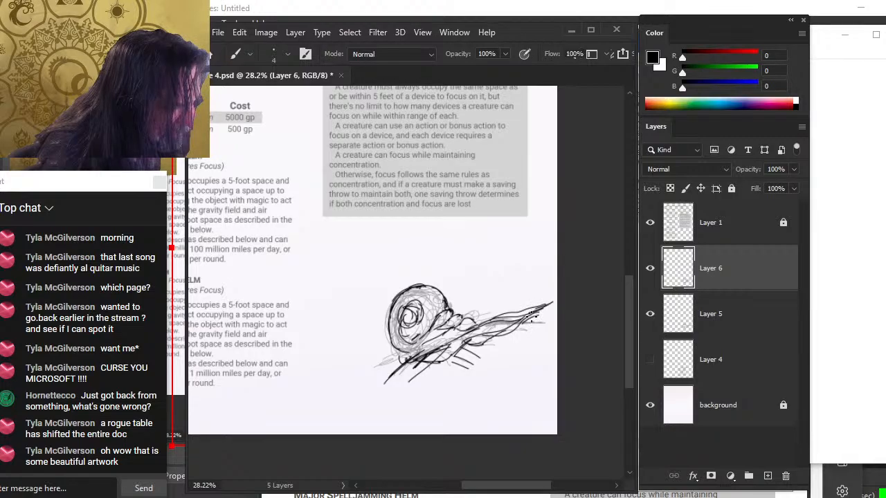
key(v)
drag(492, 337, 499, 350)
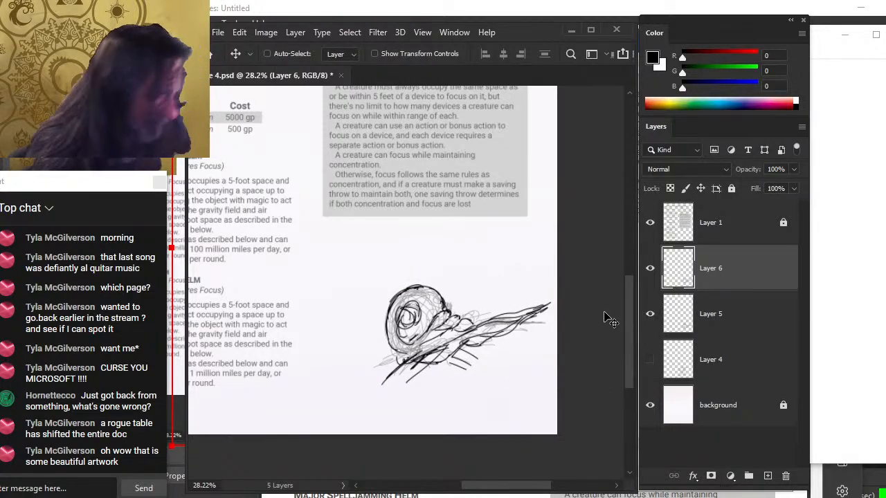
Erase stray lines inside the swirl, reducing the eraser to 25 px
key(b)
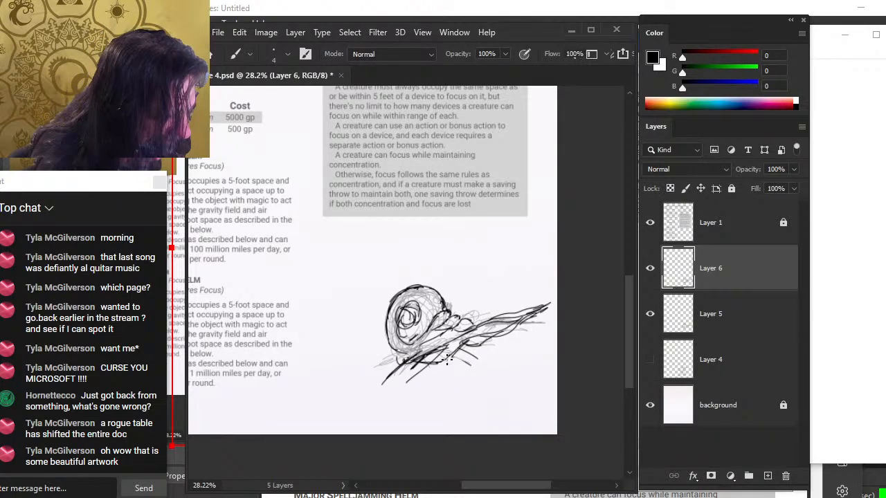
key(e)
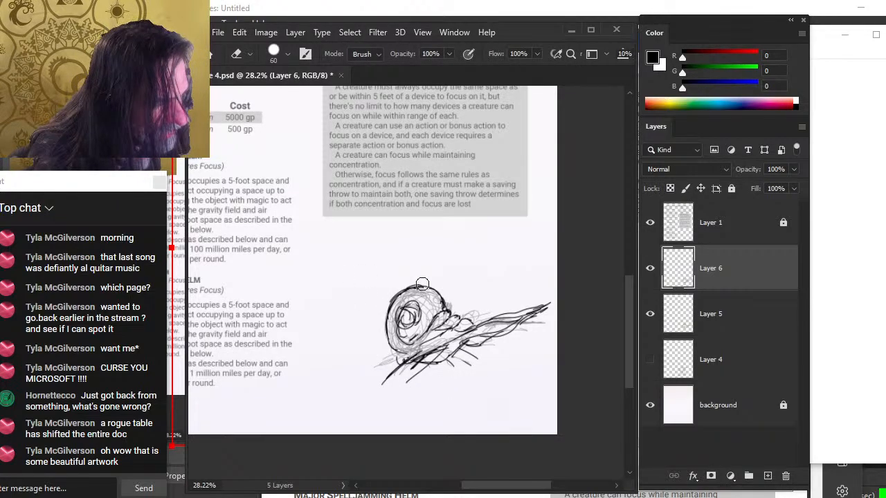
mouse_move(422, 285)
mouse_down()
mouse_move(392, 318)
mouse_move(429, 304)
mouse_move(431, 312)
mouse_move(413, 298)
mouse_move(415, 317)
mouse_move(417, 296)
mouse_move(414, 328)
mouse_up()
key(b)
key(e)
key(bracketleft)
key(bracketleft)
key(bracketleft)
mouse_move(426, 297)
mouse_down()
mouse_move(425, 315)
mouse_move(432, 292)
mouse_move(448, 310)
mouse_move(424, 333)
mouse_up()
Add inner and outer curve strokes to the inked swirl on Layer 6
key(b)
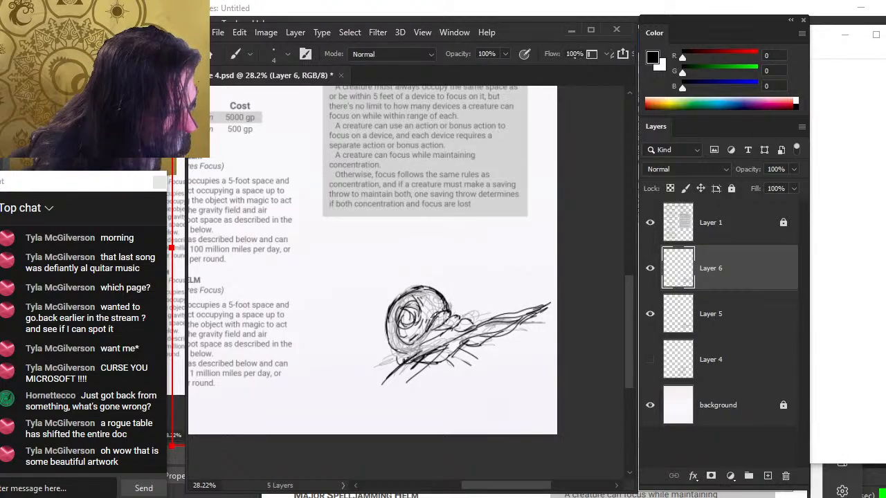
key(e)
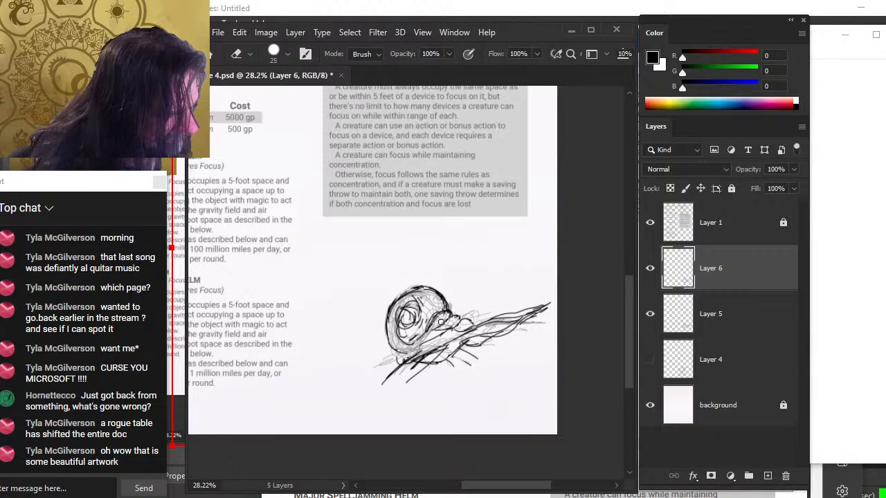
key(b)
mouse_move(440, 322)
mouse_down()
mouse_move(465, 325)
mouse_move(413, 342)
mouse_up()
key(e)
key(b)
key(e)
key(b)
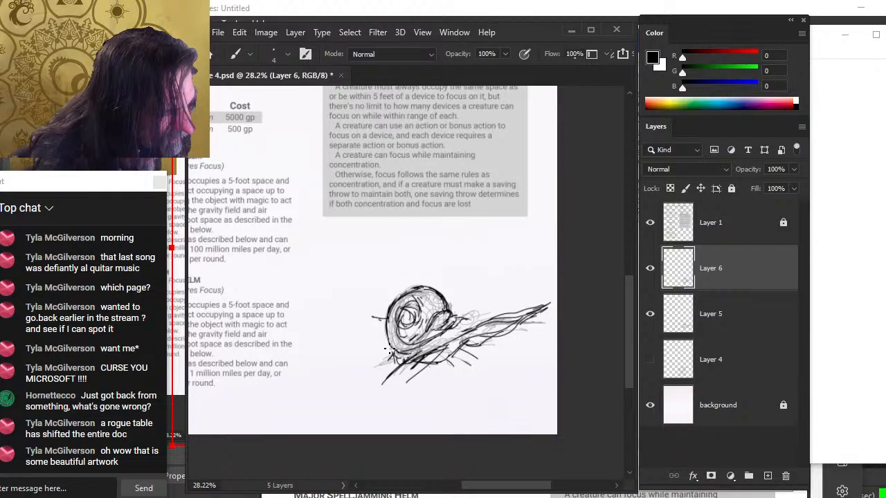
drag(374, 318, 379, 328)
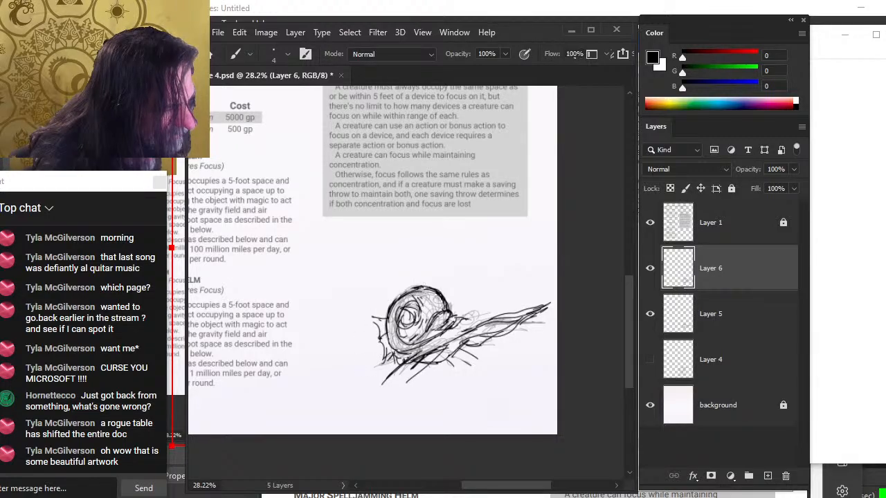
Erase across the swirl's tail and redraw a long tail stroke
key(e)
mouse_move(444, 296)
mouse_down()
mouse_move(452, 312)
mouse_move(427, 289)
mouse_move(451, 299)
mouse_move(438, 341)
mouse_move(480, 318)
mouse_up()
key(b)
key(e)
key(b)
drag(428, 344, 525, 300)
key(e)
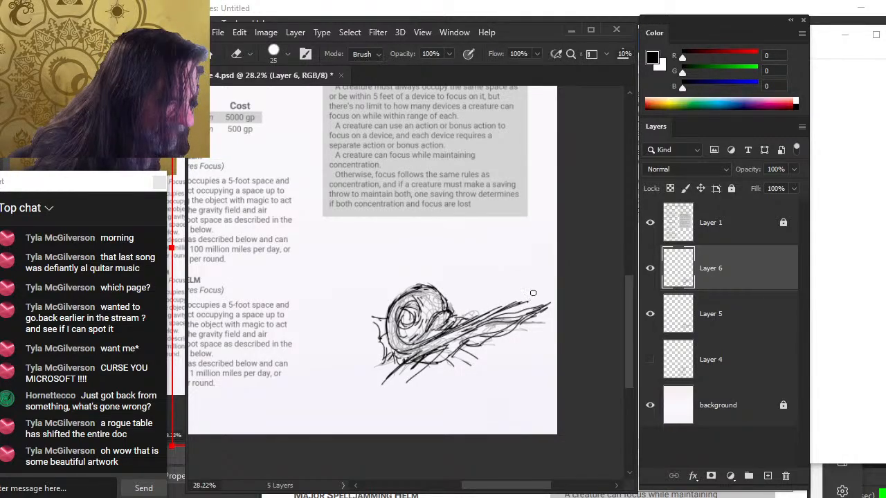
Lasso-select the tip of the swirl's tail, then deselect it
key(l)
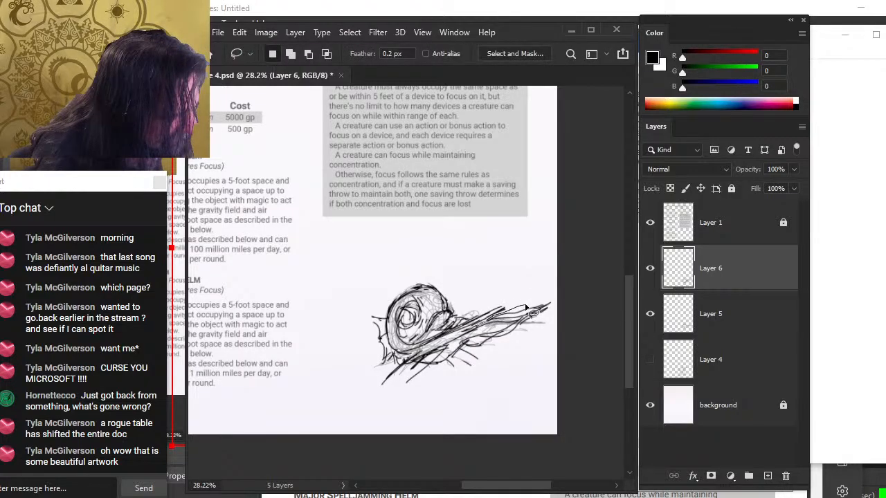
mouse_move(526, 306)
mouse_down()
mouse_move(509, 351)
mouse_move(524, 328)
mouse_up()
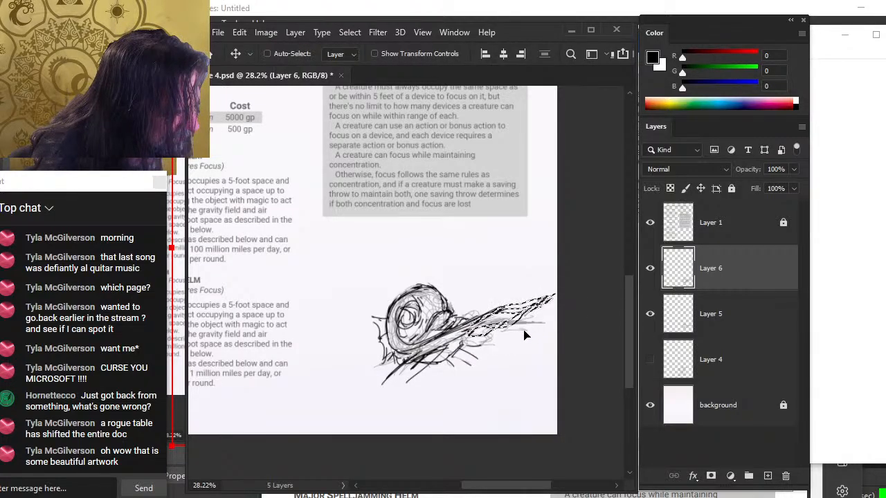
key(ctrl+d)
Refine the swirl's inner lines on Layer 6 with alternating brush and eraser strokes
key(b)
mouse_move(455, 348)
mouse_down()
mouse_move(496, 333)
mouse_move(459, 346)
mouse_up()
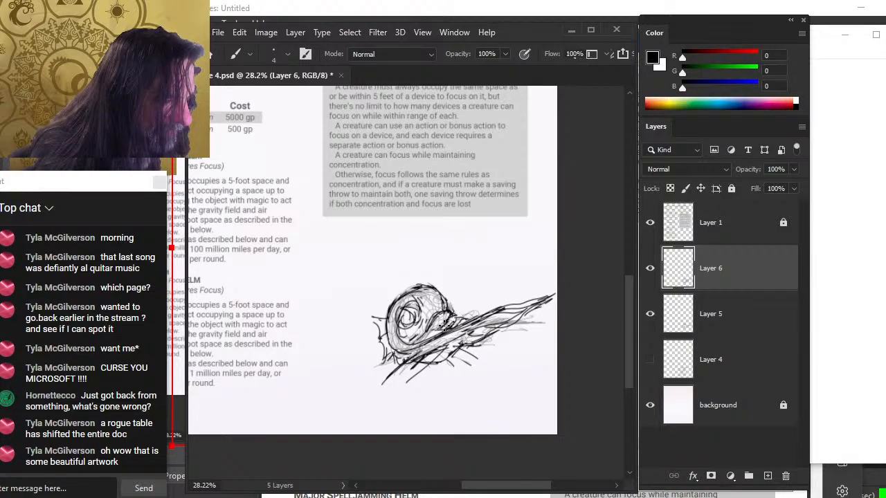
key(e)
mouse_move(434, 314)
mouse_down()
mouse_move(427, 323)
mouse_move(443, 317)
mouse_move(422, 336)
mouse_up()
key(b)
mouse_move(446, 312)
mouse_down()
mouse_move(428, 324)
mouse_move(453, 315)
mouse_move(403, 284)
mouse_move(436, 286)
mouse_move(444, 304)
mouse_move(415, 304)
mouse_move(409, 293)
mouse_move(426, 333)
mouse_up()
key(e)
key(b)
key(e)
key(b)
key(e)
key(b)
drag(402, 304, 407, 350)
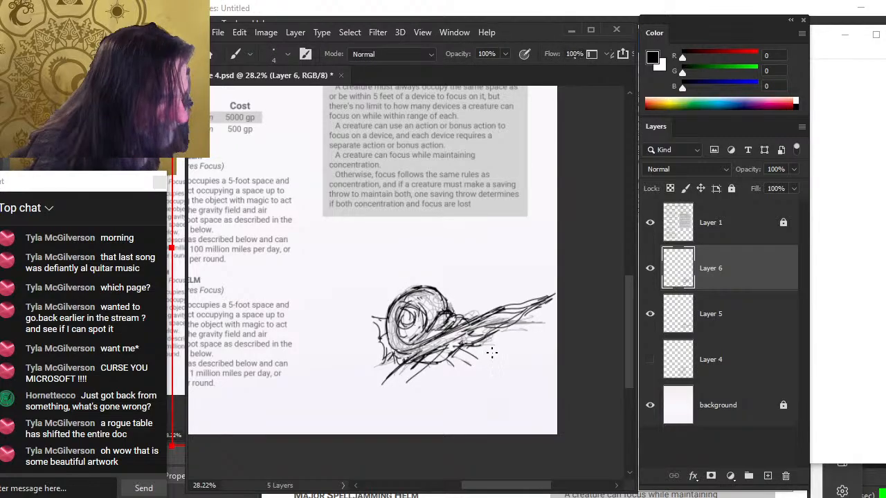
Nudge the inked swirl on Layer 6 slightly down and right with the Move tool
key(v)
drag(511, 346, 514, 352)
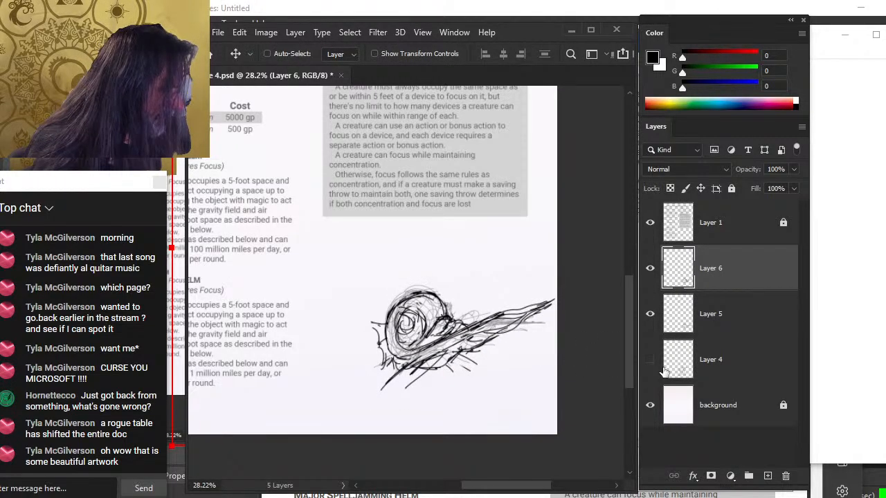
Show Layer 4 and free-transform its figure sketch, scaling it up to about 109% and repositioning it
click(650, 360)
click(684, 346)
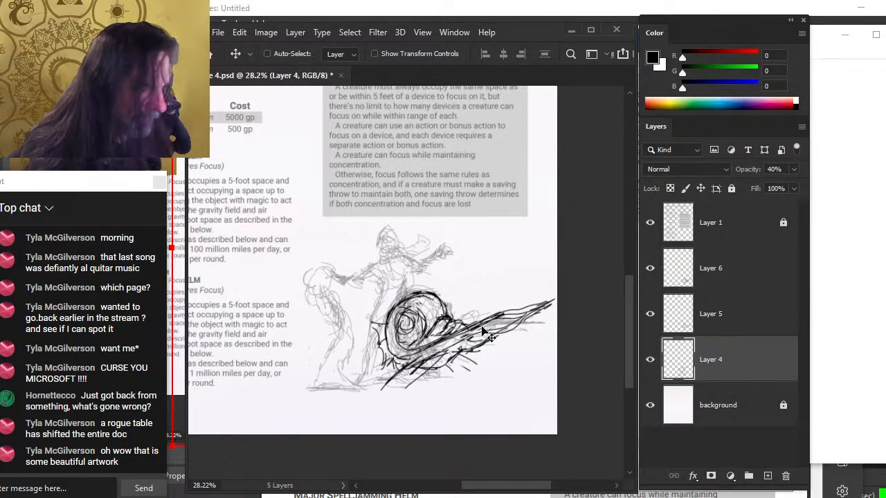
drag(535, 334, 534, 322)
key(l)
right_click(451, 302)
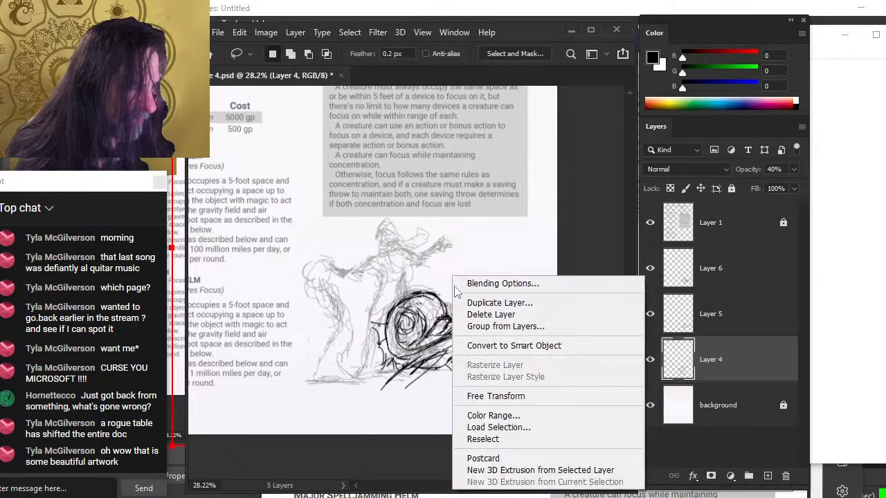
click(546, 397)
drag(452, 384, 466, 401)
drag(438, 336, 429, 339)
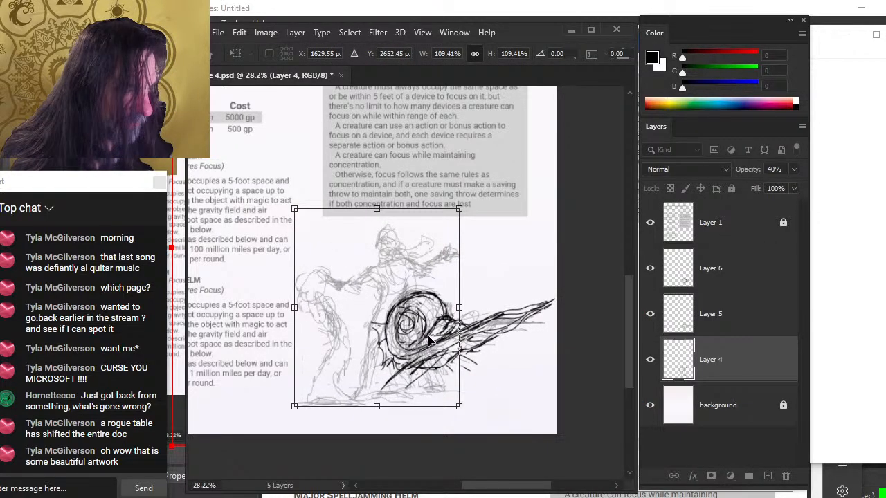
key(Return)
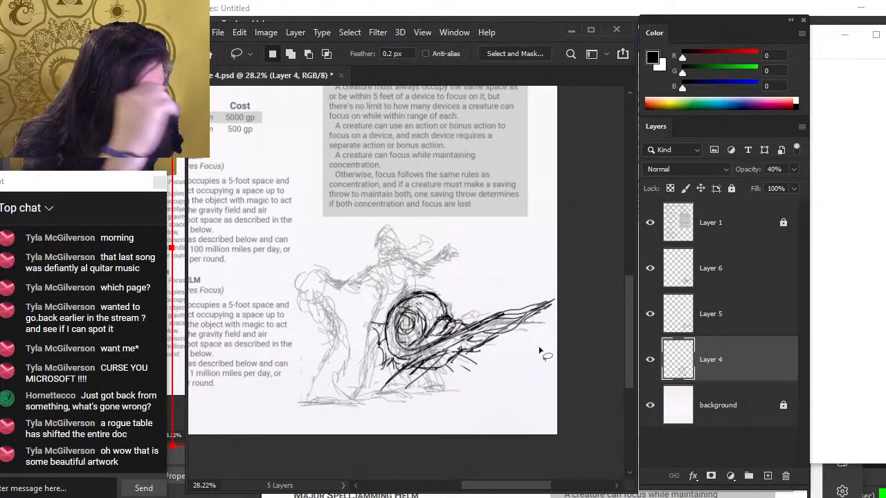
Select Layer 6 and hide Layer 5
click(717, 282)
click(650, 270)
click(649, 270)
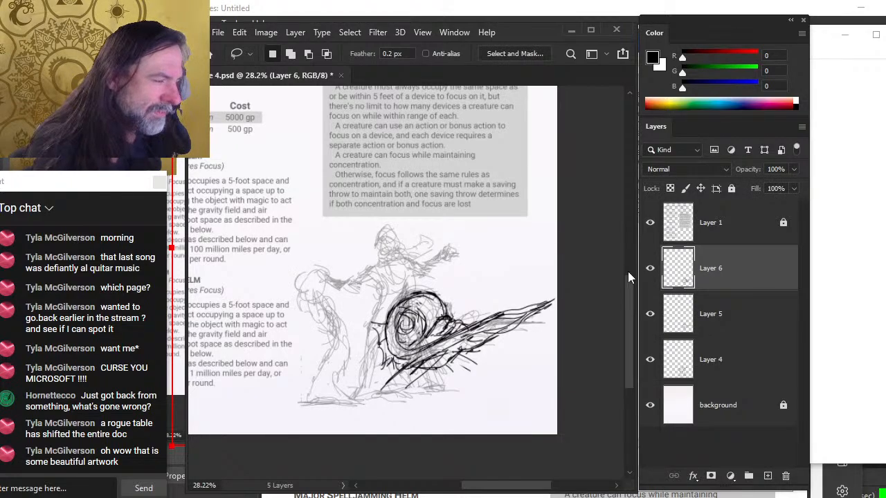
click(650, 313)
Free-transform the swirl on Layer 6, skewing its right side down and scaling it to about 90%
right_click(488, 283)
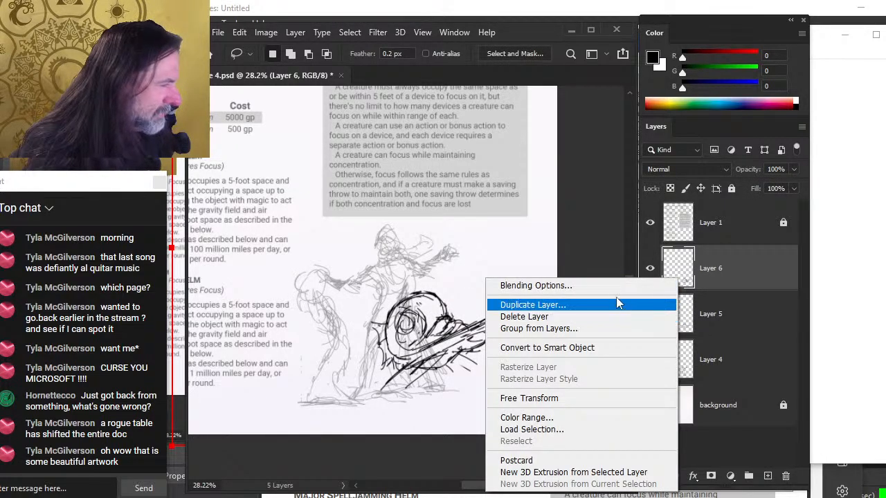
click(578, 399)
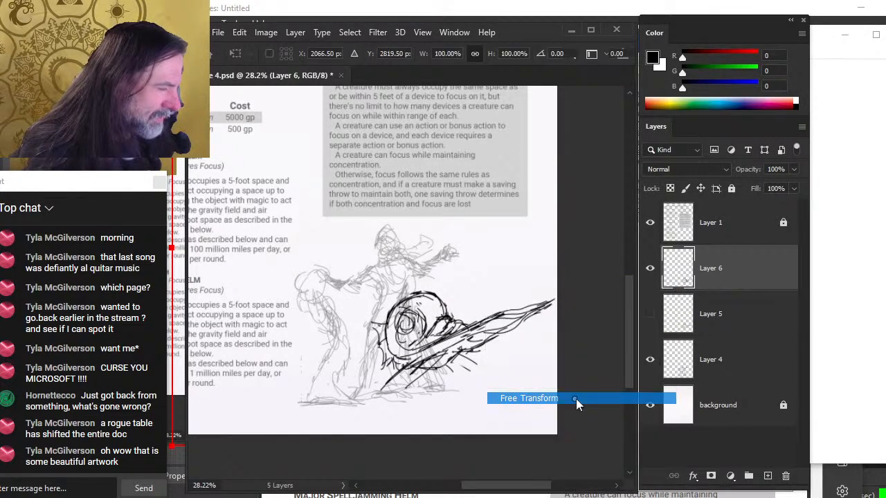
right_click(518, 252)
click(546, 302)
drag(553, 339, 554, 347)
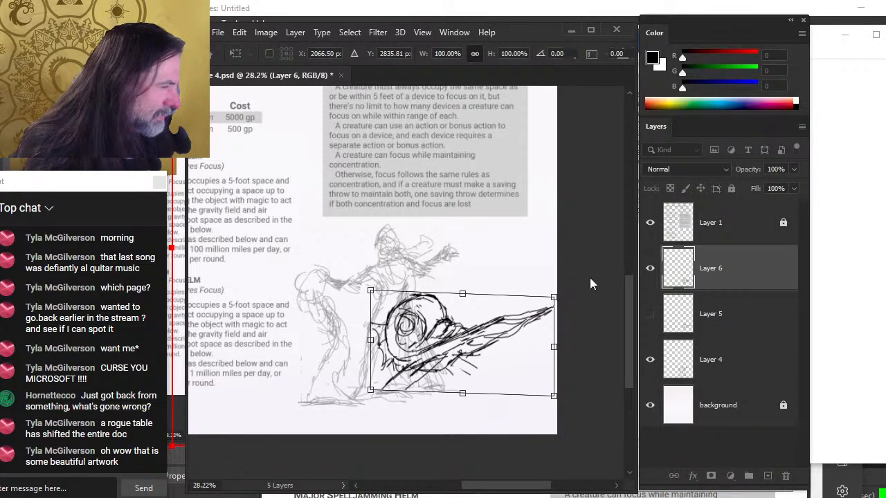
right_click(521, 343)
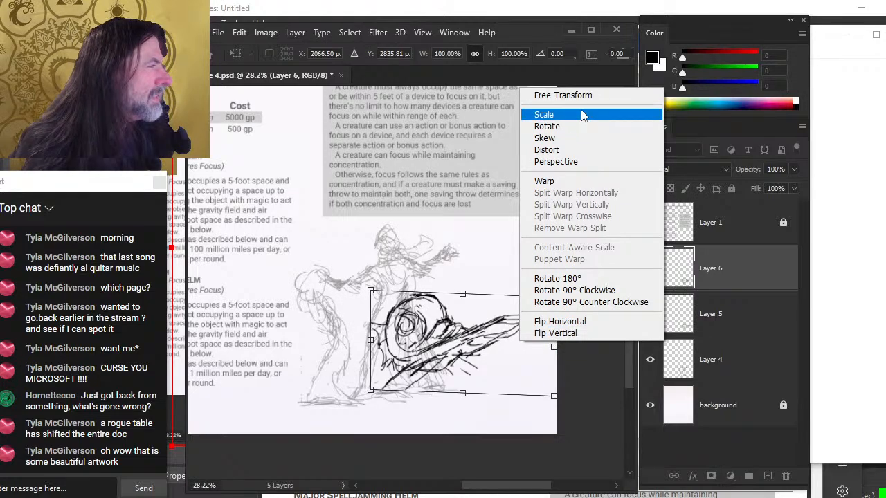
click(563, 98)
drag(553, 298, 536, 302)
drag(495, 331, 494, 320)
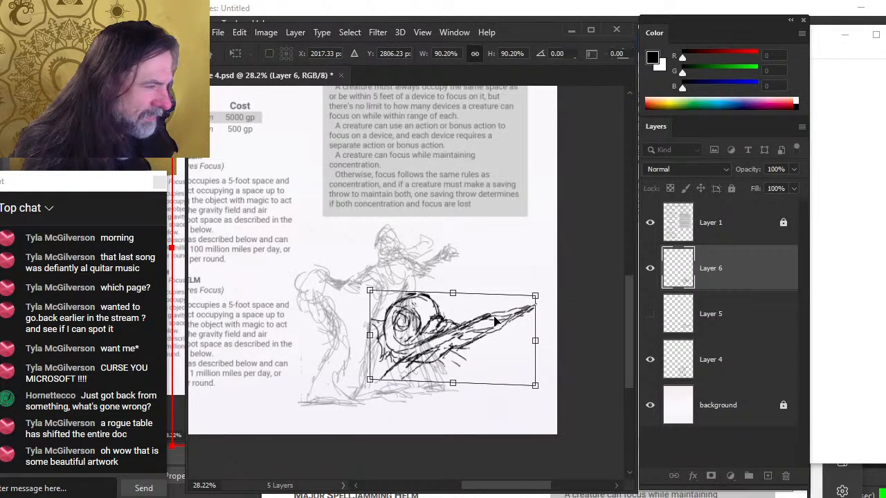
key(Return)
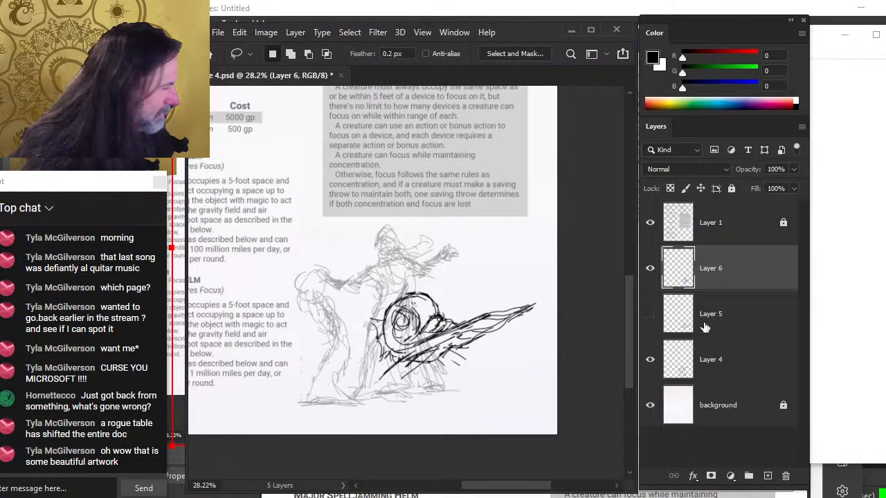
Select Layer 4 and add a new empty layer above it
click(649, 360)
click(649, 360)
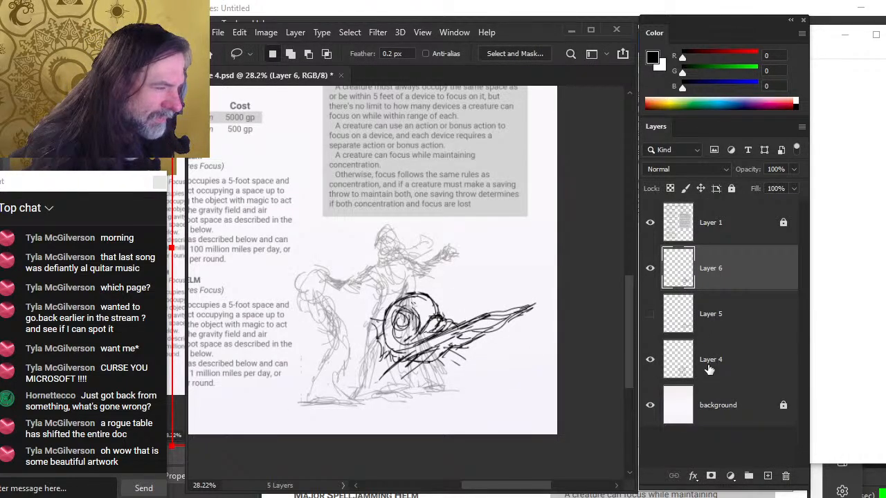
click(699, 368)
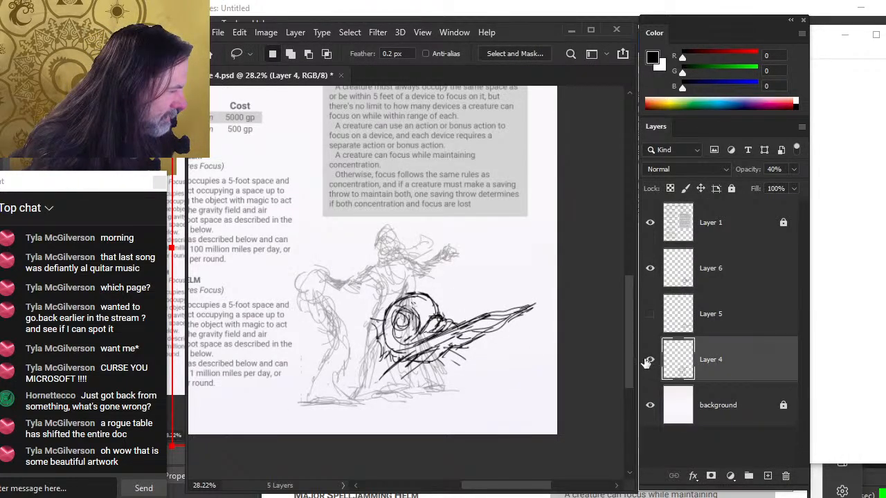
click(767, 476)
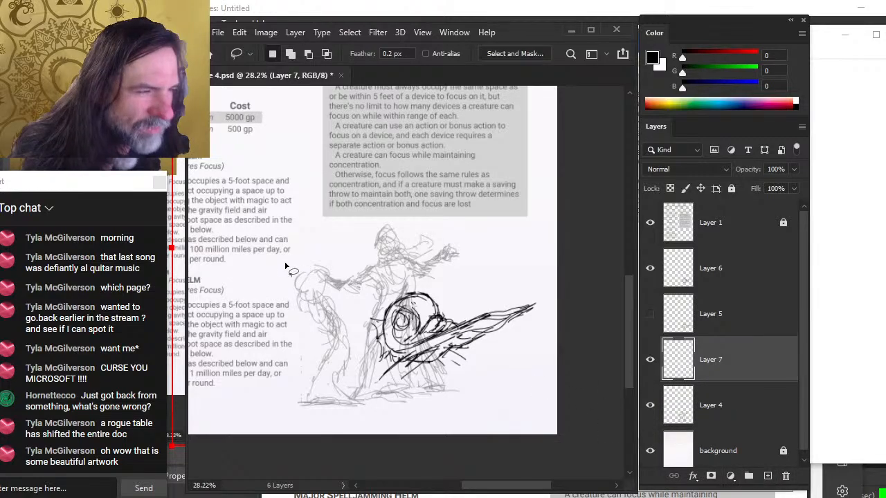
Ink the left figure's head, body and ground line on the new layer with the brush
key(b)
mouse_move(304, 265)
mouse_down()
mouse_move(321, 292)
mouse_move(303, 267)
mouse_move(314, 289)
mouse_up()
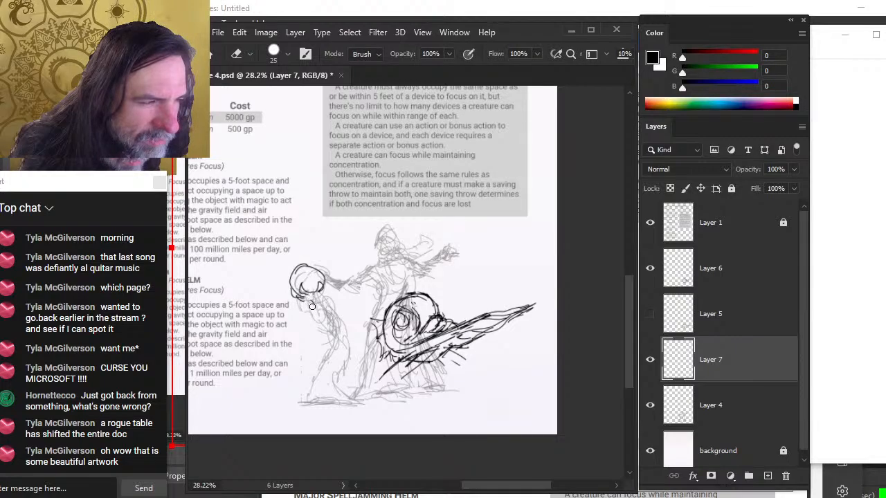
key(b)
mouse_move(302, 302)
mouse_down()
mouse_move(325, 313)
mouse_move(328, 330)
mouse_up()
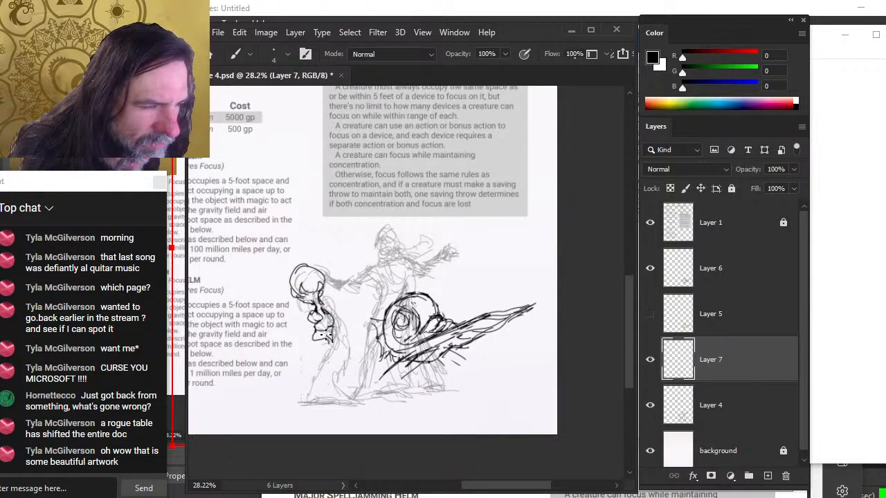
drag(325, 336, 318, 354)
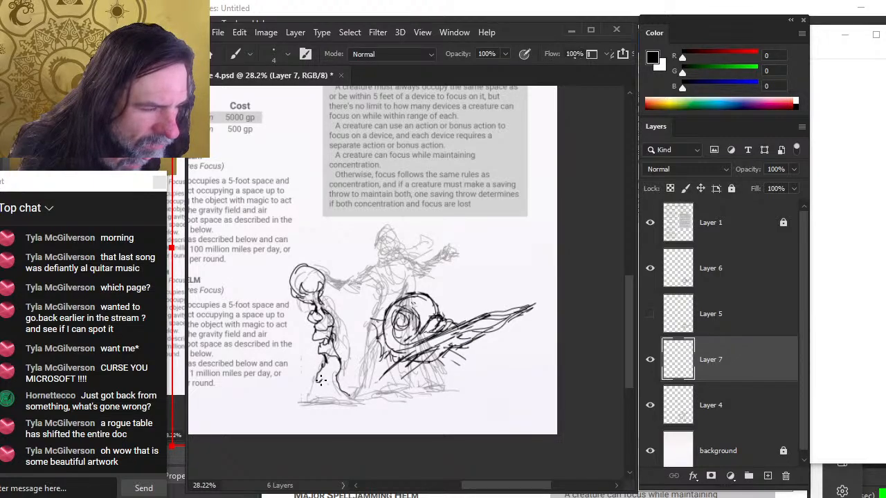
drag(294, 402, 349, 401)
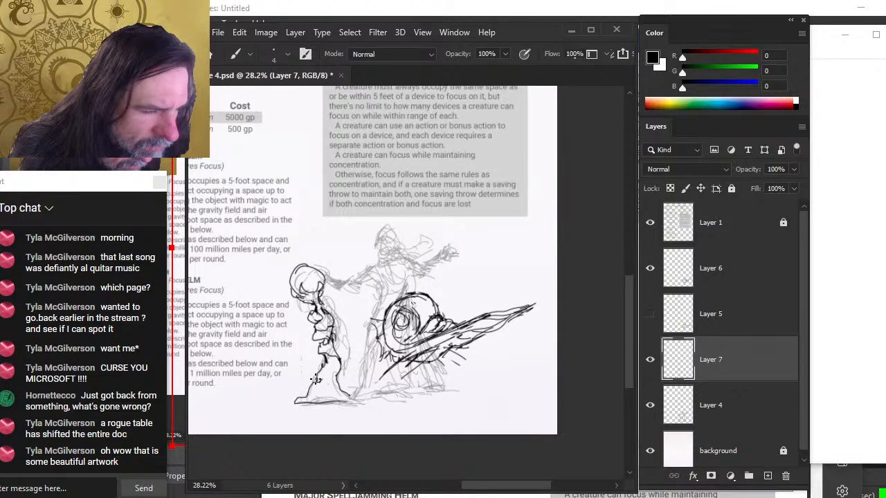
Refine the left figure's face, body and ground line with alternating eraser and brush strokes
key(e)
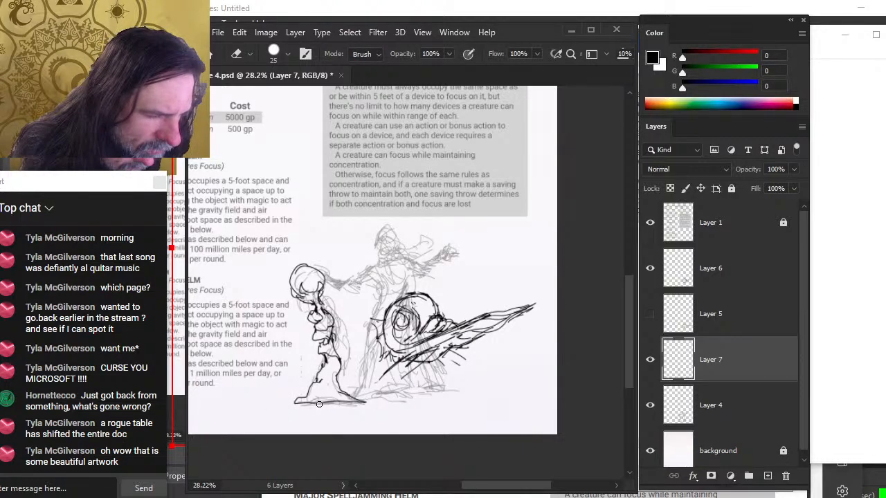
mouse_move(349, 403)
mouse_down()
mouse_move(327, 402)
mouse_move(357, 406)
mouse_up()
key(b)
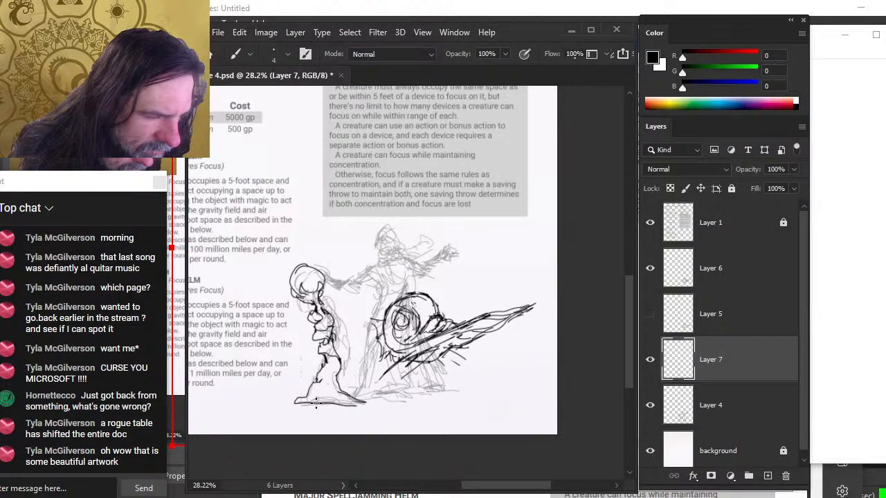
key(e)
mouse_move(295, 401)
mouse_down()
mouse_move(342, 402)
mouse_move(284, 404)
mouse_up()
key(b)
key(e)
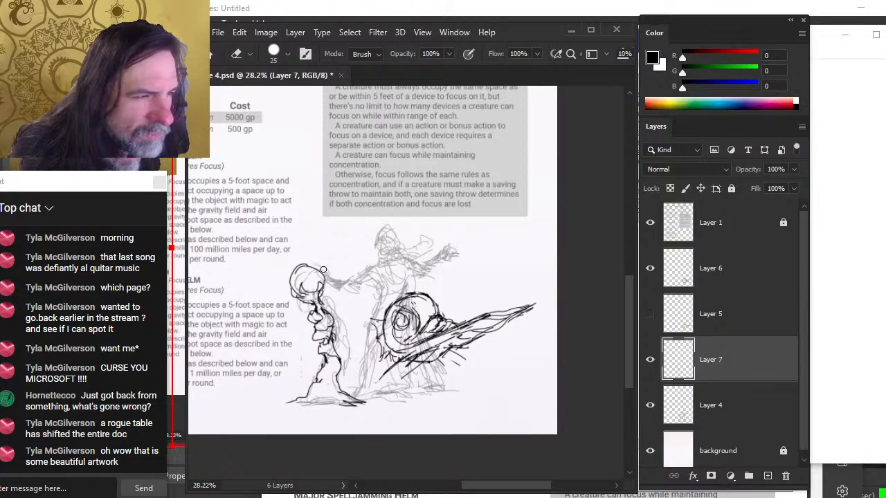
key(b)
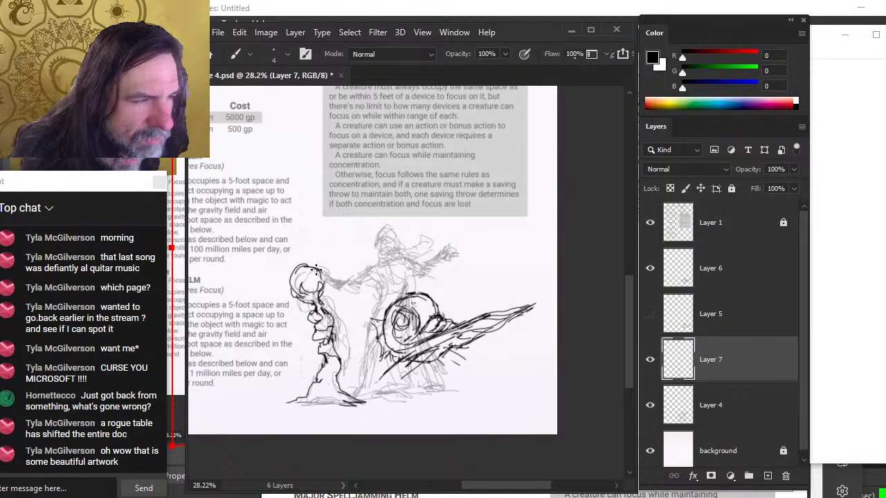
key(e)
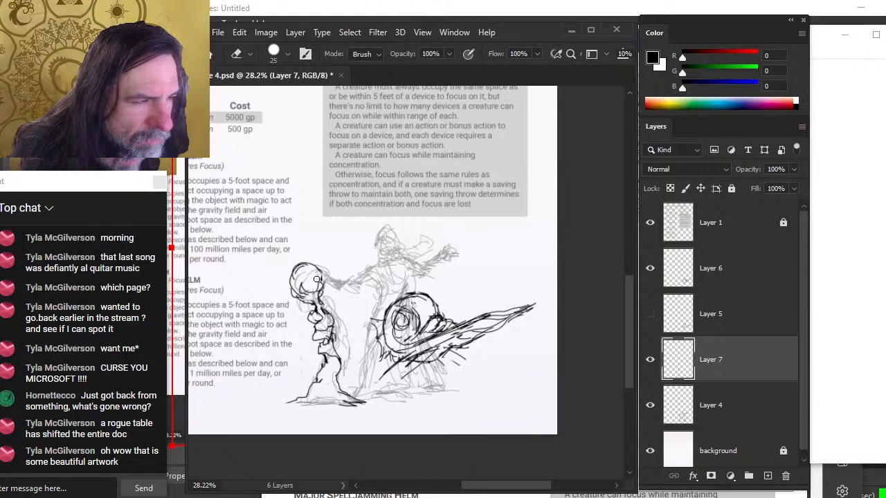
key(b)
key(e)
key(b)
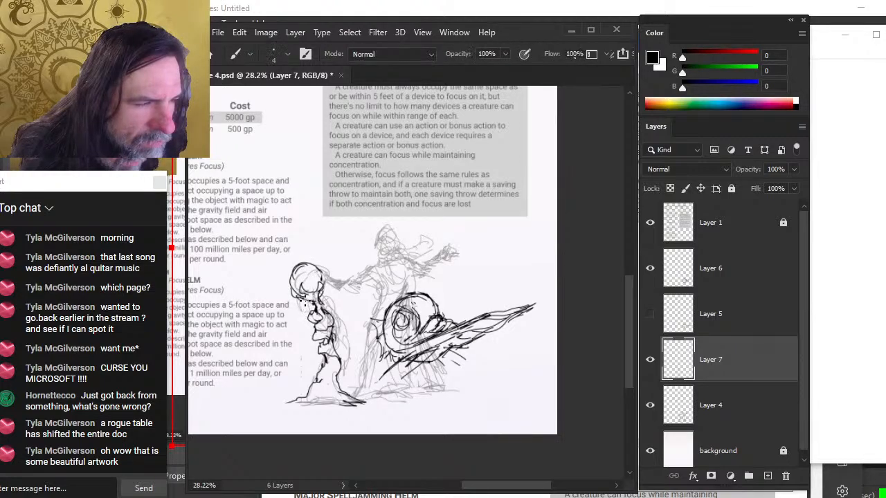
mouse_move(303, 301)
mouse_down()
mouse_move(310, 297)
mouse_move(313, 310)
mouse_up()
key(e)
key(b)
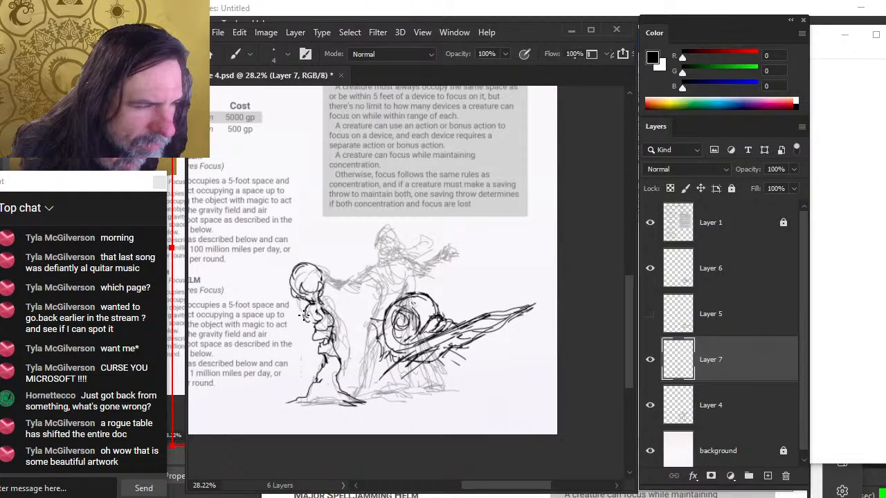
key(e)
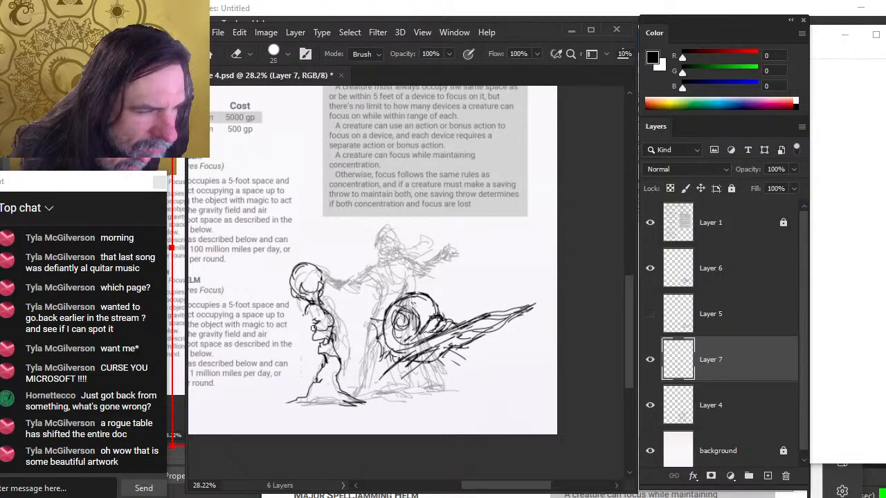
key(b)
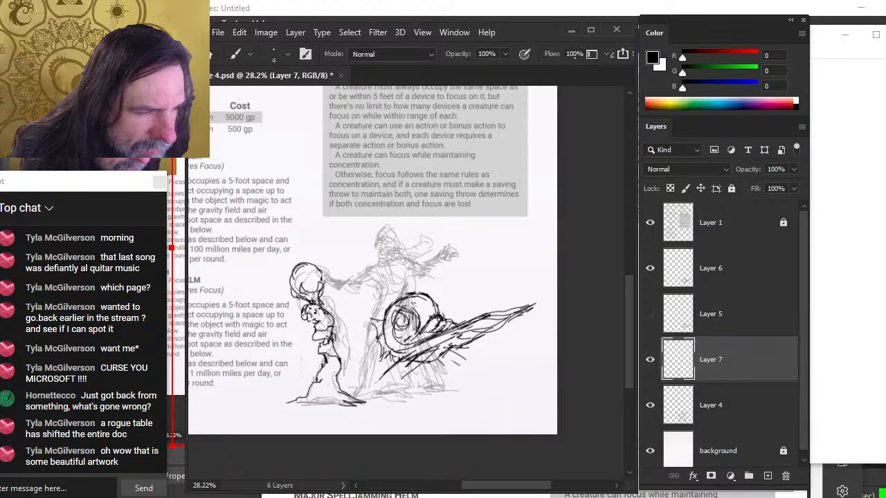
key(e)
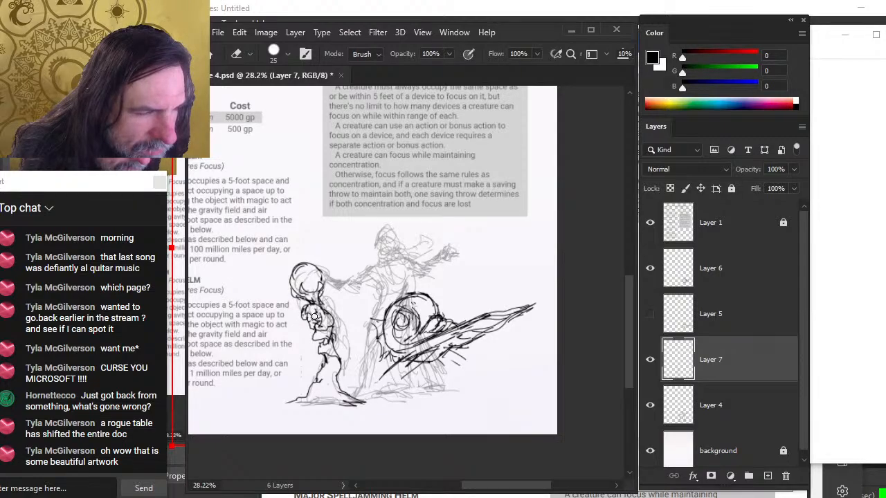
key(b)
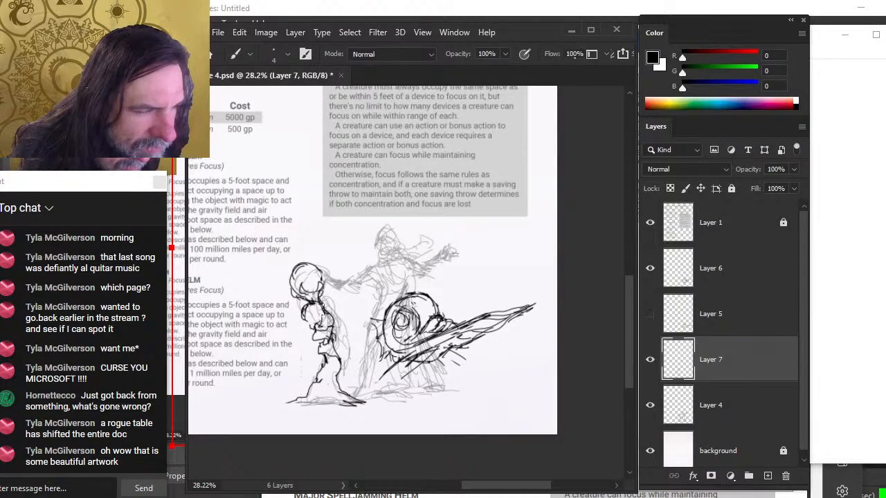
key(e)
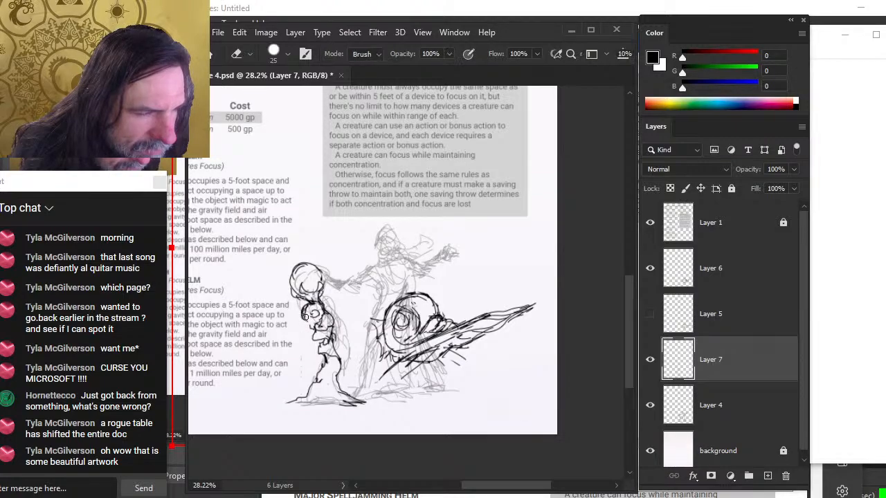
key(b)
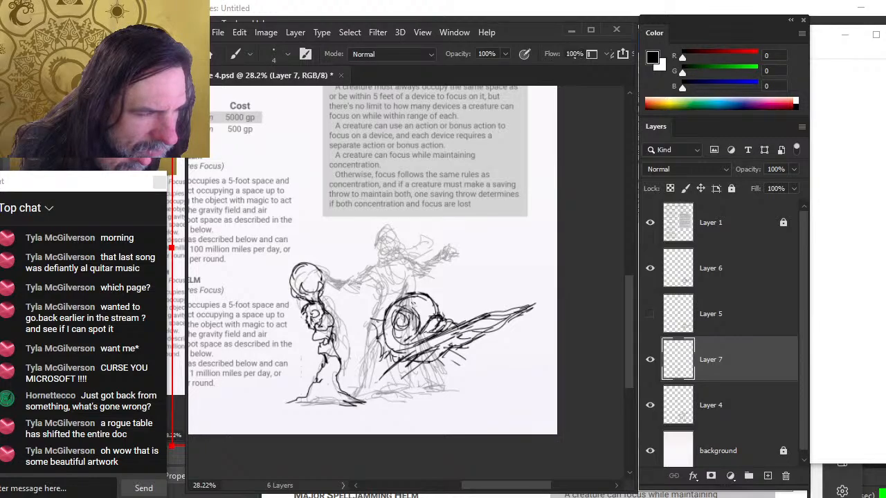
mouse_move(303, 307)
mouse_down()
mouse_move(309, 325)
mouse_move(334, 319)
mouse_up()
key(e)
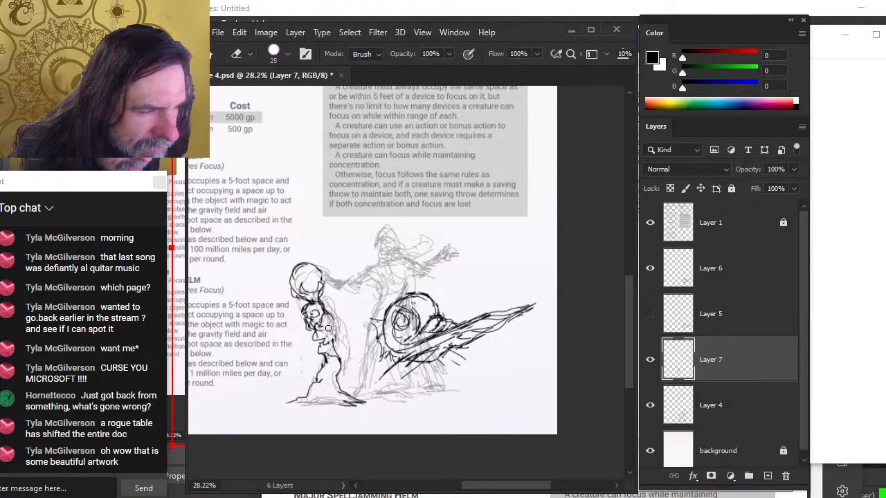
key(b)
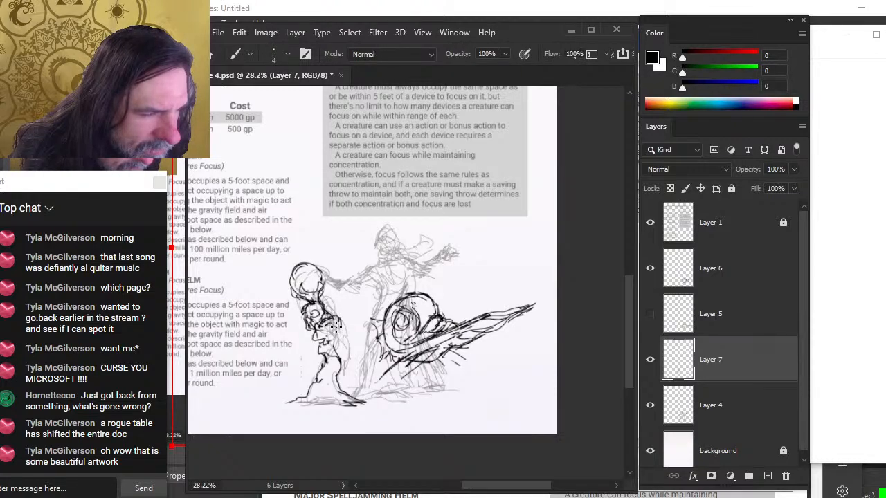
drag(323, 334, 330, 341)
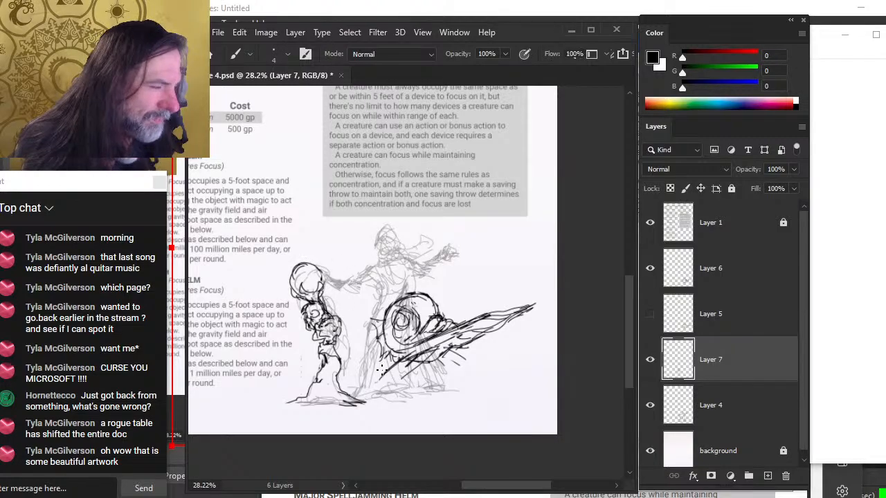
Add more brush and eraser strokes to the left figure's legs and face on Layer 7
mouse_move(318, 382)
mouse_down()
mouse_move(300, 404)
mouse_move(338, 395)
mouse_move(355, 405)
mouse_up()
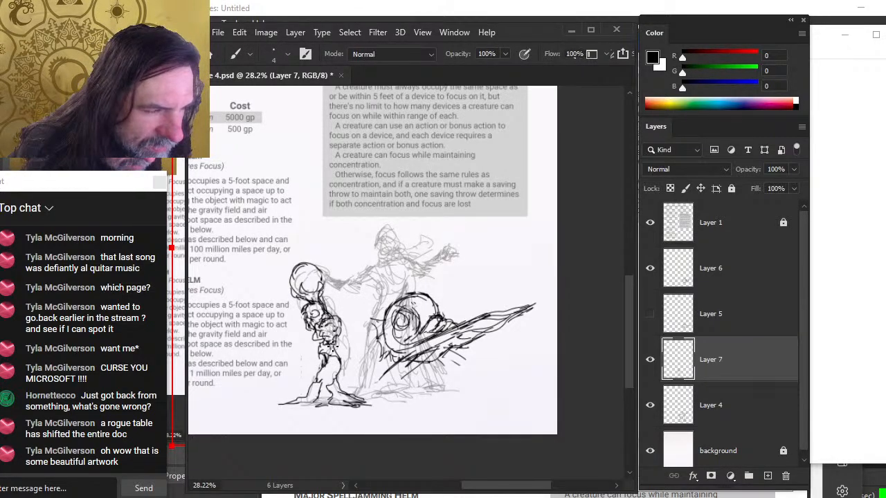
drag(334, 331, 321, 341)
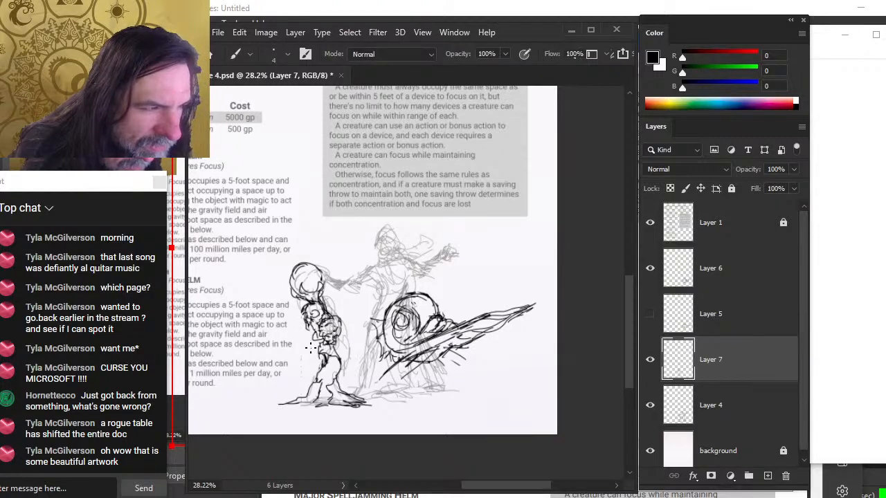
key(e)
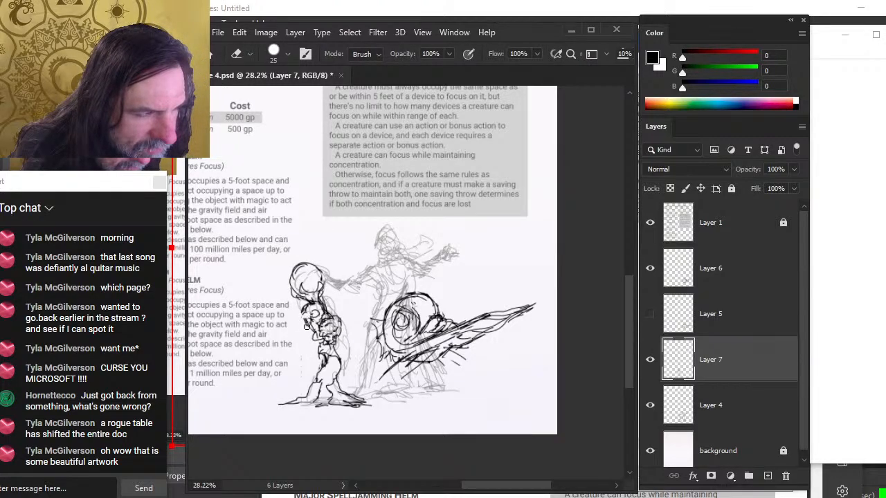
key(b)
drag(305, 311, 309, 326)
key(e)
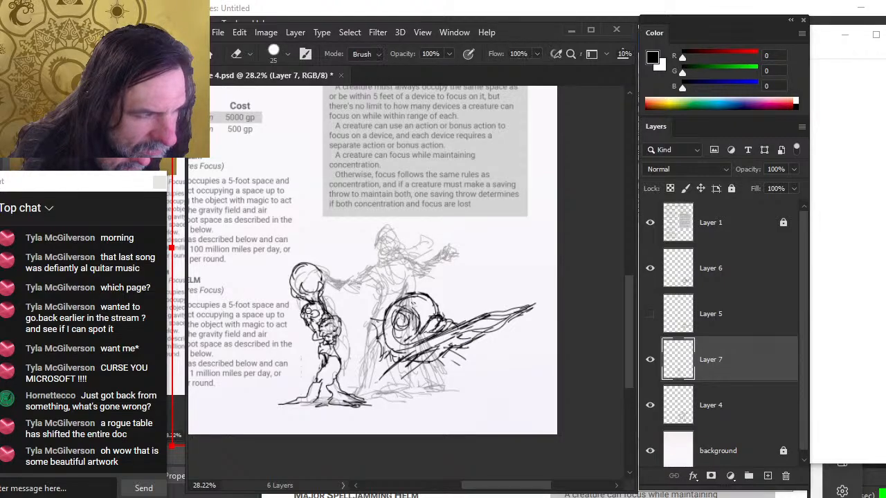
key(b)
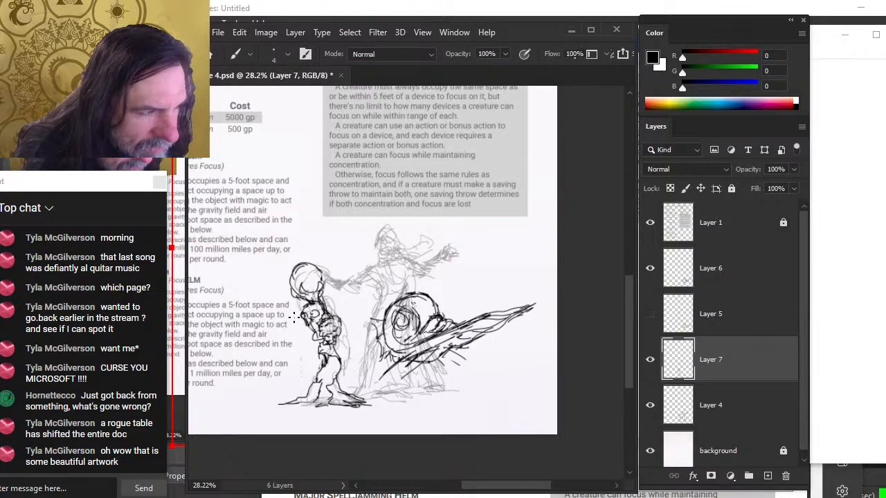
Free-transform the left figure on Layer 7, scaling it to about 91%, and nudge it slightly down and right
key(l)
drag(301, 312, 302, 314)
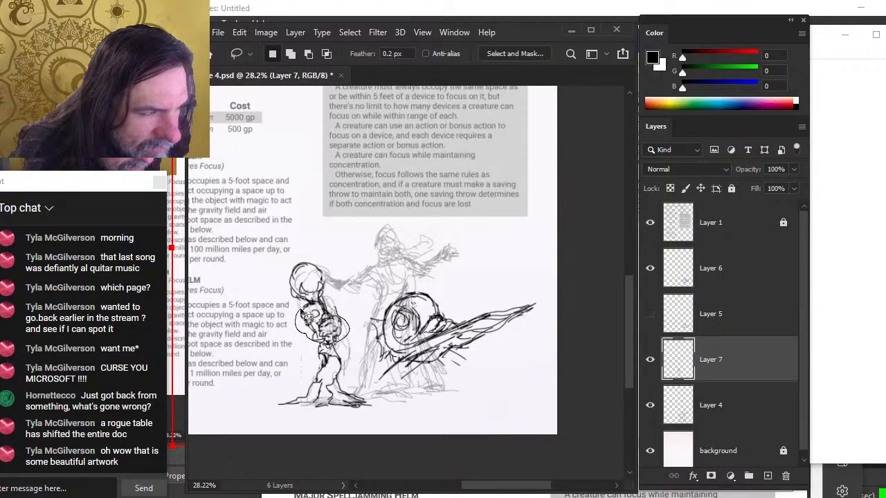
key(ctrl+d)
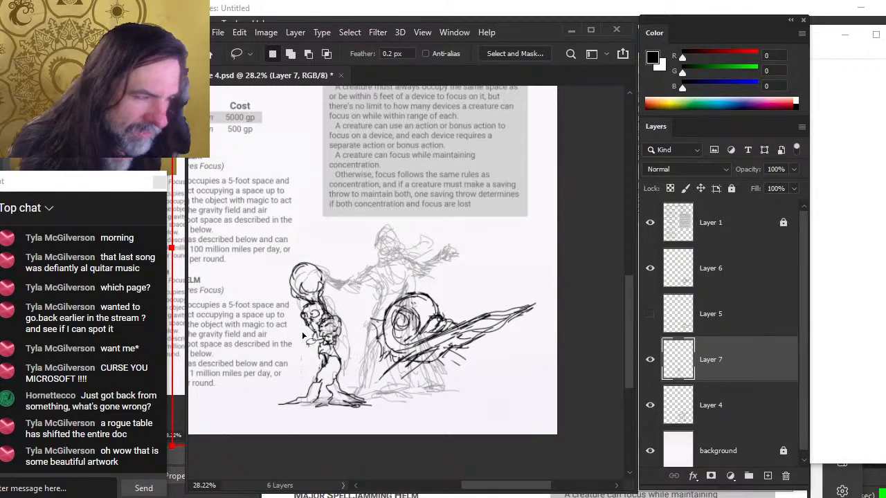
right_click(349, 310)
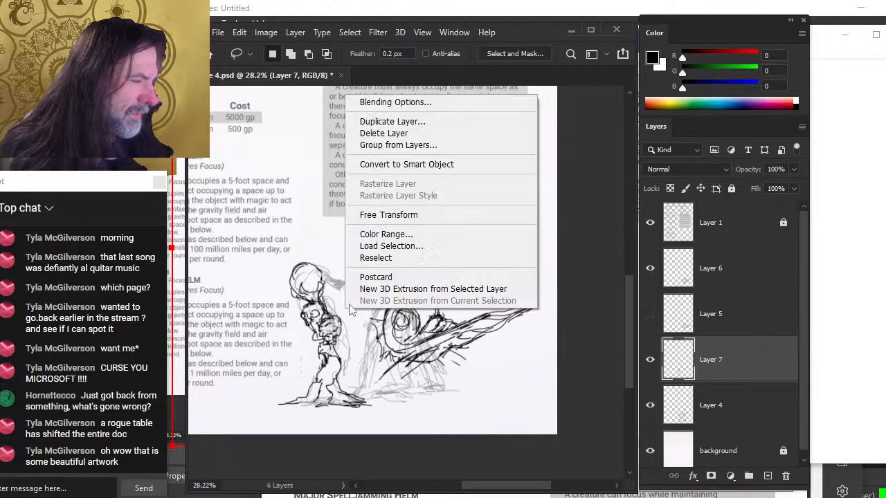
click(442, 216)
mouse_move(277, 407)
mouse_down()
mouse_move(308, 387)
mouse_move(286, 393)
mouse_up()
key(Return)
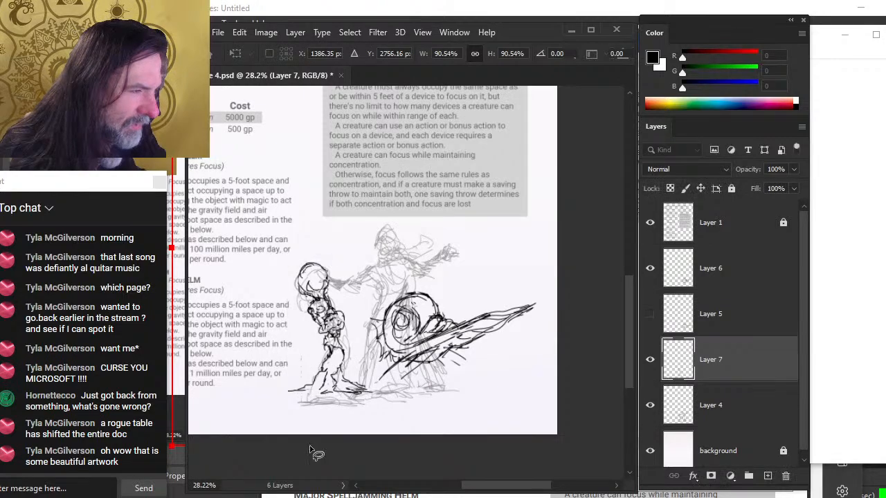
key(v)
drag(393, 353, 395, 358)
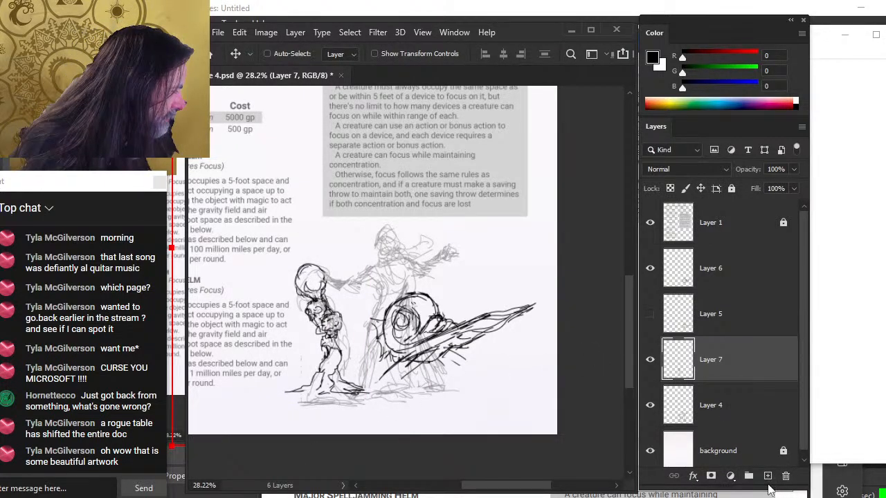
Add a new layer and move it beneath Layer 7 in the layer stack
click(766, 476)
click(651, 406)
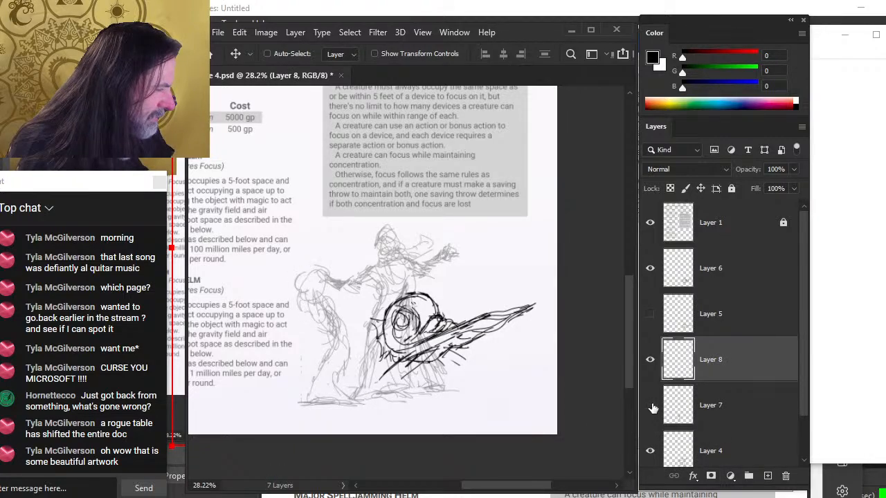
click(650, 406)
click(650, 270)
click(651, 270)
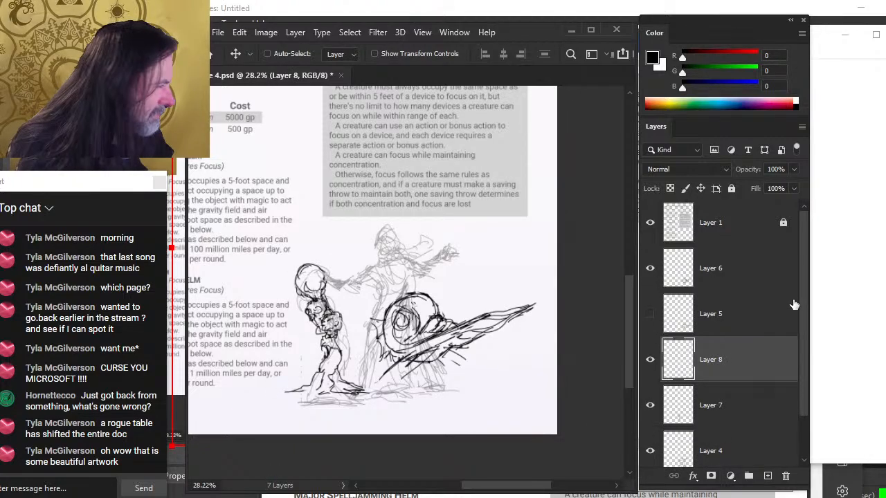
scroll(803, 302, down, 1)
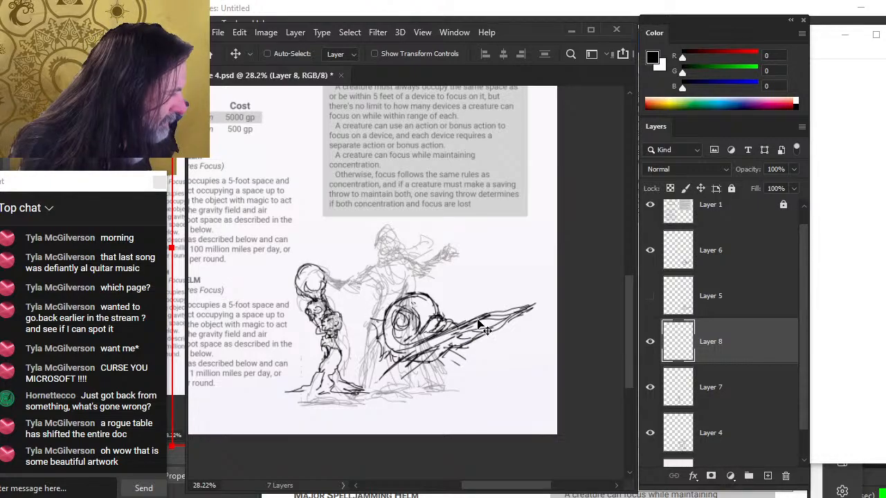
click(650, 433)
click(649, 433)
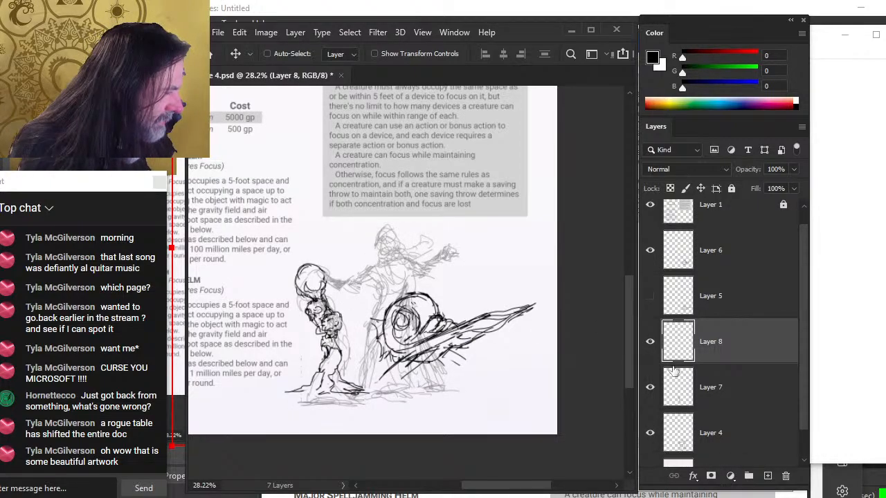
drag(675, 371, 718, 417)
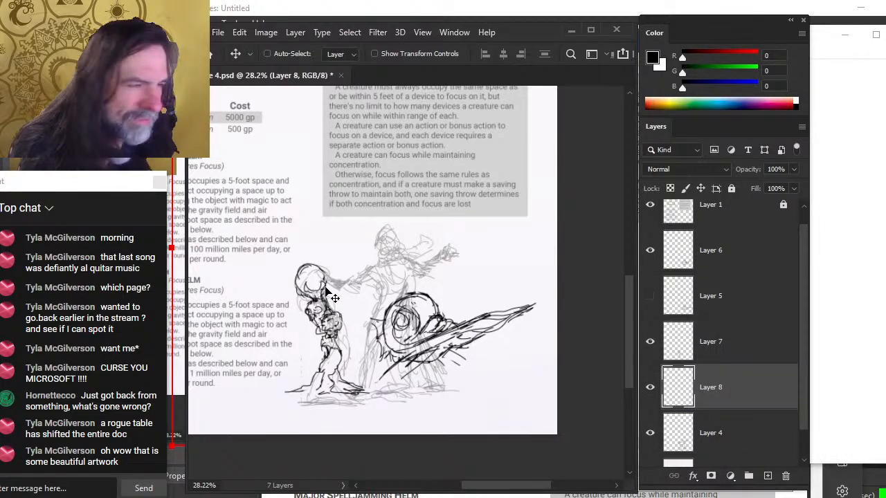
On Layer 8, brush an outstretched arm, a ground line and a tall vertical staff with crossbars
key(b)
mouse_move(310, 274)
mouse_down()
mouse_move(328, 272)
mouse_move(341, 305)
mouse_move(350, 278)
mouse_move(342, 277)
mouse_move(371, 276)
mouse_up()
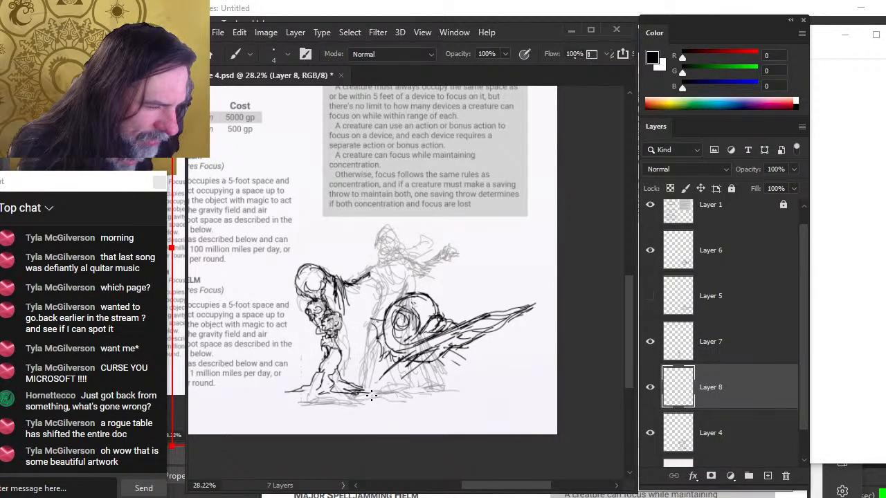
drag(372, 395, 435, 394)
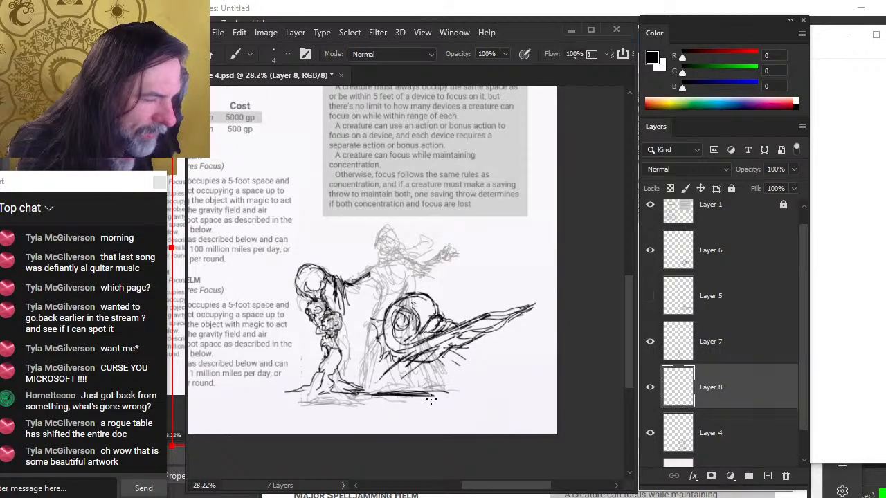
drag(373, 393, 378, 253)
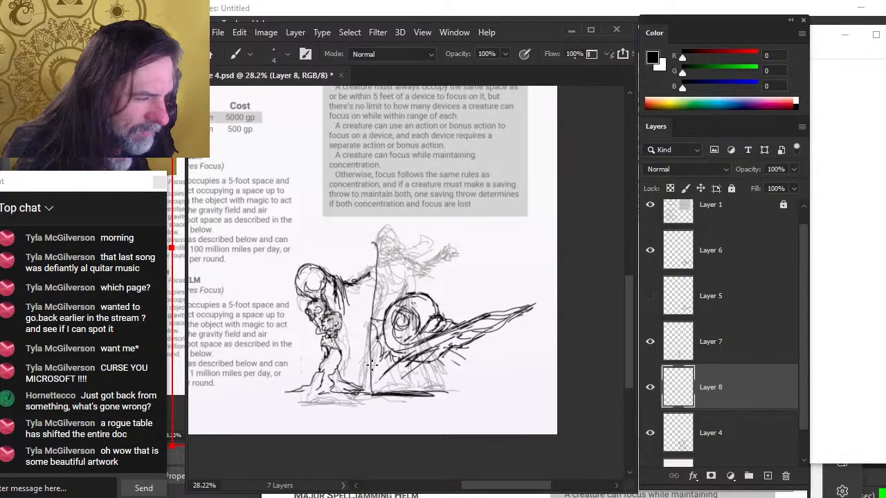
mouse_move(352, 399)
mouse_down()
mouse_move(375, 391)
mouse_move(376, 368)
mouse_up()
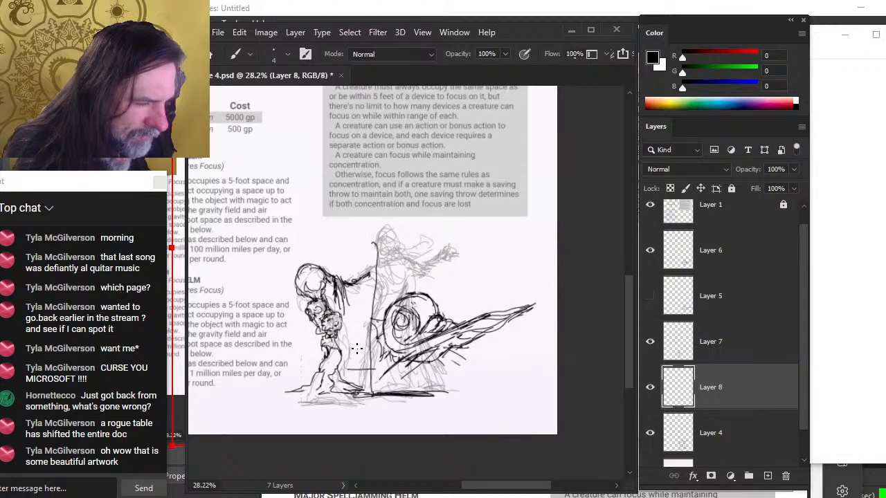
mouse_move(345, 340)
mouse_down()
mouse_move(370, 338)
mouse_move(374, 312)
mouse_up()
mouse_move(374, 287)
mouse_down()
mouse_move(351, 290)
mouse_move(382, 291)
mouse_move(350, 274)
mouse_move(329, 292)
mouse_move(367, 276)
mouse_move(350, 265)
mouse_move(380, 263)
mouse_up()
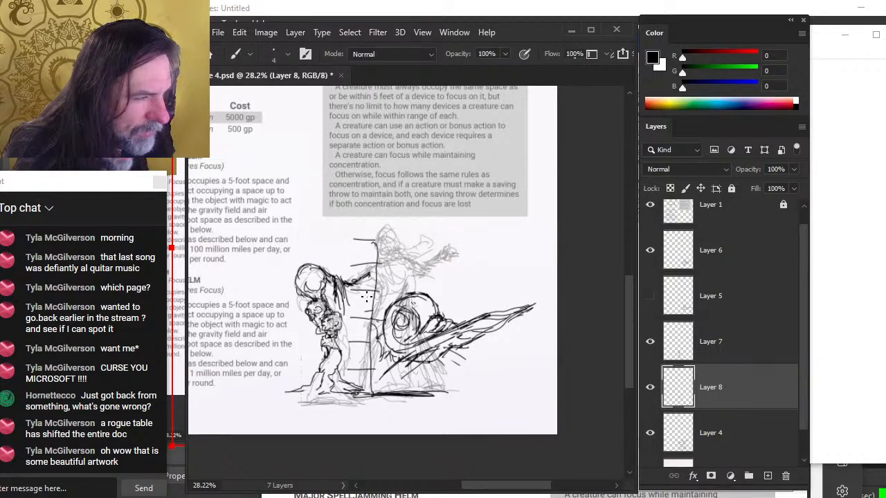
key(e)
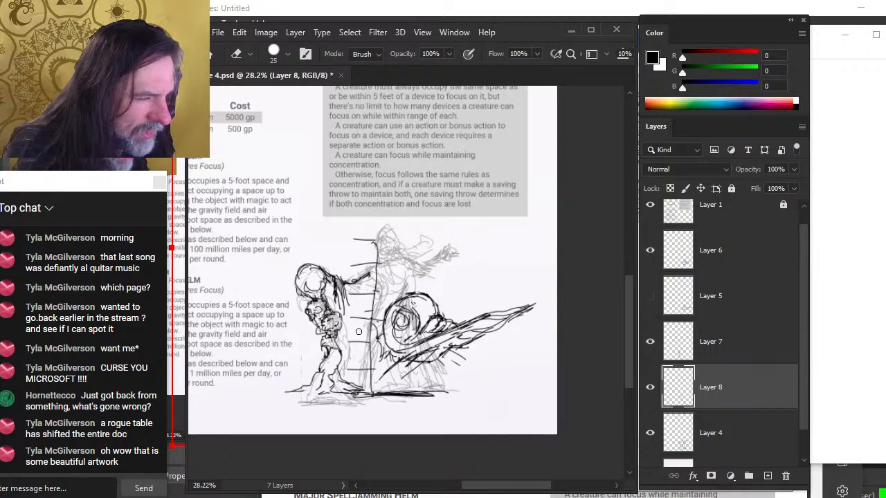
key(b)
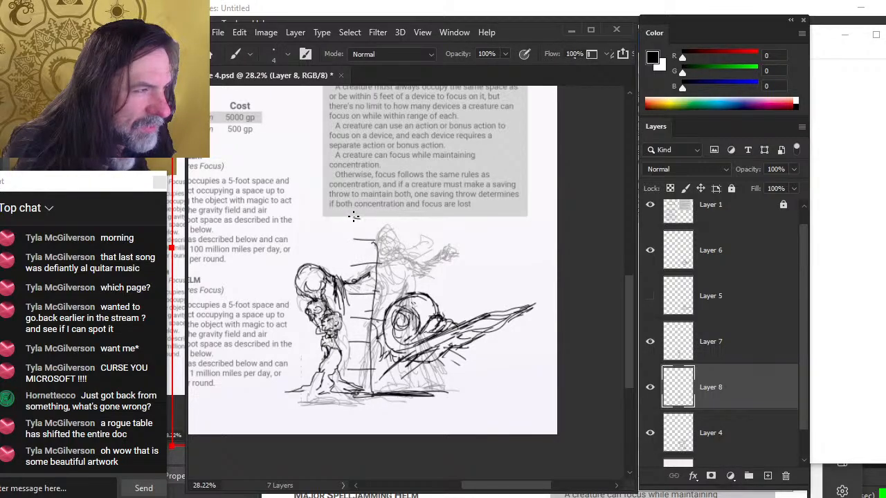
drag(354, 217, 387, 218)
drag(377, 255, 379, 217)
Free-transform Layer 8's strokes, scaling them to about 86% and shifting them right
key(l)
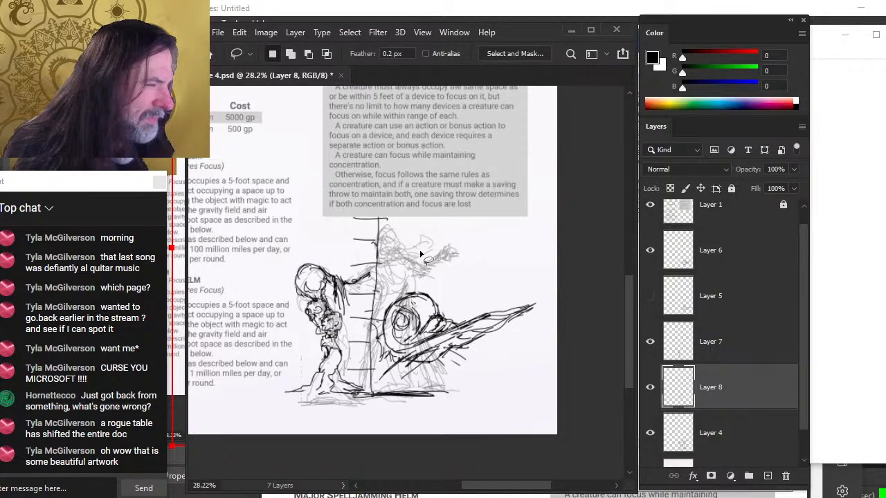
right_click(422, 255)
click(537, 380)
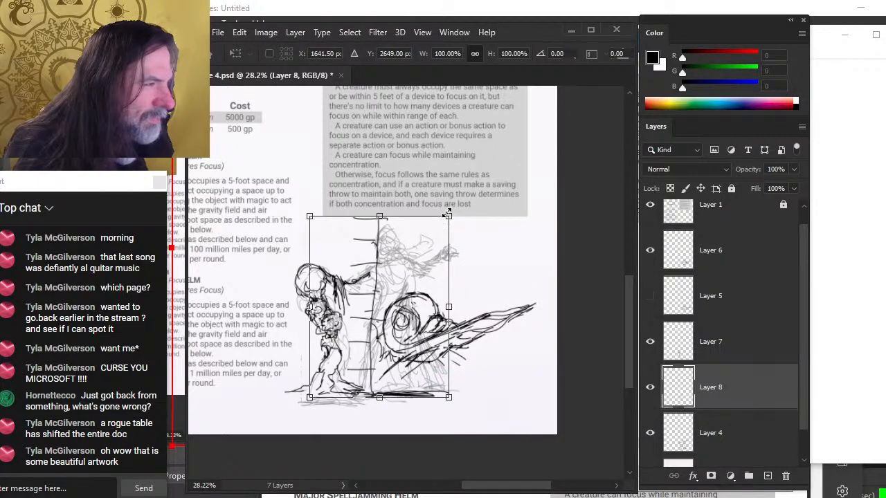
drag(447, 217, 428, 244)
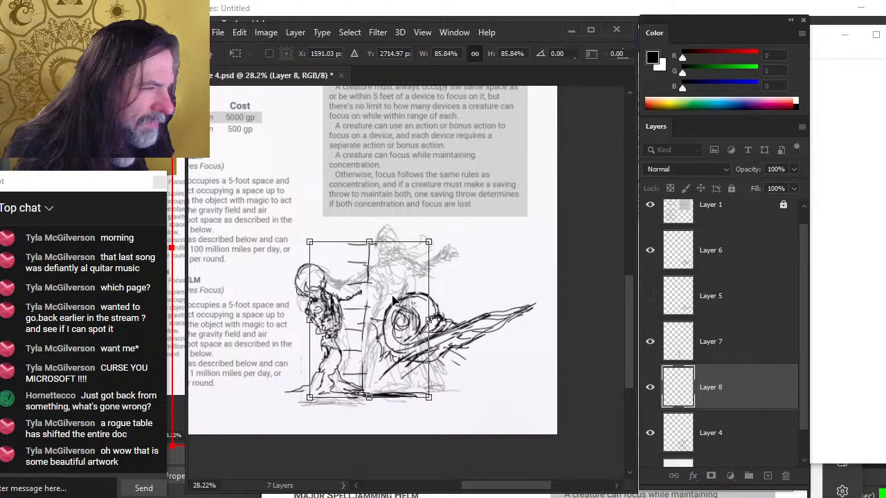
drag(393, 303, 409, 290)
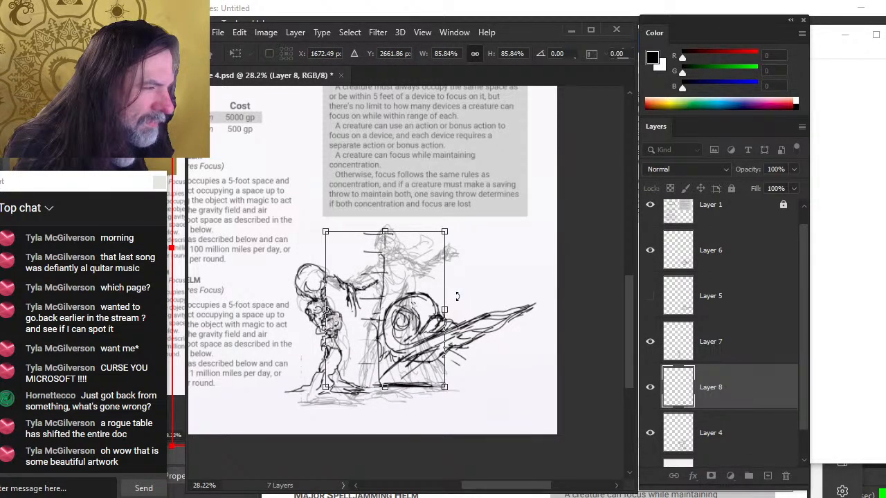
key(Return)
Lasso the arm stroke near the left figure's head, move it slightly down and right, and deselect
drag(330, 268, 361, 311)
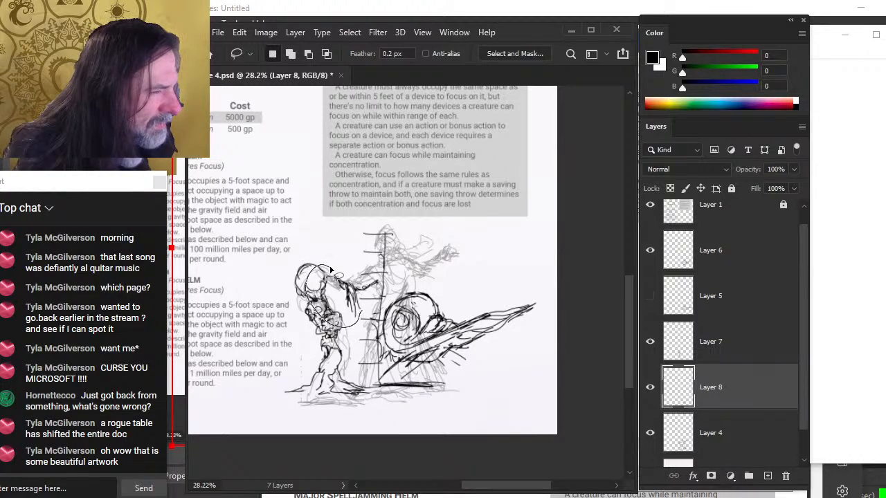
key(v)
drag(330, 269, 340, 286)
key(ctrl+d)
Sketch the central figure's head at the top of the staff with alternating brush and eraser strokes
key(b)
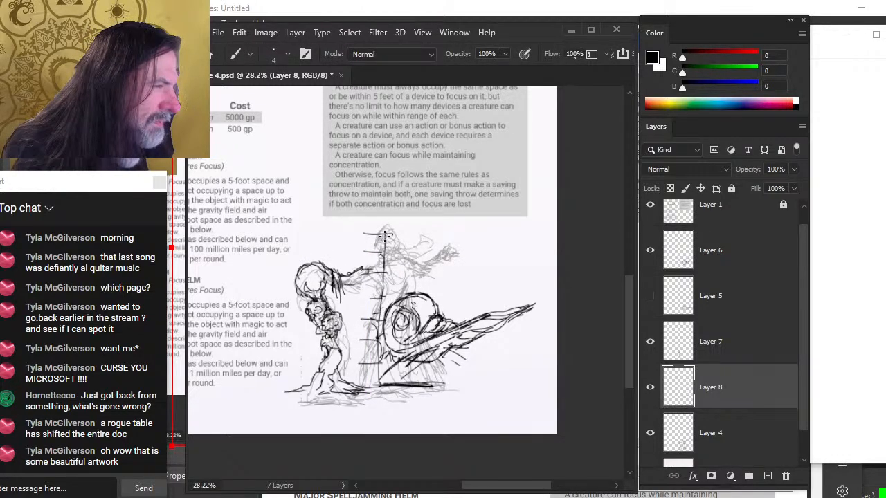
key(e)
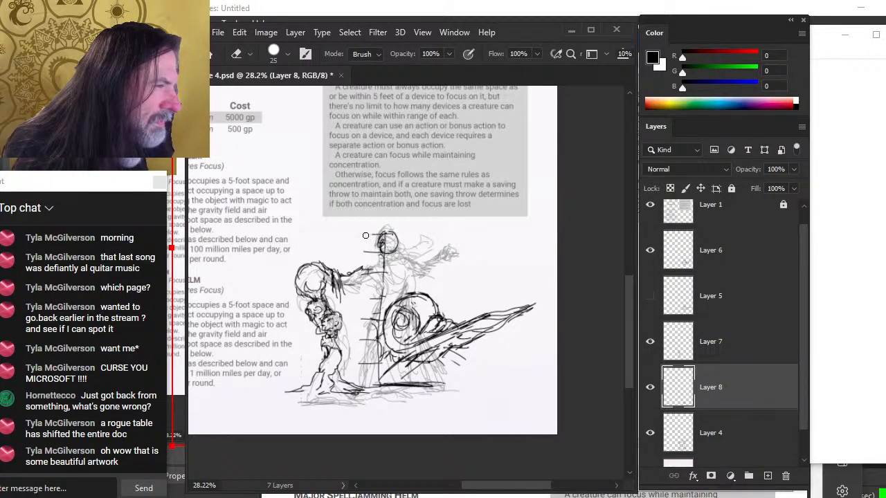
key(b)
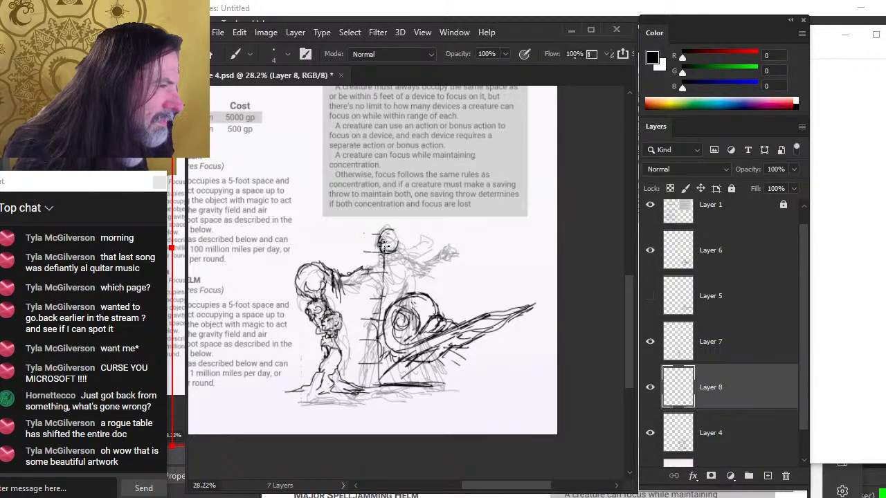
mouse_move(404, 249)
mouse_down()
mouse_move(389, 227)
mouse_move(392, 248)
mouse_move(384, 236)
mouse_move(402, 247)
mouse_up()
key(e)
key(b)
key(e)
key(b)
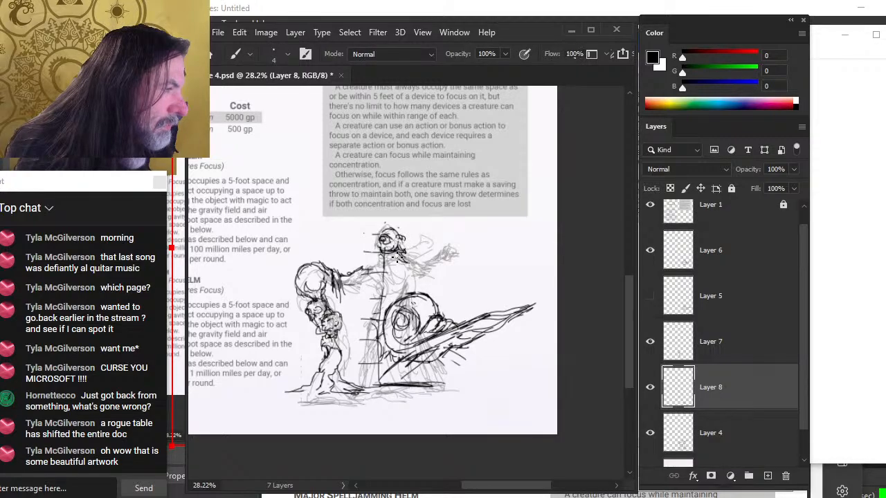
mouse_move(400, 255)
mouse_down()
mouse_move(423, 246)
mouse_move(425, 260)
mouse_move(382, 243)
mouse_move(372, 263)
mouse_up()
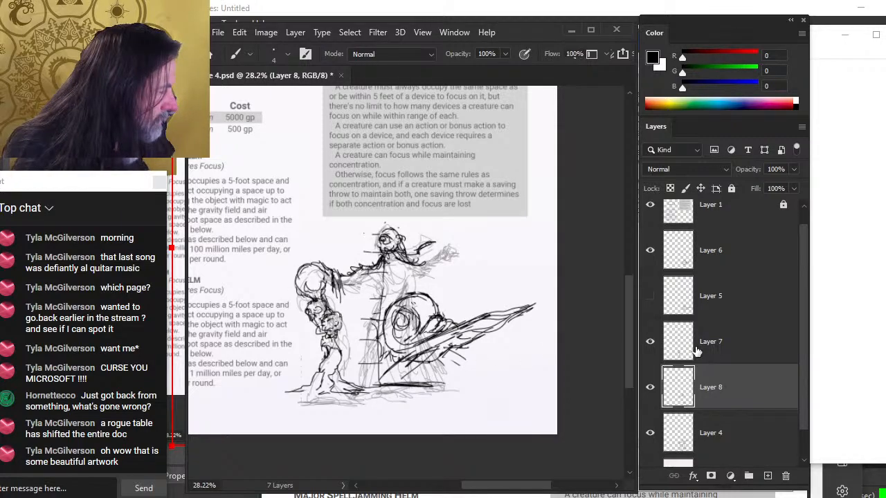
Select Layer 7, scale the left figure to about 85% and move it slightly down and right
click(707, 360)
key(m)
right_click(375, 282)
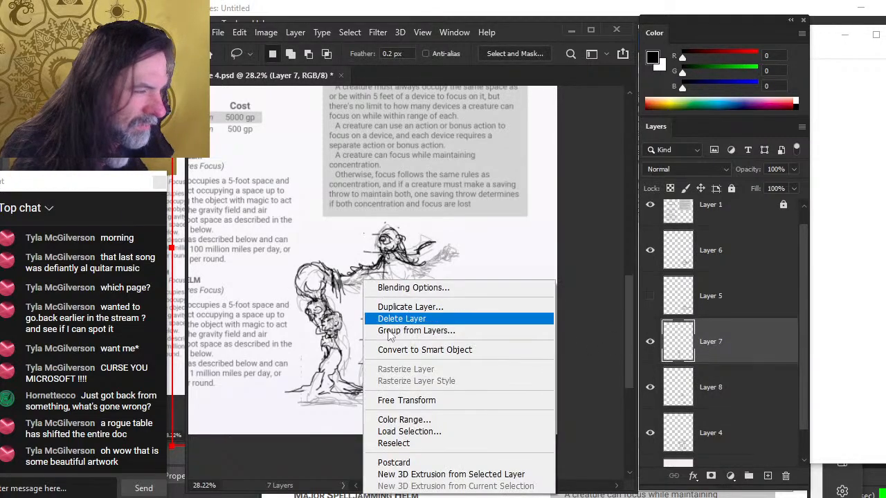
click(446, 406)
drag(284, 264, 296, 281)
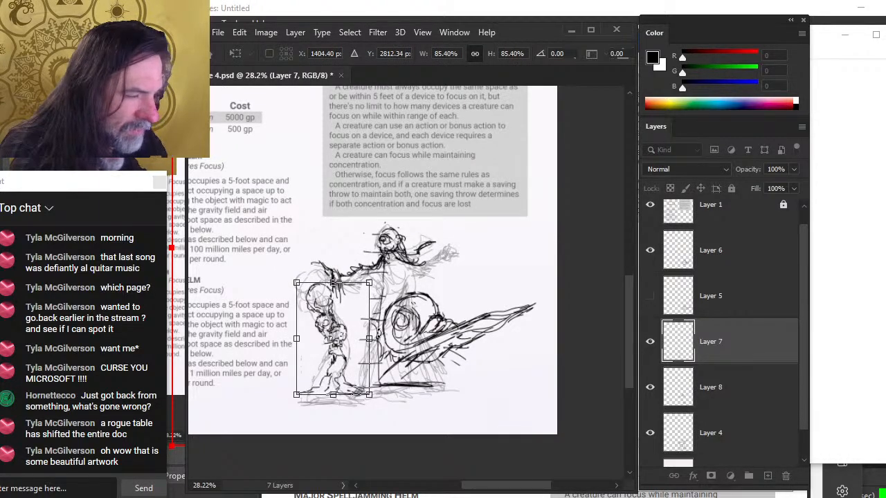
key(Return)
key(l)
key(v)
mouse_move(367, 383)
mouse_down()
mouse_move(371, 362)
mouse_move(374, 394)
mouse_up()
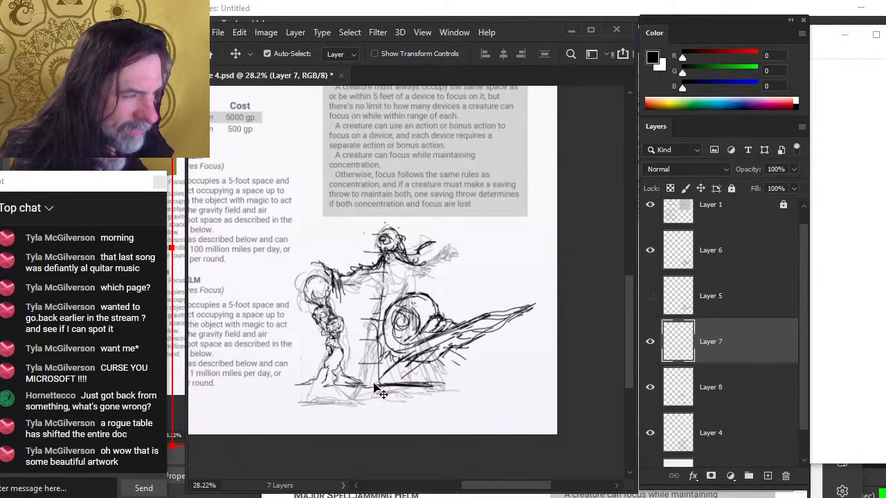
Undo the last two transform changes made to the left figure on Layer 7
key(ctrl)
key(ctrl+z)
key(ctrl+z)
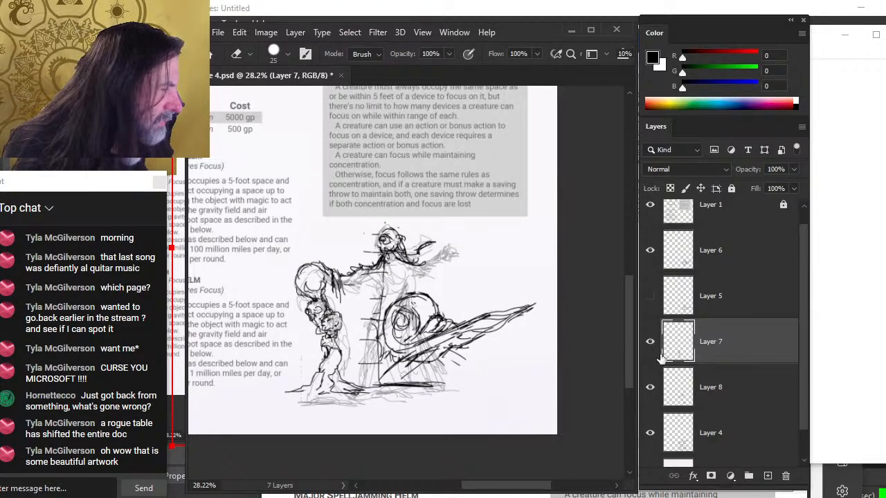
Select Layer 8 and sketch the central figure's arm and robe lines with alternating brush and eraser strokes
click(728, 399)
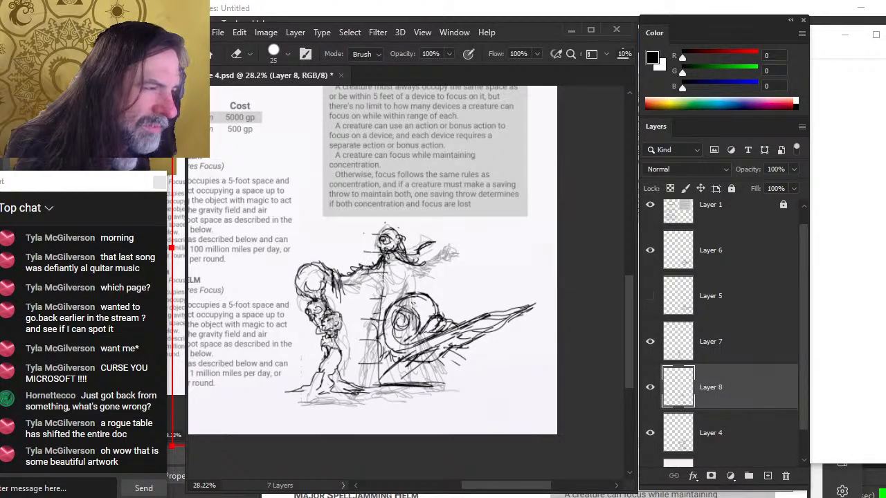
key(b)
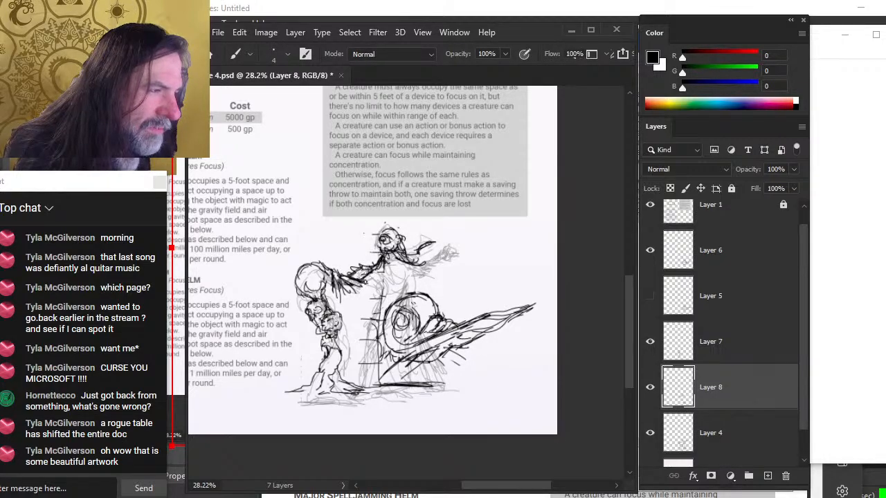
drag(410, 264, 423, 273)
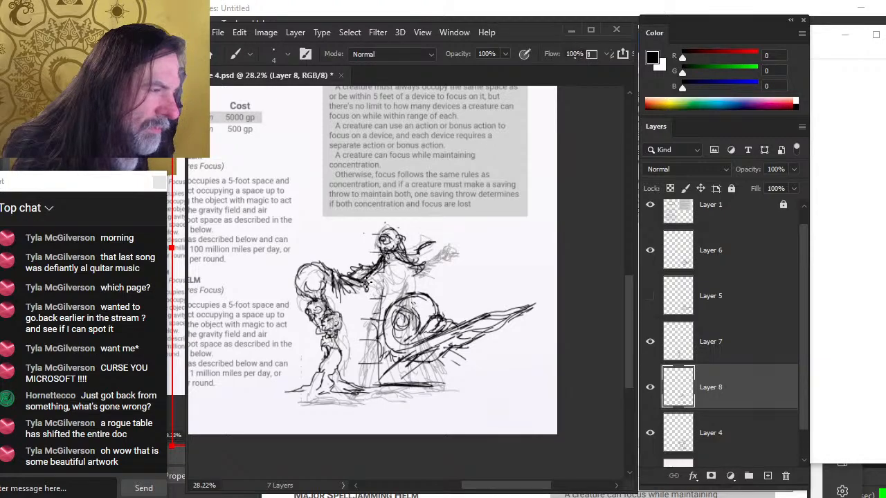
mouse_move(362, 278)
mouse_down()
mouse_move(372, 298)
mouse_move(350, 263)
mouse_up()
key(e)
key(b)
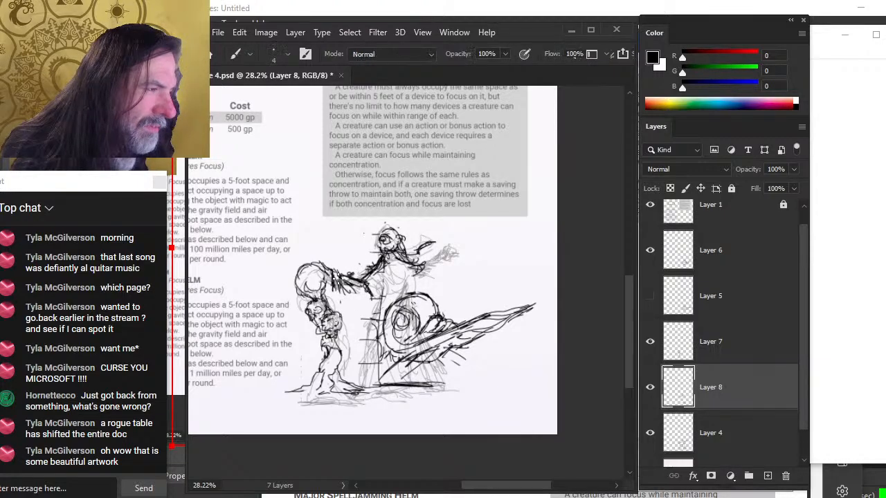
key(e)
drag(374, 285, 347, 280)
key(b)
mouse_move(372, 297)
mouse_down()
mouse_move(351, 283)
mouse_move(374, 297)
mouse_move(371, 304)
mouse_move(376, 299)
mouse_move(358, 350)
mouse_up()
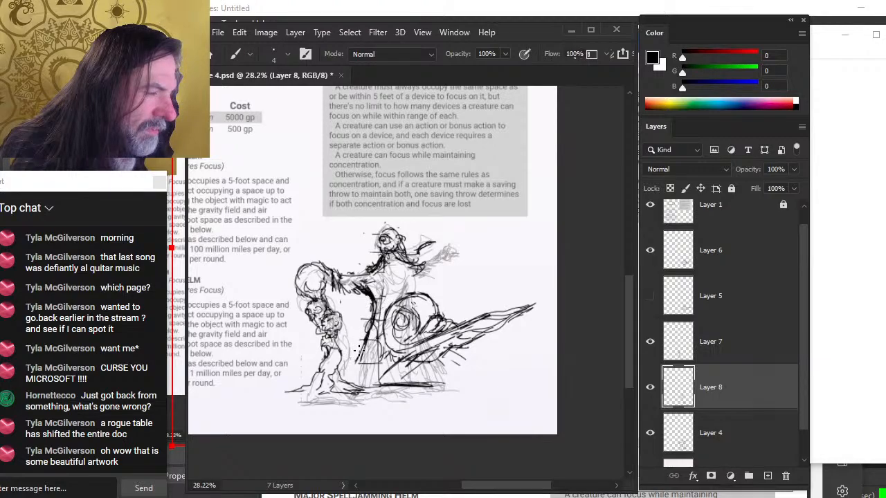
mouse_move(419, 269)
mouse_down()
mouse_move(400, 303)
mouse_move(409, 319)
mouse_up()
drag(414, 290, 406, 322)
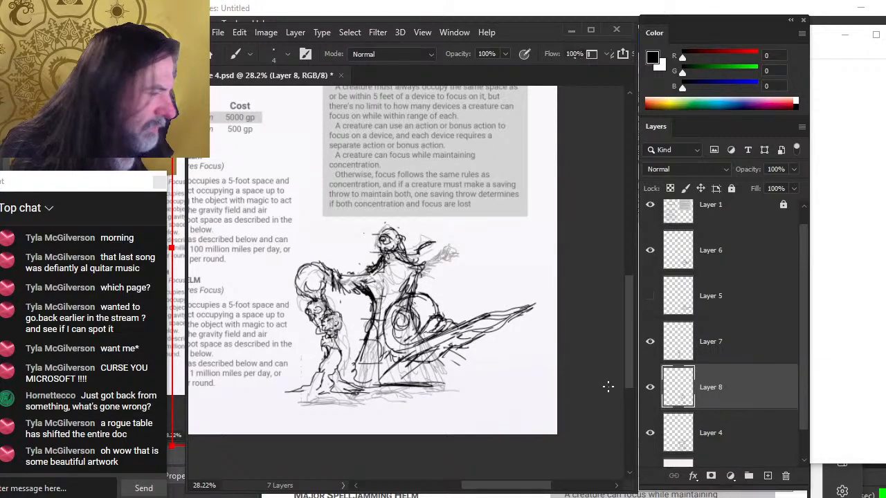
Select Layers 5 and 6, group them, and name the group ship
click(650, 249)
click(649, 296)
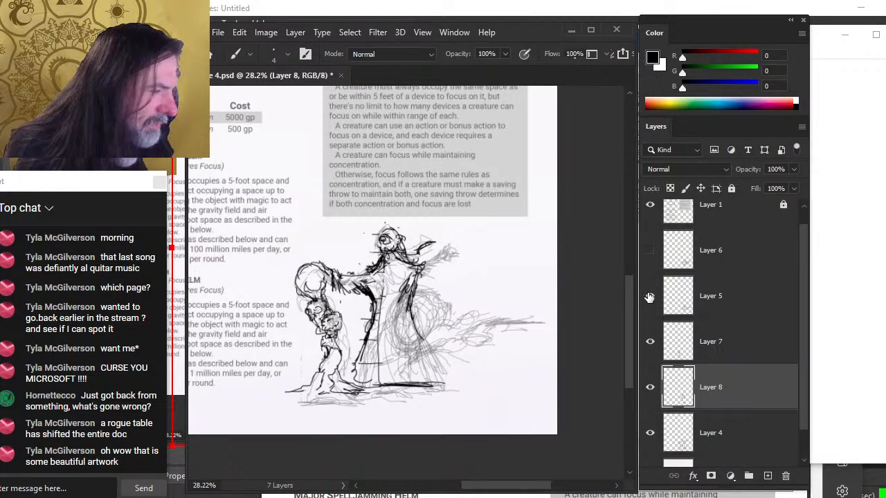
click(649, 296)
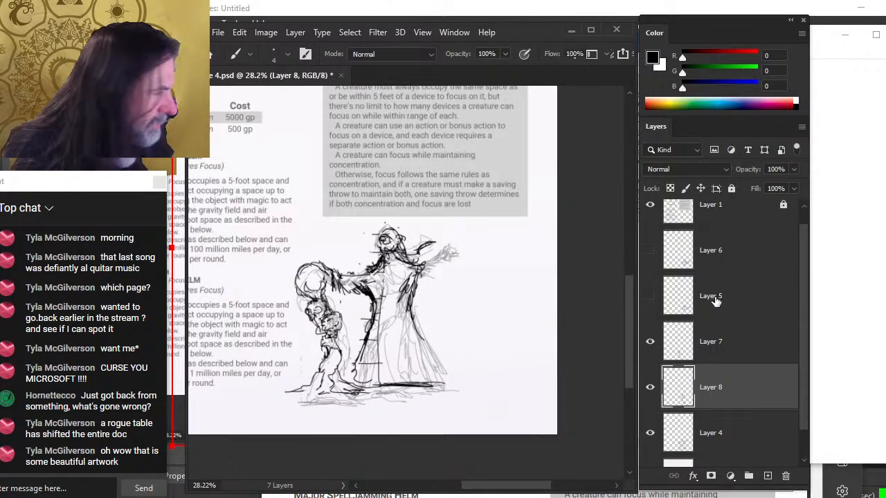
click(715, 301)
click(650, 249)
shift+click(721, 267)
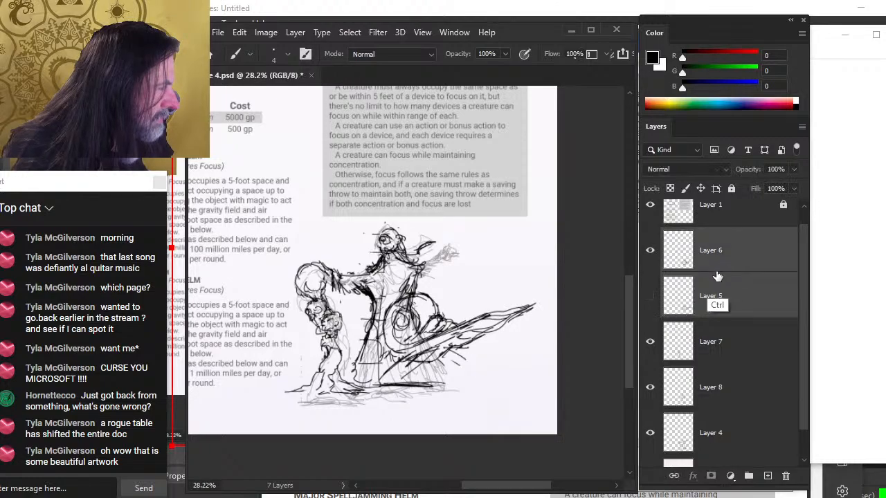
key(ctrl+g)
double_click(699, 254)
text(s)
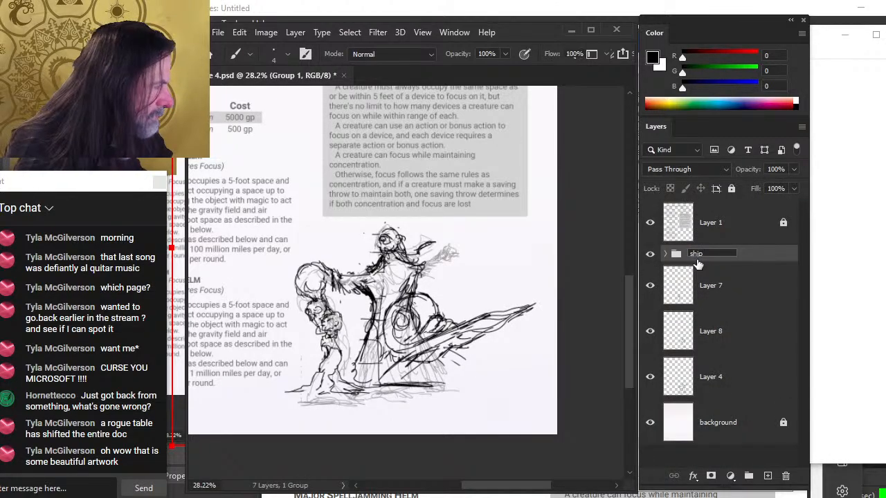
text(hip)
key(Return)
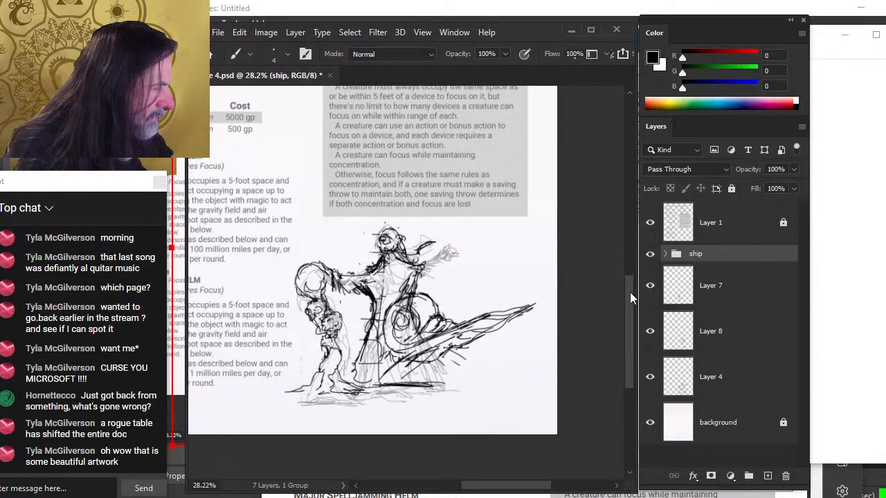
Compare the figure layers by toggling their visibility, hide the ship group, and select Layer 8
click(686, 299)
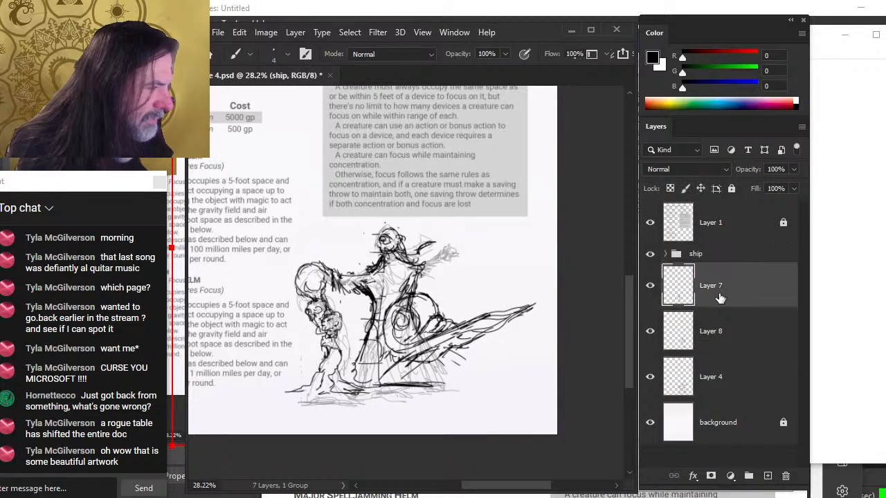
click(650, 332)
click(650, 332)
click(650, 379)
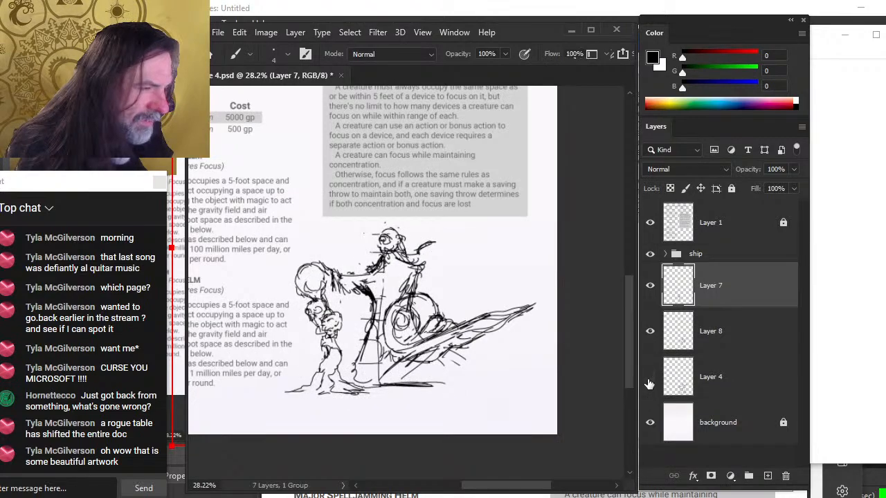
click(649, 379)
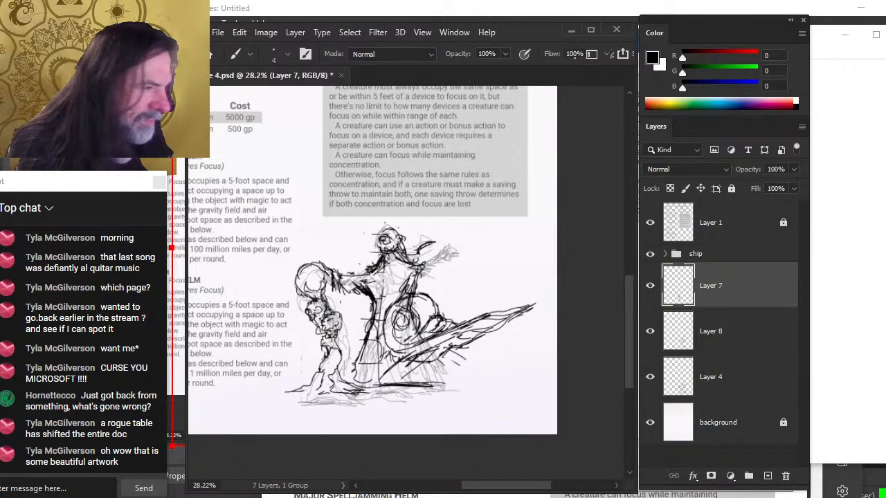
key(e)
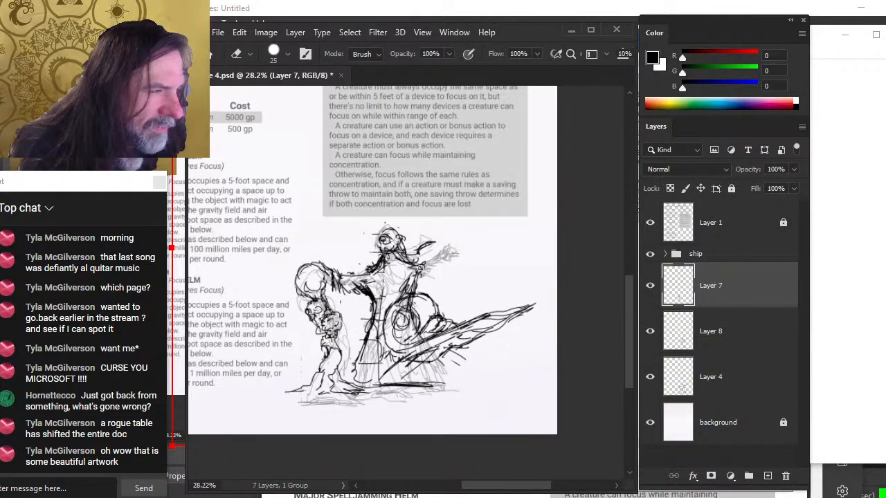
click(650, 253)
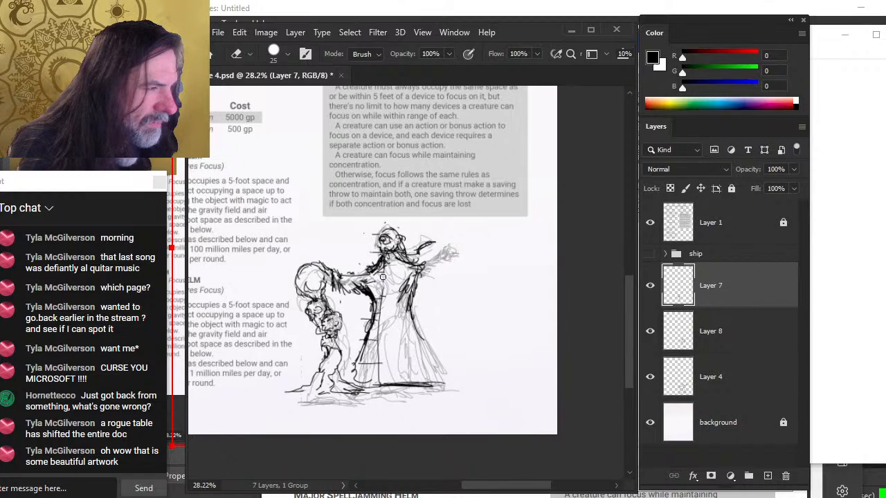
click(650, 285)
click(649, 285)
click(649, 330)
click(650, 330)
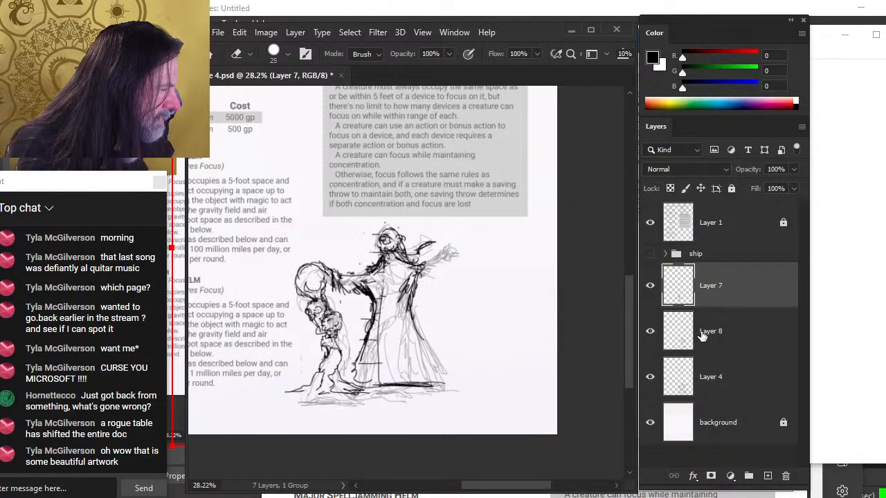
click(650, 330)
click(650, 331)
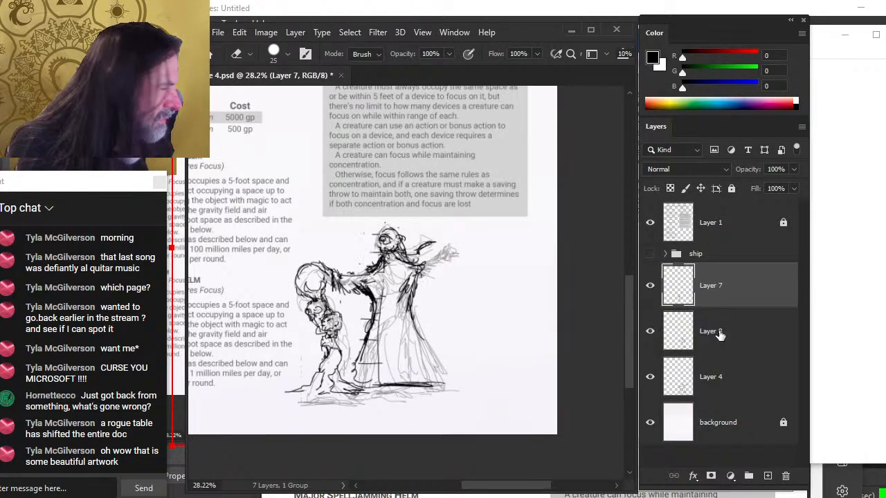
click(664, 330)
key(b)
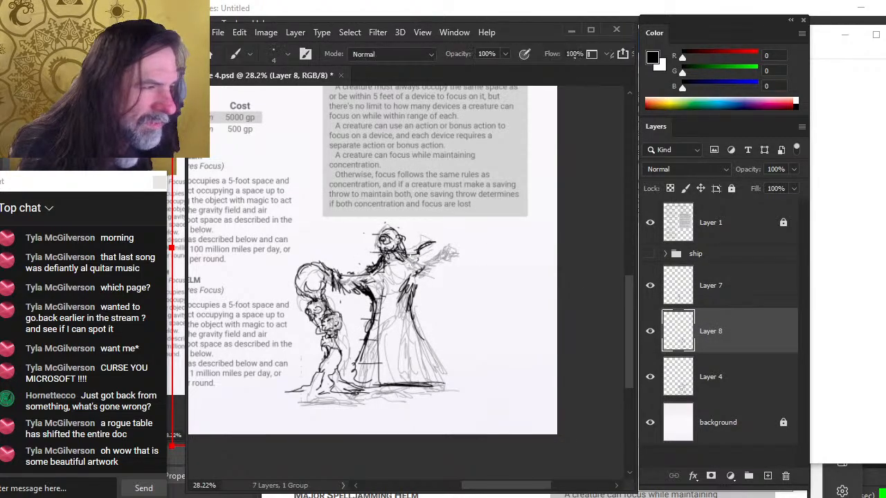
Add brush strokes to the central figure's arm and erase stray lines on its body
mouse_move(398, 260)
mouse_down()
mouse_move(406, 277)
mouse_move(420, 279)
mouse_move(420, 267)
mouse_move(427, 283)
mouse_up()
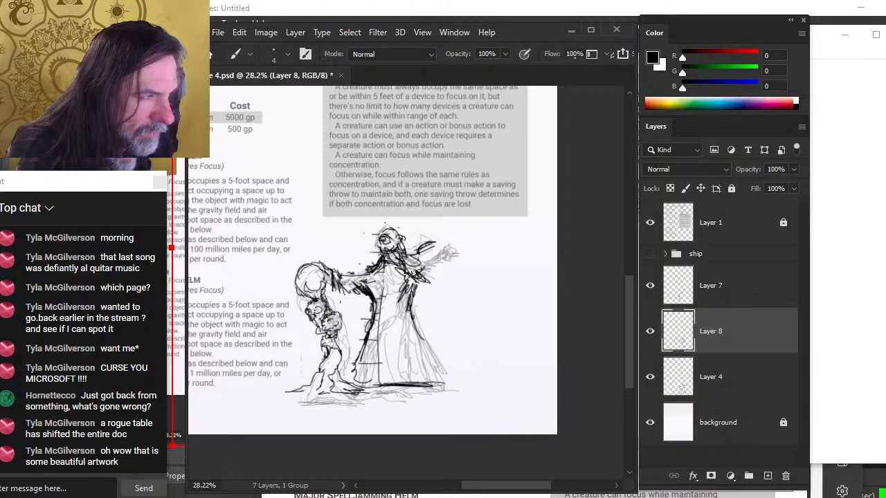
key(e)
drag(379, 321, 367, 359)
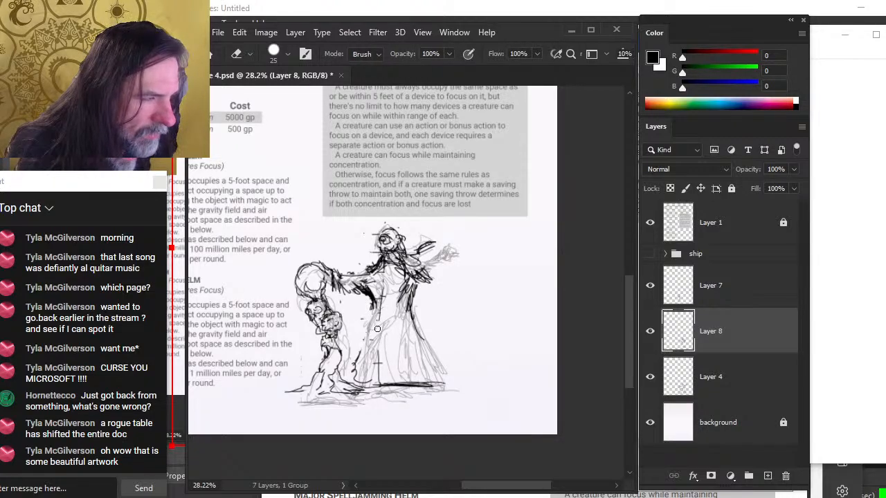
key(b)
key(e)
mouse_move(360, 294)
mouse_down()
mouse_move(344, 283)
mouse_move(361, 278)
mouse_up()
key(b)
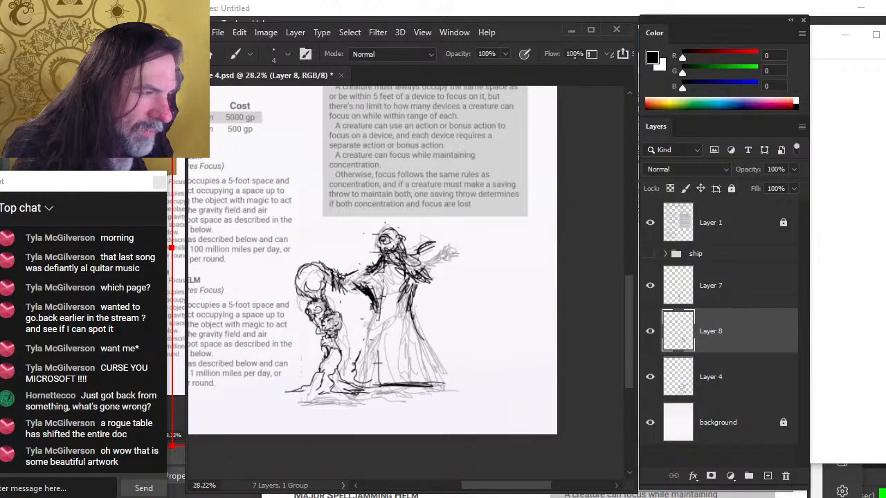
Lasso the central figure's upper body and arm, move it slightly left, and deselect
key(l)
drag(362, 233, 419, 224)
mouse_move(352, 296)
mouse_down()
mouse_move(387, 419)
mouse_move(462, 242)
mouse_move(422, 223)
mouse_up()
key(v)
drag(470, 324, 454, 323)
key(l)
click(458, 320)
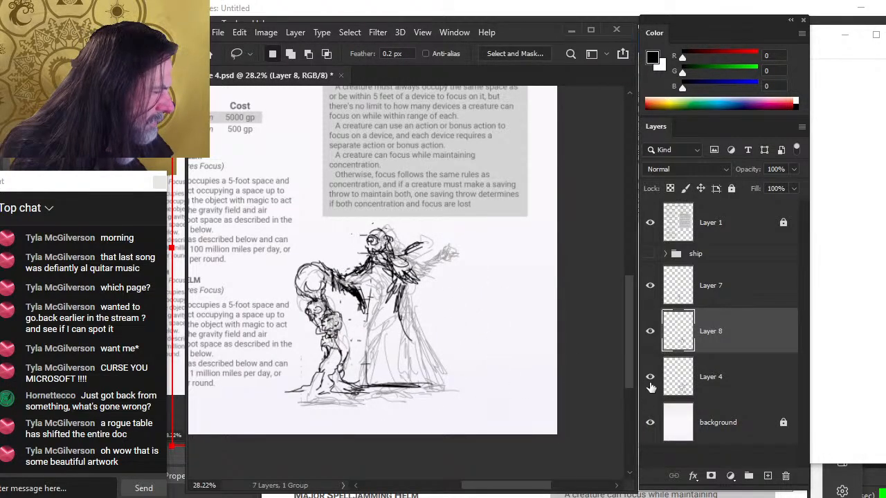
Hide Layer 4 and rework the central figure's head and outstretched arm with brush and eraser strokes
click(649, 377)
key(e)
mouse_move(355, 296)
mouse_down()
mouse_move(364, 308)
mouse_move(370, 296)
mouse_up()
key(b)
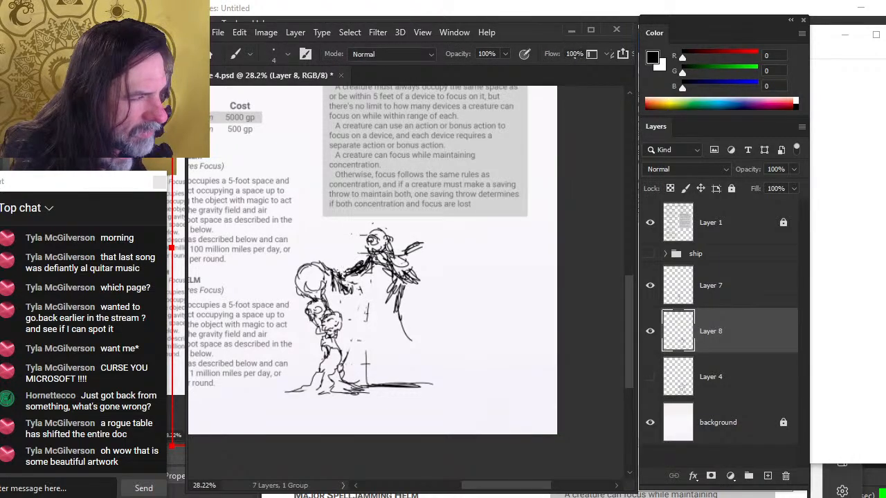
mouse_move(391, 263)
mouse_down()
mouse_move(396, 280)
mouse_move(407, 268)
mouse_up()
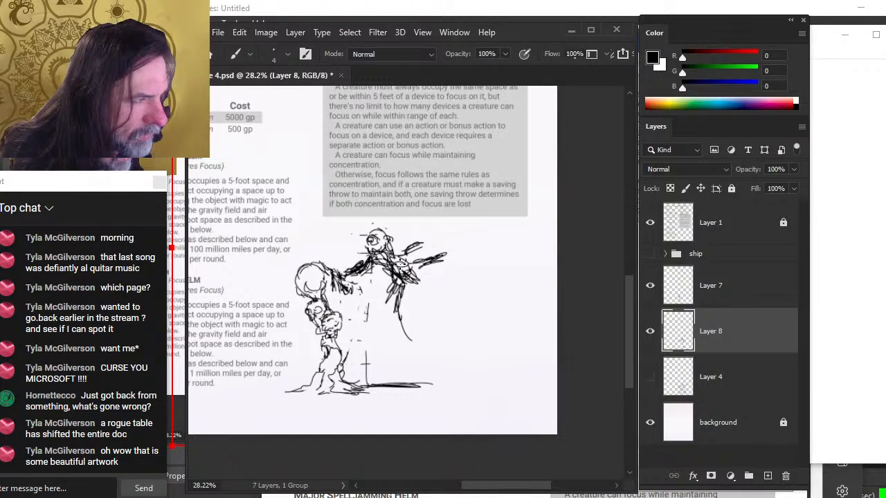
key(e)
mouse_move(435, 260)
mouse_down()
mouse_move(398, 274)
mouse_move(412, 280)
mouse_up()
key(b)
key(e)
mouse_move(370, 238)
mouse_down()
mouse_move(395, 257)
mouse_move(377, 257)
mouse_move(414, 242)
mouse_move(401, 266)
mouse_up()
key(b)
key(e)
key(b)
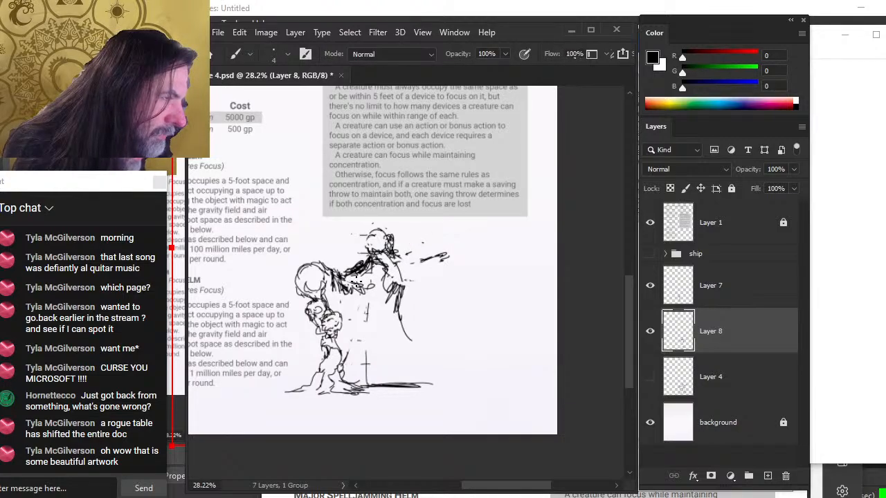
Sketch the central figure's robe and legs down to the ground, erasing stray marks around the arm
mouse_move(357, 283)
mouse_down()
mouse_move(367, 305)
mouse_move(357, 303)
mouse_move(354, 320)
mouse_up()
mouse_move(400, 284)
mouse_down()
mouse_move(379, 314)
mouse_move(420, 343)
mouse_up()
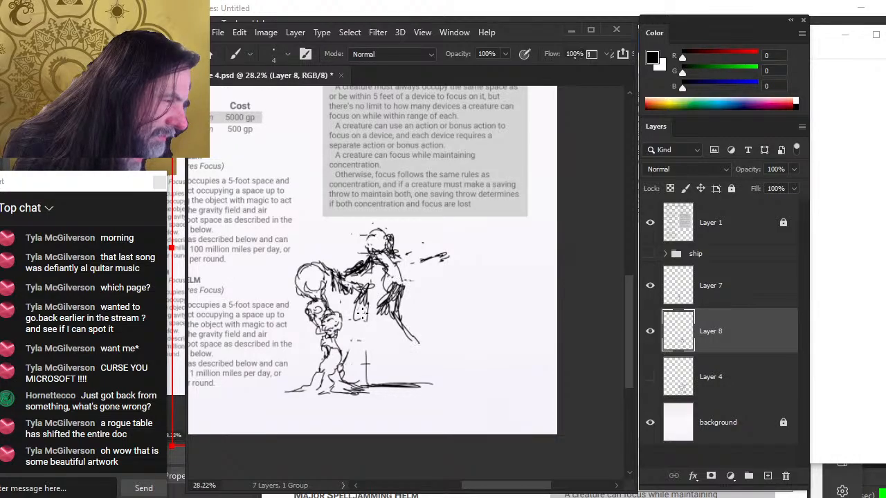
mouse_move(354, 324)
mouse_down()
mouse_move(349, 376)
mouse_move(392, 382)
mouse_move(376, 403)
mouse_up()
key(e)
key(b)
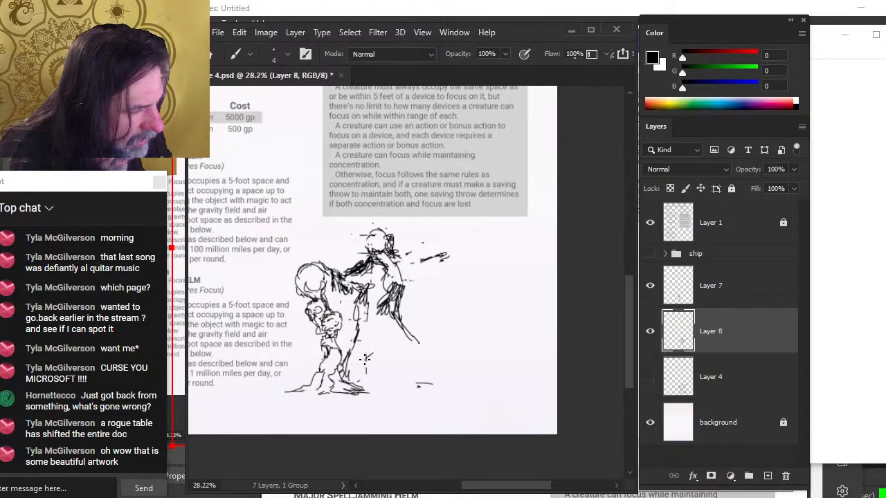
drag(364, 359, 402, 338)
mouse_move(400, 336)
mouse_down()
mouse_move(363, 370)
mouse_move(397, 355)
mouse_up()
drag(395, 311, 402, 339)
mouse_move(370, 318)
mouse_down()
mouse_move(363, 330)
mouse_move(378, 329)
mouse_up()
key(e)
drag(401, 289, 397, 303)
drag(447, 255, 400, 254)
mouse_move(394, 250)
mouse_down()
mouse_move(385, 264)
mouse_move(388, 249)
mouse_up()
key(b)
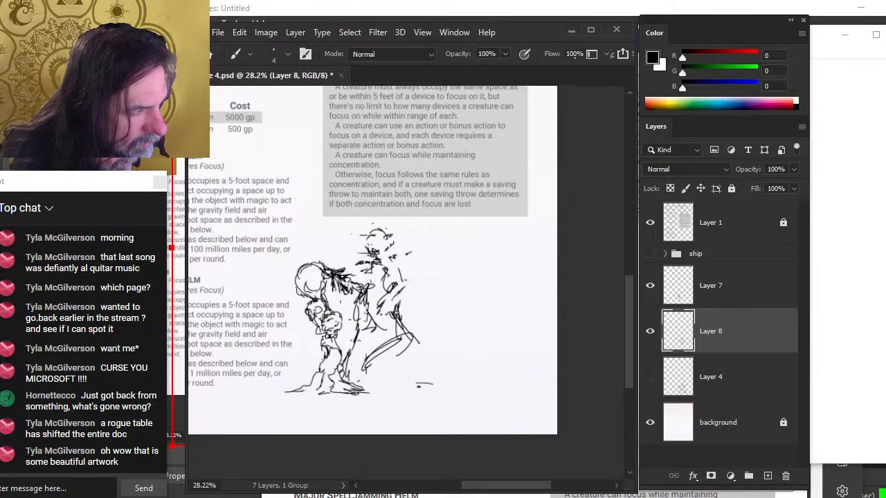
Add arm and staff strokes across the central figure's body, alternating brush and eraser
key(e)
drag(351, 275, 354, 321)
key(b)
mouse_move(389, 256)
mouse_down()
mouse_move(394, 268)
mouse_move(408, 270)
mouse_up()
mouse_move(412, 264)
mouse_down()
mouse_move(393, 263)
mouse_move(428, 257)
mouse_up()
mouse_move(427, 260)
mouse_down()
mouse_move(398, 278)
mouse_move(367, 321)
mouse_move(358, 307)
mouse_move(368, 328)
mouse_move(355, 347)
mouse_up()
key(e)
key(b)
drag(356, 342, 402, 323)
mouse_move(364, 331)
mouse_down()
mouse_move(401, 313)
mouse_move(377, 333)
mouse_up()
drag(409, 293, 400, 315)
drag(399, 275, 408, 296)
mouse_move(407, 274)
mouse_down()
mouse_move(397, 317)
mouse_move(407, 321)
mouse_move(396, 311)
mouse_up()
key(e)
drag(417, 270, 408, 281)
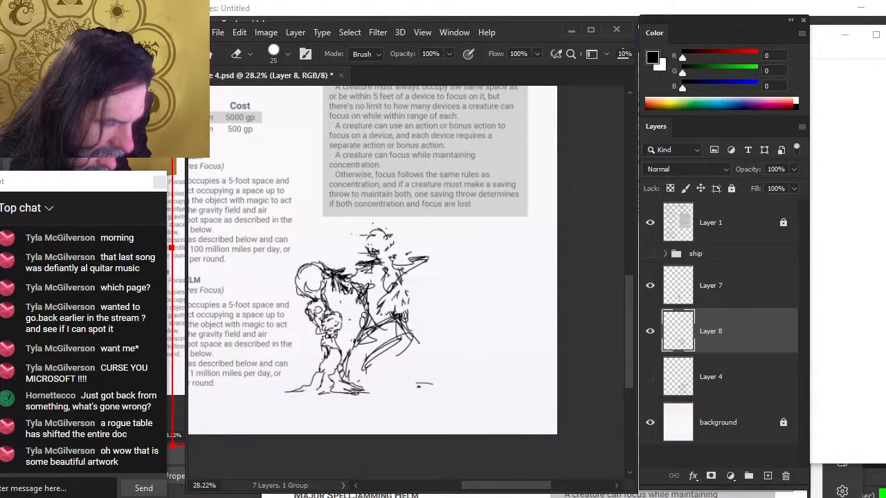
Refine the central figure's torso and hat with further brush and eraser strokes
key(b)
key(e)
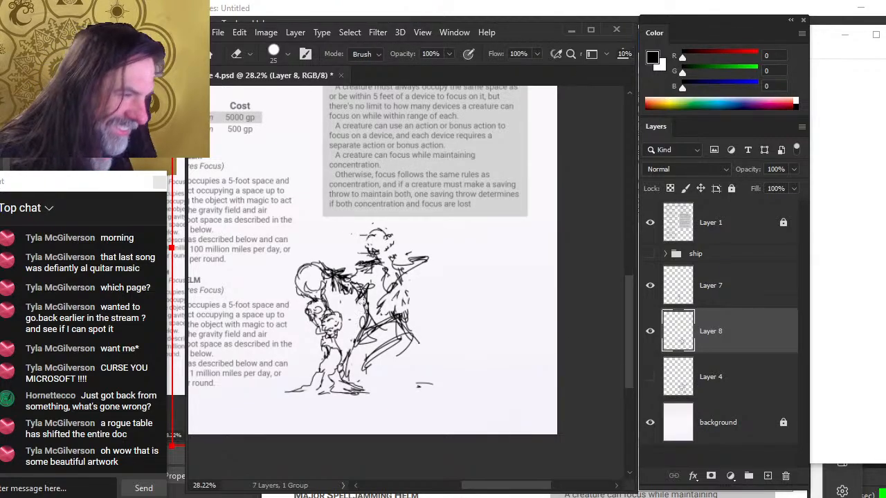
key(b)
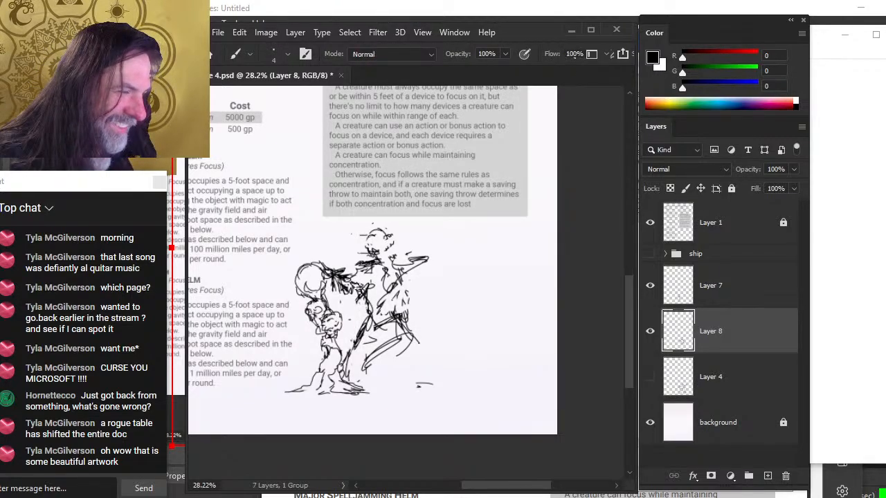
drag(368, 327, 354, 353)
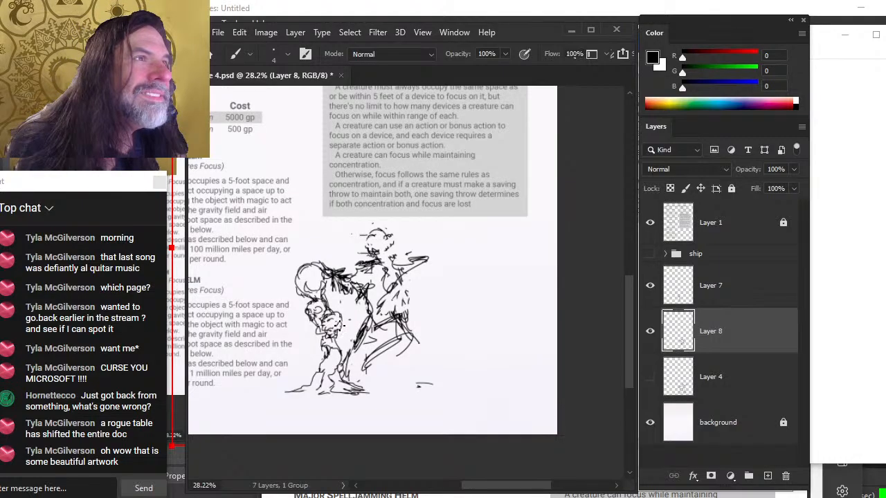
mouse_move(367, 343)
mouse_down()
mouse_move(405, 334)
mouse_move(408, 318)
mouse_move(415, 342)
mouse_move(411, 319)
mouse_move(399, 321)
mouse_up()
key(e)
mouse_move(393, 287)
mouse_down()
mouse_move(372, 325)
mouse_move(391, 341)
mouse_move(392, 301)
mouse_up()
key(b)
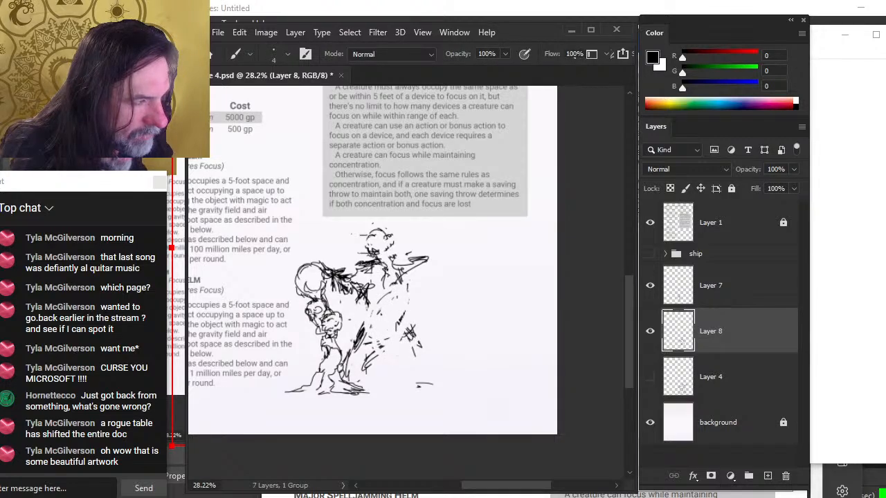
mouse_move(373, 235)
mouse_down()
mouse_move(400, 271)
mouse_move(414, 270)
mouse_move(404, 257)
mouse_move(361, 271)
mouse_move(369, 267)
mouse_up()
key(e)
key(b)
drag(361, 270, 404, 258)
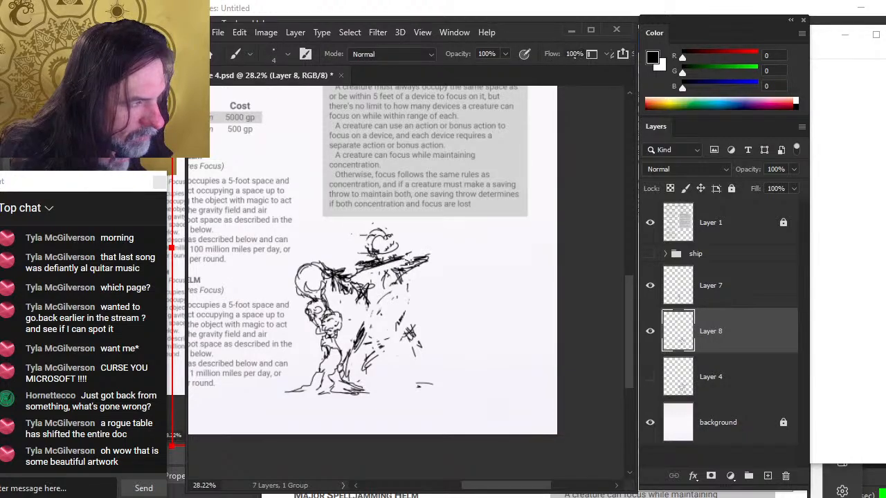
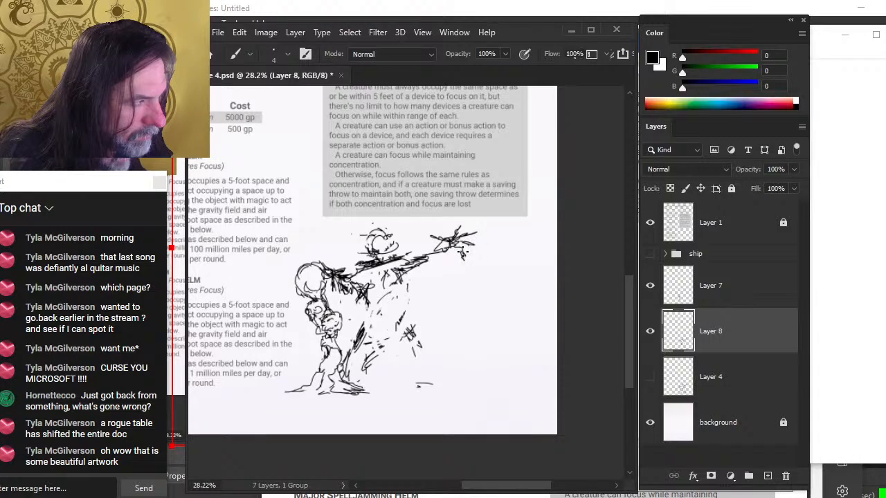
Refine the figure sketch's torso on Layer 8, alternating brush strokes with small erasures
key(e)
mouse_move(436, 245)
mouse_down()
mouse_move(447, 250)
mouse_move(436, 252)
mouse_move(439, 245)
mouse_up()
key(b)
mouse_move(411, 266)
mouse_down()
mouse_move(437, 258)
mouse_move(402, 281)
mouse_move(399, 312)
mouse_up()
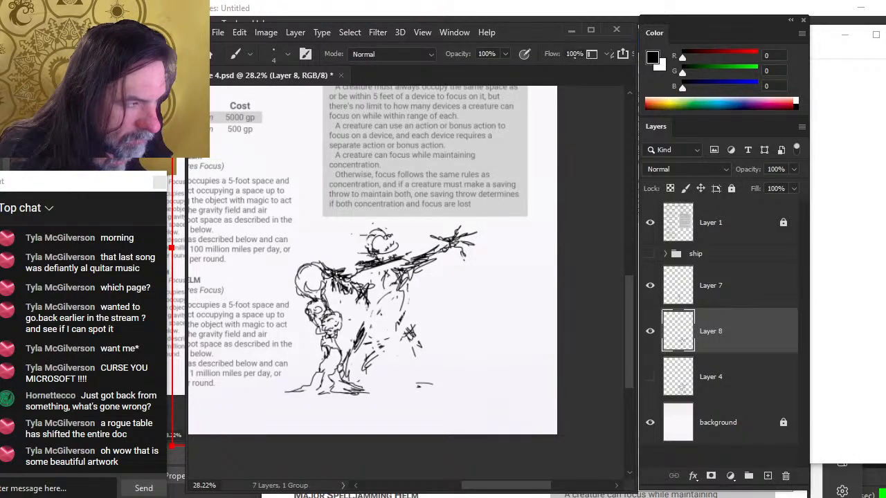
mouse_move(336, 279)
mouse_down()
mouse_move(331, 298)
mouse_move(339, 301)
mouse_move(364, 297)
mouse_move(351, 275)
mouse_move(339, 290)
mouse_move(345, 284)
mouse_move(336, 283)
mouse_move(345, 271)
mouse_move(355, 285)
mouse_move(339, 293)
mouse_move(360, 275)
mouse_move(368, 314)
mouse_up()
key(e)
key(b)
key(e)
key(b)
mouse_move(404, 273)
mouse_down()
mouse_move(388, 314)
mouse_move(404, 292)
mouse_up()
key(e)
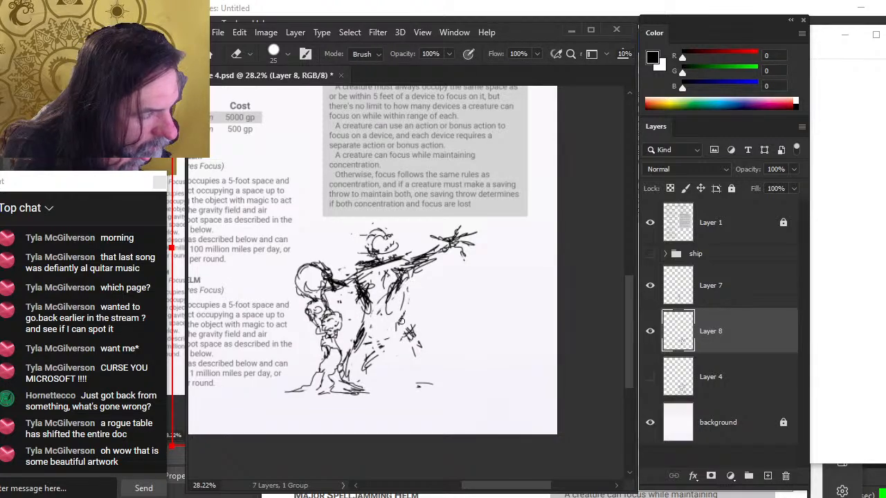
Redraw the figure's chest and arm with new brush strokes, erasing and replacing lines along the body
mouse_move(416, 256)
mouse_down()
mouse_move(381, 264)
mouse_move(389, 239)
mouse_move(373, 262)
mouse_move(421, 269)
mouse_move(398, 273)
mouse_move(427, 257)
mouse_up()
key(b)
key(e)
key(b)
mouse_move(398, 267)
mouse_down()
mouse_move(427, 266)
mouse_move(406, 262)
mouse_move(397, 240)
mouse_up()
key(e)
key(b)
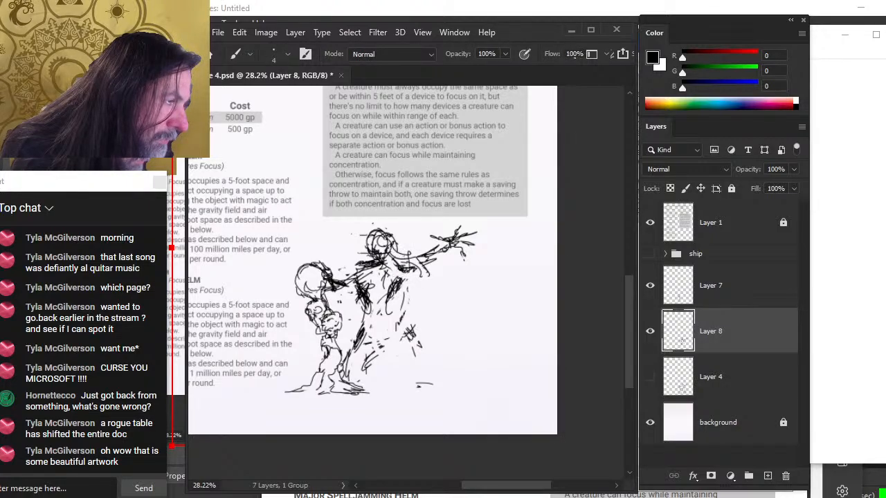
mouse_move(399, 291)
mouse_down()
mouse_move(392, 309)
mouse_move(408, 326)
mouse_move(383, 291)
mouse_move(373, 310)
mouse_move(368, 299)
mouse_move(357, 335)
mouse_move(377, 314)
mouse_move(357, 336)
mouse_move(352, 301)
mouse_move(354, 340)
mouse_up()
key(e)
key(b)
key(e)
mouse_move(354, 340)
mouse_down()
mouse_move(357, 290)
mouse_move(343, 287)
mouse_move(337, 306)
mouse_up()
key(b)
key(e)
key(b)
drag(355, 272, 342, 305)
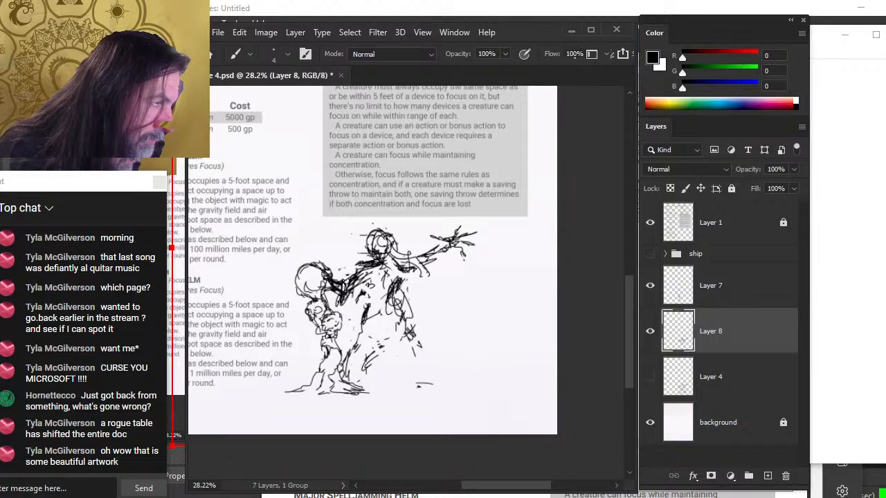
Add heavier strokes across the figure's torso and hips, erasing stray lines between strokes
mouse_move(394, 261)
mouse_down()
mouse_move(404, 307)
mouse_move(405, 291)
mouse_move(359, 322)
mouse_move(348, 343)
mouse_up()
key(e)
key(b)
drag(359, 325, 350, 350)
drag(357, 296, 352, 341)
drag(357, 322, 388, 315)
drag(359, 329, 402, 314)
key(e)
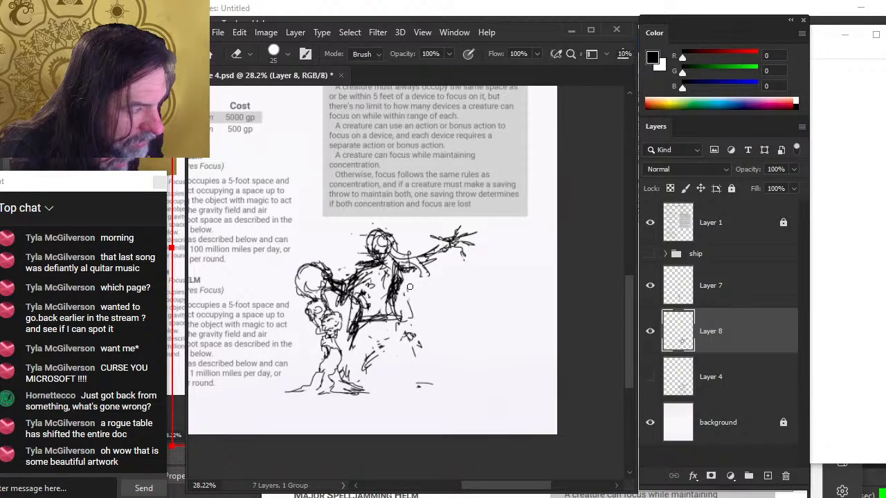
mouse_move(400, 280)
mouse_down()
mouse_move(393, 315)
mouse_move(413, 289)
mouse_up()
mouse_move(400, 324)
mouse_down()
mouse_move(413, 286)
mouse_move(408, 337)
mouse_up()
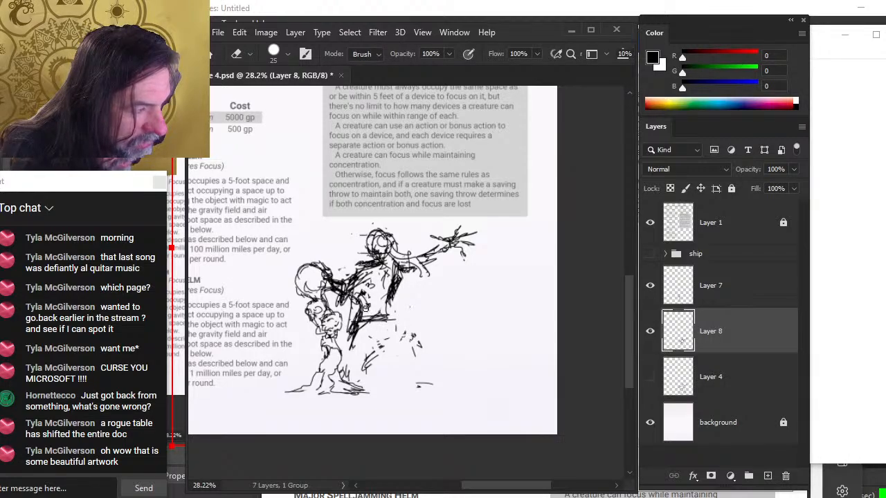
key(b)
mouse_move(362, 295)
mouse_down()
mouse_move(356, 322)
mouse_move(387, 292)
mouse_up()
mouse_move(348, 313)
mouse_down()
mouse_move(384, 294)
mouse_move(357, 308)
mouse_move(359, 267)
mouse_up()
key(e)
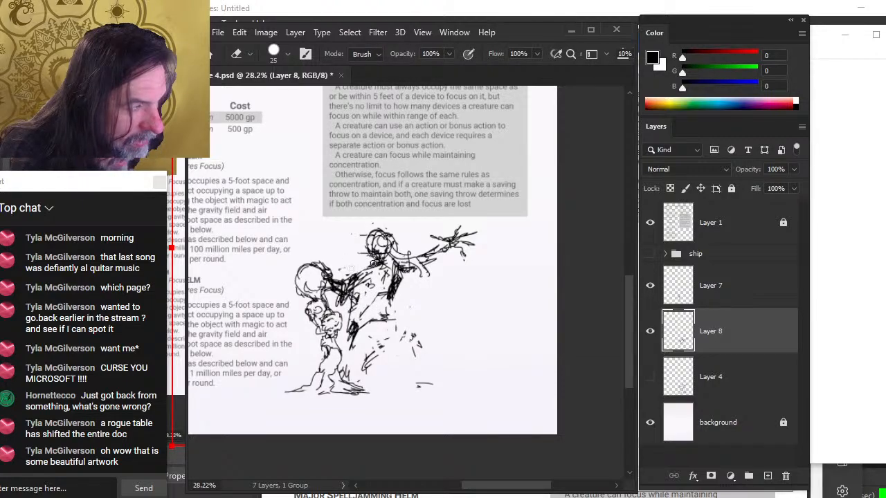
key(b)
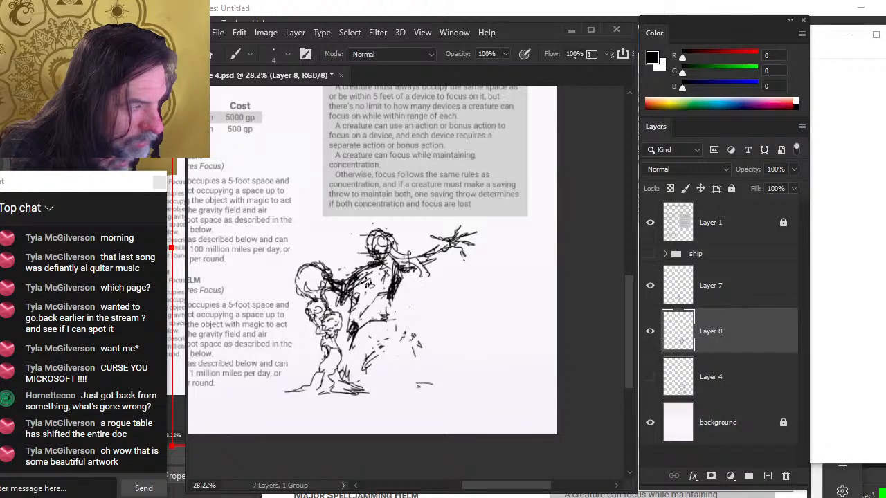
key(e)
key(b)
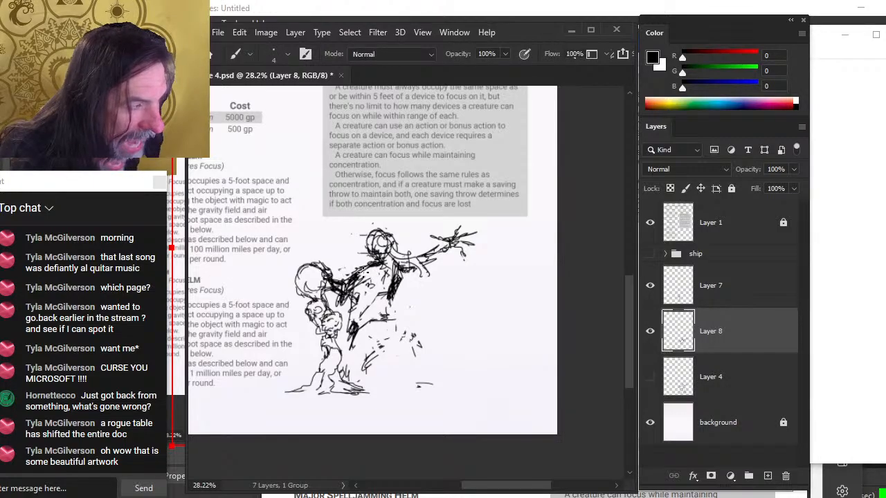
key(e)
key(b)
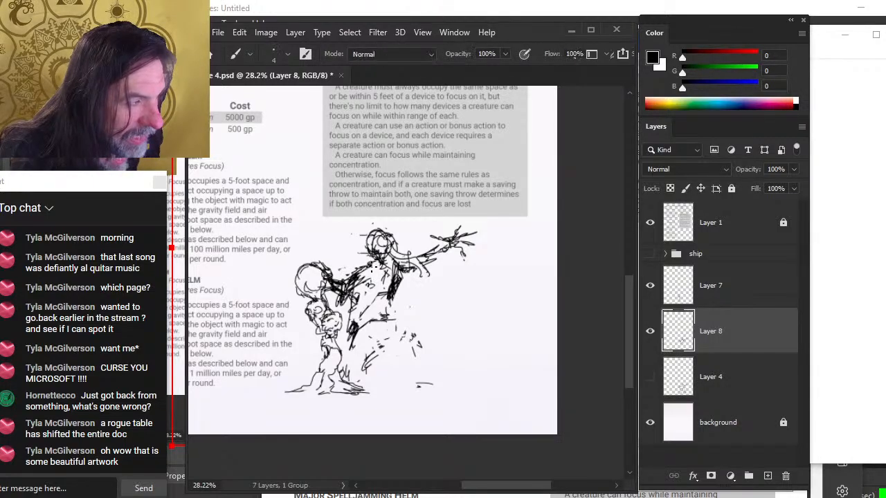
drag(338, 299, 395, 278)
Zoom out to examine the sketch within the full page layout, then zoom back in on the figure
key(e)
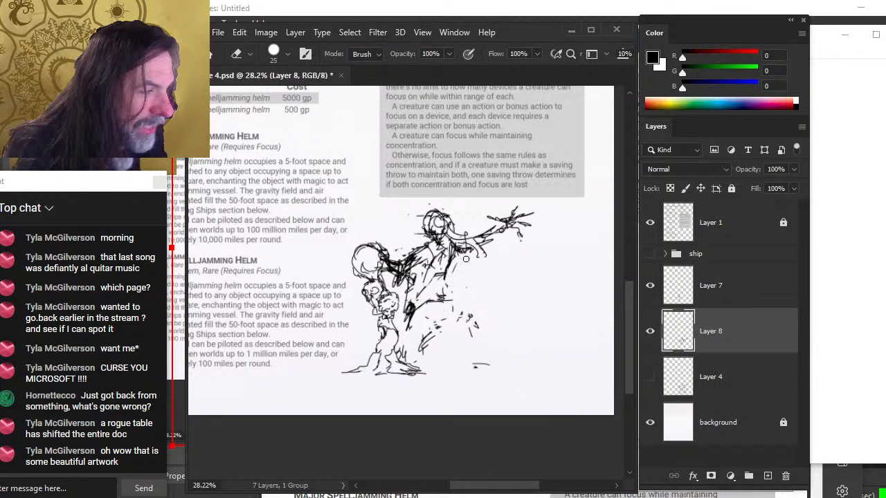
key(b)
key(e)
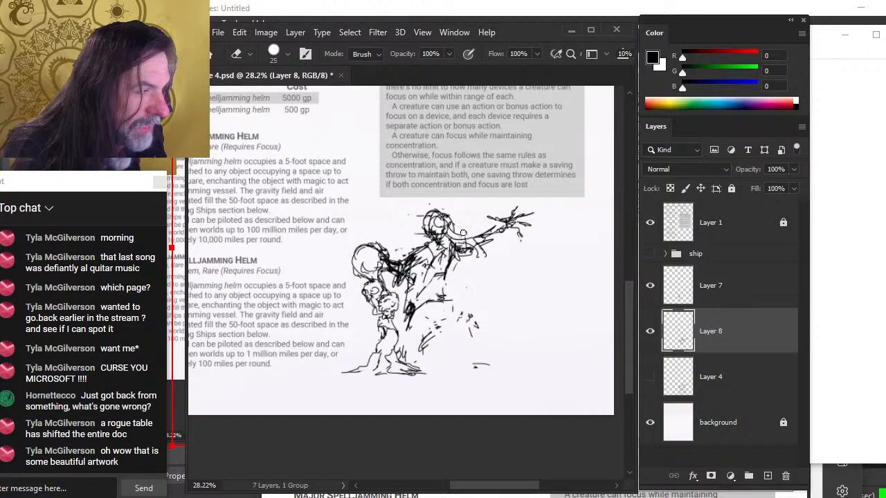
key(b)
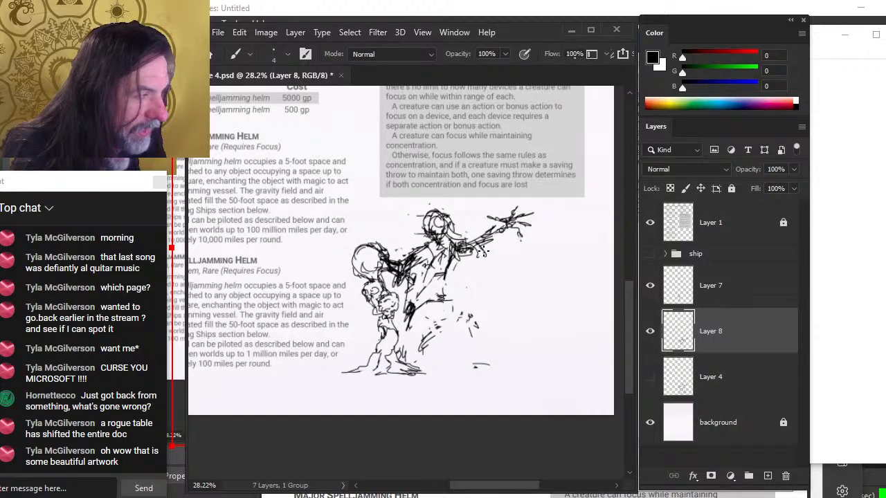
key(e)
key(b)
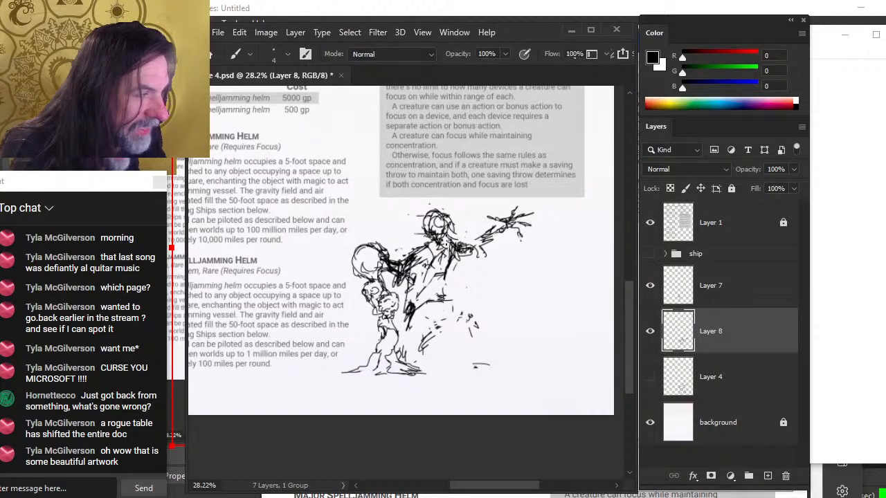
key(e)
drag(388, 202, 439, 261)
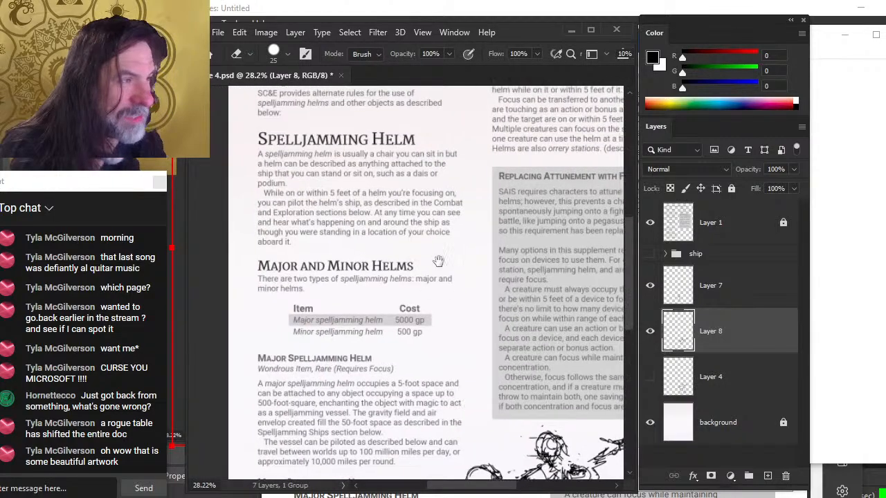
drag(351, 173, 366, 188)
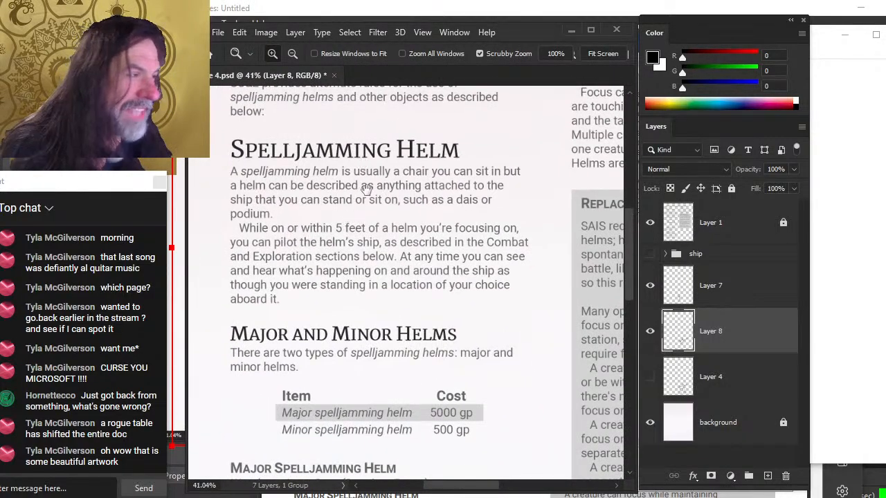
key(ctrl+0)
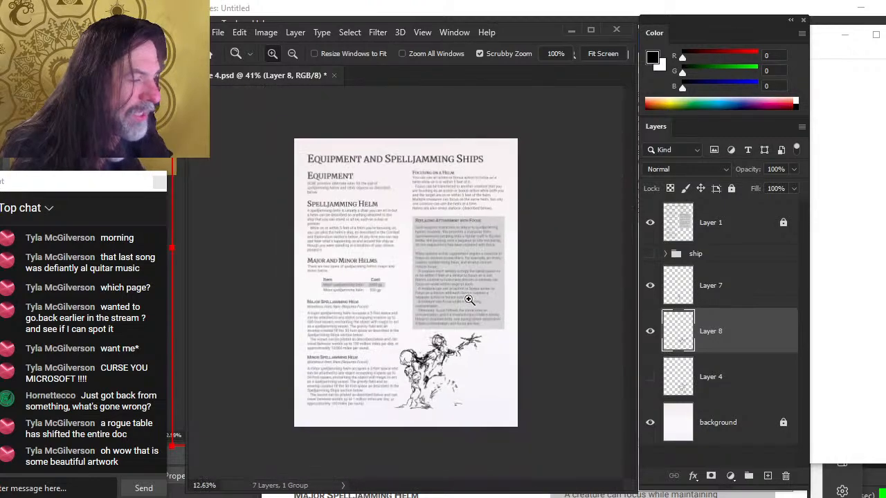
mouse_move(438, 358)
mouse_down()
mouse_move(460, 363)
mouse_move(404, 272)
mouse_up()
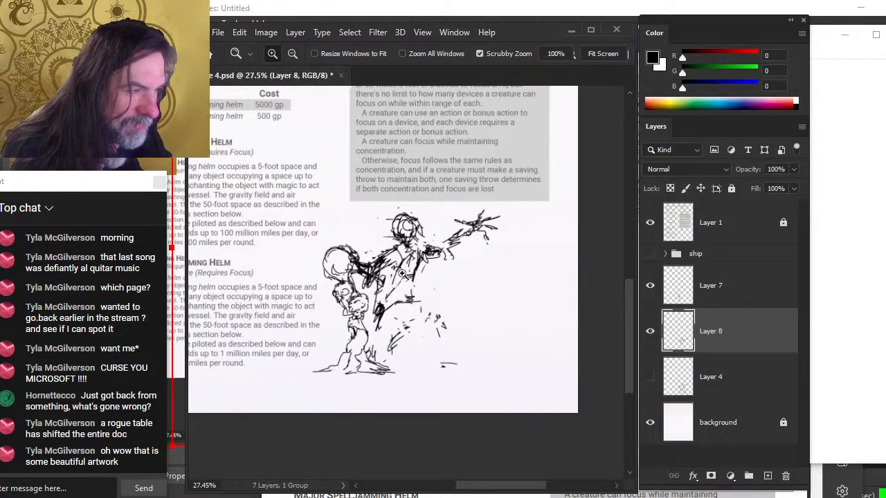
Sketch additional flowing lines through the figure's legs and lower body
key(e)
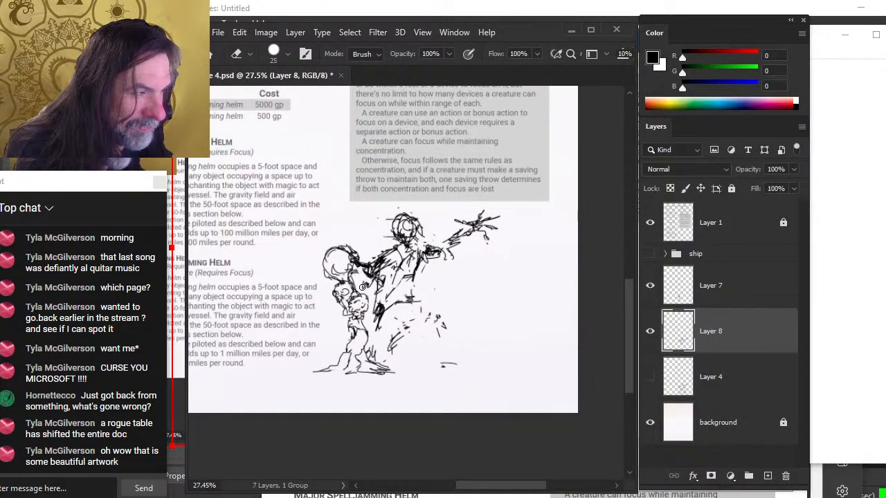
key(b)
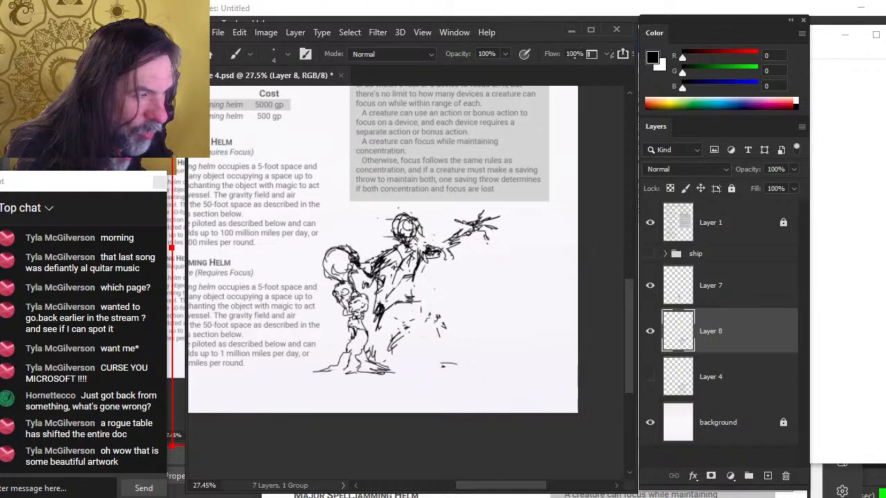
key(e)
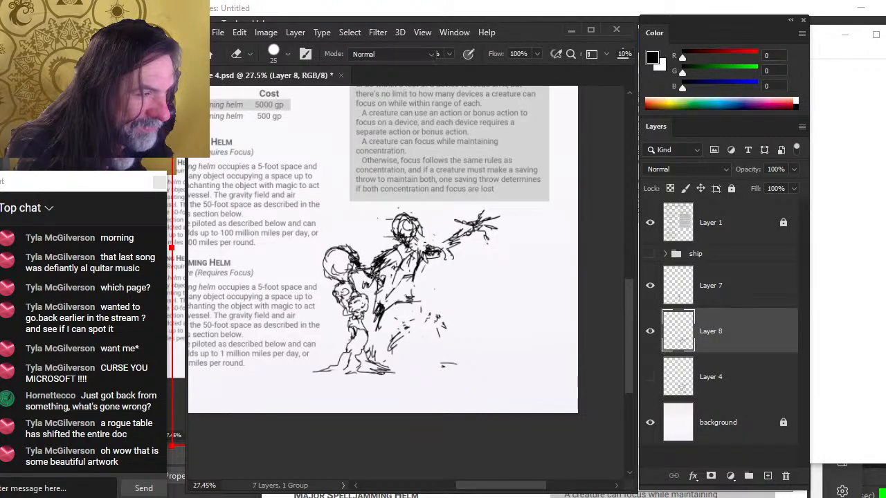
key(b)
key(e)
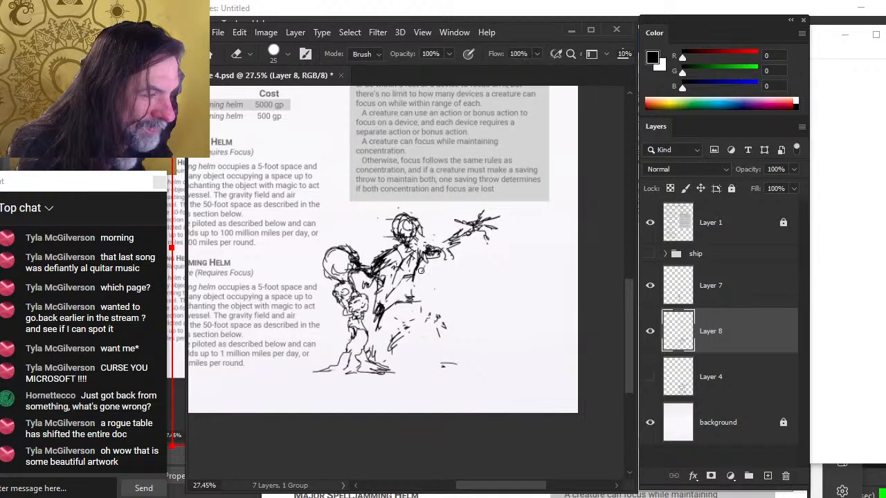
key(b)
drag(419, 258, 413, 296)
key(e)
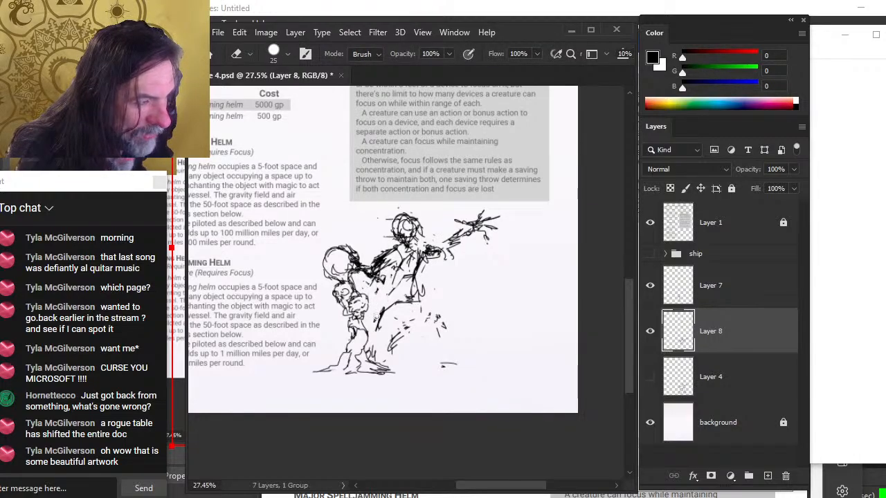
key(b)
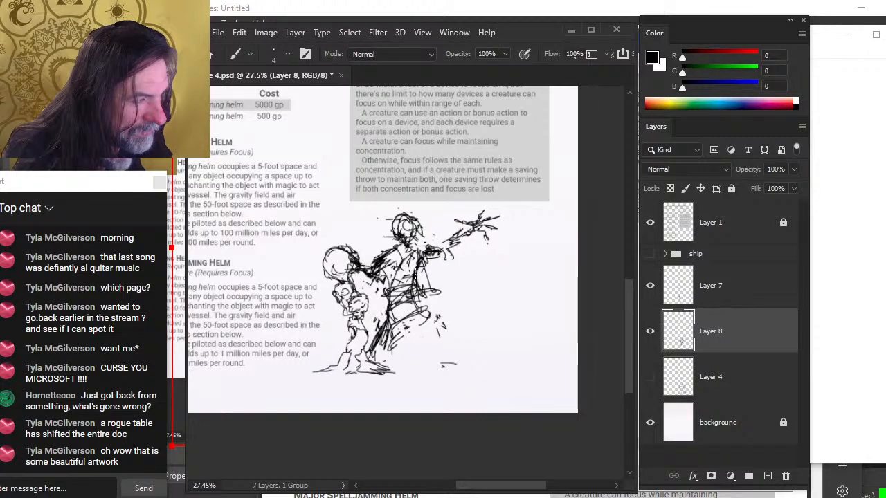
key(e)
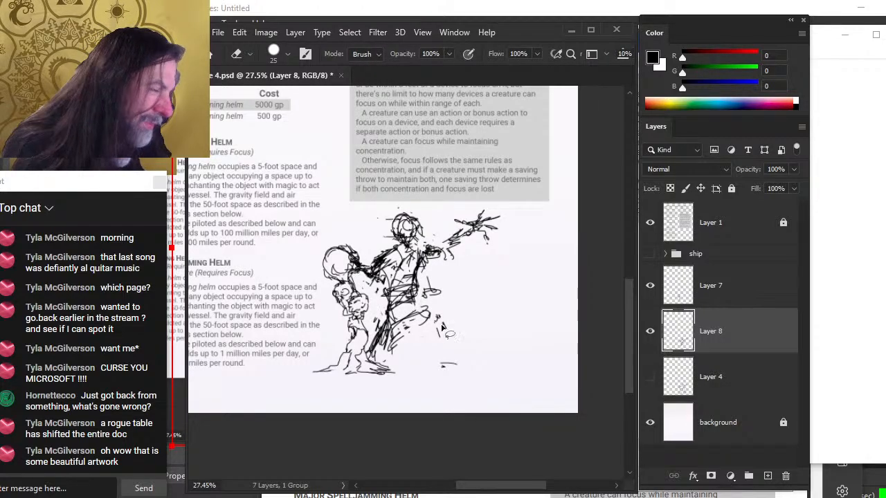
Lasso the figure sketch and scale it down slightly with Free Transform, shifting it into place
key(l)
right_click(475, 337)
click(524, 407)
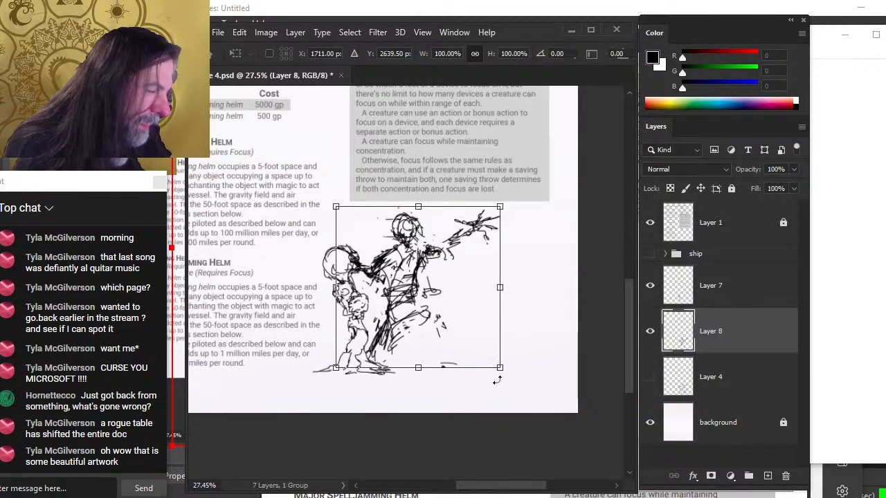
drag(501, 365, 472, 339)
drag(456, 295, 457, 304)
key(Return)
Nudge the figure slightly with the Move tool and add a stroke to its robe
key(v)
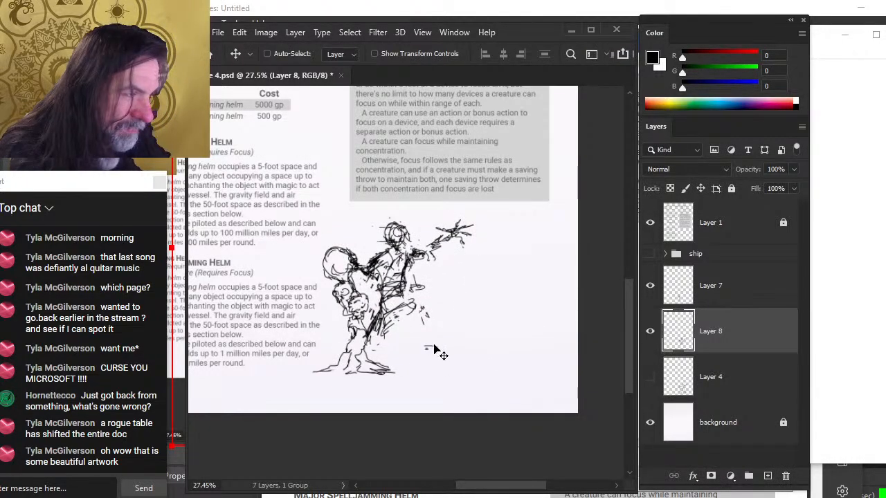
drag(435, 343, 432, 339)
key(e)
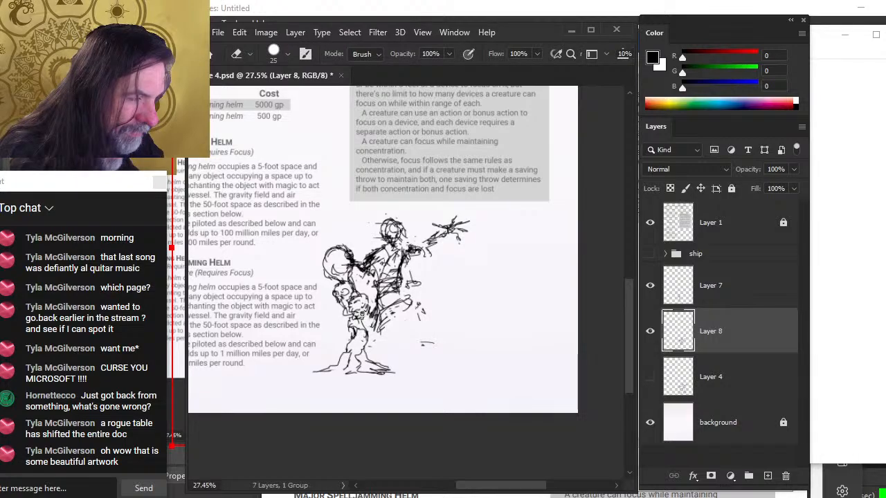
key(b)
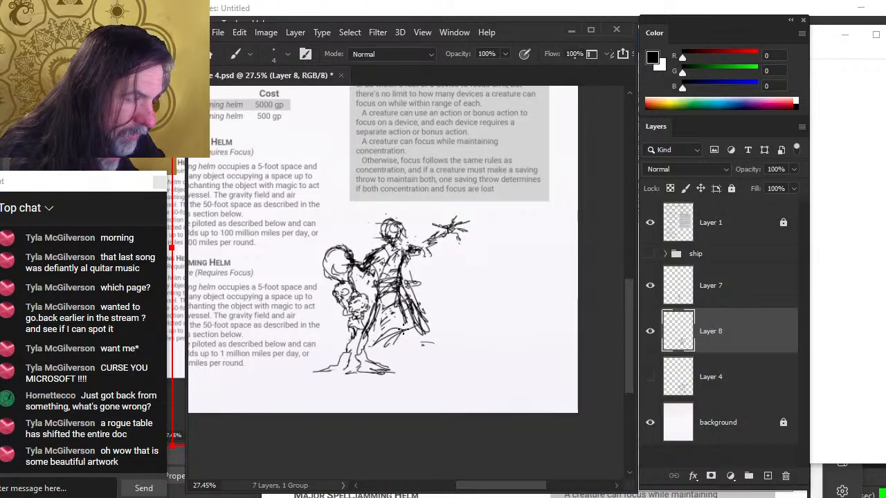
drag(403, 330, 403, 331)
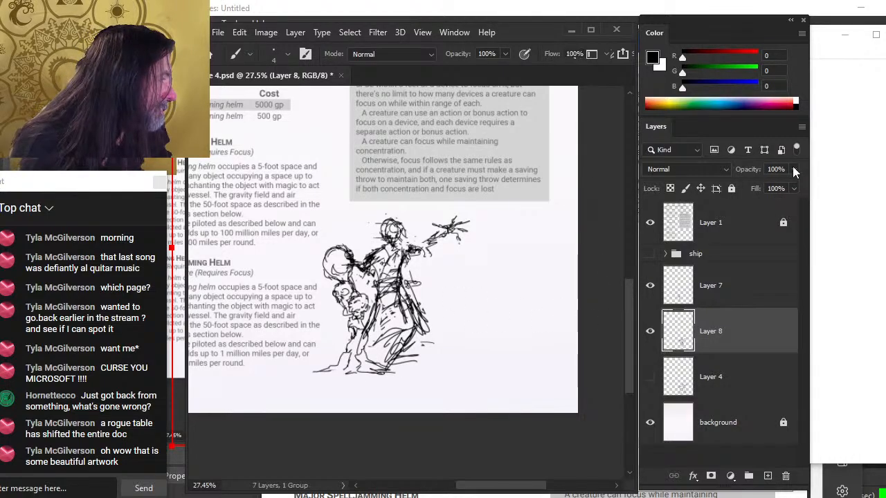
Lower Layer 8's opacity to 60% and show and select the ship group
click(793, 169)
drag(784, 188, 775, 186)
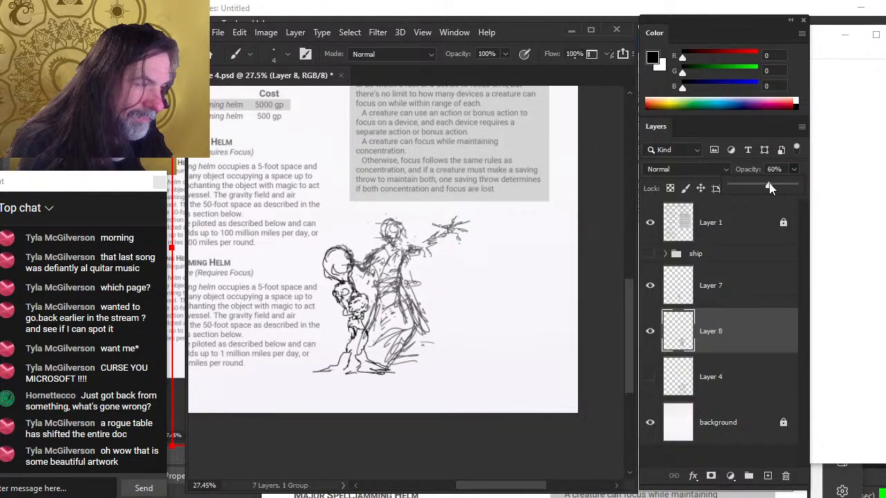
click(651, 253)
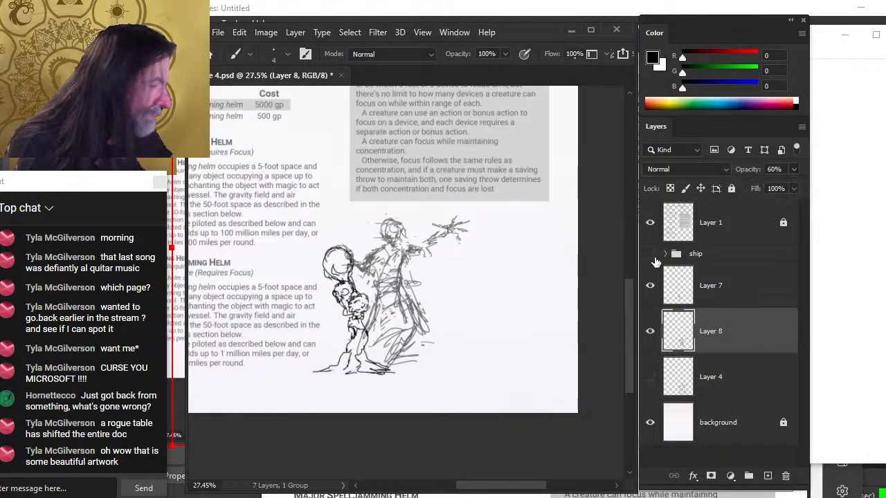
click(720, 260)
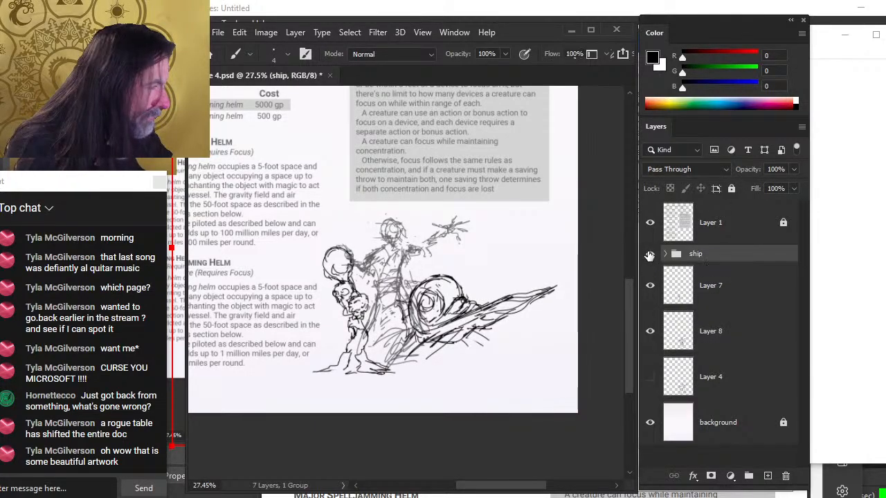
Lasso the ship sketch and rotate it about 9.8° with Free Transform
key(l)
right_click(499, 256)
click(553, 379)
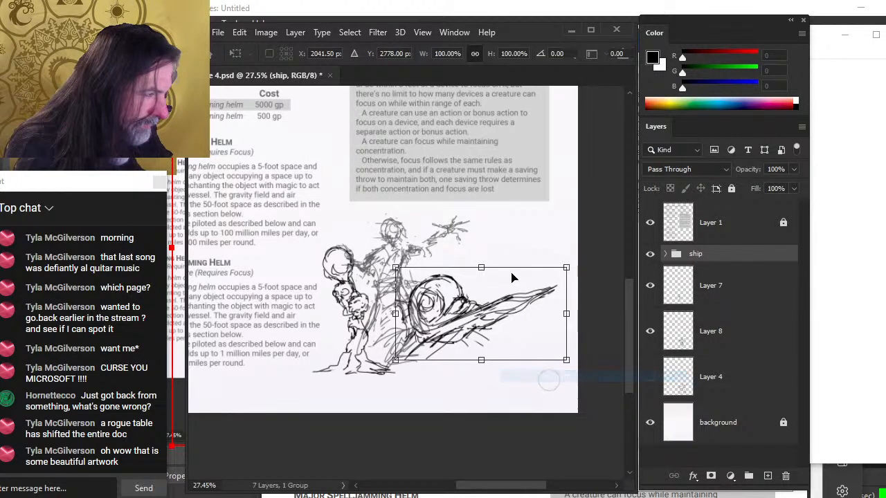
drag(516, 228, 532, 235)
key(Return)
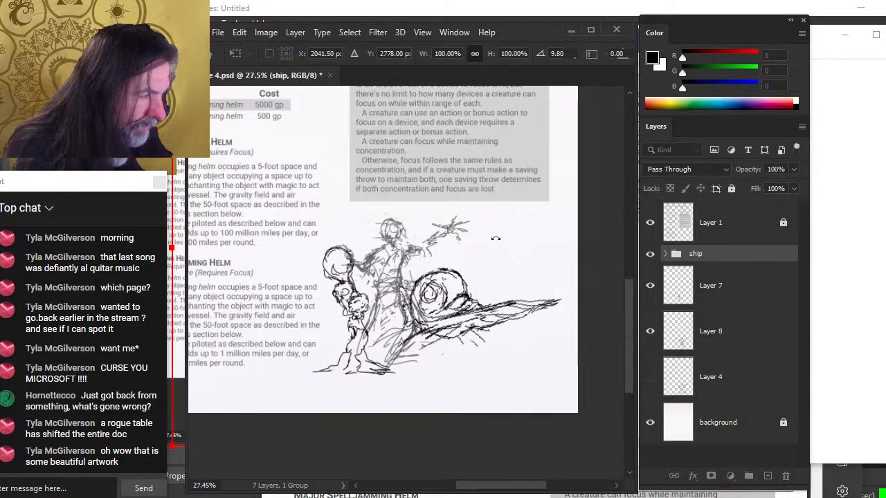
Nudge the ship sketch upward and resize it with Free Transform to about 97.7% width and 108.8% height
key(v)
mouse_move(487, 350)
mouse_down()
mouse_move(473, 345)
mouse_move(483, 325)
mouse_up()
key(l)
right_click(464, 283)
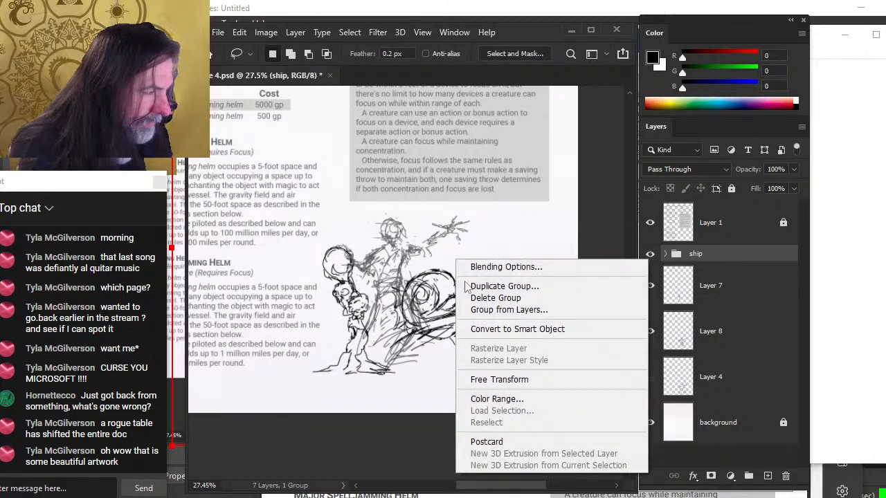
click(515, 379)
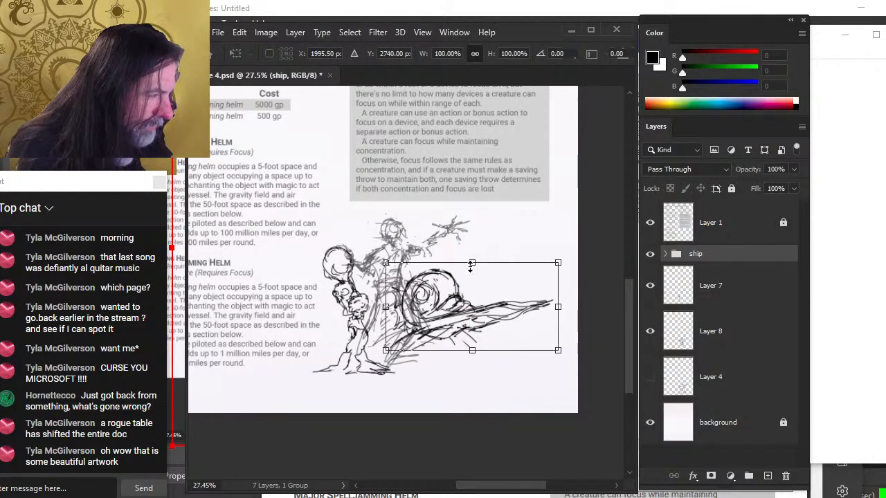
drag(471, 267, 472, 256)
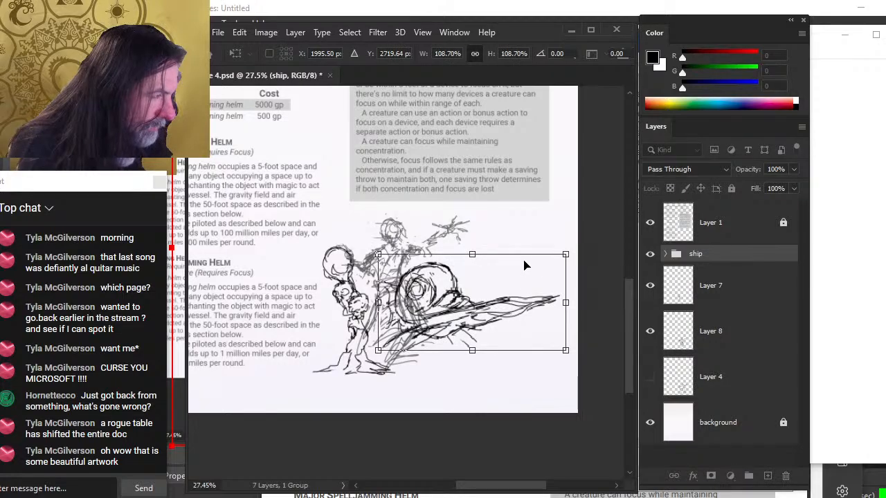
right_click(528, 293)
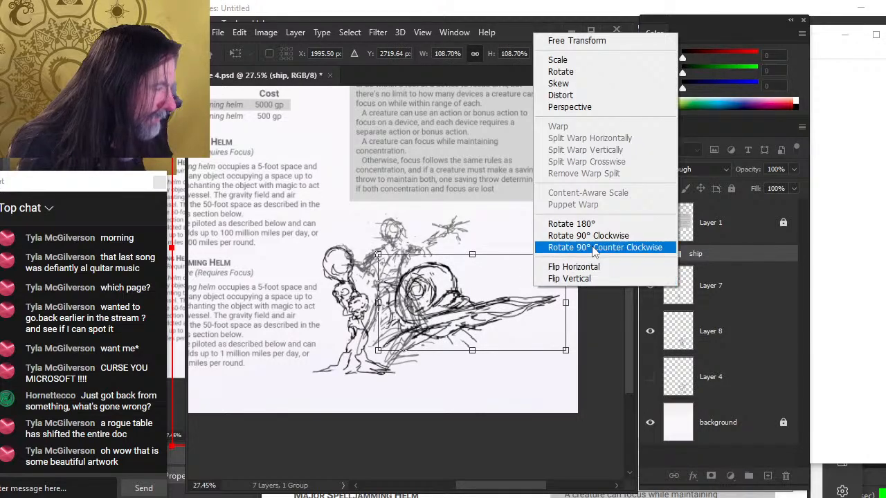
click(598, 47)
mouse_move(559, 329)
mouse_down()
mouse_move(553, 316)
mouse_move(534, 325)
mouse_move(524, 317)
mouse_up()
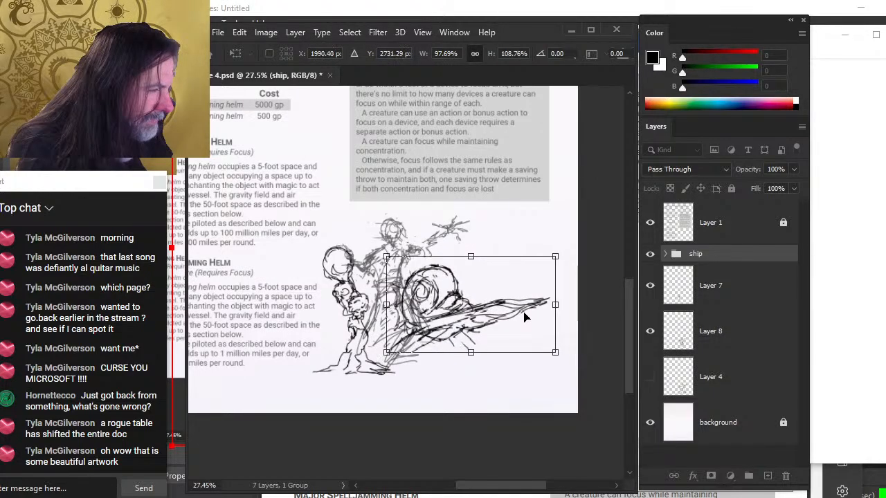
key(Return)
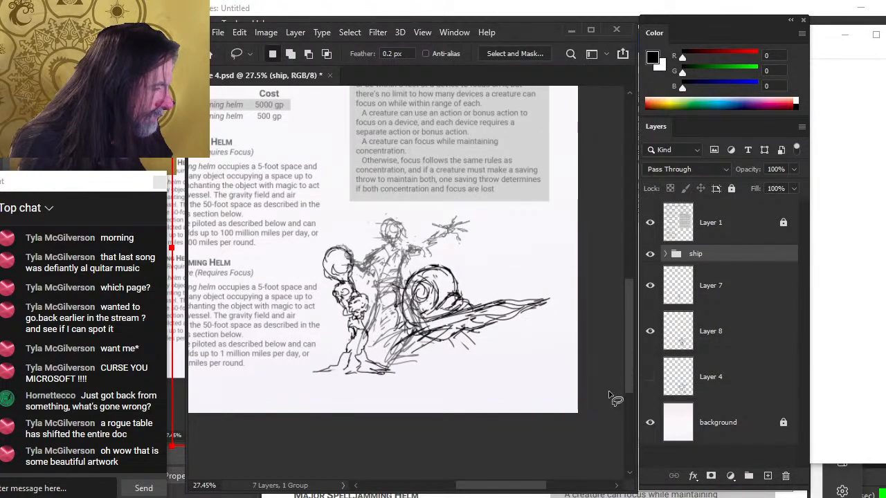
Compare Layer 7 and Layer 8, then add a mask to Layer 8 and paint out the figure overlapping the ship
click(650, 287)
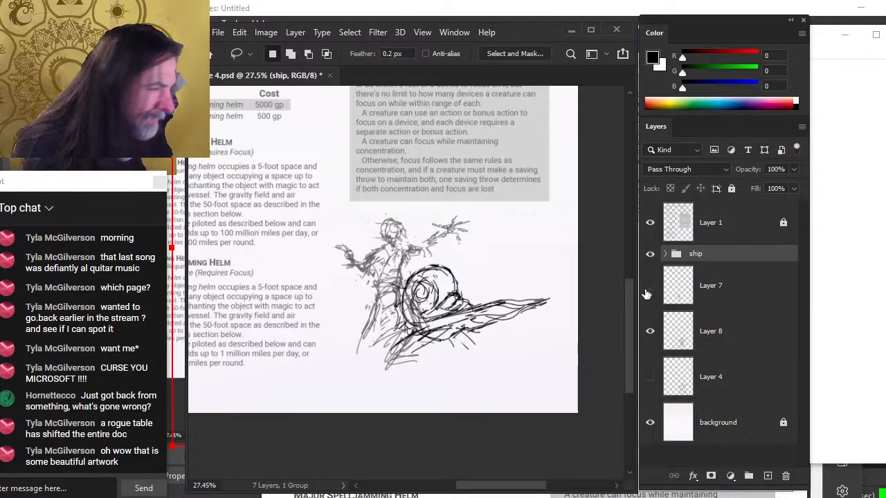
click(650, 287)
click(650, 331)
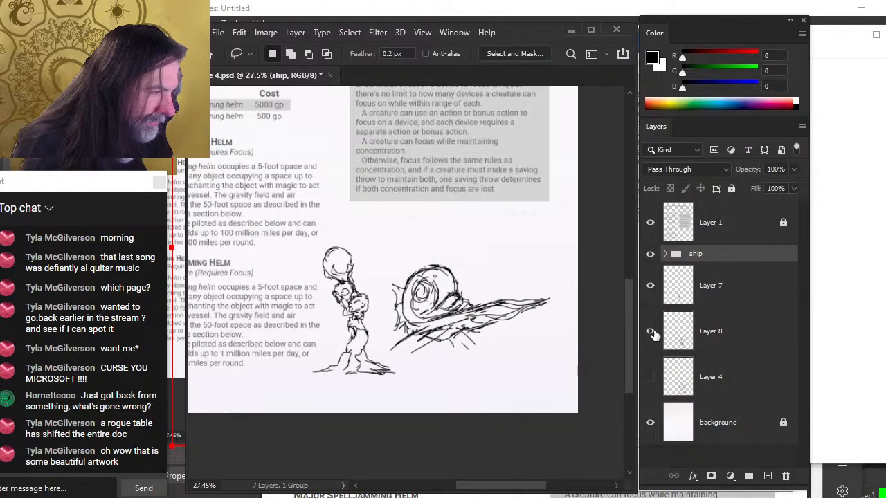
click(650, 331)
click(717, 339)
click(710, 476)
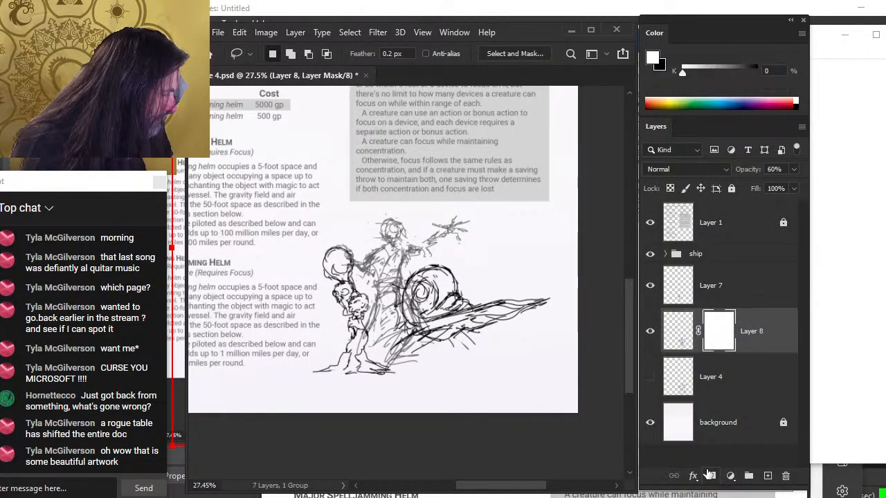
key(b)
key(])
key(])
key(])
key(])
key(])
key(])
key(])
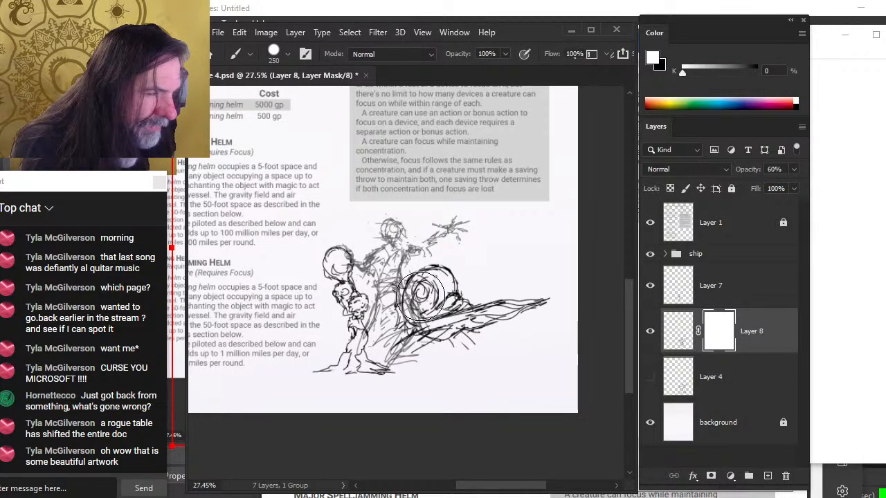
key(x)
mouse_move(423, 297)
mouse_down()
mouse_move(404, 326)
mouse_move(441, 346)
mouse_up()
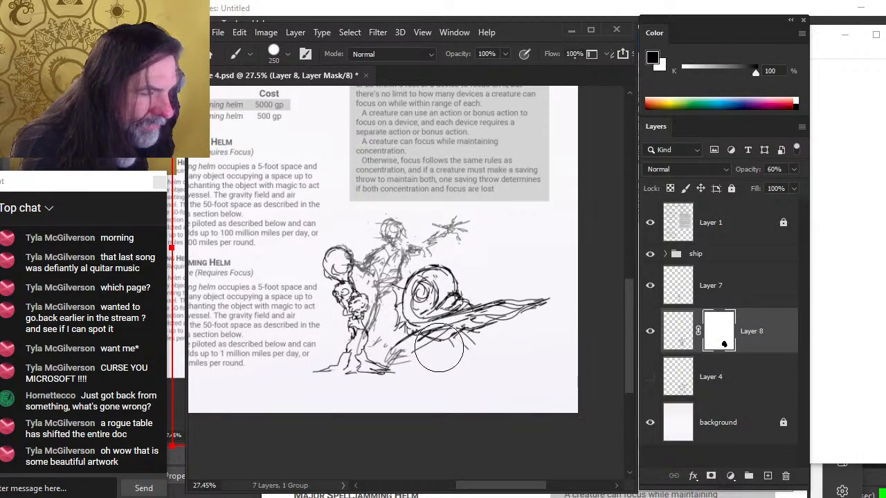
key(r)
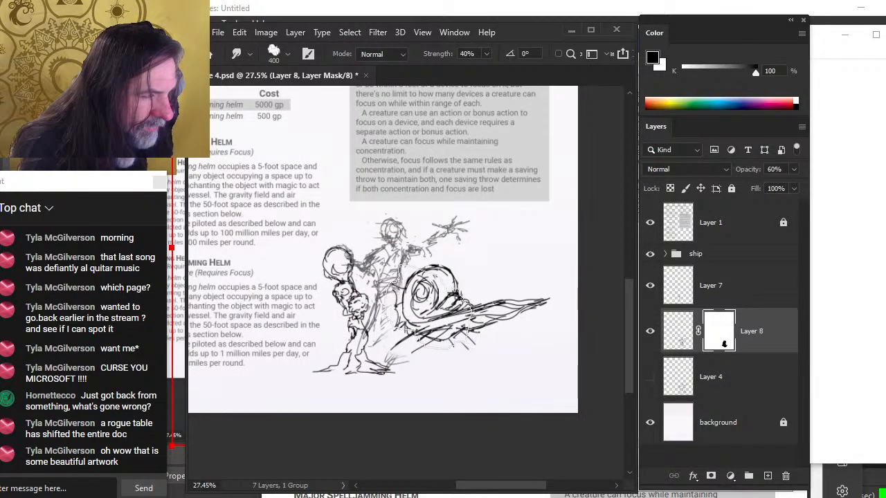
Select the ship group and nudge it slightly down and to the right
click(713, 258)
key(v)
drag(540, 328, 542, 330)
key(l)
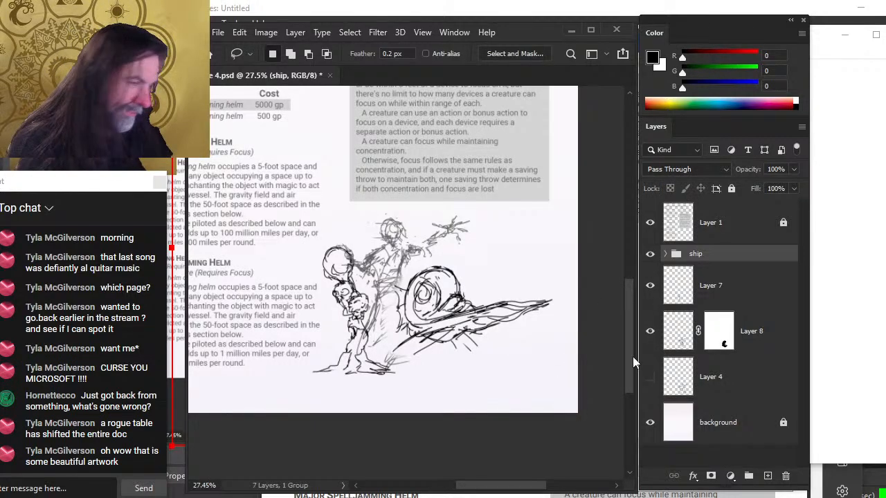
Rotate the selected figure part on Layer 7 by about -3.9° with Free Transform and shift it down
click(729, 302)
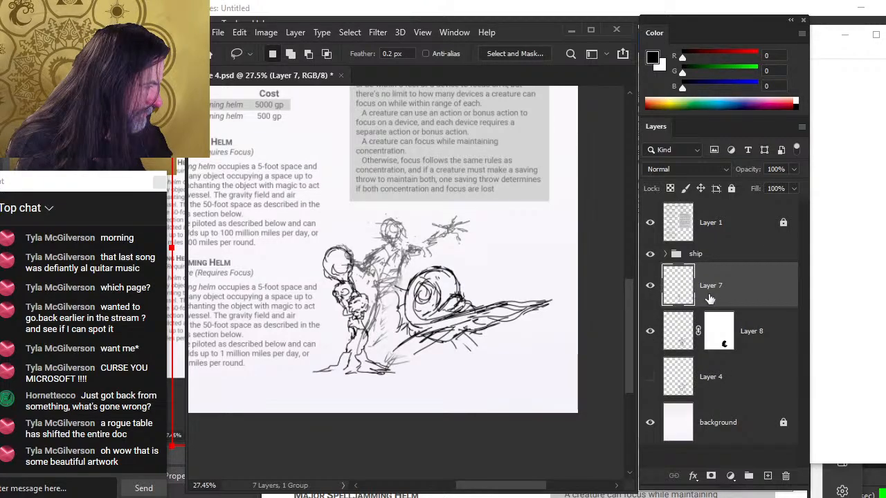
right_click(486, 282)
click(494, 400)
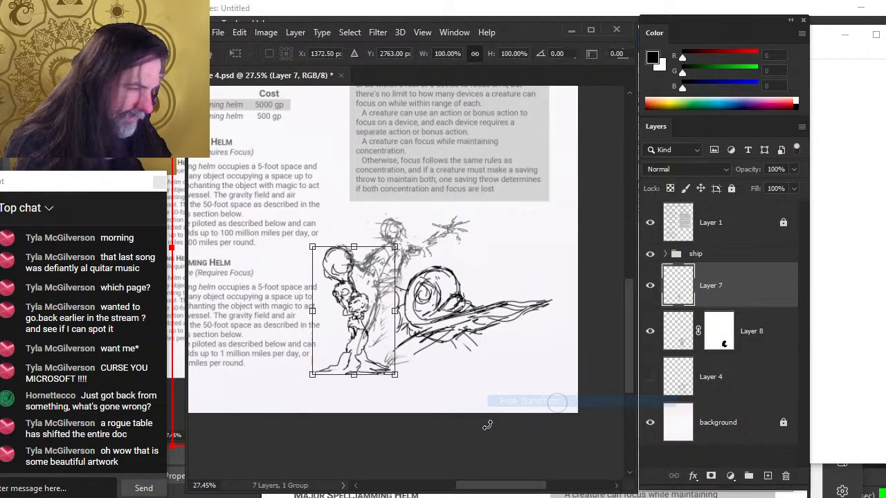
mouse_move(487, 425)
mouse_down()
mouse_move(509, 423)
mouse_move(503, 421)
mouse_up()
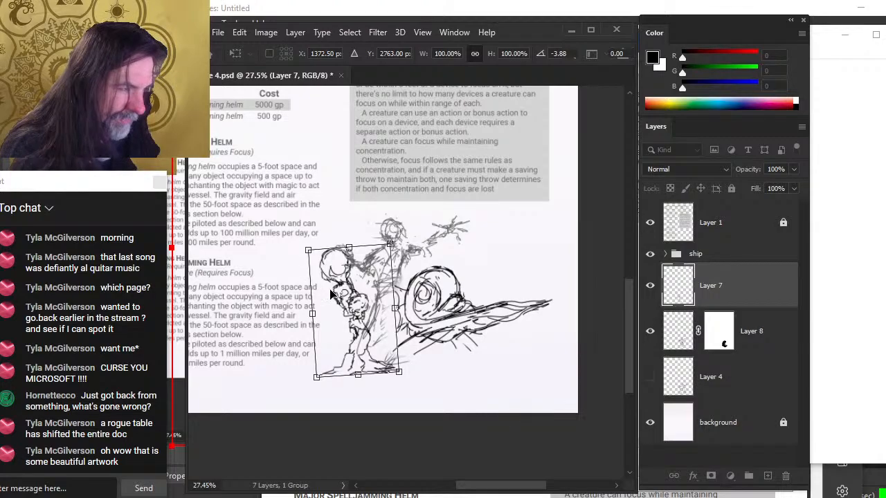
drag(393, 308, 379, 337)
key(Return)
Warp the lasso-selected feet area of the figure, pulling its lower corners outward and down
right_click(440, 290)
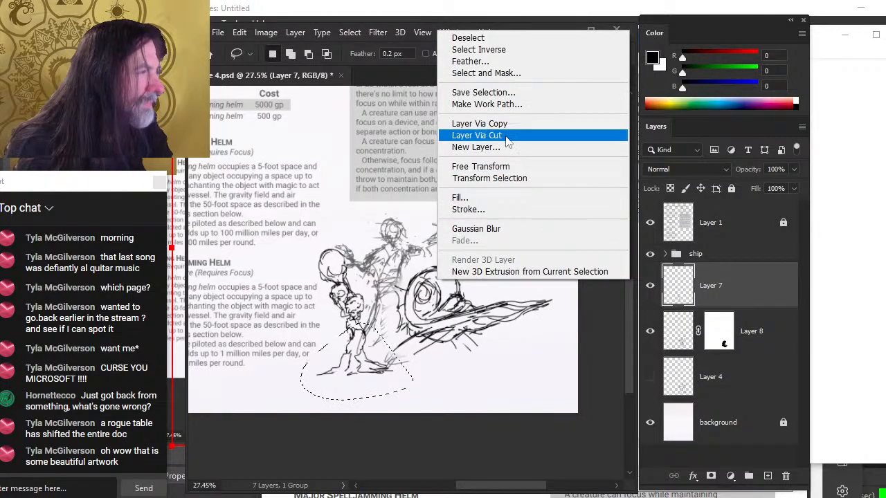
click(504, 167)
right_click(385, 335)
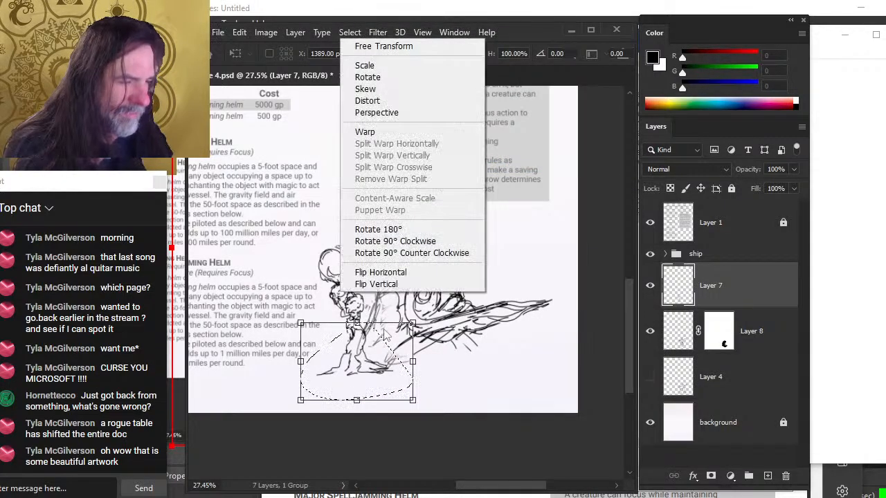
click(377, 132)
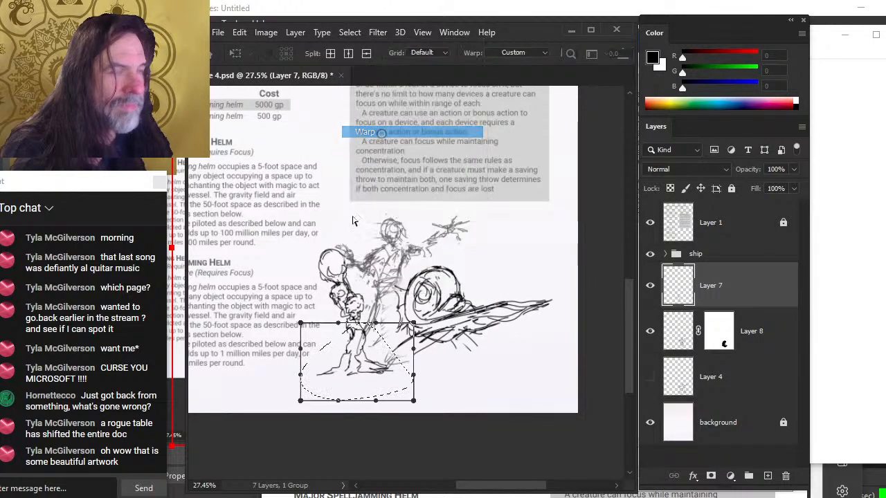
drag(324, 397, 298, 401)
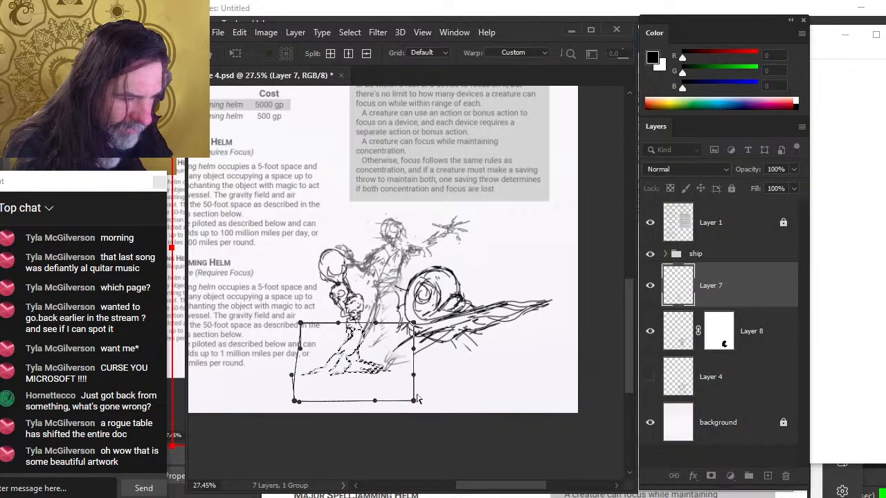
drag(418, 400, 416, 409)
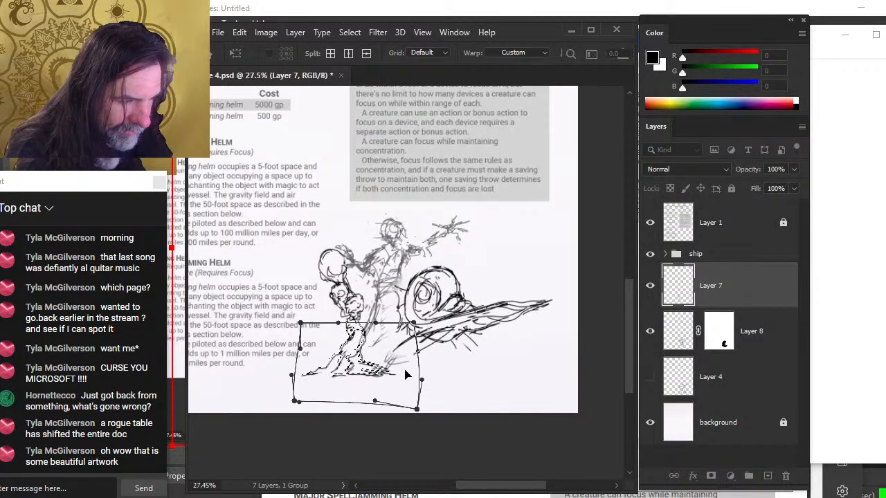
key(Return)
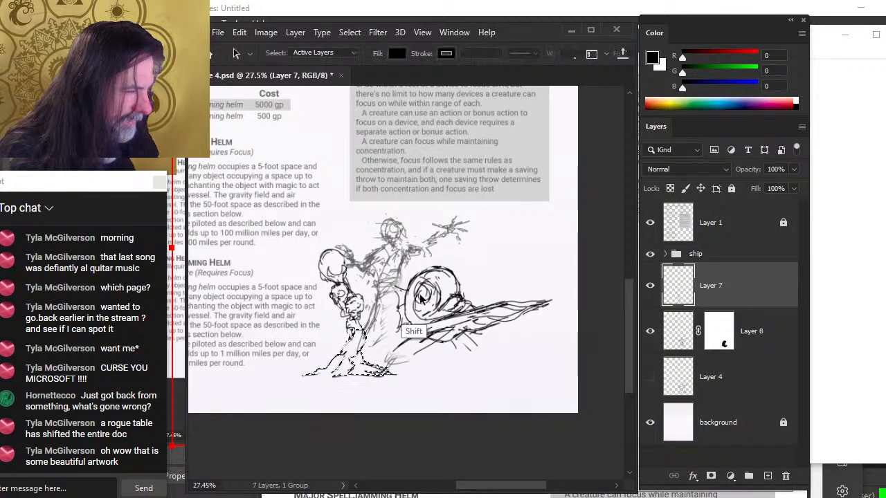
key(v)
mouse_move(433, 365)
mouse_down()
mouse_move(440, 359)
mouse_move(434, 366)
mouse_up()
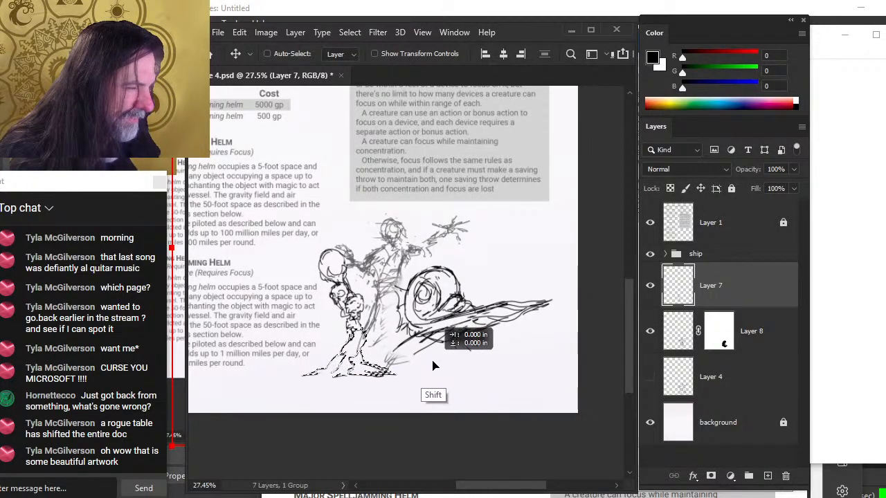
key(a)
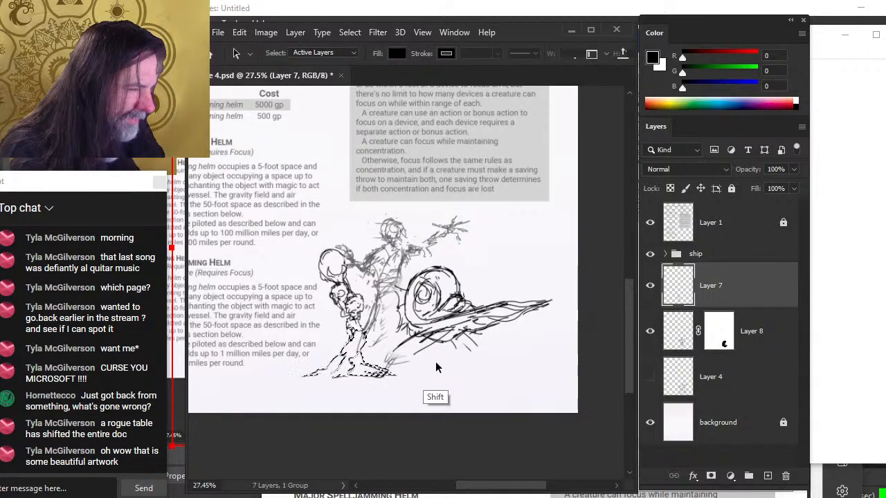
key(l)
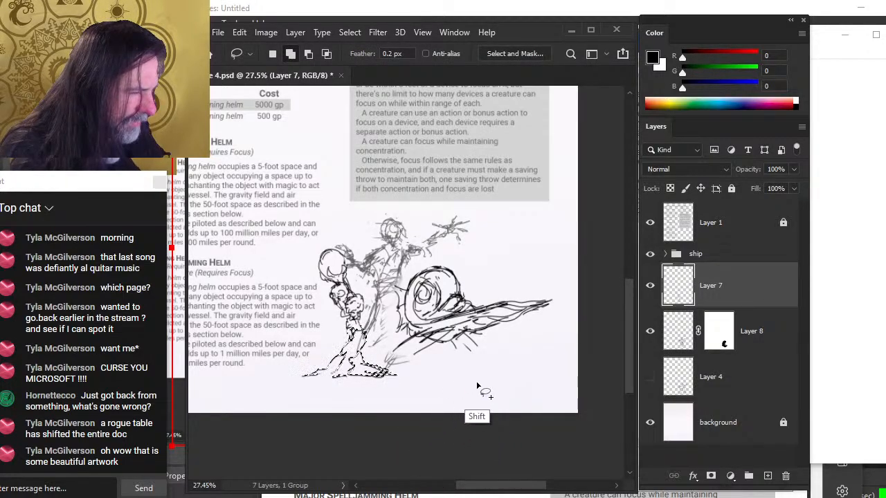
key(a)
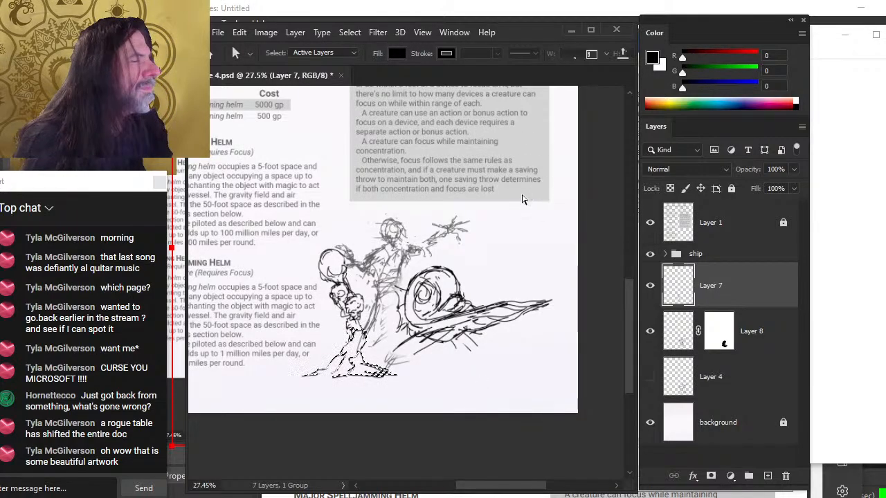
key(w)
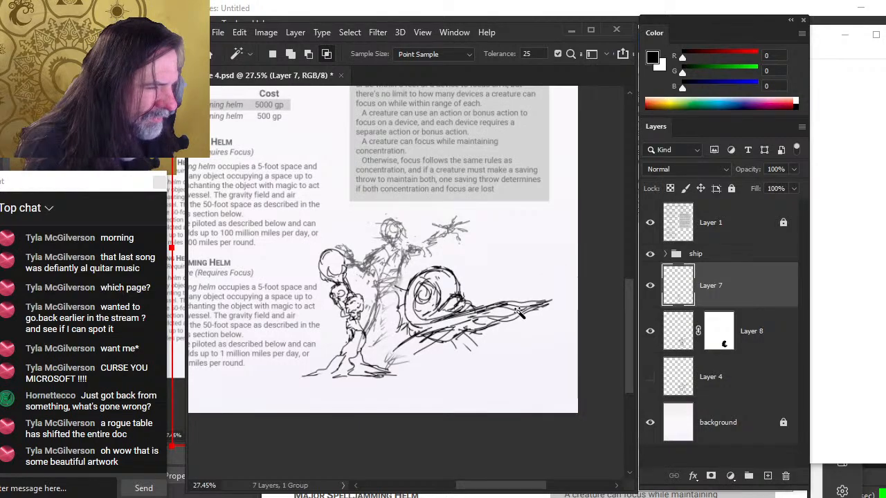
key(z)
key(ctrl+0)
key(v)
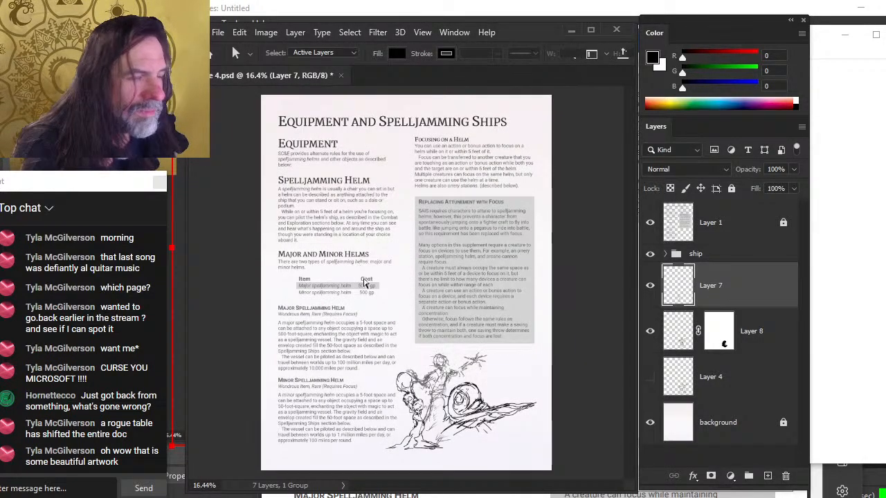
key(b)
drag(401, 273, 367, 401)
key(ctrl+z)
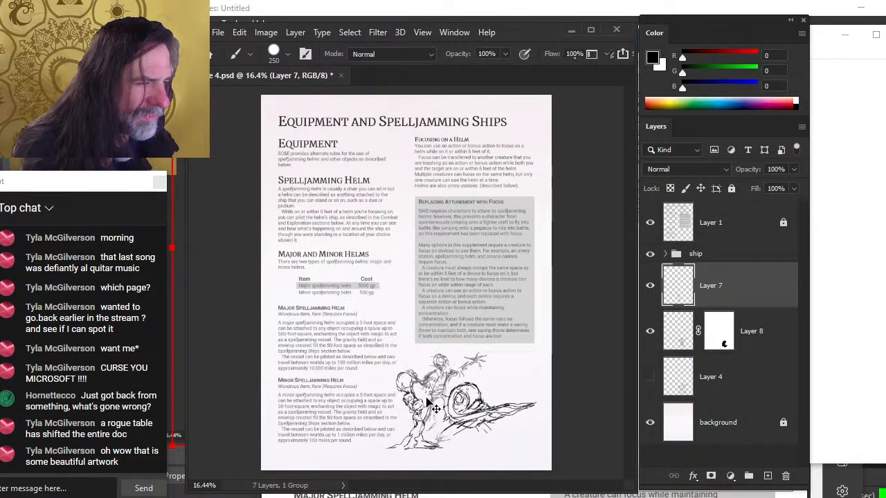
Save the document
key(z)
drag(471, 400, 606, 284)
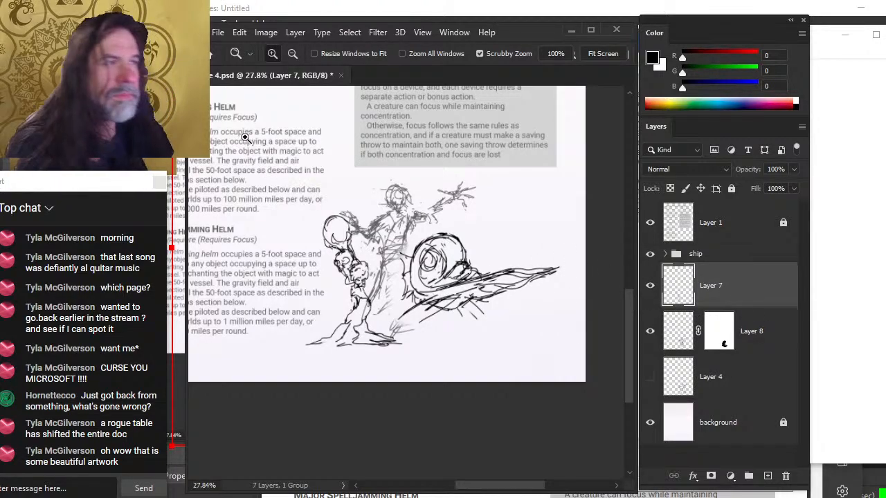
key(ctrl+s)
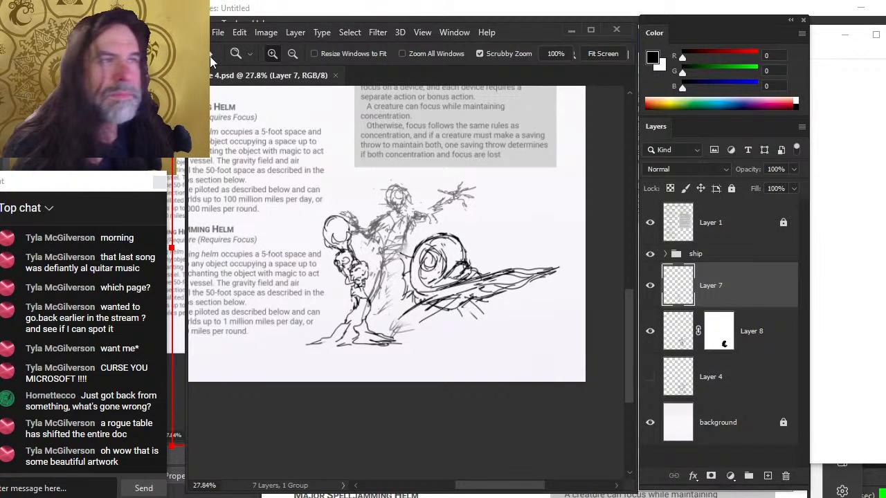
Select the background layer and open page 5.psd from the interior pages folder
drag(216, 32, 217, 35)
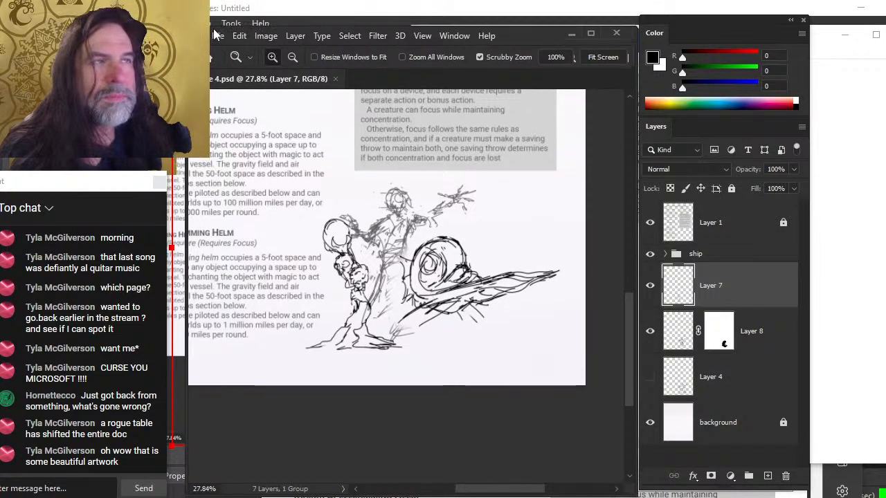
click(649, 422)
click(651, 427)
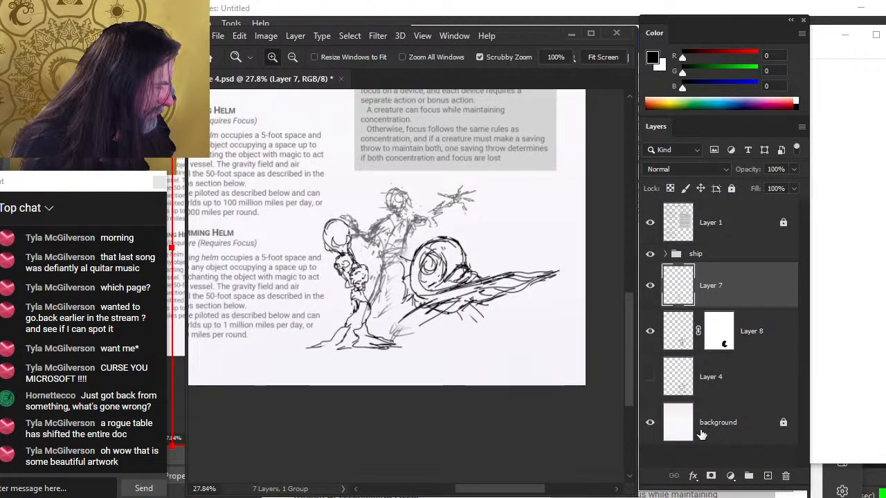
right_click(717, 433)
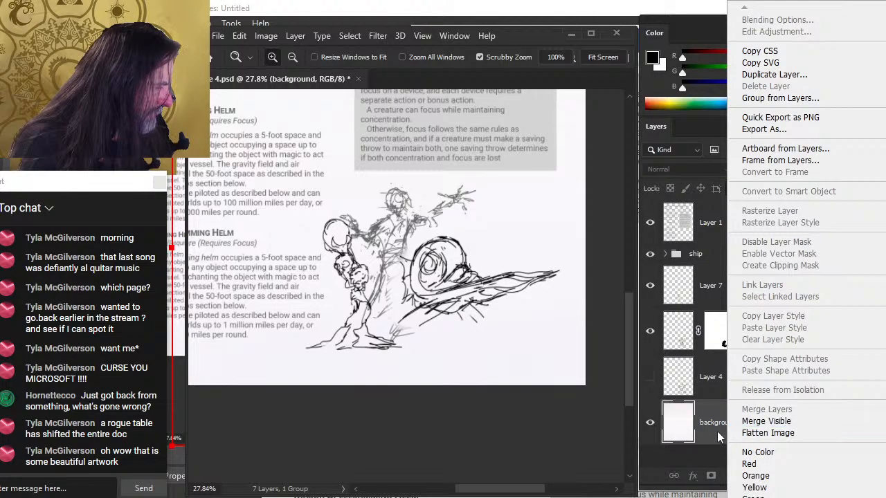
click(220, 37)
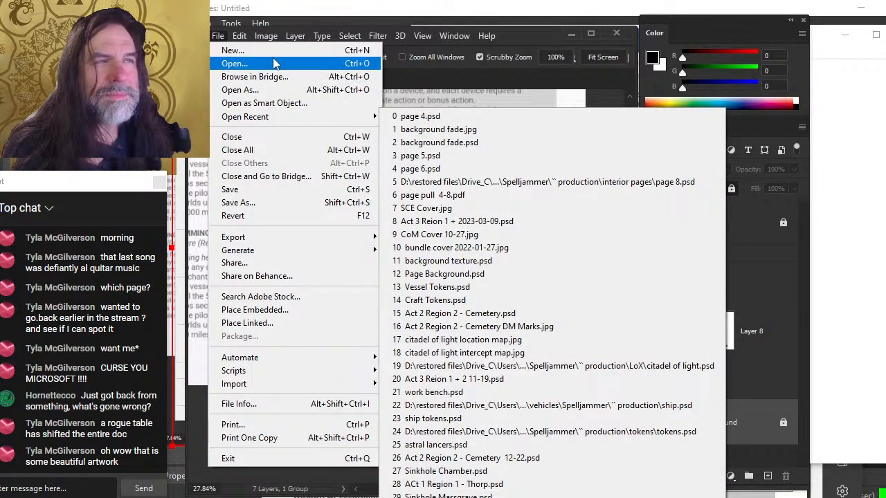
click(274, 63)
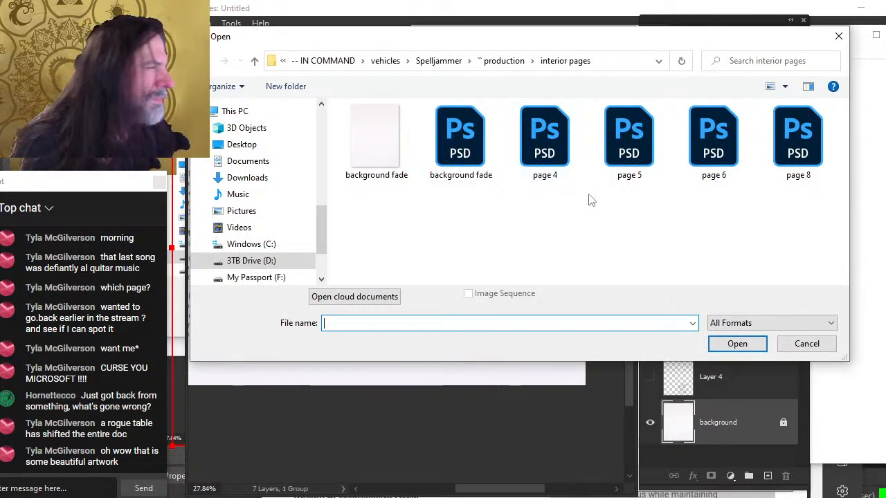
double_click(626, 149)
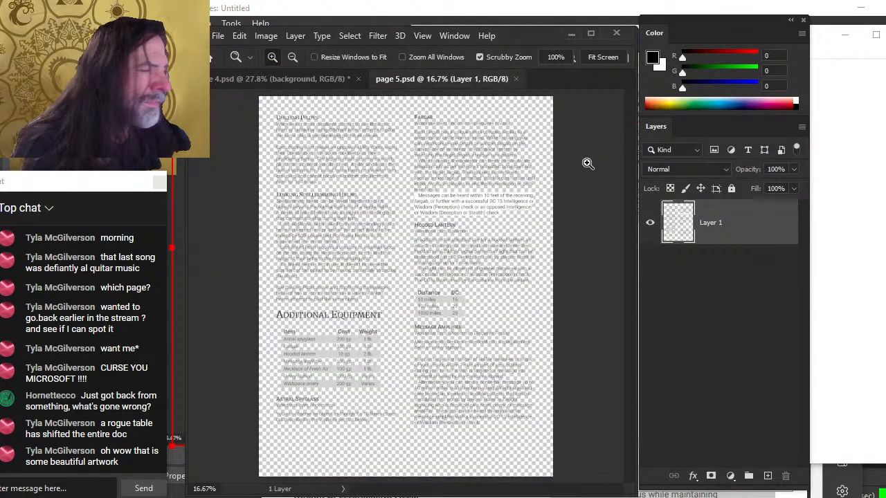
Duplicate page 4's background layer into page 5.psd and save page 4
click(294, 78)
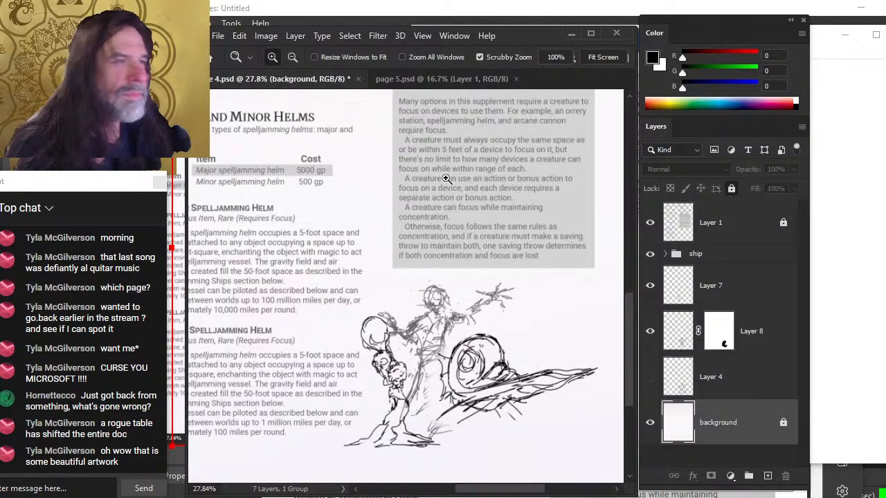
right_click(707, 326)
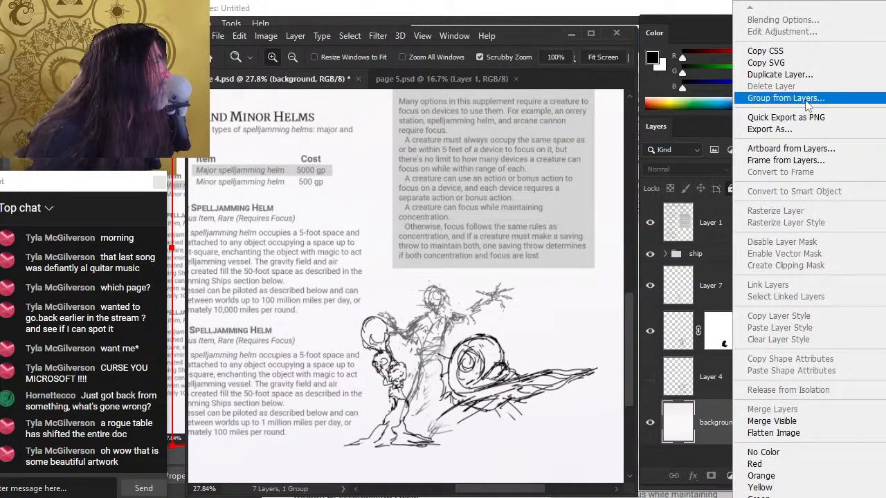
click(822, 75)
click(482, 182)
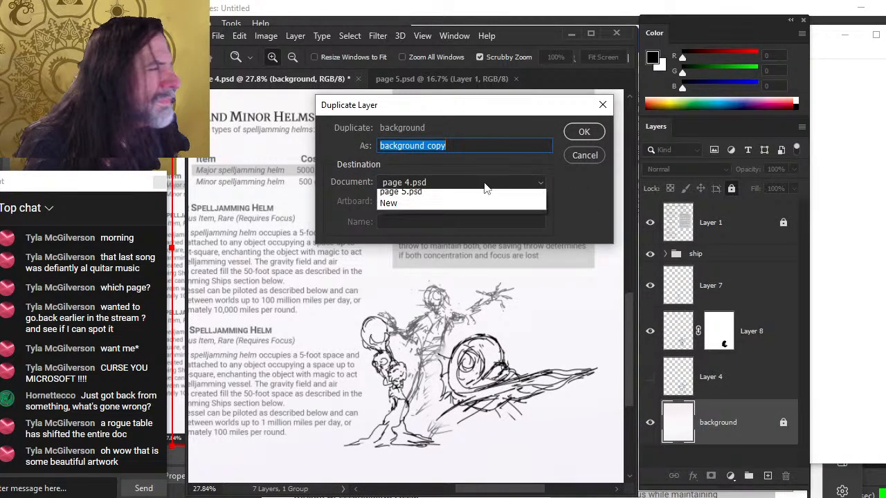
click(481, 205)
click(582, 132)
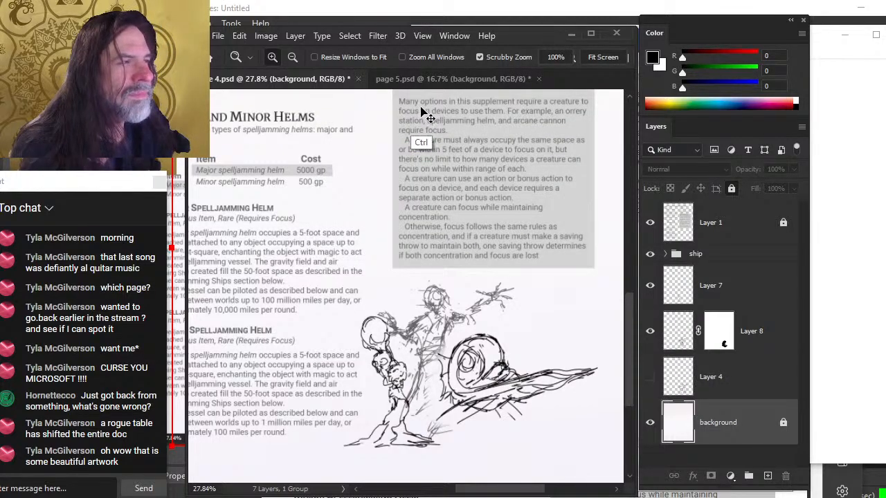
key(ctrl+s)
In page 5.psd, move the background layer beneath Layer 1 and select it
click(448, 82)
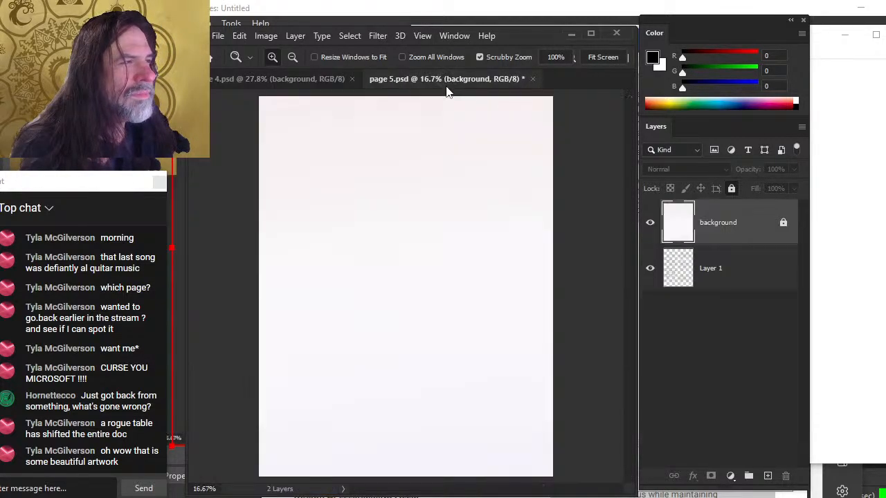
drag(726, 229, 718, 279)
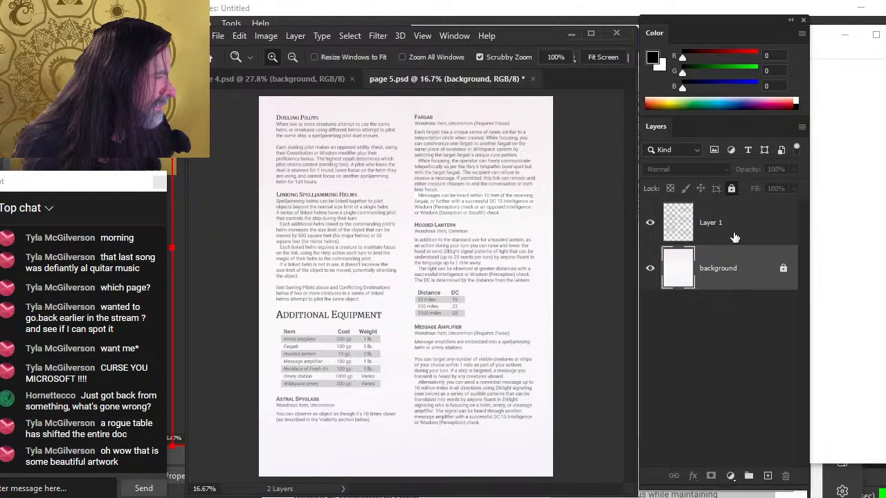
click(734, 232)
click(727, 286)
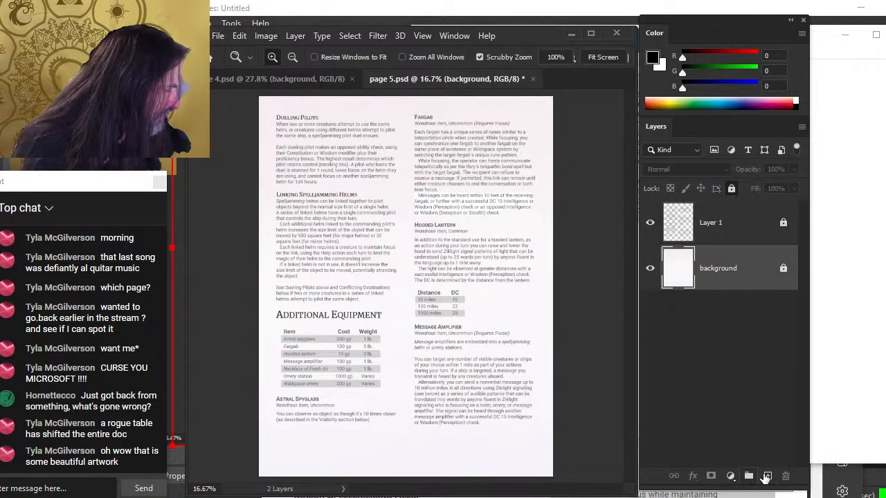
Add a new layer above the background, zoom in beside the Hooded Lantern distance table, and set a small brush size
click(766, 476)
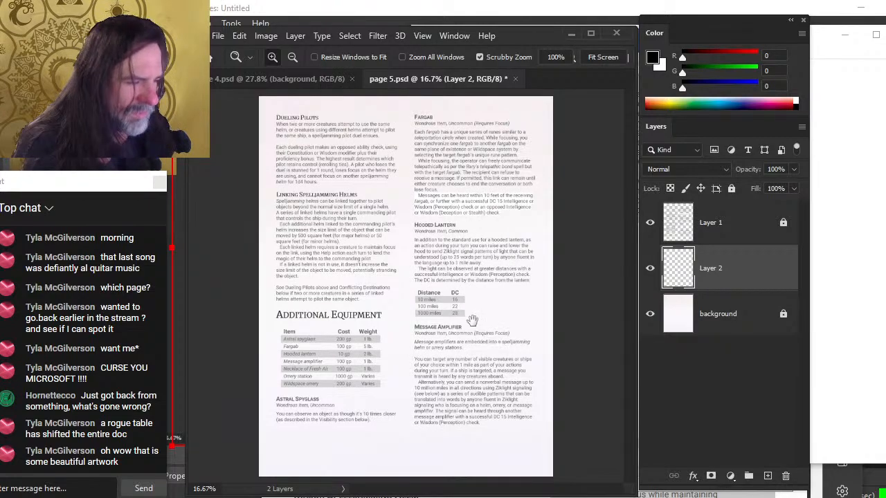
scroll(471, 316, up, 3)
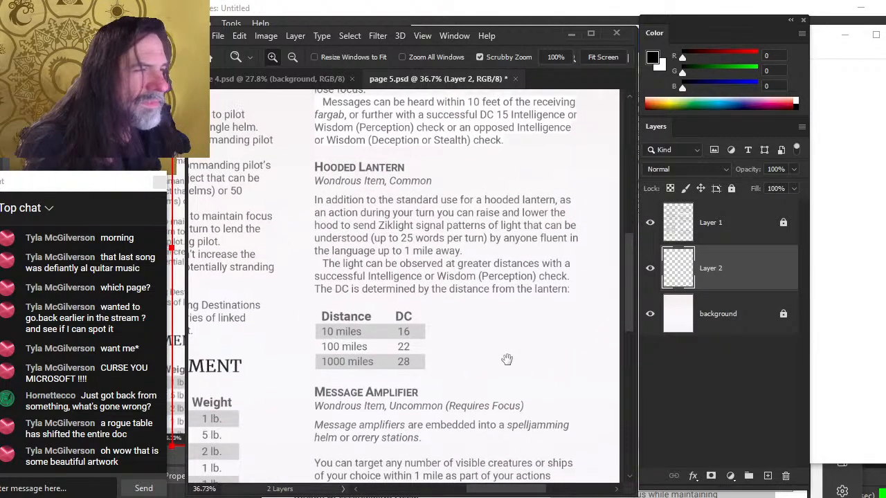
drag(507, 359, 466, 322)
key(b)
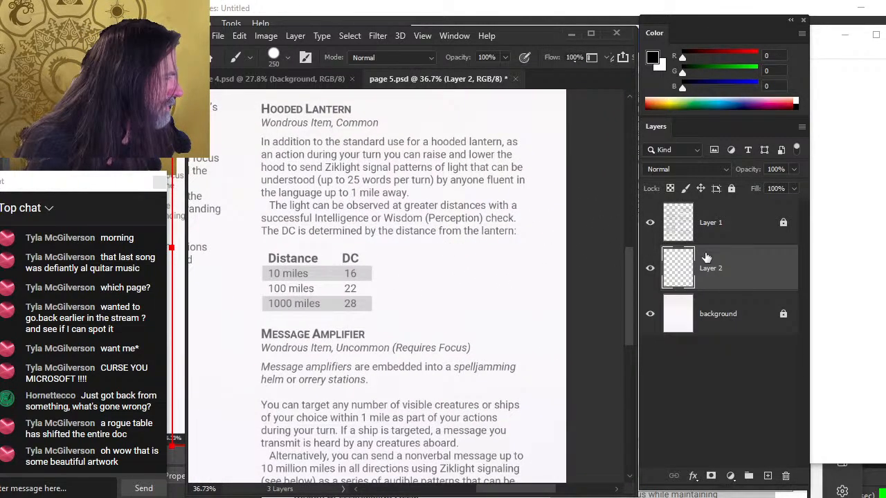
key(bracketleft)
key(bracketleft)
key(bracketleft)
key(bracketleft)
key(bracketleft)
key(bracketleft)
key(bracketleft)
key(bracketleft)
key(bracketleft)
key(bracketleft)
key(bracketleft)
key(bracketleft)
key(bracketleft)
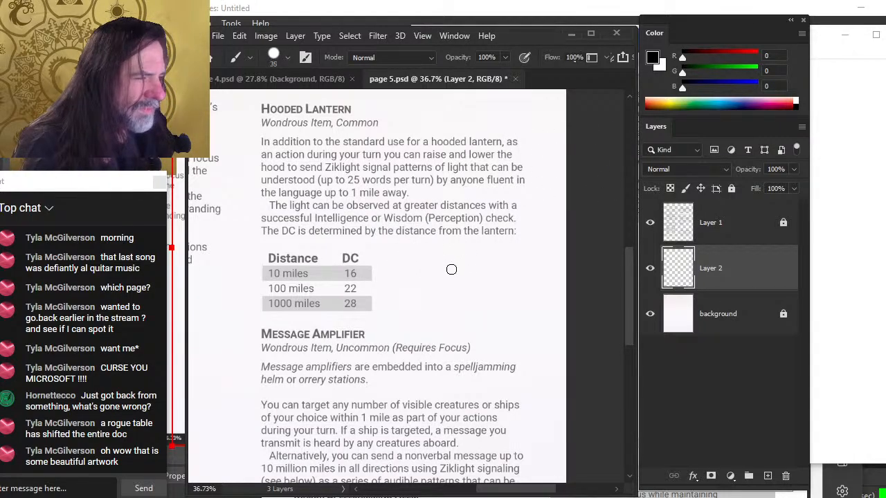
key(bracketleft)
key(bracketleft)
key(bracketleft)
key(bracketleft)
key(bracketleft)
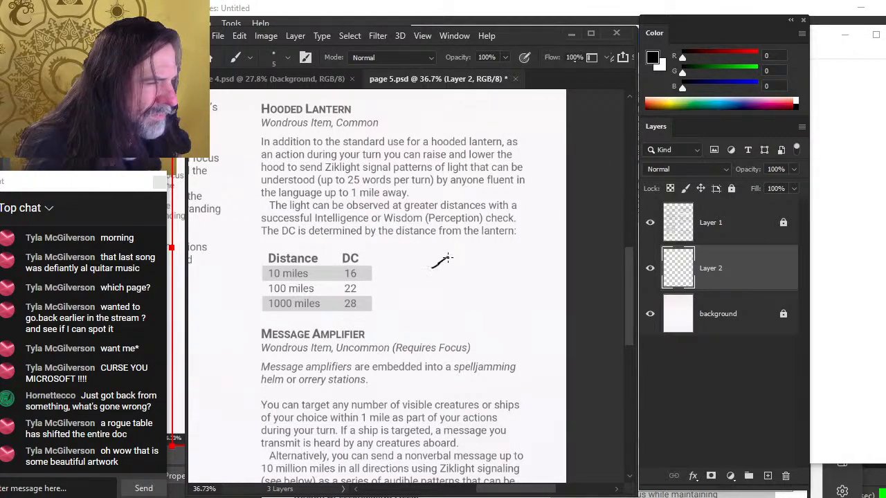
key(ctrl+z)
key(ctrl+z)
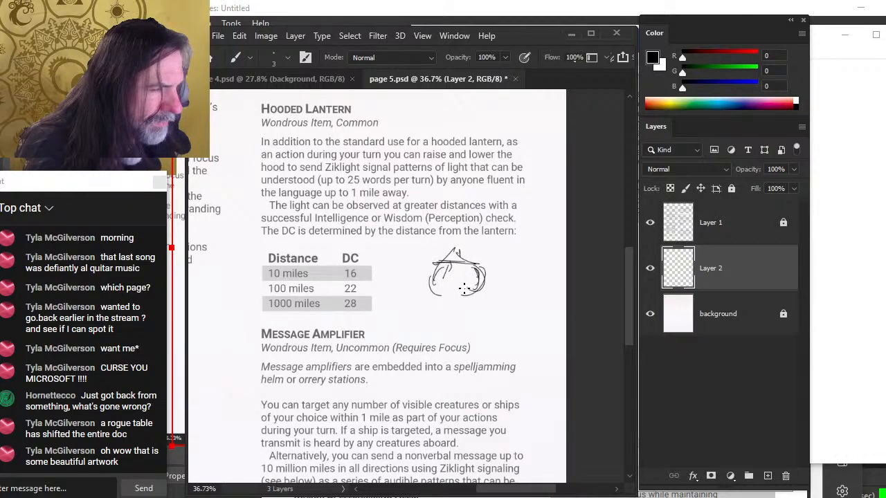
Sketch a hooded lantern beside the distance table and move it slightly left
key(e)
key(b)
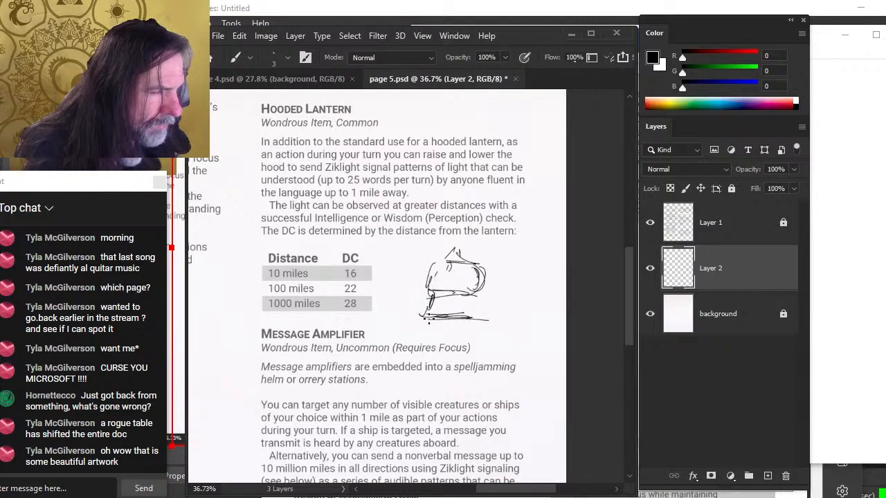
key(v)
drag(464, 279, 449, 288)
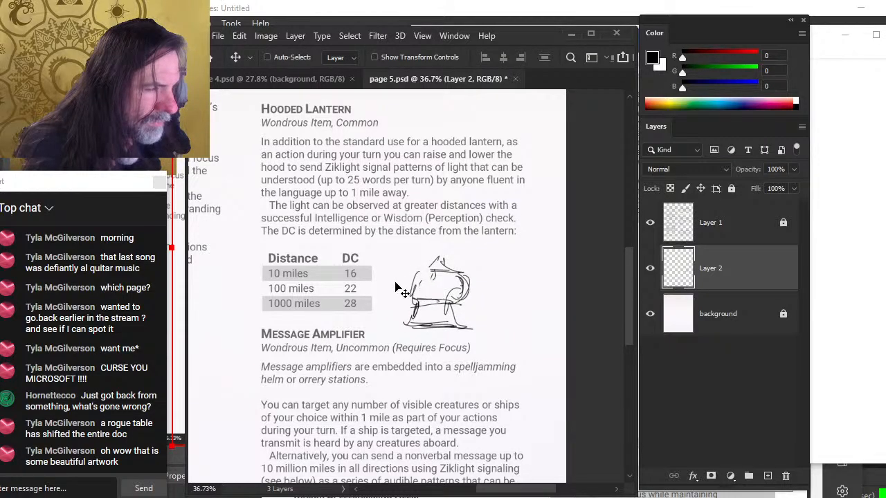
Erase part of the lantern's base and redraw its hood at the top
key(e)
drag(462, 324, 455, 303)
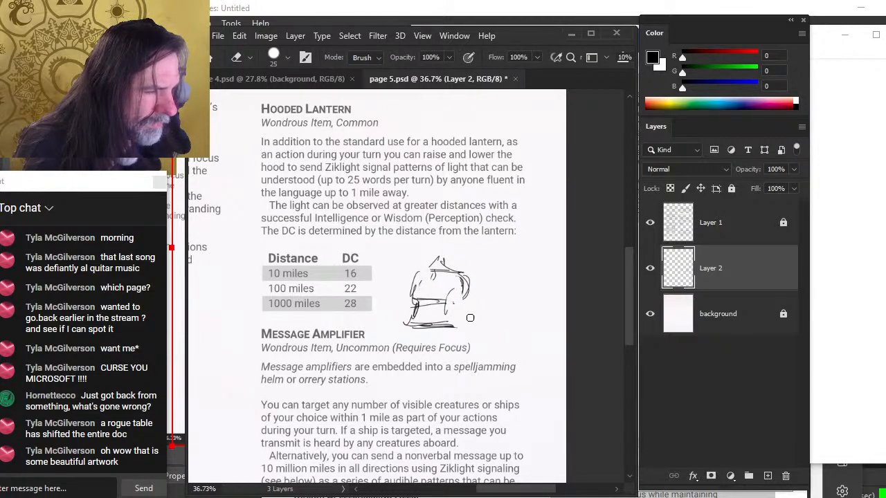
key(b)
drag(423, 270, 455, 271)
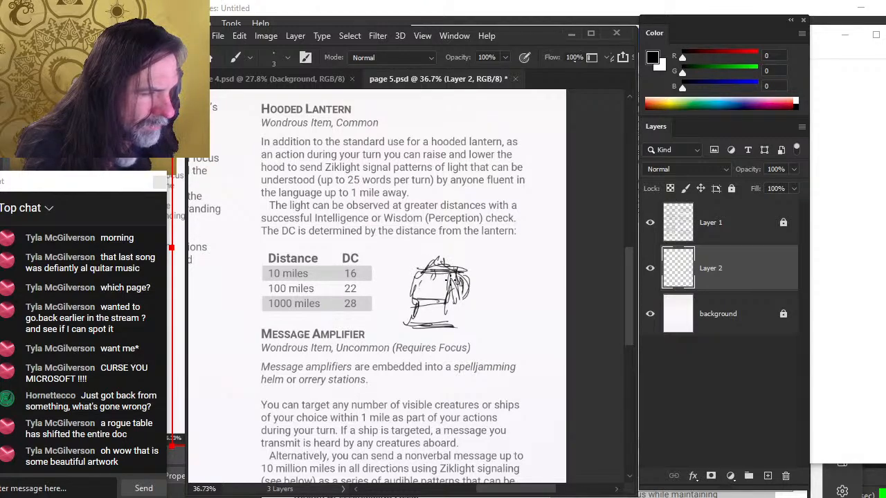
Erase stray lines at the lantern's sides and add a horizontal stroke across its lower part
key(e)
drag(469, 270, 461, 299)
mouse_move(407, 313)
mouse_down()
mouse_move(410, 321)
mouse_move(419, 274)
mouse_move(414, 279)
mouse_up()
key(b)
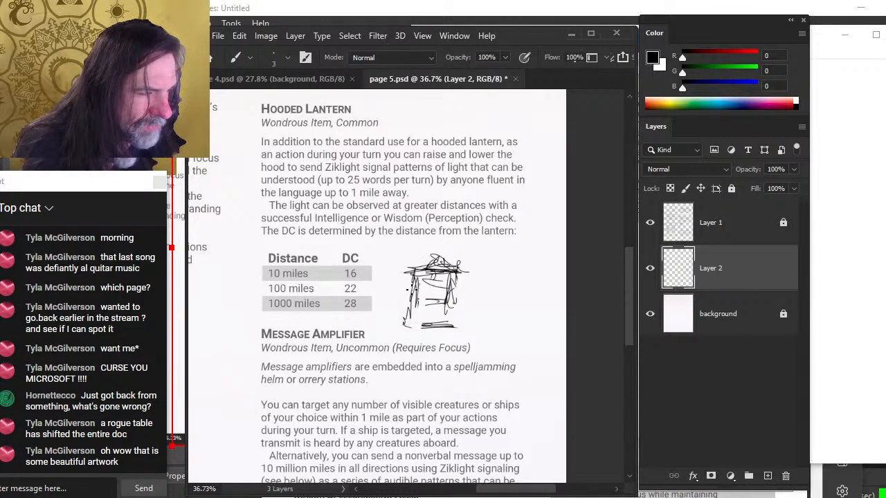
drag(403, 299, 456, 302)
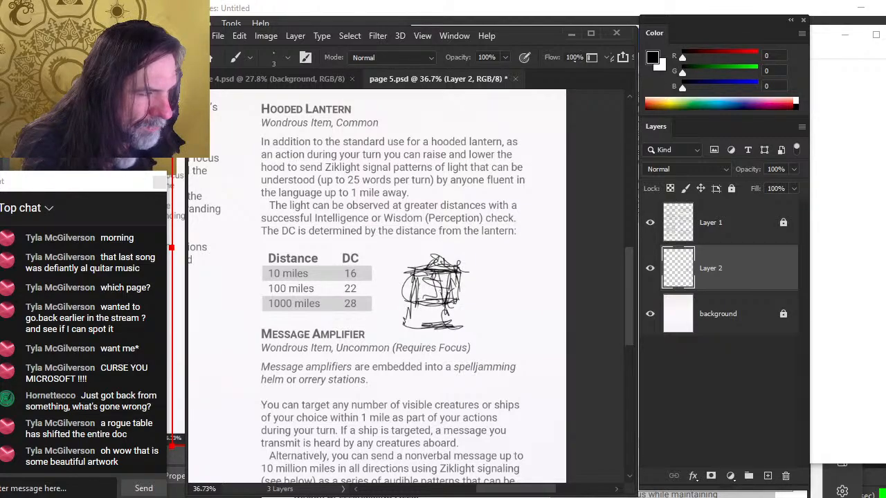
Erase small marks around the lantern's top
key(e)
mouse_move(449, 278)
mouse_down()
mouse_move(438, 303)
mouse_move(446, 277)
mouse_up()
key(b)
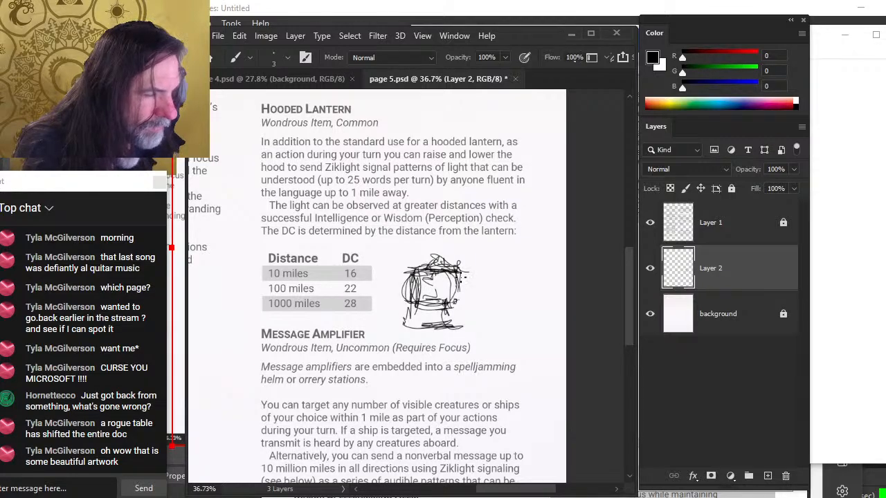
key(e)
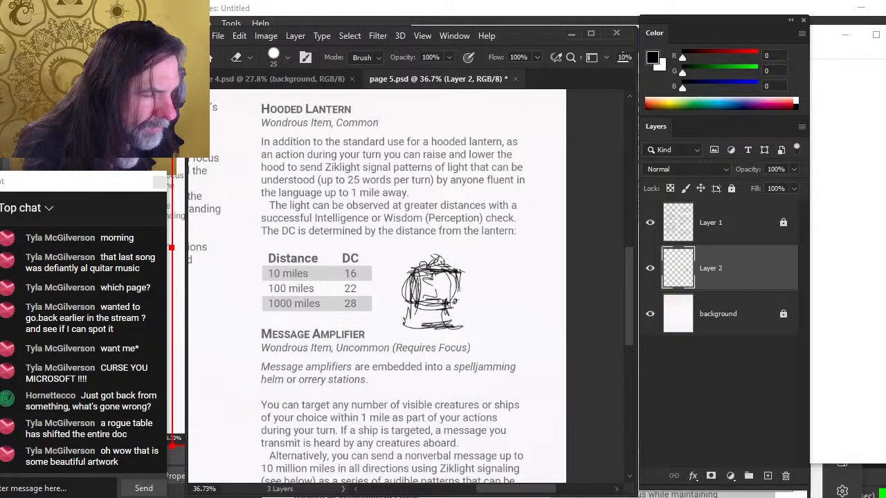
drag(444, 264, 424, 266)
key(alt+Tab)
key(alt+shift+Tab)
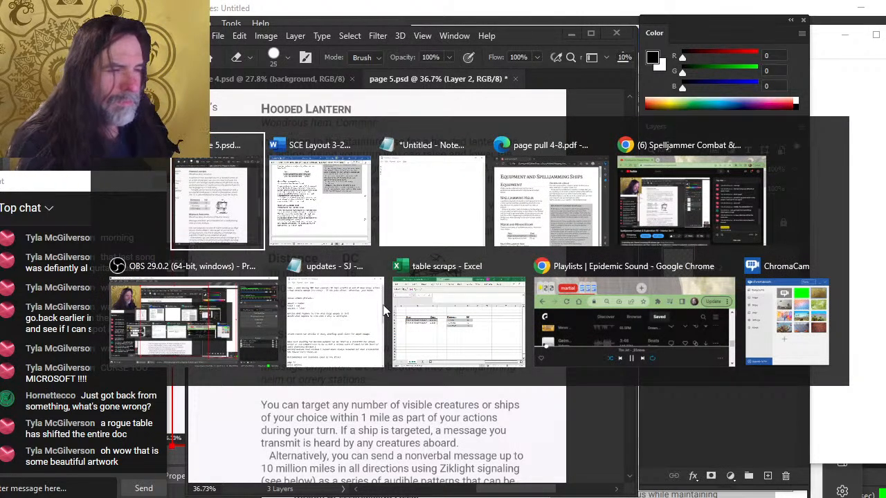
key(b)
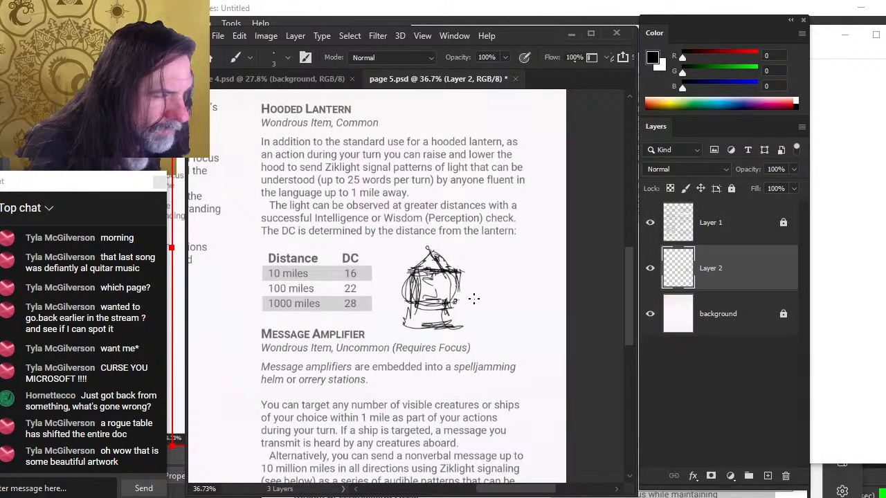
Move the lantern sketch to the right and erase the lines at its base
key(v)
drag(474, 298, 493, 301)
key(e)
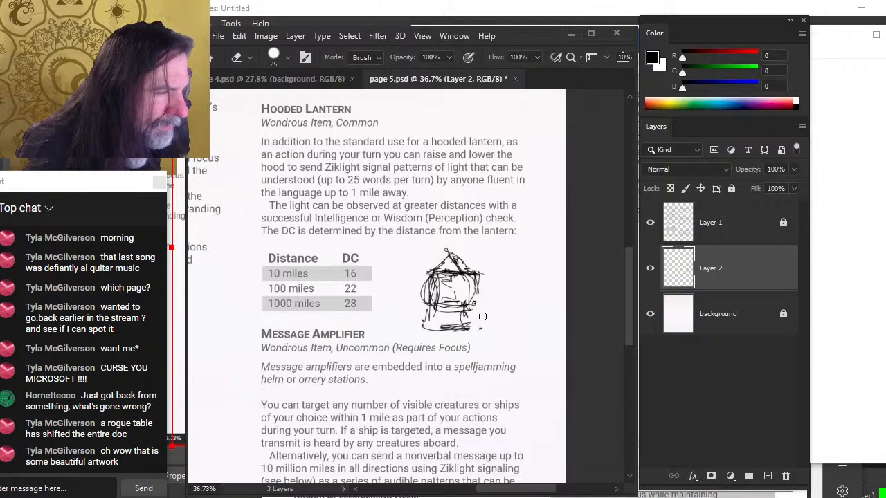
drag(460, 328, 407, 320)
key(b)
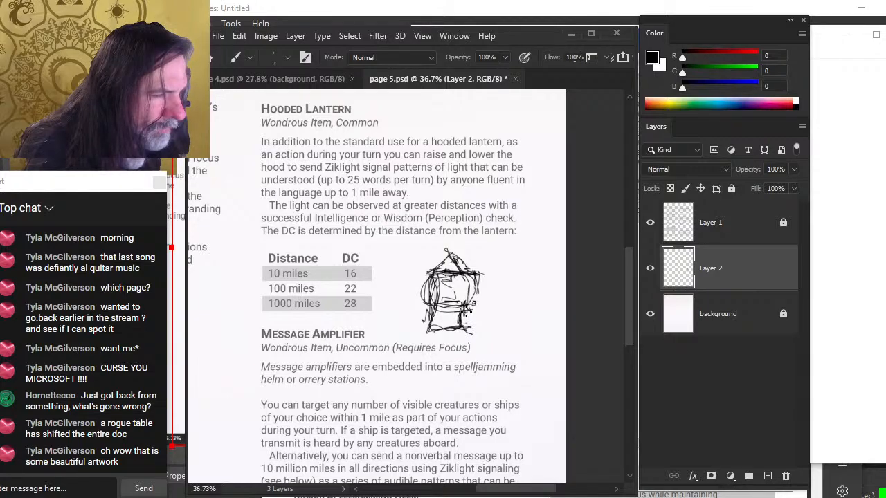
Erase a stray mark at the lantern's upper right
key(e)
mouse_move(476, 271)
mouse_down()
mouse_move(485, 299)
mouse_move(468, 273)
mouse_up()
key(b)
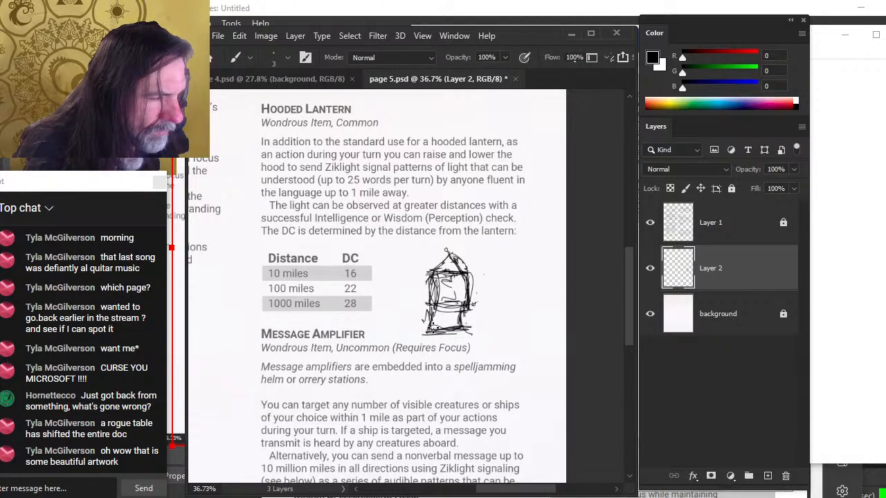
key(e)
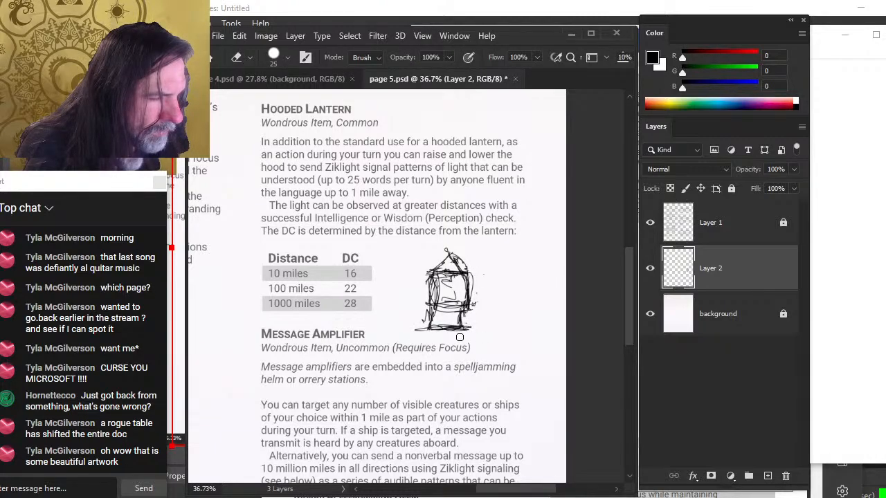
Nudge the lantern sketch slightly left within the page
key(z)
drag(492, 332, 447, 334)
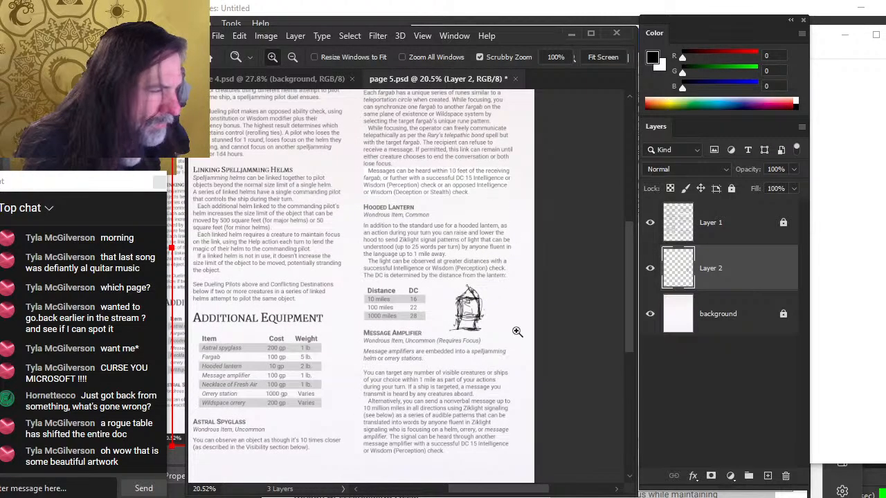
key(v)
drag(525, 336, 522, 336)
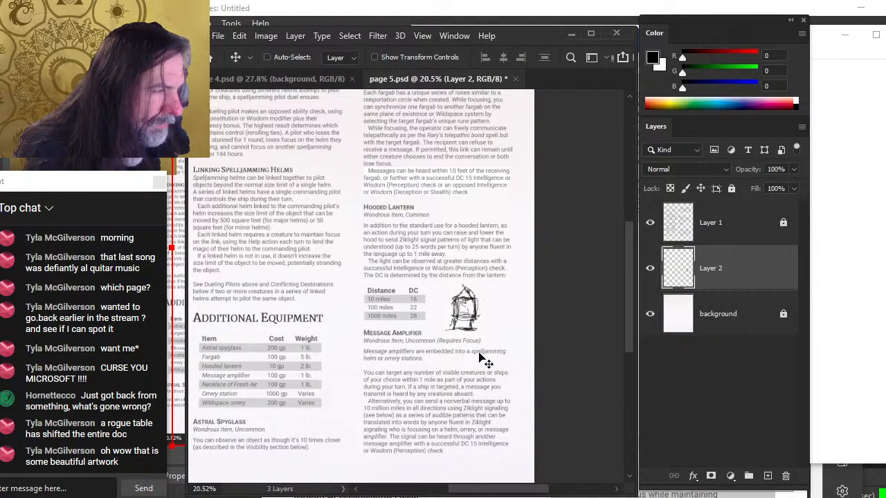
Zoom out to view the whole page, toggle the lantern sketch layer's visibility off and on, and zoom back in
key(z)
drag(450, 321, 435, 297)
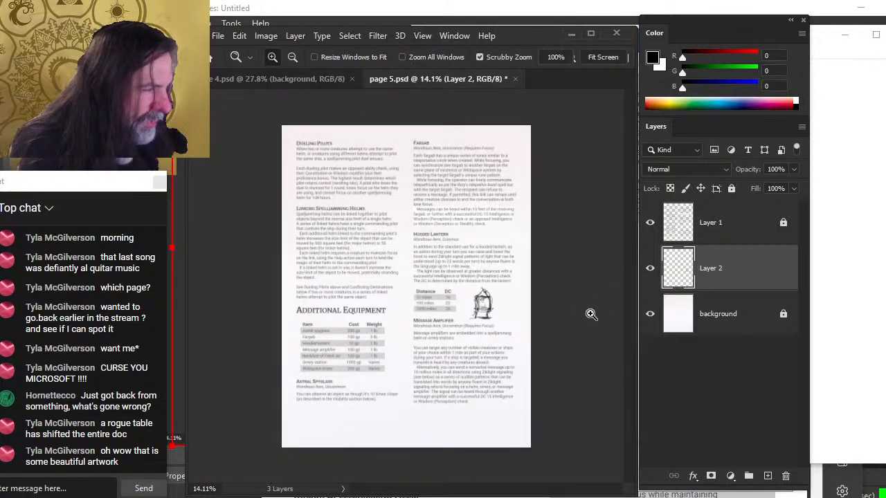
click(650, 269)
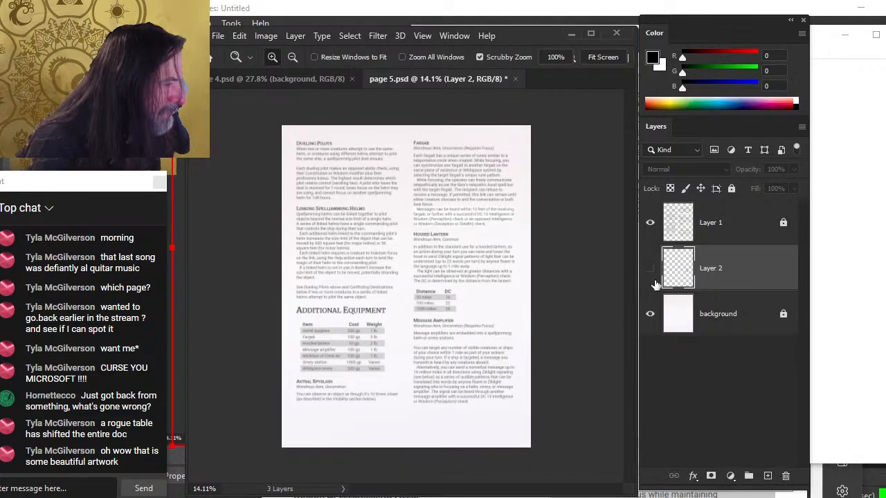
click(649, 277)
drag(537, 325, 559, 329)
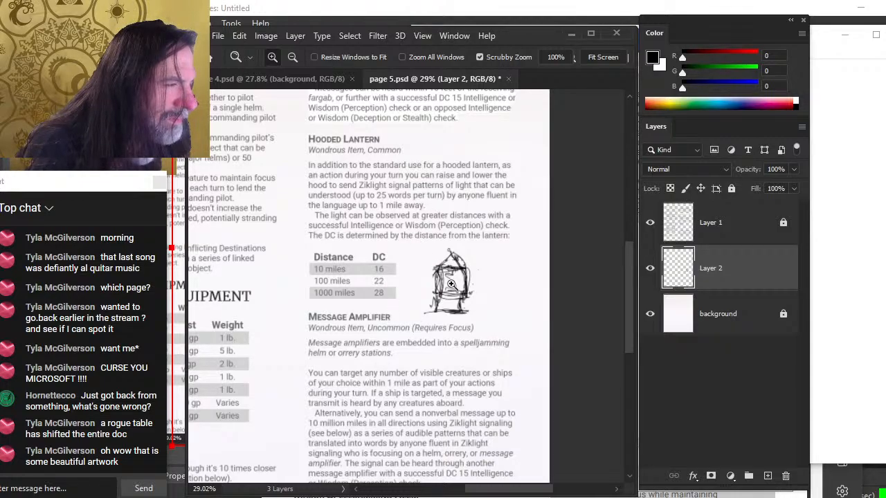
Switch to the web browser, open a new tab and search for hooded lantern
key(b)
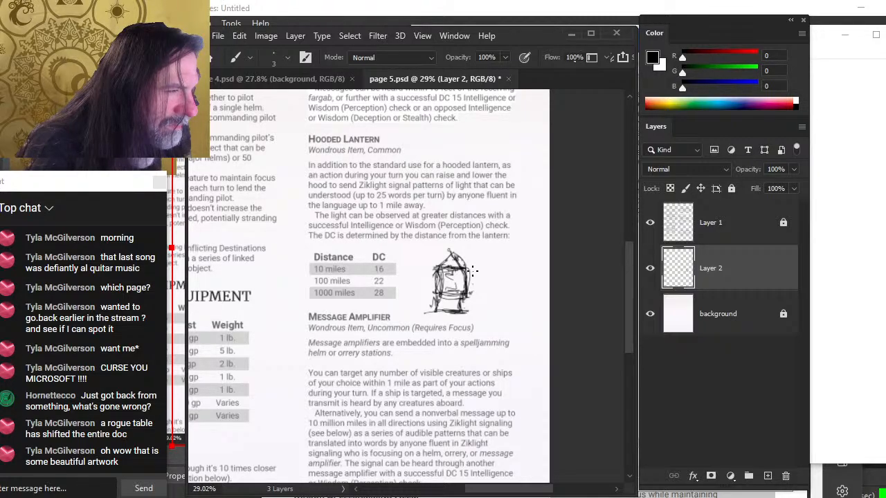
key(alt+Tab)
key(alt+Tab)
key(alt+Tab)
key(alt+Tab)
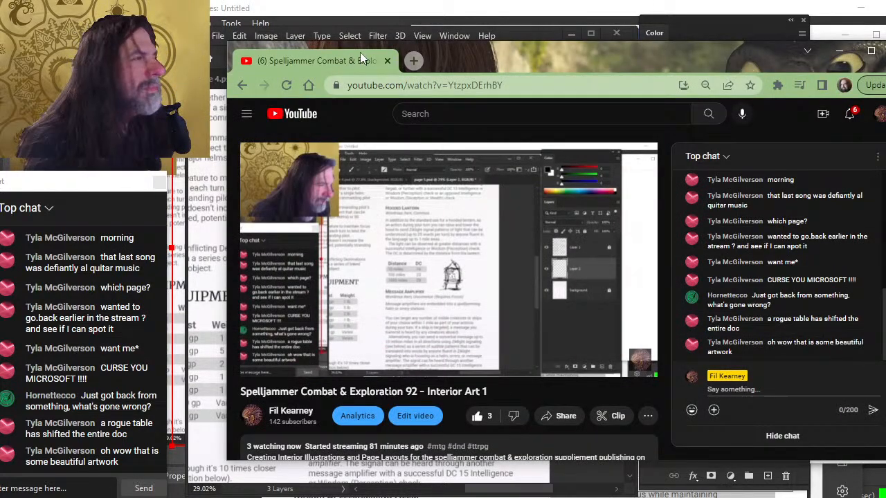
click(411, 61)
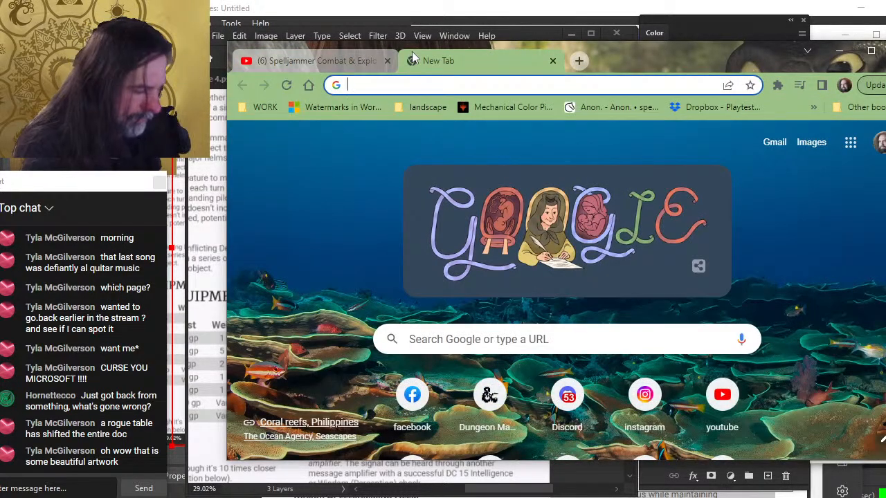
text(hooded lante)
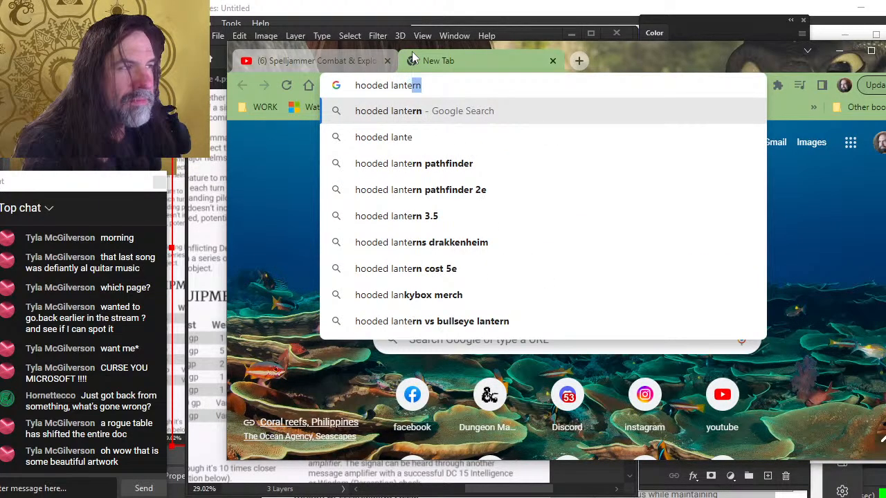
text(rn)
key(Return)
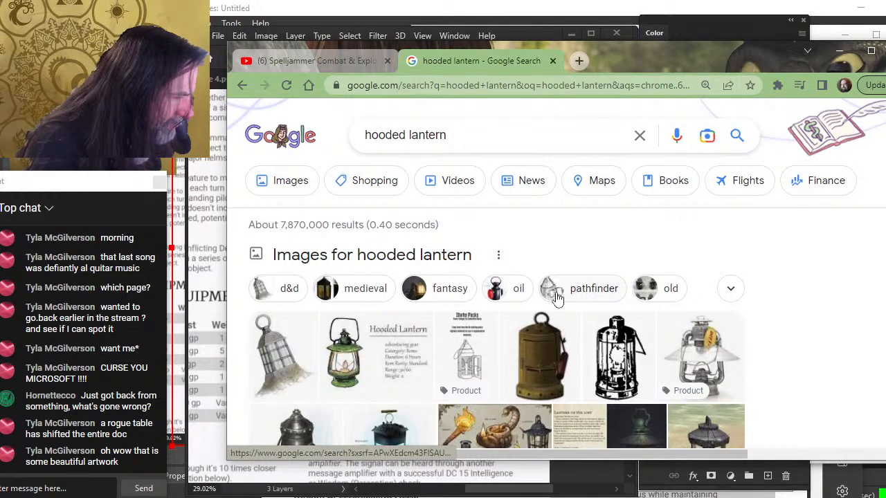
Scroll through the image results and replace the search with signal lantern
scroll(558, 292, down, 2)
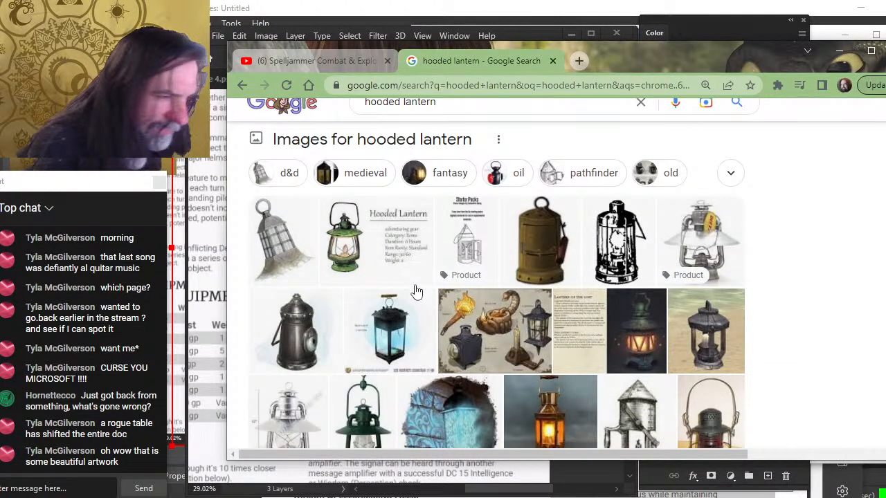
scroll(416, 263, down, 2)
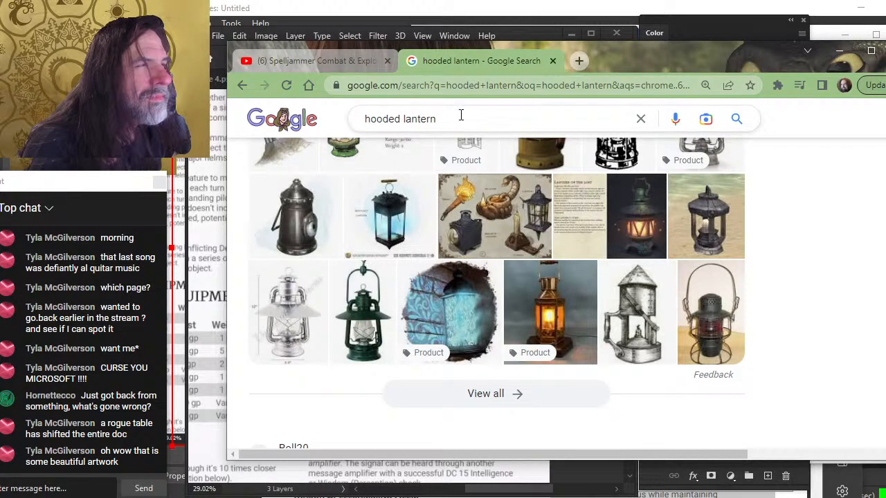
drag(461, 115, 132, 154)
key(BackSpace)
text(s)
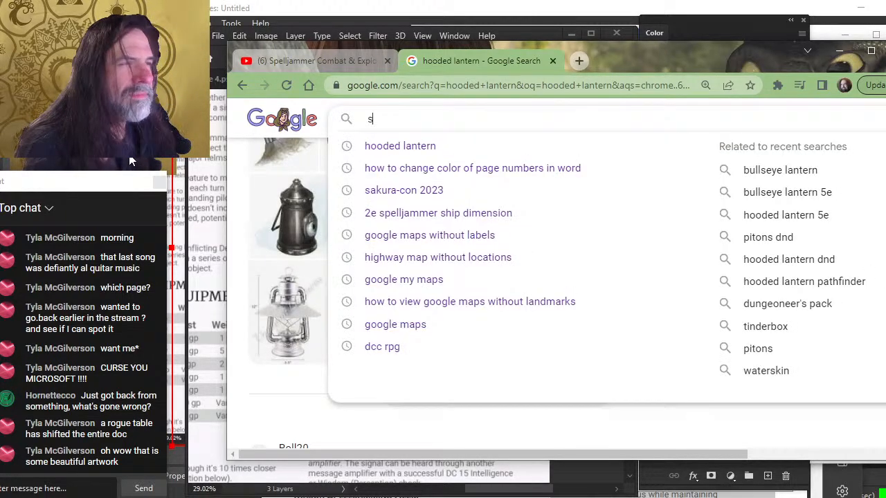
text(ignal)
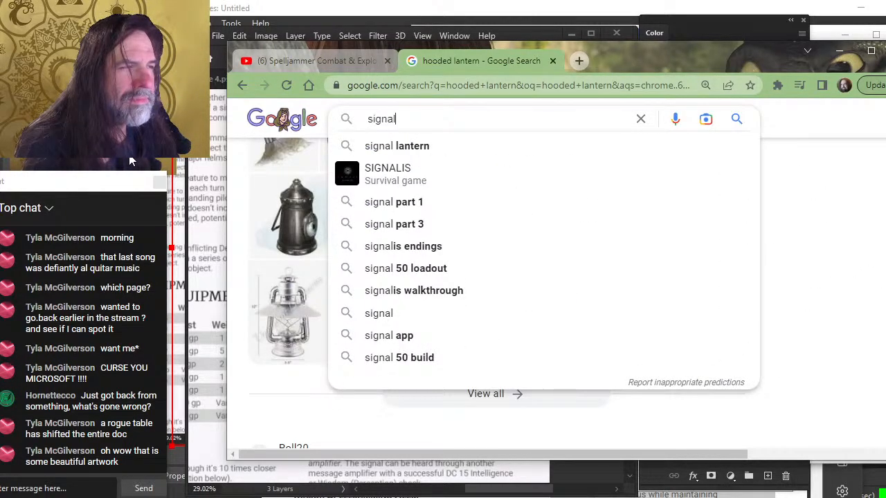
text( lantern)
key(Return)
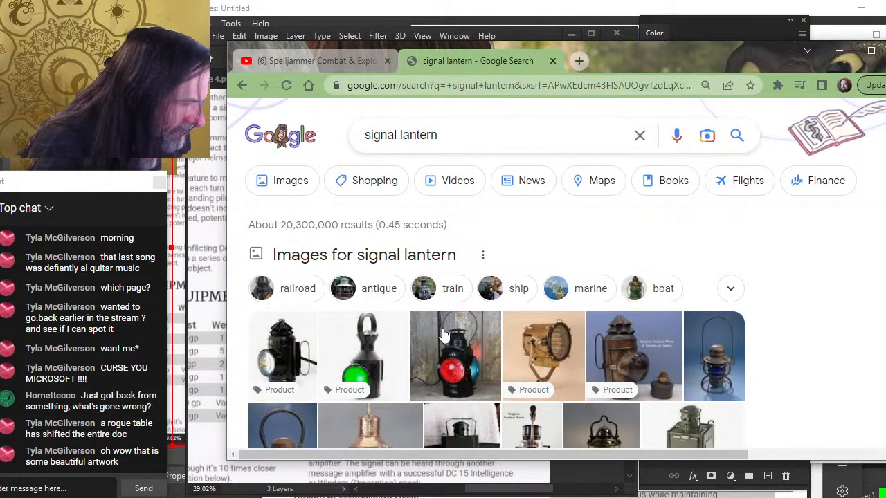
Browse the signal lantern images and copy the Early 20th Century Brass Boat Lantern photo
scroll(443, 335, down, 2)
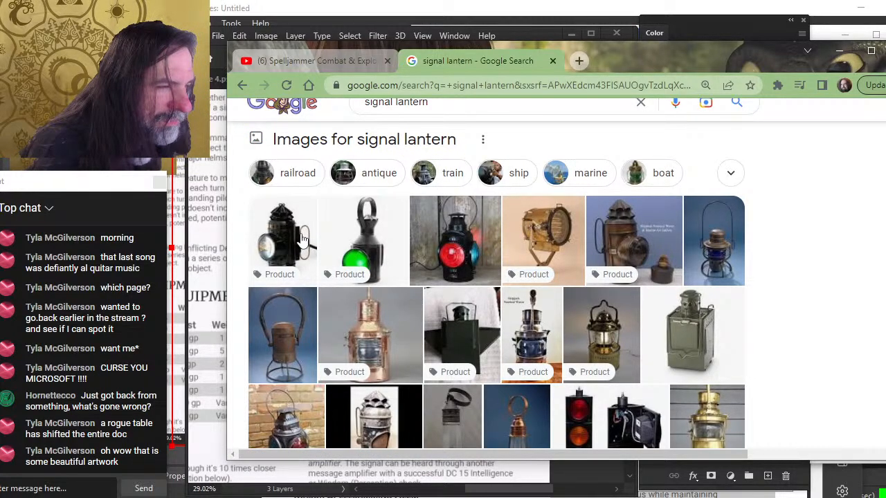
click(303, 239)
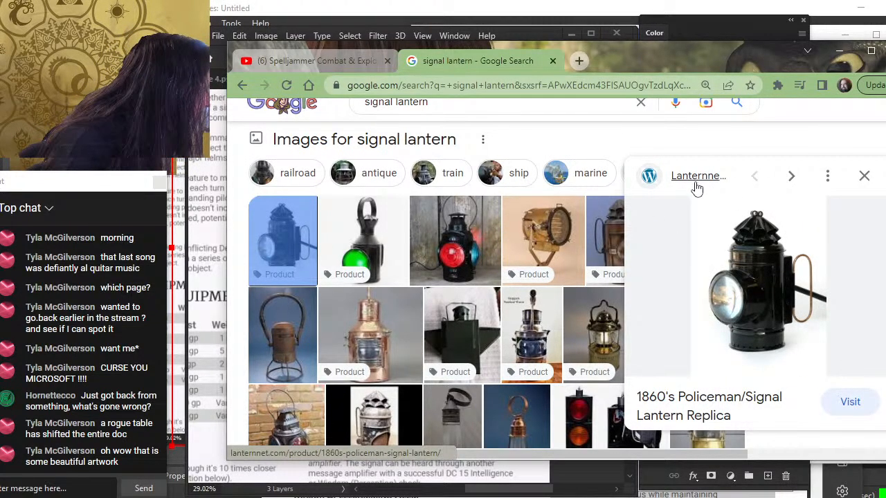
click(583, 304)
click(601, 231)
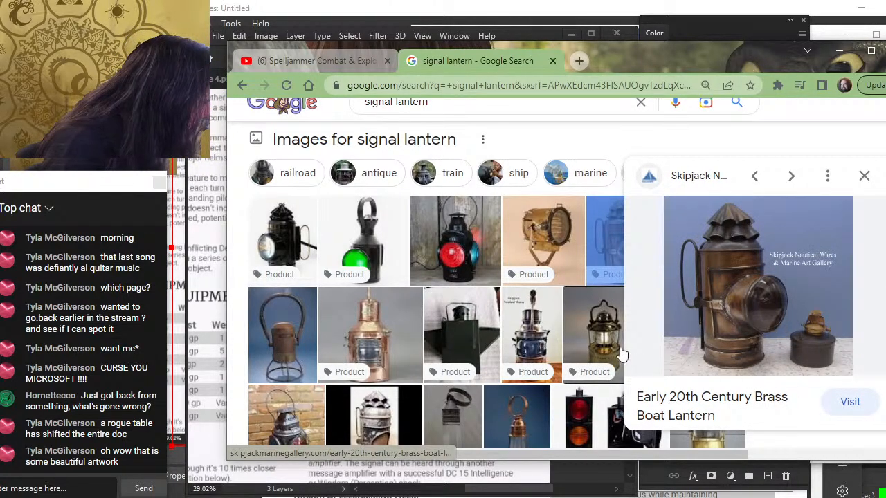
right_click(768, 274)
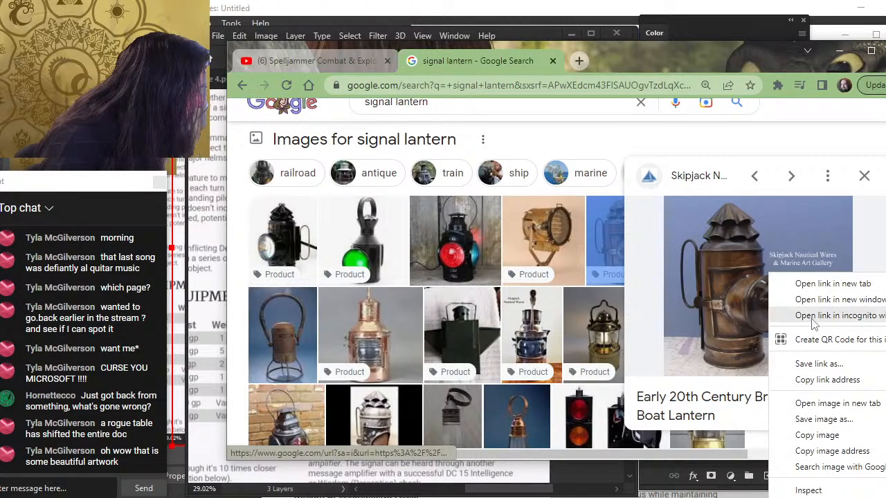
click(857, 439)
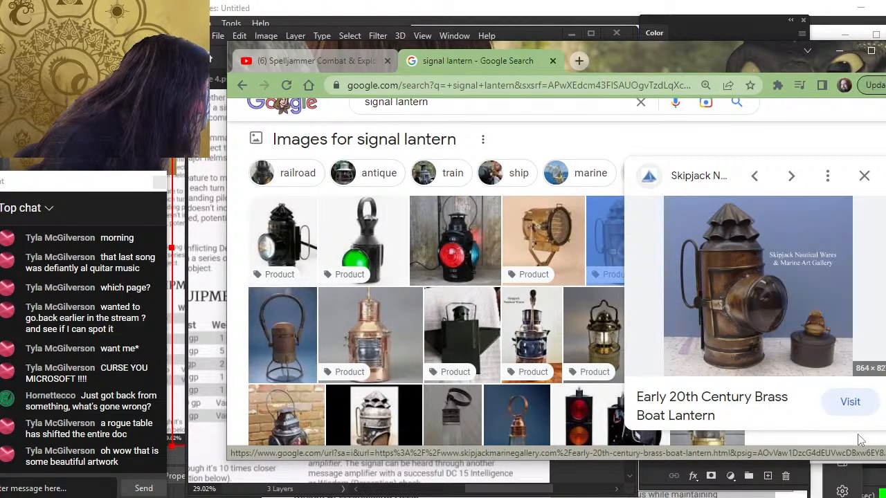
Paste the lantern photo into page 5 beside the sketch and move its layer to the top of the stack
key(alt+Tab)
key(ctrl+v)
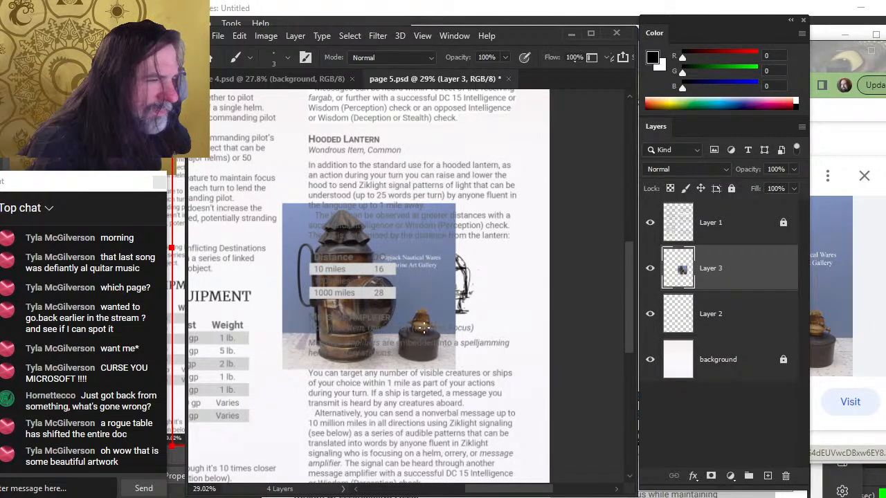
key(v)
drag(423, 327, 429, 303)
drag(747, 270, 748, 219)
key(a)
right_click(376, 317)
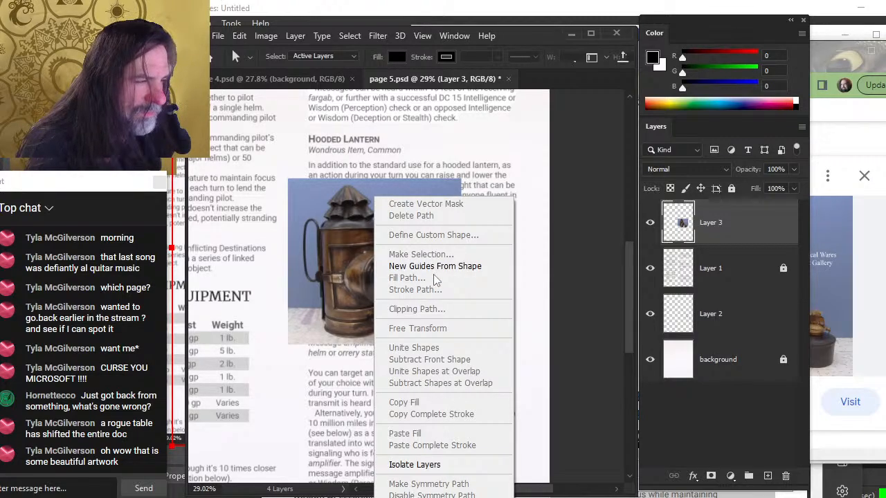
click(355, 174)
right_click(351, 169)
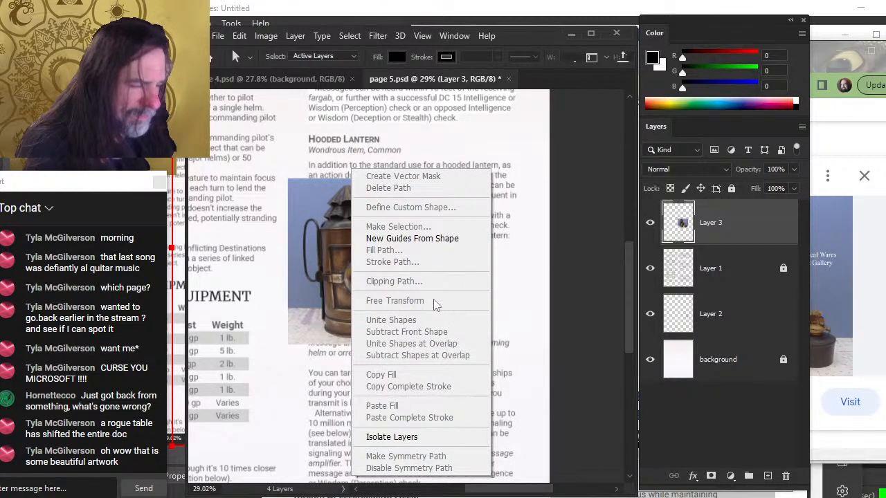
click(512, 242)
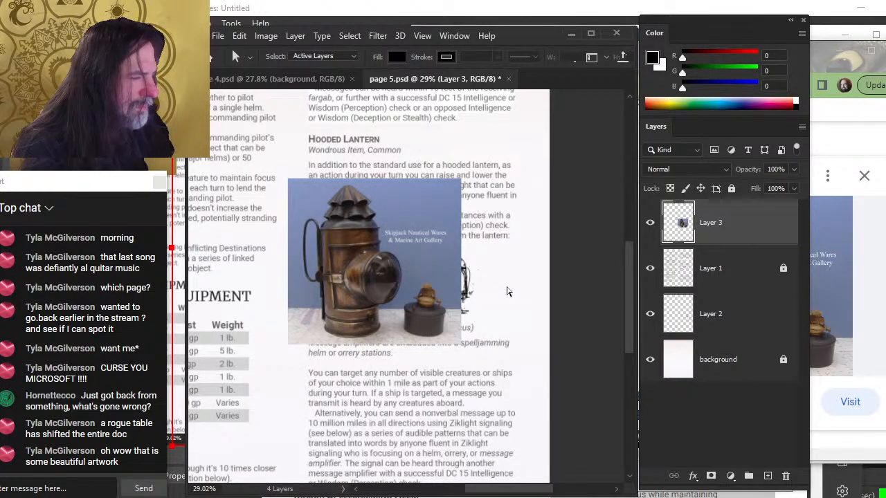
right_click(506, 292)
click(493, 273)
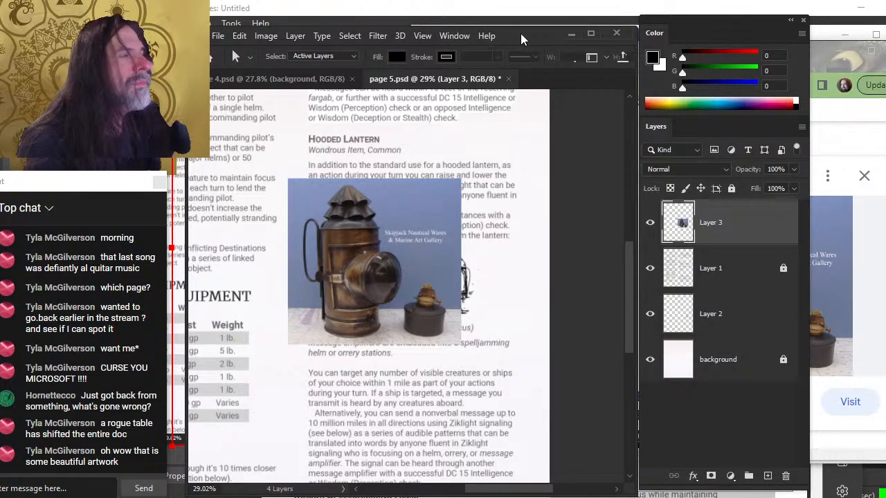
mouse_move(520, 34)
mouse_down()
mouse_move(522, 55)
mouse_move(520, 23)
mouse_move(519, 36)
mouse_up()
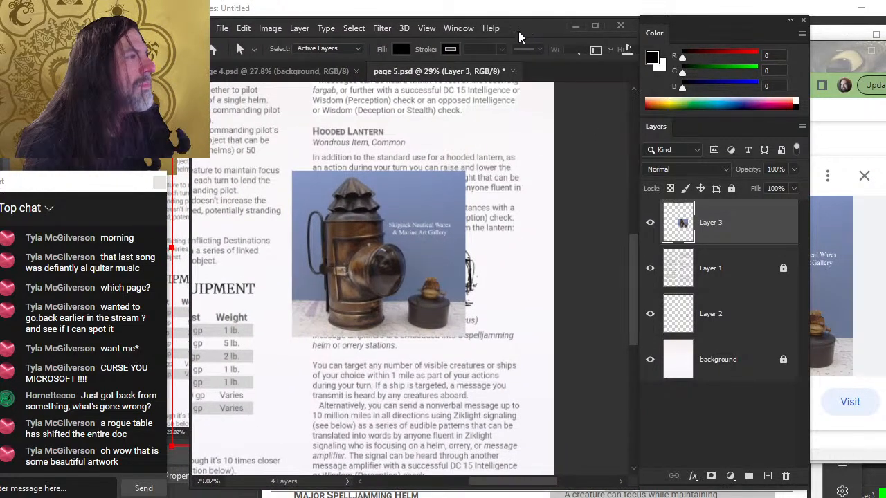
right_click(514, 199)
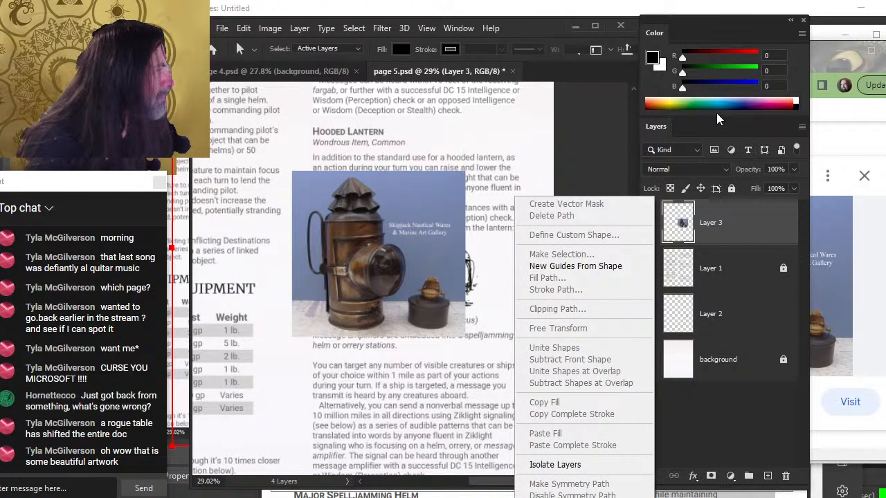
click(612, 123)
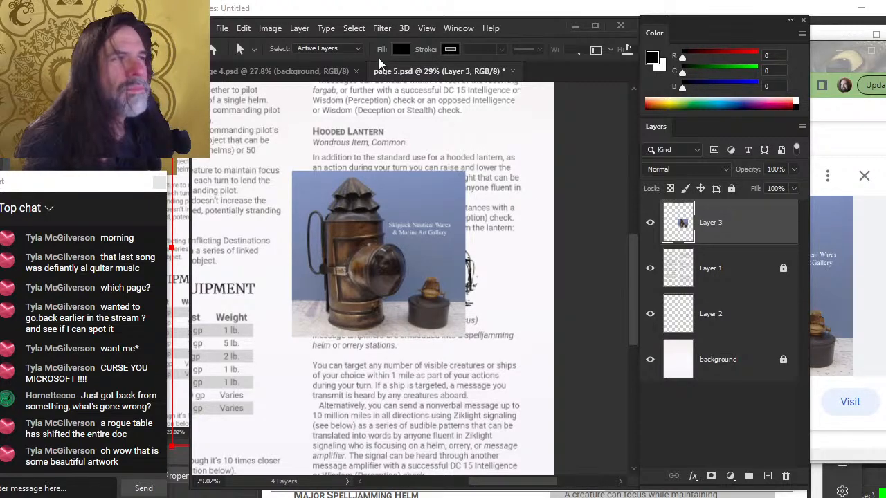
Display the Tools panel and switch to the Direct Selection tool
click(353, 31)
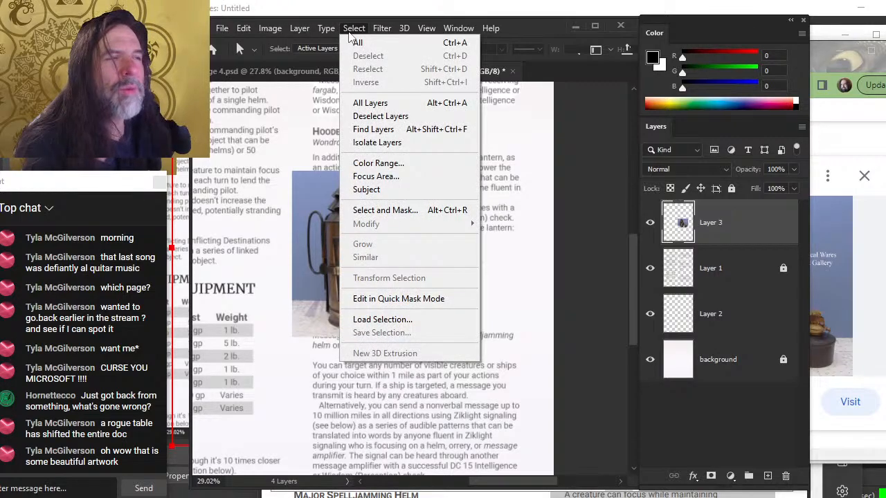
mouse_move(446, 30)
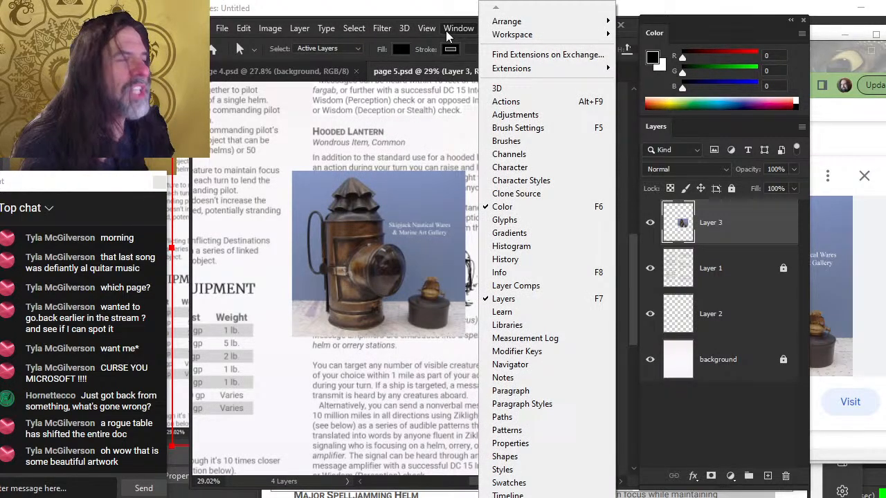
scroll(618, 344, down, 2)
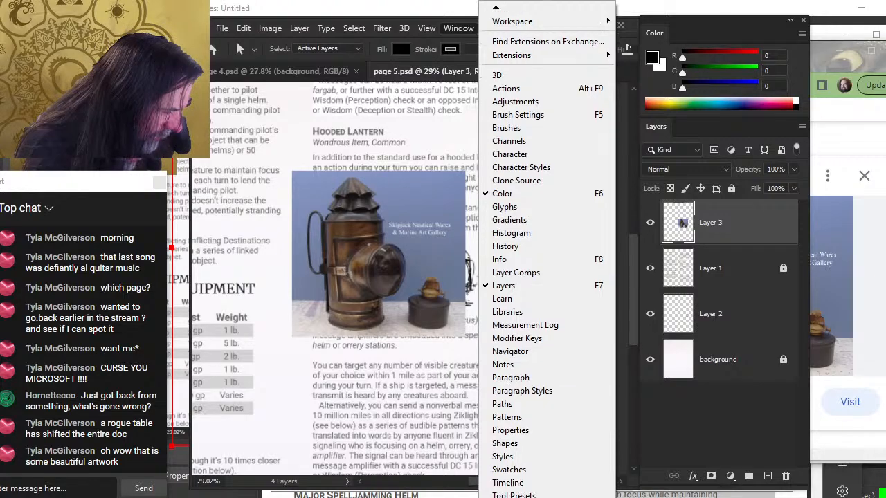
scroll(526, 471, down, 2)
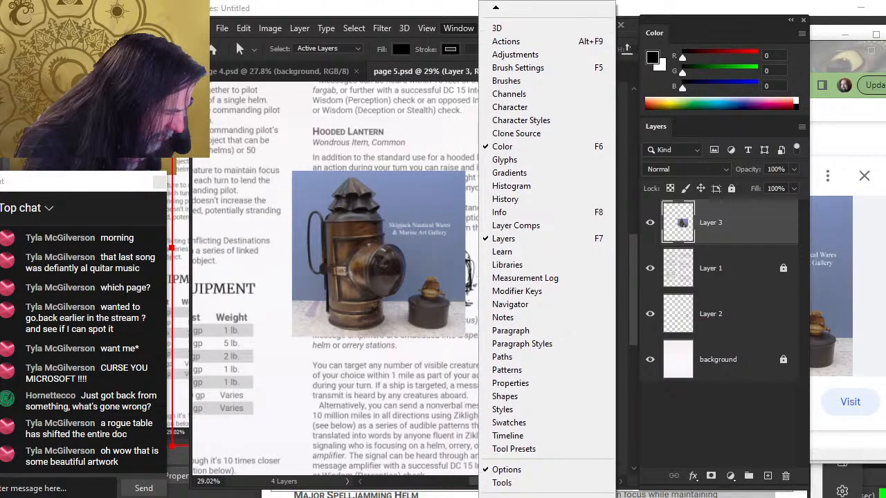
click(501, 475)
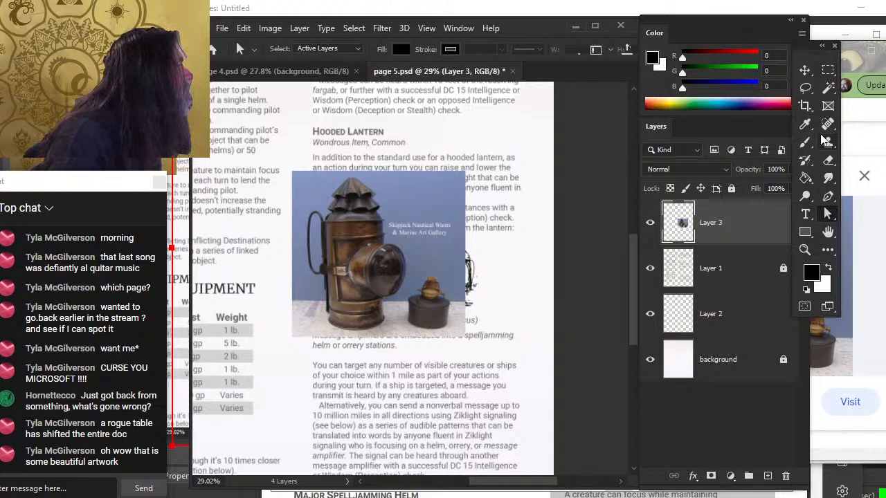
right_click(828, 214)
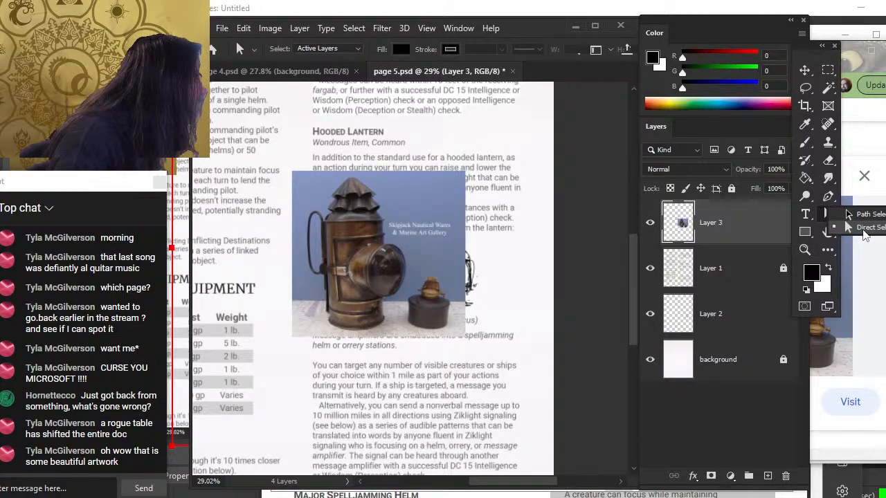
click(858, 219)
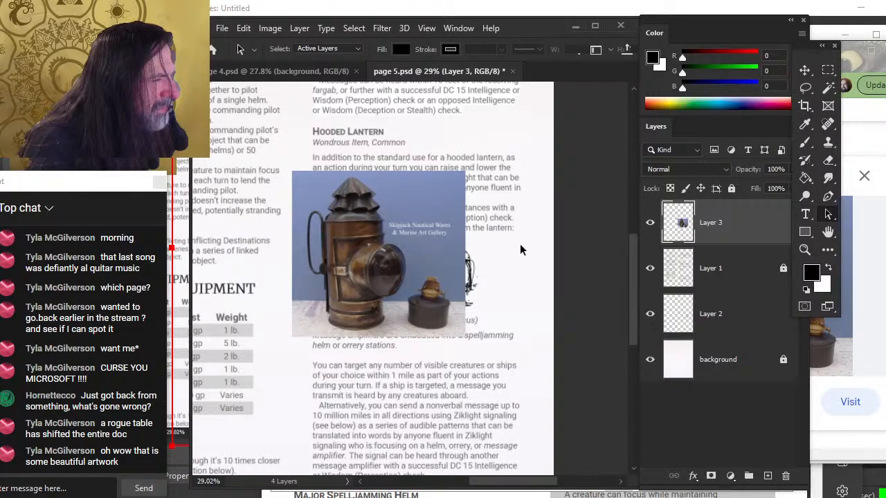
Shrink the lantern reference photo with Free Transform and place it beside the distance table
click(807, 87)
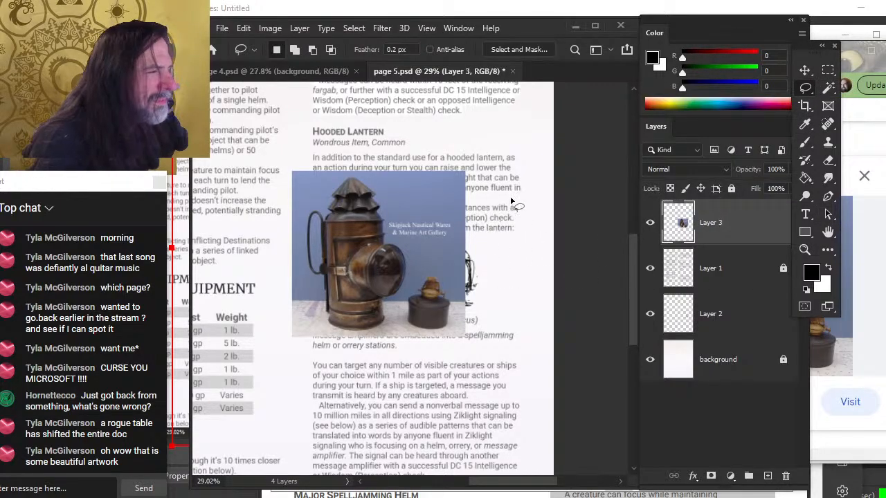
mouse_move(527, 186)
mouse_down()
mouse_move(487, 212)
mouse_move(512, 244)
mouse_up()
click(527, 280)
drag(511, 188, 507, 294)
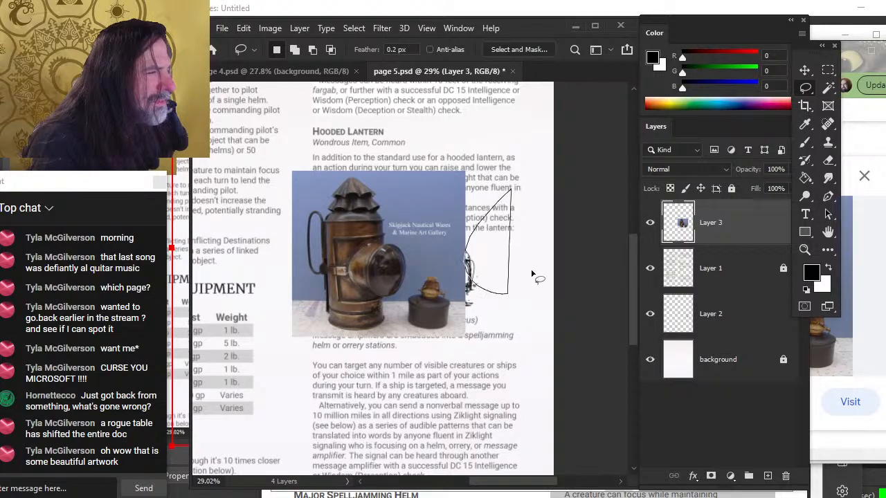
right_click(504, 231)
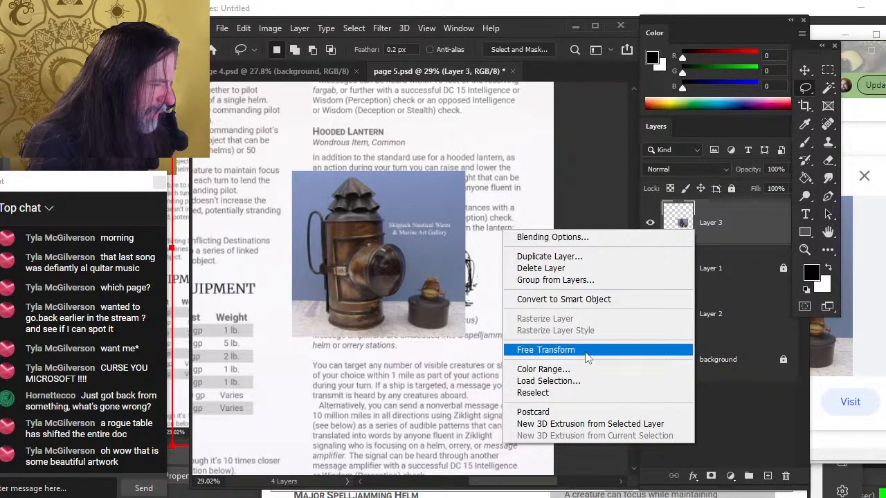
click(586, 356)
drag(464, 171, 386, 245)
drag(384, 281, 510, 265)
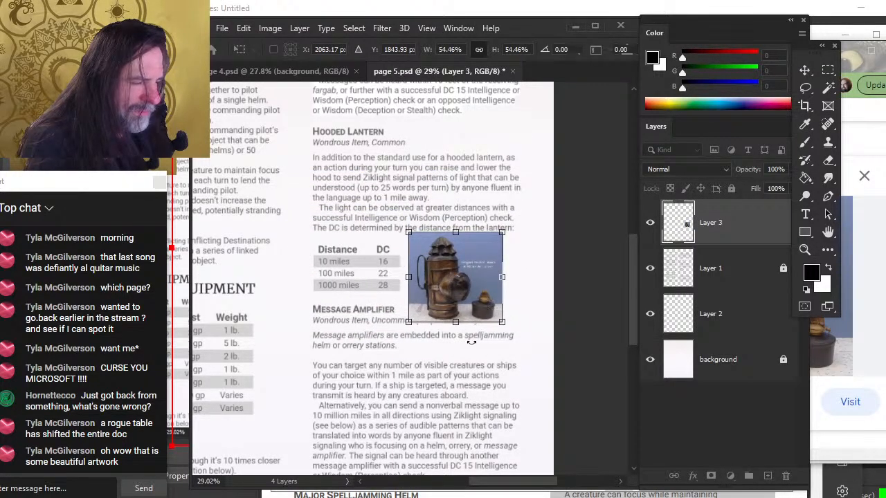
scroll(471, 342, down, 5)
scroll(458, 336, up, 1)
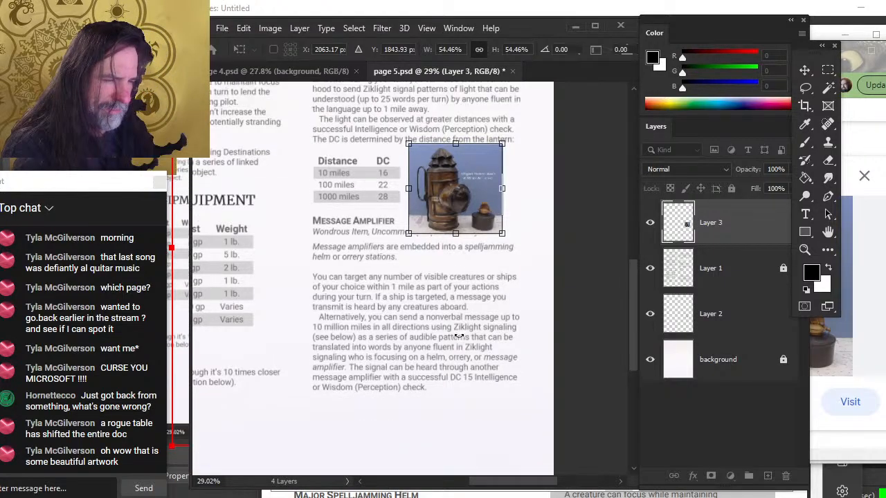
scroll(458, 336, down, 1)
scroll(457, 334, up, 2)
scroll(456, 335, up, 2)
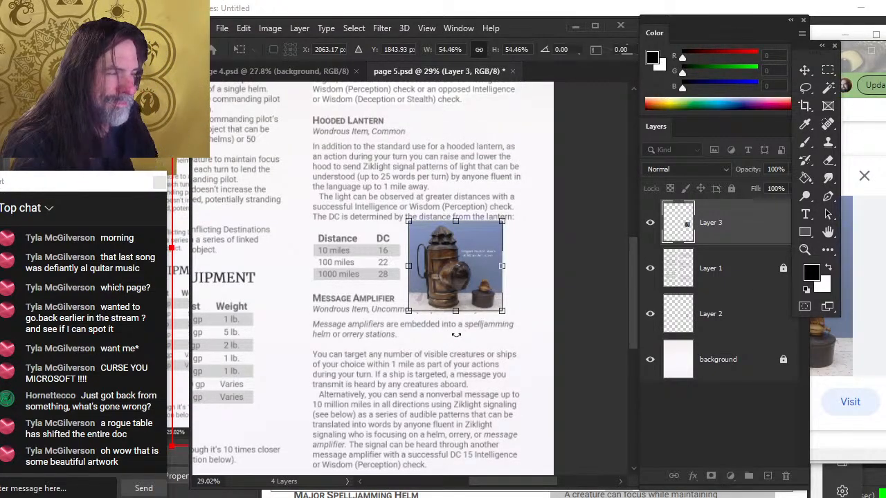
scroll(456, 335, up, 3)
scroll(457, 338, down, 1)
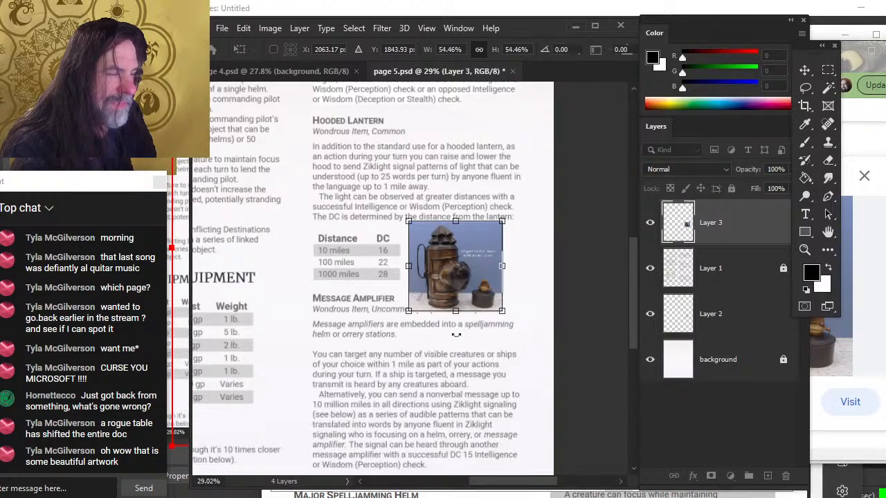
scroll(460, 337, down, 2)
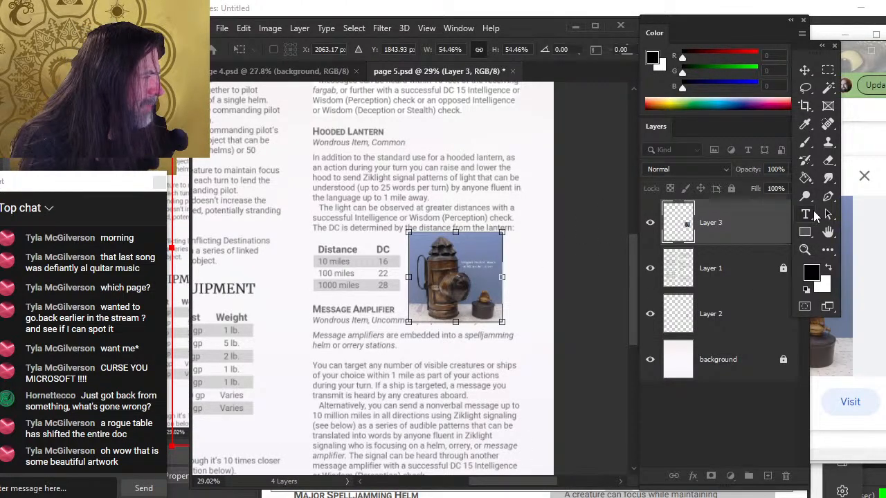
key(Return)
Hide the reference photo layer and the old lantern sketch on Layer 2
click(649, 227)
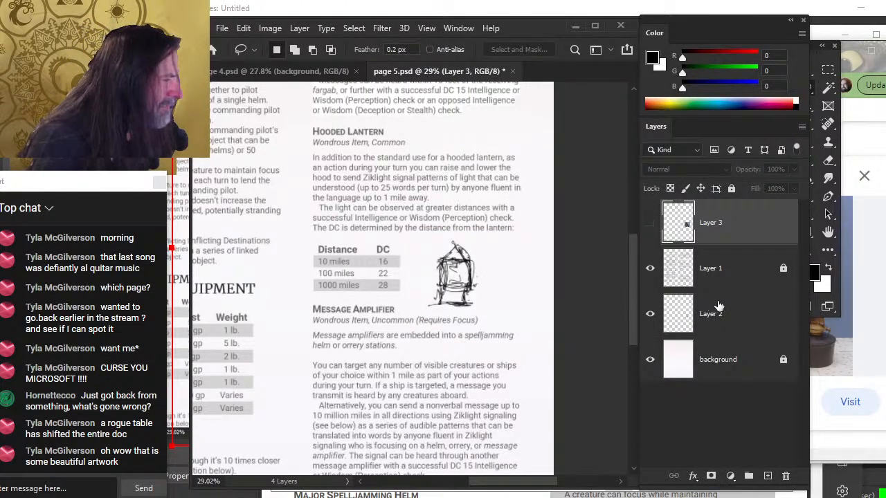
click(719, 306)
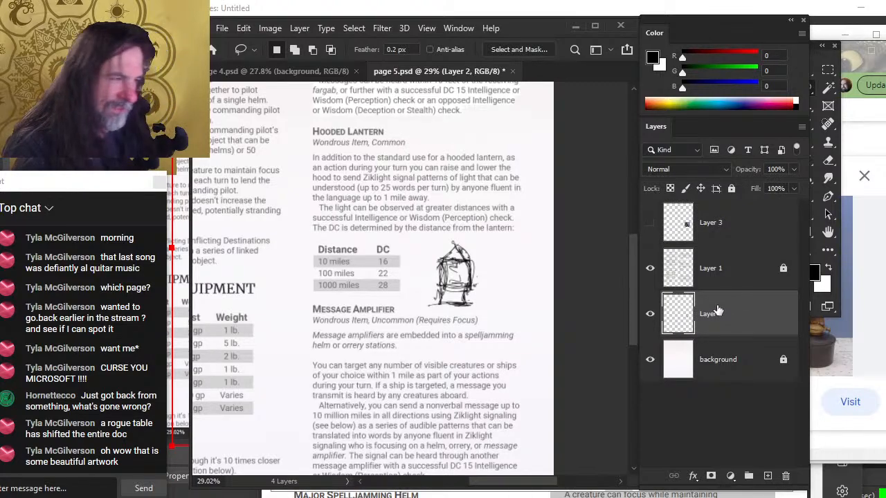
click(652, 314)
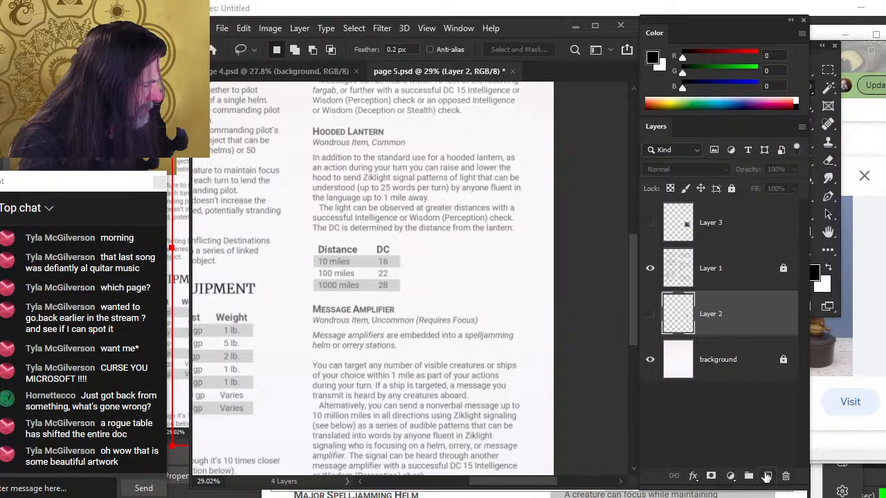
On a new layer, sketch a crouching figure with a lantern on a slanted deck line beside the table
click(765, 476)
key(b)
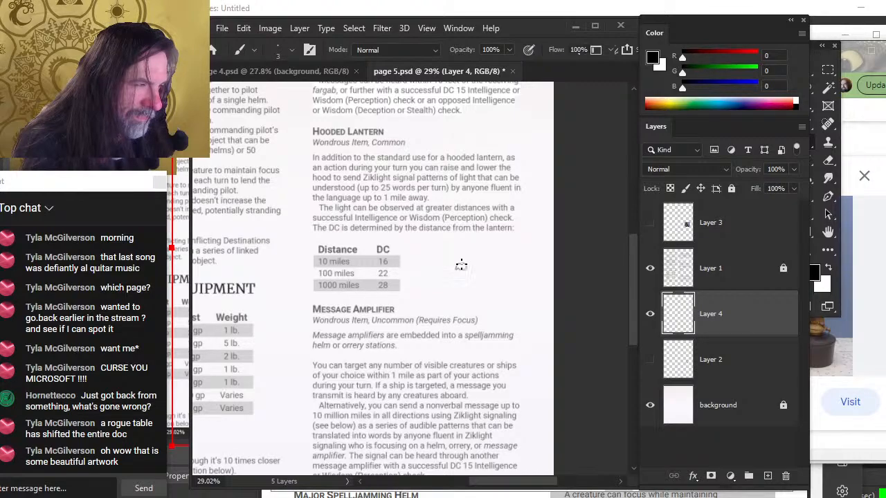
drag(483, 271, 513, 278)
key(e)
key(b)
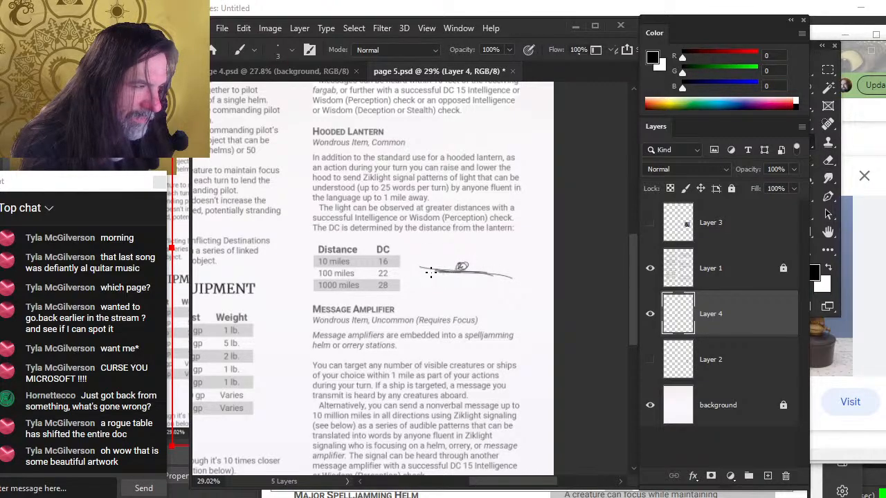
drag(430, 272, 495, 280)
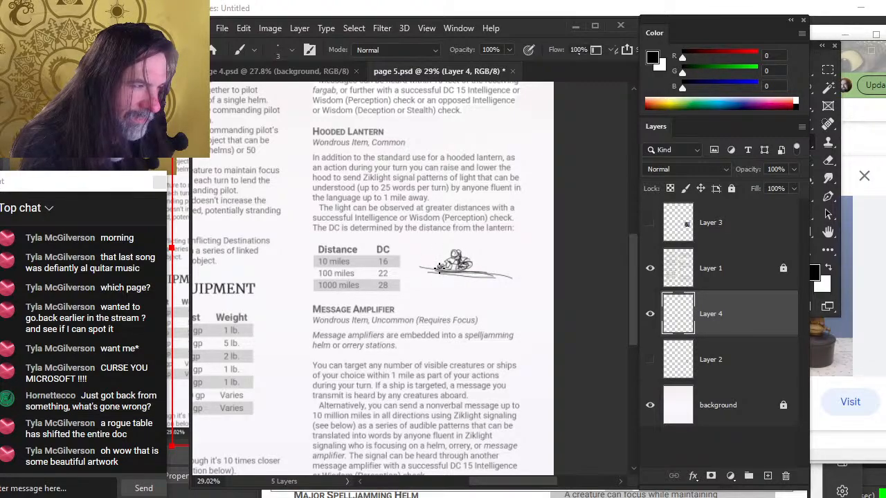
mouse_move(424, 269)
mouse_down()
mouse_move(499, 283)
mouse_move(488, 264)
mouse_move(491, 275)
mouse_up()
key(e)
key(z)
key(e)
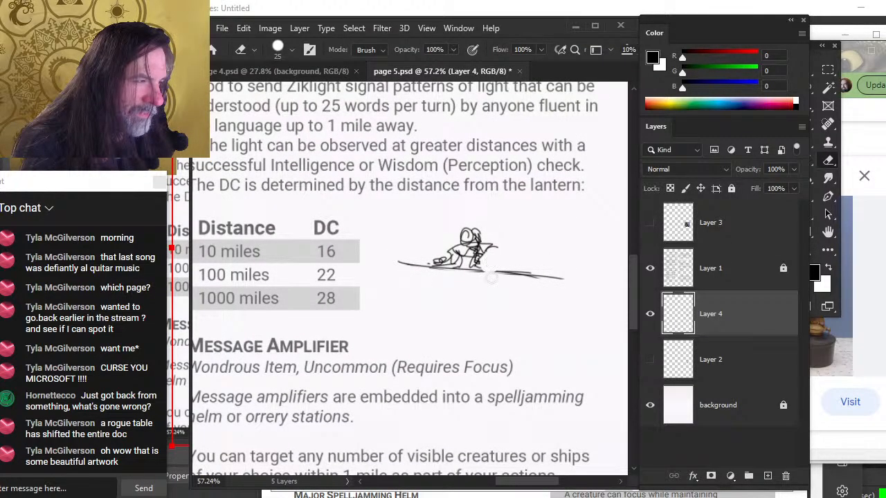
key(b)
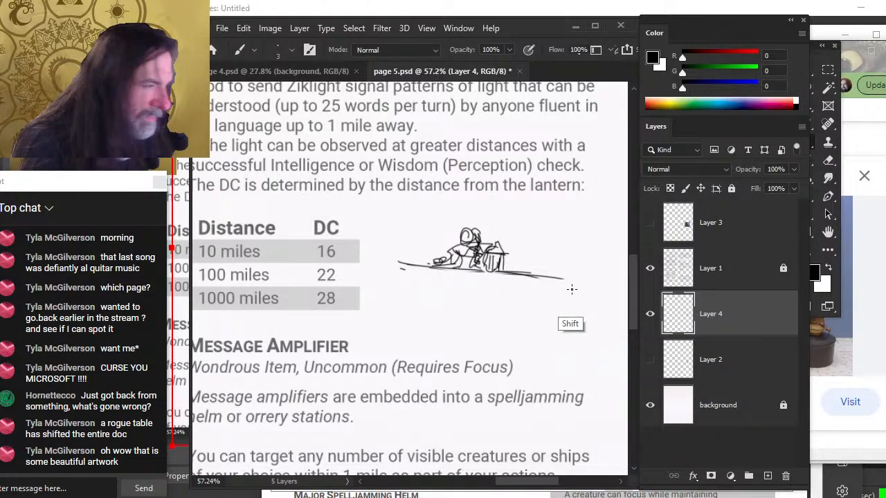
shift+click(568, 285)
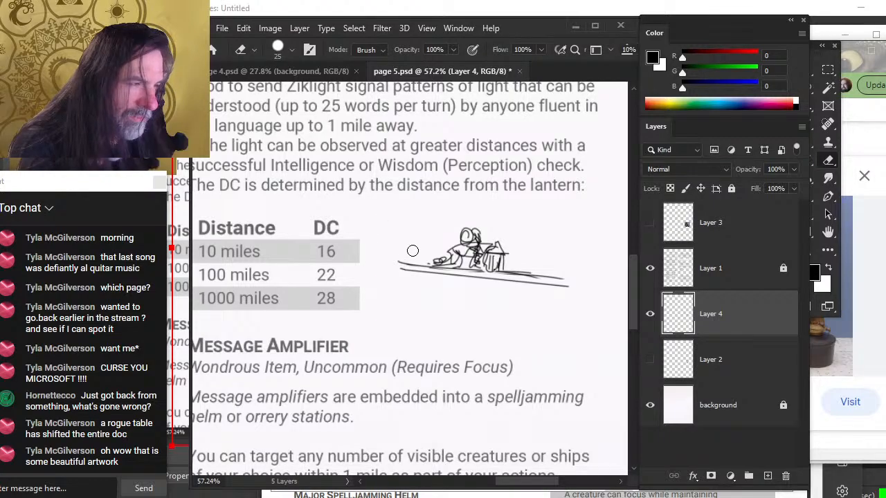
Enlarge the new sketch to about 140% with Free Transform and reposition it
key(l)
right_click(430, 234)
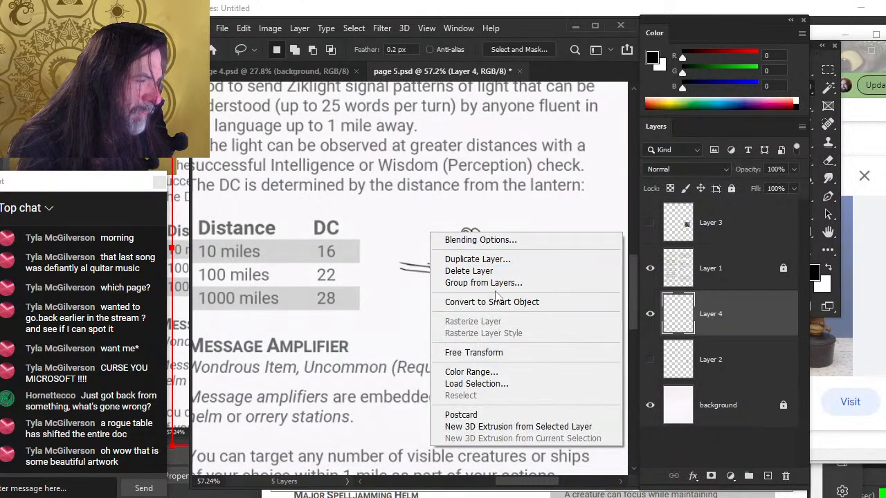
click(498, 352)
drag(486, 283, 491, 307)
drag(501, 270, 498, 258)
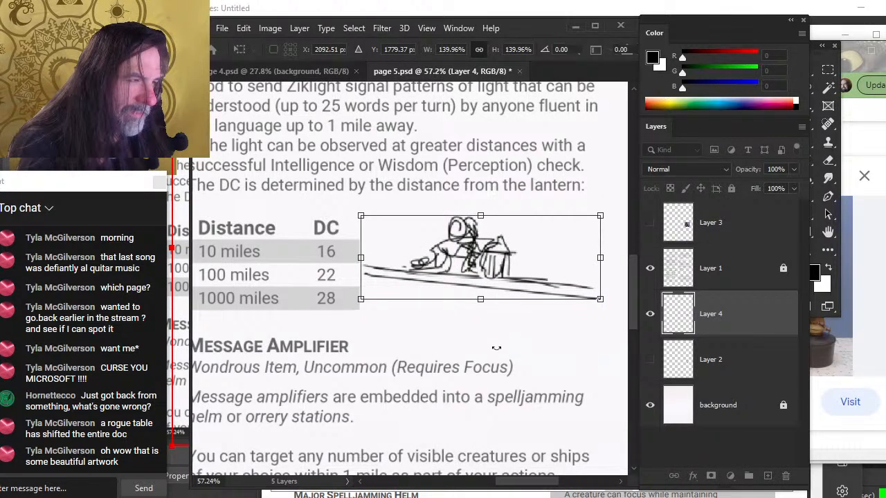
drag(509, 351, 441, 339)
key(Return)
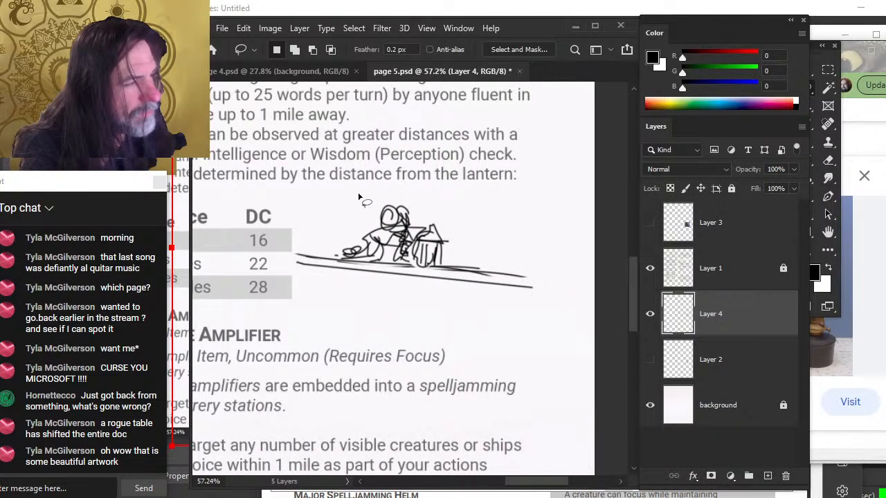
Redraw the figure's hair and erase stray strokes along the deck line
key(b)
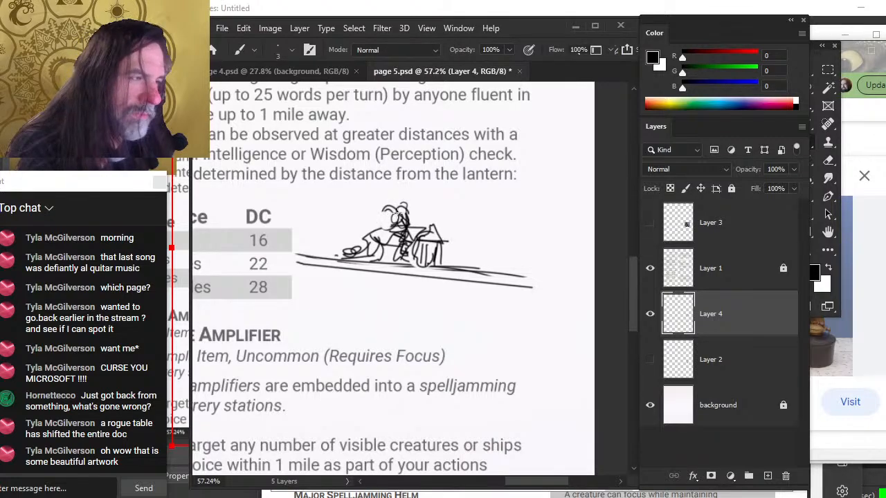
mouse_move(398, 218)
mouse_down()
mouse_move(394, 211)
mouse_move(384, 231)
mouse_up()
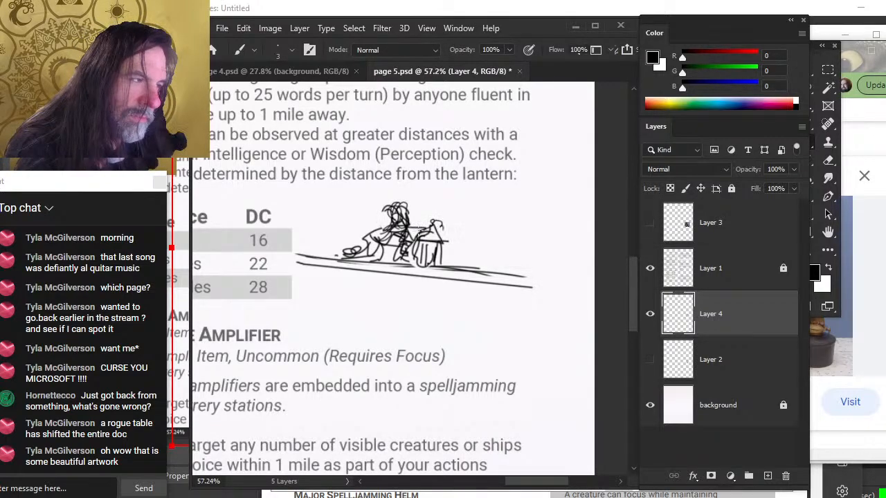
key(e)
drag(344, 251, 359, 254)
drag(445, 260, 505, 264)
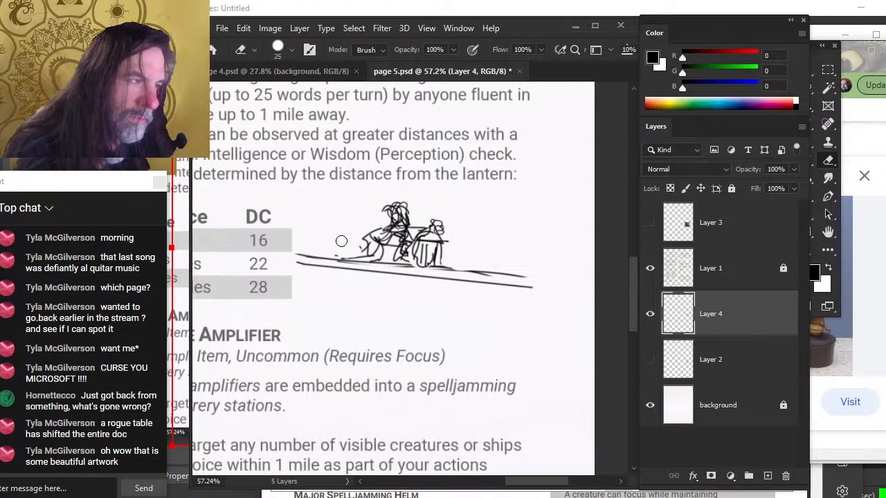
mouse_move(303, 257)
mouse_down()
mouse_move(289, 277)
mouse_move(378, 250)
mouse_move(395, 262)
mouse_move(361, 240)
mouse_move(346, 250)
mouse_move(385, 234)
mouse_move(355, 263)
mouse_move(408, 323)
mouse_up()
Erase the deck line's right end and redraw it as a straight line
key(b)
key(z)
drag(482, 296, 433, 300)
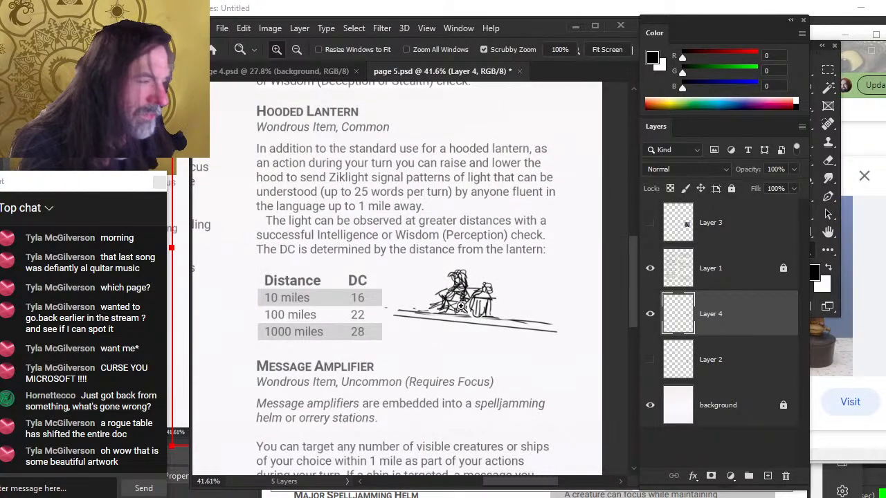
key(e)
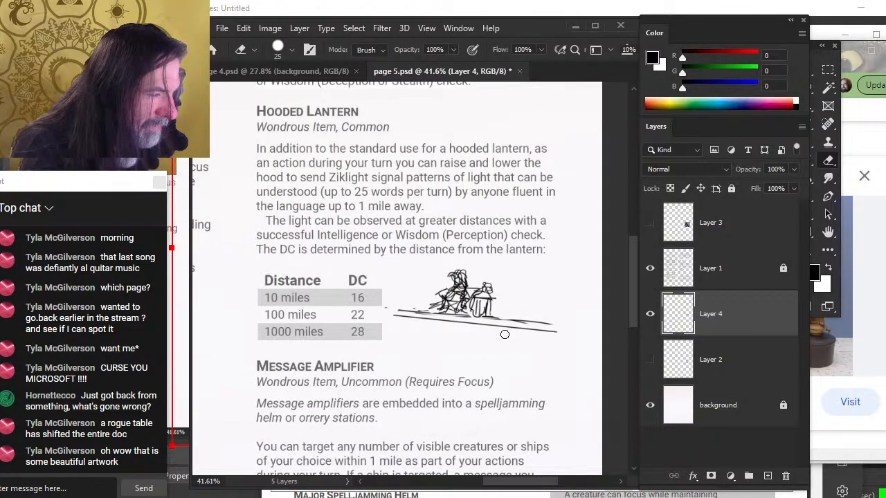
mouse_move(504, 334)
mouse_down()
mouse_move(494, 326)
mouse_move(550, 327)
mouse_move(535, 321)
mouse_up()
key(b)
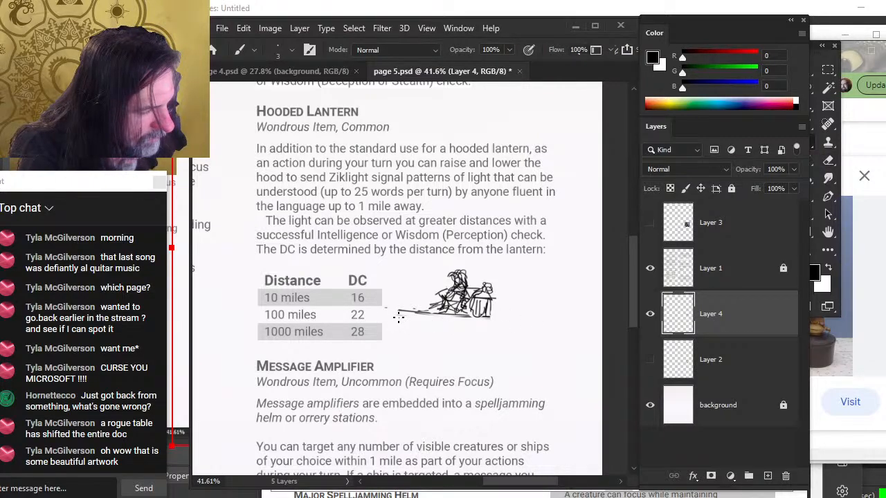
click(398, 316)
shift+click(530, 324)
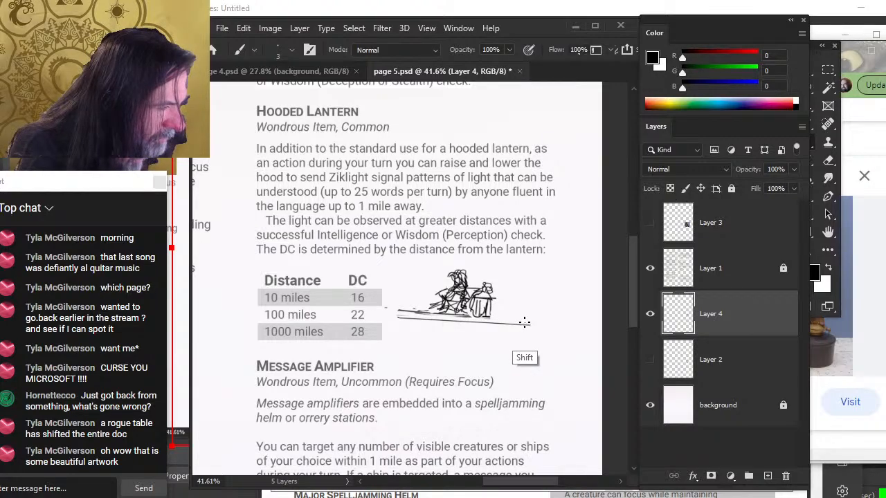
Move the sketch slightly and erase a small stroke on the figure
key(v)
drag(509, 339, 527, 335)
key(e)
drag(466, 271, 476, 269)
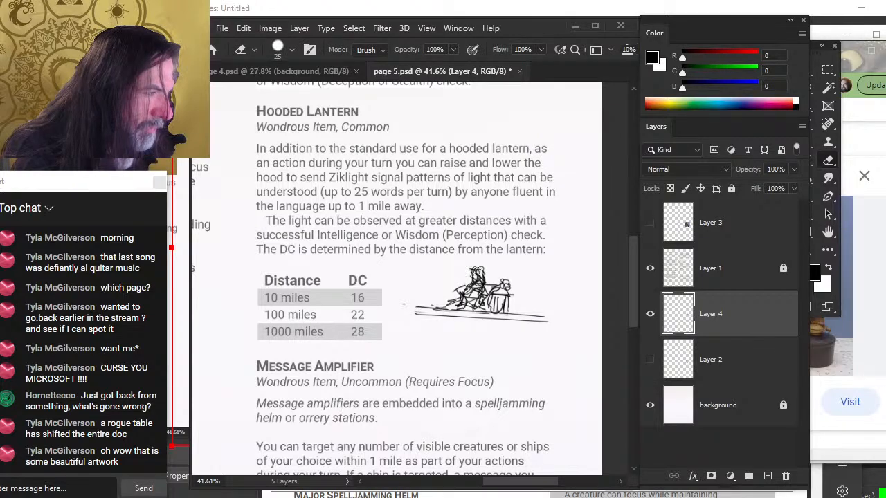
Zoom in, shrink the eraser, and rework the figure's head with new strokes
key(ctrl+space)
ctrl+click(482, 289)
key(bracketleft)
key(bracketleft)
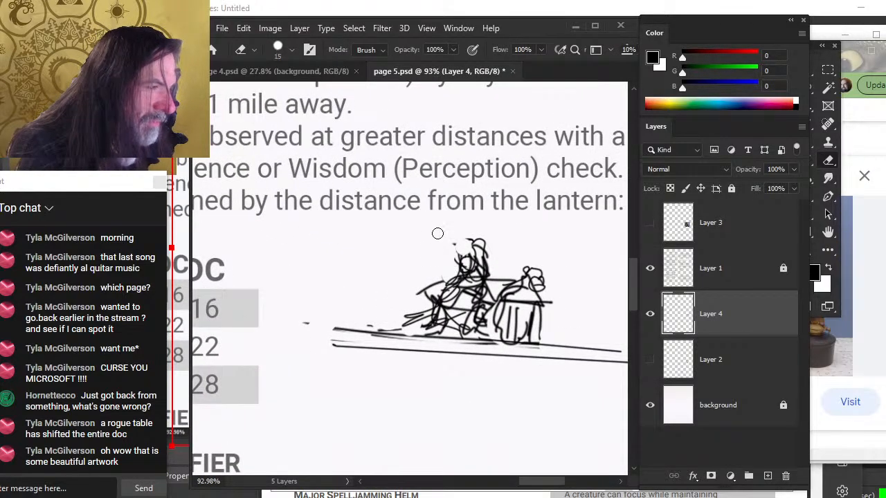
mouse_move(489, 257)
mouse_down()
mouse_move(470, 256)
mouse_move(486, 245)
mouse_up()
key(b)
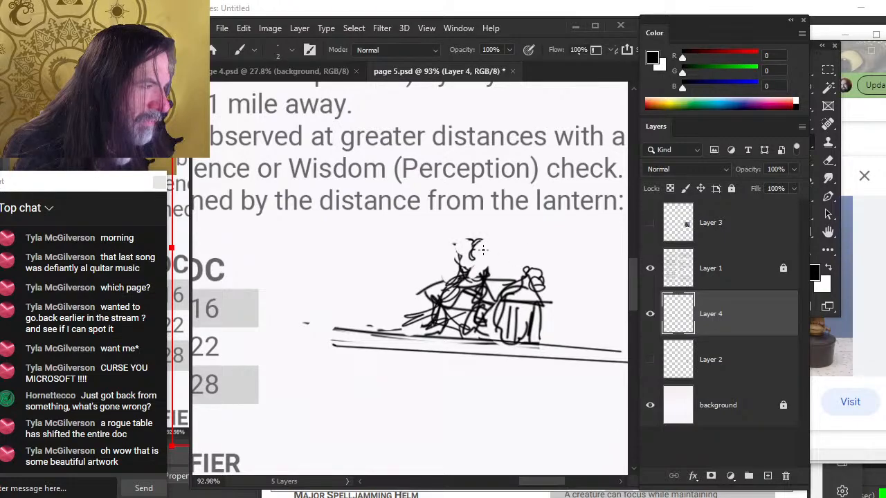
mouse_move(475, 251)
mouse_down()
mouse_move(476, 237)
mouse_move(479, 254)
mouse_move(462, 243)
mouse_up()
Draw vertical support posts beneath the deck line, redrawing the rightmost post
key(e)
mouse_move(528, 322)
mouse_down()
mouse_move(535, 309)
mouse_move(520, 322)
mouse_move(539, 328)
mouse_move(524, 313)
mouse_move(536, 327)
mouse_move(526, 350)
mouse_move(515, 351)
mouse_move(539, 361)
mouse_move(531, 363)
mouse_move(501, 457)
mouse_up()
key(b)
key(e)
key(b)
drag(484, 414, 441, 330)
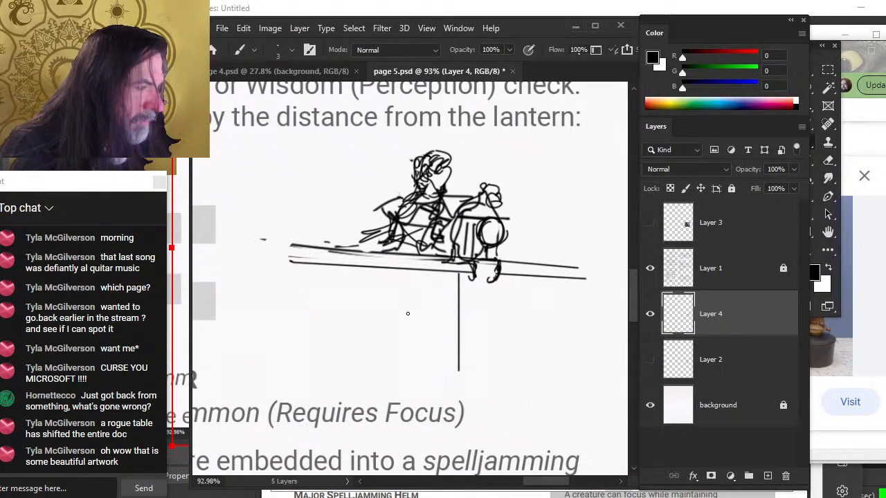
drag(395, 269, 395, 367)
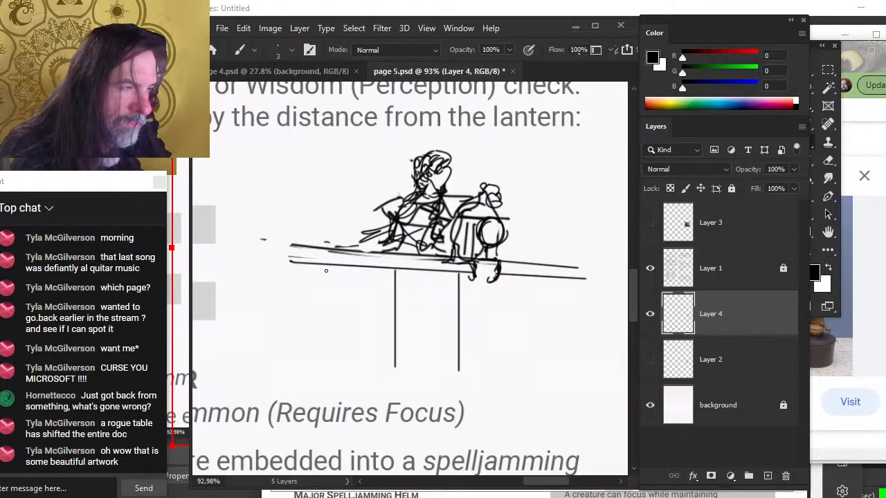
drag(313, 267, 313, 353)
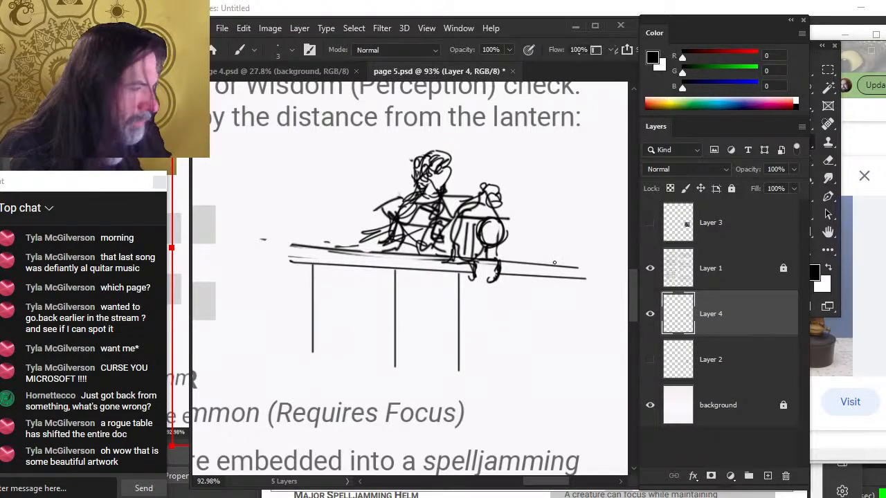
drag(526, 279, 526, 353)
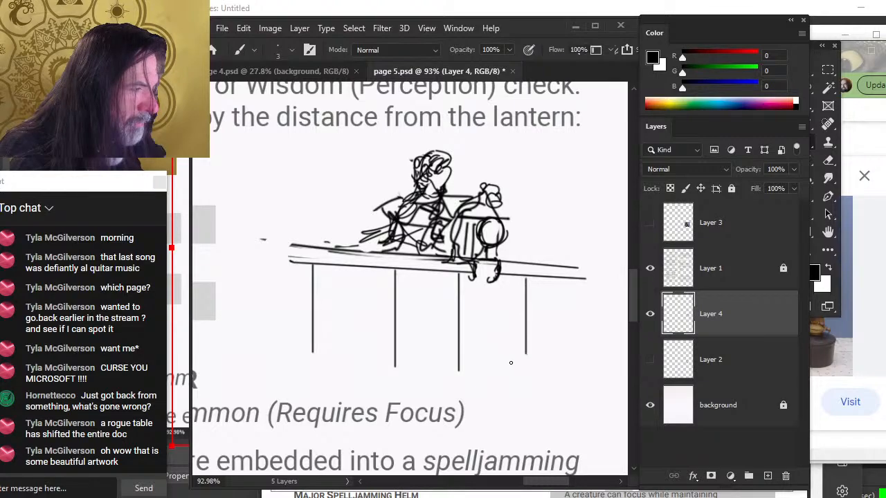
key(ctrl+z)
drag(515, 279, 515, 350)
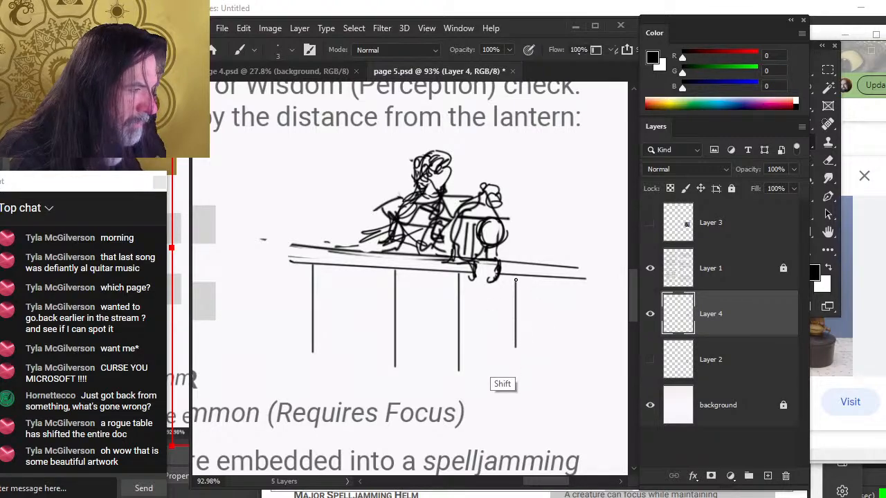
Draw another support post near the deck's right end, undoing and redrawing it slightly further left
drag(569, 280, 568, 357)
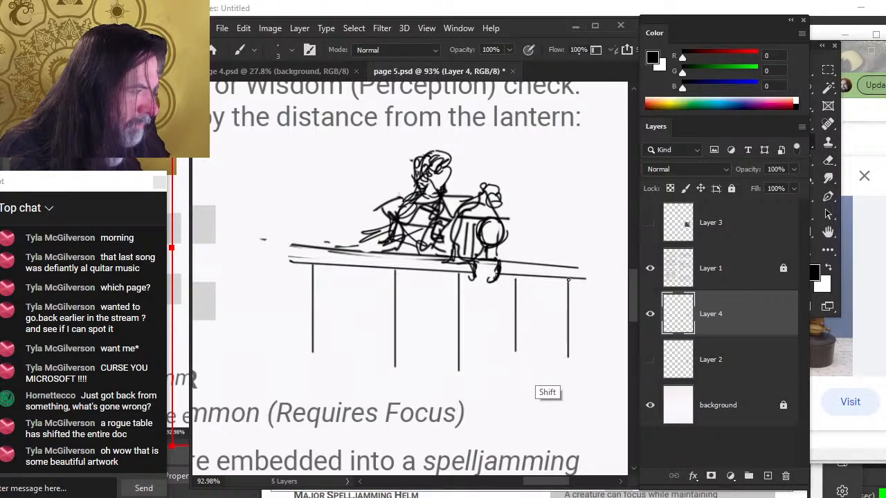
key(ctrl+z)
drag(558, 284, 559, 364)
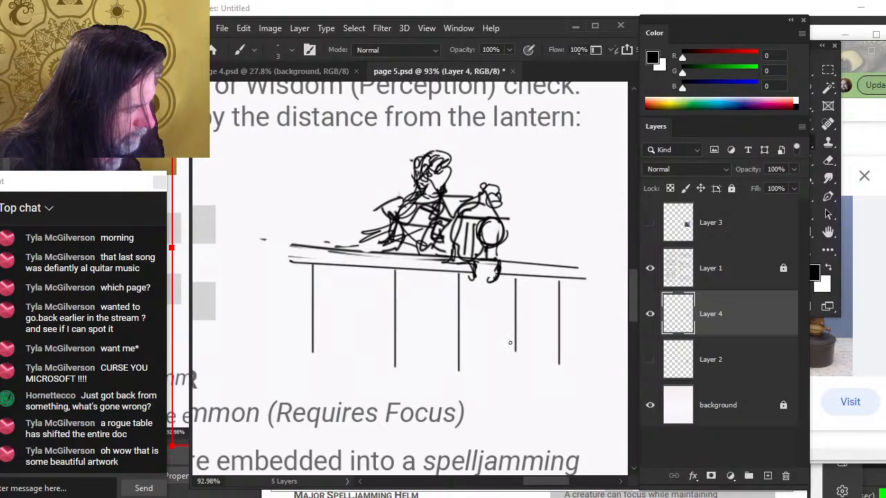
Lasso the second-rightmost post, nudge it three pixels left, and deselect it
key(l)
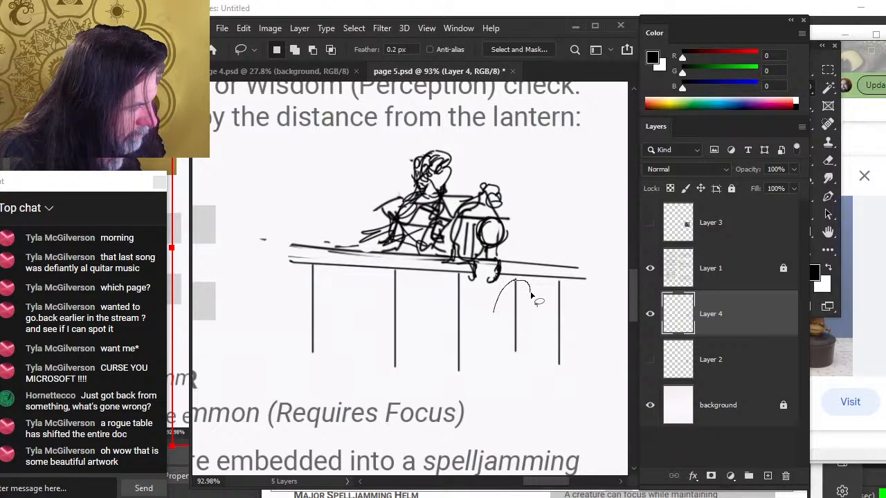
drag(531, 295, 530, 298)
key(v)
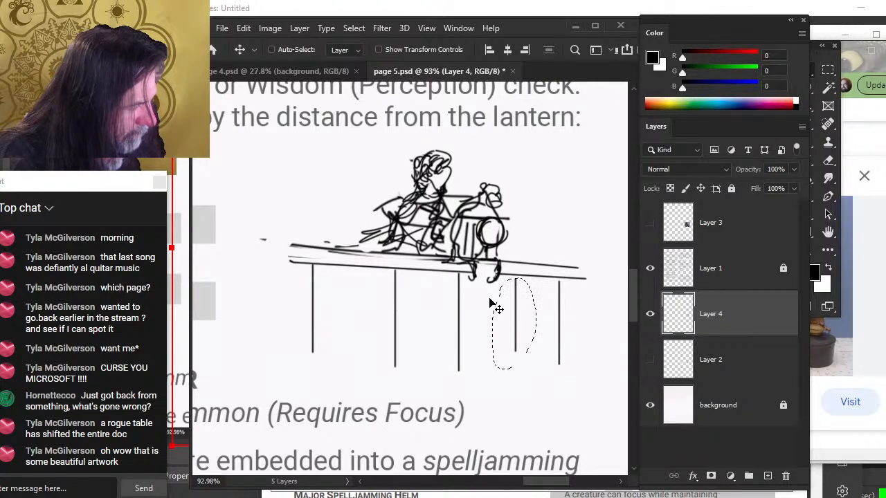
key(Left)
key(Left)
key(Left)
key(Left)
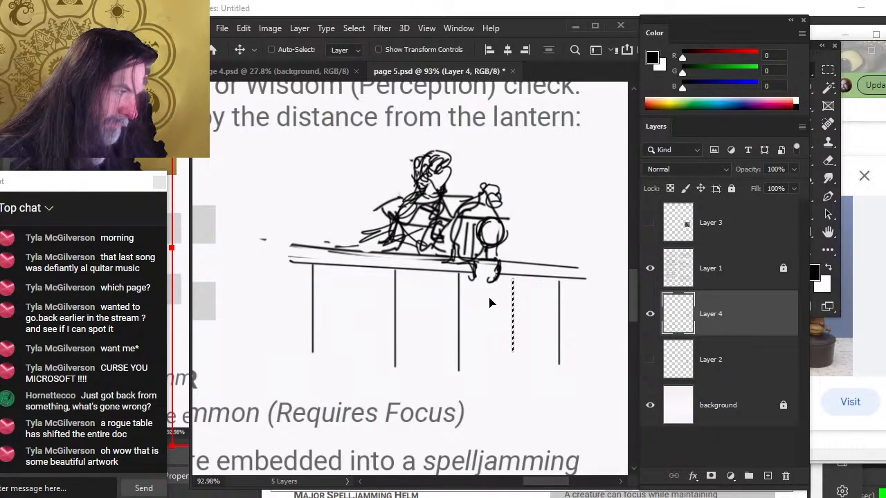
key(ctrl+d)
Zoom out to see the whole scene and nudge the sketch slightly downward
key(l)
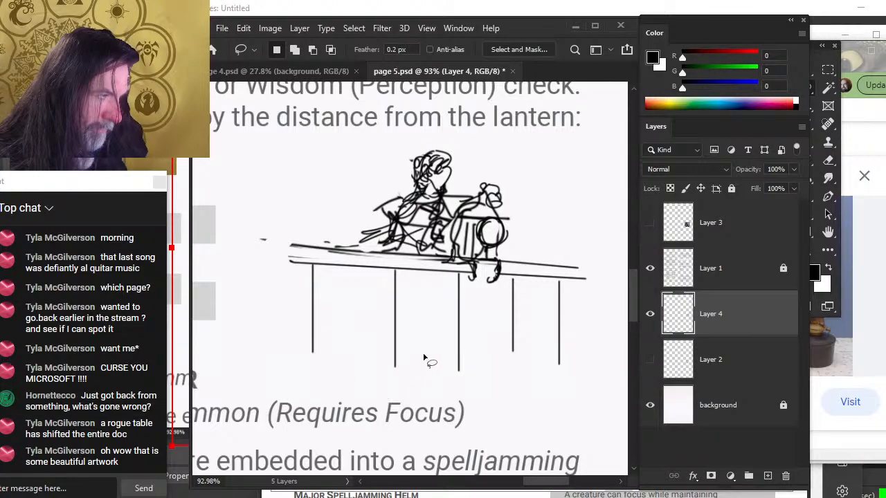
key(z)
drag(449, 340, 371, 358)
drag(424, 331, 458, 328)
key(v)
drag(505, 301, 506, 309)
Erase stray strokes near the lantern and across the figure's shoulder
key(e)
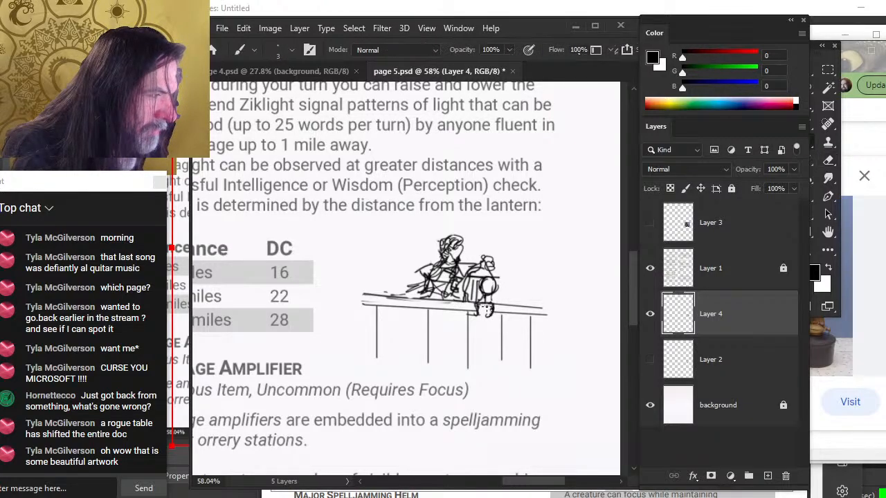
key(e)
mouse_move(477, 302)
mouse_down()
mouse_move(492, 303)
mouse_move(463, 284)
mouse_move(464, 301)
mouse_up()
key(b)
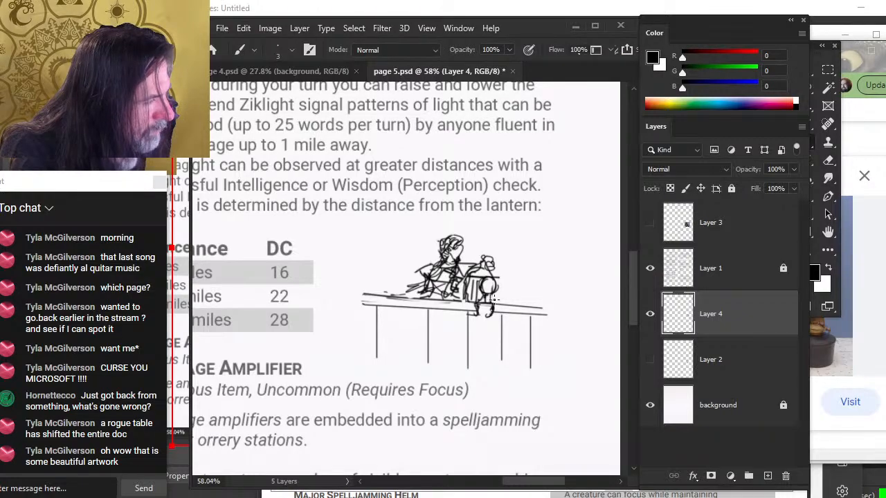
key(e)
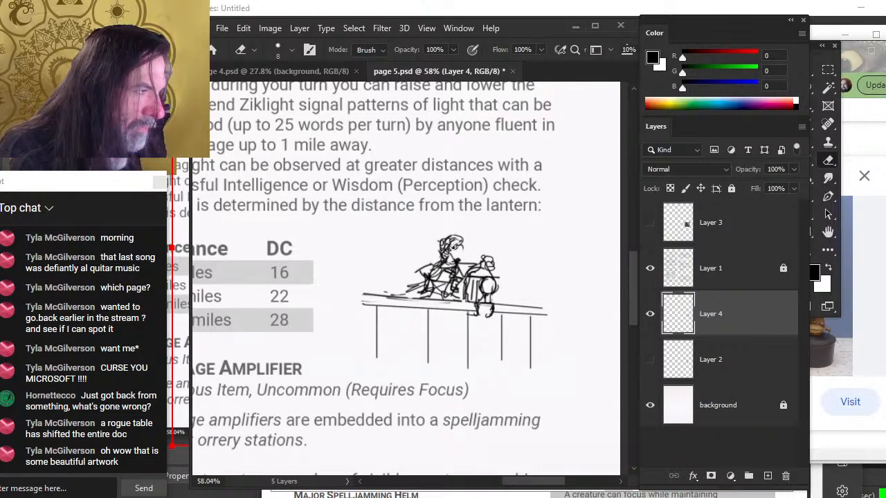
mouse_move(447, 248)
mouse_down()
mouse_move(455, 249)
mouse_move(417, 280)
mouse_up()
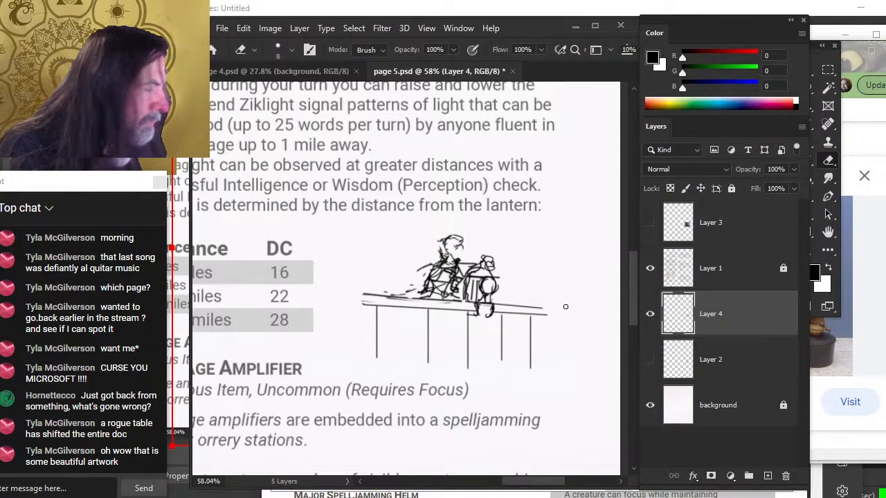
right_click(720, 310)
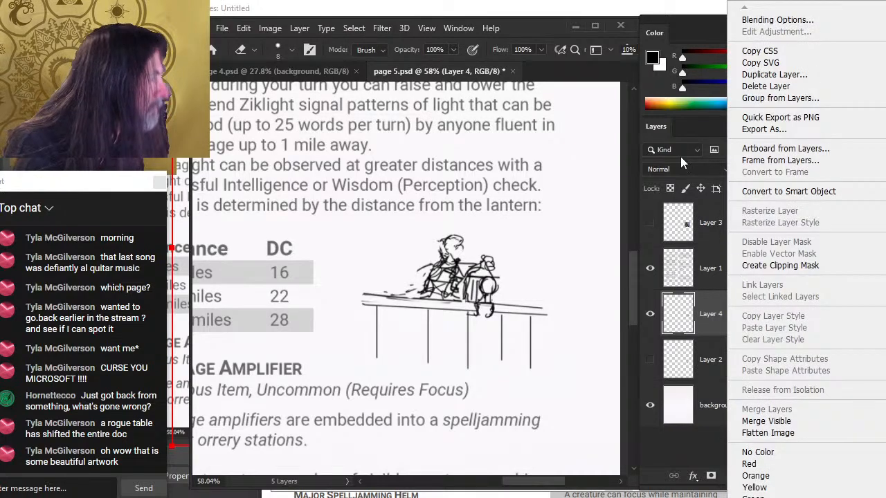
click(816, 76)
key(Return)
click(714, 364)
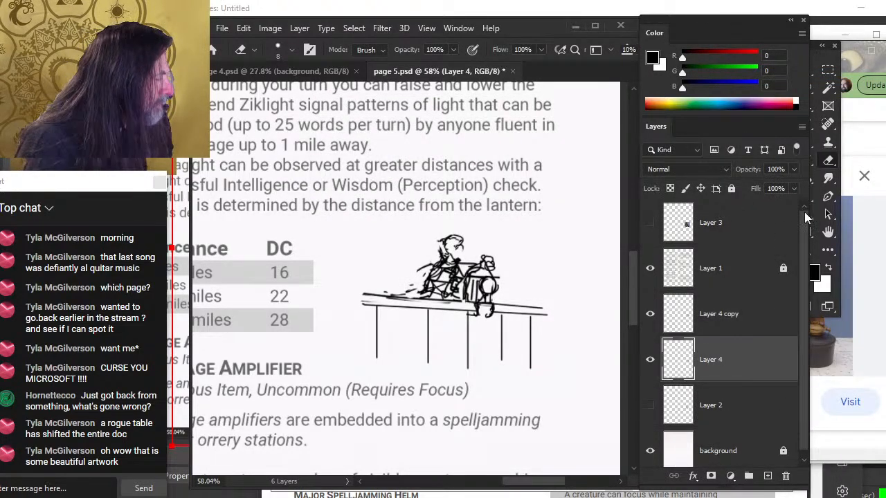
click(744, 326)
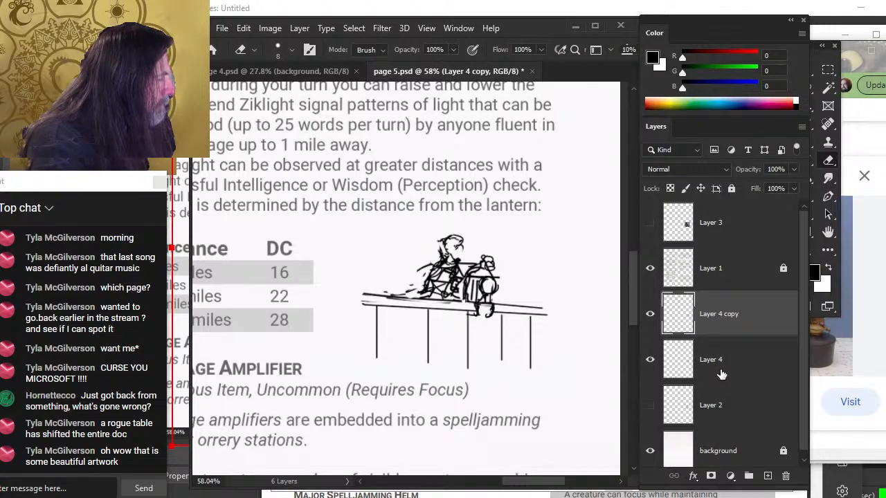
key(Delete)
Lower the sketch layer's opacity to 47% and add a new layer above it for cleaner lines
click(794, 169)
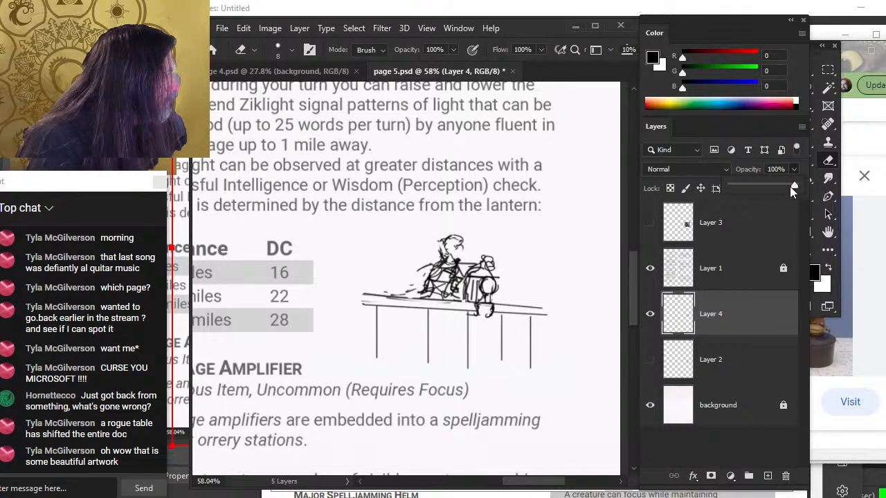
drag(789, 186, 765, 193)
click(760, 186)
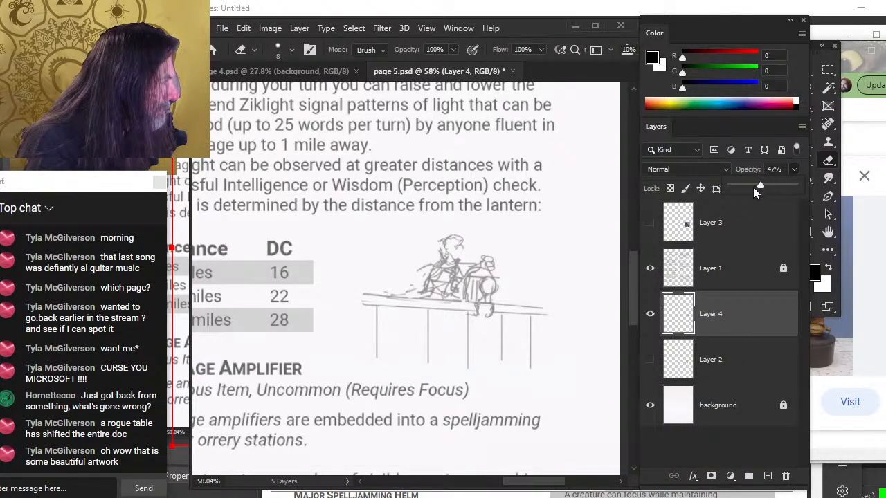
click(765, 478)
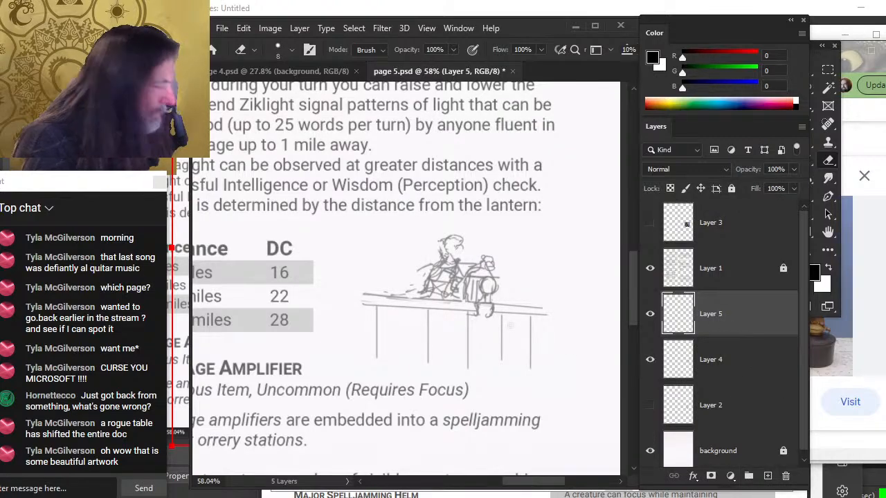
Redraw the hooded figure's head and shoulders on the new layer over the faded sketch, erasing missteps
key(b)
mouse_move(452, 241)
mouse_down()
mouse_move(462, 258)
mouse_move(447, 250)
mouse_move(448, 257)
mouse_up()
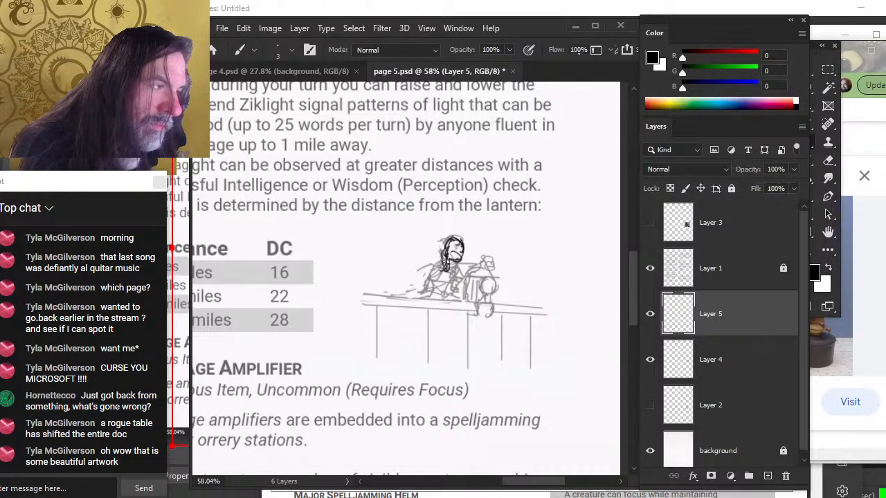
mouse_move(448, 274)
mouse_down()
mouse_move(459, 271)
mouse_move(443, 270)
mouse_move(448, 280)
mouse_move(423, 277)
mouse_move(487, 264)
mouse_up()
key(v)
key(b)
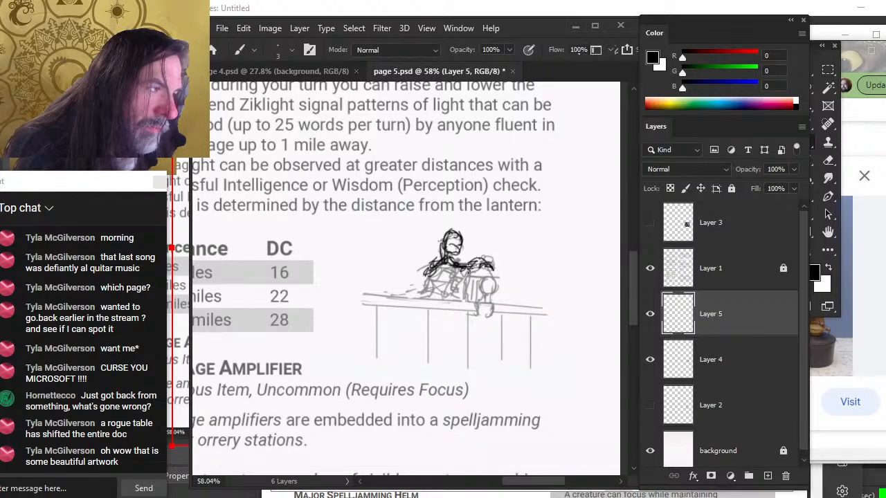
key(e)
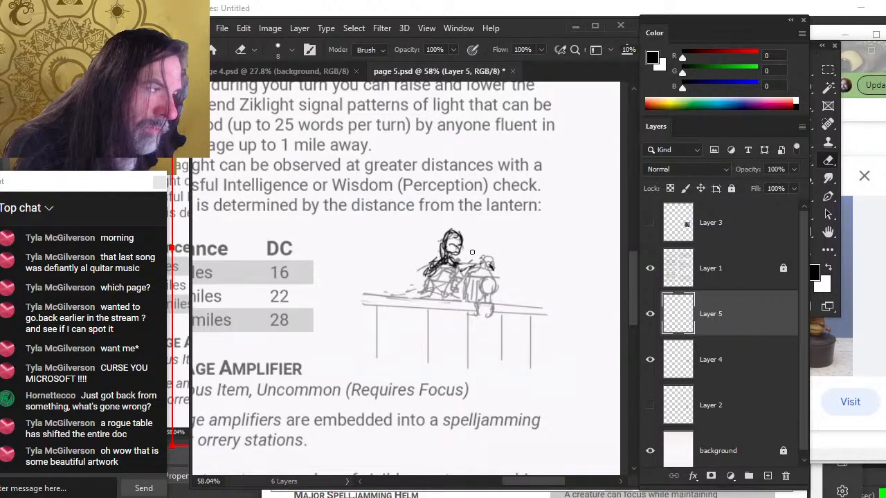
key(b)
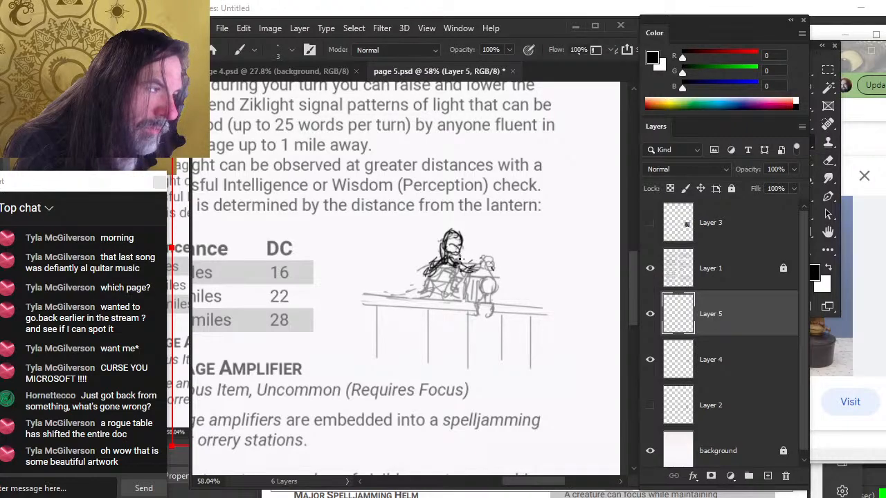
key(e)
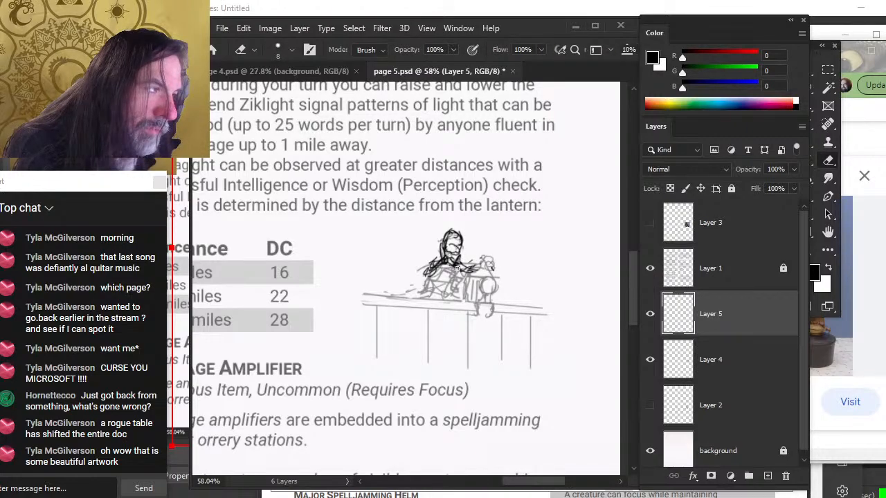
key(b)
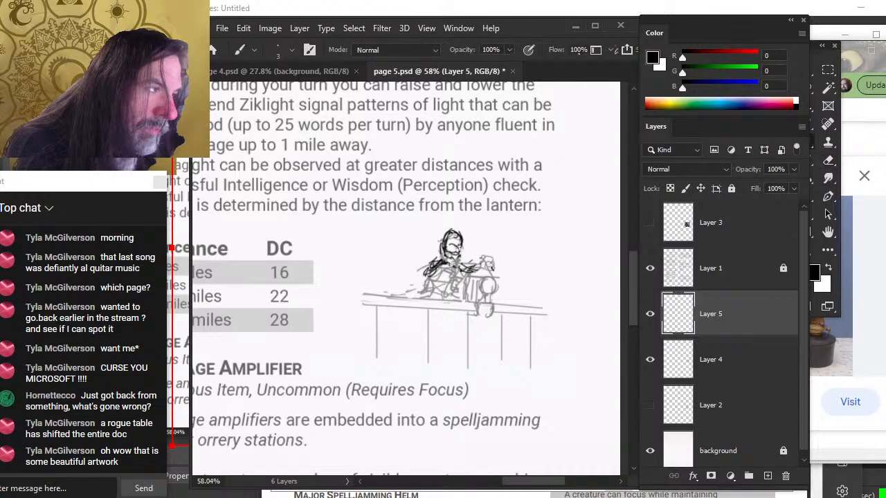
key(e)
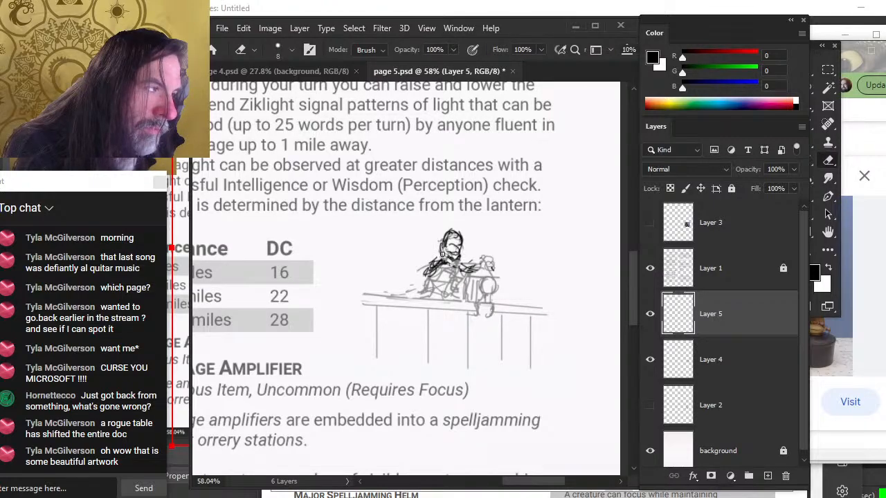
key(b)
key(e)
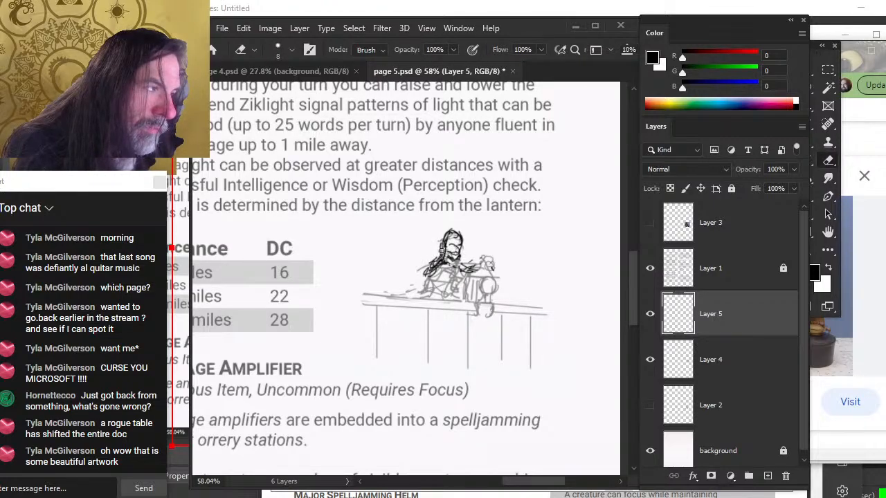
key(b)
mouse_move(442, 246)
mouse_down()
mouse_move(441, 236)
mouse_move(440, 264)
mouse_move(422, 274)
mouse_move(425, 284)
mouse_move(437, 286)
mouse_move(431, 271)
mouse_move(439, 285)
mouse_move(456, 282)
mouse_move(447, 286)
mouse_move(498, 273)
mouse_up()
key(e)
key(b)
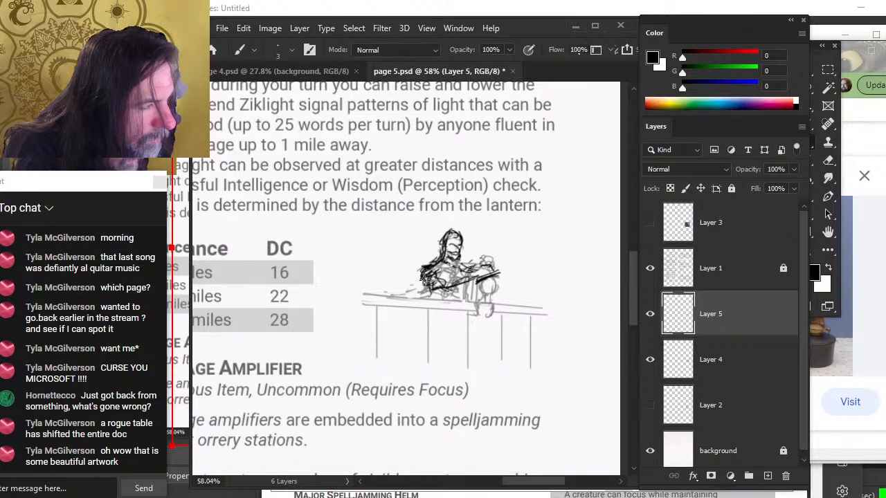
Draw the figure's arm and torso lines, alternating brush and eraser to refine them
mouse_move(422, 278)
mouse_down()
mouse_move(430, 293)
mouse_move(435, 283)
mouse_move(426, 290)
mouse_up()
key(e)
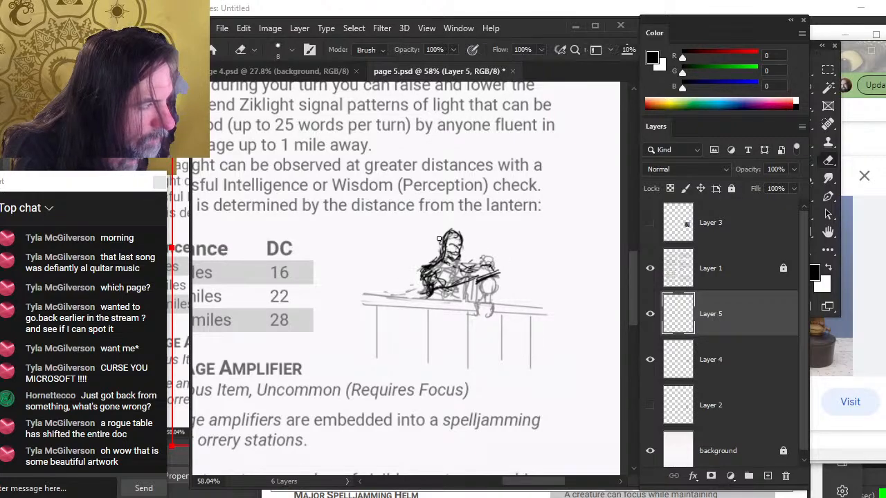
key(b)
mouse_move(450, 241)
mouse_down()
mouse_move(440, 232)
mouse_move(433, 242)
mouse_move(443, 237)
mouse_move(449, 246)
mouse_move(443, 255)
mouse_move(430, 248)
mouse_move(440, 247)
mouse_move(448, 267)
mouse_move(431, 267)
mouse_move(421, 283)
mouse_move(420, 268)
mouse_move(429, 299)
mouse_up()
key(e)
key(b)
key(e)
key(b)
key(e)
key(b)
key(e)
key(b)
key(e)
key(v)
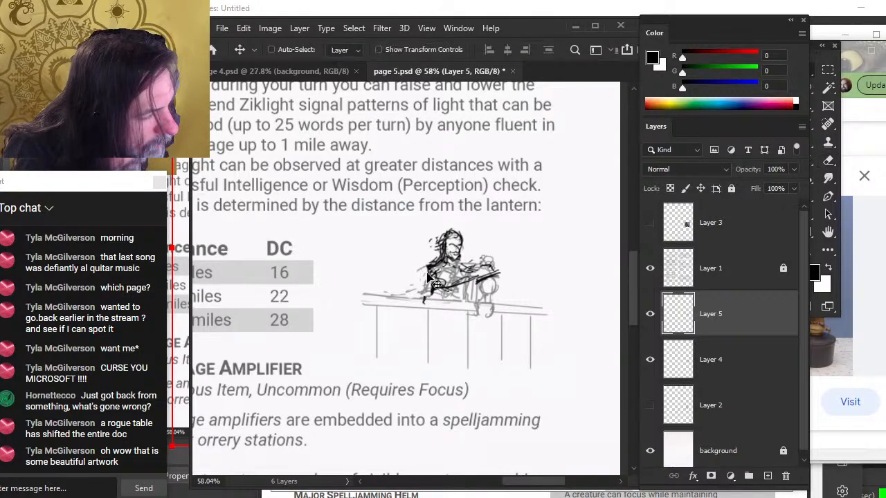
Rework the figure's body and arm strokes, erasing and redrawing overlapping lines
key(b)
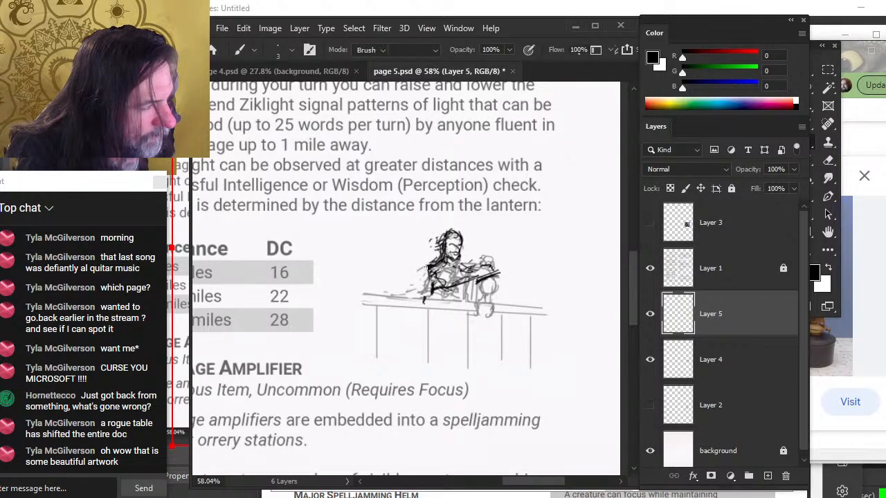
key(e)
drag(425, 296, 424, 304)
key(b)
drag(428, 269, 437, 305)
key(e)
mouse_move(495, 275)
mouse_down()
mouse_move(452, 287)
mouse_move(467, 270)
mouse_move(449, 278)
mouse_move(460, 277)
mouse_up()
key(b)
key(e)
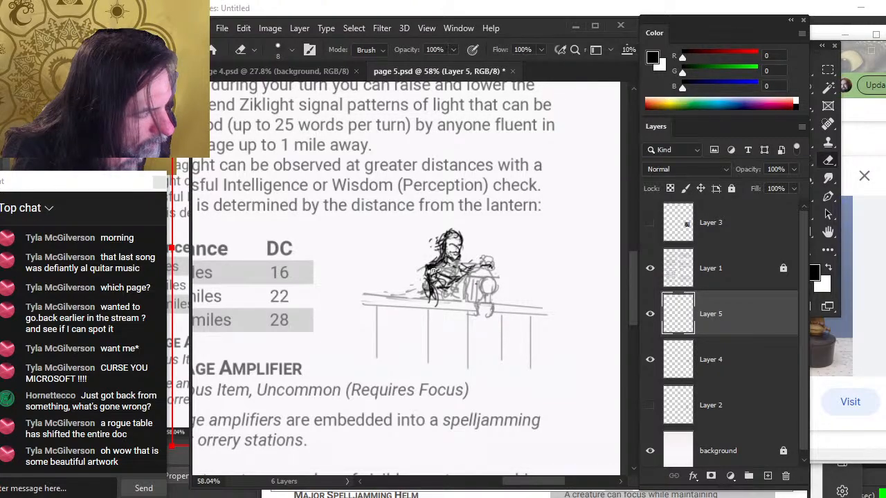
key(b)
mouse_move(425, 269)
mouse_down()
mouse_move(438, 305)
mouse_move(426, 298)
mouse_move(447, 309)
mouse_up()
key(e)
key(b)
key(e)
key(b)
key(e)
key(b)
key(e)
key(b)
Outline the lantern's top and base beside the figure with new strokes
mouse_move(459, 261)
mouse_down()
mouse_move(464, 268)
mouse_move(486, 260)
mouse_move(492, 270)
mouse_move(457, 265)
mouse_move(480, 262)
mouse_move(460, 271)
mouse_move(473, 280)
mouse_move(445, 285)
mouse_move(468, 274)
mouse_move(469, 292)
mouse_move(490, 279)
mouse_move(488, 288)
mouse_move(490, 270)
mouse_up()
key(e)
key(b)
key(e)
key(b)
key(e)
key(b)
key(e)
key(b)
drag(468, 298, 487, 296)
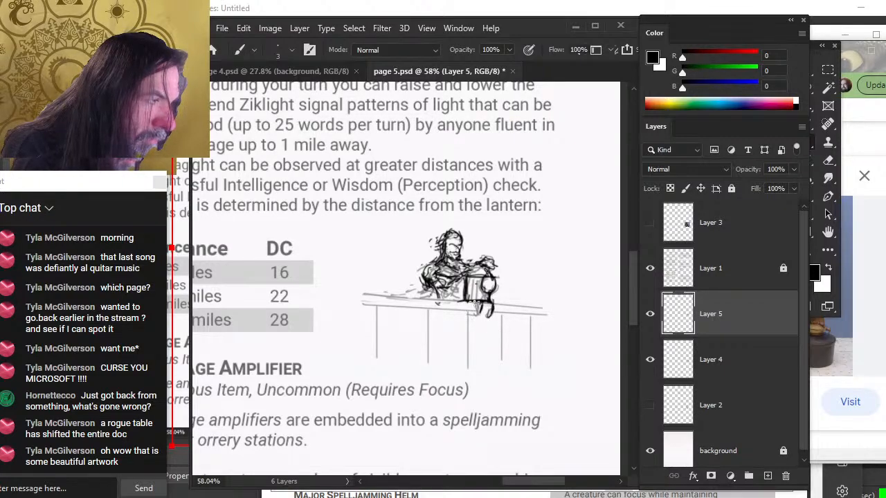
Draw a straight deck line across the scene and erase it where it overlaps the lantern
shift+click(362, 305)
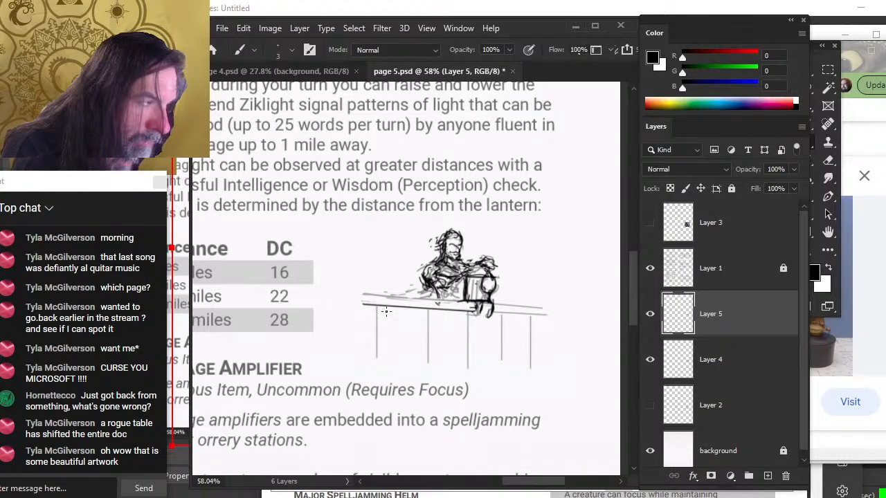
shift+click(545, 315)
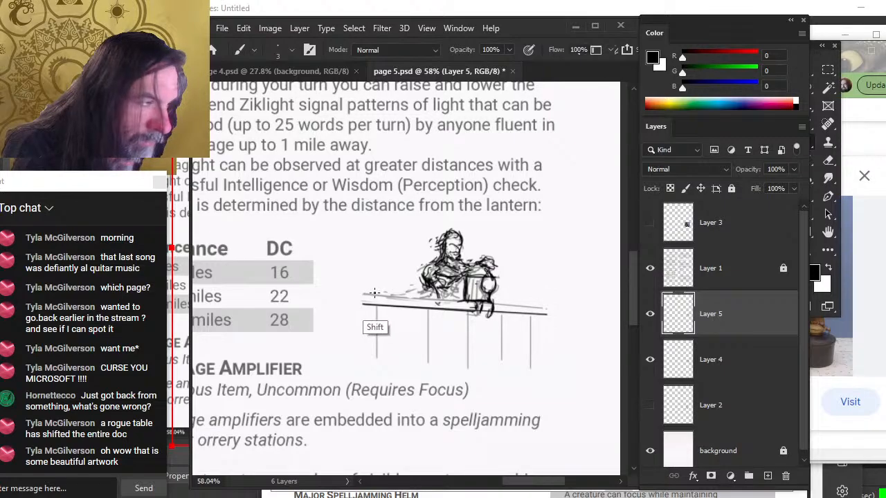
key(e)
drag(491, 306, 489, 312)
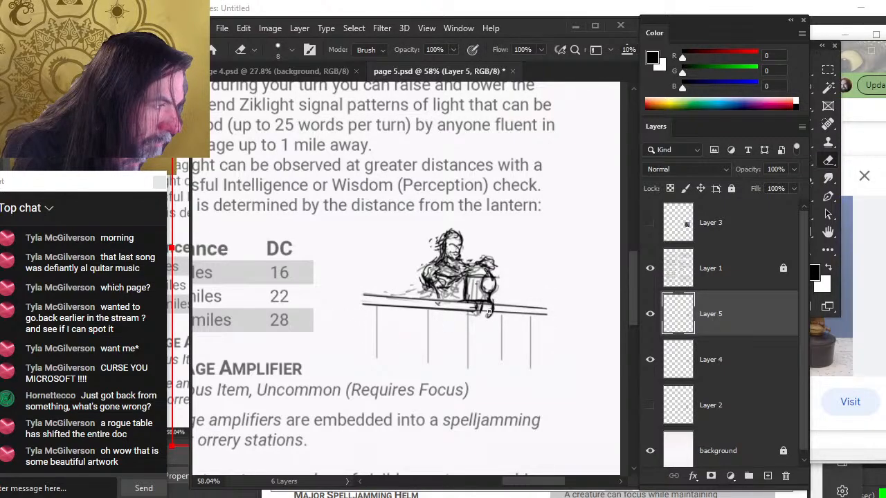
key(b)
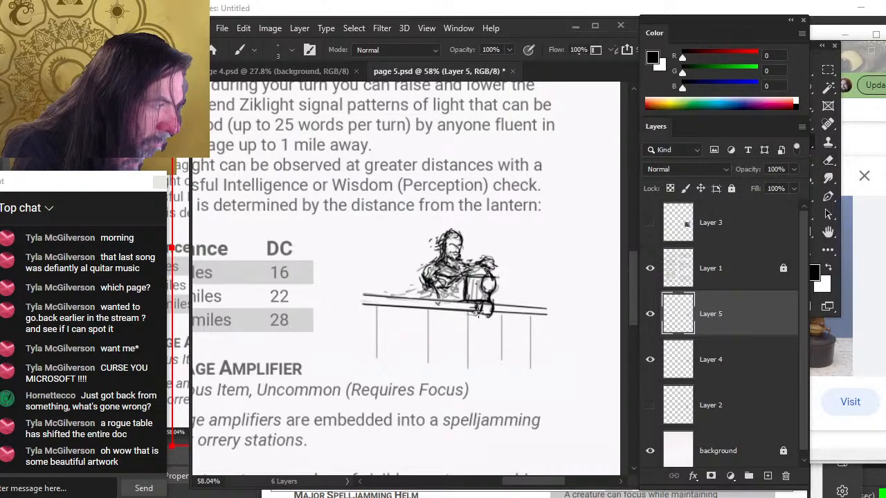
key(e)
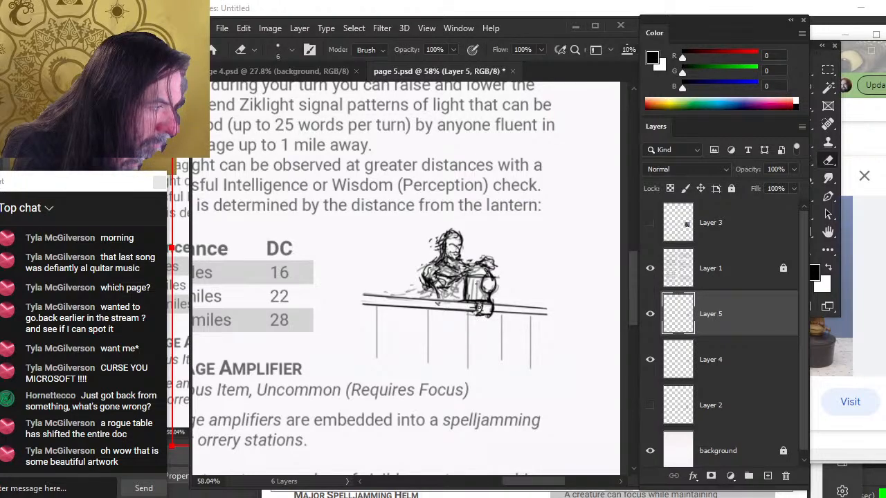
Draw a long diagonal pole rising from the lantern toward the upper right
key(b)
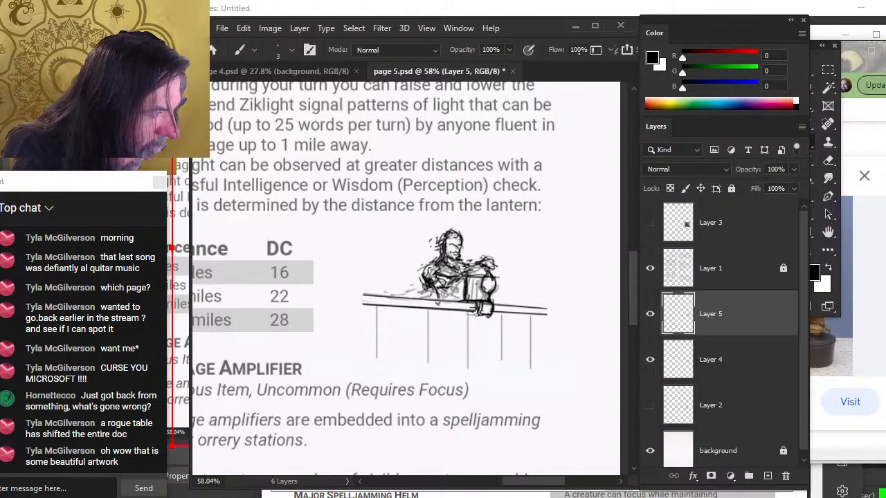
key(e)
key(b)
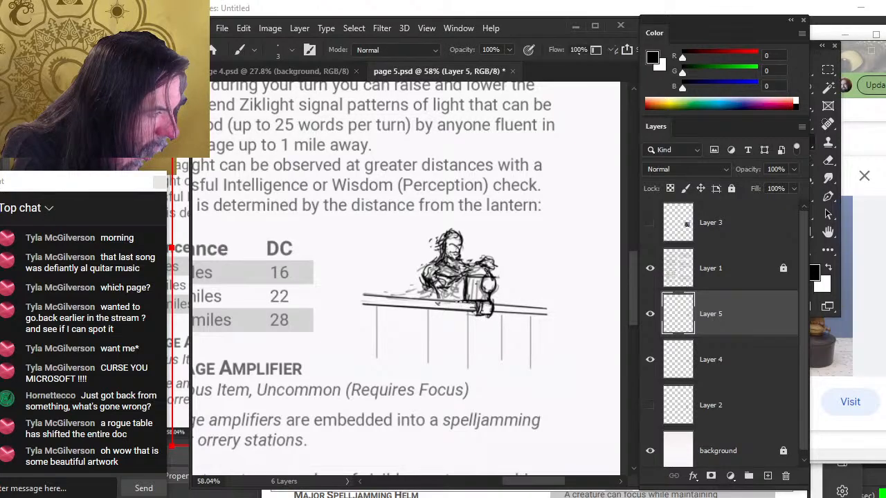
key(e)
mouse_move(461, 302)
mouse_down()
mouse_move(486, 299)
mouse_move(474, 308)
mouse_move(496, 295)
mouse_move(488, 289)
mouse_move(524, 255)
mouse_up()
key(b)
key(e)
key(b)
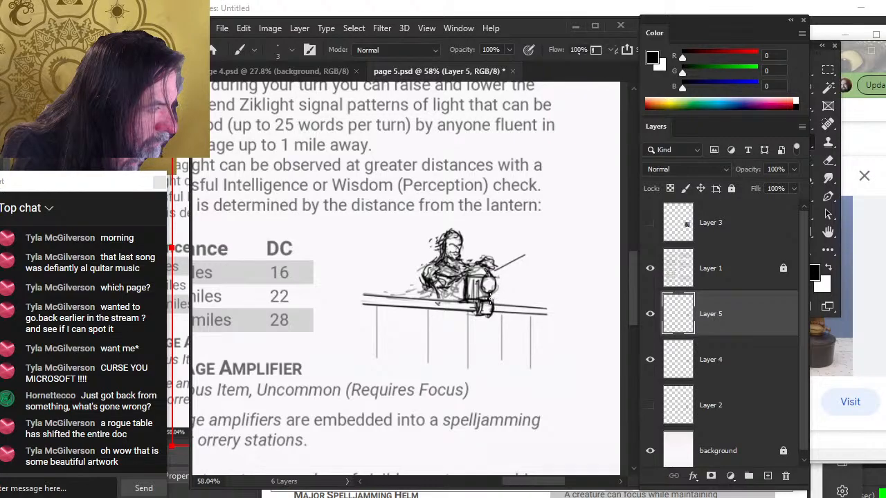
Undo a stray stroke beside the lantern and erase a small mark on the figure's head
drag(490, 298, 528, 326)
key(ctrl+z)
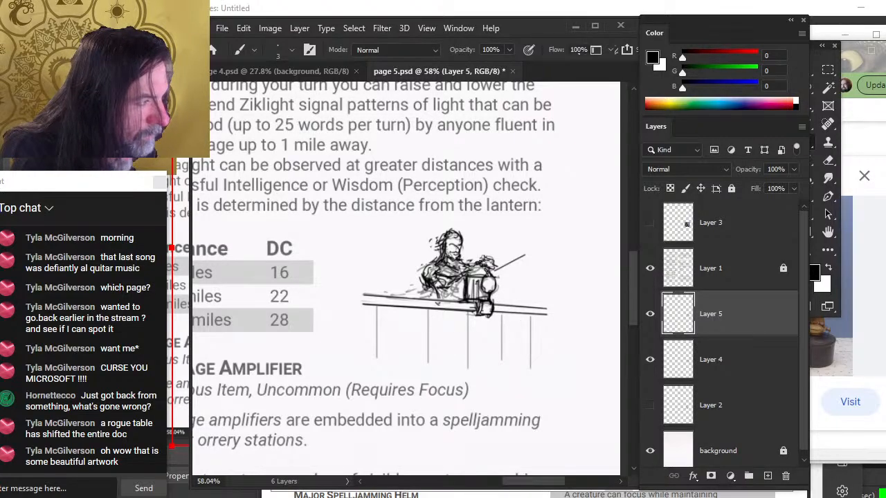
key(e)
drag(441, 252, 443, 244)
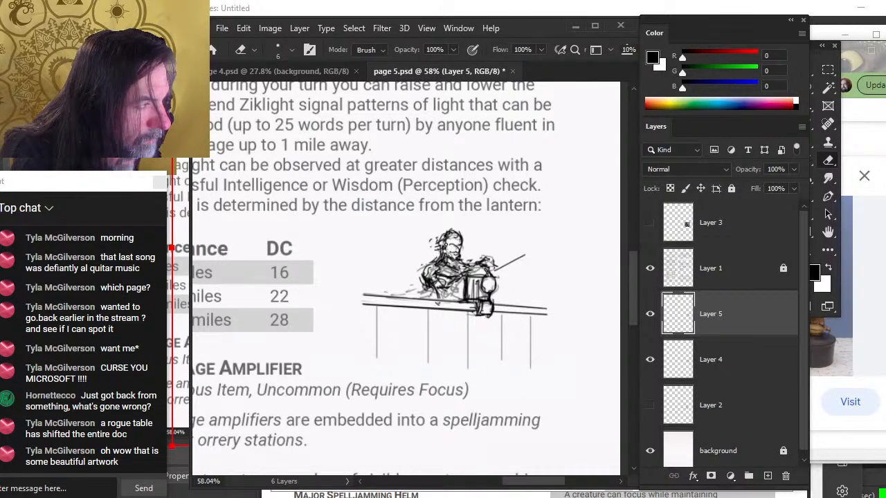
Redraw the figure's shoulder lines and erase stray marks along the left side of the torso
key(b)
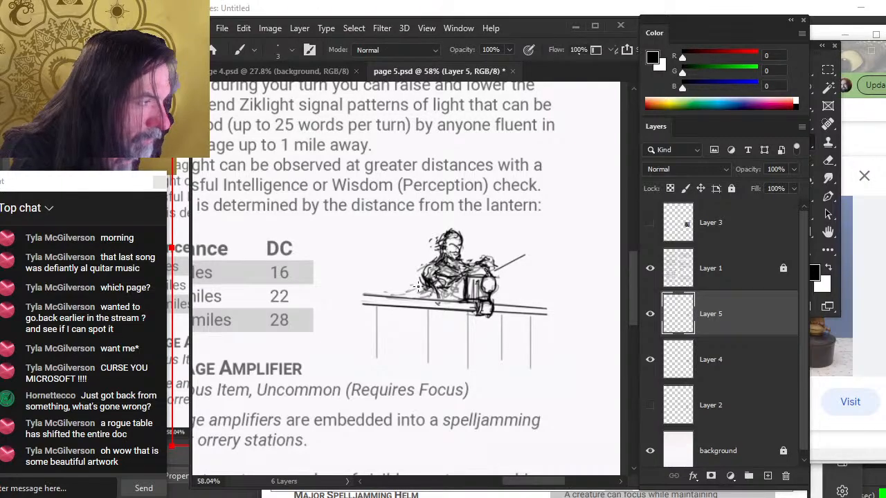
key(e)
key(b)
mouse_move(433, 259)
mouse_down()
mouse_move(439, 287)
mouse_move(437, 258)
mouse_move(460, 242)
mouse_up()
key(e)
key(b)
key(e)
key(b)
key(e)
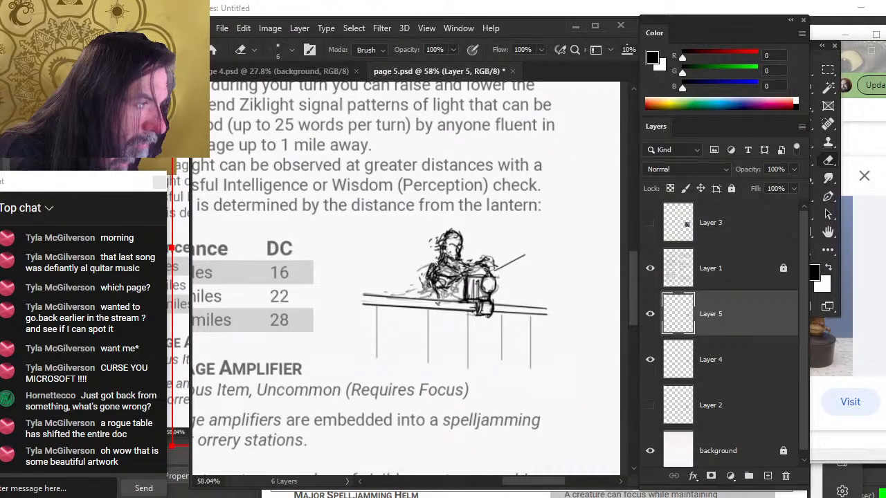
drag(431, 277, 434, 267)
Sketch a small creature to the left of the hooded figure above the deck line
key(b)
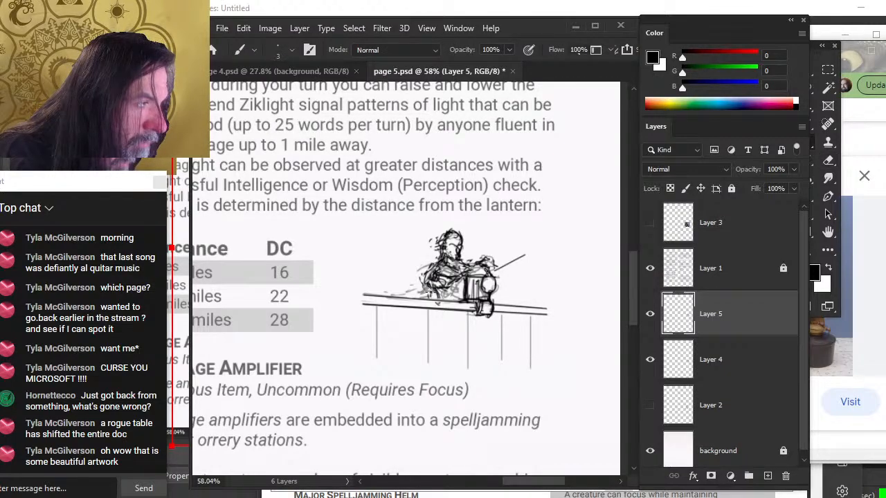
mouse_move(384, 253)
mouse_down()
mouse_move(391, 259)
mouse_move(380, 241)
mouse_move(378, 256)
mouse_move(396, 258)
mouse_move(394, 275)
mouse_move(406, 270)
mouse_move(388, 253)
mouse_move(394, 257)
mouse_up()
key(e)
key(b)
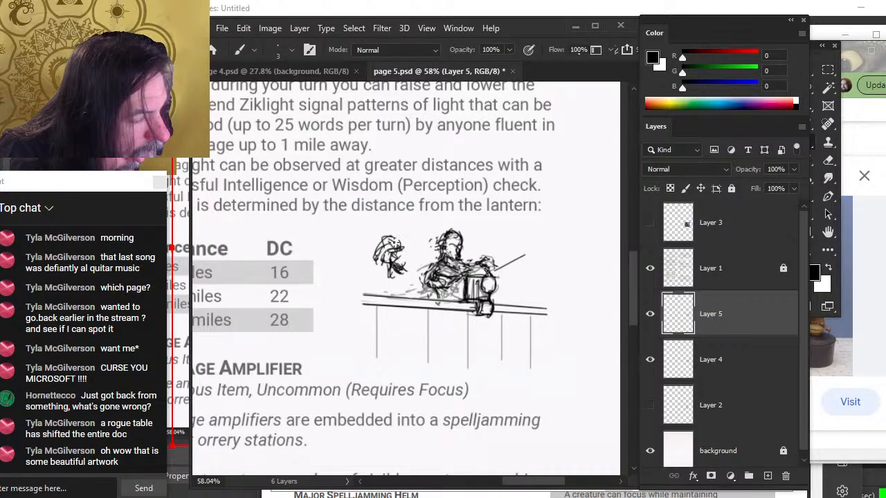
key(e)
key(b)
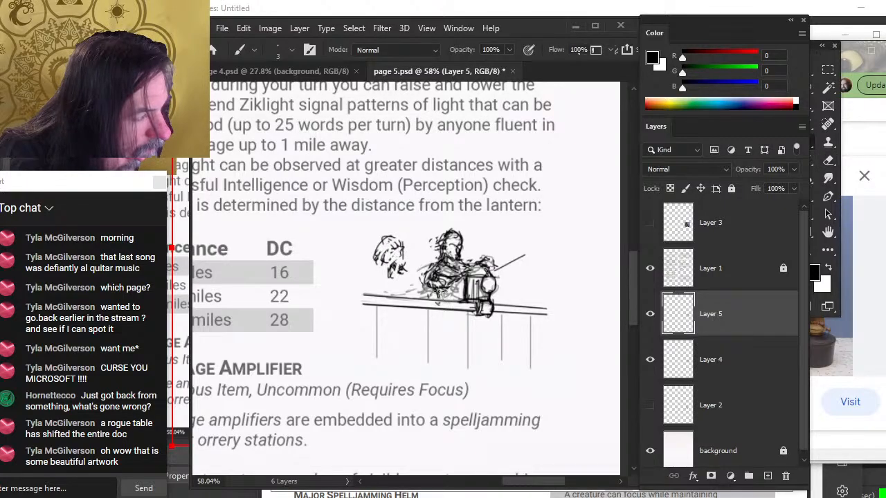
Draw the figure's lower arm line reaching toward the lantern and shrink the eraser to size 4
drag(437, 292, 475, 304)
key(e)
key(b)
key(e)
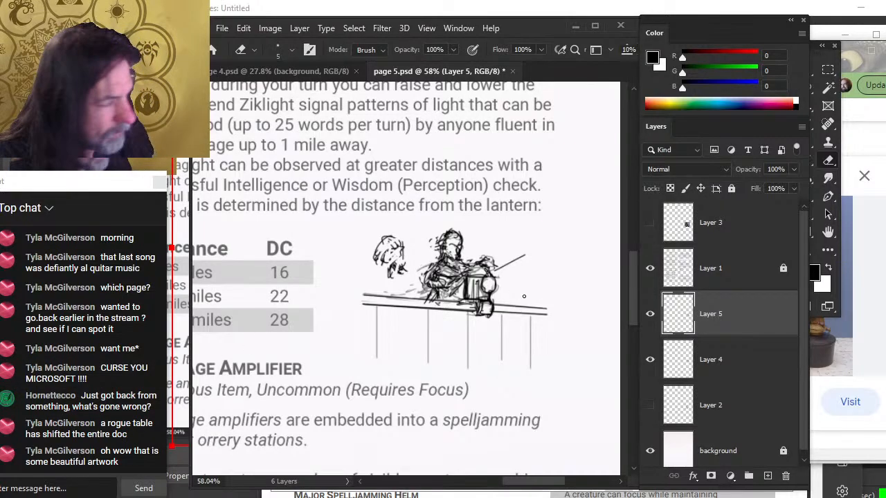
key(bracketleft)
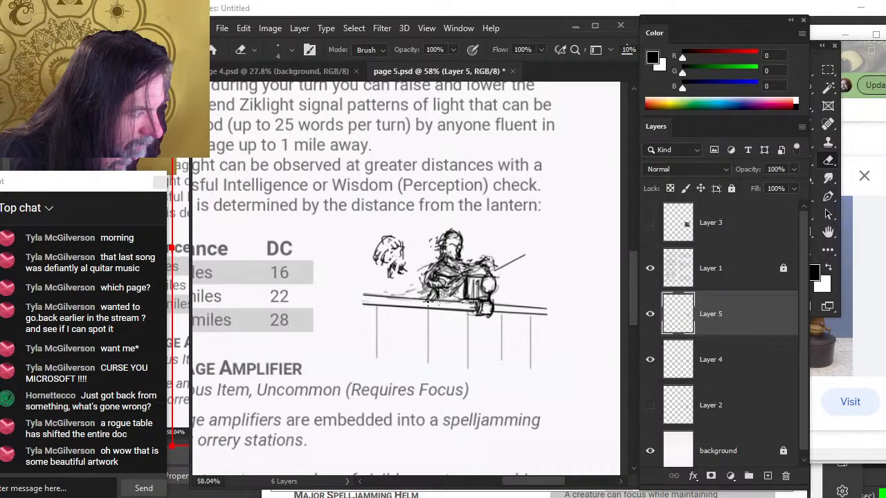
Draw a short line hanging down below the lantern's base
key(b)
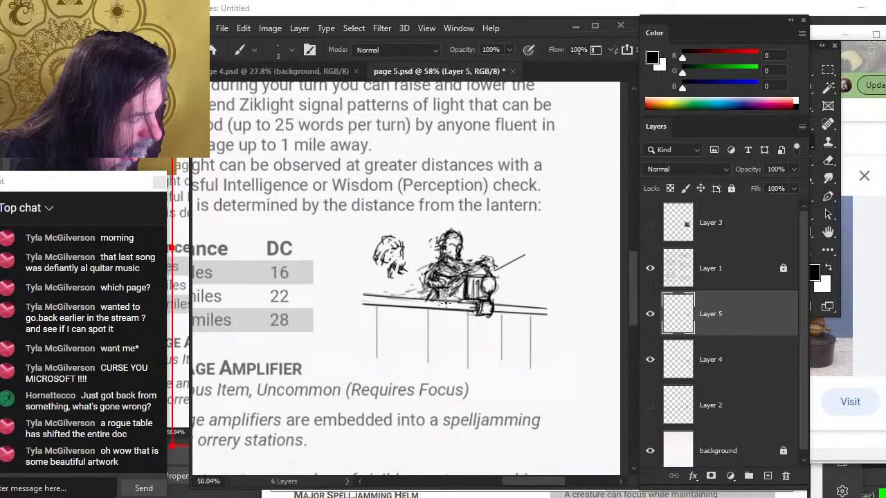
key(e)
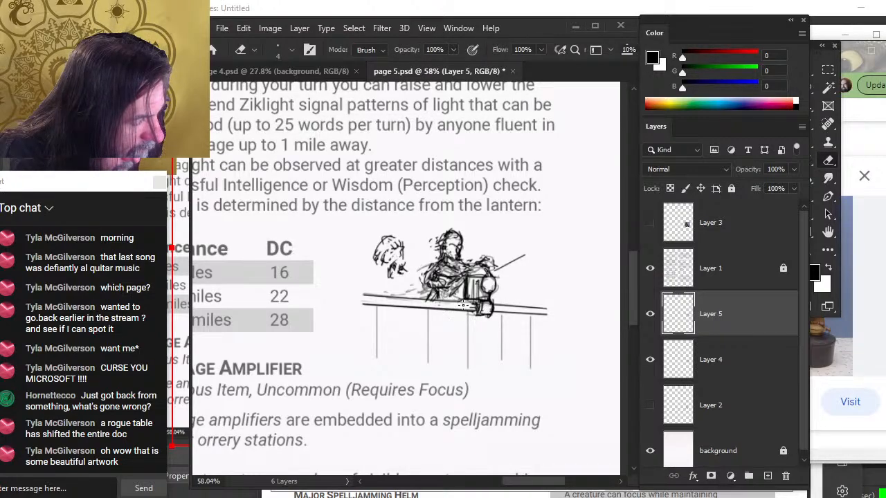
key(b)
key(e)
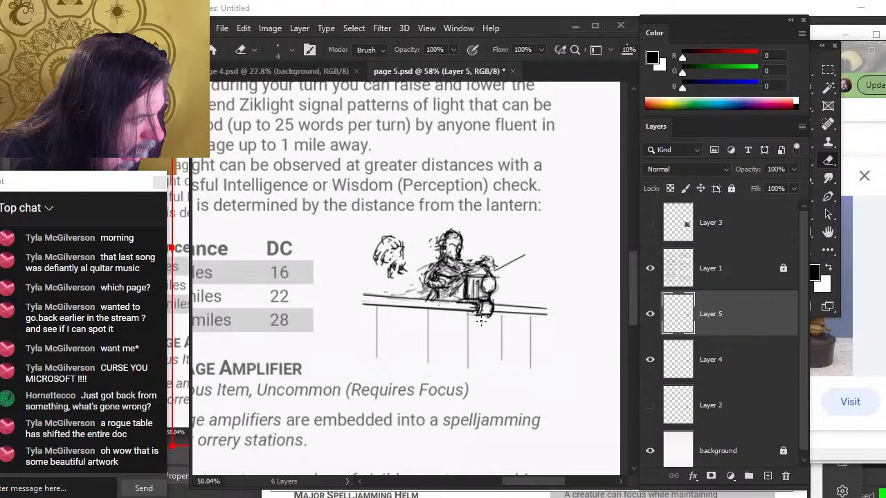
key(b)
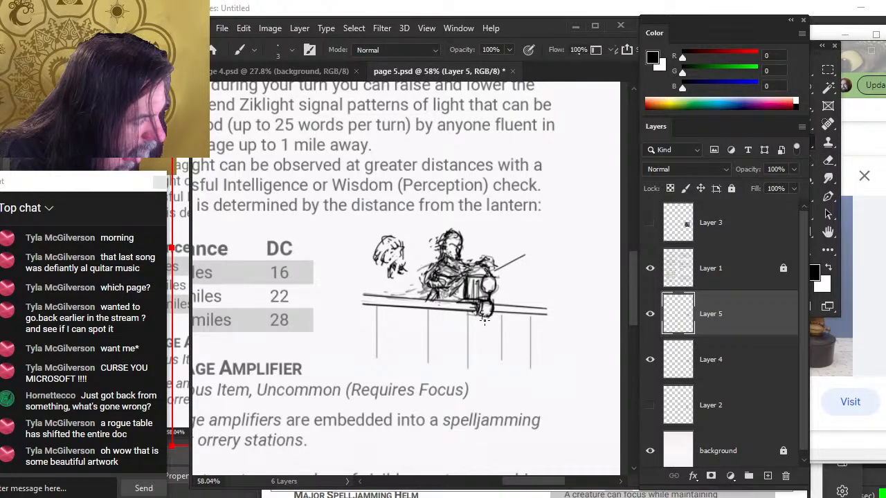
mouse_move(486, 318)
mouse_down()
mouse_move(485, 341)
mouse_move(477, 337)
mouse_up()
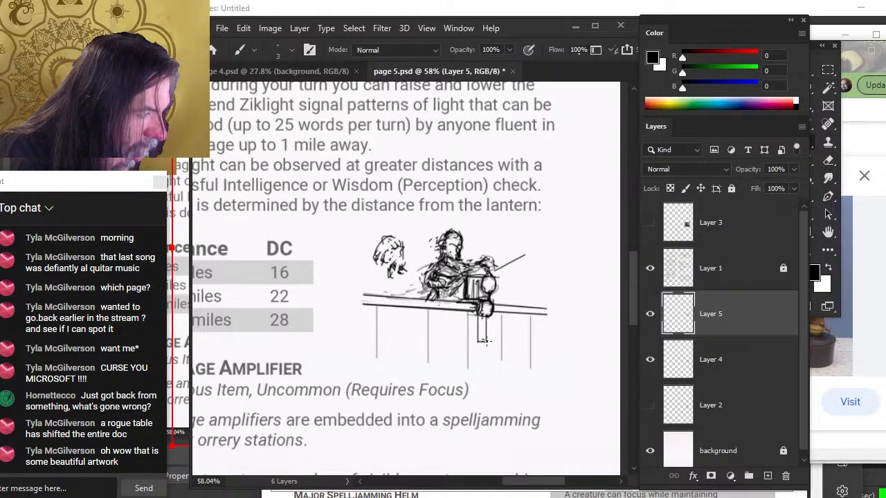
Draw vertical railing posts under the deck line beneath the figure, undoing the last post
key(e)
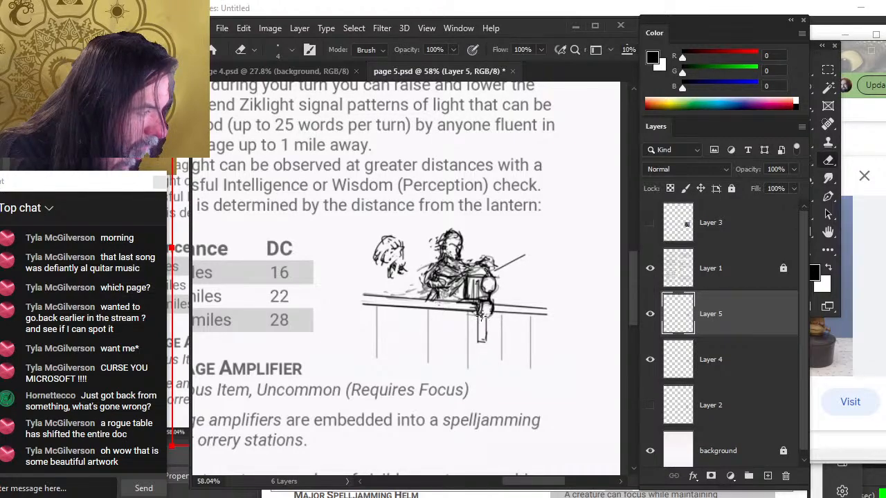
key(b)
key(e)
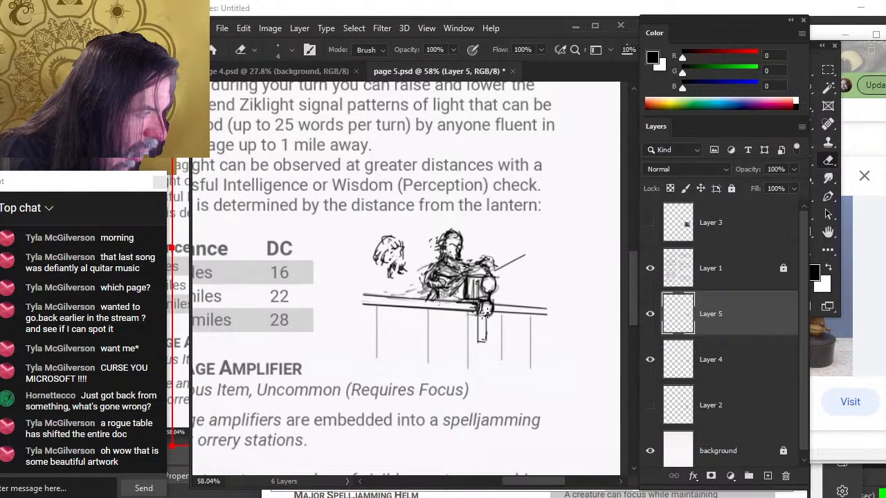
key(b)
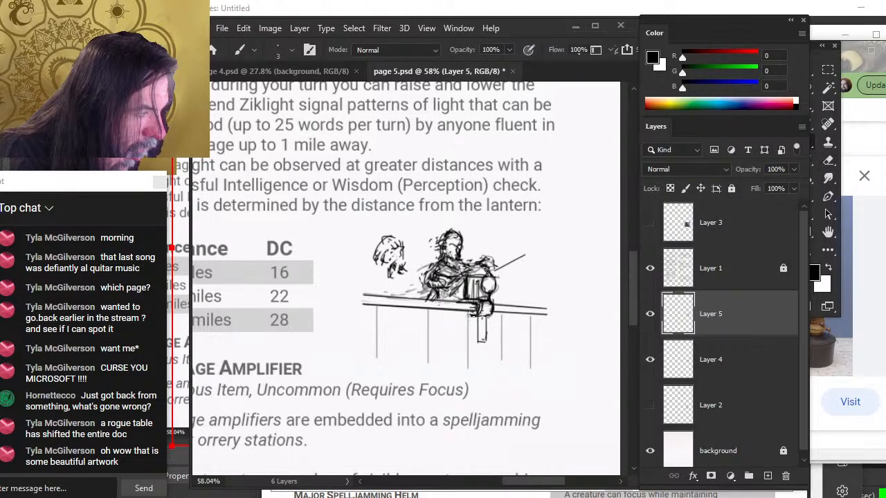
drag(462, 317, 460, 369)
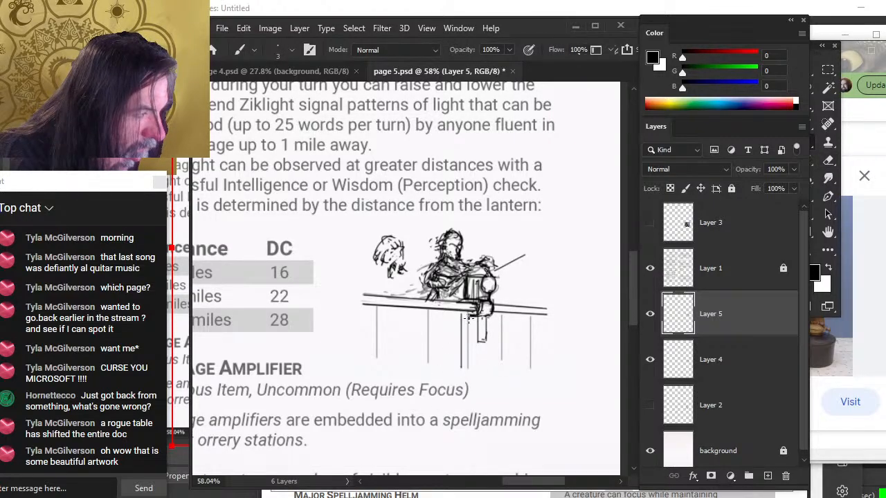
drag(469, 313, 467, 370)
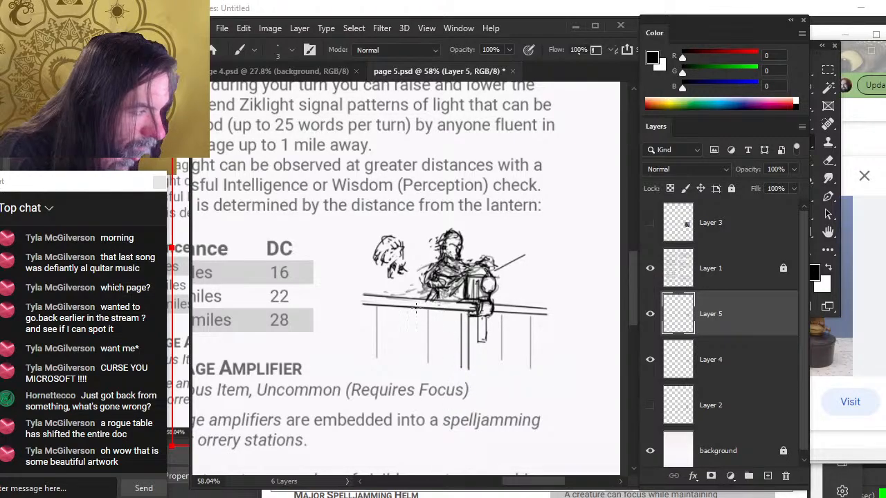
drag(435, 309, 435, 369)
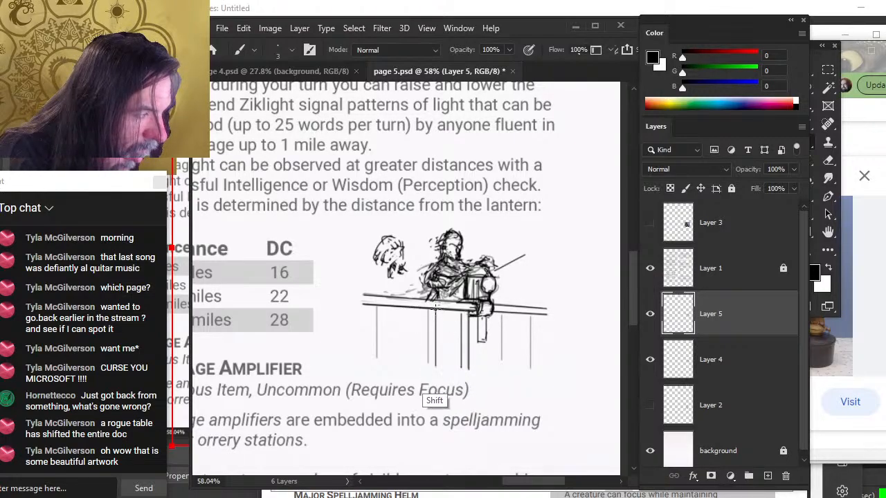
drag(427, 309, 426, 372)
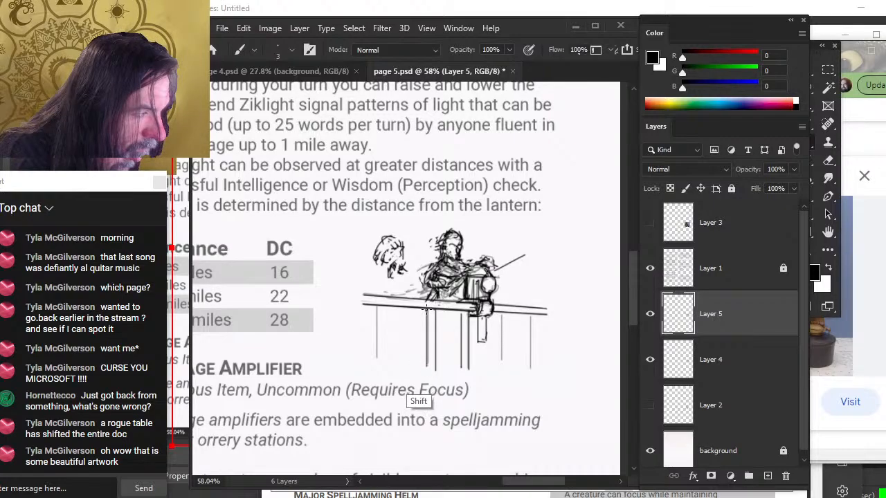
drag(421, 310, 422, 371)
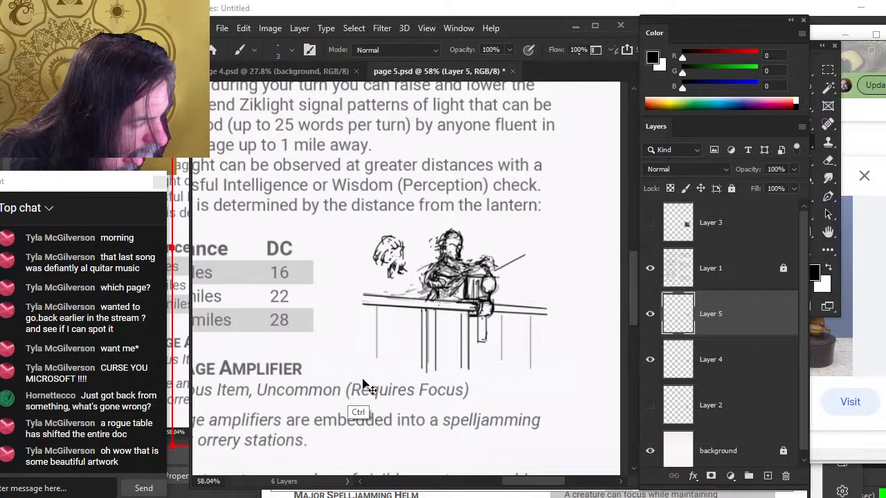
key(ctrl+z)
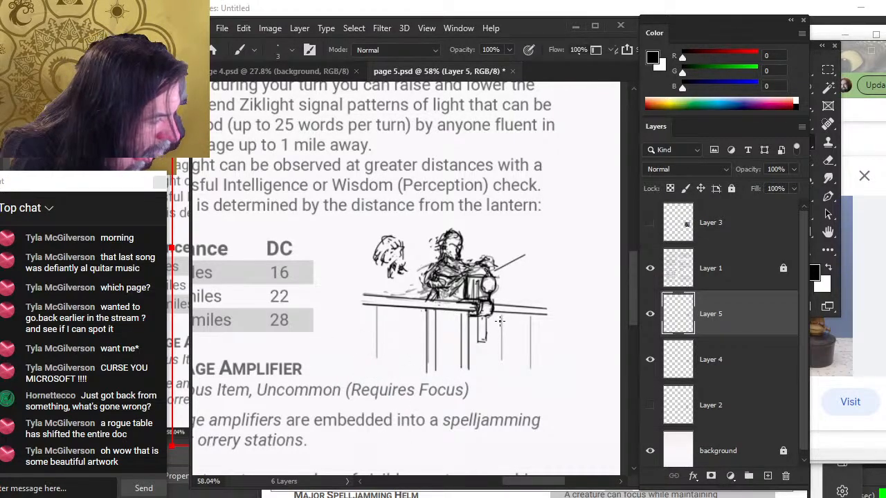
key(e)
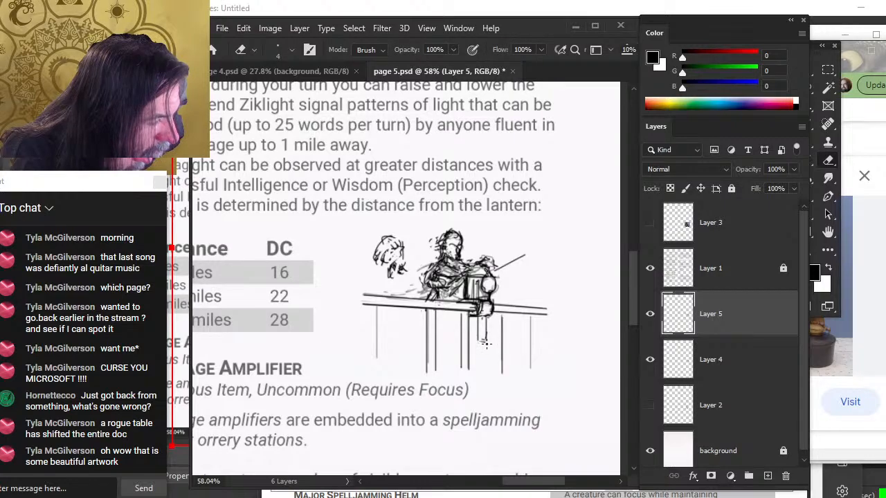
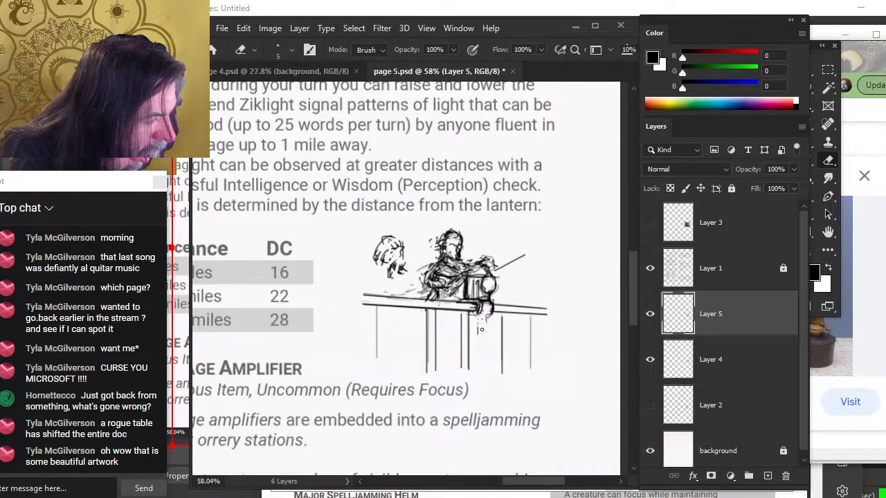
Draw three more vertical railing posts under the deck line beneath and right of the lantern
key(b)
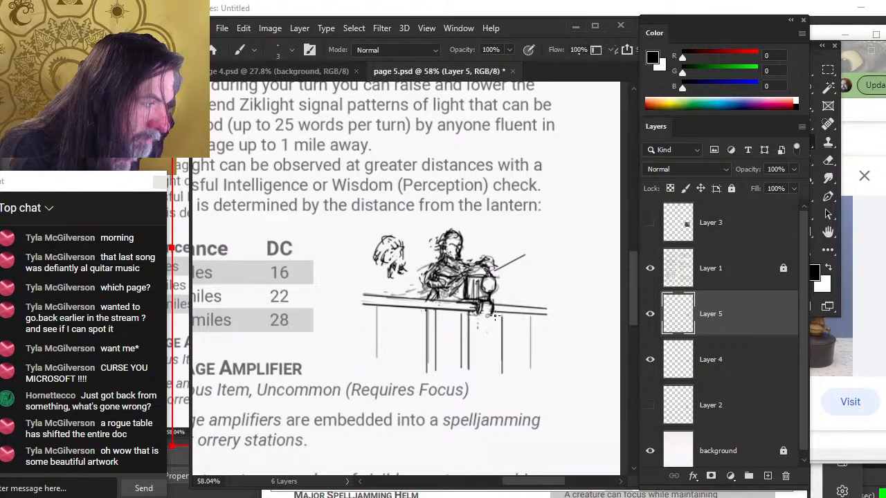
drag(494, 316, 495, 371)
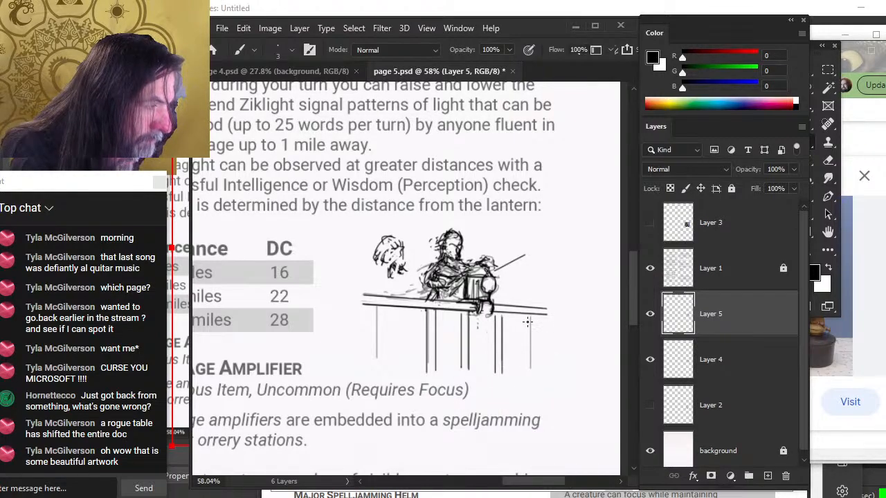
drag(527, 322, 529, 372)
drag(537, 320, 537, 374)
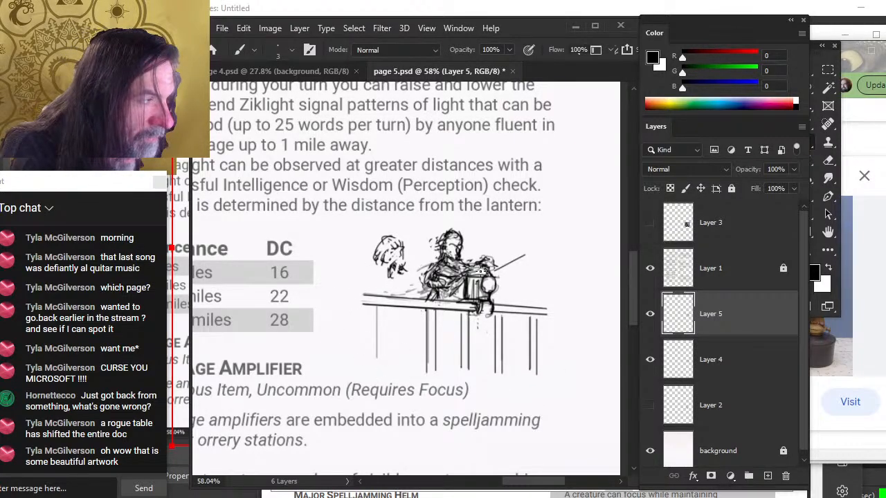
Erase the long diagonal line extending from the figure's arm past the lantern
key(e)
mouse_move(508, 265)
mouse_down()
mouse_move(482, 260)
mouse_move(447, 242)
mouse_move(441, 249)
mouse_move(462, 250)
mouse_up()
key(b)
key(e)
key(b)
key(e)
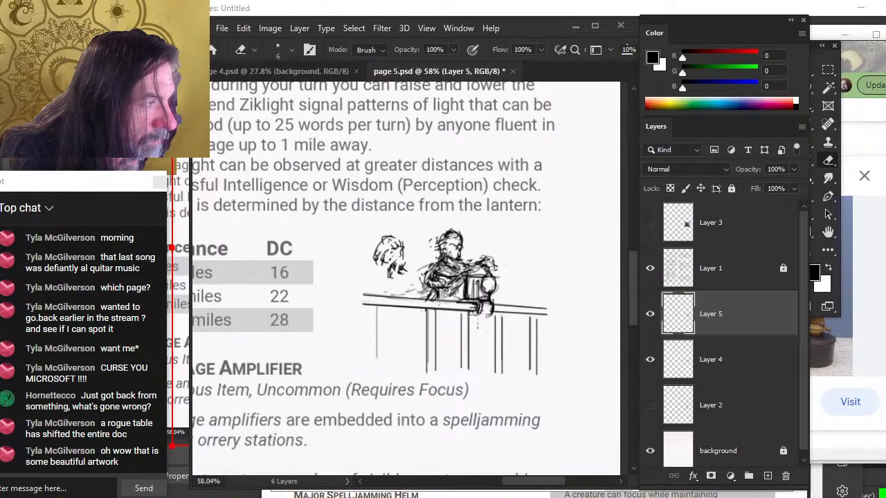
Redraw the small creature's head larger, with hair, to the left of the hooded figure
key(b)
mouse_move(405, 249)
mouse_down()
mouse_move(386, 272)
mouse_move(395, 276)
mouse_move(410, 276)
mouse_move(401, 269)
mouse_move(407, 277)
mouse_move(374, 281)
mouse_move(389, 294)
mouse_move(381, 296)
mouse_move(407, 305)
mouse_move(410, 320)
mouse_move(371, 276)
mouse_move(398, 258)
mouse_up()
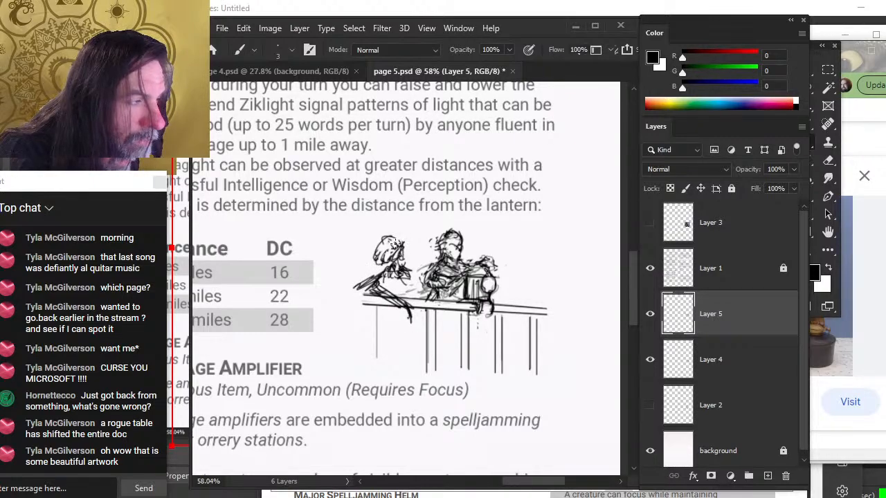
key(l)
mouse_move(392, 226)
mouse_down()
mouse_move(404, 247)
mouse_move(399, 274)
mouse_move(420, 274)
mouse_move(399, 296)
mouse_move(405, 310)
mouse_move(388, 285)
mouse_move(366, 288)
mouse_move(379, 275)
mouse_up()
key(ctrl+d)
Add detail strokes to the small creature's head and shoulders
key(b)
key(e)
key(b)
key(e)
drag(405, 249, 411, 264)
key(b)
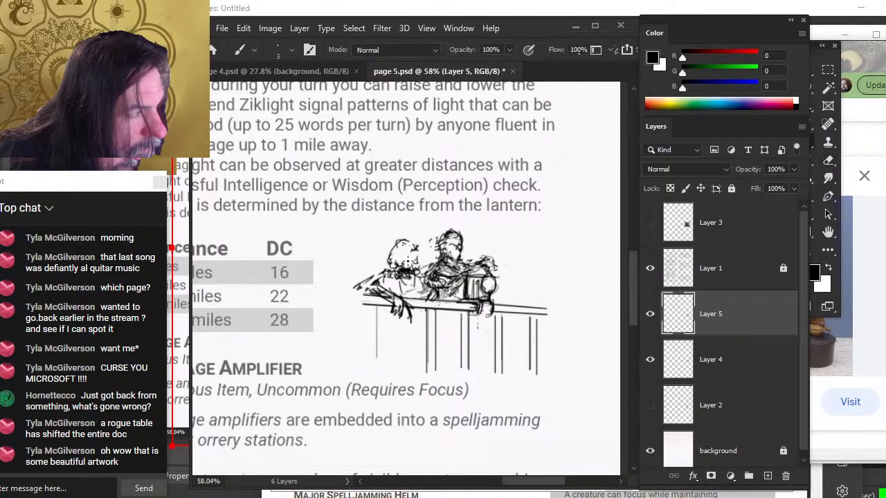
Lasso the small creature, copy it onto a new layer and shift it slightly left
key(v)
key(l)
drag(402, 229, 340, 280)
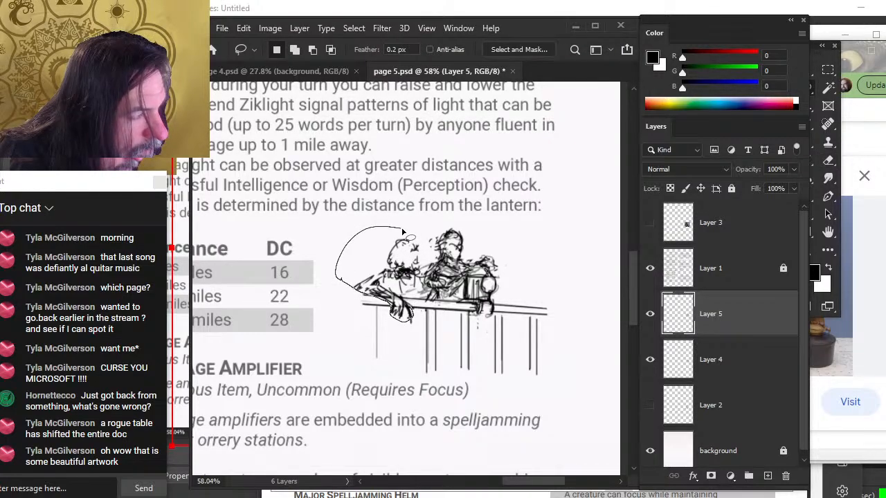
drag(404, 233, 402, 229)
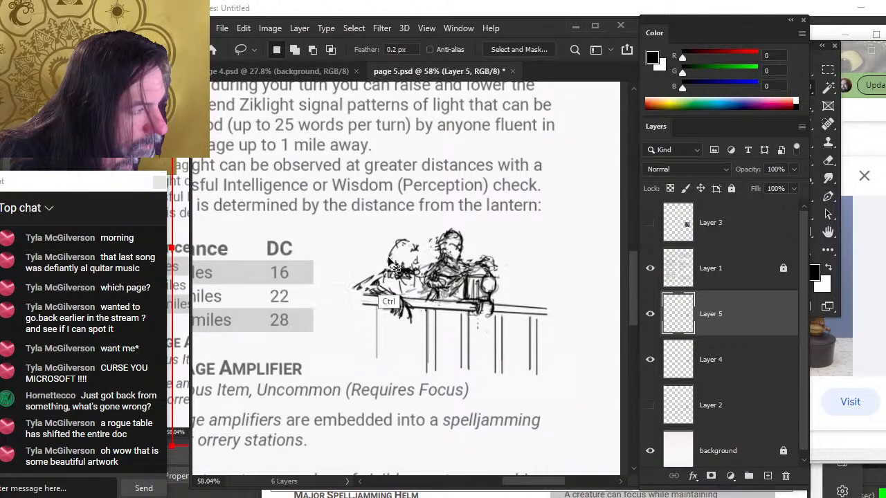
key(ctrl+j)
key(v)
drag(433, 337, 446, 331)
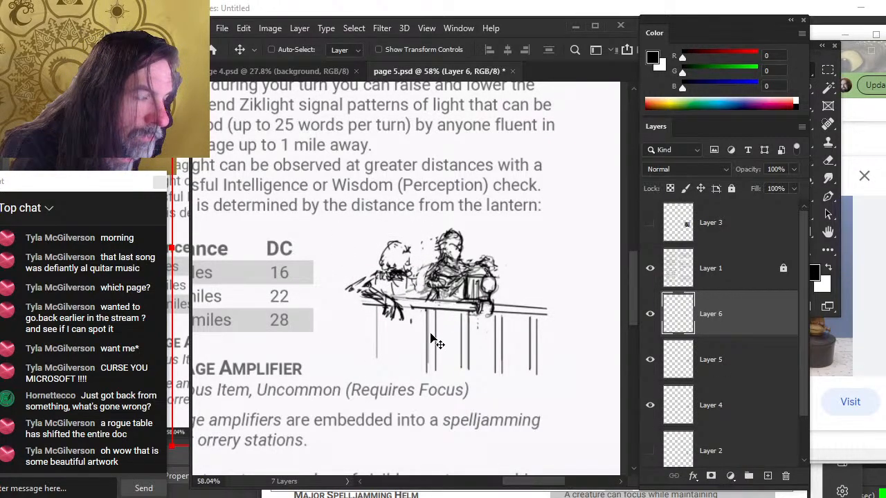
Add a short stroke to the creature's face on the new layer
key(b)
drag(409, 253, 402, 262)
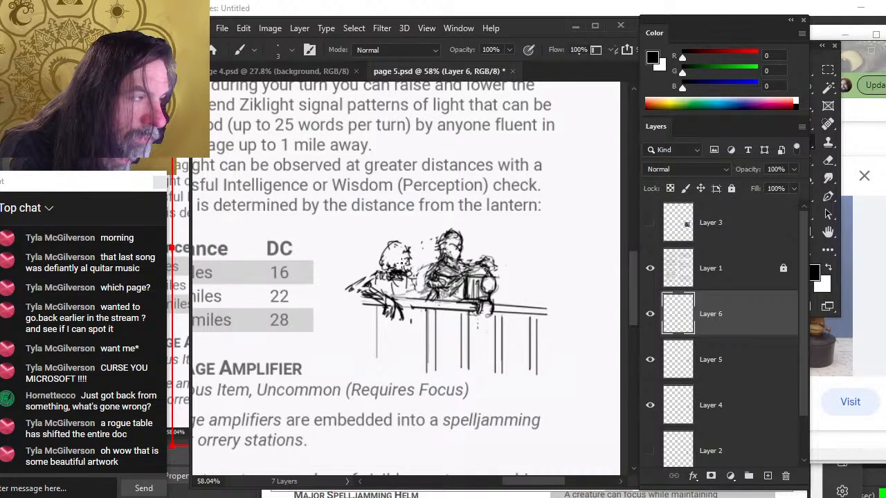
key(e)
key(b)
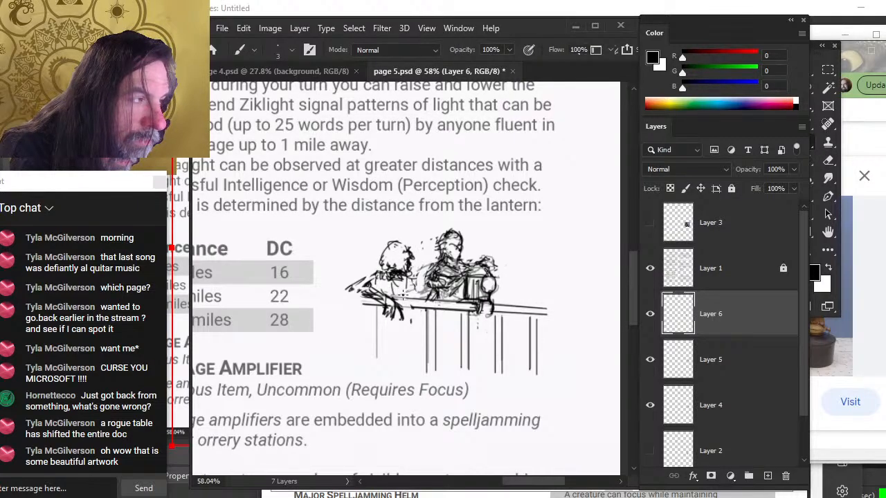
Free-transform the creature's layer, scaling it to about 84% and repositioning it against the figure
key(l)
right_click(373, 249)
click(434, 374)
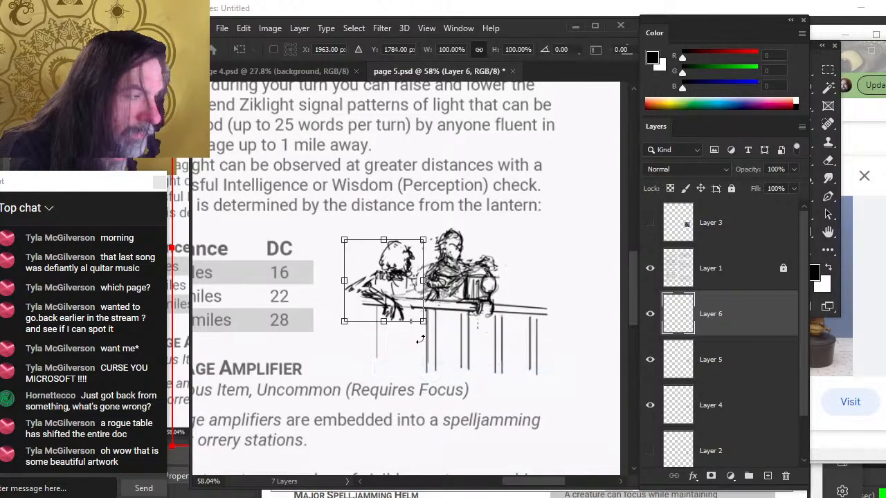
drag(344, 240, 356, 252)
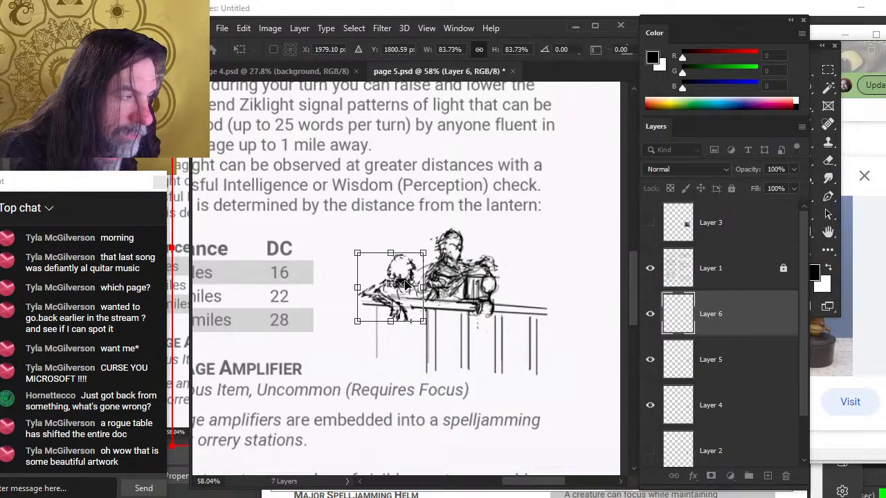
drag(407, 287, 404, 279)
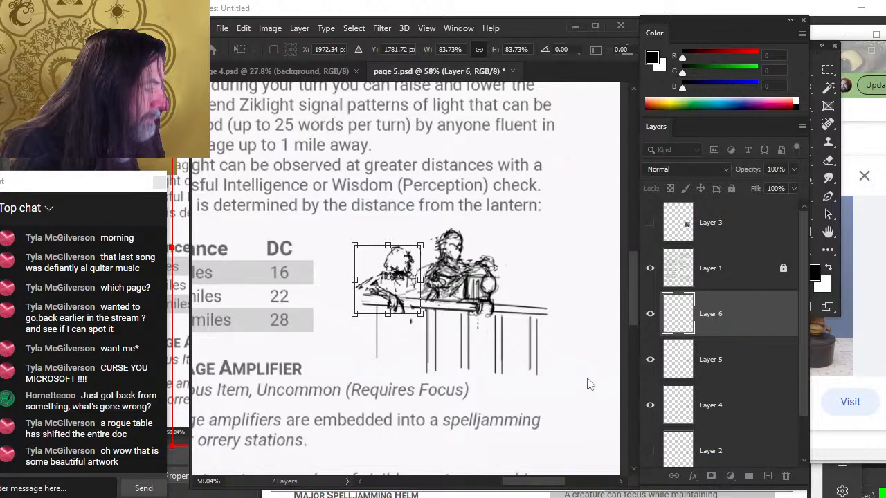
key(Return)
Toggle the visibility of the creature layers to compare the original sketch with the scaled copy
click(650, 361)
click(650, 360)
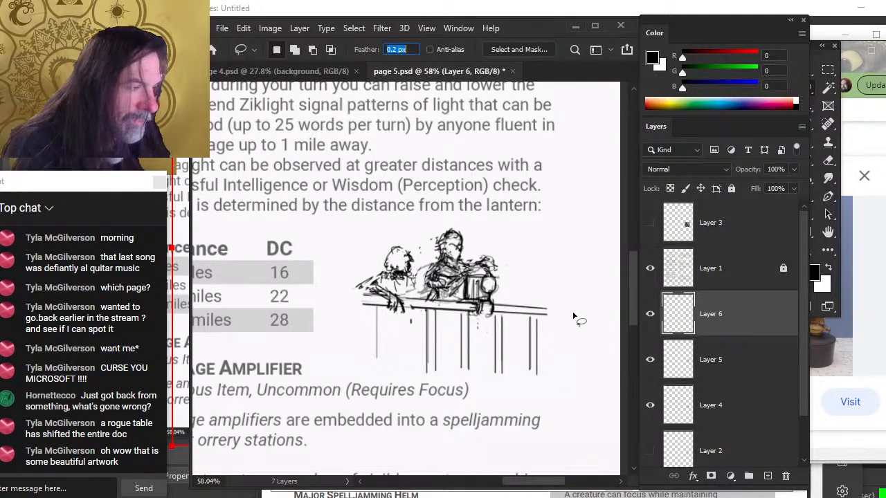
click(650, 313)
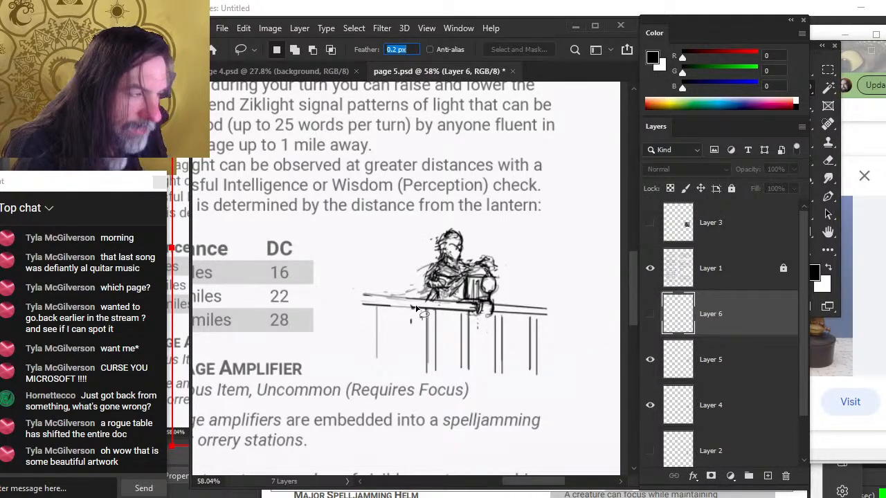
text(bbb)
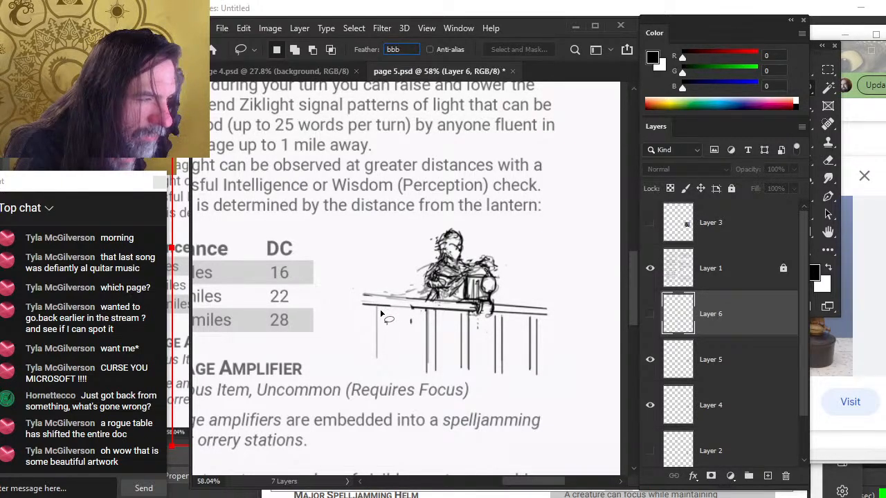
key(Escape)
key(b)
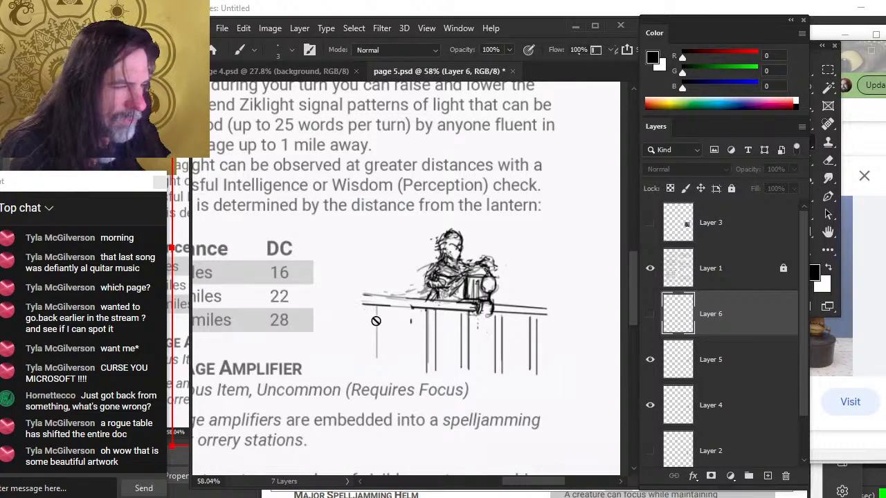
click(723, 363)
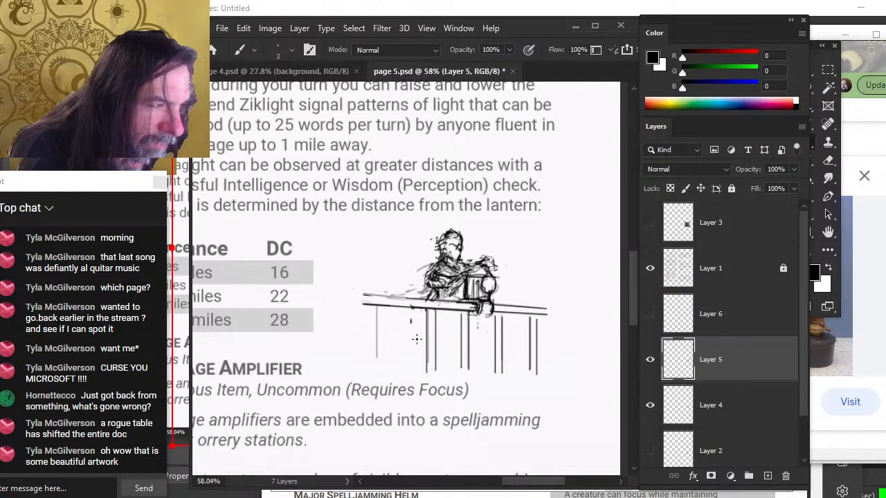
click(649, 315)
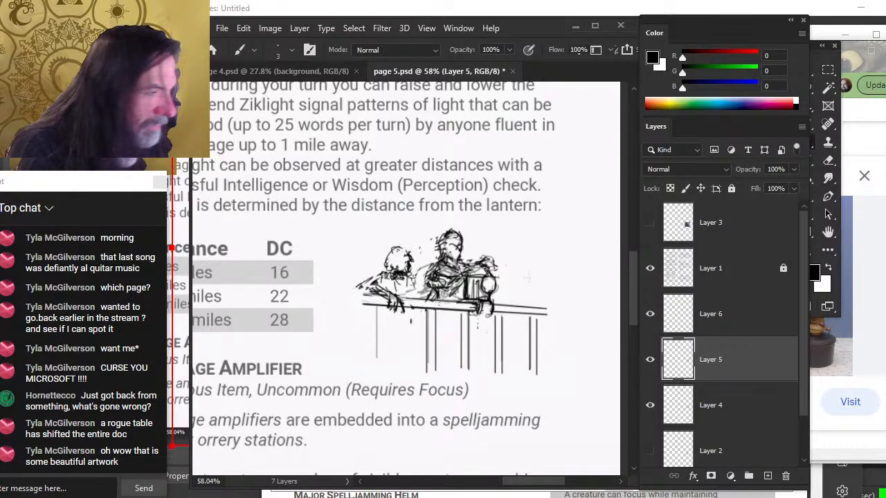
key(v)
drag(435, 311, 449, 312)
key(ctrl+z)
Sketch head and arm strokes on the creature's copy layer, nudging that layer slightly left
click(678, 315)
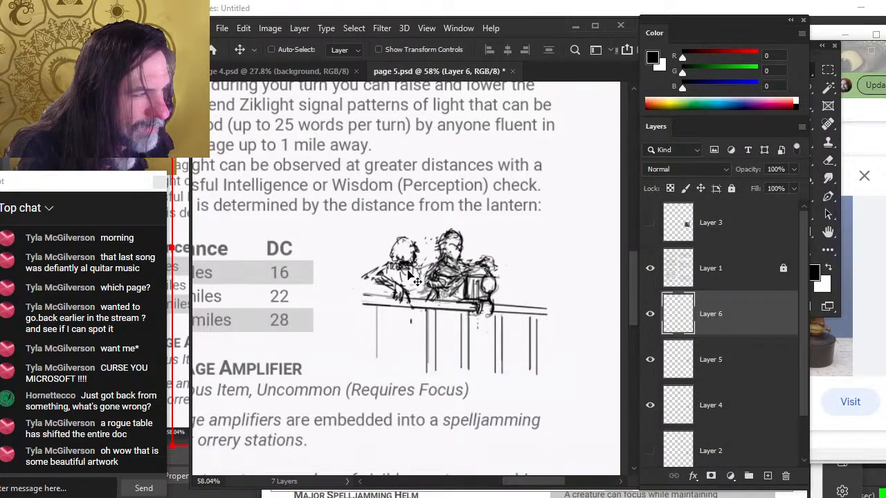
key(b)
mouse_move(413, 266)
mouse_down()
mouse_move(423, 268)
mouse_move(409, 275)
mouse_up()
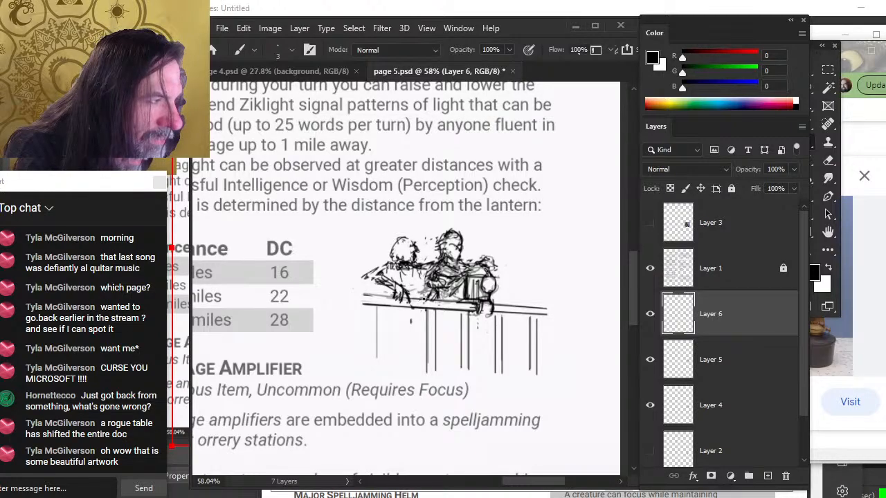
key(v)
drag(434, 302, 428, 302)
key(b)
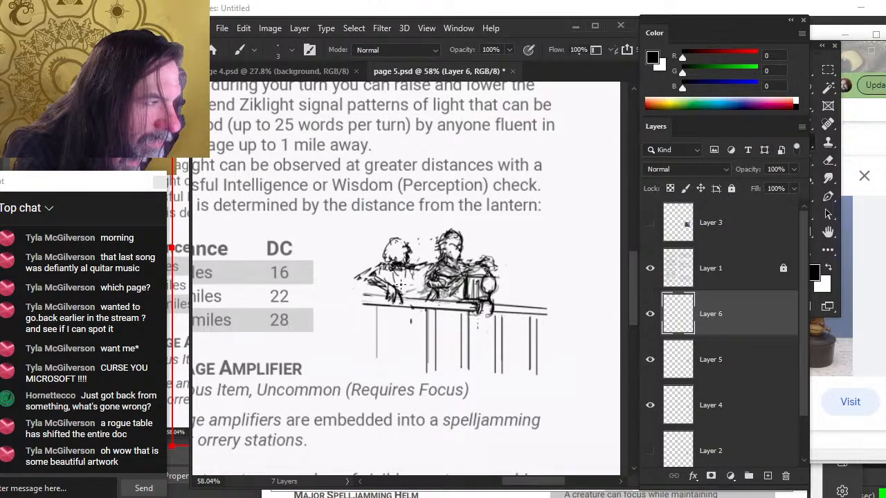
mouse_move(413, 272)
mouse_down()
mouse_move(414, 311)
mouse_move(444, 286)
mouse_up()
Lasso the creature's lower body and move it down and right onto the railing
key(v)
key(l)
mouse_move(360, 259)
mouse_down()
mouse_move(369, 287)
mouse_move(391, 298)
mouse_up()
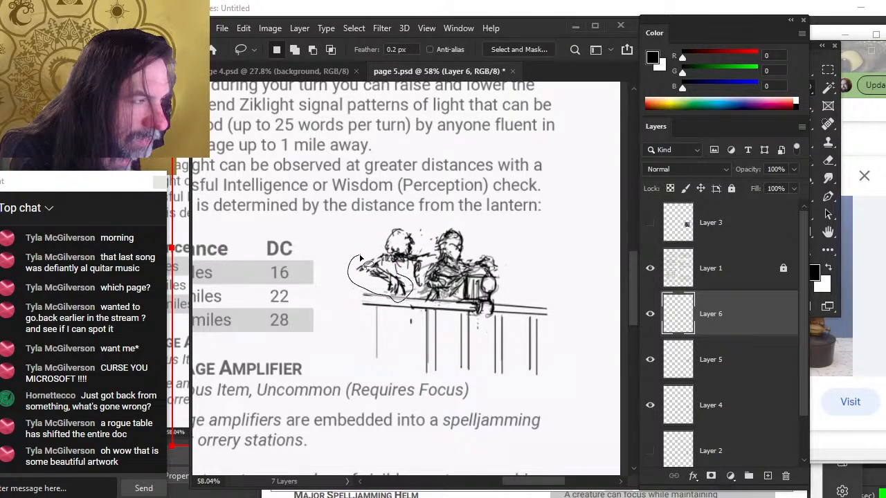
drag(359, 259, 361, 258)
key(v)
mouse_move(407, 281)
mouse_down()
mouse_move(403, 291)
mouse_move(423, 320)
mouse_up()
key(ctrl+d)
key(l)
key(v)
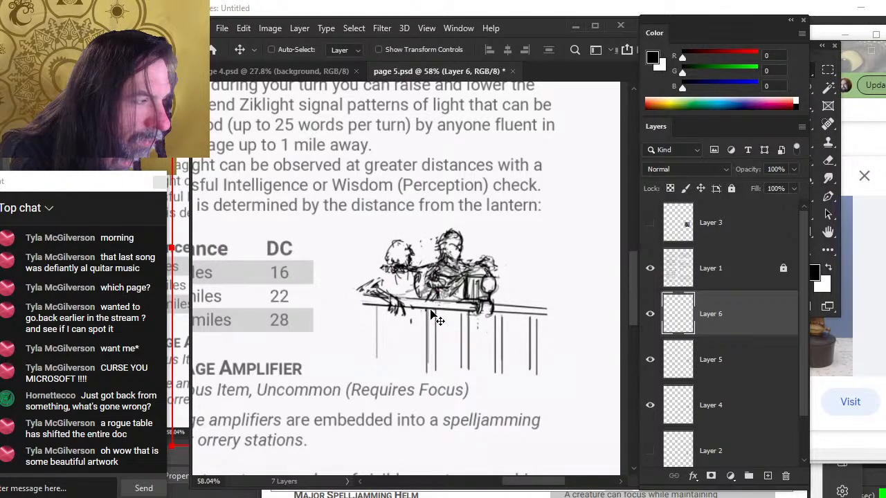
Draw the creature's arm reaching down to the railing
key(b)
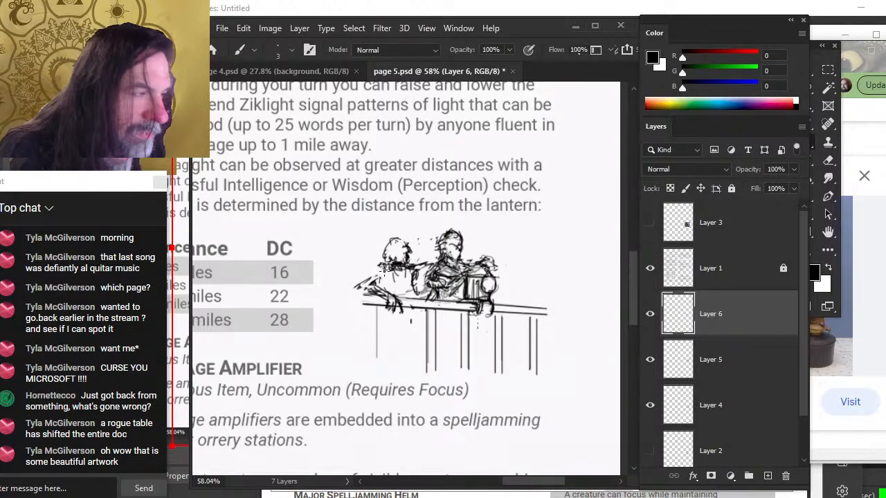
mouse_move(383, 266)
mouse_down()
mouse_move(359, 281)
mouse_move(379, 263)
mouse_move(374, 269)
mouse_up()
key(e)
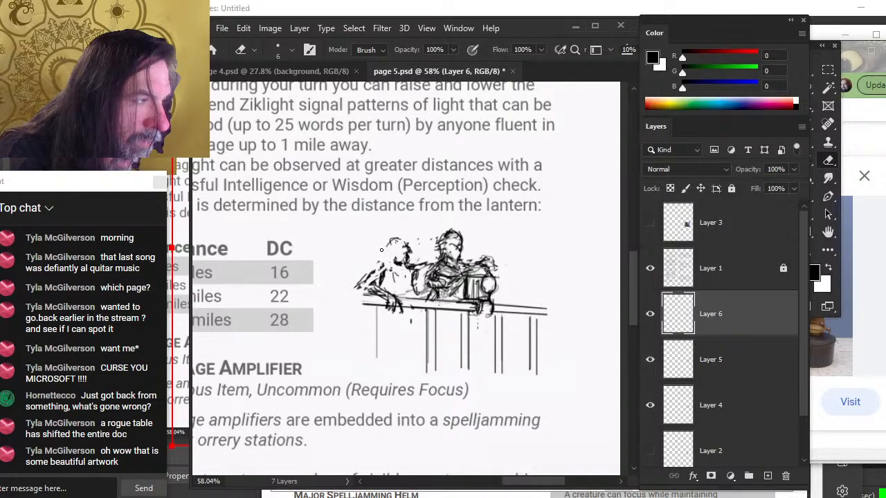
key(b)
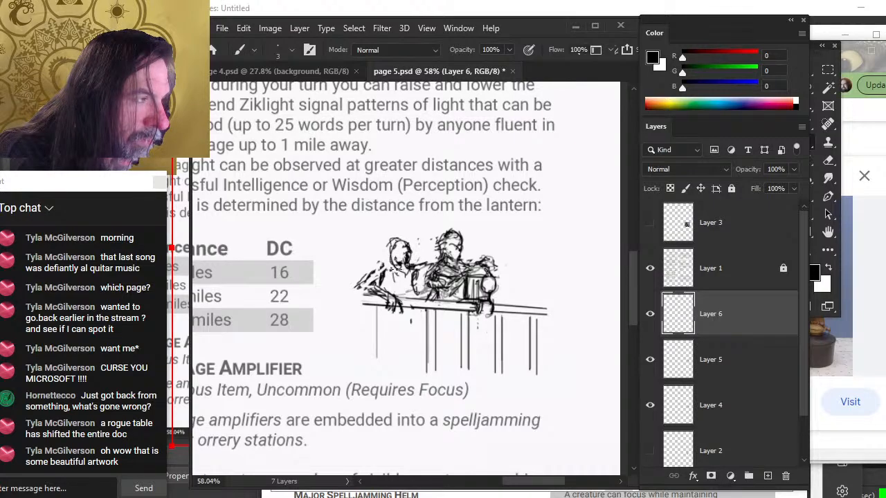
mouse_move(404, 271)
mouse_down()
mouse_move(402, 253)
mouse_move(368, 290)
mouse_up()
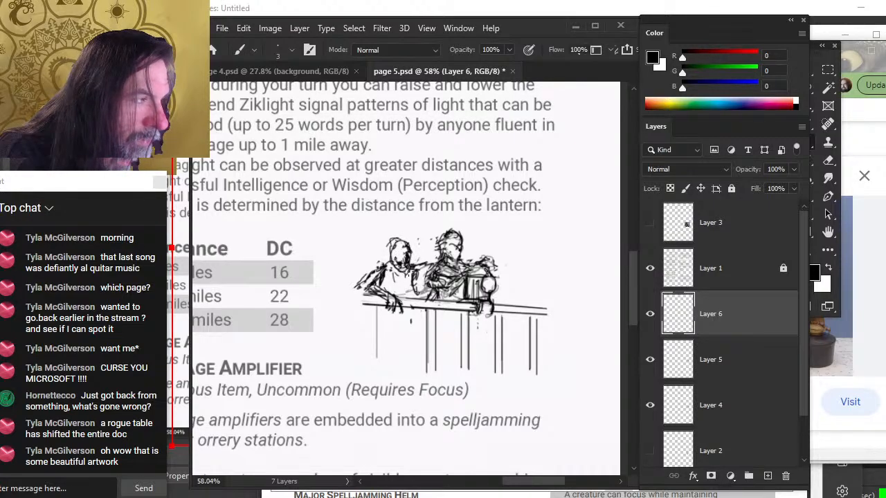
Erase stray lines between the creature and the figure and nudge the creature layer left
key(e)
mouse_move(413, 269)
mouse_down()
mouse_move(417, 293)
mouse_move(428, 264)
mouse_up()
key(b)
key(e)
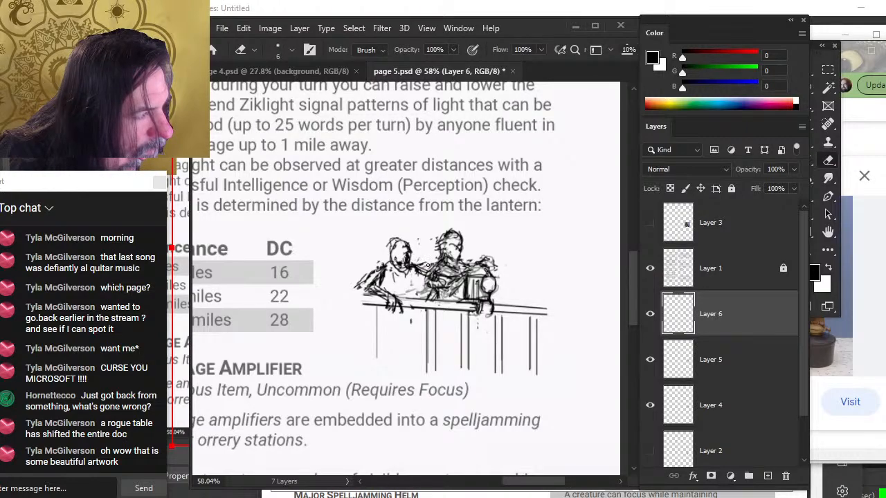
key(v)
drag(430, 296, 424, 297)
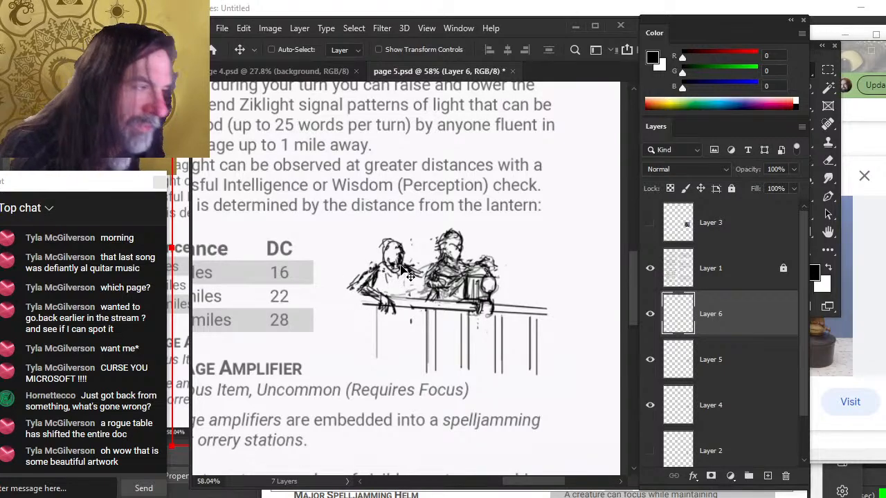
Redraw the creature's head outline and an arm line resting along the railing
key(e)
key(b)
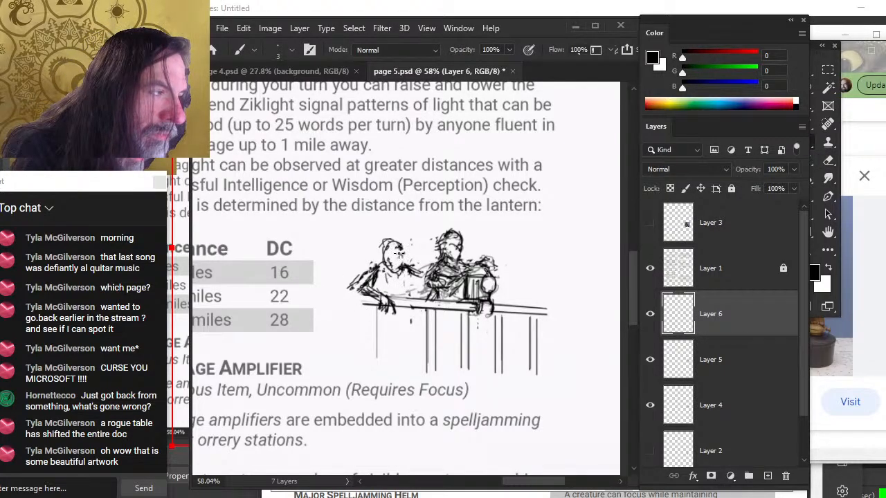
drag(398, 257, 400, 251)
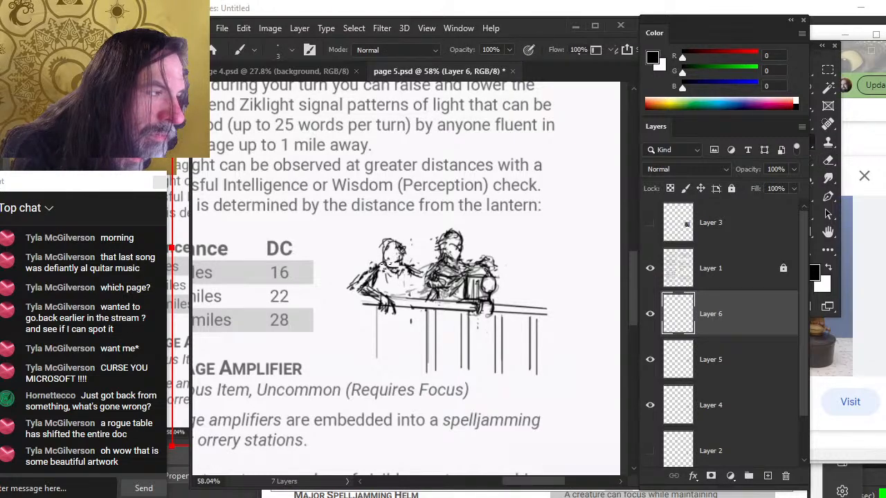
drag(393, 292, 413, 290)
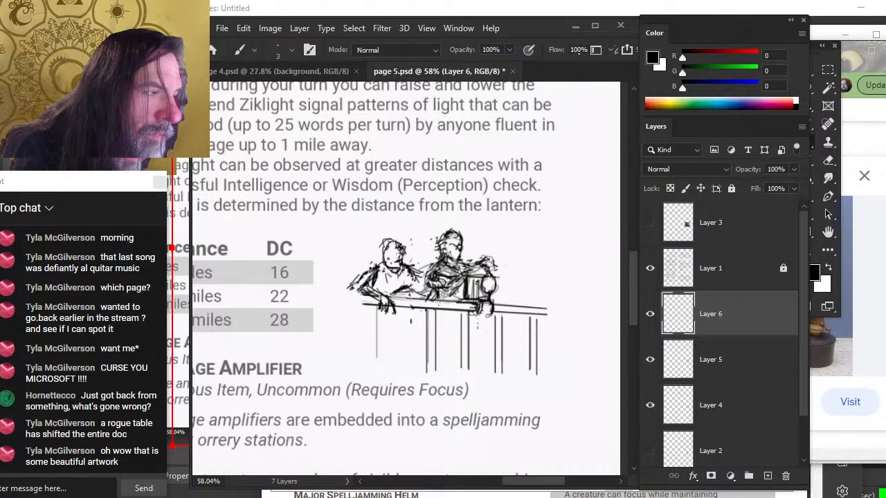
key(e)
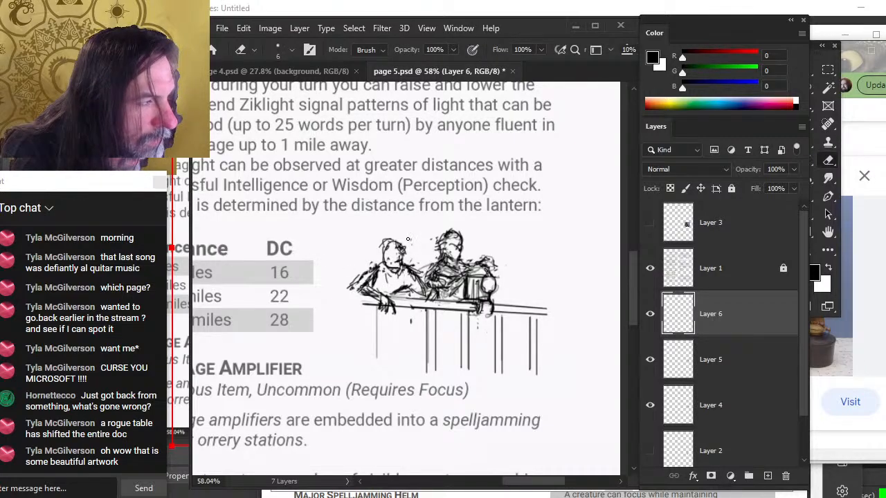
Touch up the hooded figure's arm and the creature's edges with small alternating brush and eraser strokes
drag(382, 243, 390, 239)
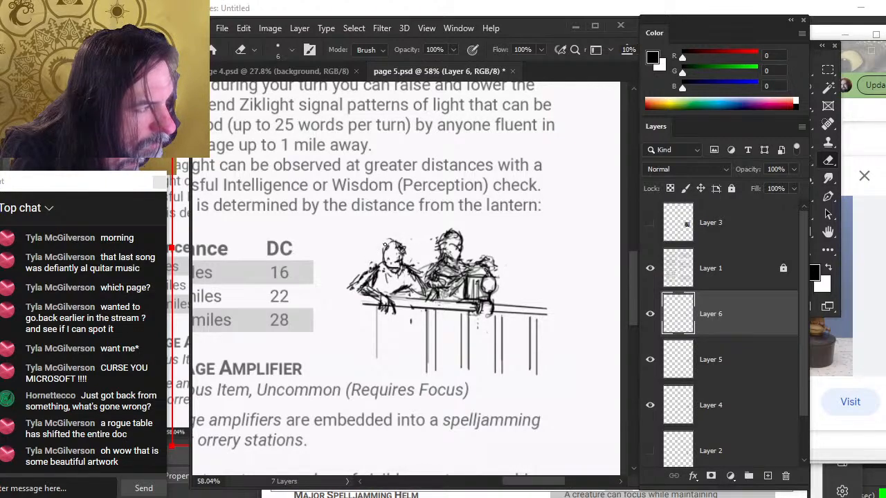
key(b)
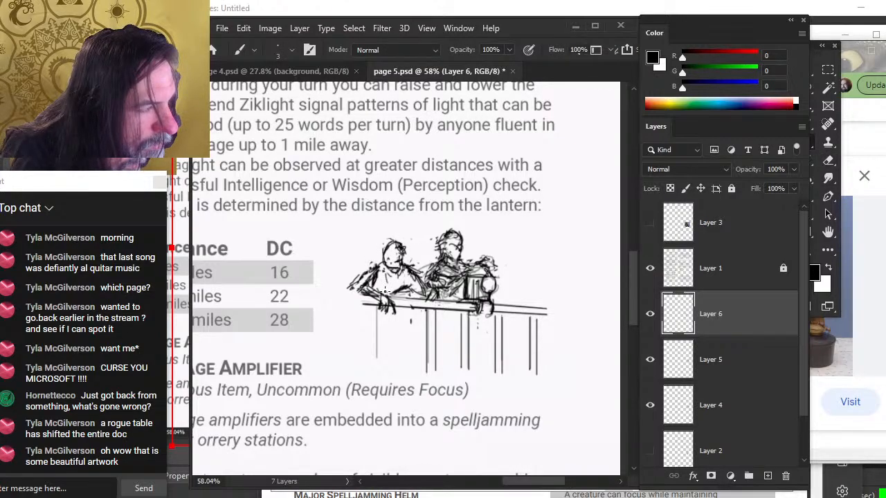
drag(385, 292, 397, 281)
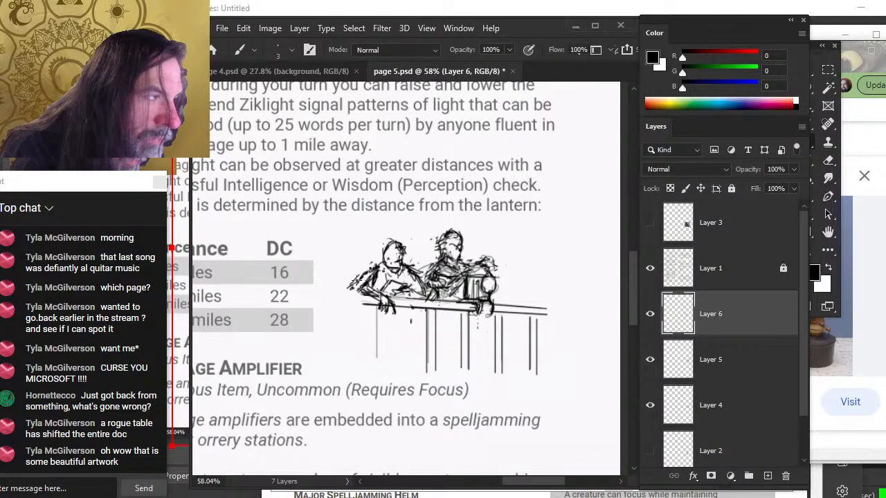
key(e)
key(b)
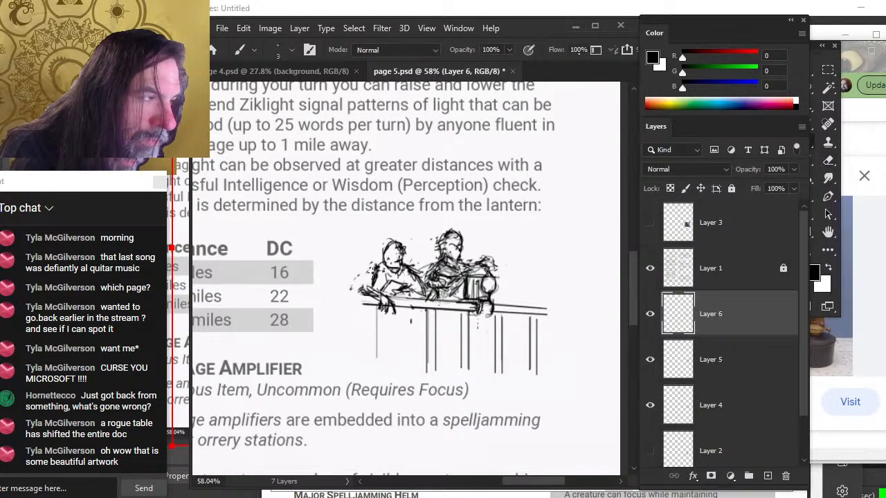
key(e)
drag(376, 277, 375, 274)
key(b)
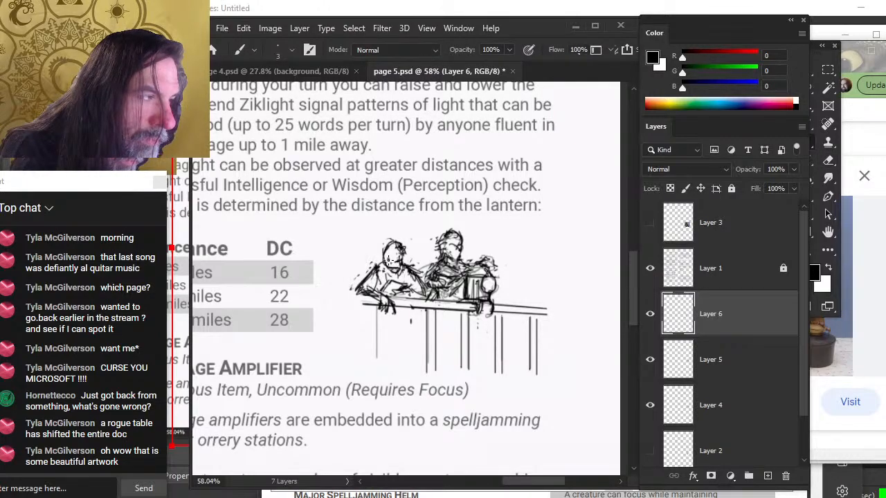
key(e)
key(b)
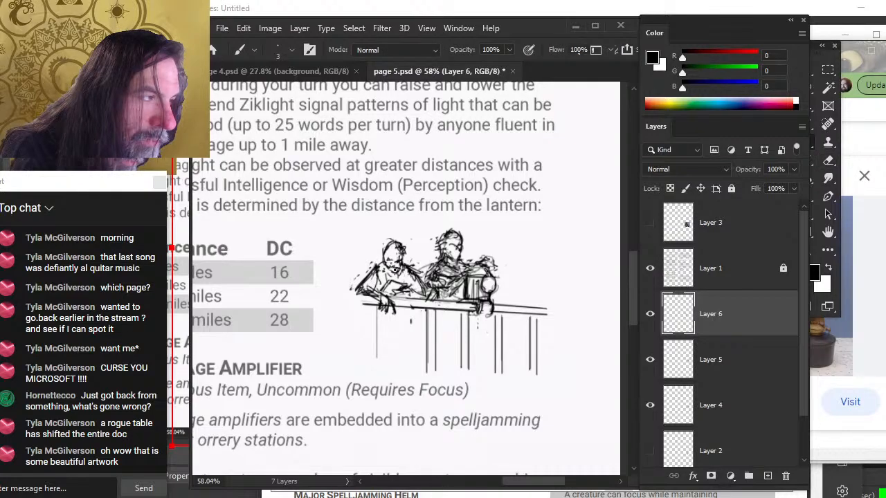
key(e)
drag(386, 266, 399, 277)
key(b)
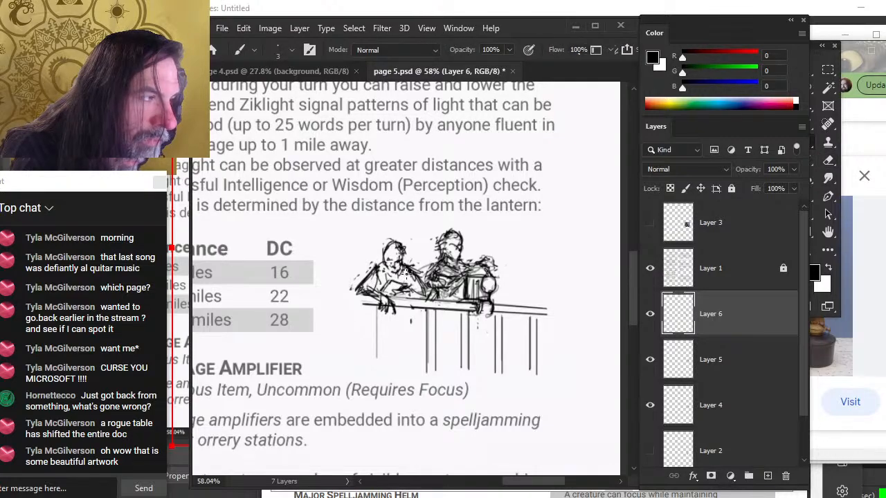
key(e)
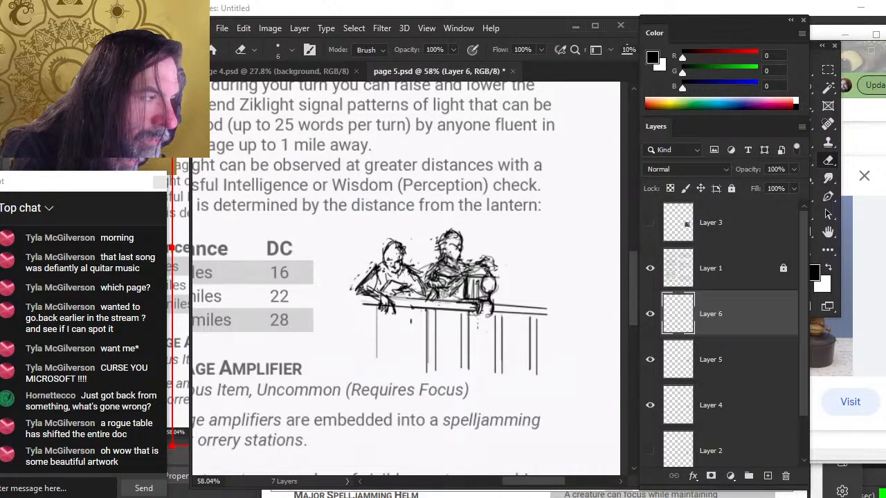
key(b)
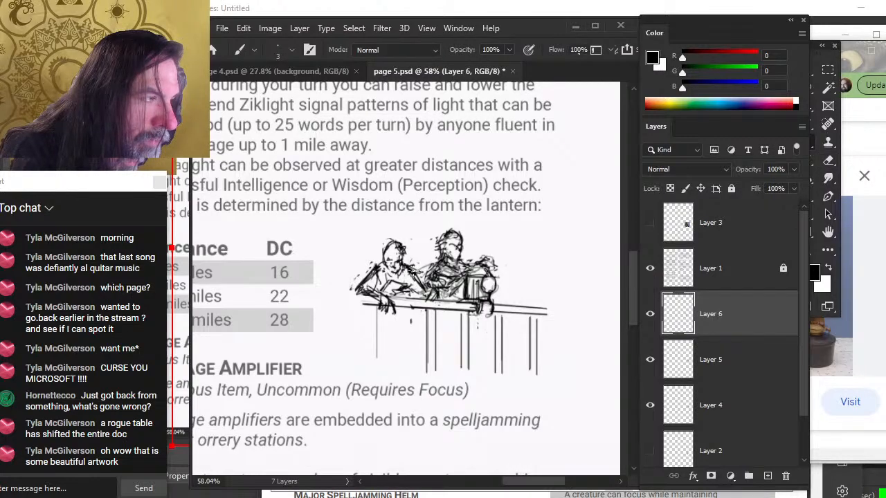
key(e)
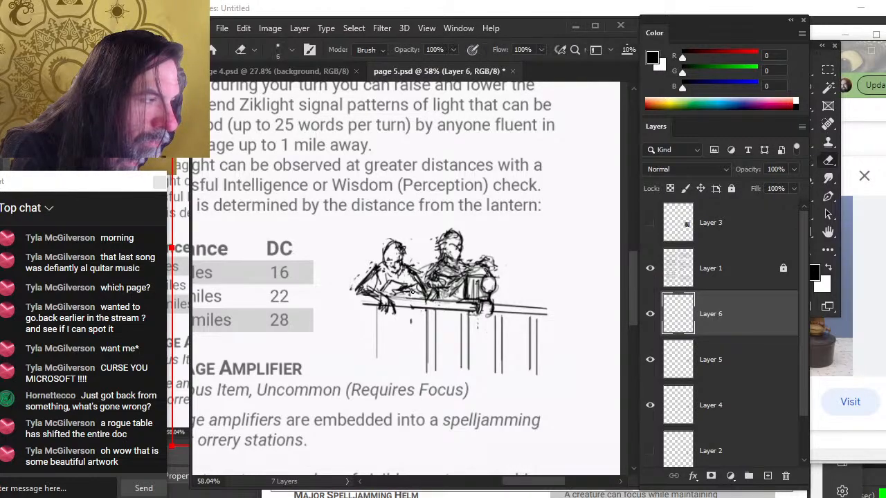
key(b)
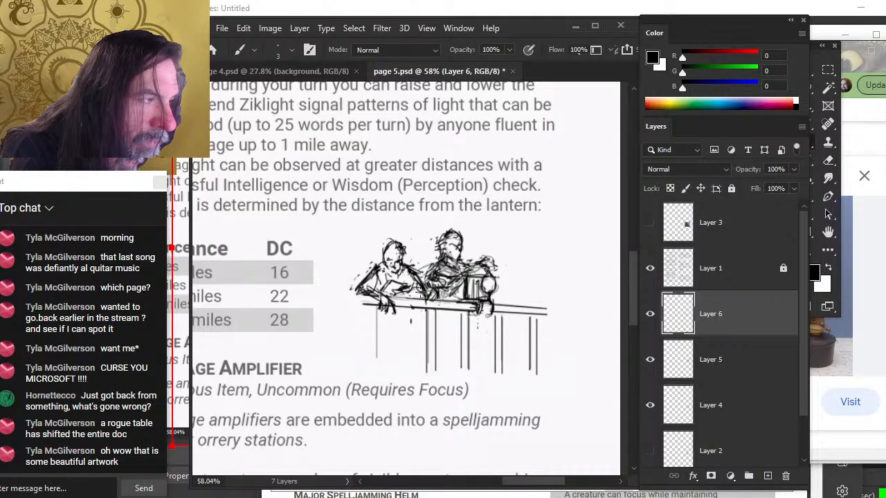
key(e)
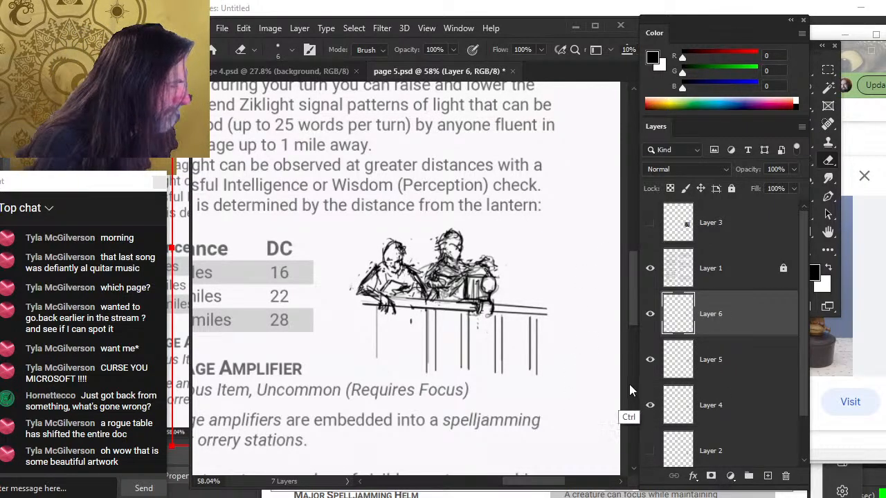
Select Layer 4 together with the other sketch layers and move the whole sketch to the right
click(650, 407)
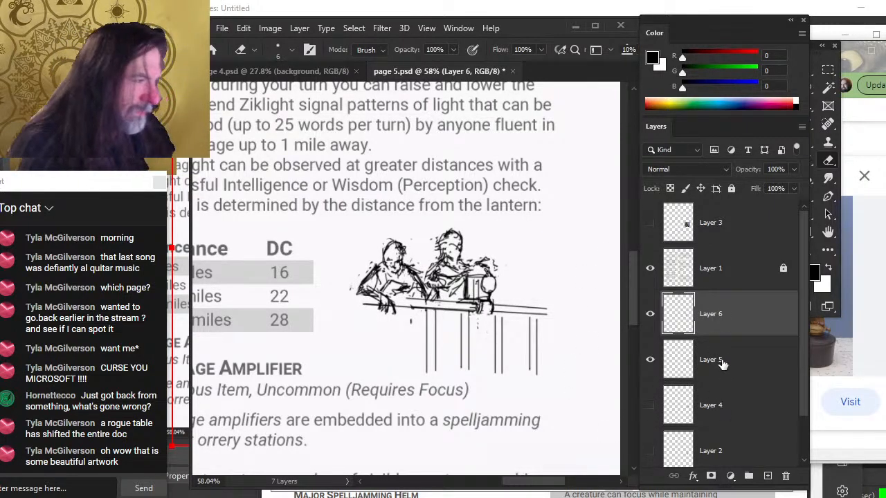
click(650, 405)
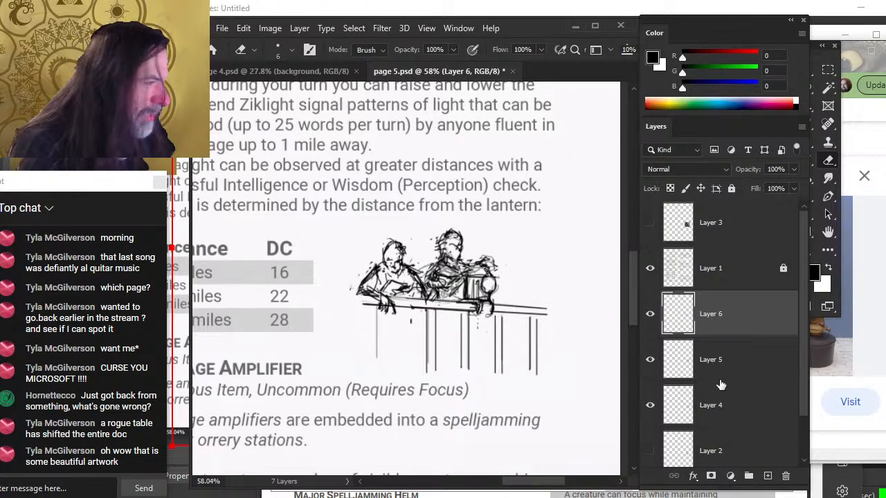
shift+click(713, 415)
key(v)
drag(541, 363, 572, 378)
Scale the combined sketch up to about 123% with Free Transform and reposition it over the lantern text
key(l)
right_click(563, 364)
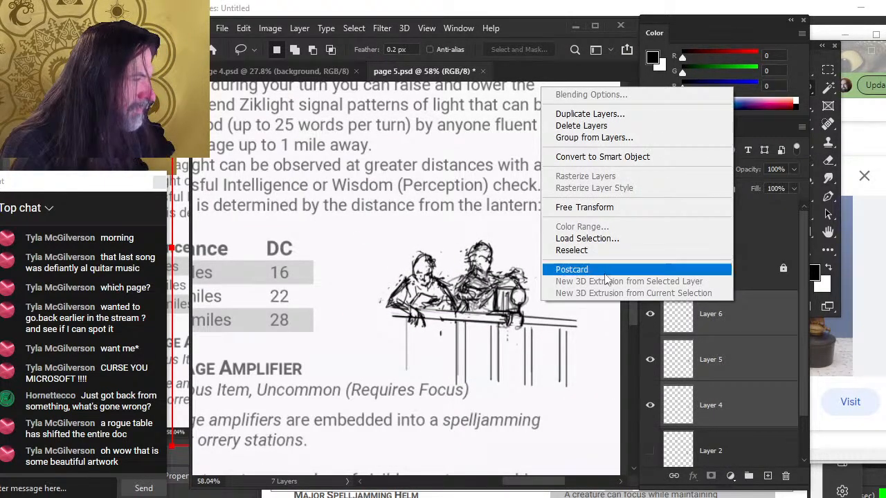
click(612, 208)
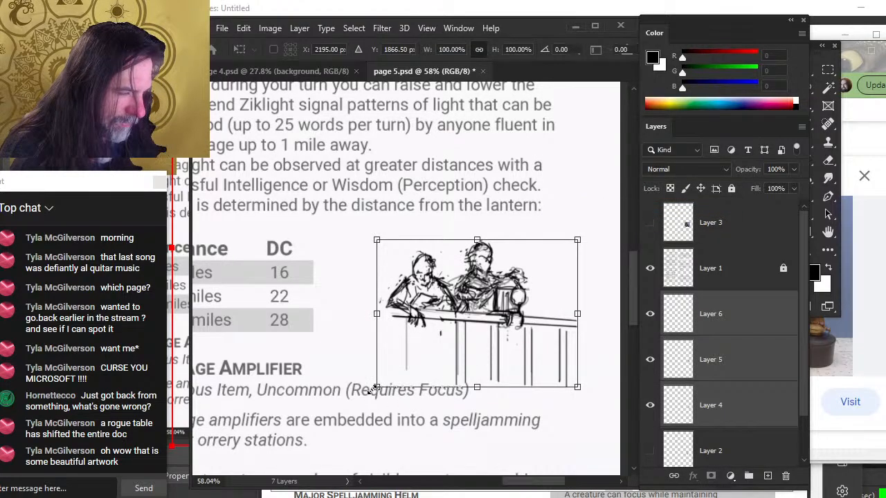
mouse_move(373, 389)
mouse_down()
mouse_move(341, 417)
mouse_move(398, 378)
mouse_move(449, 389)
mouse_up()
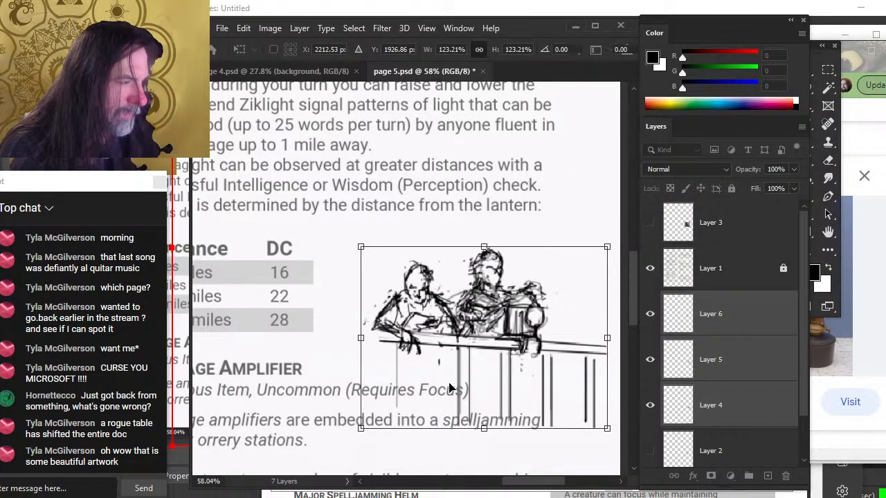
drag(361, 246, 340, 238)
drag(446, 290, 459, 300)
key(Return)
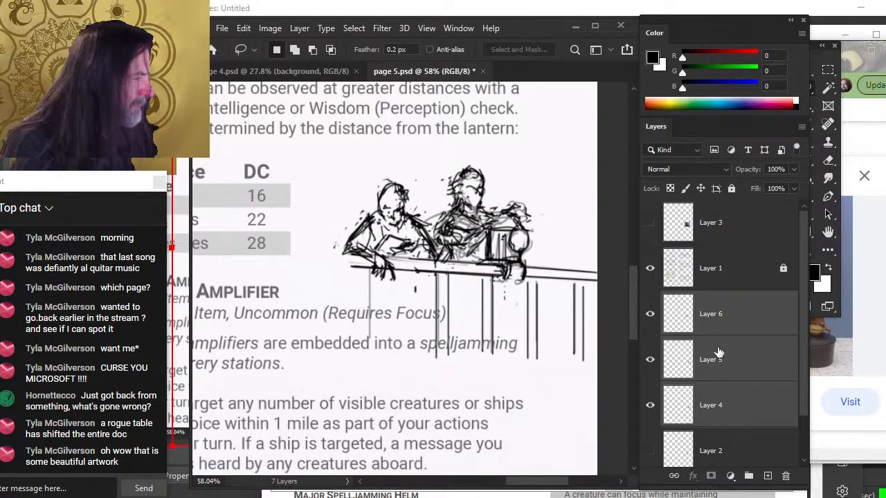
Group the sketch layers, add a layer mask, and paint out the lower railing posts with a 90 px brush
key(ctrl+g)
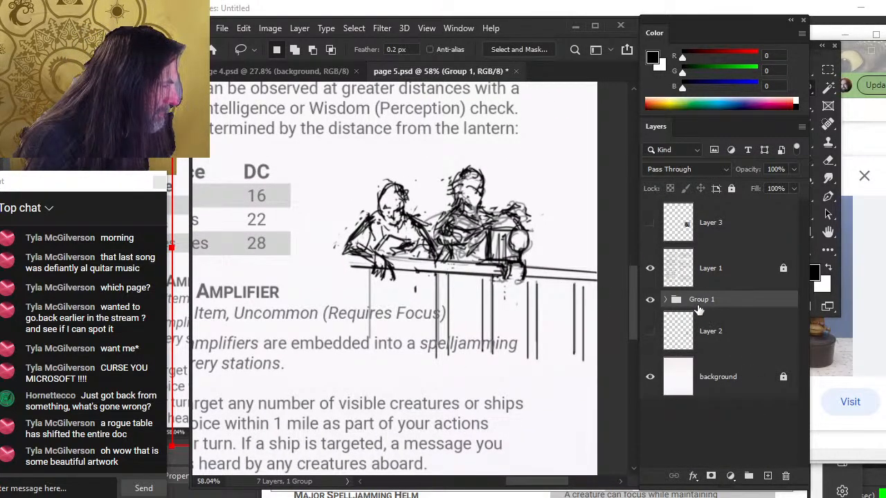
click(710, 475)
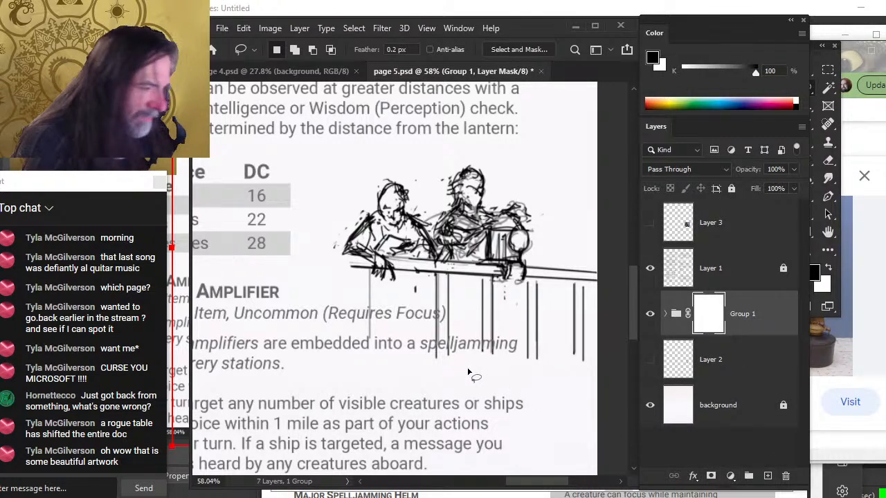
key(b)
key(bracketright)
key(bracketright)
key(bracketright)
key(bracketright)
key(bracketright)
key(bracketright)
key(bracketright)
key(bracketright)
key(bracketright)
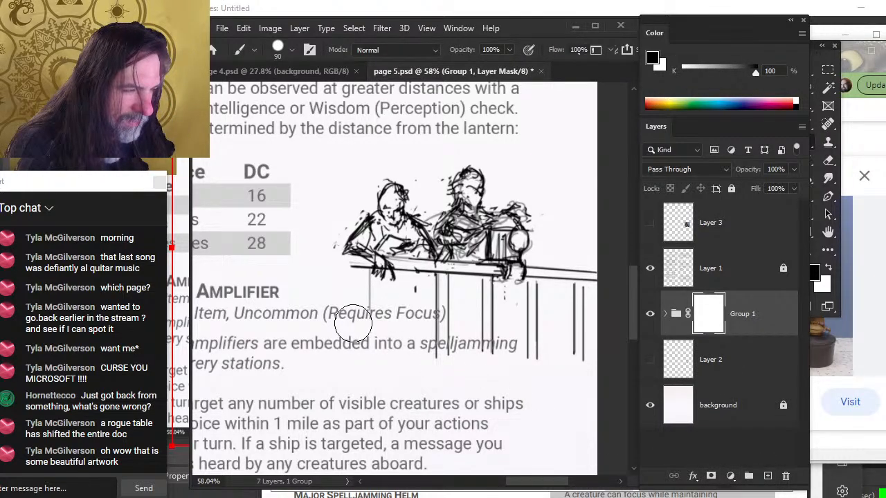
drag(353, 324, 585, 356)
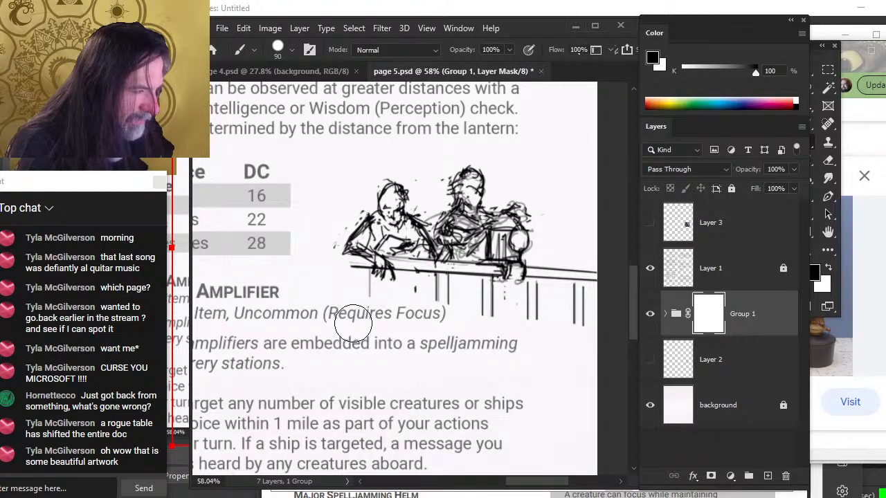
drag(526, 361, 380, 356)
key(e)
drag(438, 346, 405, 329)
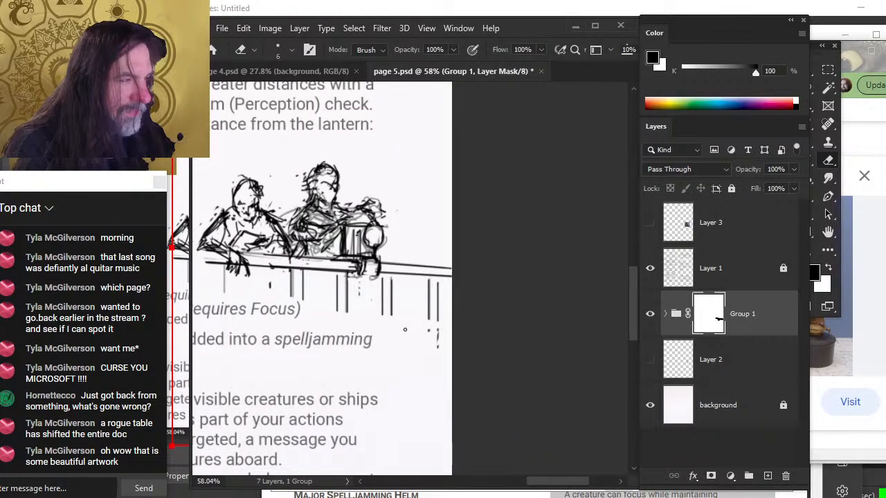
key(b)
drag(421, 296, 447, 267)
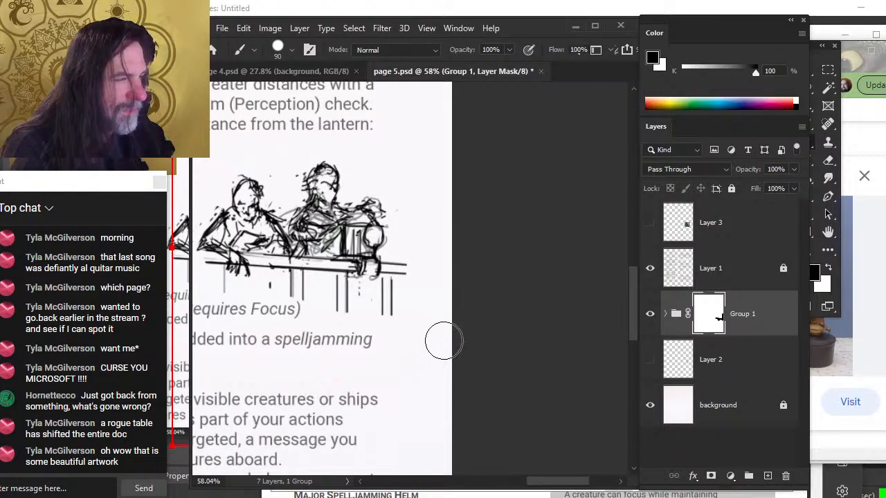
Unlink the group's mask and paint out more of the posts below the railing
click(684, 328)
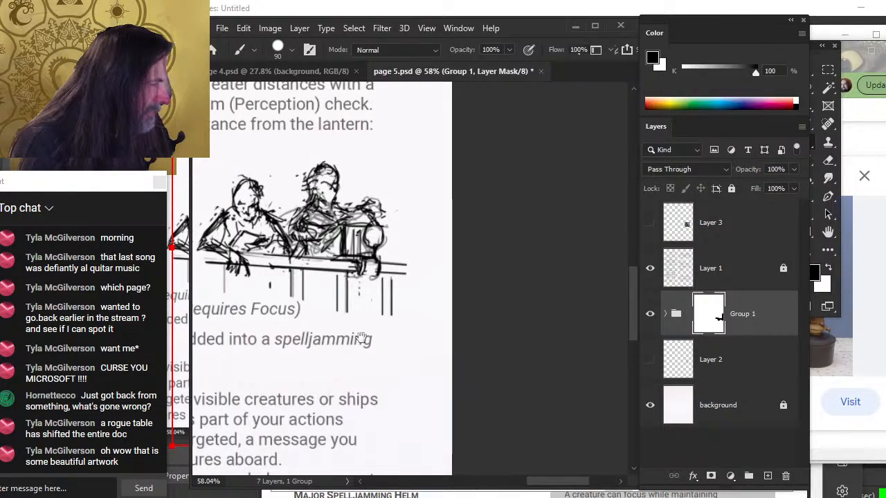
drag(360, 338, 479, 369)
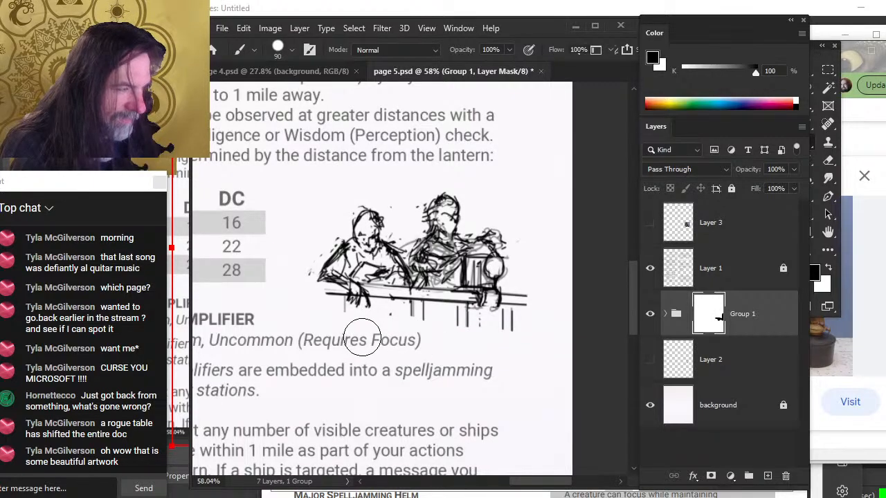
Shrink the grouped illustration with Free Transform to fit beside the distance and DC table
click(761, 320)
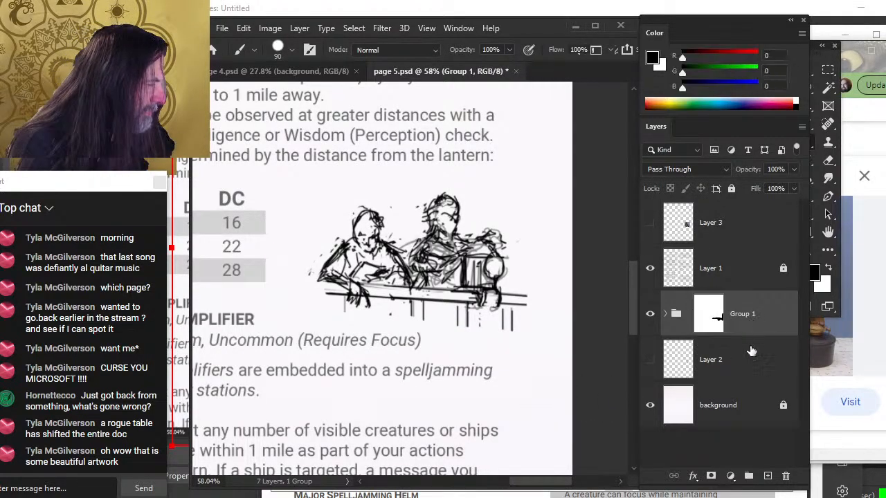
key(v)
key(l)
mouse_move(356, 240)
mouse_down()
mouse_move(396, 286)
mouse_move(395, 325)
mouse_move(429, 332)
mouse_move(389, 326)
mouse_move(418, 362)
mouse_up()
key(z)
key(v)
mouse_move(499, 371)
mouse_down()
mouse_move(493, 363)
mouse_move(503, 360)
mouse_up()
key(l)
right_click(402, 315)
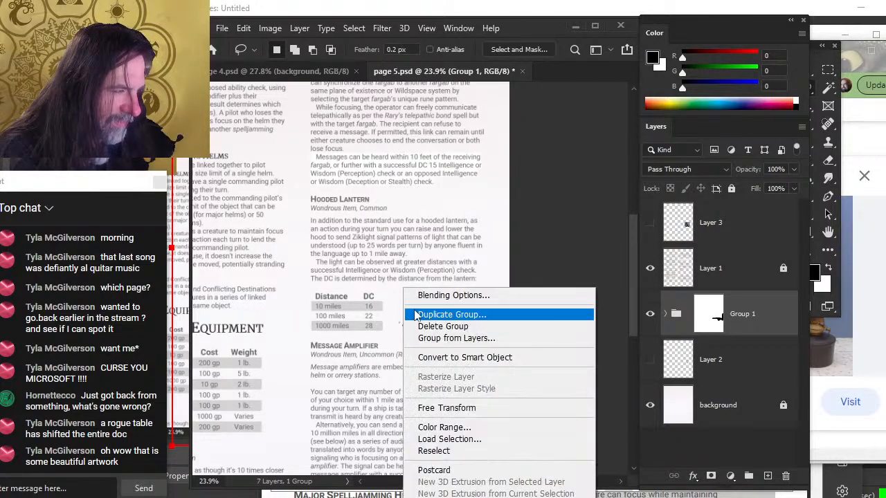
click(461, 408)
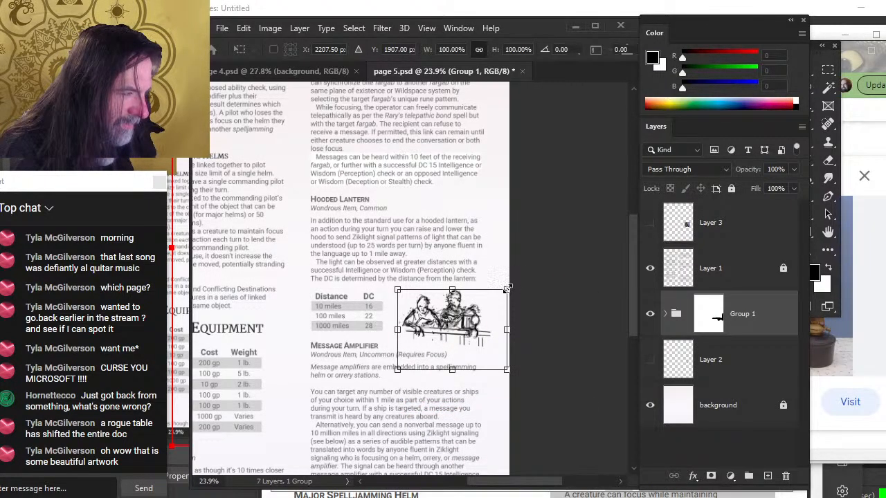
mouse_move(507, 288)
mouse_down()
mouse_move(514, 284)
mouse_move(485, 309)
mouse_up()
key(Return)
Fine-tune the illustration's size with Free Transform at page view beside the table
key(l)
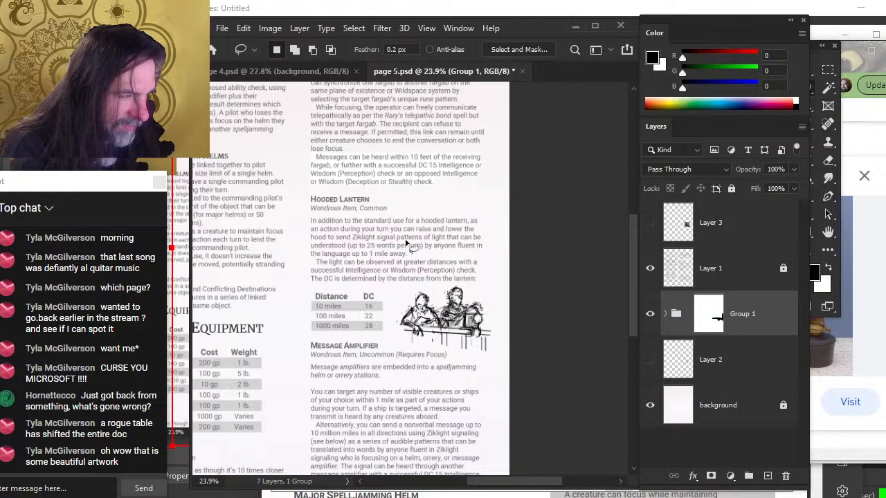
key(z)
key(ctrl+0)
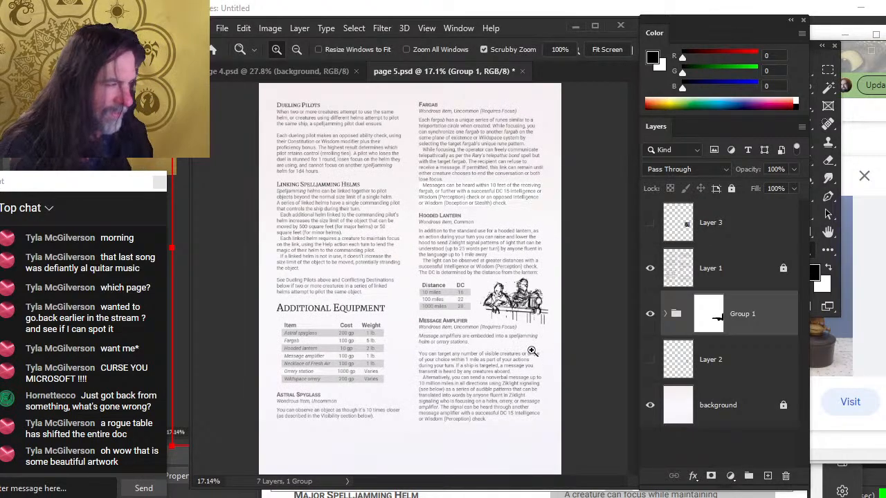
mouse_move(527, 349)
mouse_down()
mouse_move(562, 346)
mouse_move(549, 319)
mouse_move(544, 330)
mouse_up()
key(v)
key(l)
right_click(521, 233)
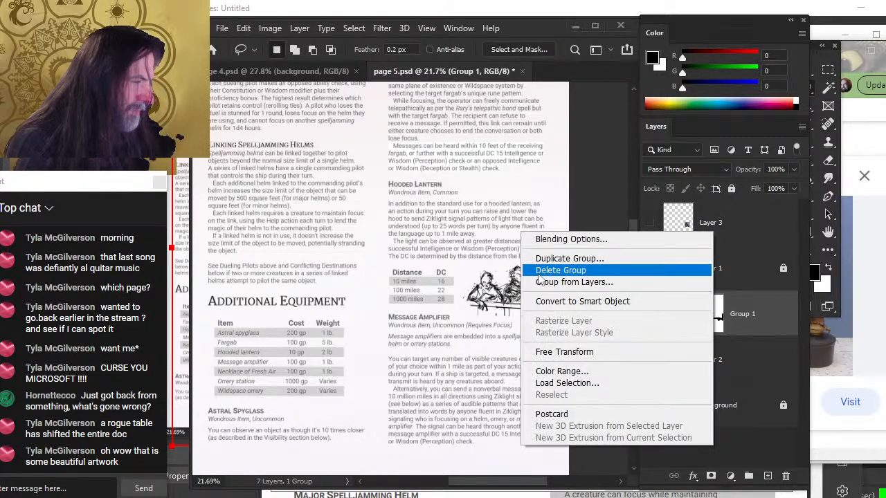
click(563, 351)
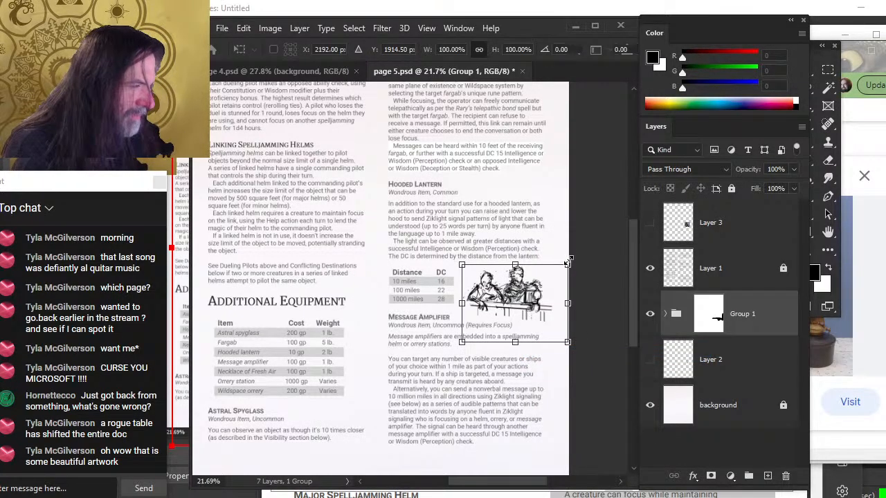
drag(569, 264, 564, 267)
key(Return)
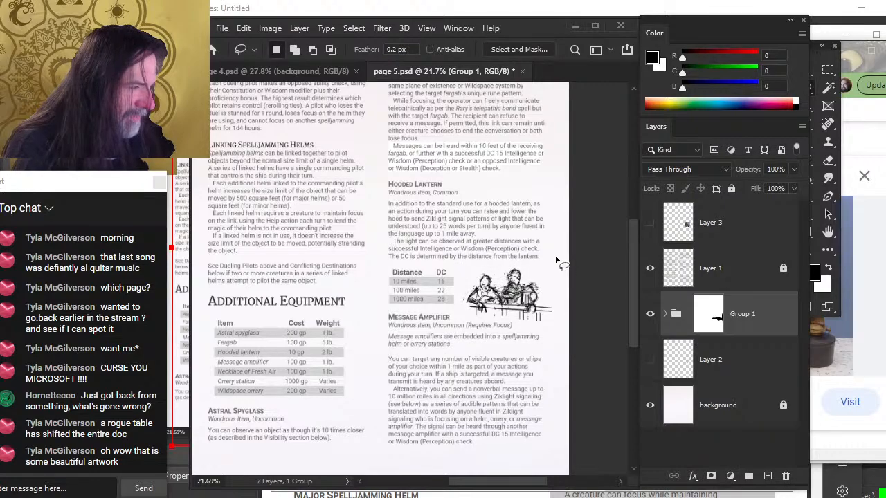
scroll(417, 382, down, 5)
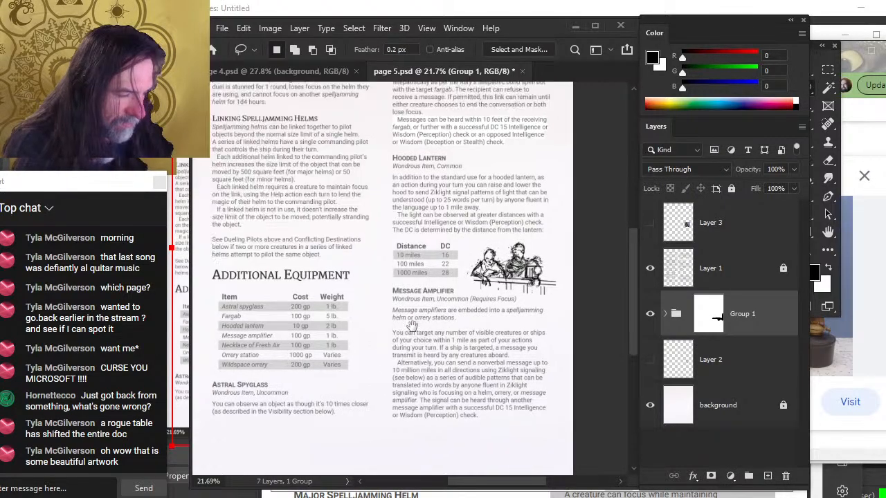
Switch to the Word layout document and add two blank lines between the Distance/DC table and the Message Amplifier heading
key(alt+Tab)
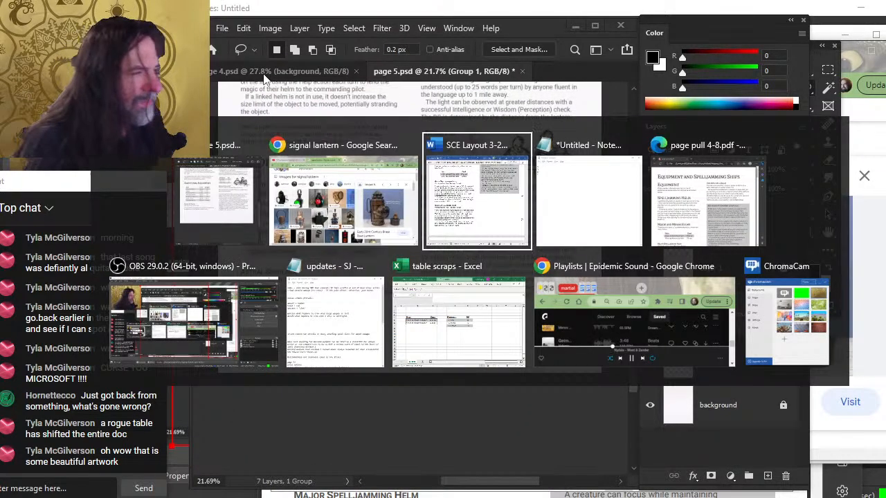
click(434, 242)
scroll(430, 204, down, 10)
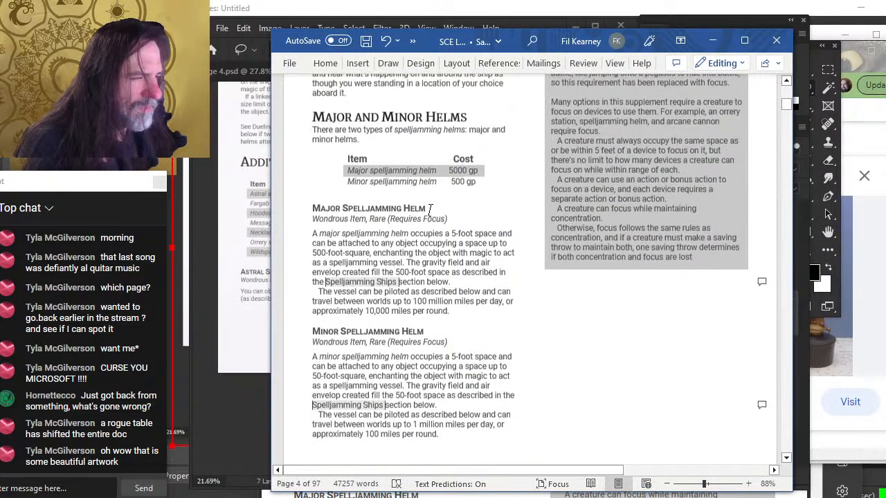
scroll(431, 204, down, 2)
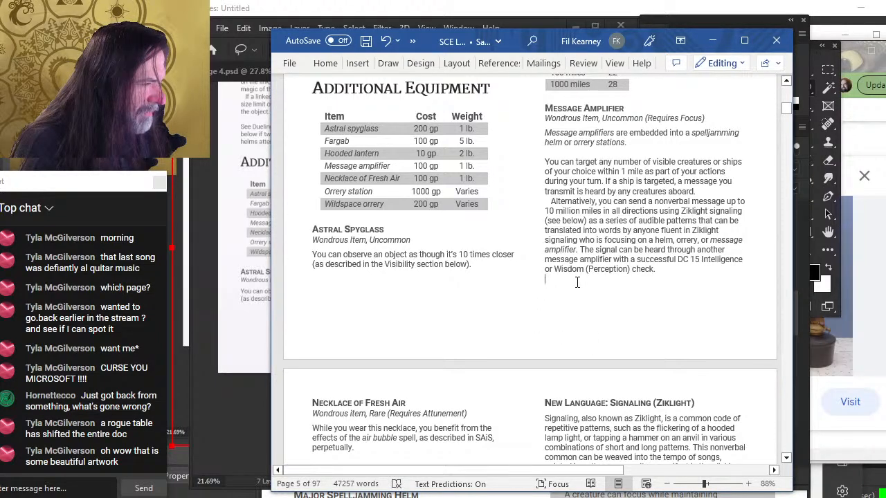
scroll(577, 283, up, 3)
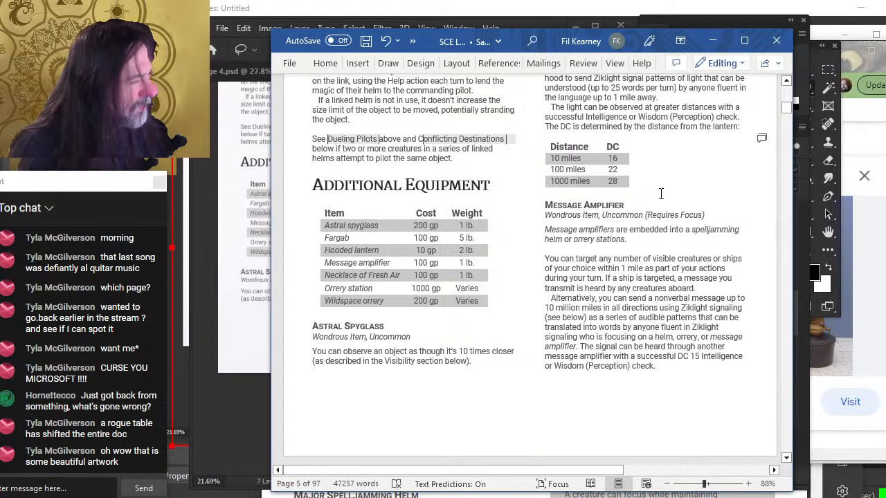
click(661, 193)
key(Return)
key(Return)
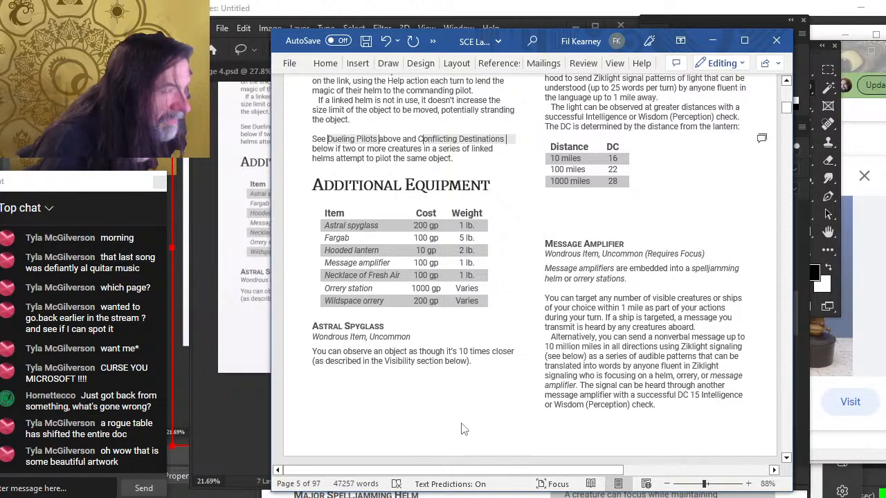
Delete the empty lines above Necklace of Fresh Air at the top of the next Word page
scroll(435, 378, down, 5)
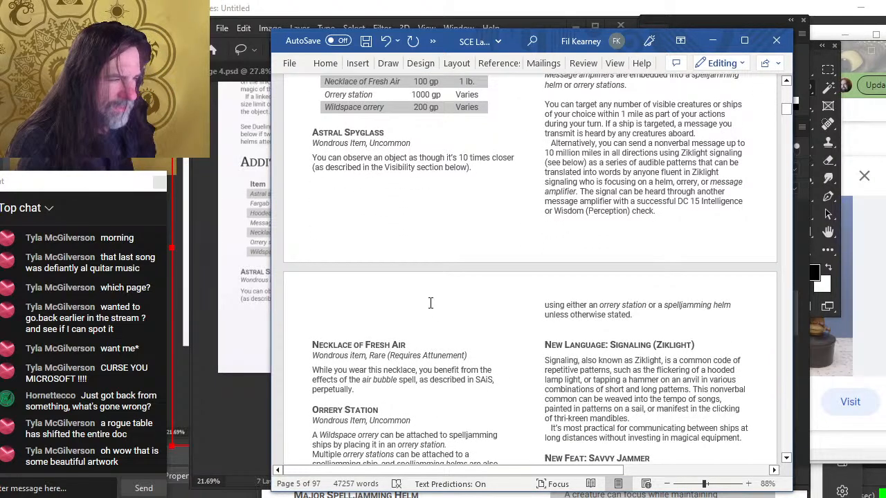
key(Delete)
key(Delete)
key(Delete)
key(Delete)
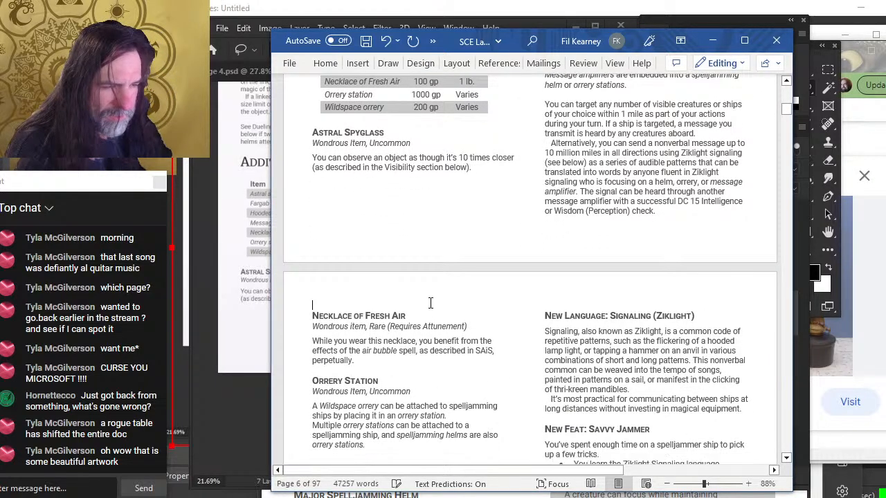
scroll(436, 290, up, 6)
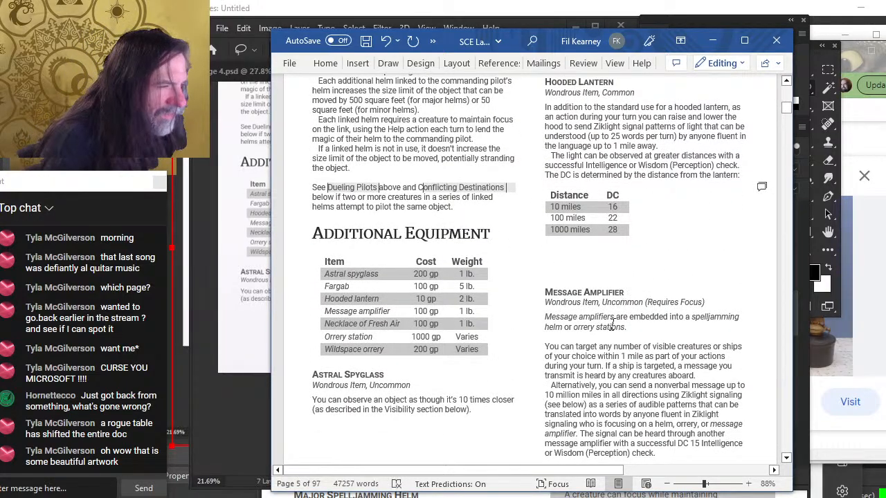
Back in Photoshop, lasso the Message Amplifier text on Layer 1 and nudge it downward
key(alt+Tab)
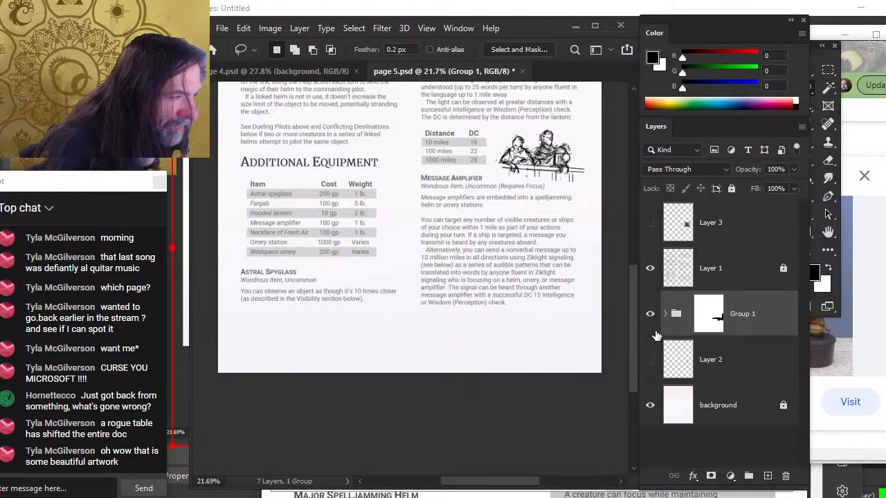
click(712, 269)
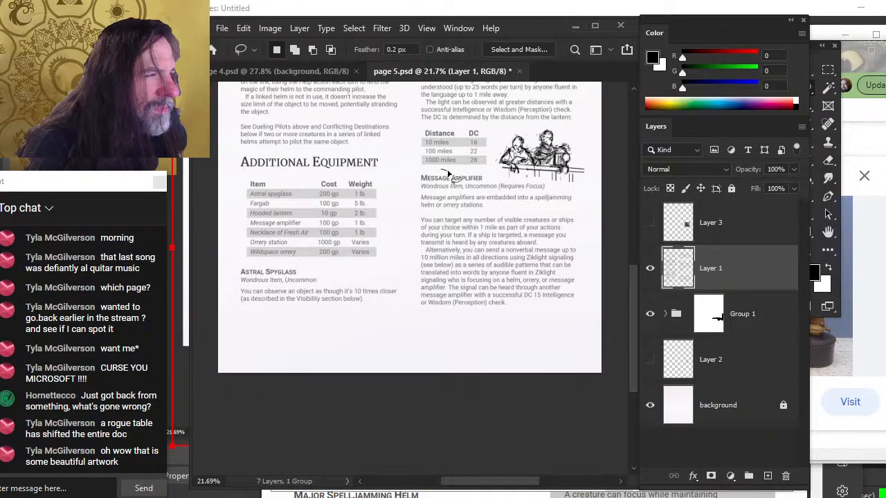
mouse_move(405, 294)
mouse_down()
mouse_move(474, 351)
mouse_move(595, 322)
mouse_up()
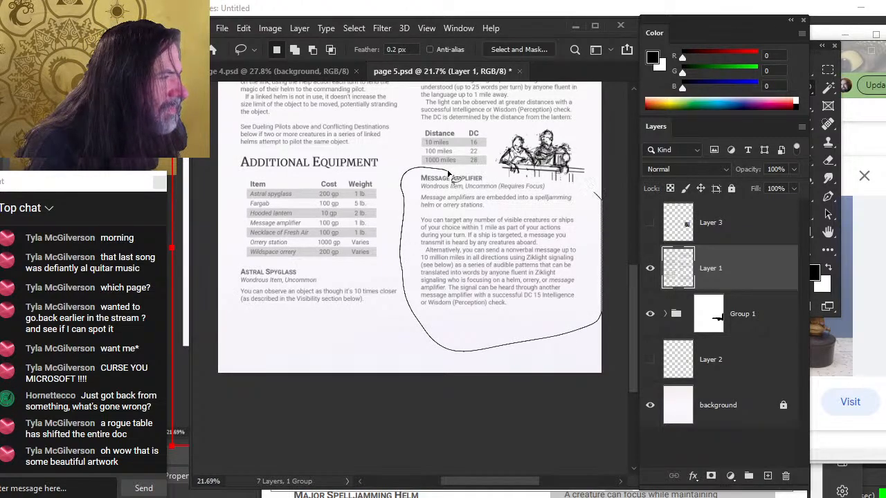
drag(448, 171, 442, 171)
key(alt+Tab)
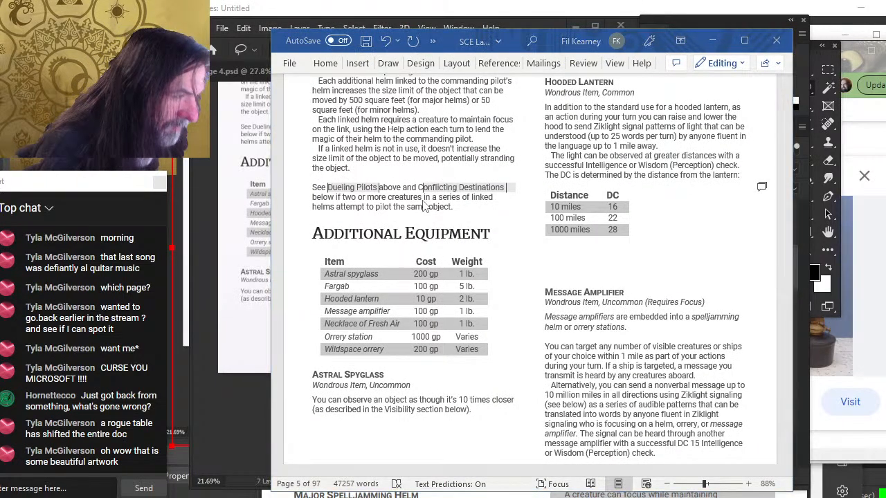
key(alt+Tab)
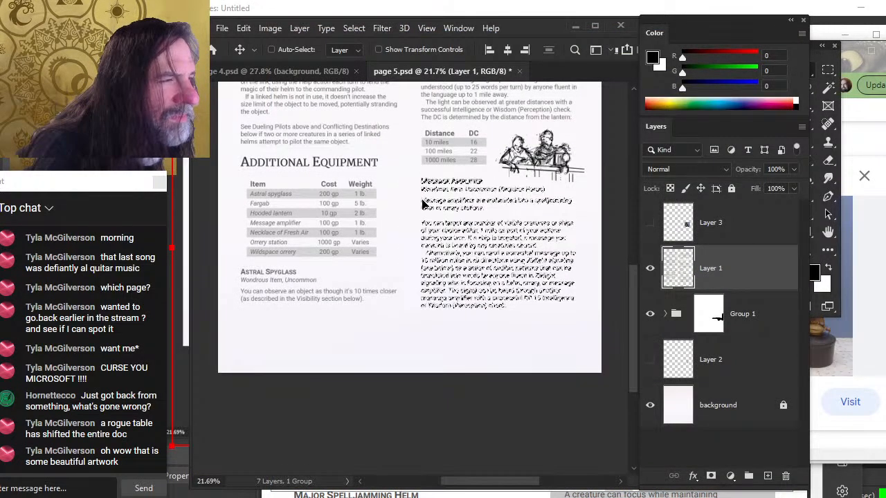
key(shift+Down)
key(shift+Down)
key(shift+Down)
key(shift+Down)
key(shift+Down)
key(shift+Down)
Compare against the Word layout, nudge the Message Amplifier text further down, and deselect
key(alt+Tab)
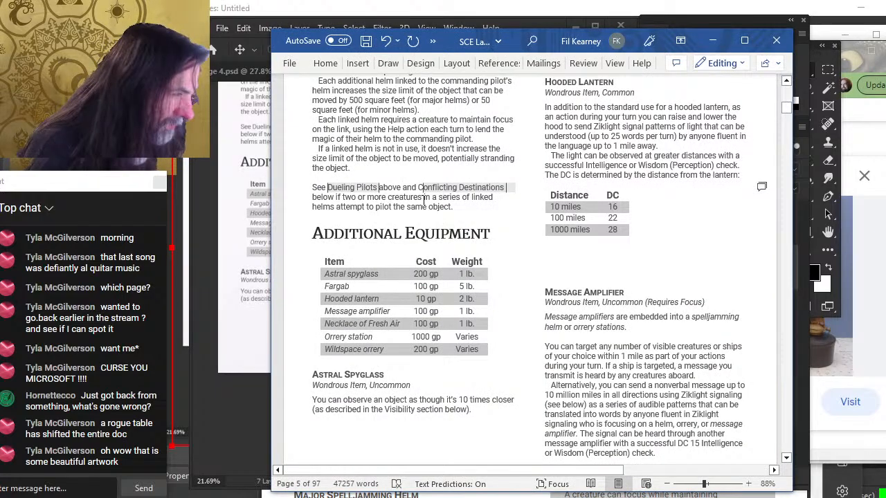
key(alt+Tab)
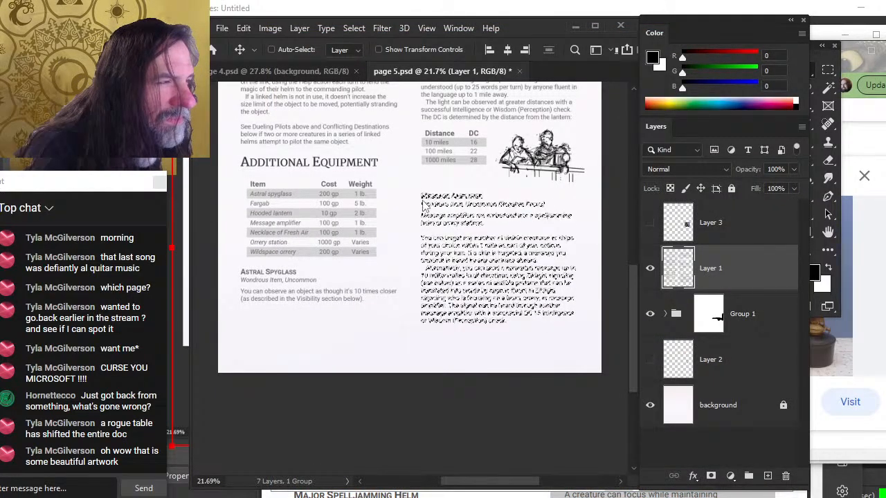
key(shift+Down)
key(shift+Down)
key(shift+Down)
key(shift+Down)
key(shift+Down)
key(shift+Down)
key(shift+Down)
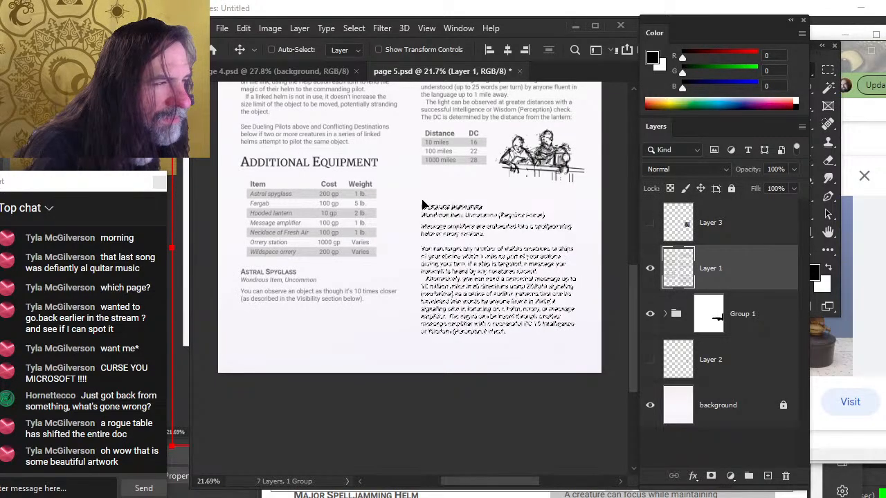
key(l)
click(443, 264)
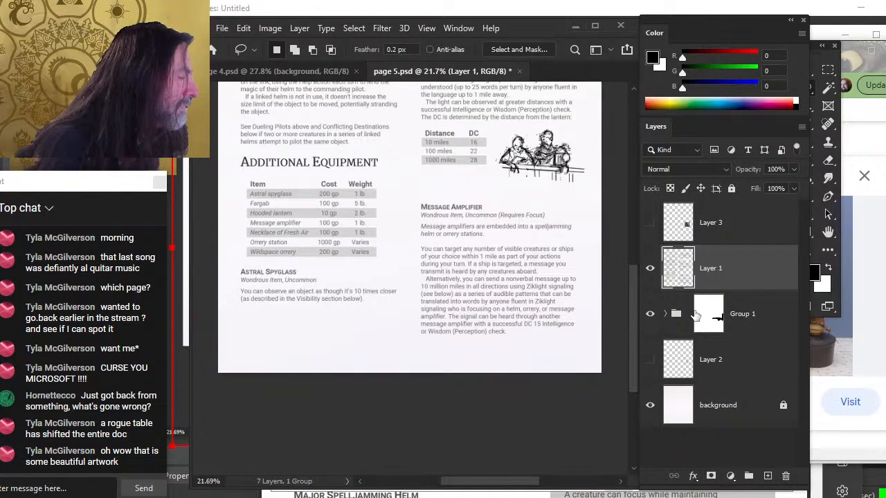
Disable the group's mask, then scale the illustration up to about 118% and flip it horizontally with Free Transform
right_click(709, 318)
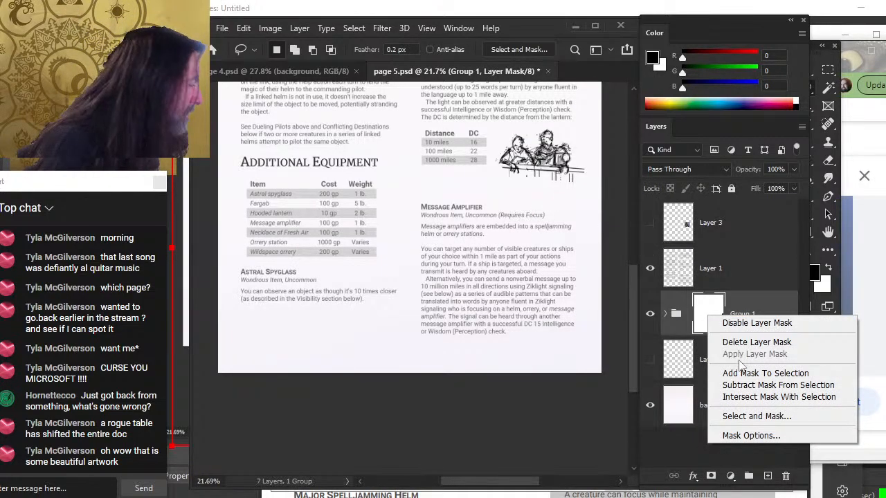
click(756, 323)
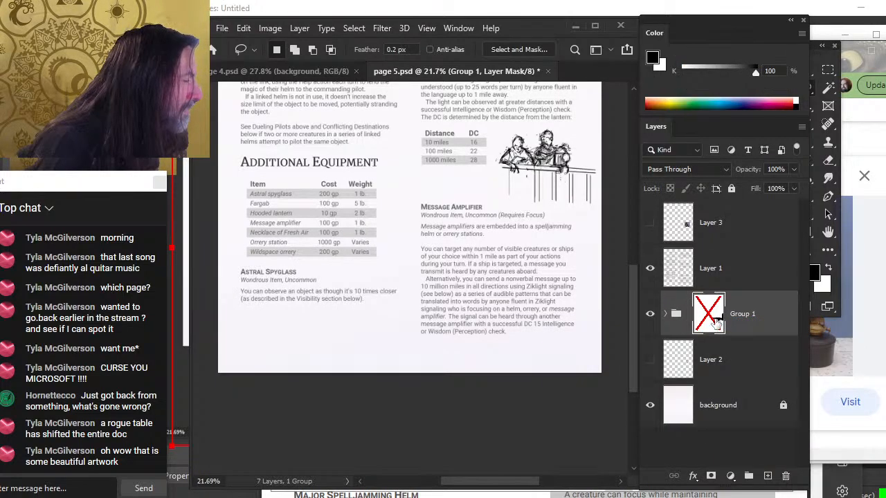
click(692, 320)
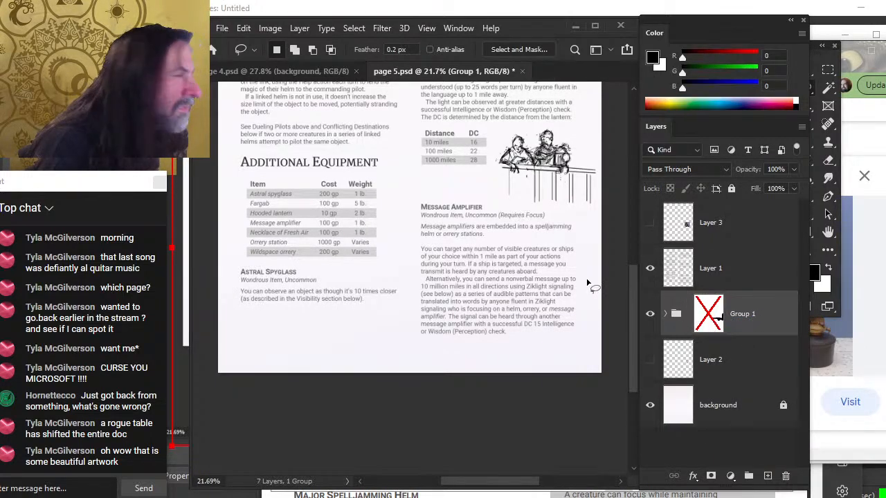
key(v)
key(l)
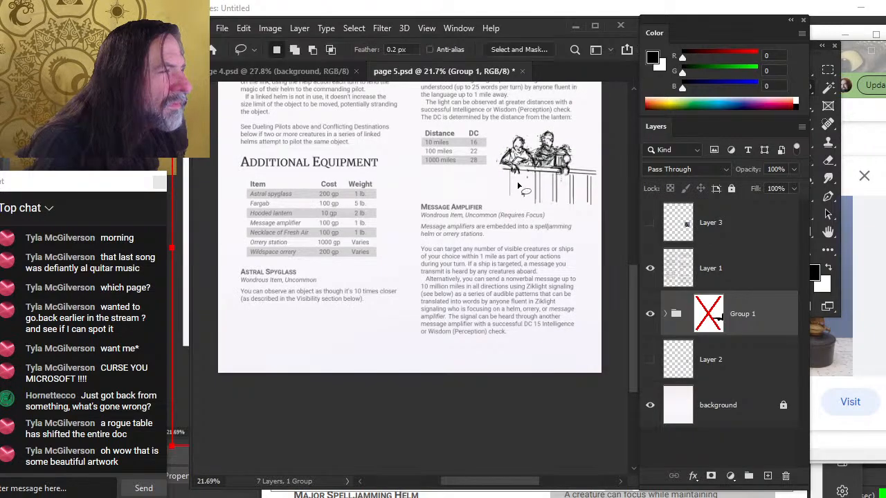
right_click(524, 180)
click(569, 300)
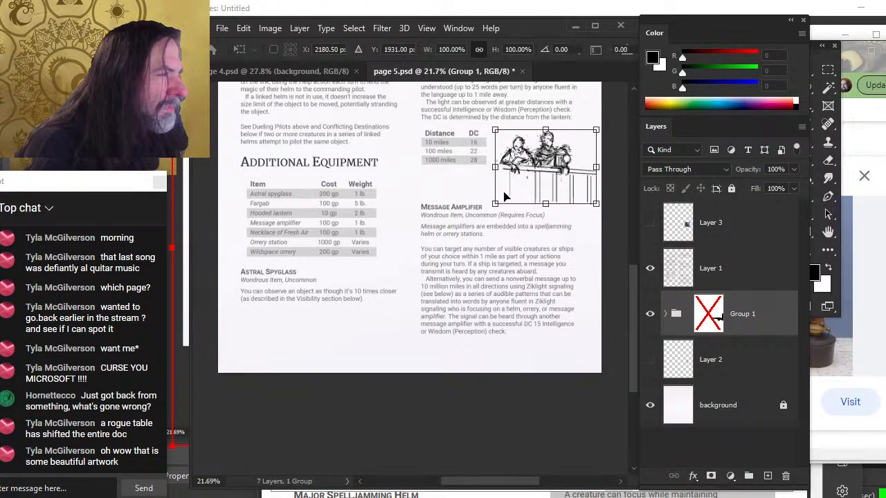
drag(495, 203, 476, 217)
right_click(448, 174)
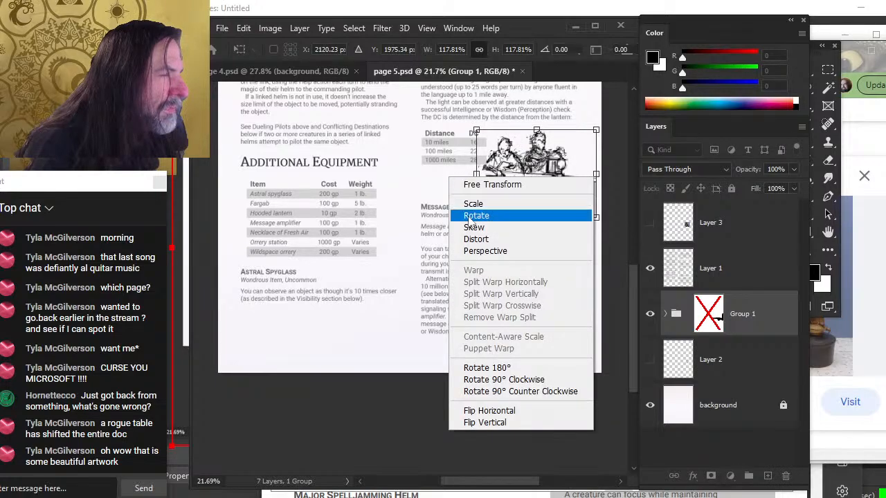
click(522, 411)
mouse_move(551, 210)
mouse_down()
mouse_move(537, 201)
mouse_move(560, 201)
mouse_up()
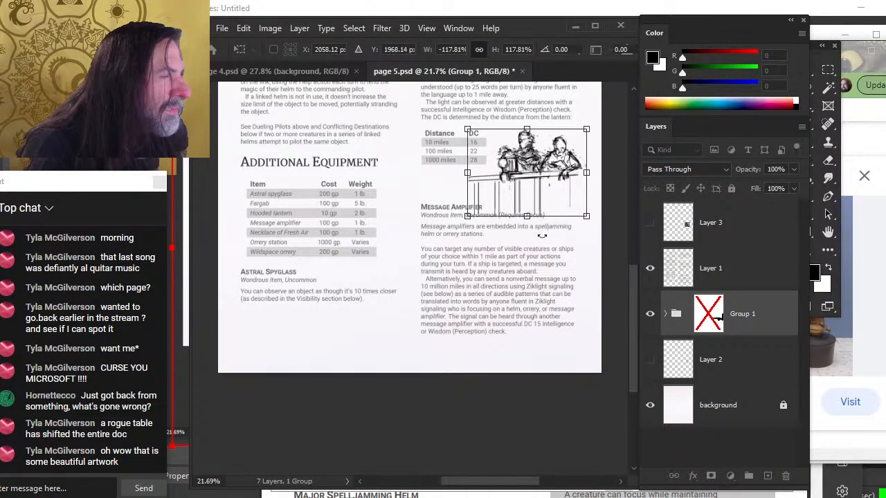
key(Return)
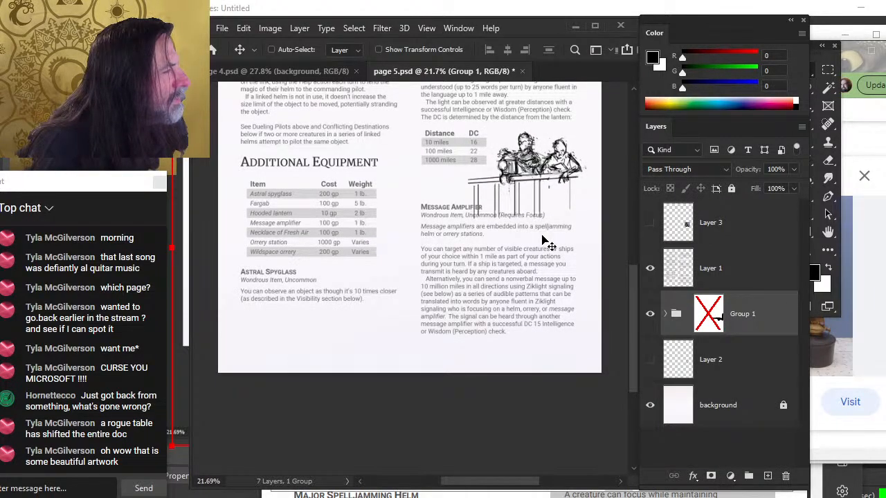
Nudge the illustration down, re-enable the group's mask and reposition the mask over the lower railing
key(Down)
key(Down)
key(Down)
key(Down)
key(Down)
key(Down)
key(Down)
key(Down)
key(Down)
key(Down)
key(Down)
key(Down)
key(Down)
key(Down)
key(Down)
key(Down)
key(Down)
key(Down)
key(Down)
key(Down)
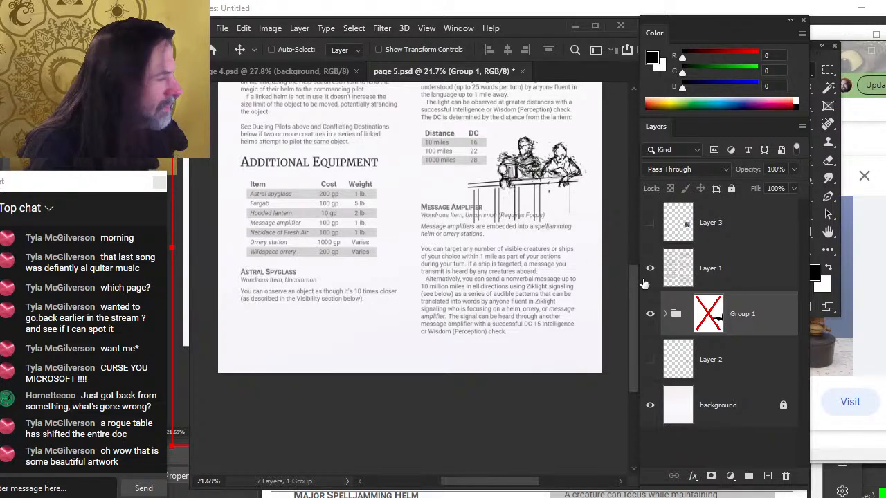
shift+click(697, 323)
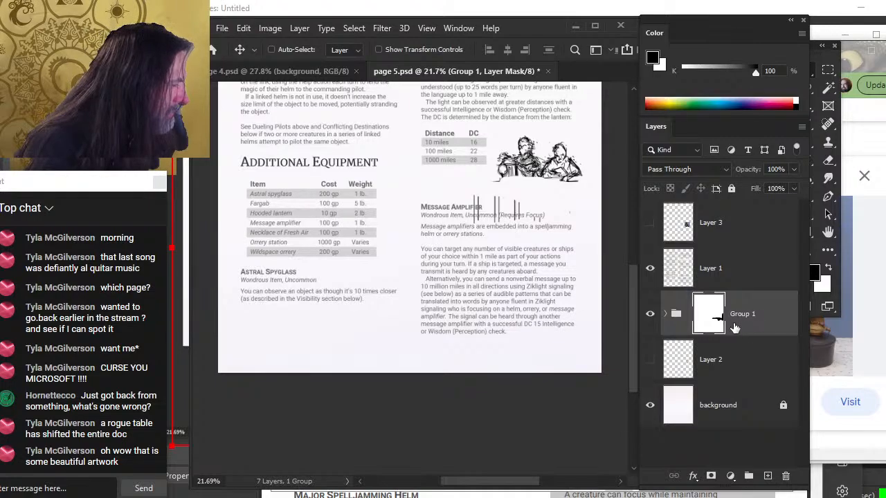
drag(573, 244, 558, 263)
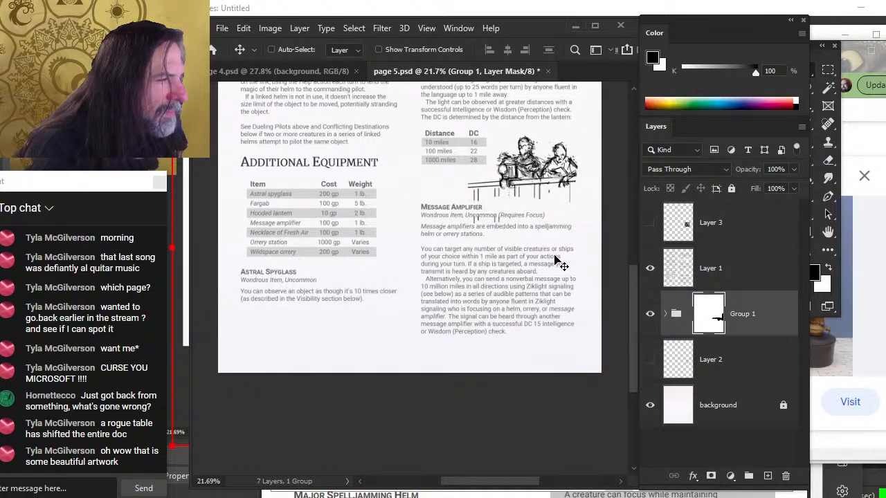
Reposition the illustration beside the distance table, zooming in to check its placement above Message Amplifier
key(b)
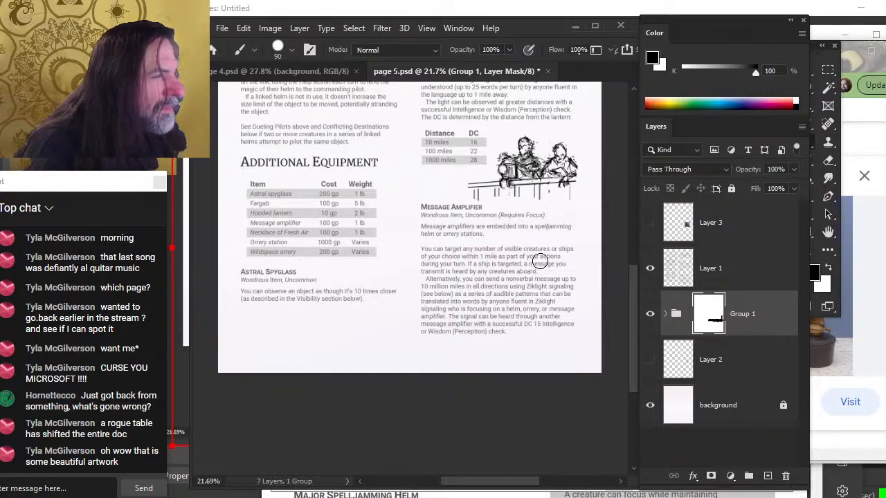
click(765, 313)
key(v)
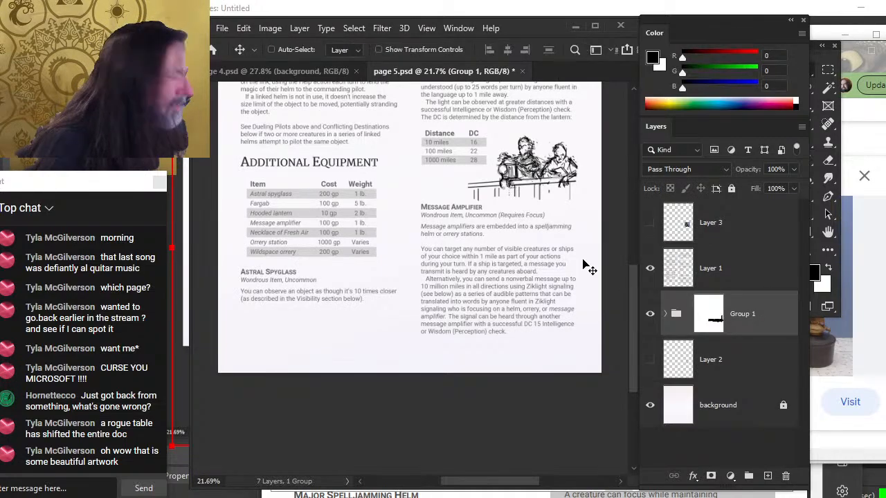
mouse_move(585, 261)
mouse_down()
mouse_move(538, 230)
mouse_move(565, 254)
mouse_move(574, 249)
mouse_move(545, 281)
mouse_move(555, 282)
mouse_up()
key(z)
click(551, 201)
key(v)
click(706, 318)
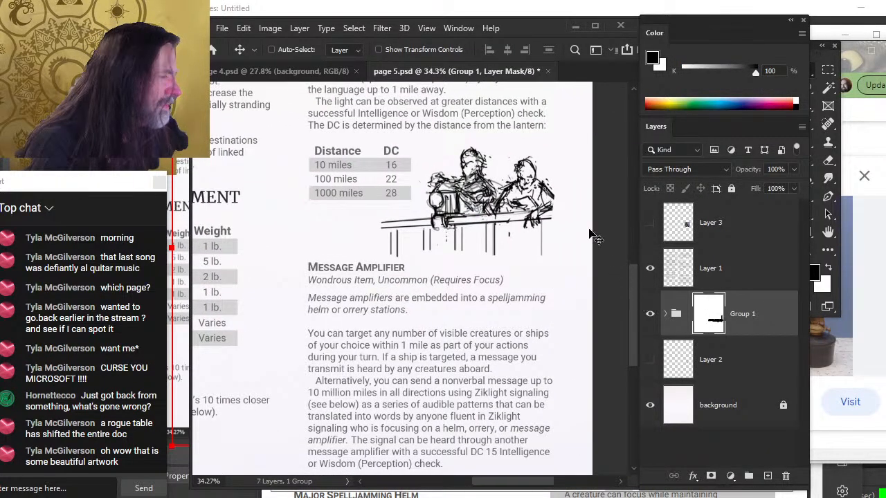
key(e)
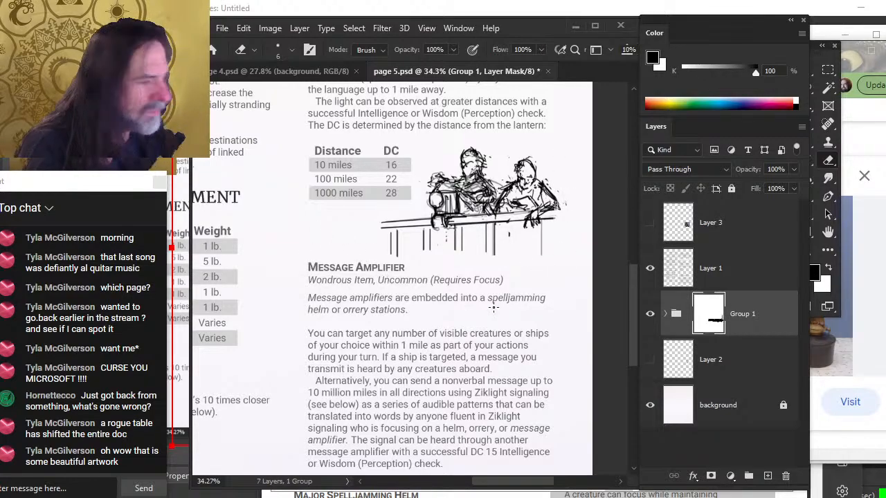
key(b)
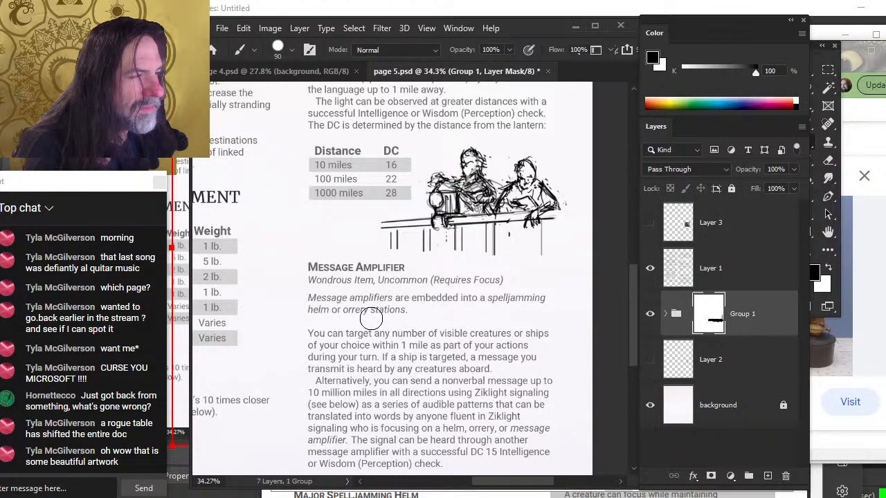
click(757, 319)
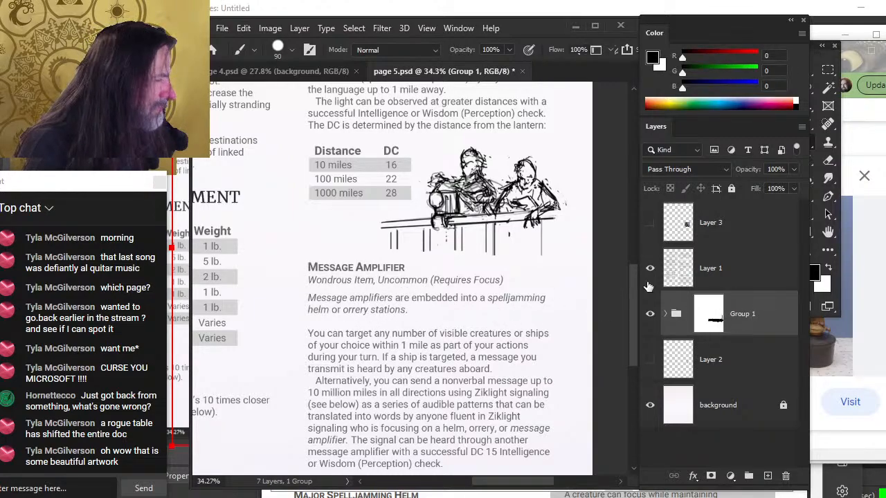
key(v)
drag(530, 263, 496, 260)
Reposition the illustration slightly right and down beside the distance table
right_click(504, 211)
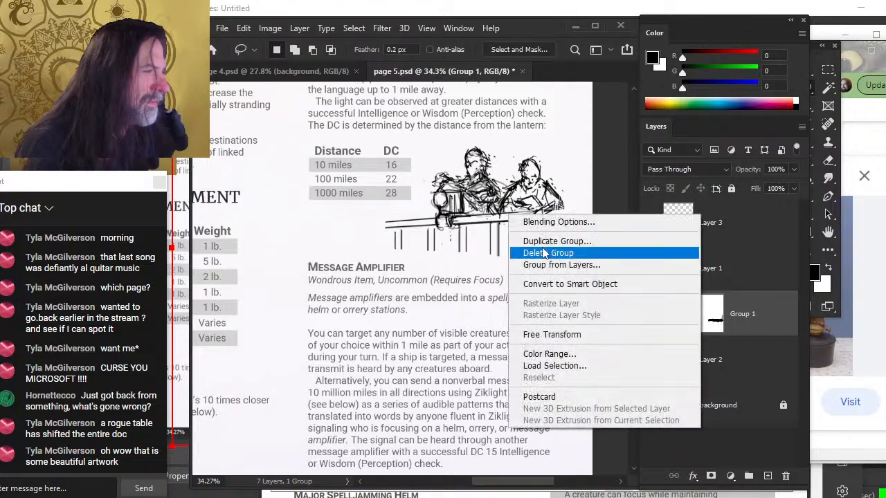
click(595, 335)
drag(575, 214, 567, 230)
key(Return)
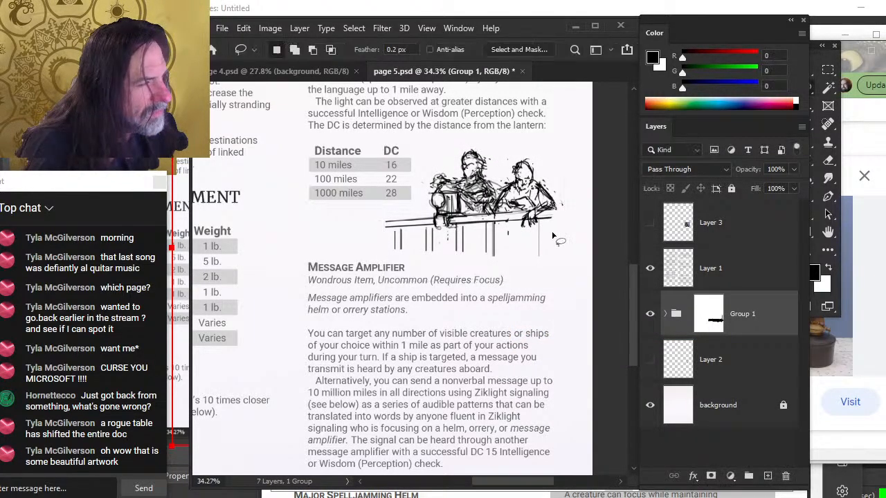
drag(458, 305, 472, 306)
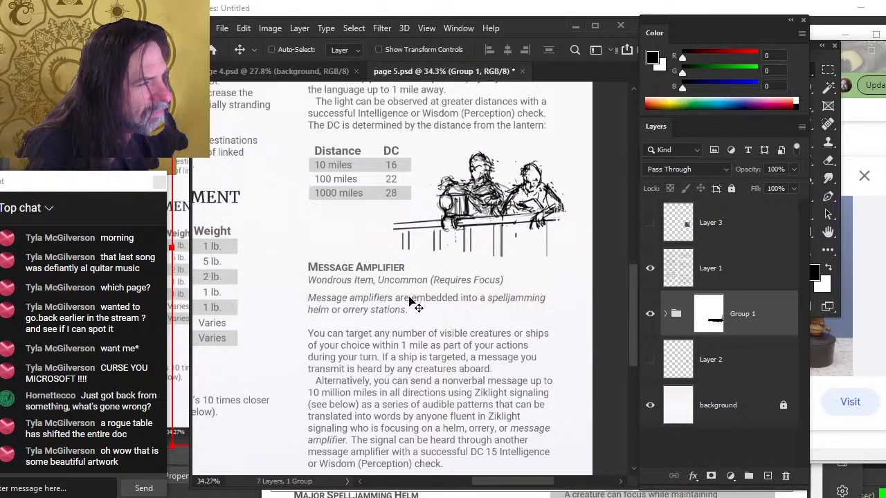
click(711, 319)
key(b)
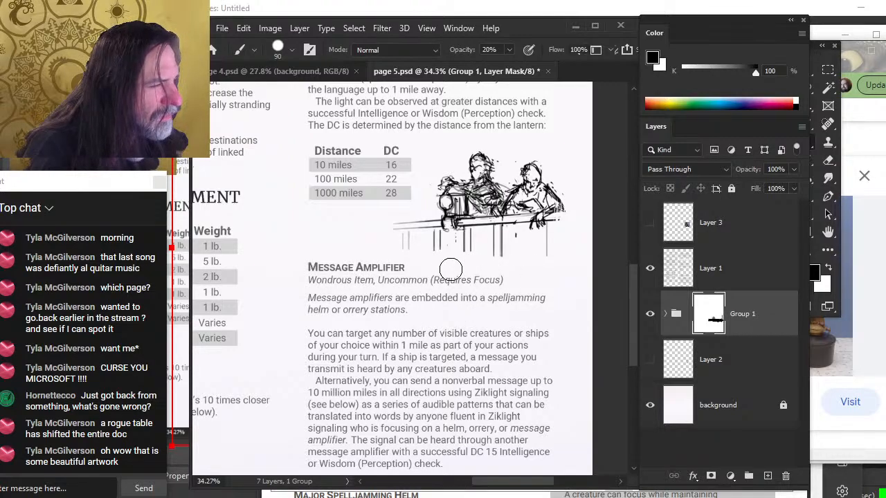
key(e)
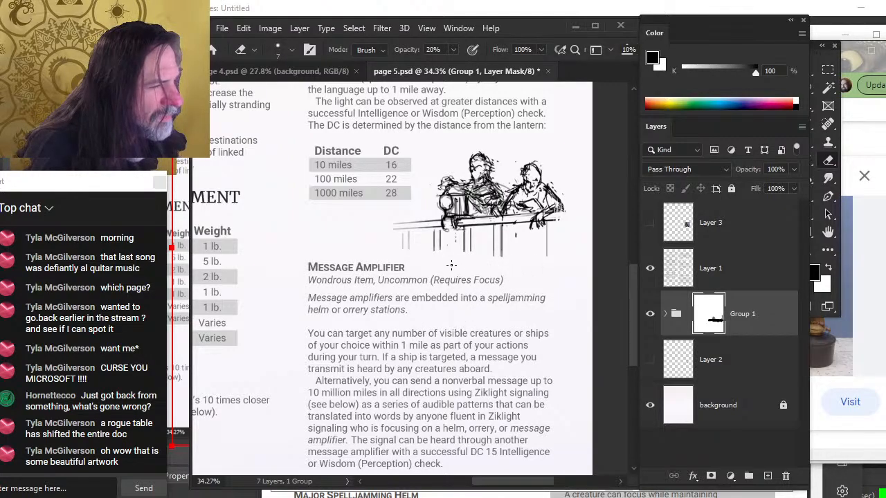
key(bracketright)
key(bracketright)
key(bracketright)
key(bracketright)
key(bracketright)
key(bracketright)
key(bracketright)
key(bracketright)
key(bracketright)
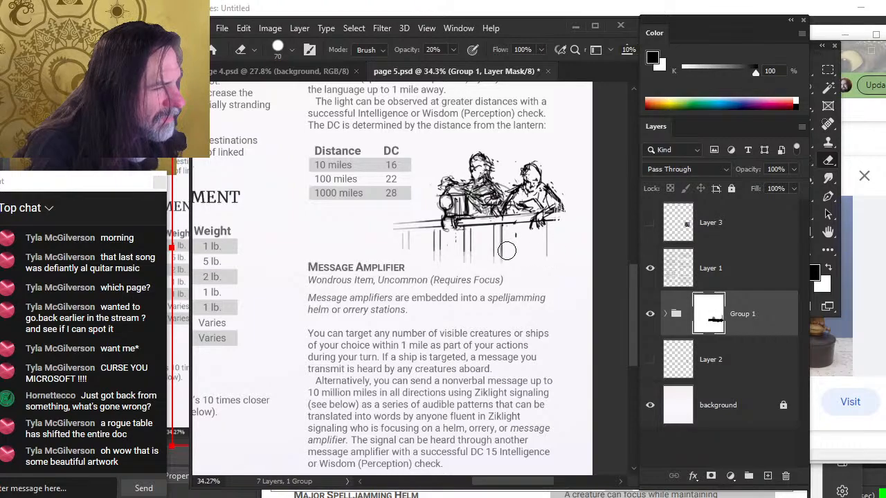
key(b)
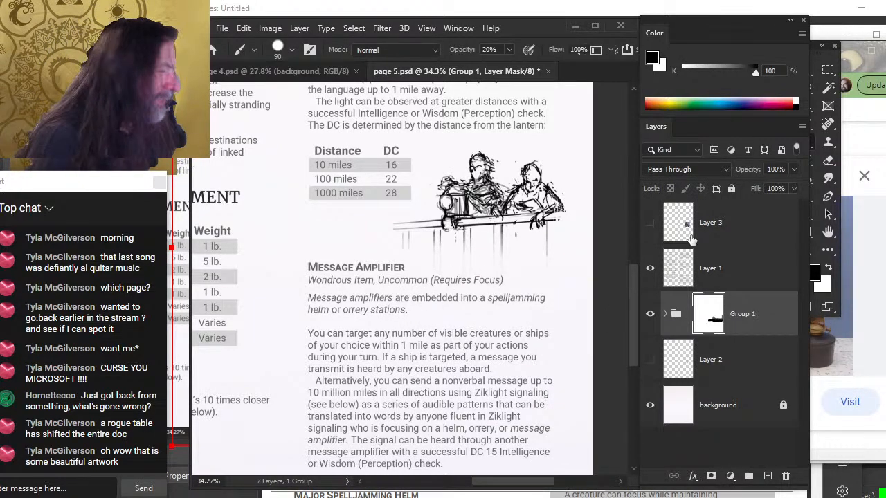
Lasso the Message Amplifier text block on Layer 1, nudge it upward, and deselect
key(z)
drag(487, 268, 447, 284)
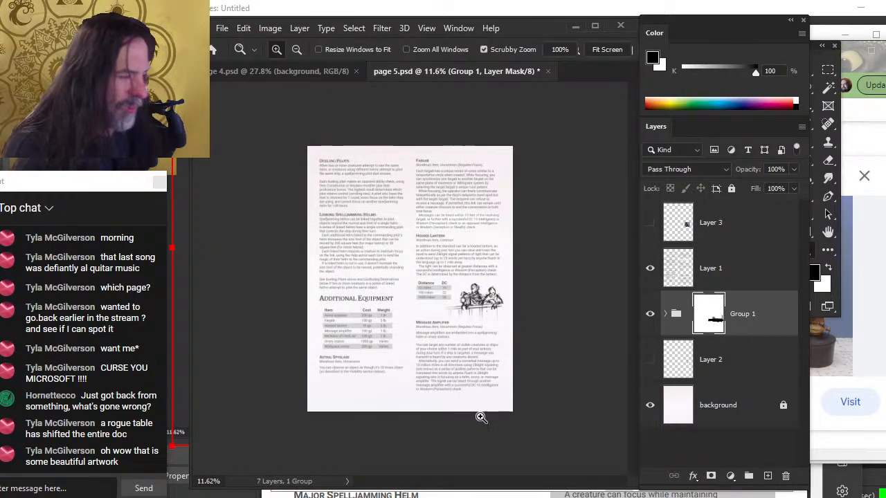
drag(442, 344, 482, 311)
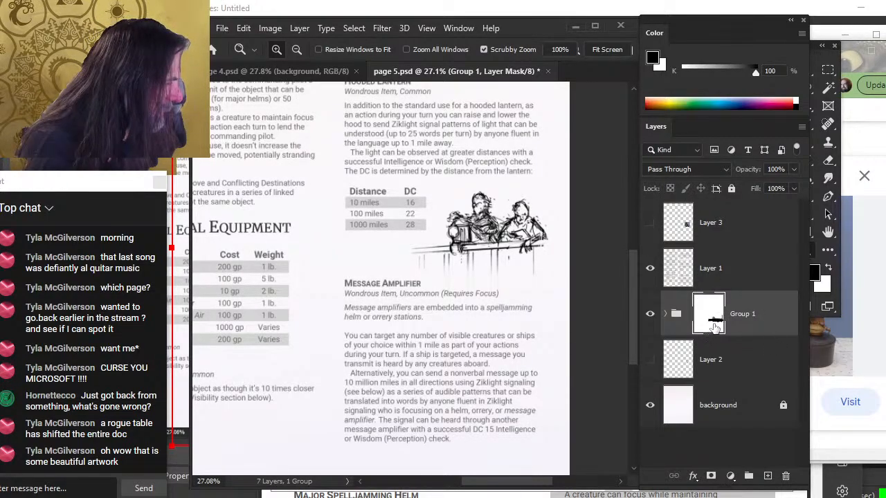
click(727, 269)
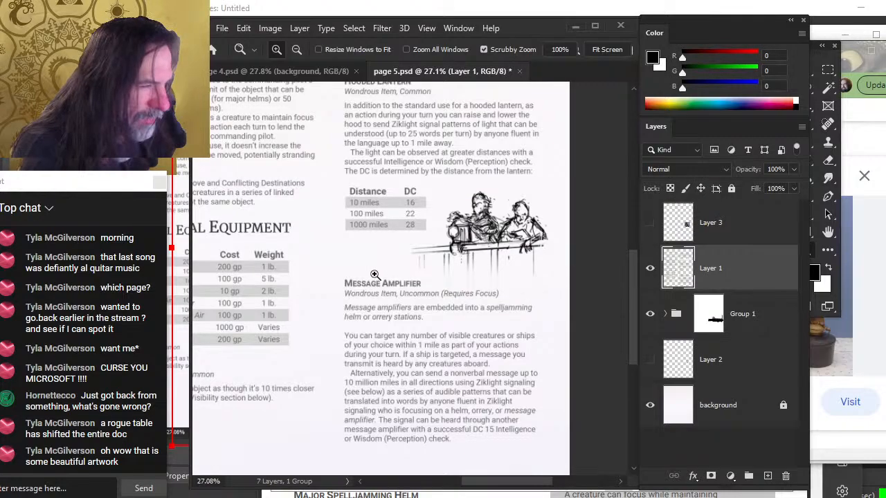
key(l)
mouse_move(367, 258)
mouse_down()
mouse_move(328, 276)
mouse_move(327, 328)
mouse_up()
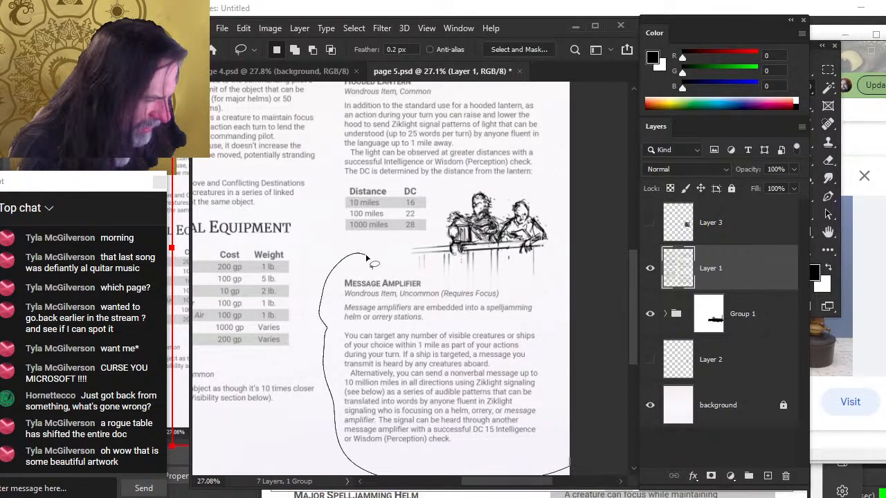
drag(366, 256, 363, 251)
key(v)
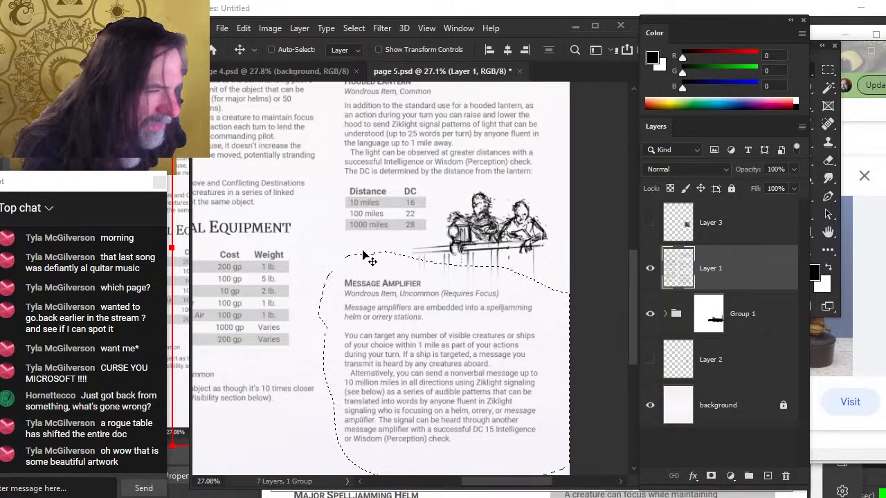
key(shift+Up)
key(shift+Up)
key(shift+Up)
key(shift+Up)
key(shift+Up)
key(shift+Up)
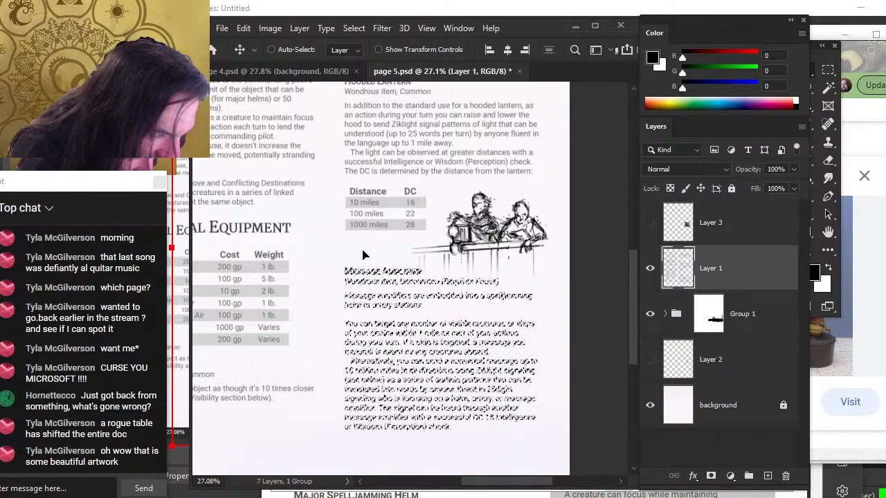
key(shift+Up)
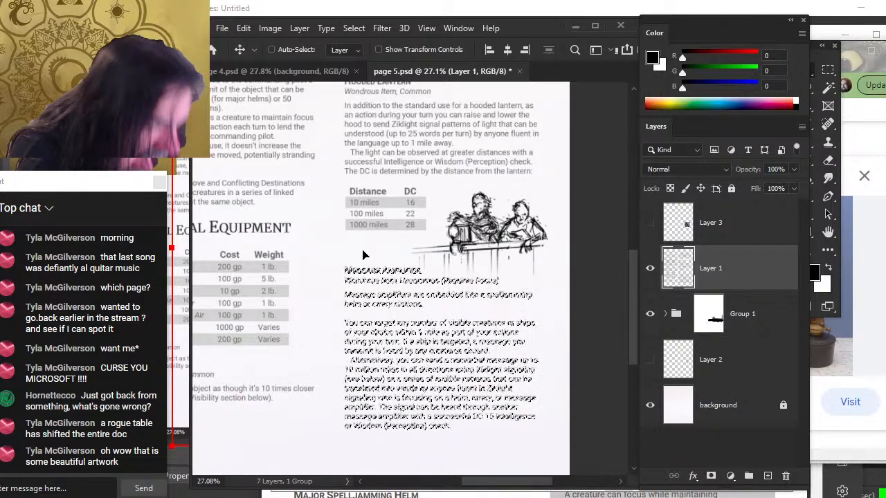
key(l)
key(ctrl+d)
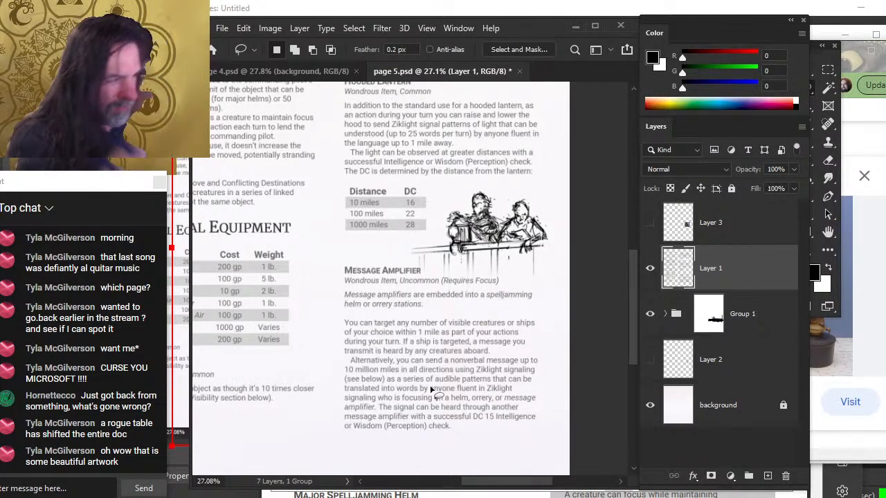
Nudge the group's illustration up and to the left above the Message Amplifier heading
click(755, 329)
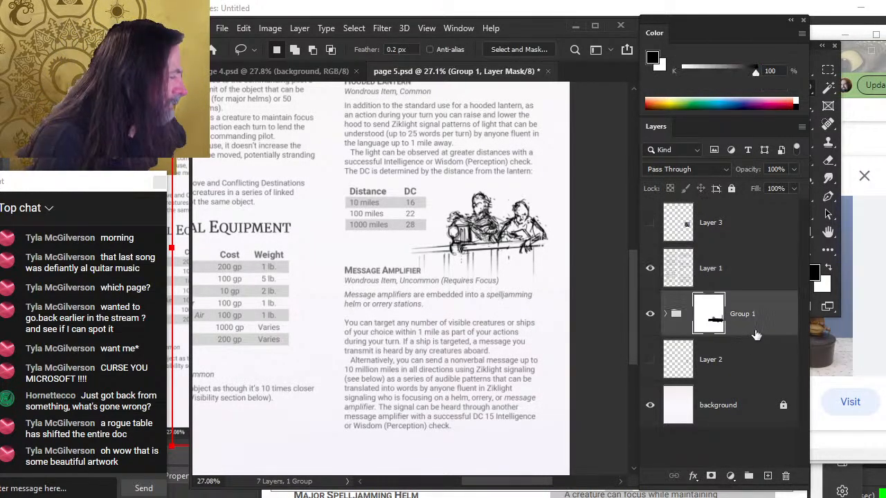
key(v)
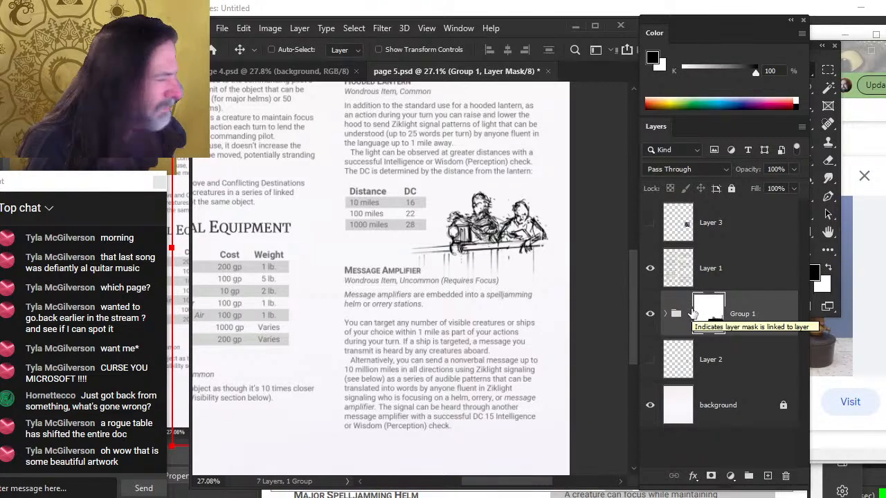
key(ctrl)
click(759, 332)
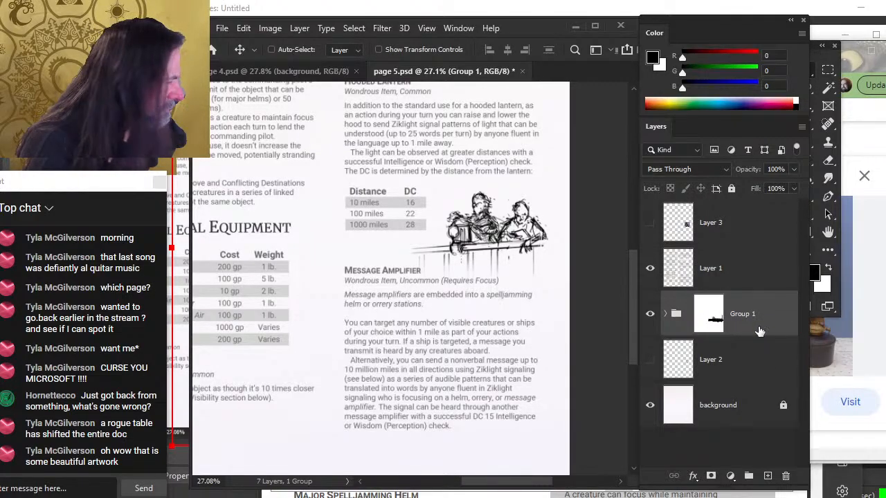
key(shift+Up)
key(shift+Up)
key(shift+Up)
key(shift+Left)
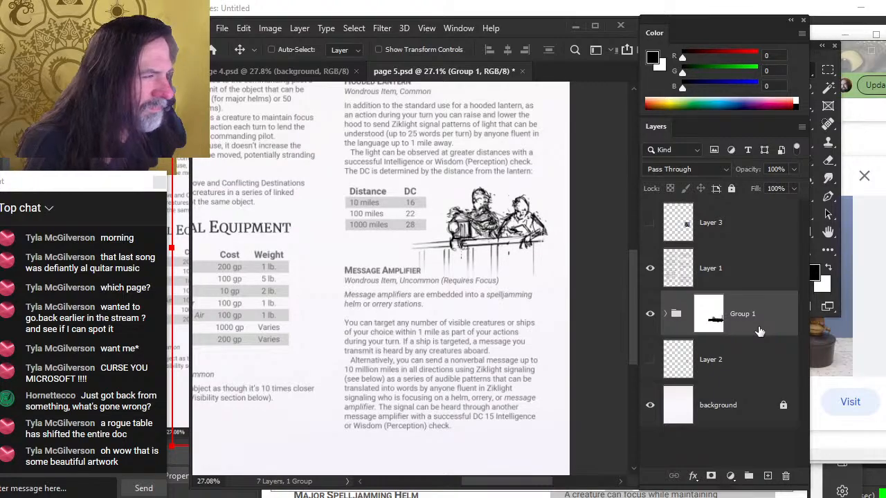
key(shift+Left)
key(shift+Left)
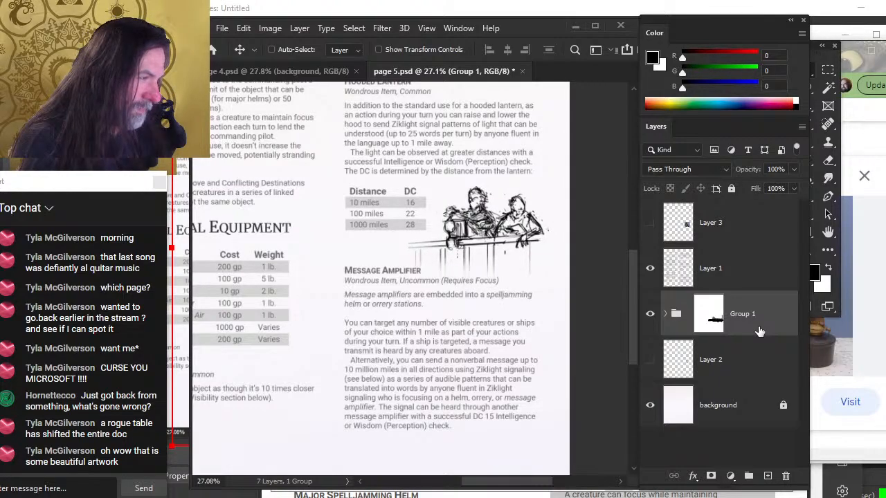
key(shift+Left)
key(shift+Left)
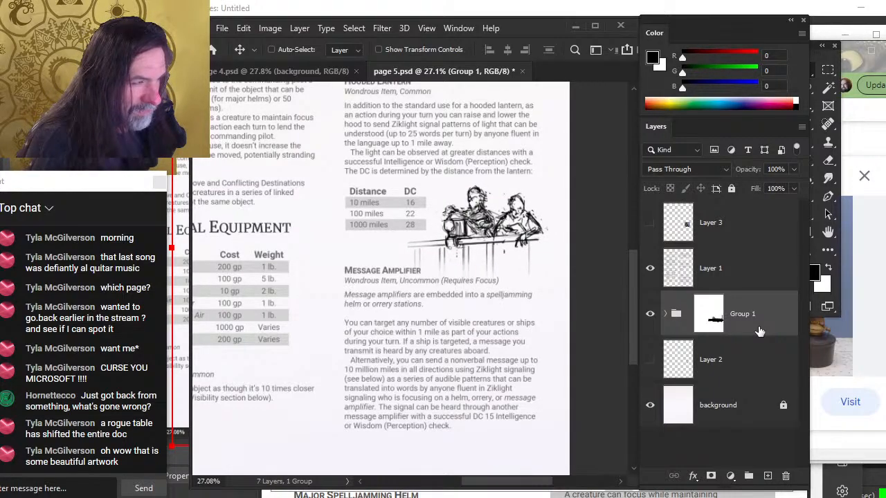
Scale the illustration down to about 96.5% with Free Transform
key(z)
key(ctrl+0)
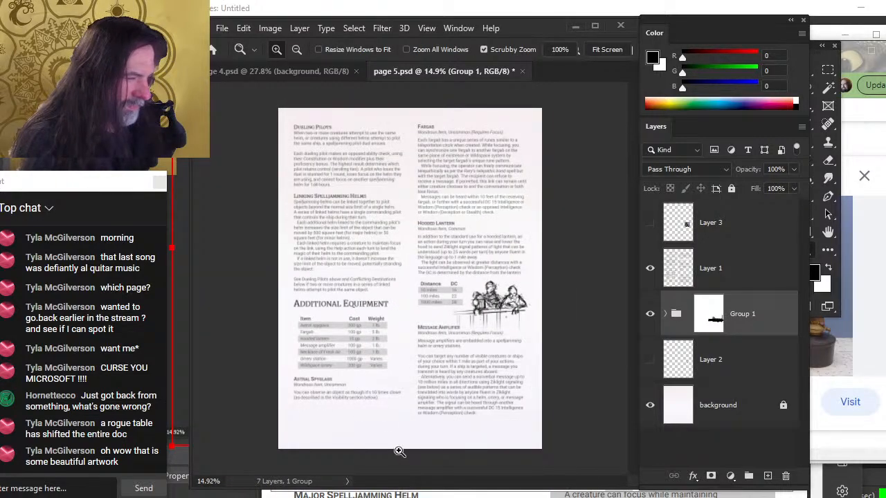
key(v)
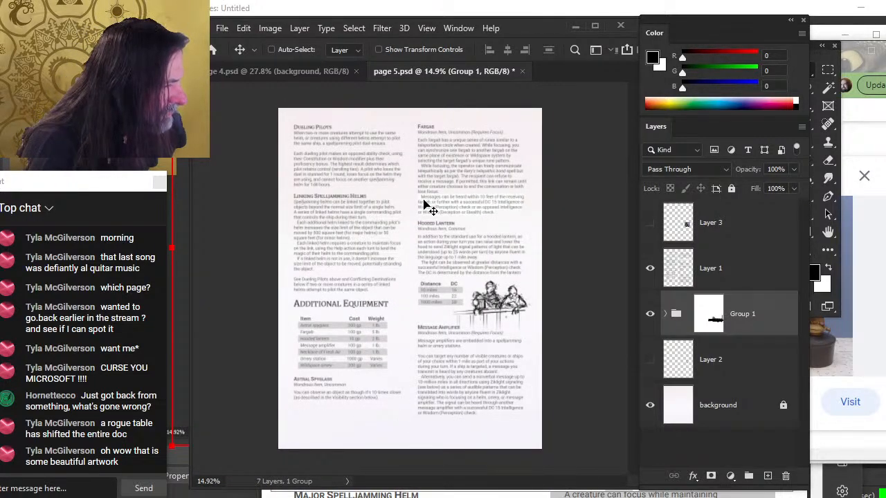
key(l)
right_click(456, 275)
click(499, 397)
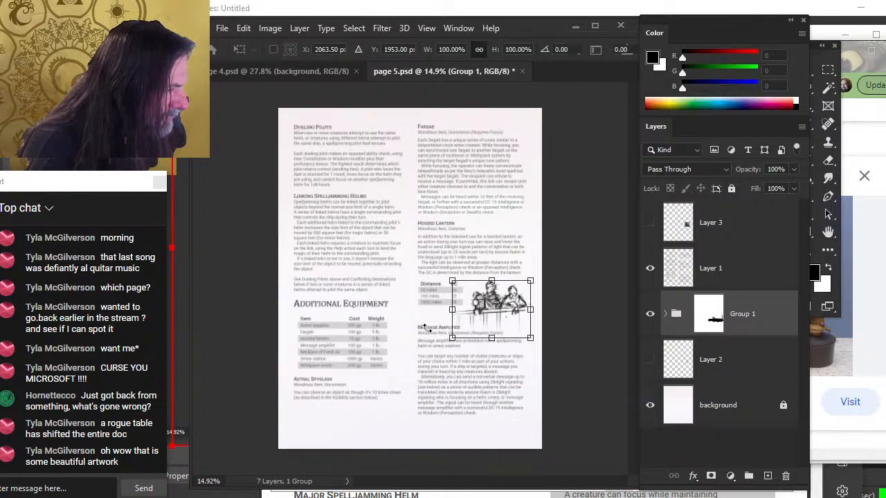
drag(452, 305, 456, 306)
key(Return)
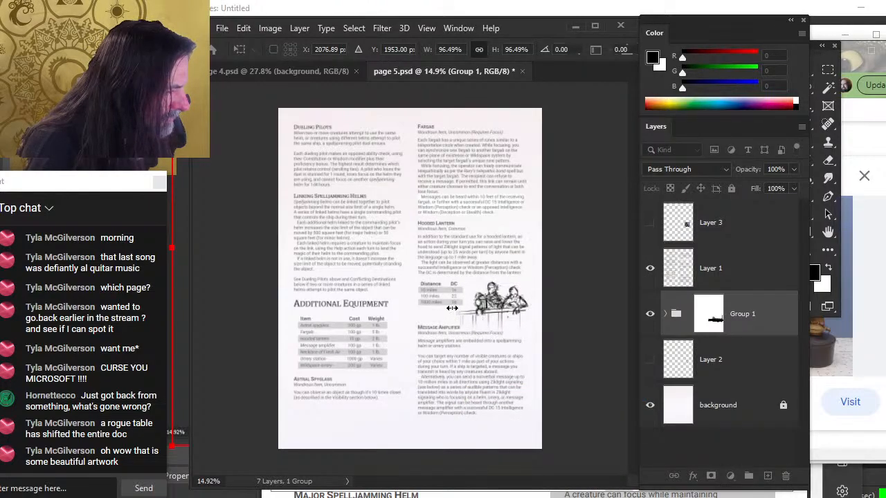
Zoom in on the illustration above Message Amplifier and compare its placement with the Word layout
key(z)
click(509, 353)
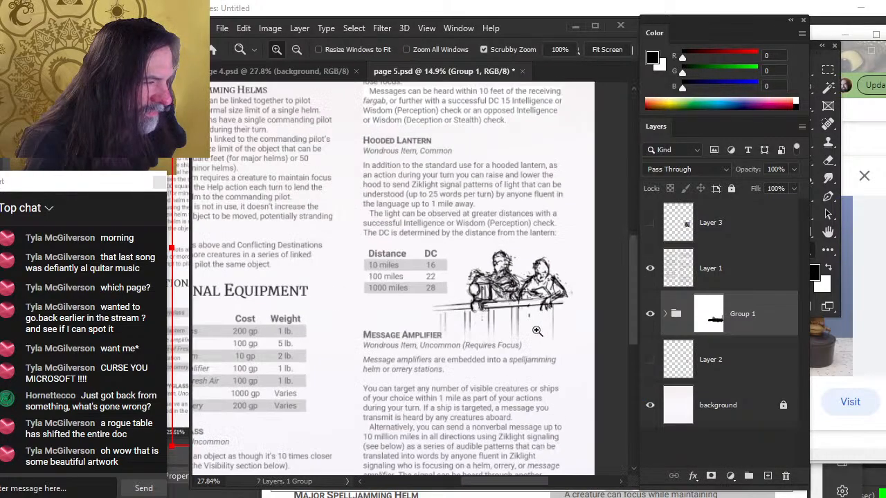
drag(502, 332, 528, 336)
drag(551, 381, 546, 299)
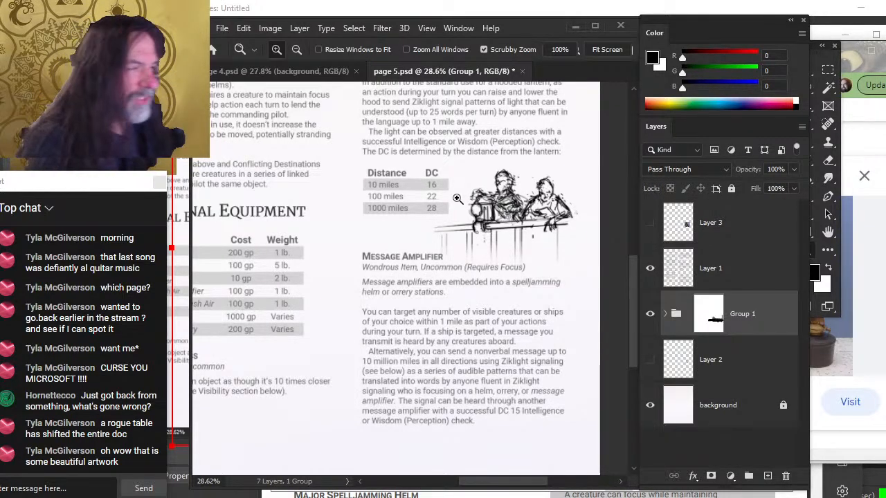
key(ctrl+0)
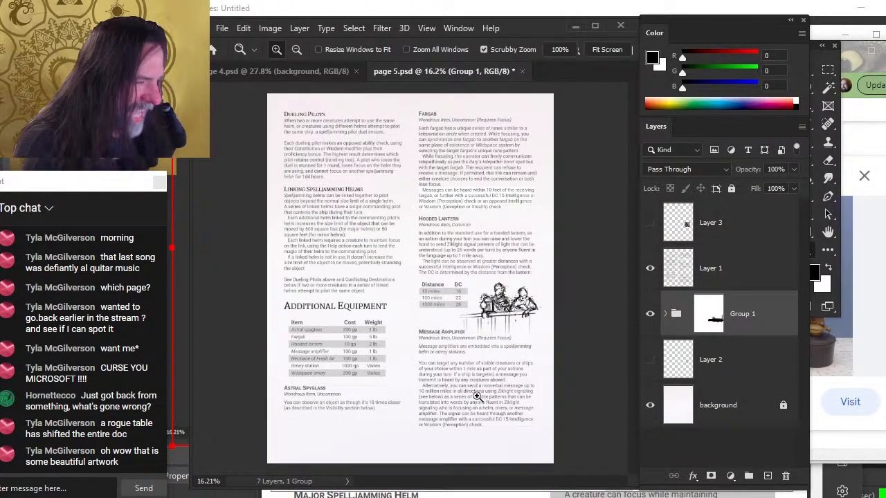
drag(415, 409, 481, 453)
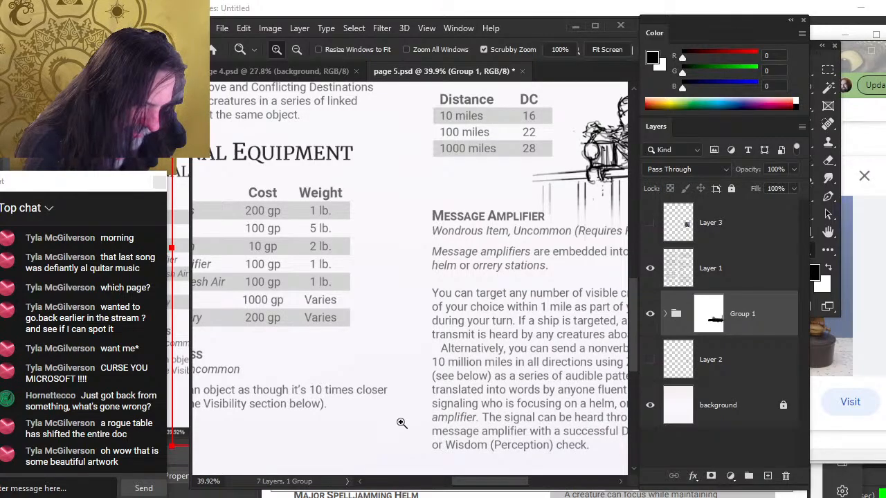
key(alt+Tab)
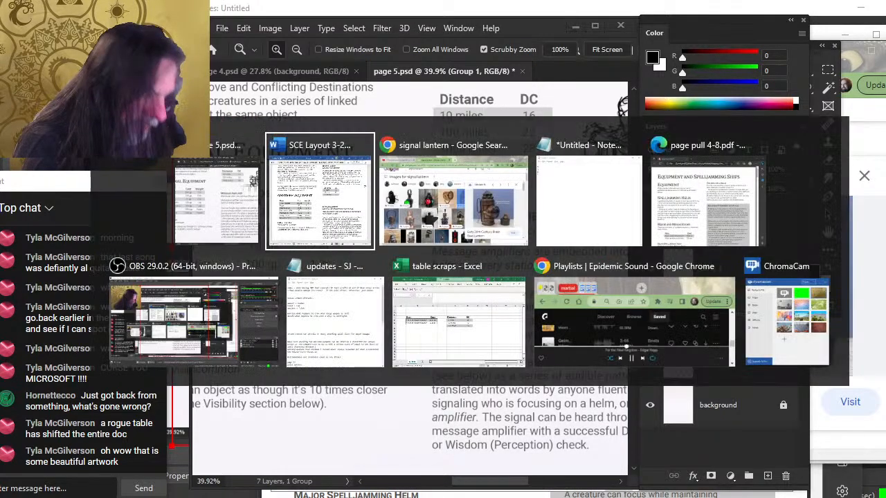
scroll(553, 381, down, 5)
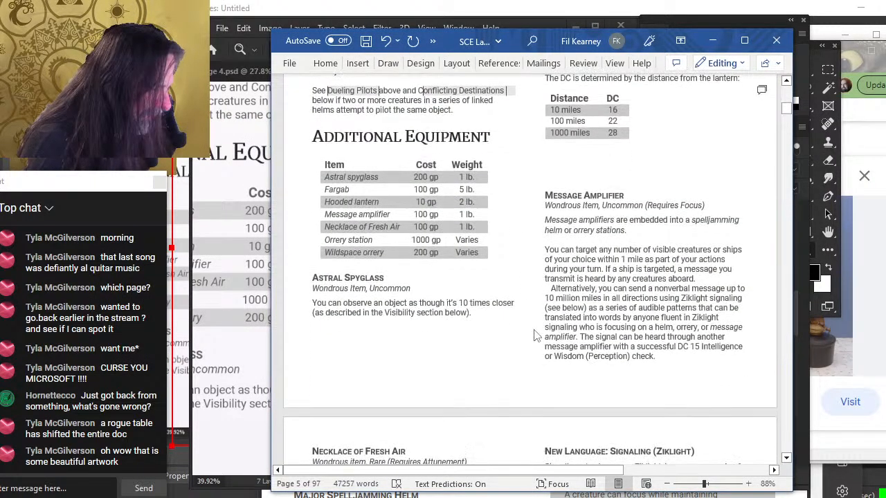
key(alt+Tab)
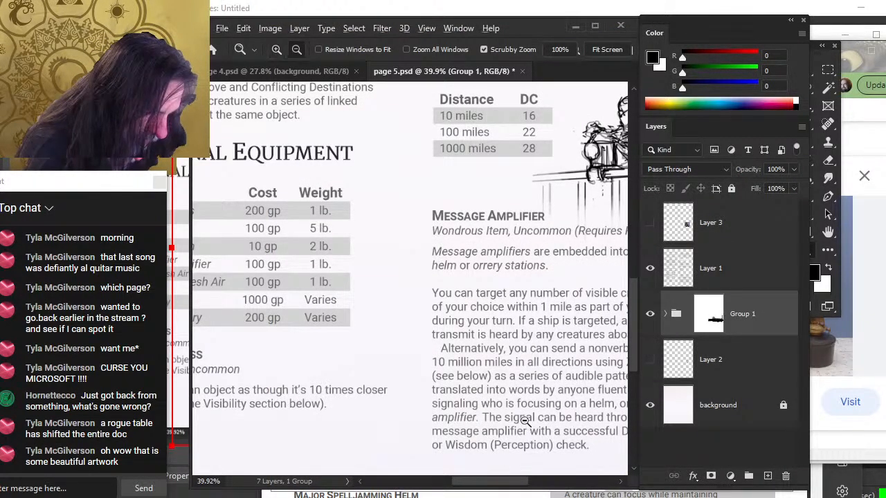
In Word, remove a blank line above the Message Amplifier heading to pull its text up
key(alt+Tab)
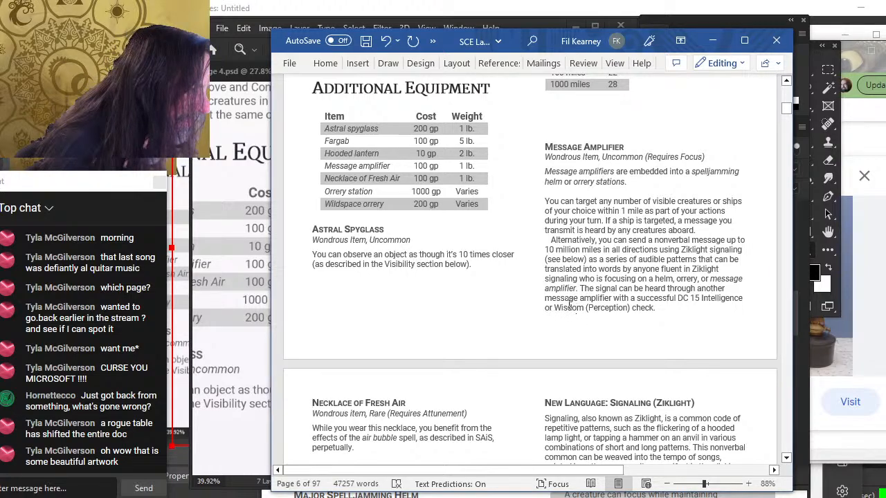
click(561, 118)
key(Delete)
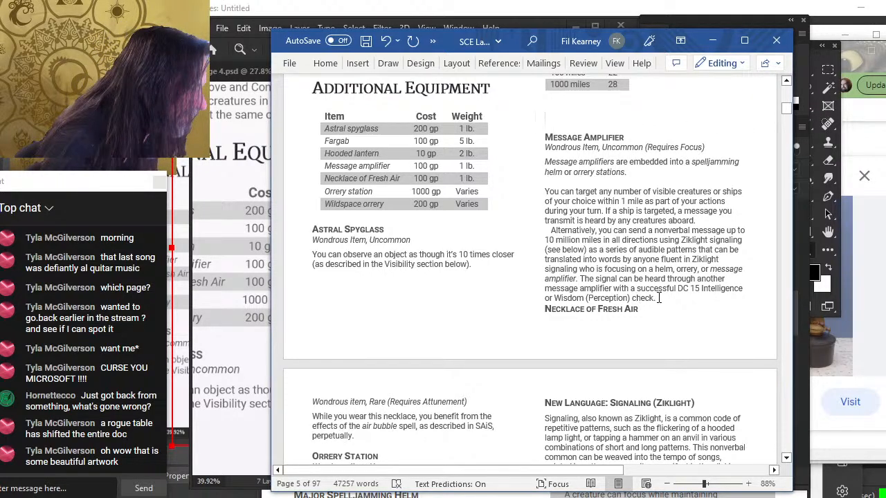
key(Return)
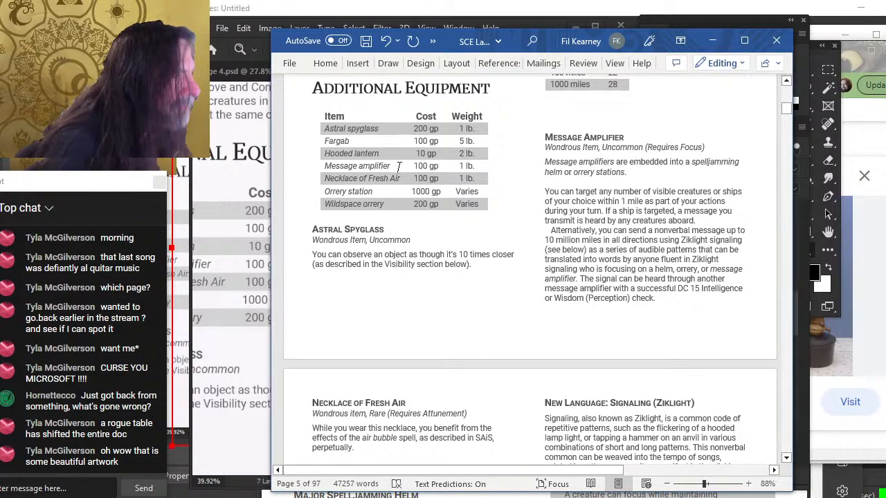
In Word, select the blank line above the Message Amplifier heading and reduce its font size to pull the text up
double_click(557, 127)
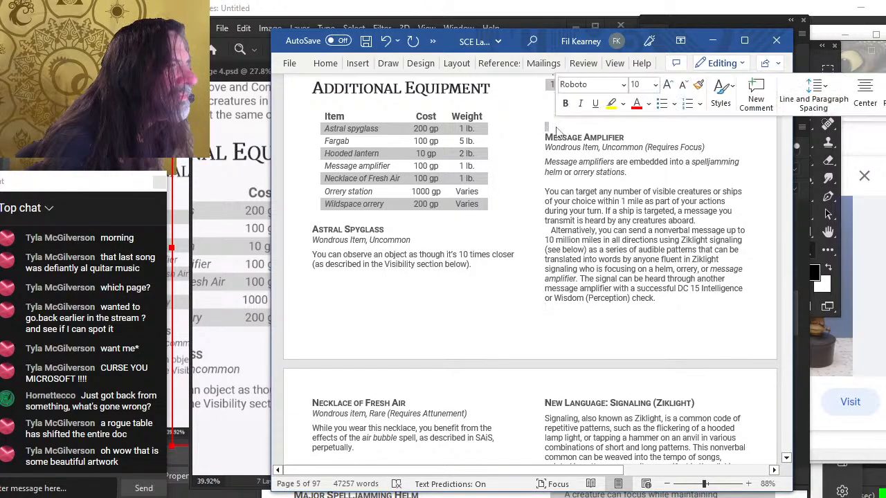
click(683, 85)
click(683, 85)
click(683, 85)
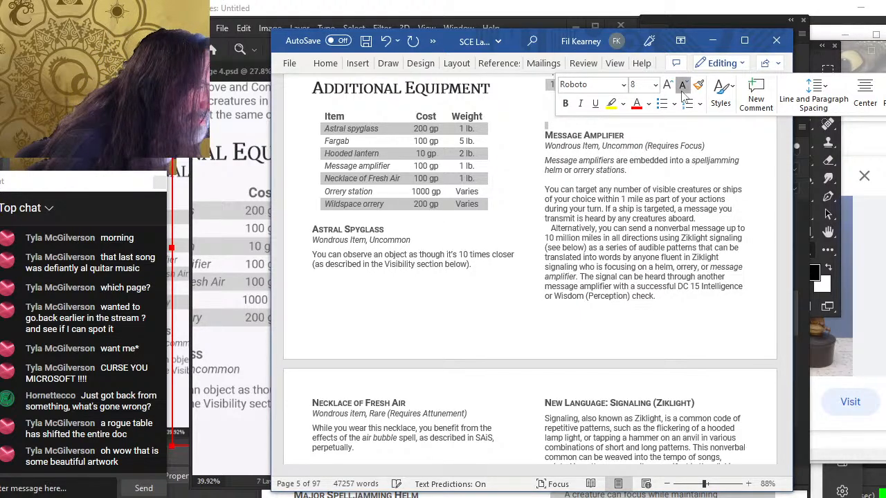
click(683, 85)
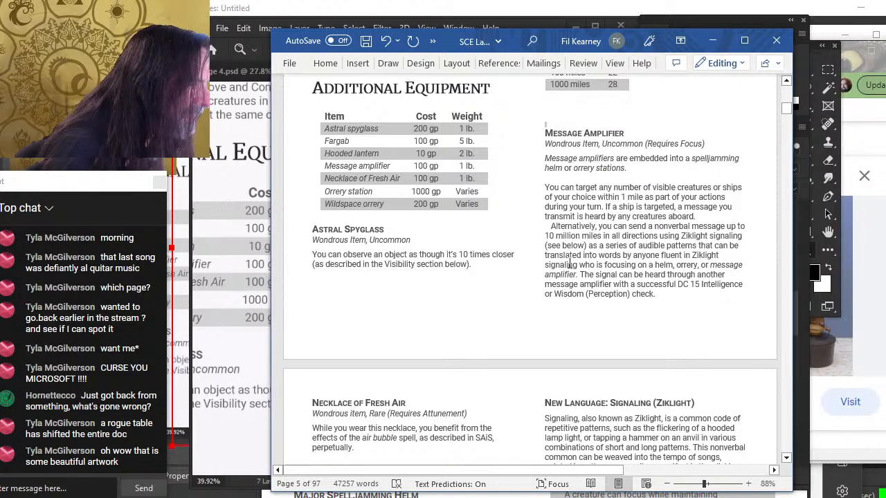
Scroll through pages 4 and 5 of the Word layout to review where the Message Amplifier text falls
scroll(561, 233, up, 3)
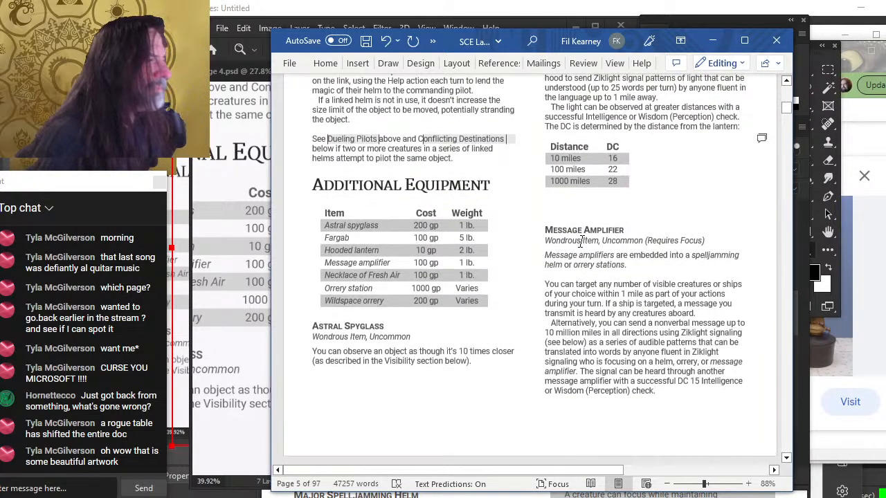
key(alt+Tab)
key(alt+Tab)
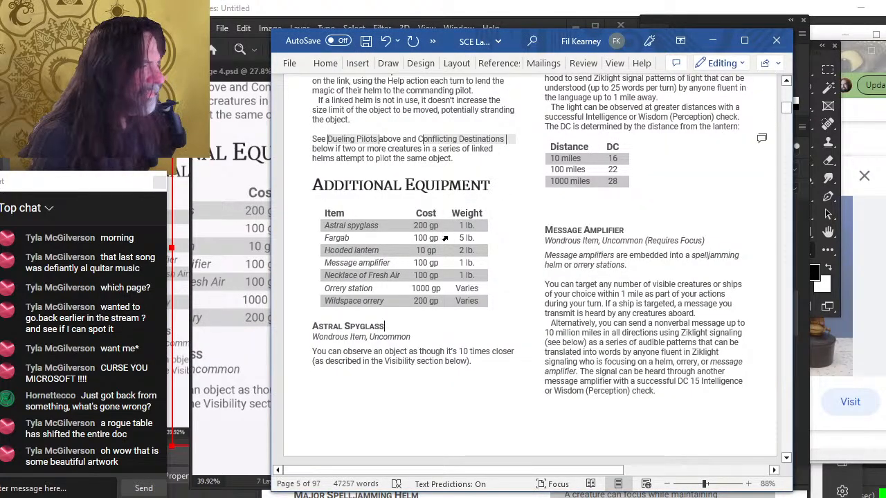
scroll(463, 262, down, 2)
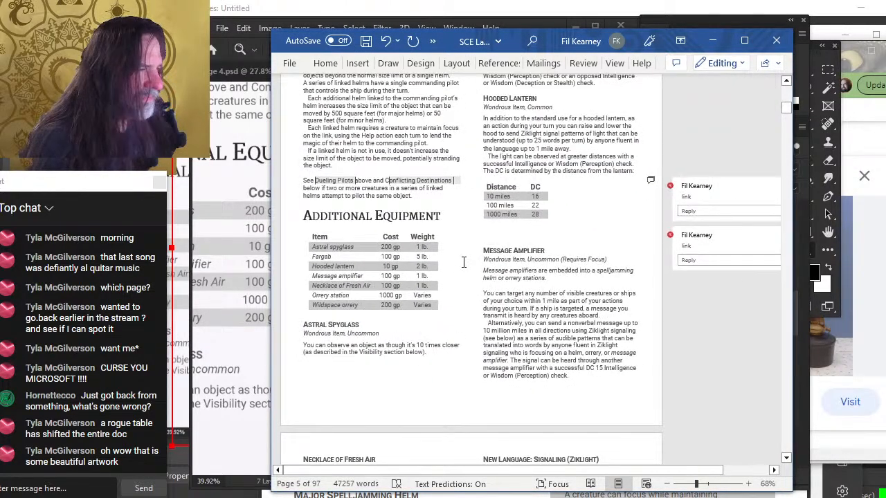
scroll(463, 262, down, 4)
scroll(465, 267, up, 4)
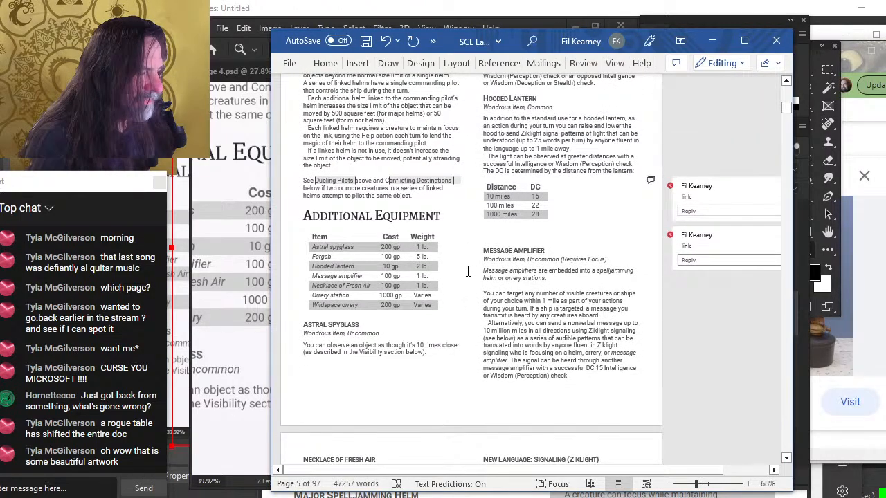
scroll(496, 261, up, 10)
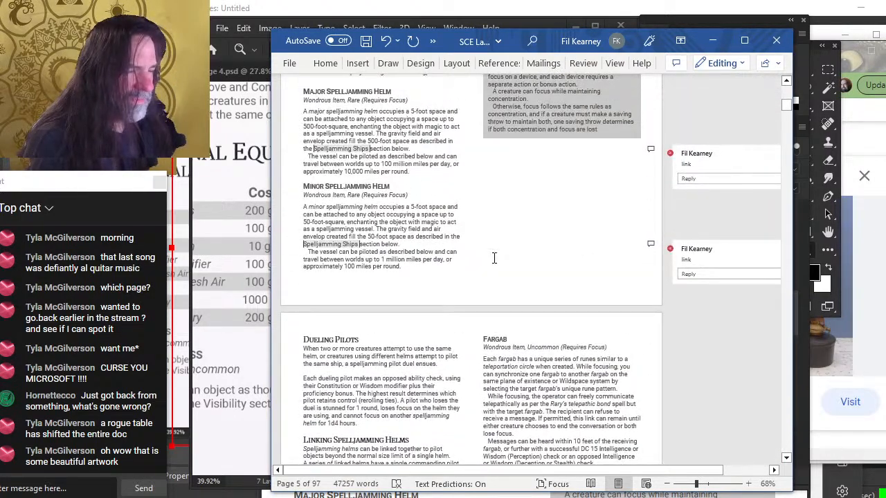
scroll(494, 258, down, 8)
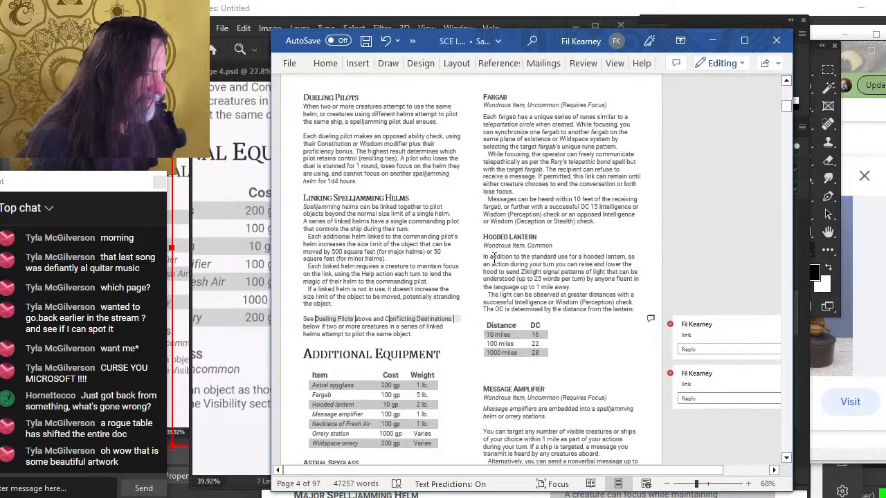
scroll(494, 258, down, 2)
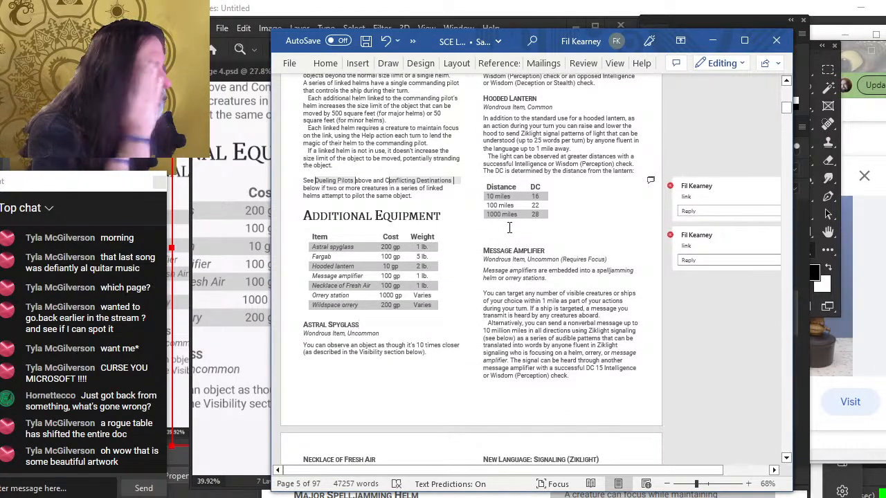
text(2)
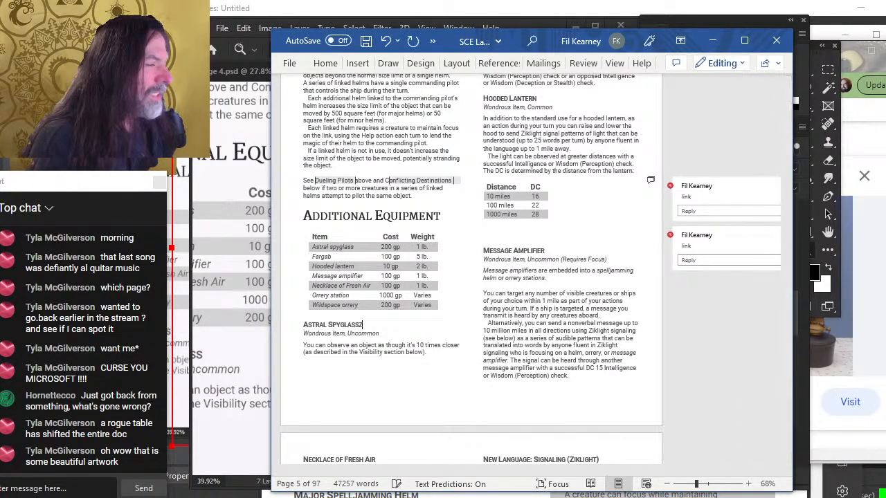
key(ctrl+z)
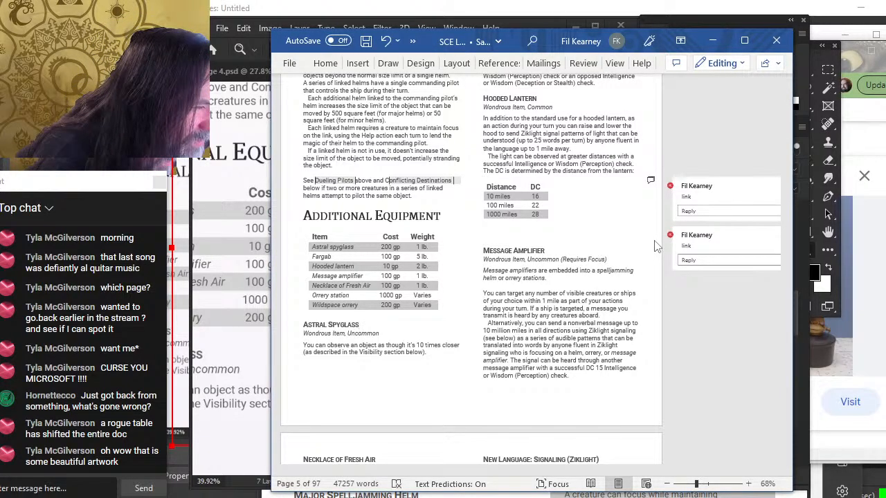
In Photoshop, zoom out on page 5 and marquee the area from the distance table to the Message Amplifier heading
key(alt+Tab)
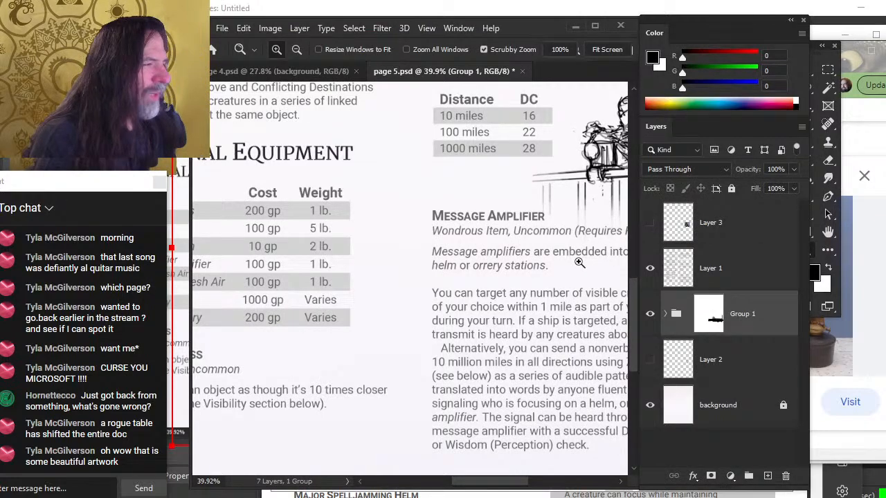
scroll(601, 263, right, 4)
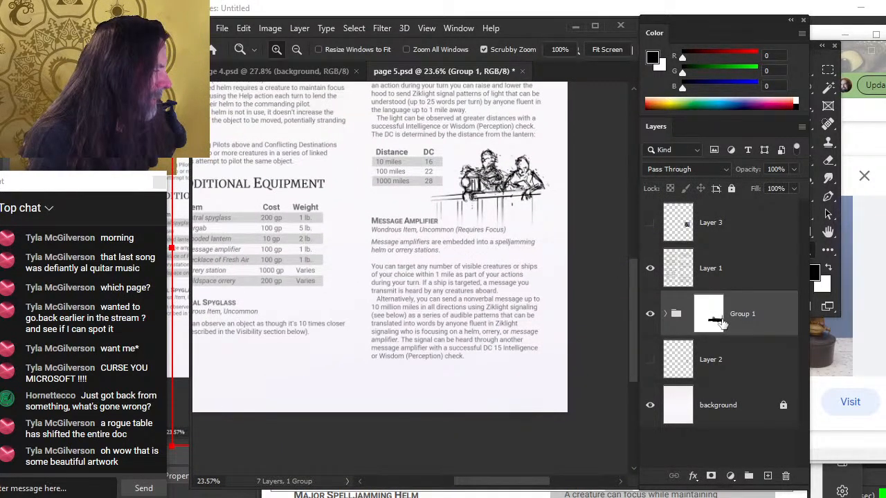
click(827, 70)
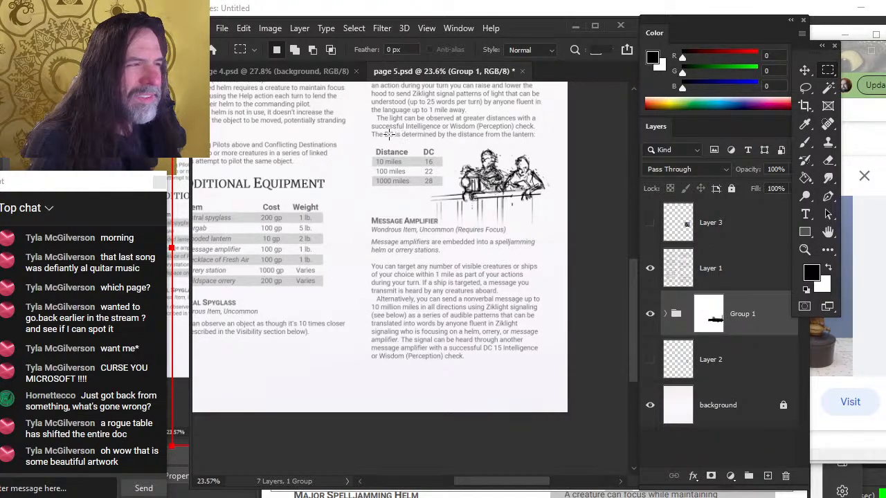
drag(372, 136, 549, 227)
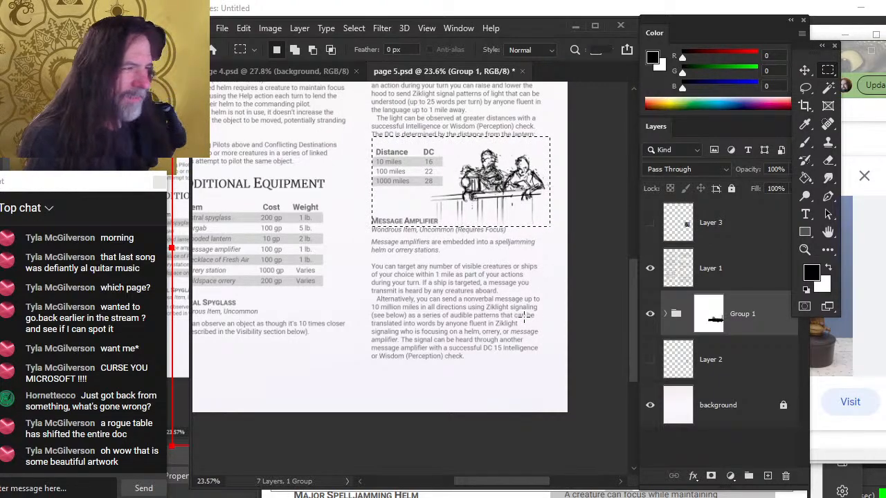
In Word, scroll up through pages 4 and 5 and inspect the Replacing Attunement with Focus sidebar box
key(alt+Tab)
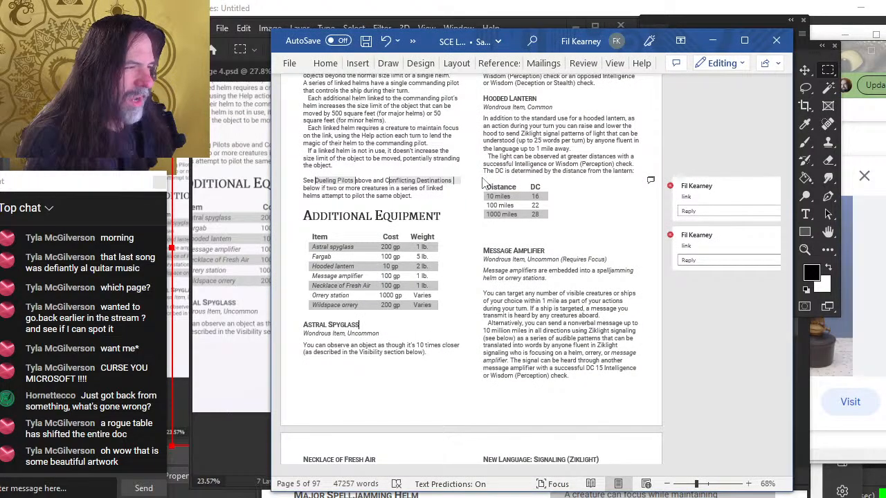
scroll(485, 181, up, 10)
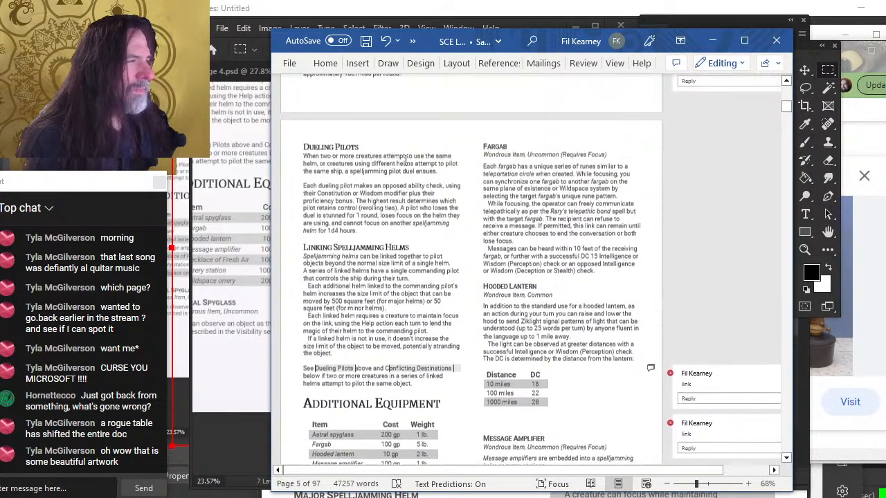
scroll(505, 181, up, 3)
click(528, 156)
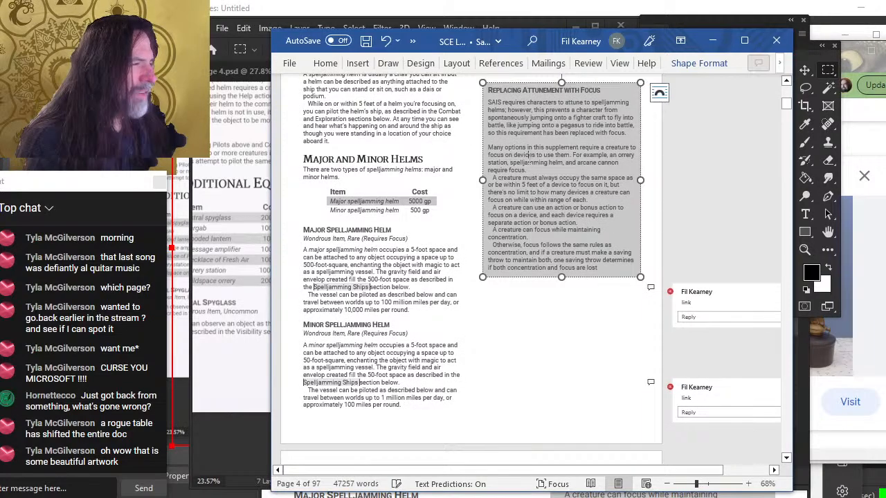
scroll(528, 155, up, 3)
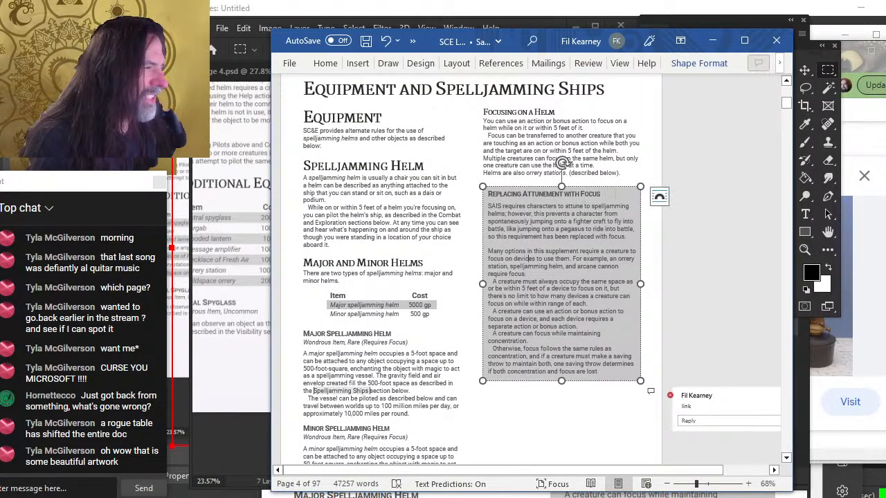
click(612, 188)
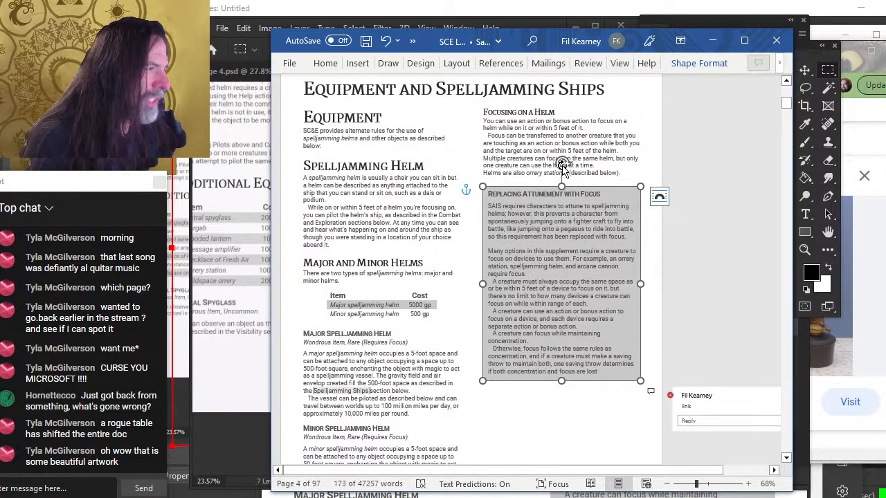
scroll(561, 163, down, 15)
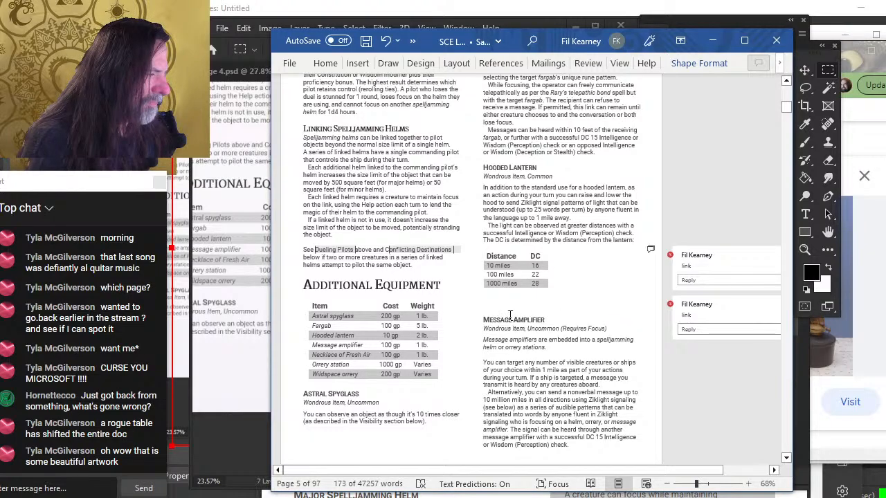
key(alt+Tab)
key(alt+Tab)
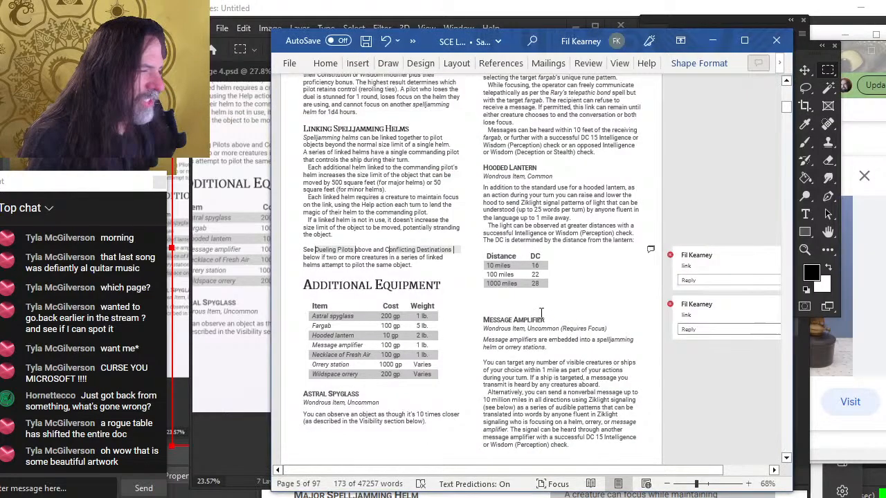
key(alt+Tab)
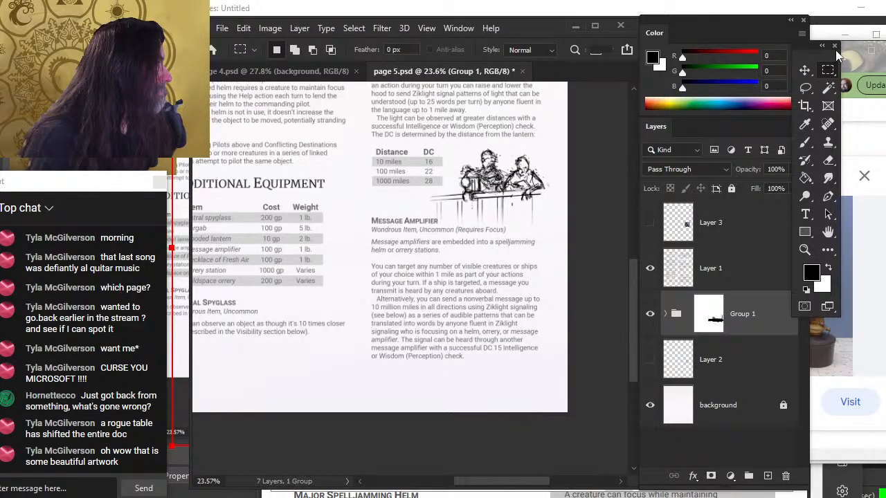
Switch to the Lasso tool, tidy the windows, and save the page 5 document
key(l)
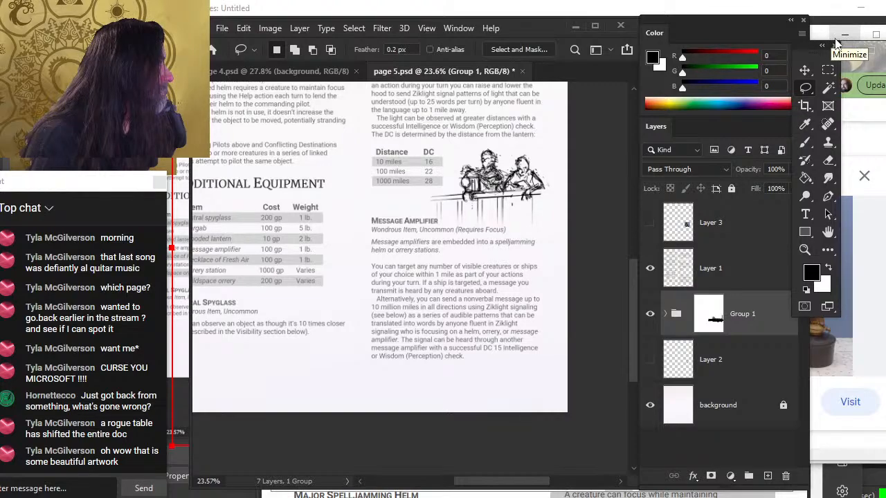
click(833, 46)
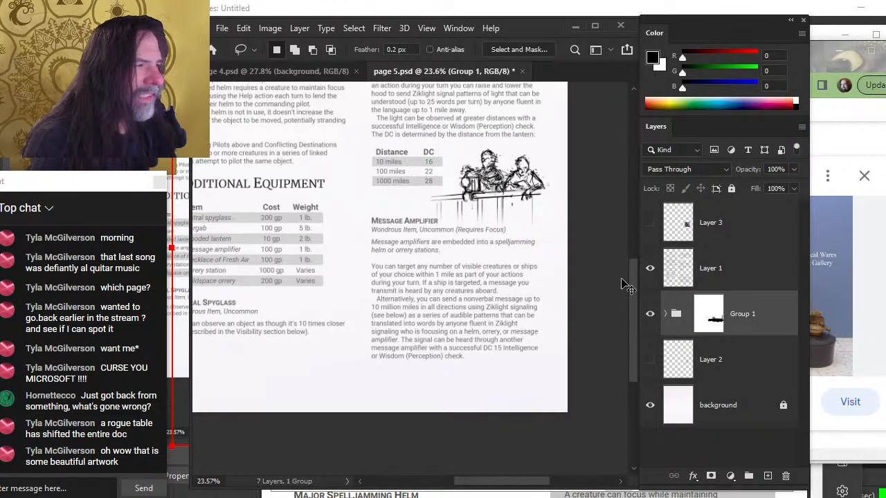
key(ctrl+s)
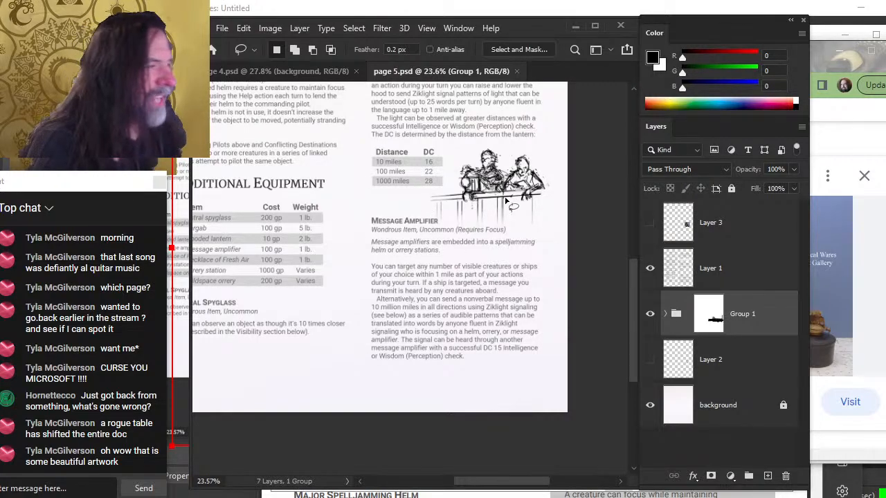
Zoom out to view the whole page 5 layout, then close the page 5 document
key(z)
mouse_move(515, 182)
mouse_down()
mouse_move(540, 197)
mouse_move(551, 232)
mouse_move(478, 221)
mouse_up()
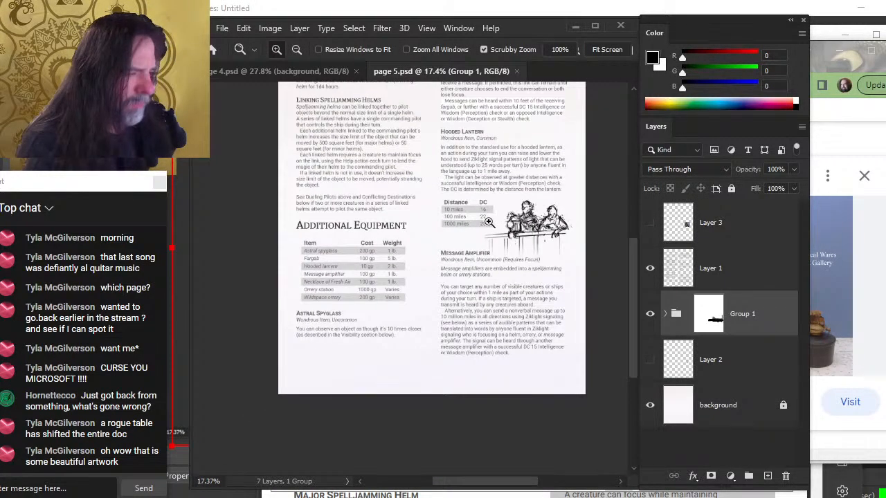
drag(538, 303, 527, 391)
drag(540, 335, 519, 376)
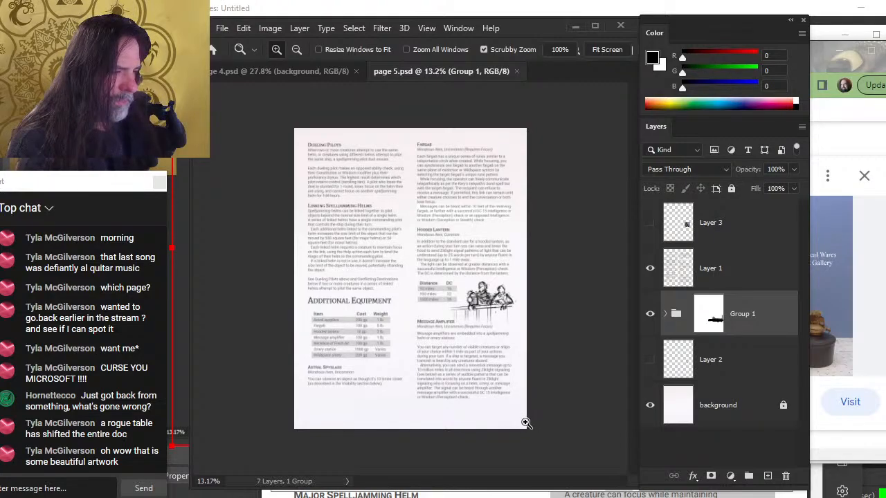
click(516, 71)
Open the page 6 PSD from the interior pages folder
drag(513, 297, 494, 343)
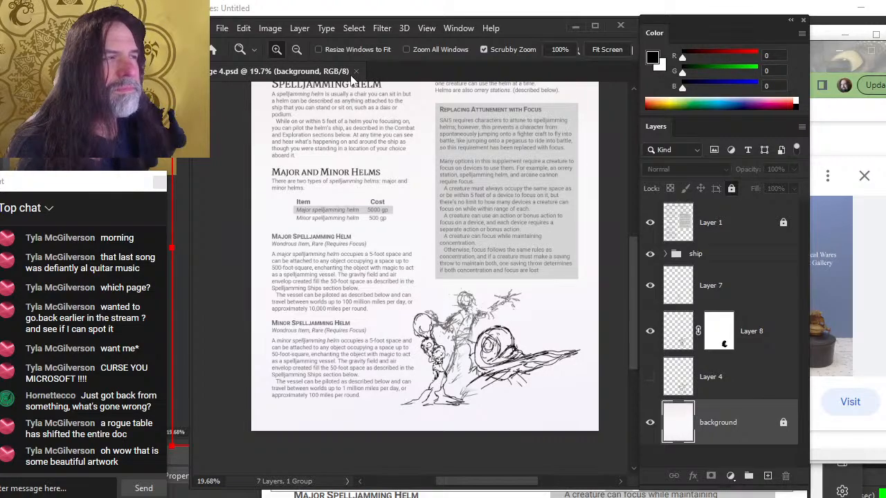
click(221, 27)
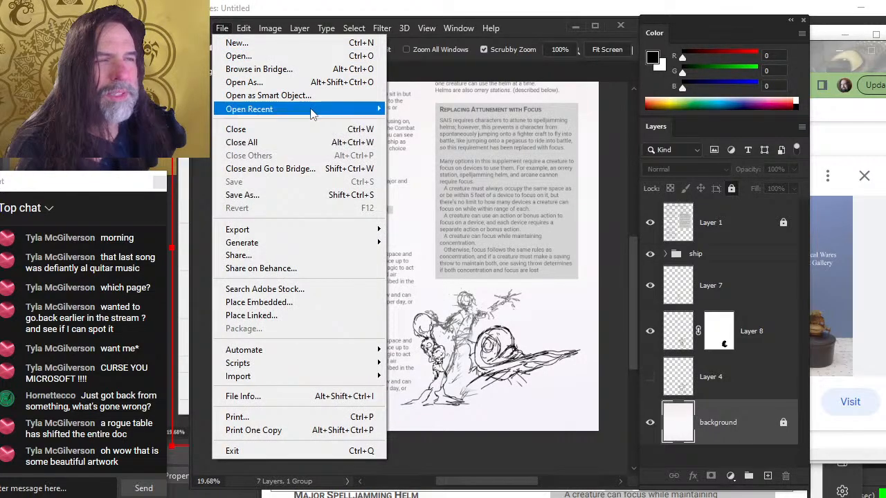
click(302, 55)
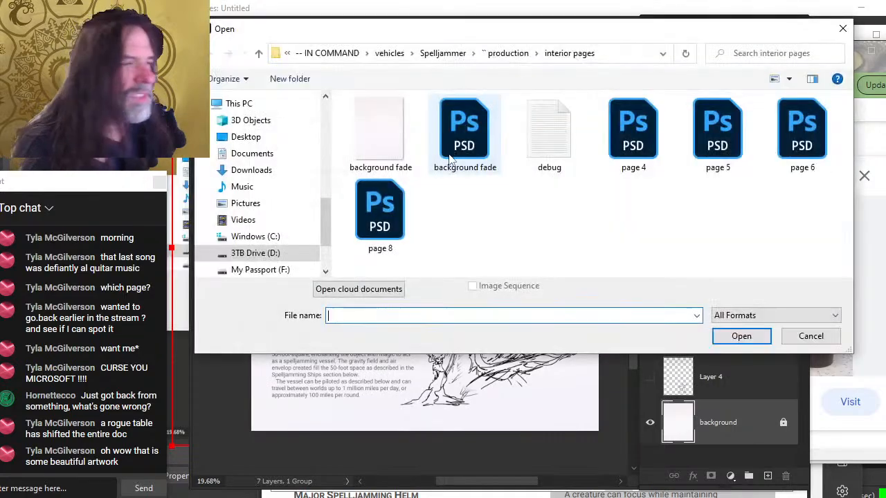
click(811, 151)
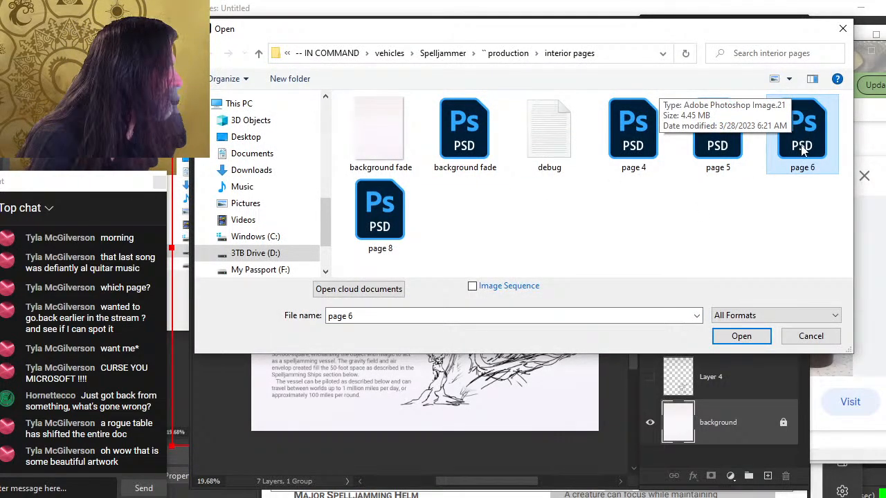
double_click(803, 151)
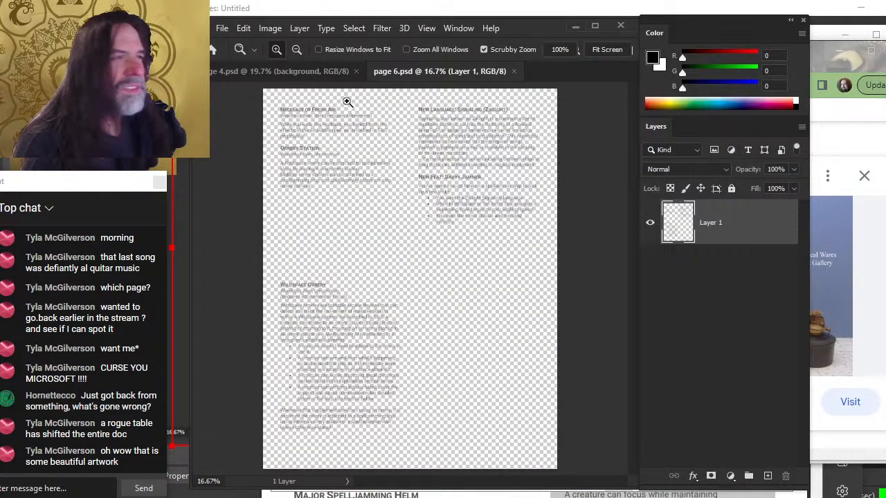
Duplicate page 4's background layer into the page 6.psd document
click(305, 72)
right_click(761, 422)
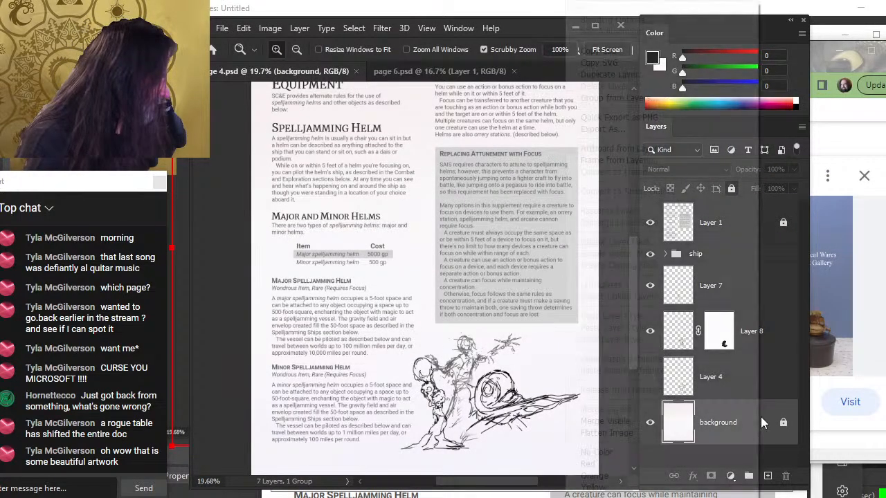
click(609, 74)
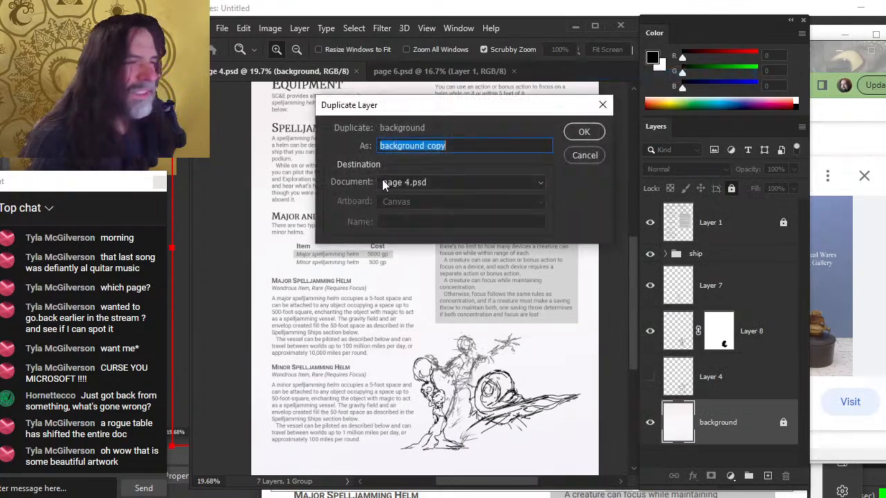
click(384, 182)
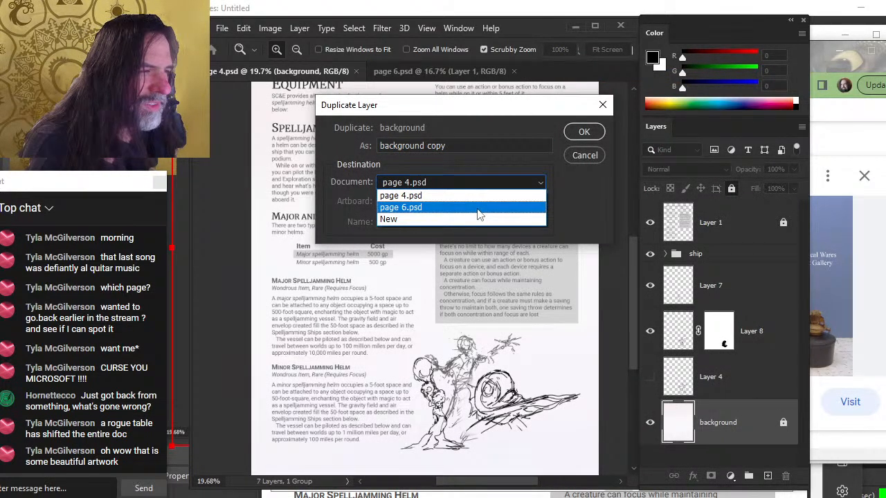
click(480, 216)
click(590, 130)
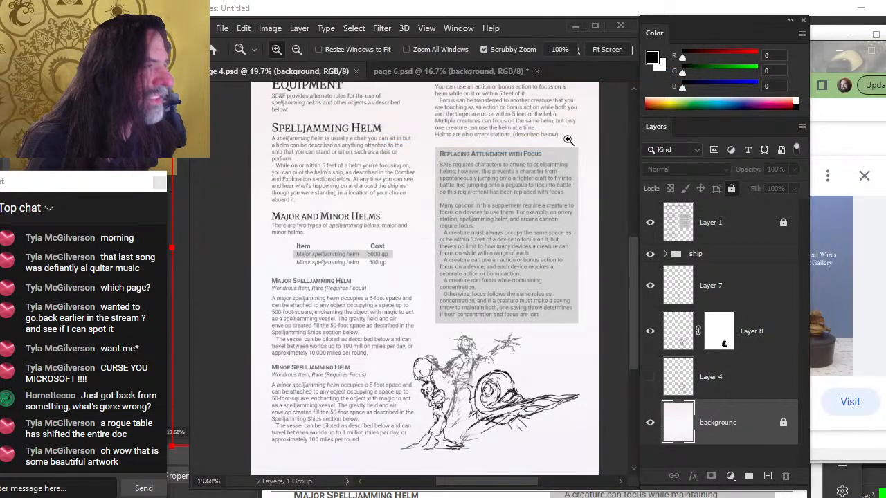
In page 6, move the background layer beneath Layer 1 and add a new empty layer above the background
click(358, 72)
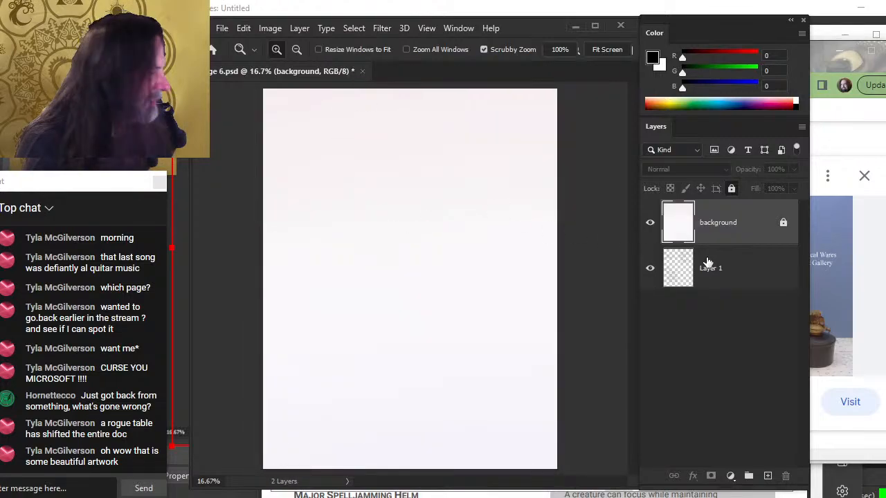
drag(720, 270, 726, 218)
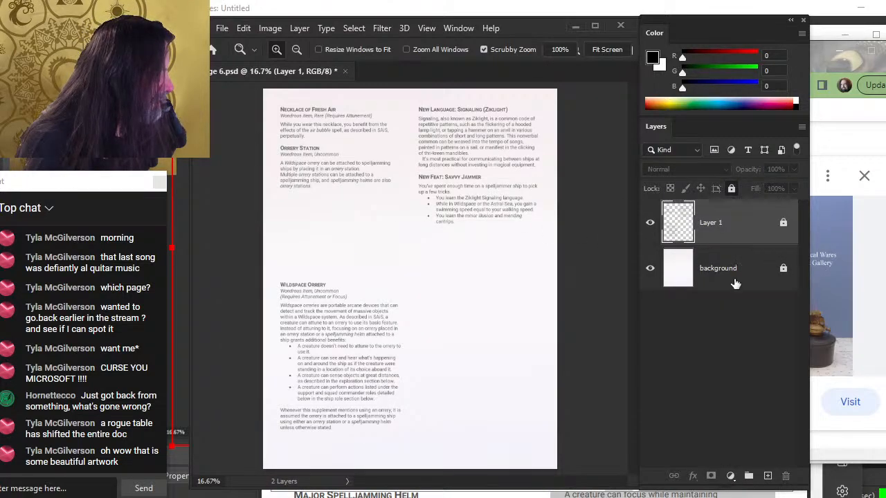
click(736, 270)
click(768, 476)
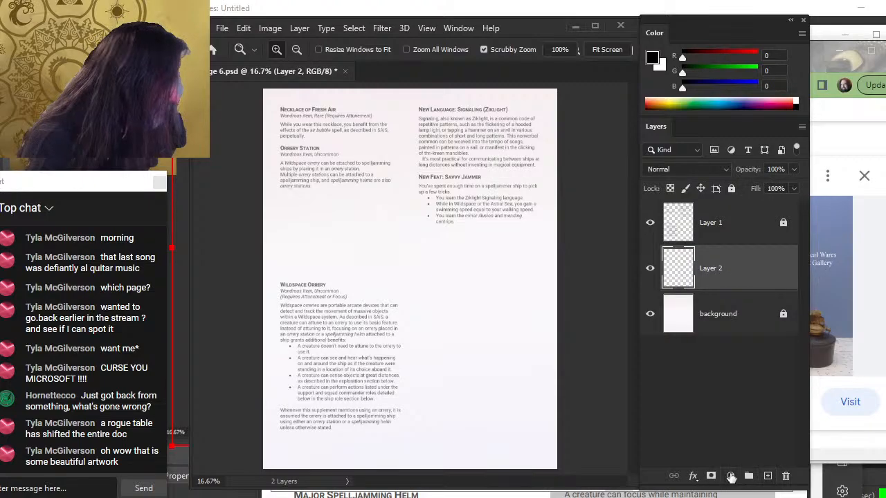
Try small and large brush strokes on the new layer, undoing each one
key(b)
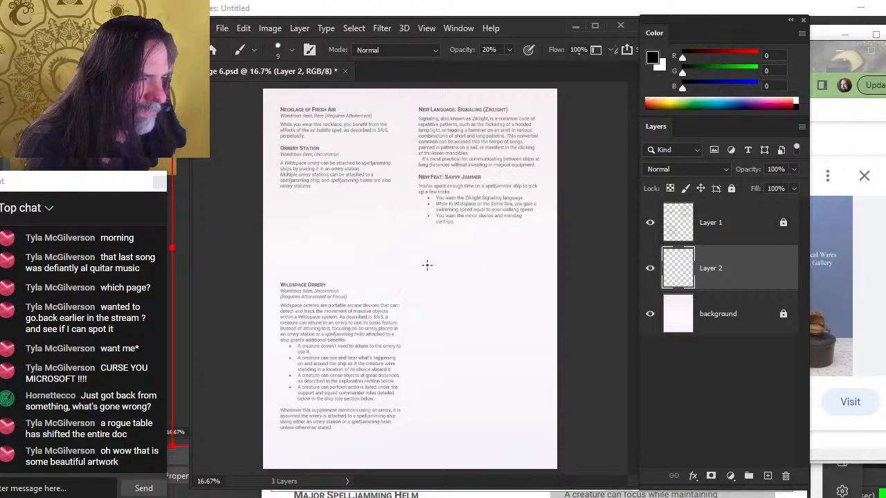
drag(428, 244, 430, 241)
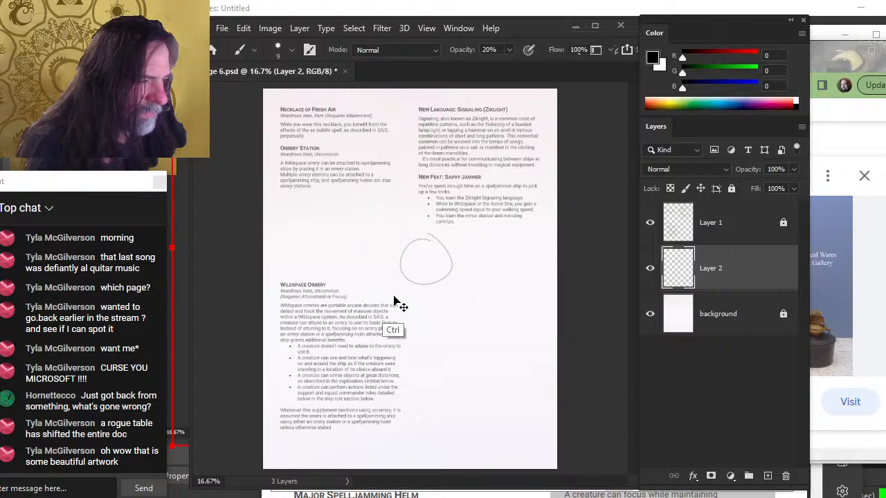
key(ctrl+z)
key(bracketright)
key(bracketright)
key(bracketright)
key(bracketright)
key(bracketright)
key(bracketright)
key(bracketright)
key(bracketright)
key(bracketright)
key(bracketright)
key(bracketright)
key(bracketright)
key(bracketright)
key(bracketright)
key(bracketright)
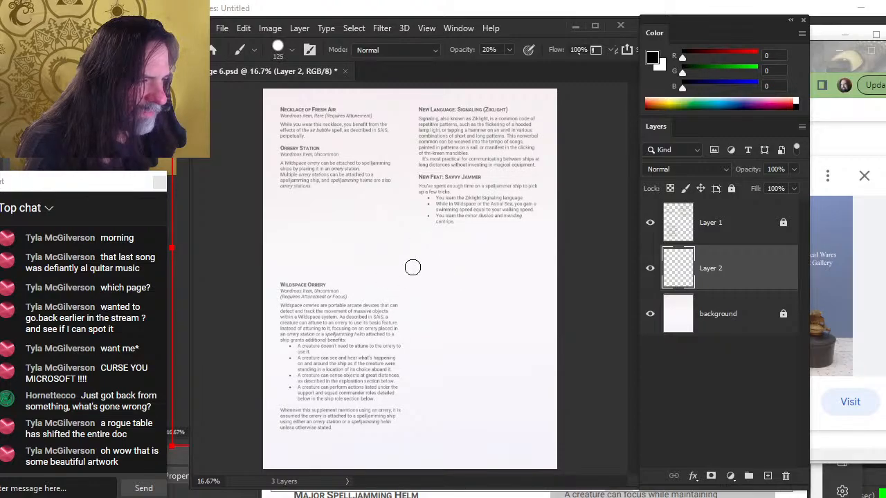
drag(421, 268, 409, 270)
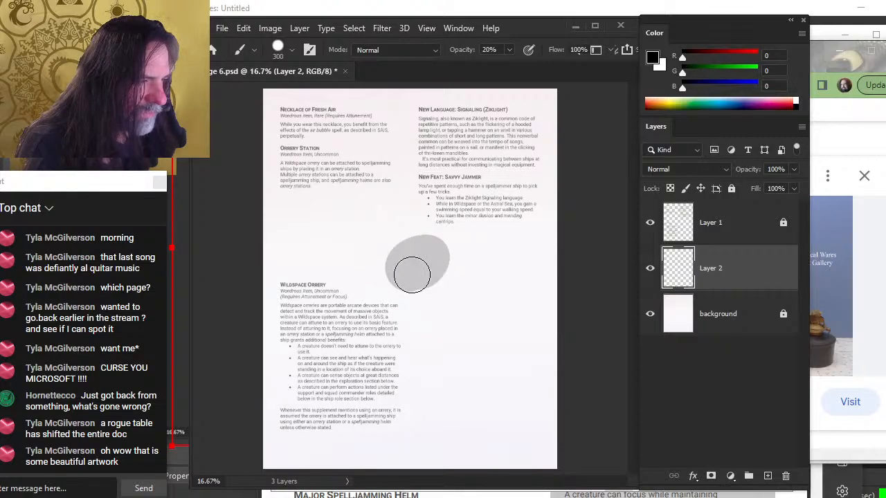
key(ctrl+z)
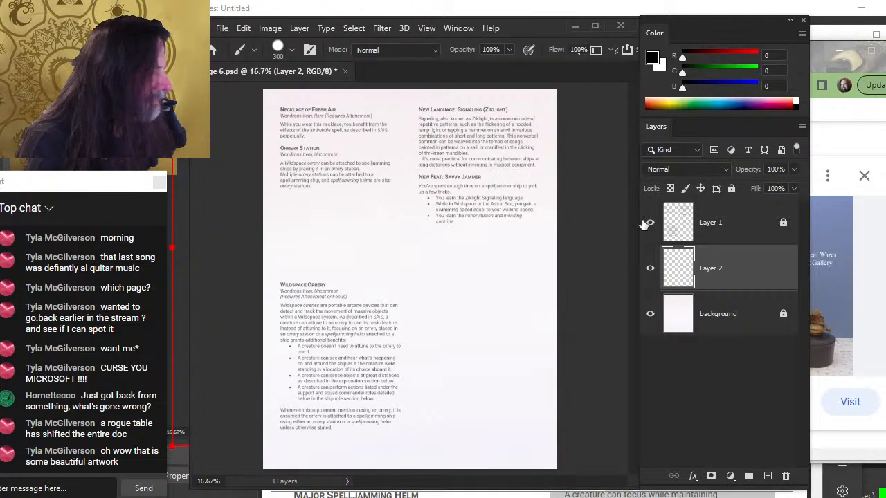
Test a large 100% opacity brush blob on the new layer and undo it
key(bracketleft)
key(bracketleft)
key(bracketleft)
key(bracketleft)
key(bracketleft)
key(bracketleft)
key(bracketleft)
key(bracketleft)
key(bracketleft)
key(bracketleft)
key(bracketleft)
key(bracketleft)
key(bracketleft)
key(bracketleft)
key(bracketleft)
key(bracketleft)
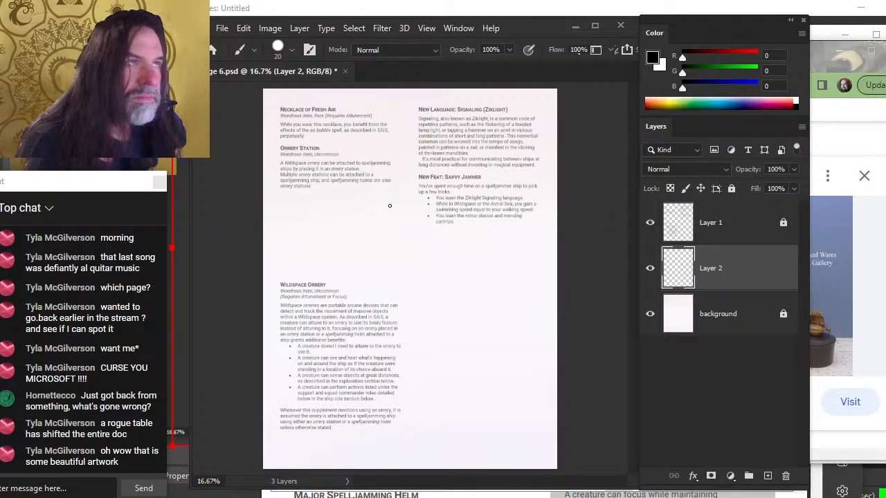
key(bracketright)
key(bracketright)
key(bracketright)
key(bracketright)
key(bracketright)
key(bracketright)
key(bracketright)
key(bracketright)
key(bracketright)
key(bracketright)
key(bracketright)
mouse_move(409, 251)
mouse_down()
mouse_move(419, 272)
mouse_move(399, 245)
mouse_up()
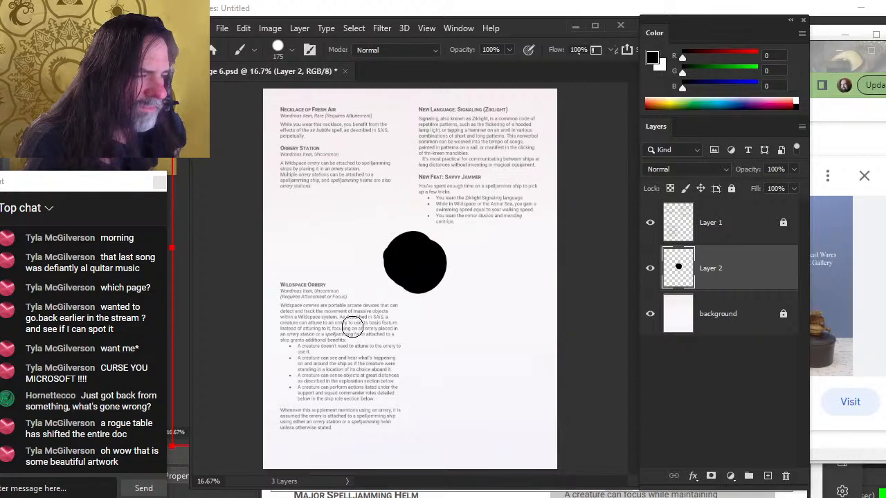
key(ctrl+z)
Sketch a small swirl in the gap below Orrery Station with a 5 px brush, then erase it
key(bracketleft)
key(bracketleft)
key(bracketleft)
key(bracketleft)
key(bracketleft)
key(bracketleft)
key(bracketleft)
key(bracketleft)
key(bracketleft)
key(bracketleft)
key(bracketleft)
key(bracketleft)
key(bracketleft)
key(bracketleft)
key(bracketleft)
key(bracketleft)
key(bracketleft)
key(bracketleft)
key(bracketleft)
key(bracketleft)
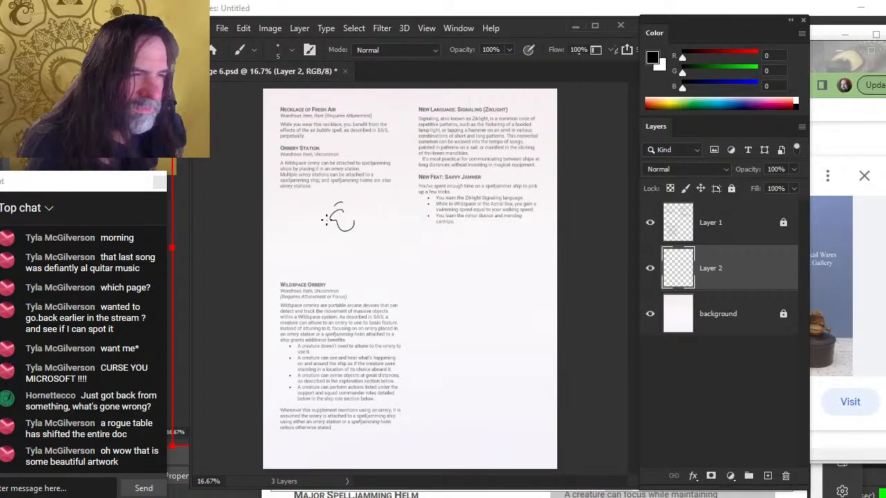
key(z)
drag(312, 218, 350, 221)
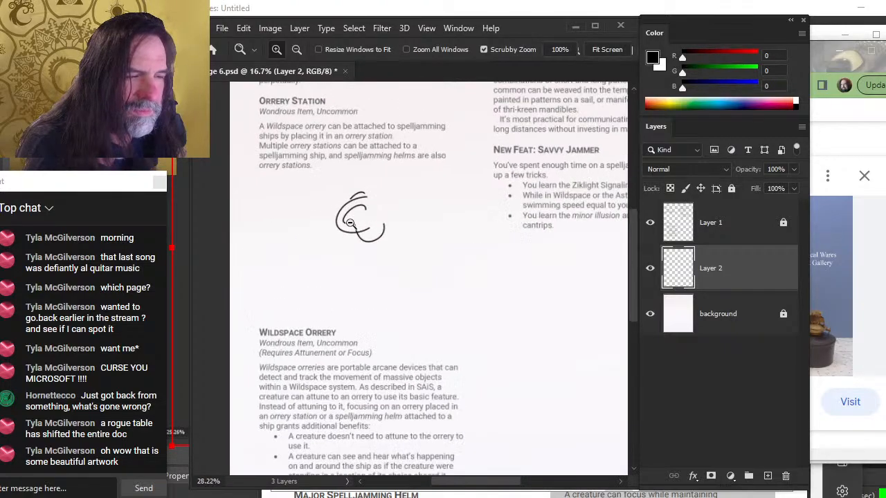
drag(395, 172, 375, 283)
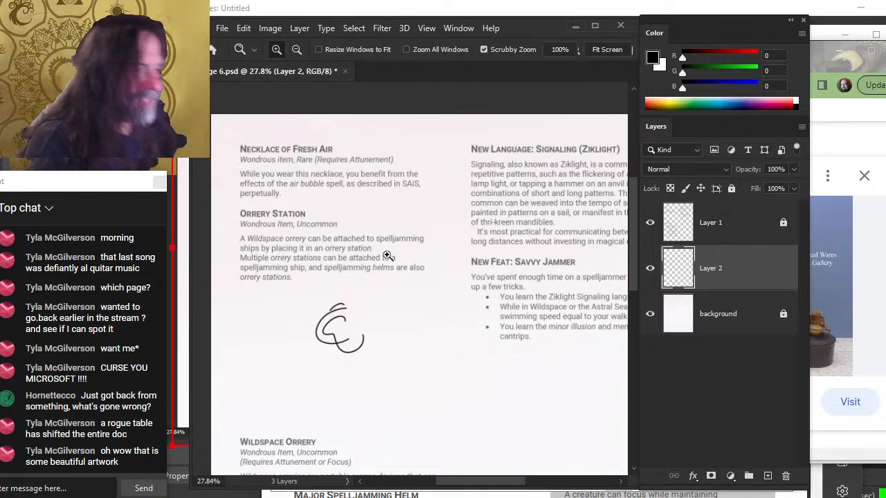
drag(516, 276, 451, 251)
key(e)
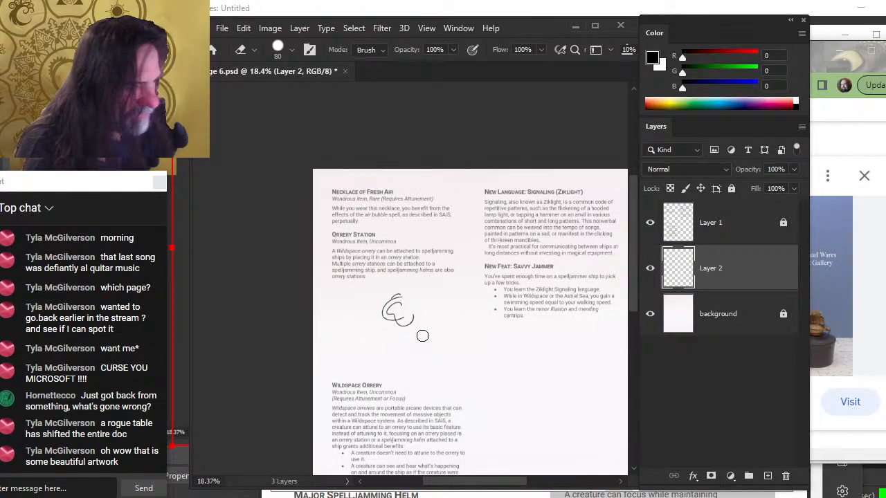
drag(400, 301, 410, 297)
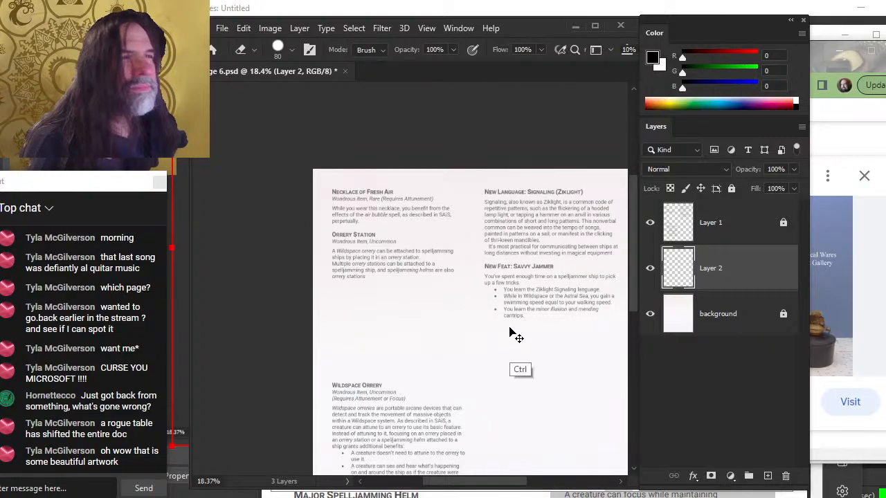
Save page 6 and open the page 8 PSD from the interior pages folder
key(ctrl+s)
click(223, 29)
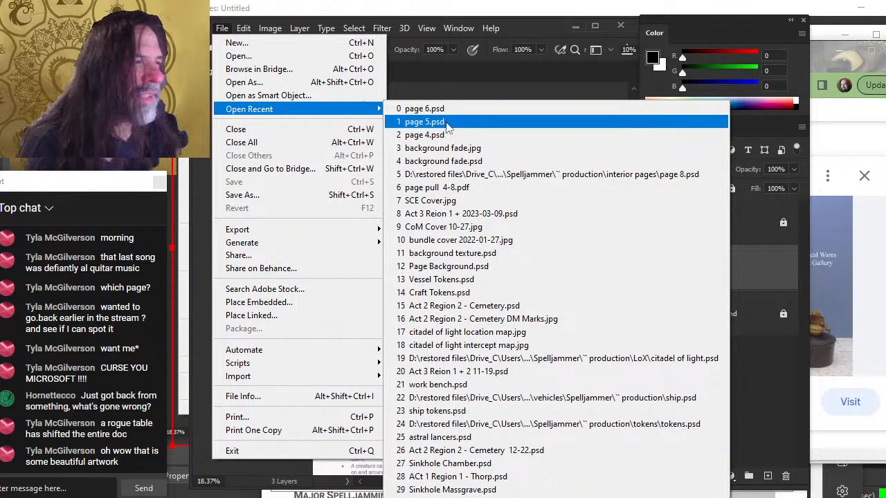
click(291, 61)
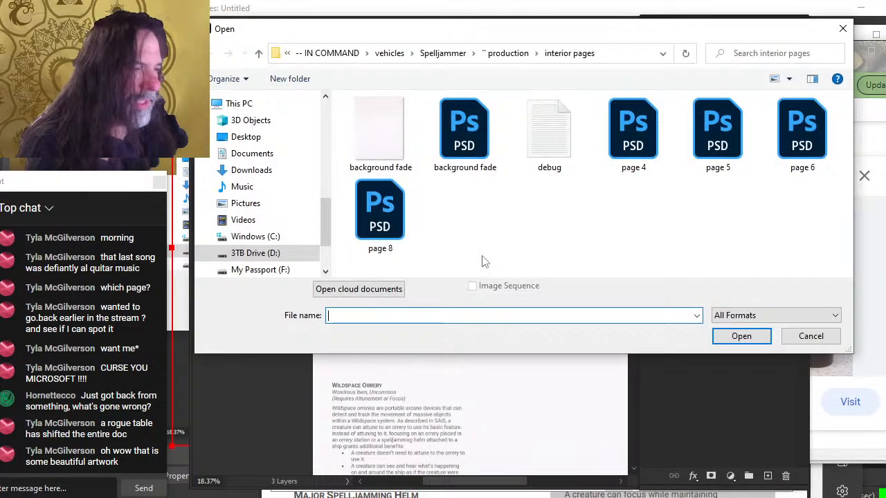
double_click(391, 225)
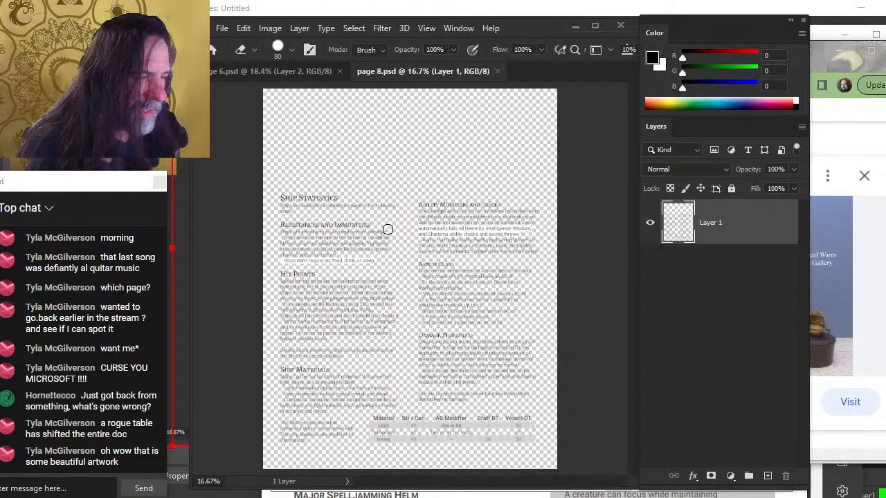
Duplicate page 6's background layer into the page 8.psd document
click(285, 67)
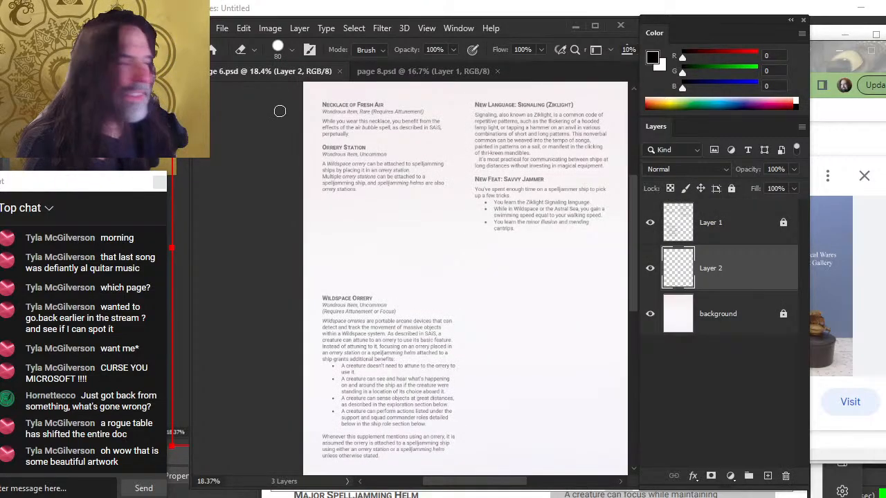
right_click(713, 318)
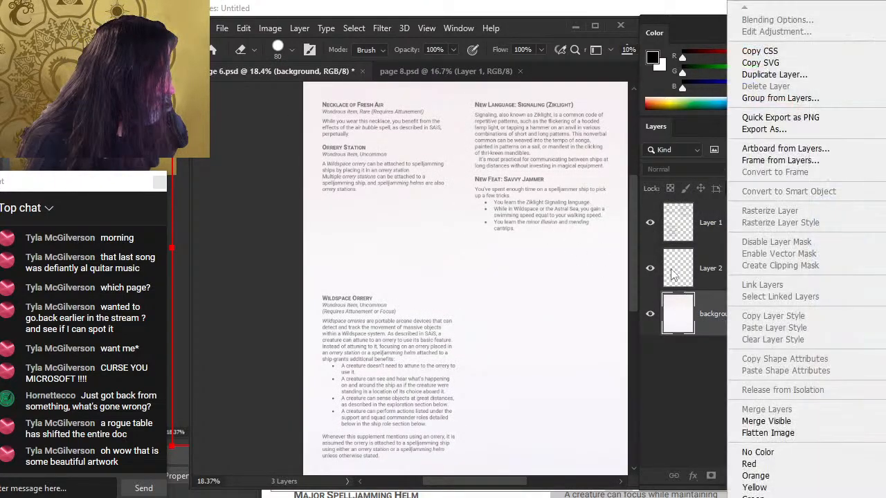
click(860, 78)
click(455, 184)
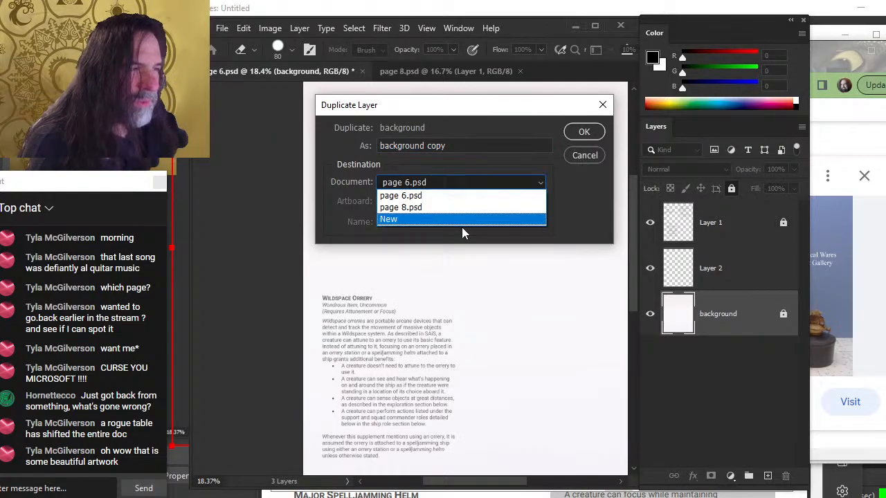
click(460, 205)
click(582, 132)
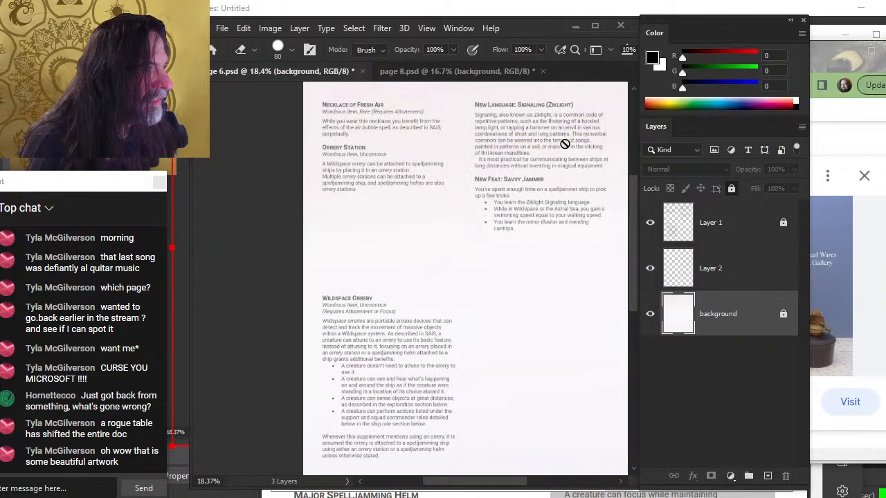
In page 8, move the background layer beneath Layer 1, then save page 6
click(415, 74)
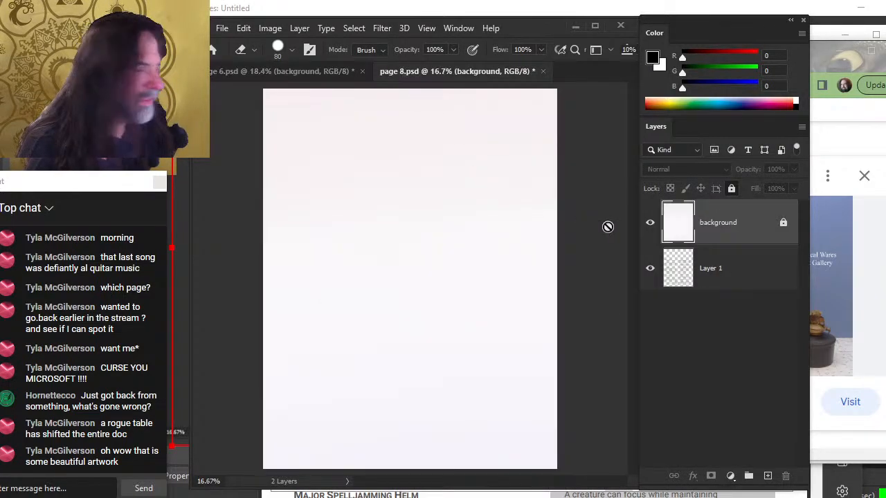
drag(742, 285, 743, 205)
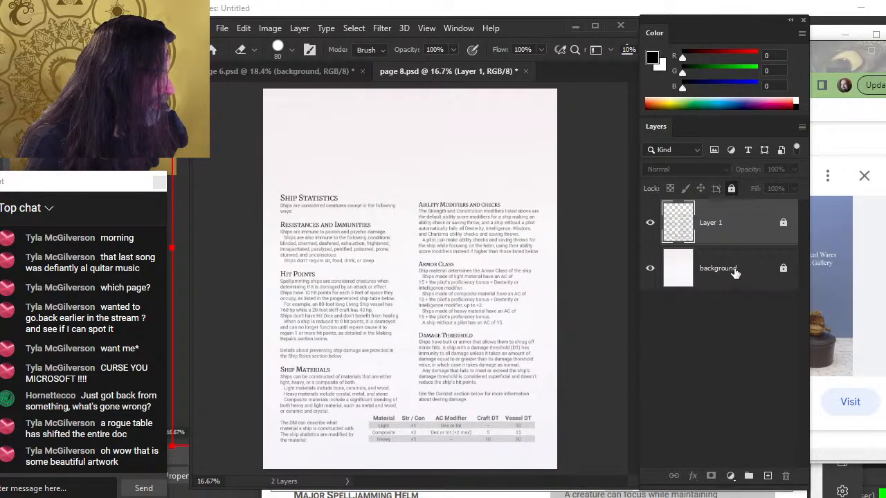
click(735, 272)
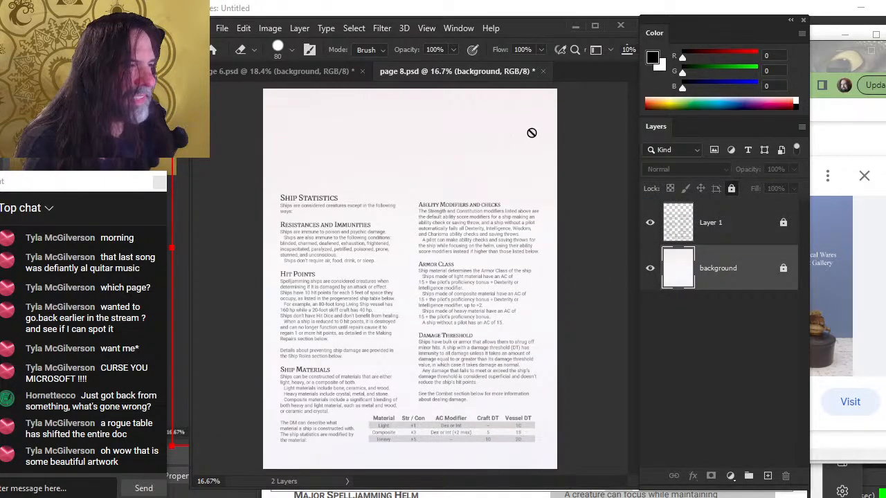
click(336, 69)
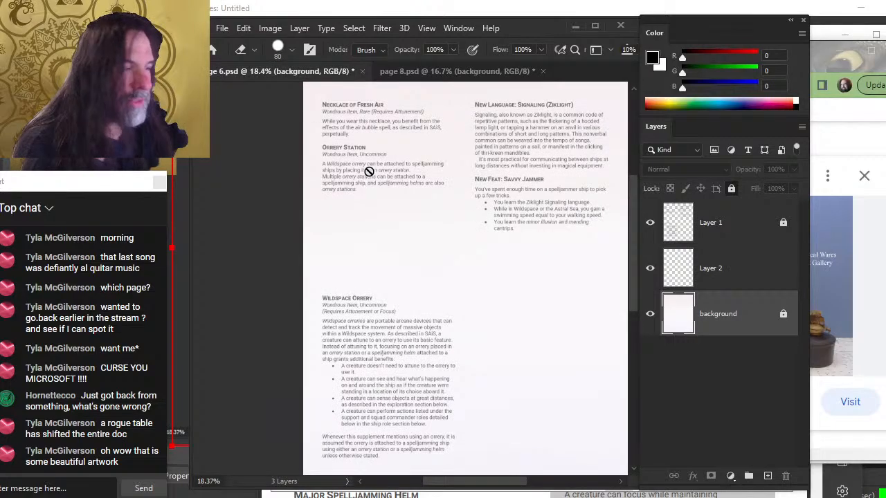
key(ctrl+s)
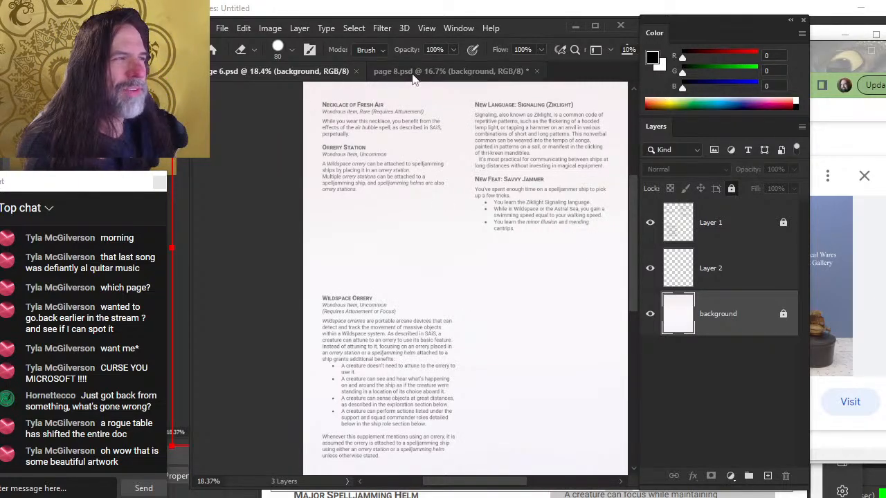
Reopen page 4 from the recent files and select its ship layer group
click(413, 72)
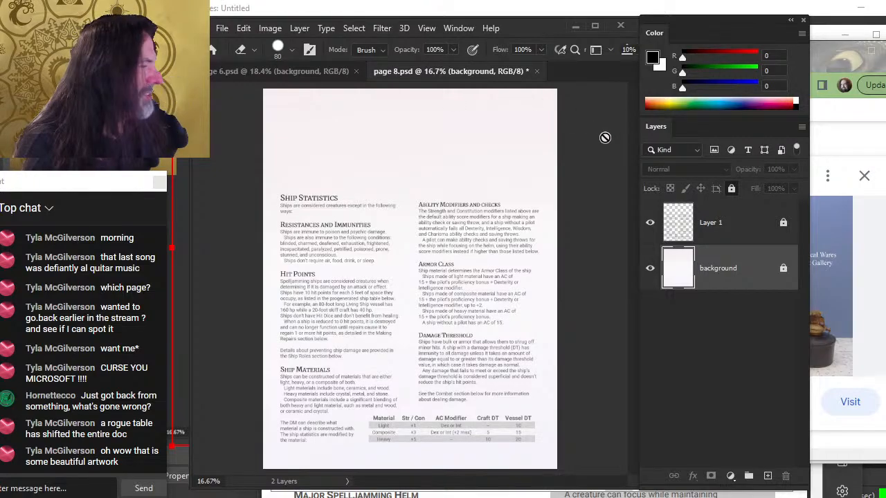
click(222, 28)
mouse_move(310, 105)
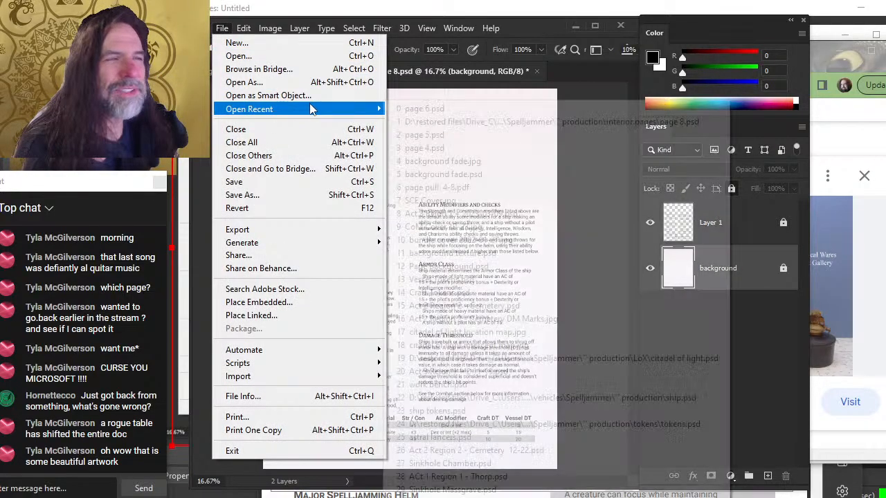
click(470, 151)
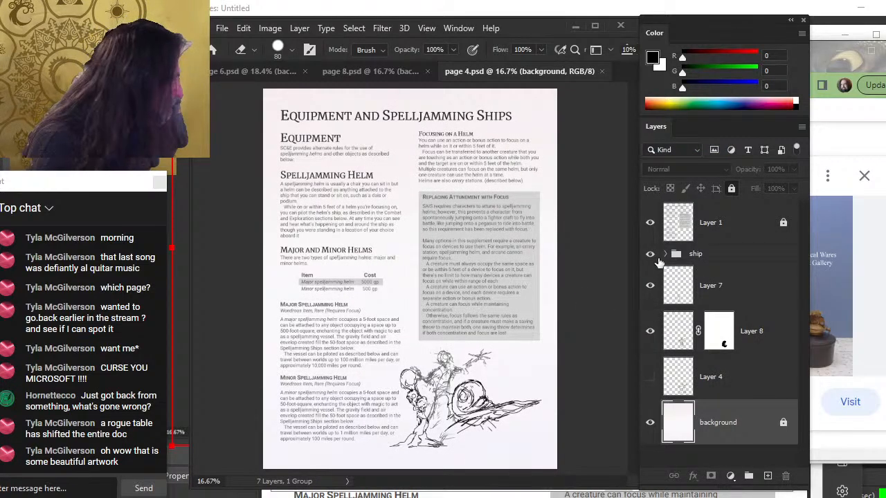
click(693, 263)
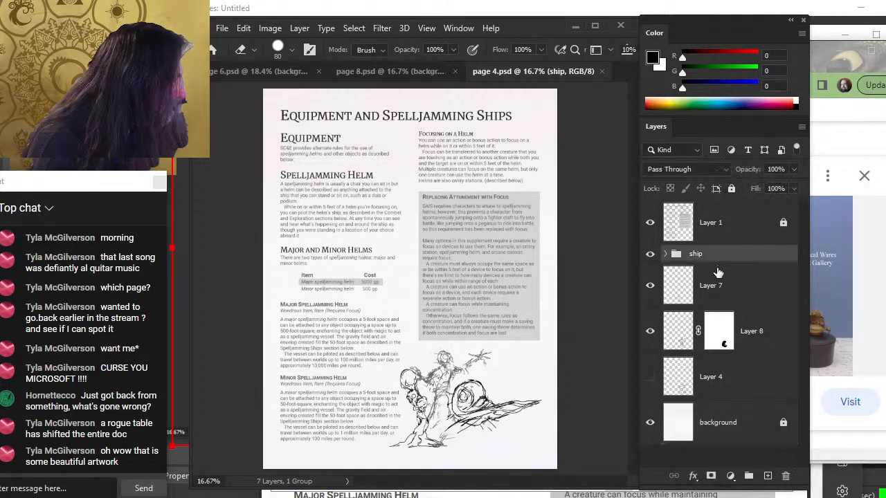
Group the ship layers into a new group on page 4 and hide that group
ctrl+shift+click(741, 396)
key(ctrl+g)
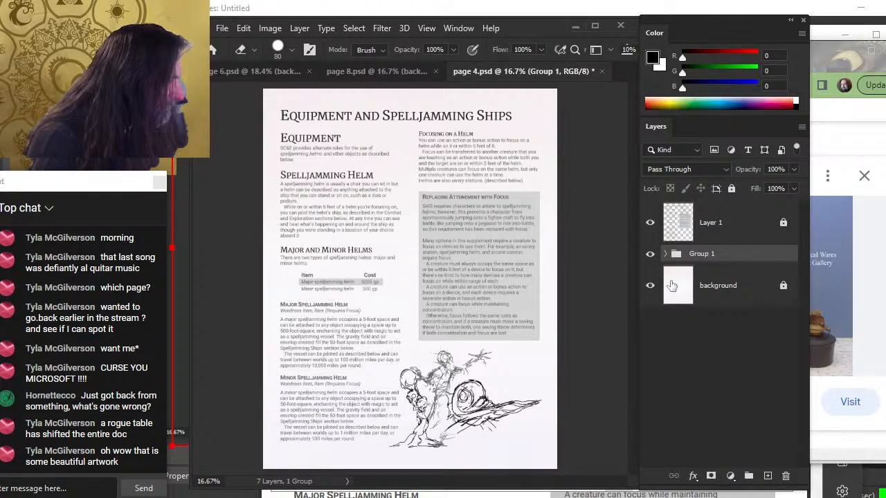
click(650, 253)
Add a new layer, zoom into the empty space below the focus box, and sketch a rough rounded hull shape
click(767, 476)
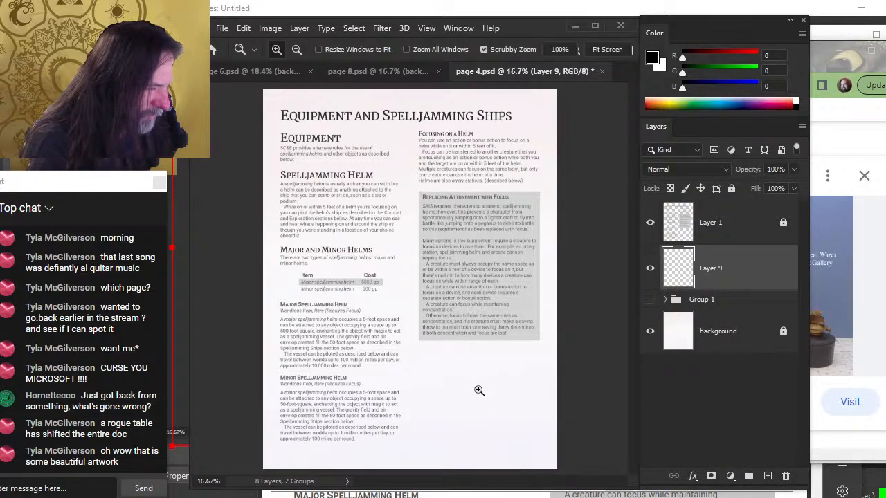
drag(478, 391, 524, 370)
drag(524, 368, 482, 277)
key(b)
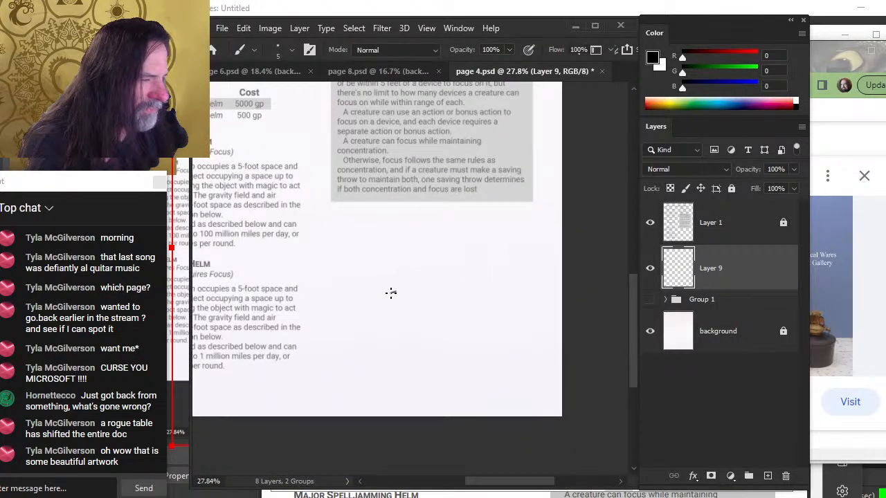
drag(390, 293, 398, 291)
key(ctrl+z)
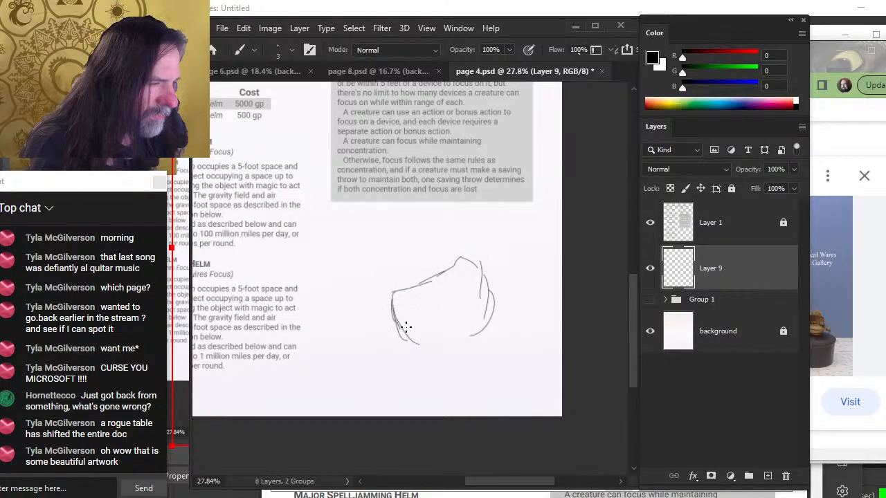
drag(457, 350, 480, 320)
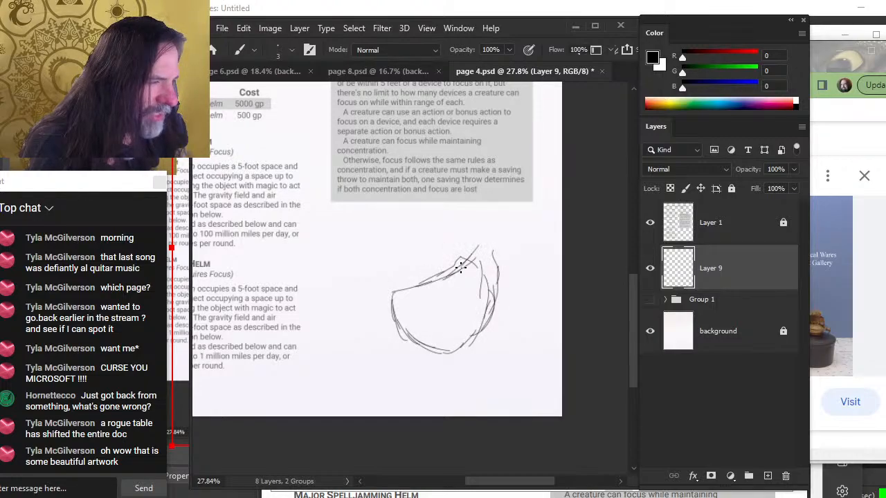
drag(488, 242, 488, 273)
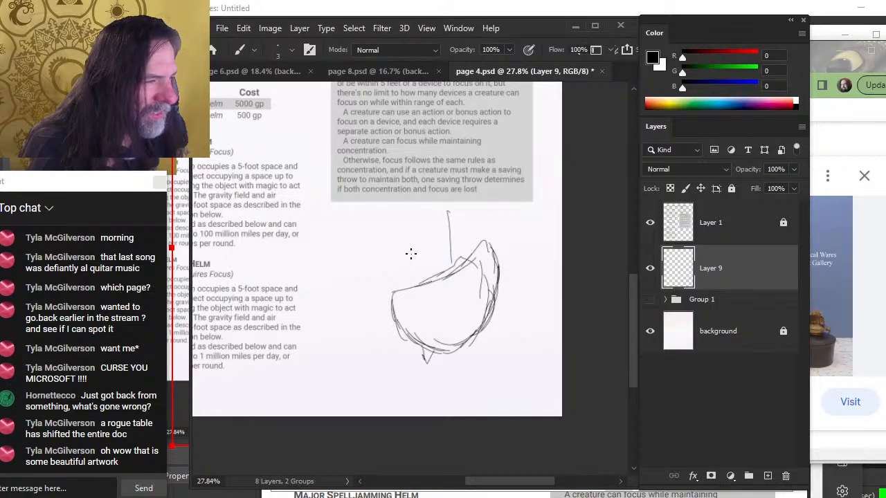
drag(414, 222, 416, 273)
Free-transform the hull sketch to shrink it and shift it into place
key(m)
right_click(389, 233)
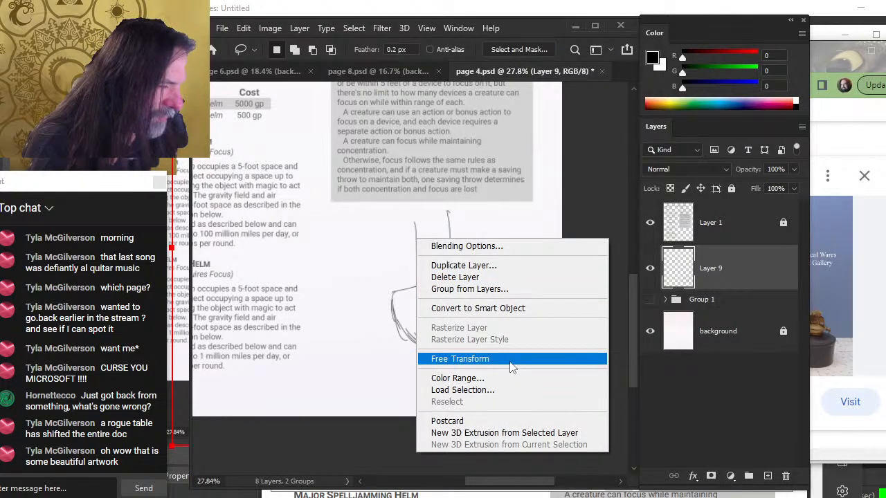
click(429, 356)
drag(500, 210, 478, 241)
drag(444, 286, 470, 284)
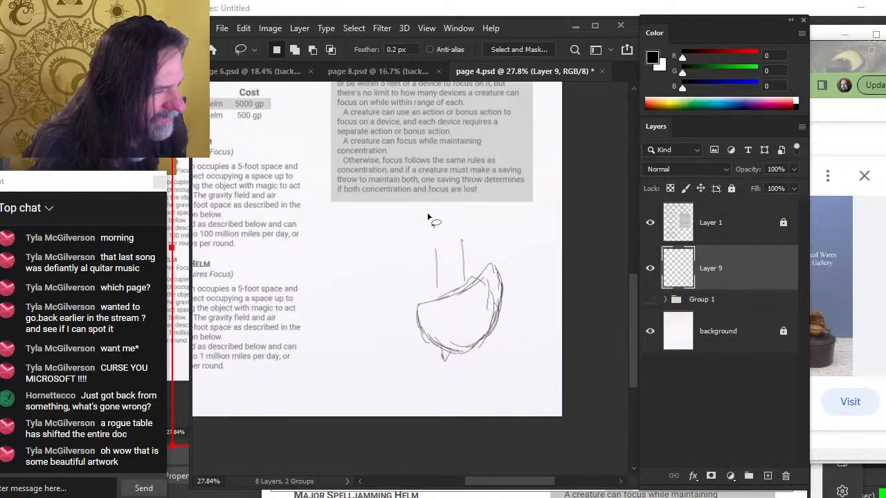
Sketch a larger circular outline around the hull with the brush
key(b)
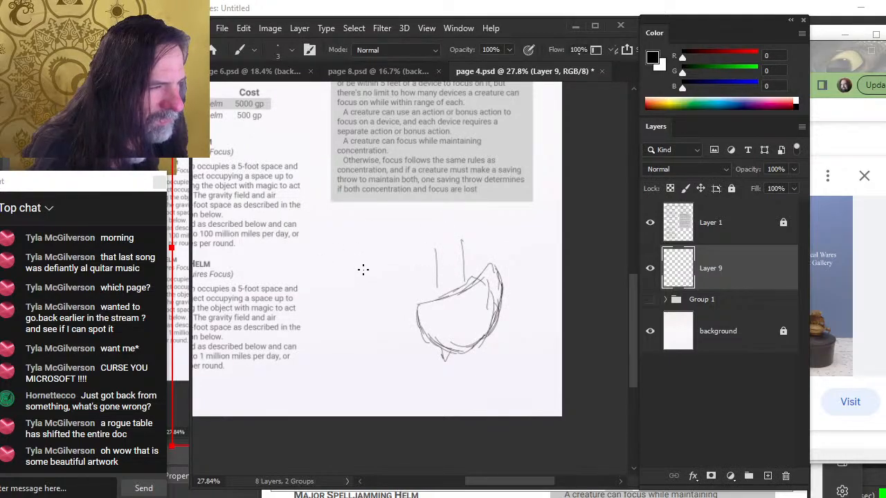
mouse_move(406, 253)
mouse_down()
mouse_move(389, 276)
mouse_move(400, 256)
mouse_move(431, 253)
mouse_move(380, 276)
mouse_move(385, 312)
mouse_move(429, 334)
mouse_up()
mouse_move(388, 254)
mouse_down()
mouse_move(459, 270)
mouse_move(447, 259)
mouse_move(394, 296)
mouse_move(386, 289)
mouse_up()
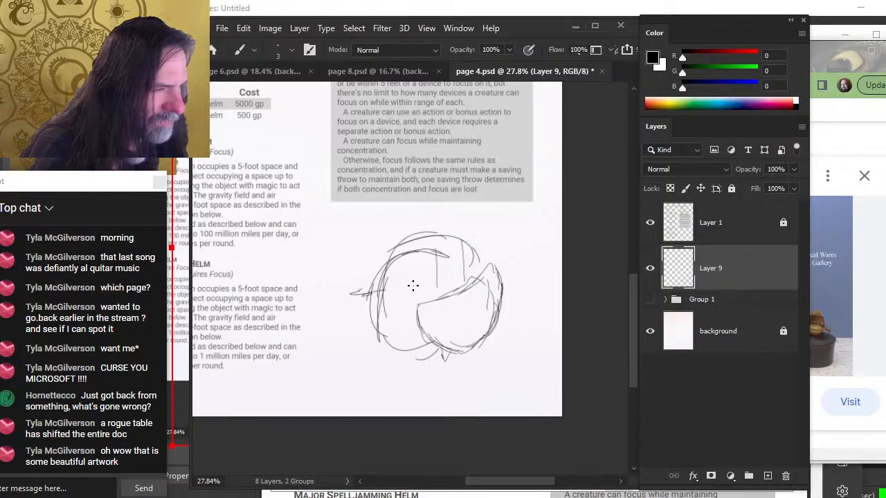
drag(384, 259, 398, 247)
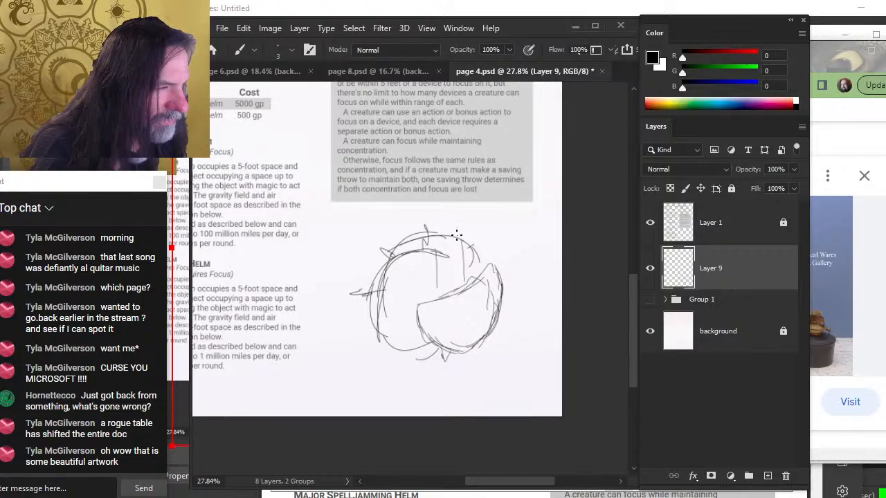
Scale the whole sketch down to about 86% with Free Transform
key(m)
right_click(426, 266)
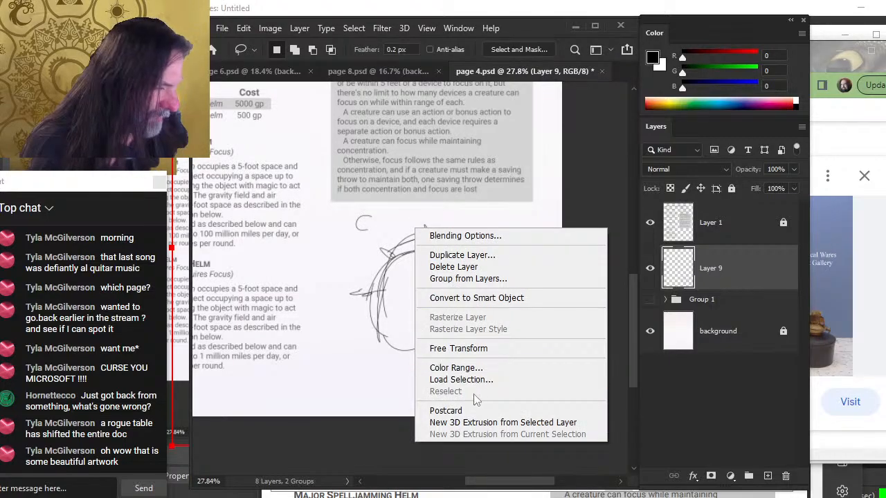
click(510, 346)
drag(503, 215, 481, 236)
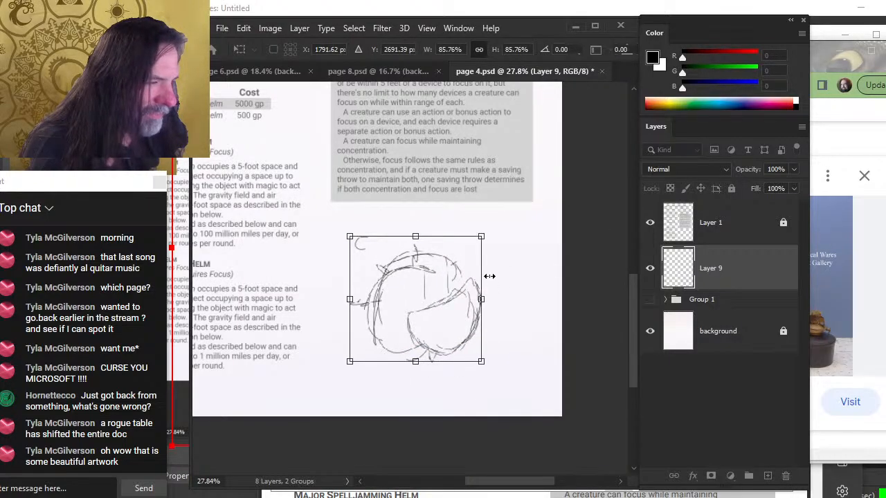
key(Return)
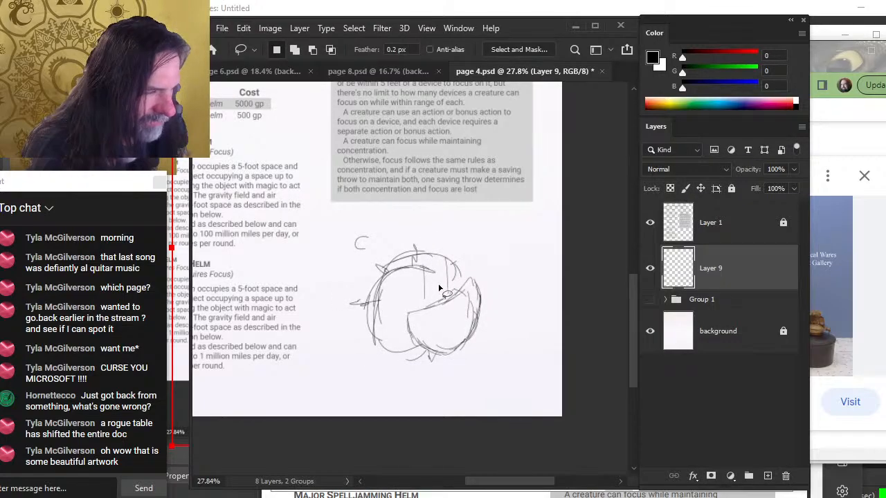
Refine the ship's hull by alternately erasing stray lines and redrawing the hull curves and mast lines
key(b)
mouse_move(445, 258)
mouse_down()
mouse_move(424, 262)
mouse_move(440, 272)
mouse_up()
key(b)
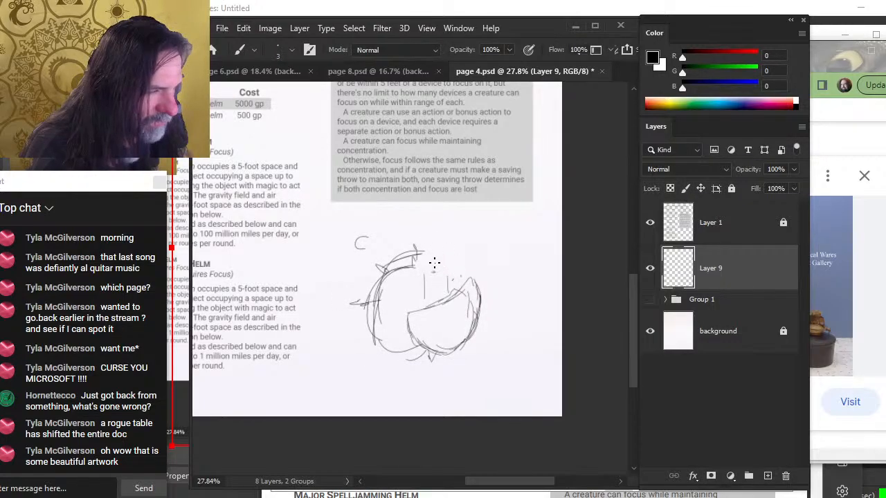
key(e)
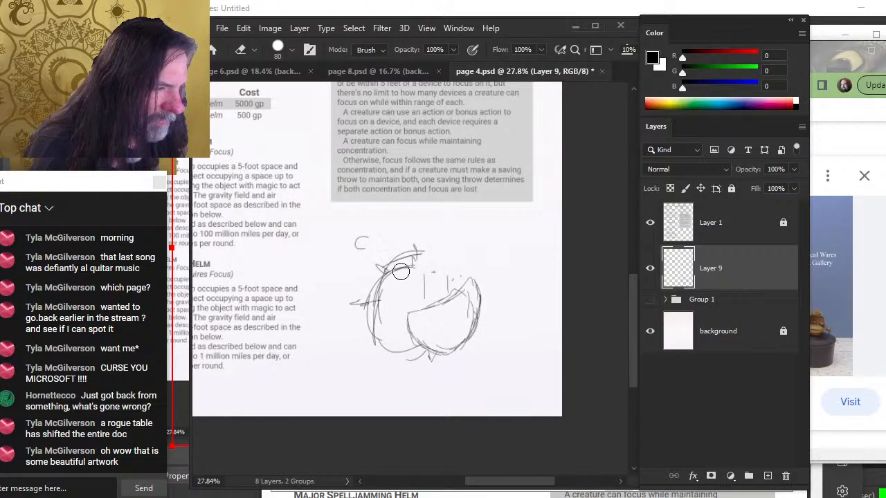
mouse_move(401, 272)
mouse_down()
mouse_move(415, 252)
mouse_move(396, 309)
mouse_move(439, 280)
mouse_move(421, 292)
mouse_move(418, 335)
mouse_move(407, 333)
mouse_move(451, 357)
mouse_up()
key(b)
key(e)
key(b)
mouse_move(401, 320)
mouse_down()
mouse_move(454, 349)
mouse_move(474, 327)
mouse_move(467, 349)
mouse_move(481, 304)
mouse_move(472, 348)
mouse_move(488, 305)
mouse_move(477, 326)
mouse_move(477, 288)
mouse_move(452, 346)
mouse_up()
key(e)
key(b)
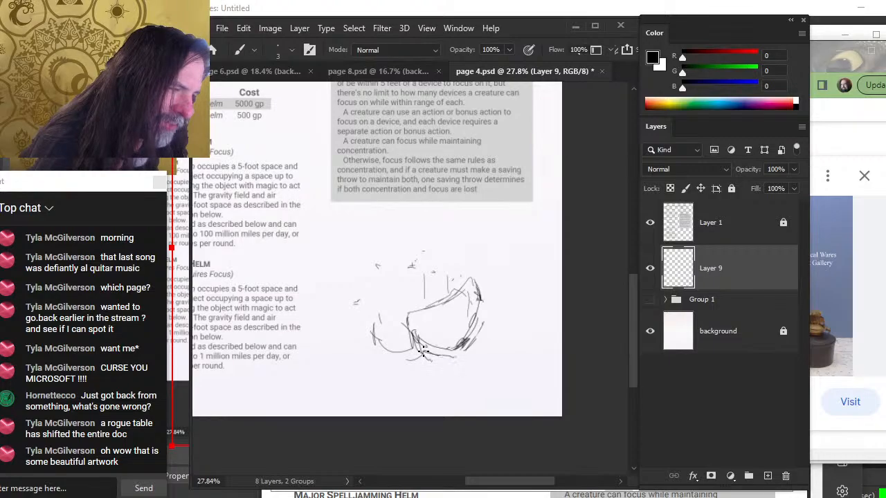
drag(473, 345, 479, 289)
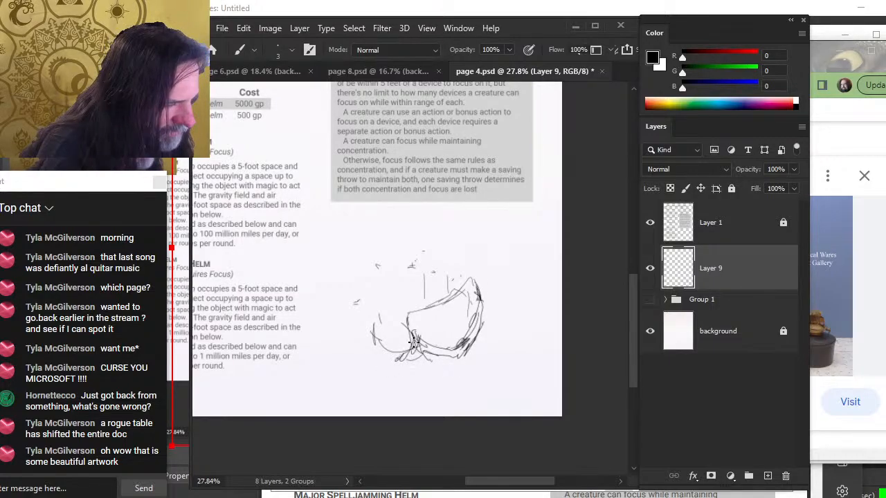
key(e)
mouse_move(413, 333)
mouse_down()
mouse_move(415, 355)
mouse_move(413, 346)
mouse_move(423, 351)
mouse_up()
key(b)
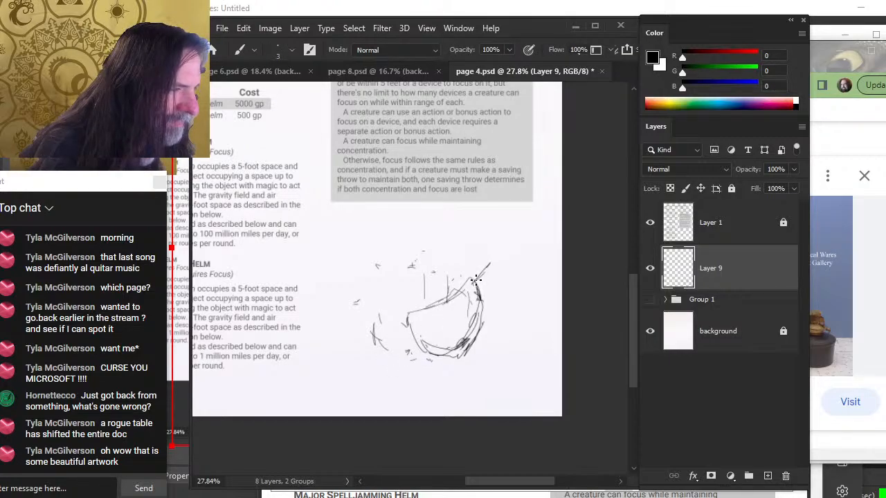
mouse_move(476, 280)
mouse_down()
mouse_move(498, 244)
mouse_move(488, 270)
mouse_move(447, 275)
mouse_up()
mouse_move(444, 235)
mouse_down()
mouse_move(449, 297)
mouse_move(453, 280)
mouse_up()
drag(425, 248, 428, 308)
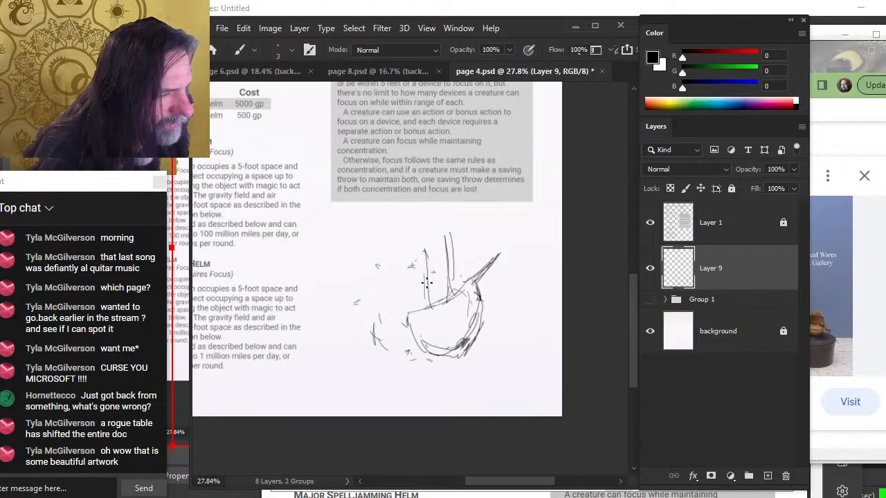
mouse_move(409, 262)
mouse_down()
mouse_move(418, 306)
mouse_move(429, 314)
mouse_move(406, 320)
mouse_move(453, 298)
mouse_move(482, 327)
mouse_move(459, 353)
mouse_up()
Add the ship's masts, deck and stern structure, erasing and redrawing lines around the hull
key(e)
key(b)
mouse_move(418, 320)
mouse_down()
mouse_move(435, 337)
mouse_move(419, 323)
mouse_move(421, 355)
mouse_move(426, 282)
mouse_move(435, 312)
mouse_move(442, 306)
mouse_move(425, 315)
mouse_move(459, 290)
mouse_move(491, 270)
mouse_up()
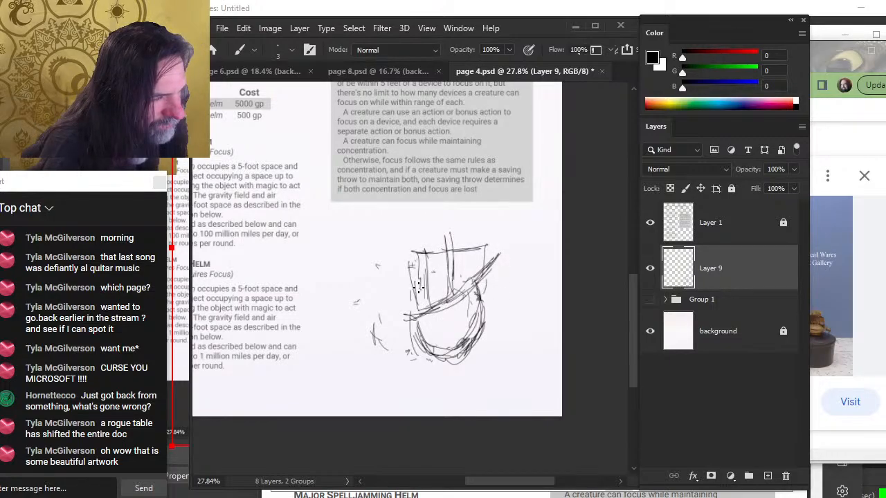
mouse_move(420, 289)
mouse_down()
mouse_move(474, 280)
mouse_move(458, 260)
mouse_move(406, 298)
mouse_up()
key(e)
key(b)
mouse_move(404, 306)
mouse_down()
mouse_move(434, 295)
mouse_move(413, 285)
mouse_move(405, 309)
mouse_up()
key(e)
key(b)
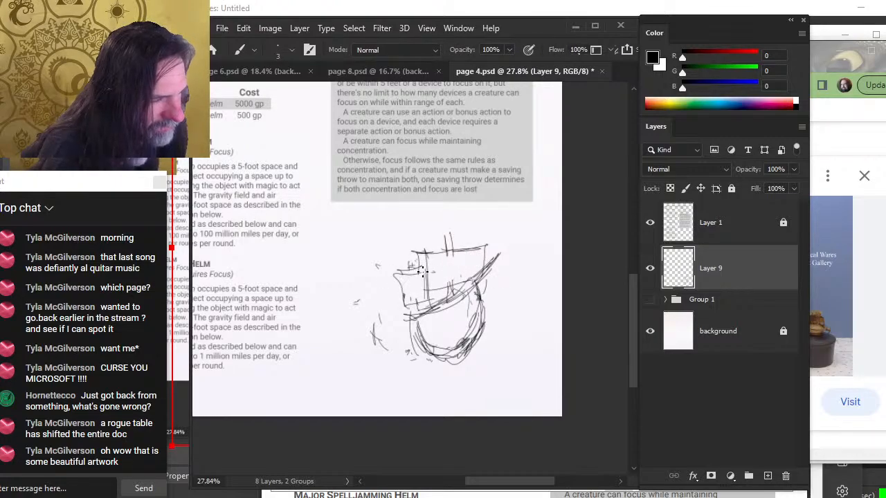
key(e)
drag(450, 231, 448, 245)
key(b)
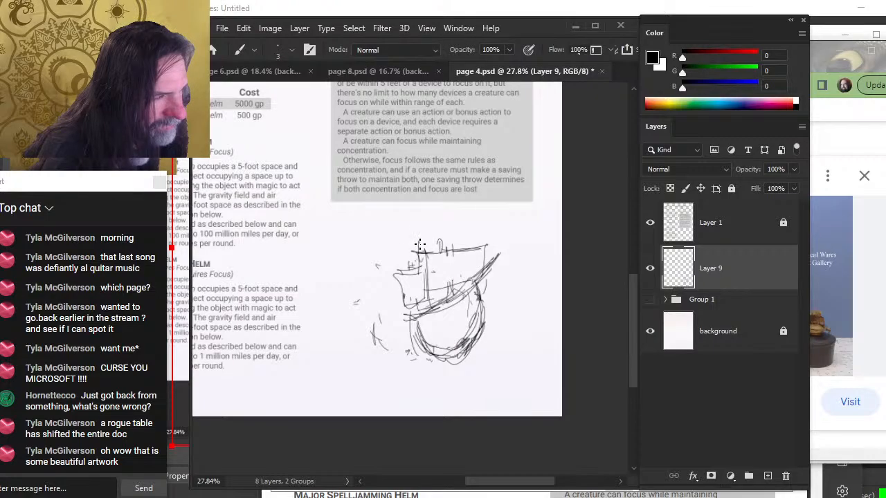
key(e)
mouse_move(413, 318)
mouse_down()
mouse_move(437, 310)
mouse_move(397, 318)
mouse_move(427, 362)
mouse_move(444, 363)
mouse_up()
key(b)
mouse_move(398, 317)
mouse_down()
mouse_move(400, 341)
mouse_move(453, 362)
mouse_up()
key(e)
mouse_move(395, 354)
mouse_down()
mouse_move(391, 348)
mouse_move(416, 335)
mouse_move(440, 367)
mouse_up()
key(b)
mouse_move(402, 333)
mouse_down()
mouse_move(429, 360)
mouse_move(463, 351)
mouse_up()
key(e)
mouse_move(475, 278)
mouse_down()
mouse_move(492, 262)
mouse_move(440, 306)
mouse_move(511, 267)
mouse_move(469, 349)
mouse_up()
key(b)
key(e)
key(b)
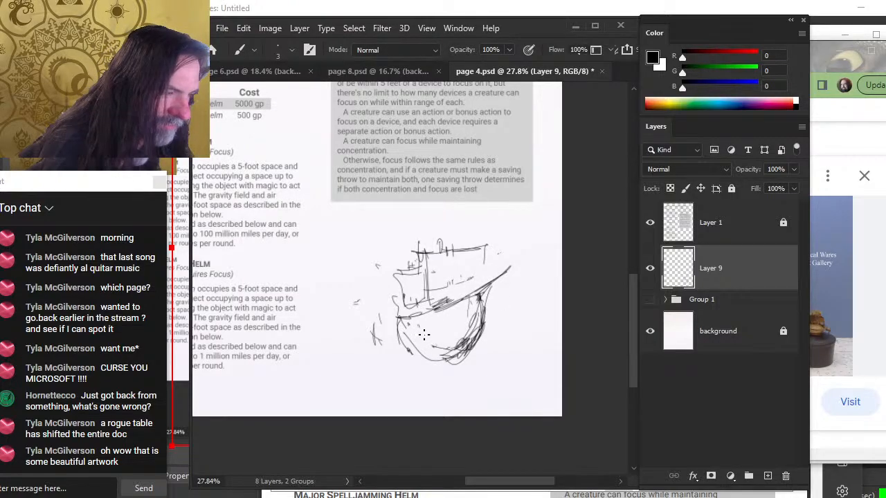
Hatch the hull and add deck and bow lines, then move the ship sketch down and to the right
mouse_move(426, 256)
mouse_down()
mouse_move(427, 301)
mouse_move(487, 278)
mouse_up()
drag(484, 261, 483, 284)
mouse_move(401, 323)
mouse_down()
mouse_move(440, 348)
mouse_move(405, 326)
mouse_move(460, 312)
mouse_up()
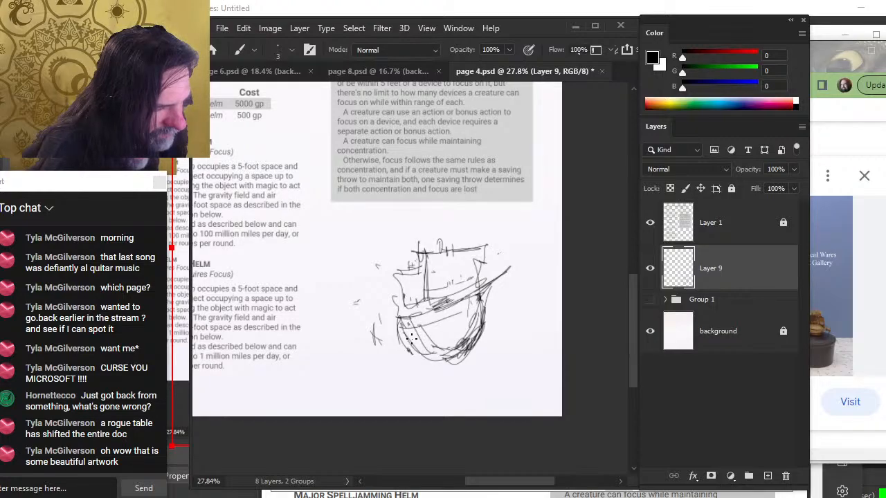
drag(415, 337, 464, 314)
mouse_move(420, 343)
mouse_down()
mouse_move(481, 314)
mouse_move(472, 300)
mouse_move(475, 315)
mouse_move(479, 295)
mouse_move(456, 359)
mouse_move(476, 319)
mouse_move(475, 349)
mouse_up()
key(e)
key(b)
drag(479, 305, 474, 352)
drag(489, 320, 462, 354)
drag(479, 299, 490, 326)
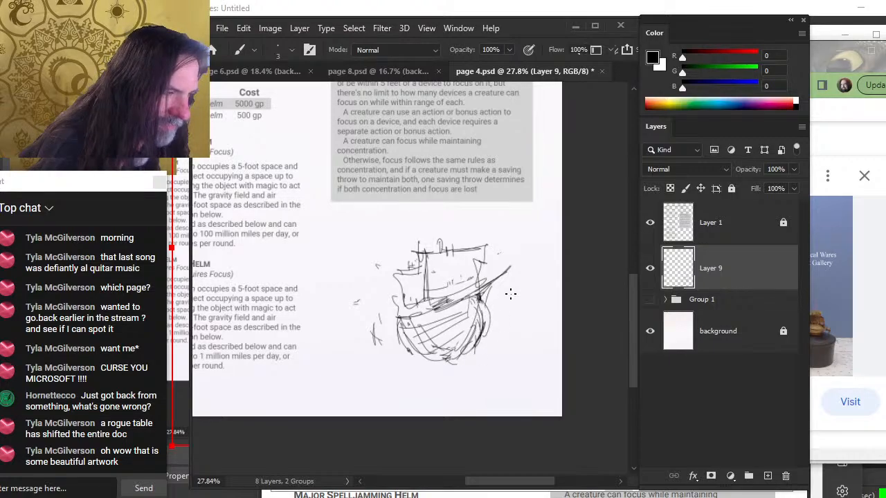
key(e)
mouse_move(499, 288)
mouse_down()
mouse_move(498, 319)
mouse_move(476, 298)
mouse_move(490, 321)
mouse_move(503, 280)
mouse_move(484, 284)
mouse_move(511, 275)
mouse_move(468, 291)
mouse_up()
key(b)
key(e)
key(b)
mouse_move(487, 257)
mouse_down()
mouse_move(485, 297)
mouse_move(473, 287)
mouse_up()
key(v)
drag(461, 336, 512, 357)
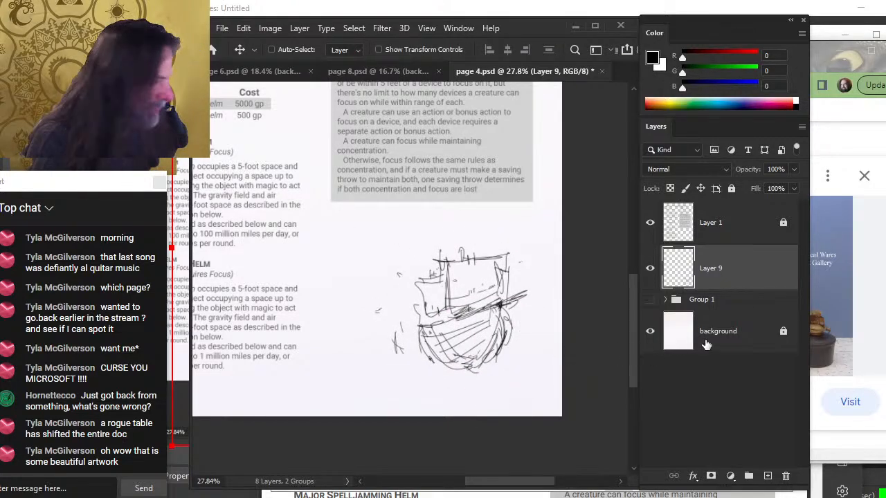
Add a new layer beneath the ship sketch layer and draw a large circular shape around the ship
click(750, 301)
click(767, 475)
key(b)
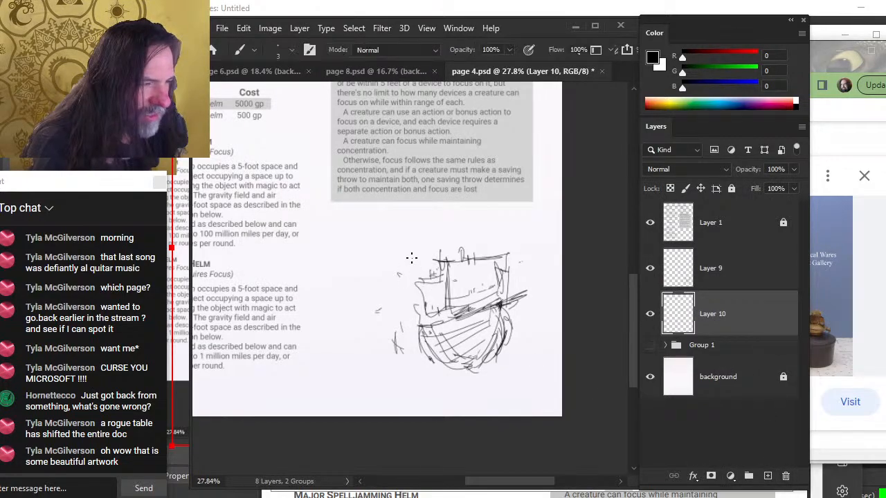
mouse_move(402, 256)
mouse_down()
mouse_move(429, 253)
mouse_move(418, 247)
mouse_move(376, 292)
mouse_move(375, 326)
mouse_move(432, 340)
mouse_move(411, 354)
mouse_move(426, 260)
mouse_move(414, 344)
mouse_move(446, 249)
mouse_move(413, 315)
mouse_move(419, 323)
mouse_move(417, 296)
mouse_move(423, 364)
mouse_move(420, 287)
mouse_move(400, 361)
mouse_up()
drag(440, 295, 439, 355)
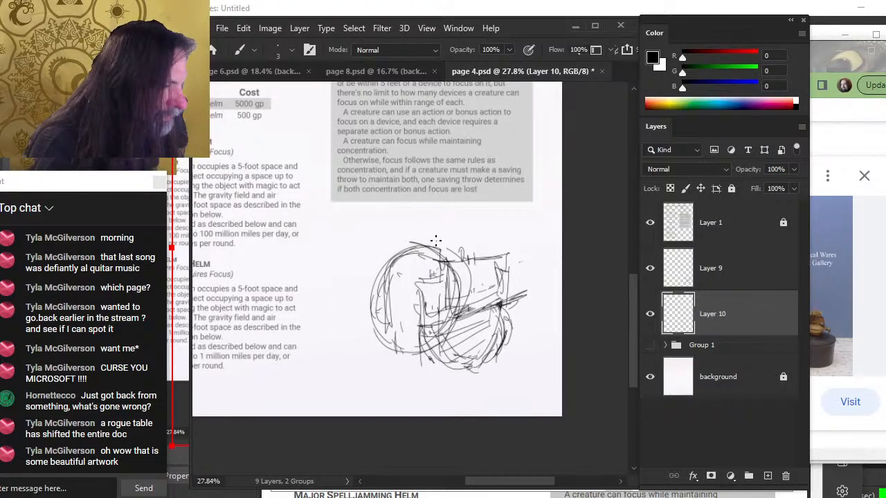
Free-transform the circle sketch, scaling it down to about 90%
key(m)
right_click(414, 255)
click(443, 375)
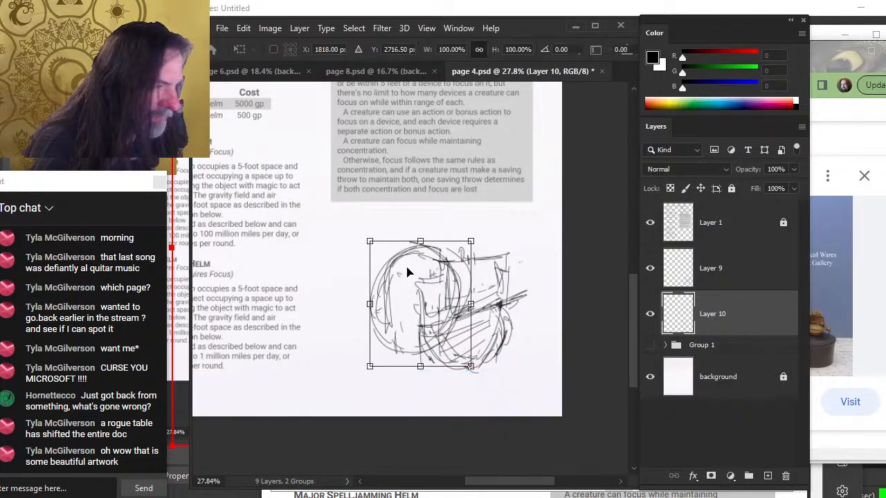
drag(370, 244, 382, 257)
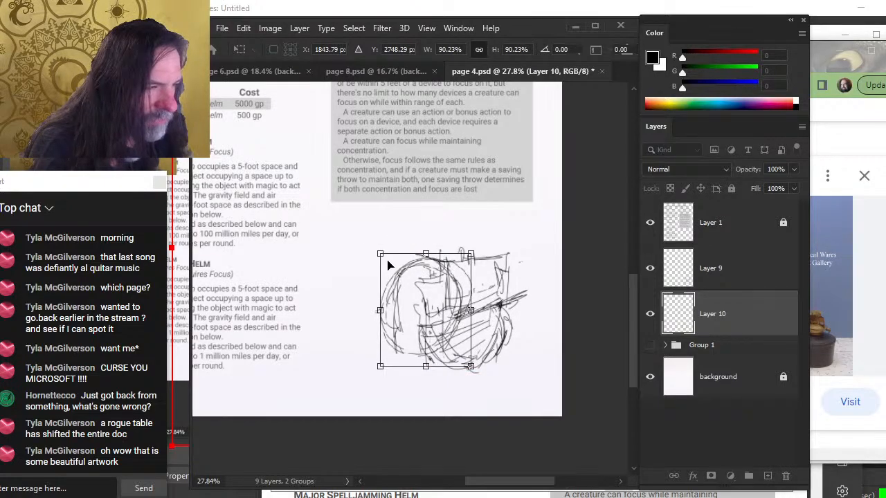
key(Return)
Sketch a small figure above the circle and add extra vertical strokes through the ship
key(b)
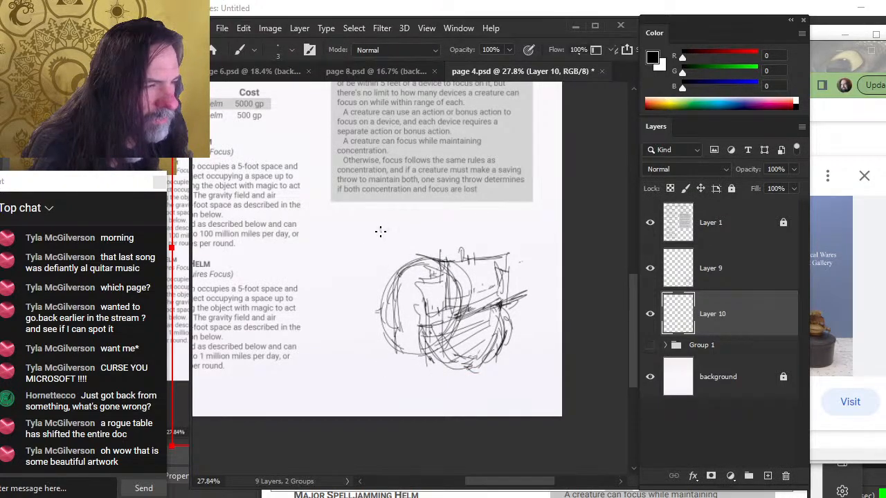
drag(372, 226, 379, 260)
mouse_move(376, 225)
mouse_down()
mouse_move(366, 266)
mouse_move(371, 256)
mouse_move(376, 272)
mouse_move(390, 260)
mouse_move(436, 251)
mouse_move(380, 267)
mouse_move(373, 233)
mouse_up()
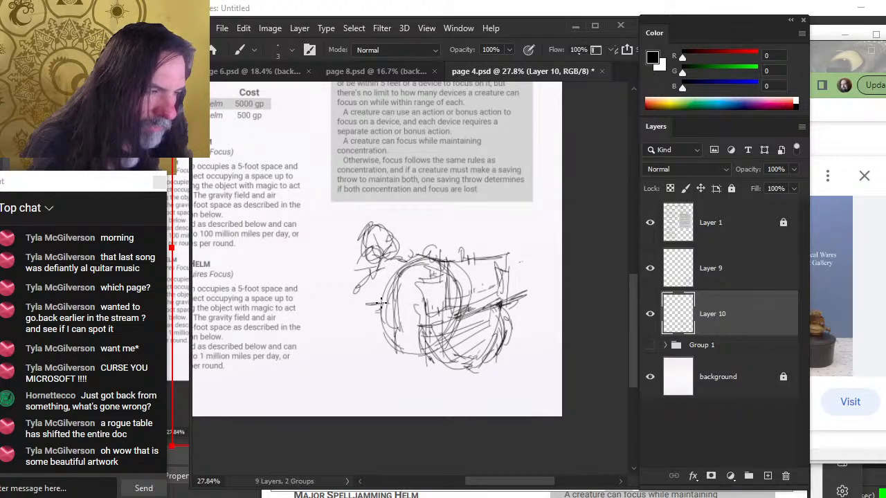
drag(425, 379, 429, 355)
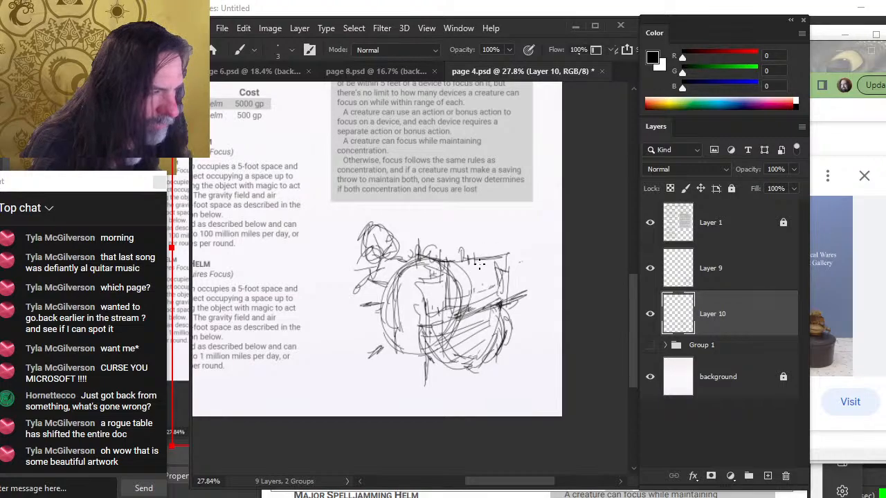
drag(471, 269, 471, 333)
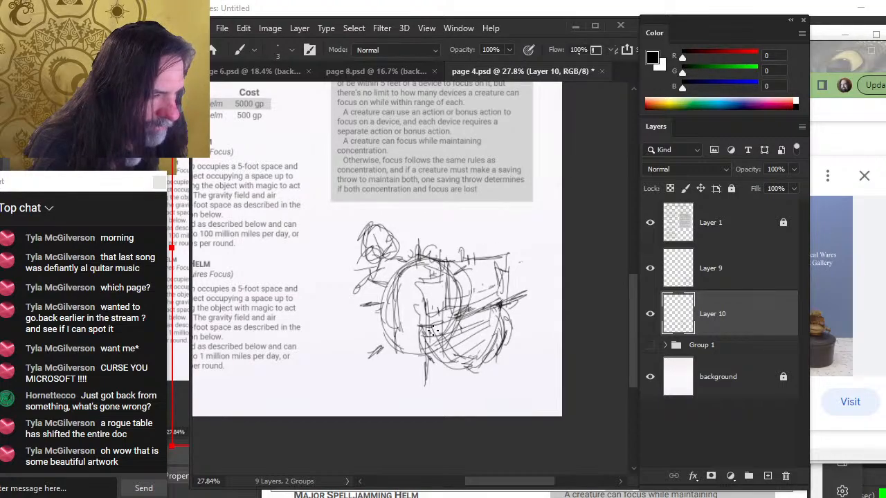
Lower the opacity of the circle sketch layer
click(793, 169)
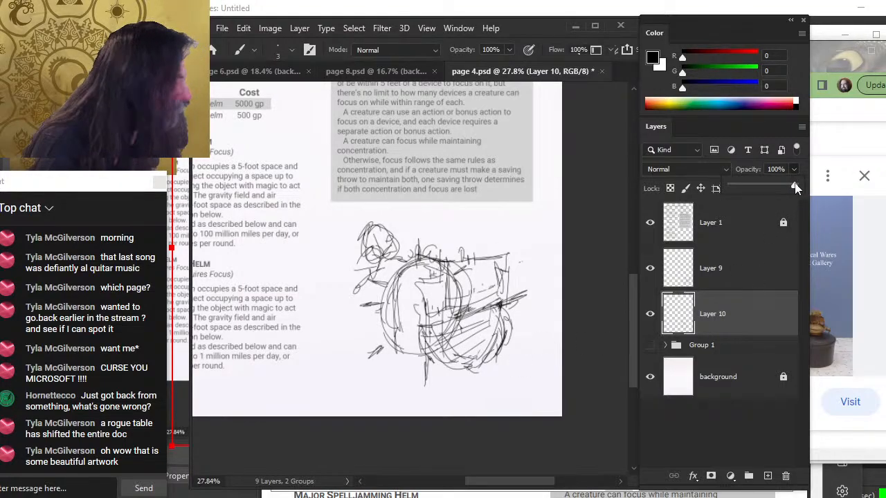
drag(795, 188, 760, 191)
Switch to the ship sketch layer and nudge the ship slightly to the right
click(756, 277)
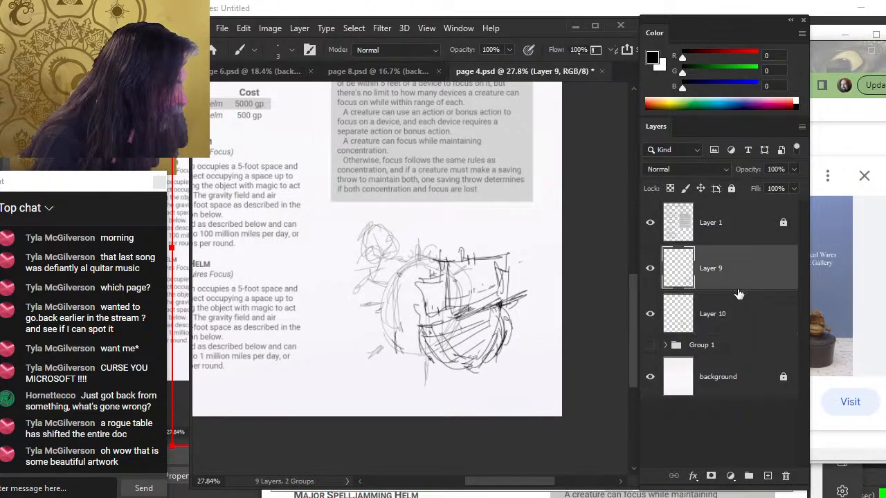
key(v)
drag(519, 332, 529, 333)
Refine the ship sketch with new hull and deck strokes, erasing stray lines as needed
key(b)
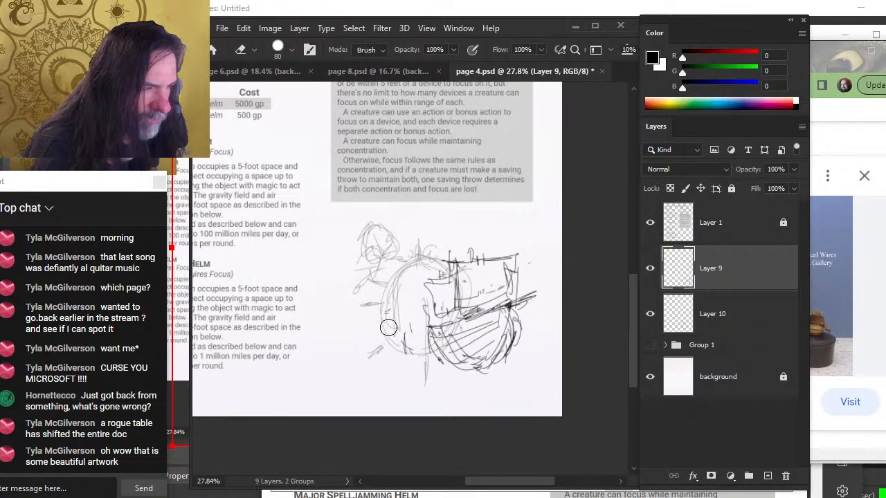
mouse_move(417, 302)
mouse_down()
mouse_move(437, 317)
mouse_move(434, 289)
mouse_move(456, 309)
mouse_up()
mouse_move(458, 268)
mouse_down()
mouse_move(464, 310)
mouse_move(462, 269)
mouse_up()
mouse_move(509, 286)
mouse_down()
mouse_move(492, 263)
mouse_move(515, 273)
mouse_move(516, 290)
mouse_move(471, 280)
mouse_move(473, 313)
mouse_up()
mouse_move(461, 257)
mouse_down()
mouse_move(517, 255)
mouse_move(523, 295)
mouse_up()
key(e)
mouse_move(456, 274)
mouse_down()
mouse_move(441, 287)
mouse_move(474, 300)
mouse_up()
key(b)
drag(462, 318, 525, 294)
drag(523, 290, 505, 255)
key(e)
mouse_move(516, 350)
mouse_down()
mouse_move(507, 367)
mouse_move(479, 377)
mouse_up()
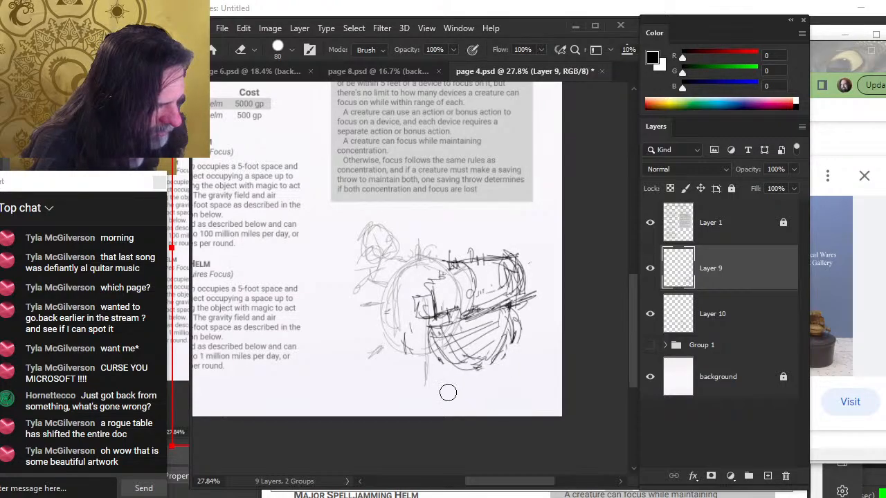
key(b)
mouse_move(438, 354)
mouse_down()
mouse_move(450, 375)
mouse_move(433, 338)
mouse_move(452, 382)
mouse_up()
key(e)
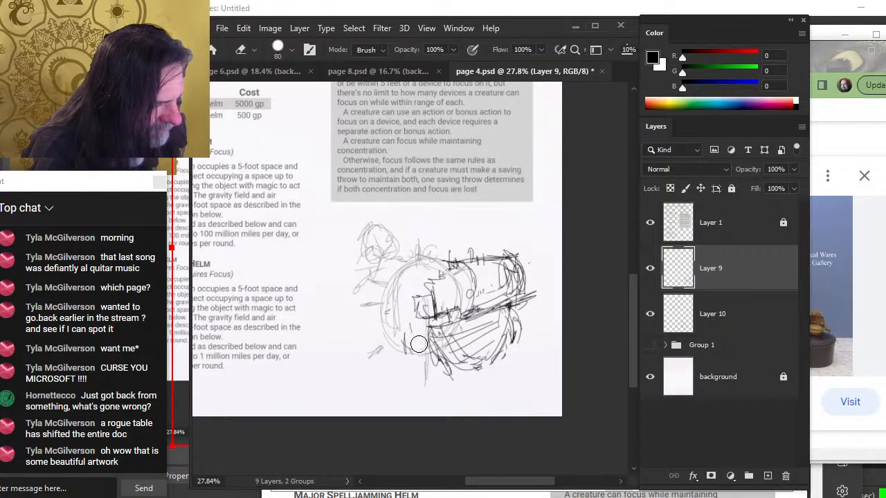
drag(428, 325, 412, 352)
mouse_move(457, 318)
mouse_down()
mouse_move(430, 341)
mouse_move(482, 316)
mouse_up()
key(b)
mouse_move(426, 335)
mouse_down()
mouse_move(467, 322)
mouse_move(450, 390)
mouse_up()
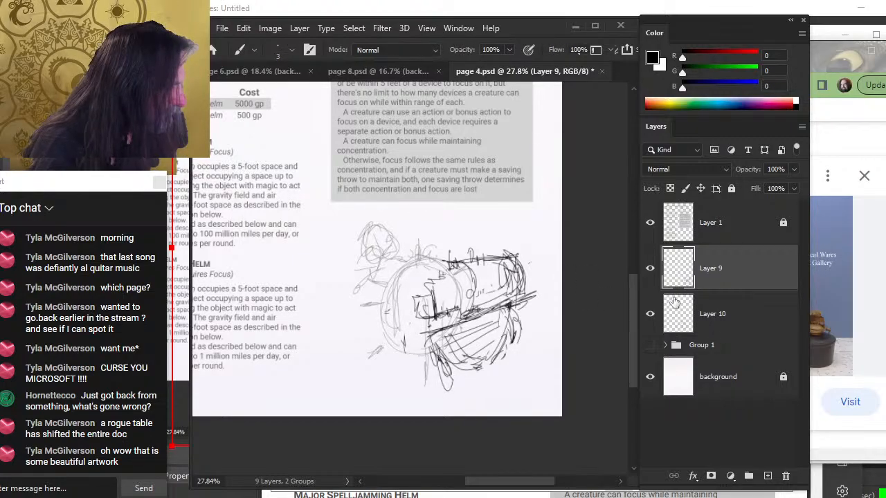
Set the circle sketch layer's opacity to 66%
click(719, 313)
drag(794, 169, 779, 187)
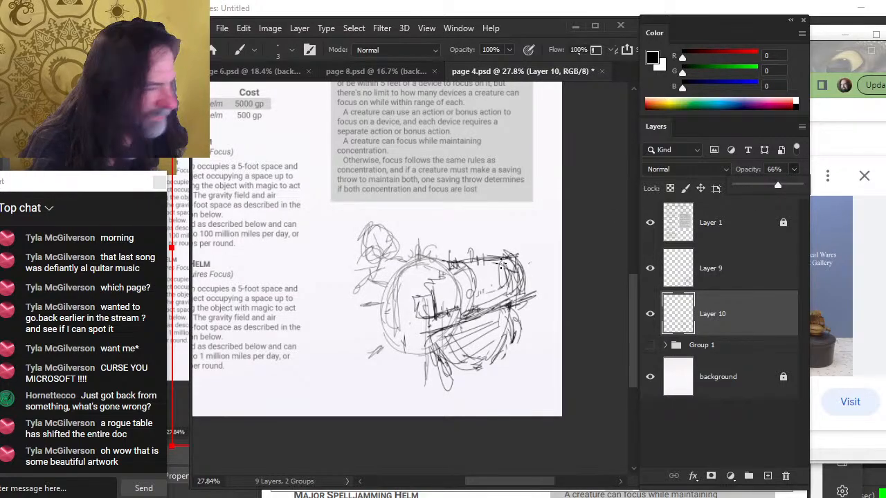
click(724, 315)
On the circle layer, sketch a figure left of the ship and draw vertical lines through the circle
mouse_move(363, 242)
mouse_down()
mouse_move(396, 223)
mouse_move(360, 240)
mouse_up()
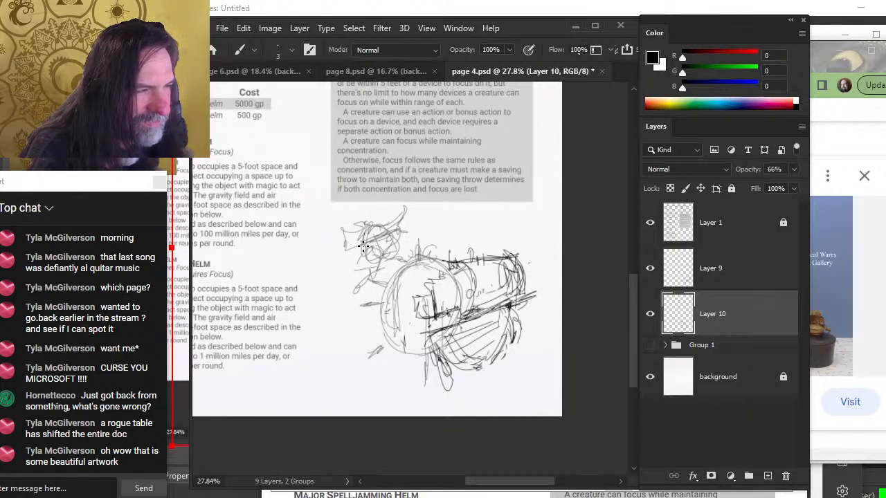
drag(365, 275, 372, 269)
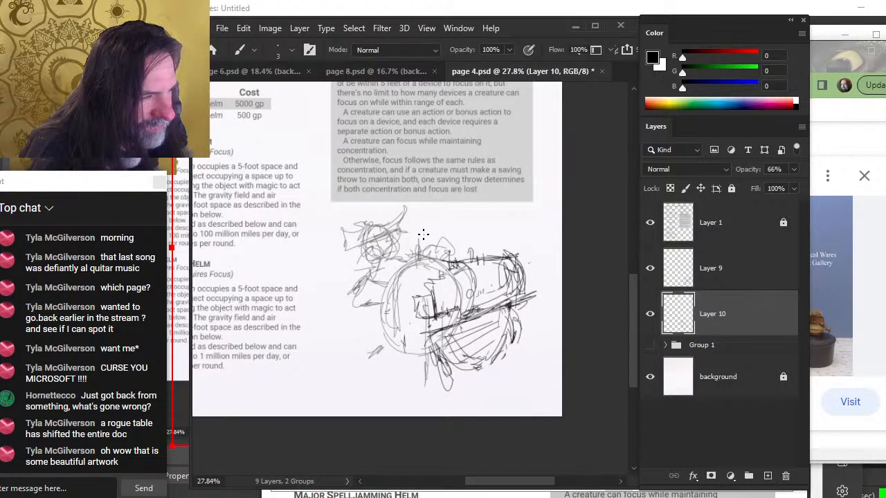
mouse_move(368, 289)
mouse_down()
mouse_move(358, 315)
mouse_move(368, 298)
mouse_up()
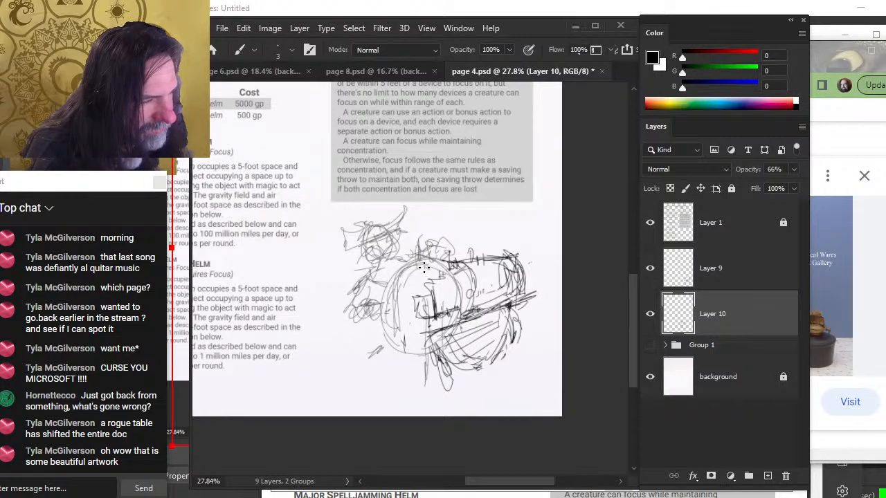
mouse_move(425, 267)
mouse_down()
mouse_move(401, 335)
mouse_move(456, 343)
mouse_move(392, 332)
mouse_move(458, 309)
mouse_move(426, 364)
mouse_up()
drag(440, 328, 393, 280)
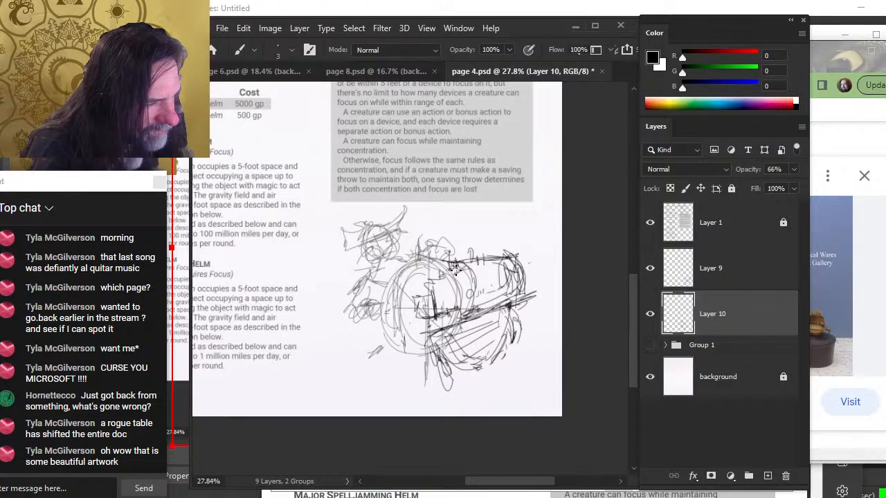
drag(455, 270, 377, 343)
drag(418, 292, 419, 379)
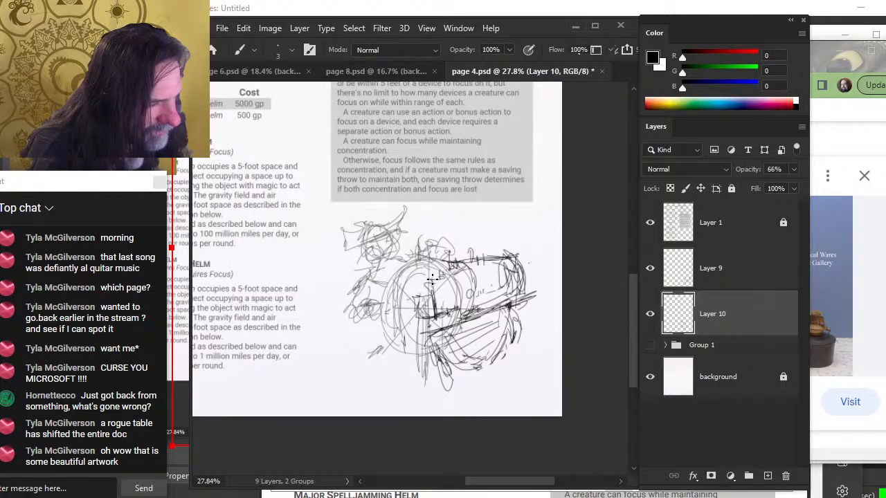
mouse_move(431, 278)
mouse_down()
mouse_move(431, 407)
mouse_move(431, 299)
mouse_move(433, 393)
mouse_up()
Add more vertical and diagonal strokes on the circle layer, erasing and redrawing some lines
key(e)
key(b)
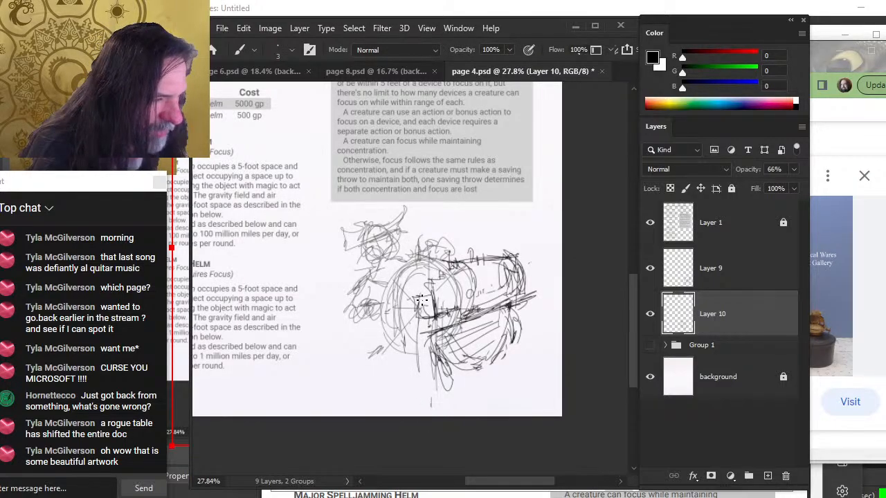
mouse_move(422, 299)
mouse_down()
mouse_move(422, 389)
mouse_move(431, 398)
mouse_move(420, 320)
mouse_move(433, 284)
mouse_up()
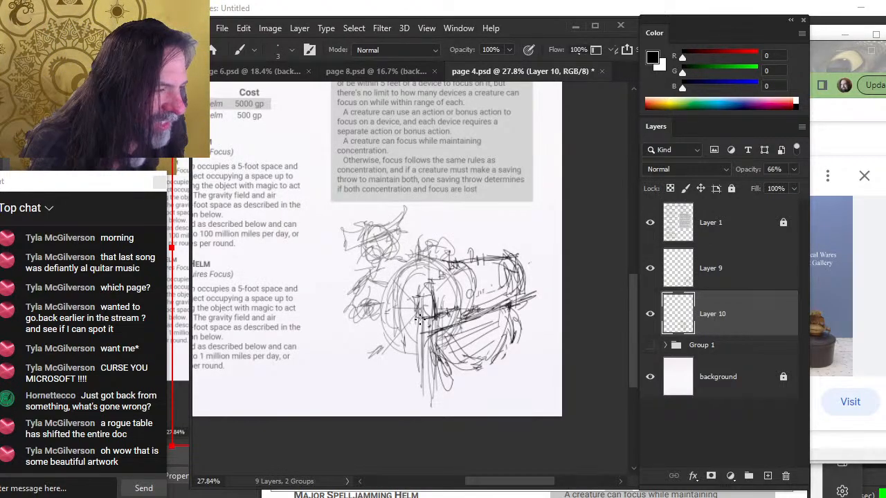
key(e)
key(b)
mouse_move(436, 285)
mouse_down()
mouse_move(424, 343)
mouse_move(433, 367)
mouse_move(415, 389)
mouse_move(409, 426)
mouse_up()
key(e)
key(b)
drag(416, 371, 415, 407)
drag(416, 354, 416, 405)
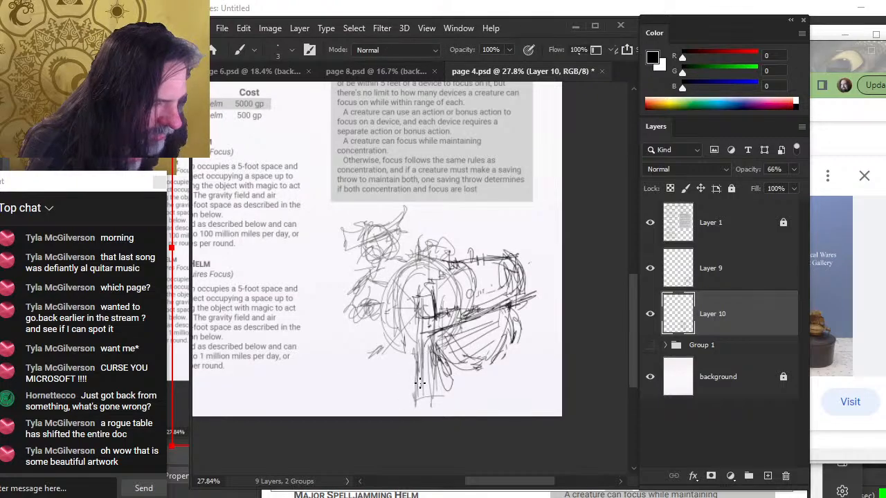
key(e)
key(b)
key(e)
mouse_move(399, 337)
mouse_down()
mouse_move(421, 363)
mouse_move(411, 364)
mouse_up()
key(b)
mouse_move(392, 318)
mouse_down()
mouse_move(431, 360)
mouse_move(385, 290)
mouse_move(390, 334)
mouse_up()
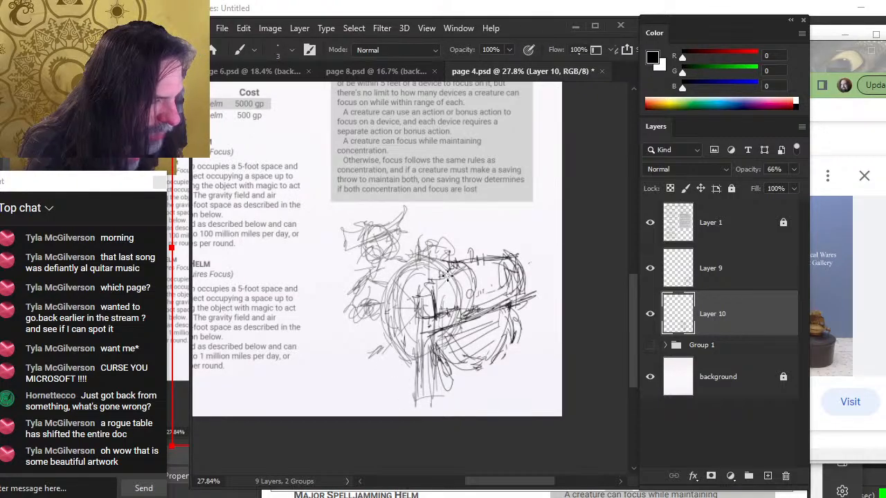
drag(457, 275, 440, 354)
mouse_move(396, 318)
mouse_down()
mouse_move(458, 289)
mouse_move(458, 306)
mouse_up()
key(e)
key(b)
mouse_move(375, 354)
mouse_down()
mouse_move(396, 350)
mouse_move(383, 358)
mouse_up()
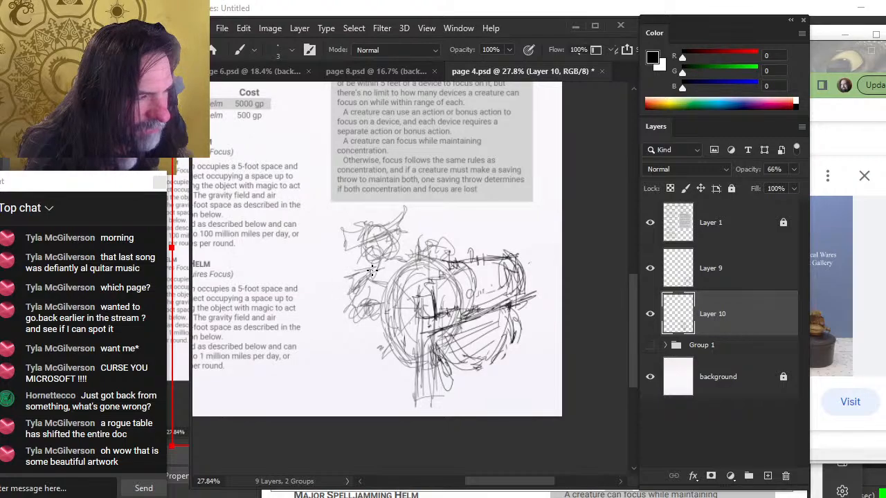
Nudge the circle sketch and the ship sketch slightly right and down
key(v)
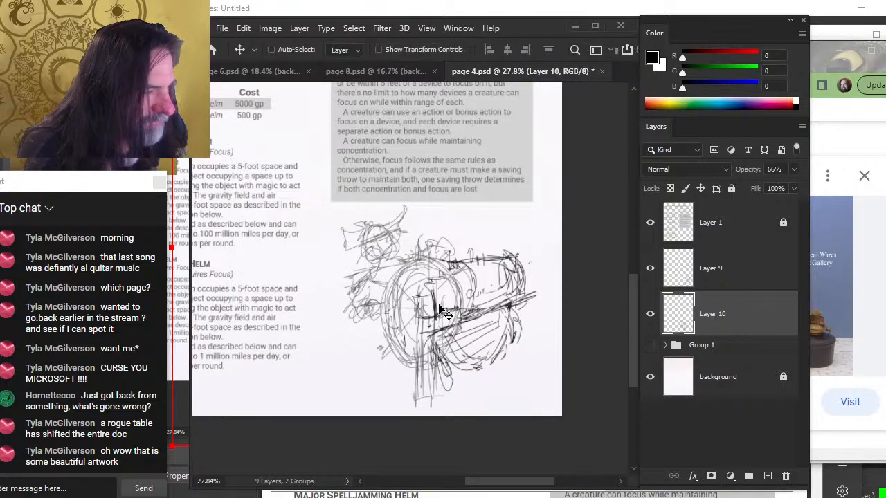
drag(445, 266, 450, 269)
click(713, 274)
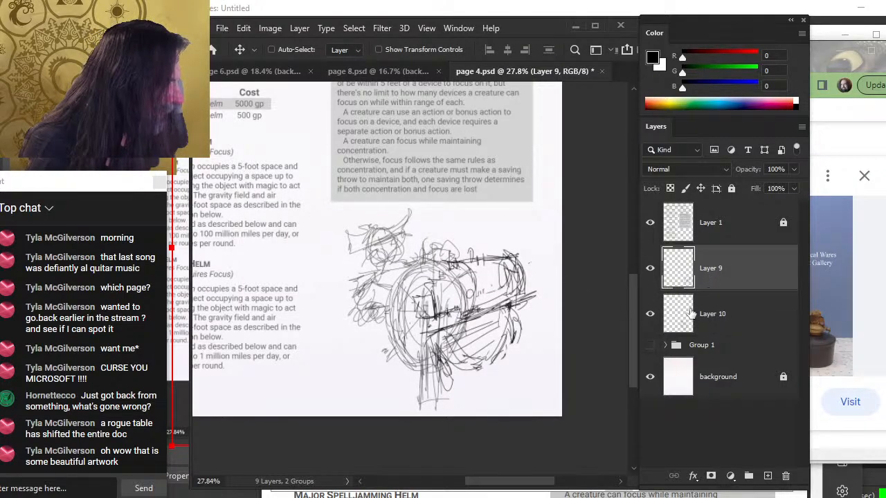
drag(522, 352, 529, 357)
Set the circle sketch layer's opacity to 54%
click(731, 317)
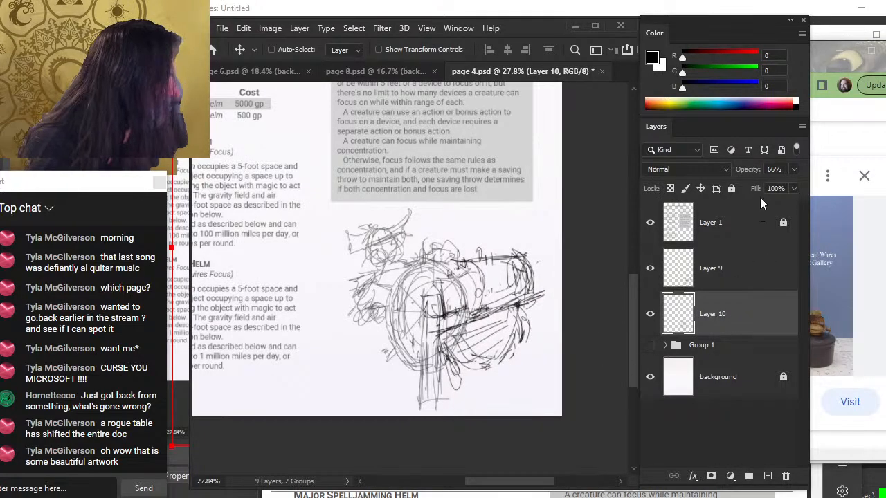
click(794, 170)
mouse_move(776, 190)
mouse_down()
mouse_move(754, 189)
mouse_move(770, 187)
mouse_up()
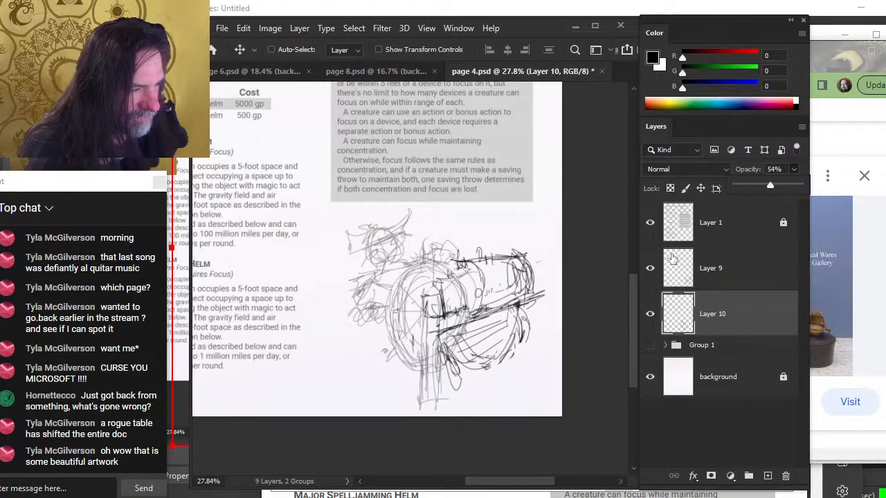
Free-transform the ship sketch, scaling it up to about 114%, and shift it slightly up and left
key(z)
drag(551, 306, 515, 295)
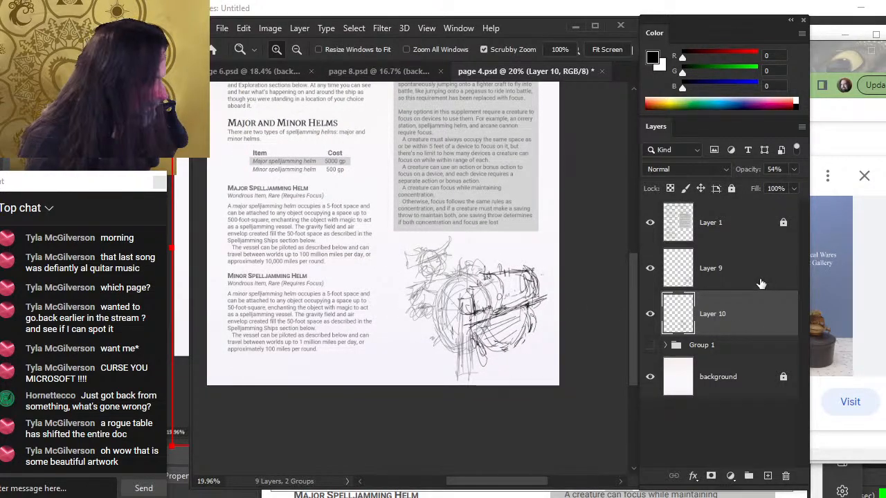
key(alt+bracketright)
key(l)
right_click(493, 258)
click(572, 380)
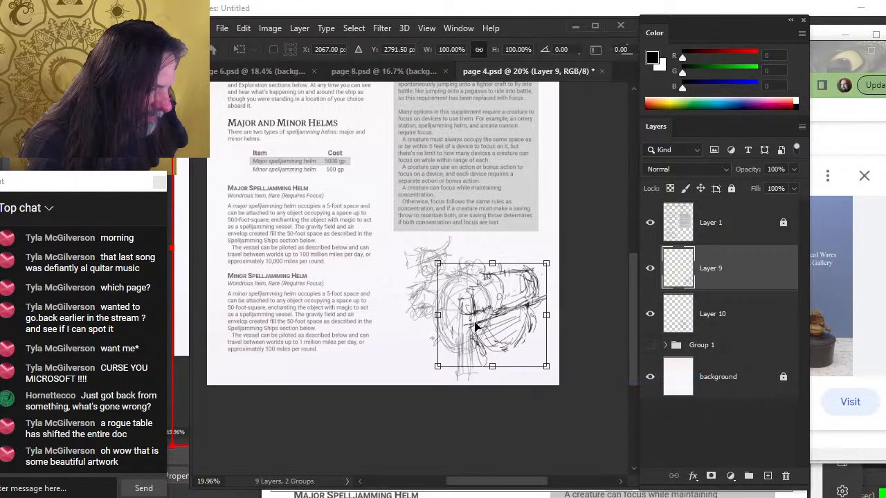
mouse_move(438, 317)
mouse_down()
mouse_move(409, 316)
mouse_move(418, 316)
mouse_up()
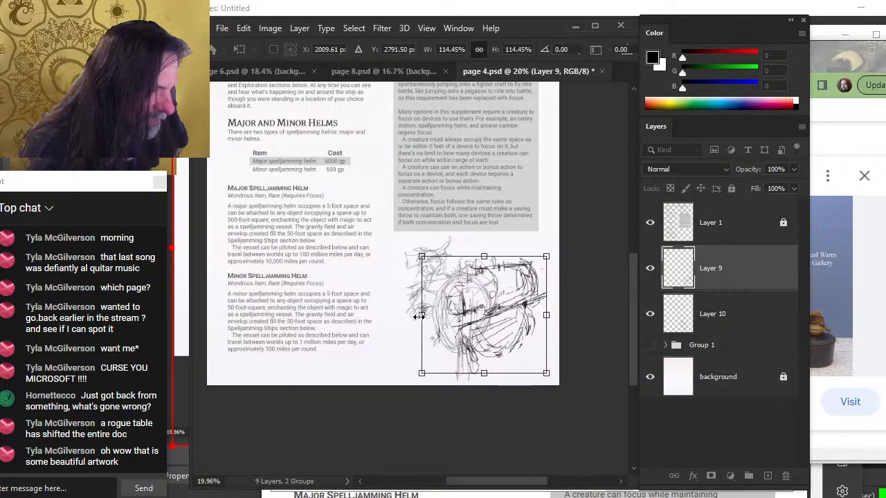
key(Return)
key(v)
mouse_move(524, 371)
mouse_down()
mouse_move(517, 351)
mouse_move(514, 360)
mouse_up()
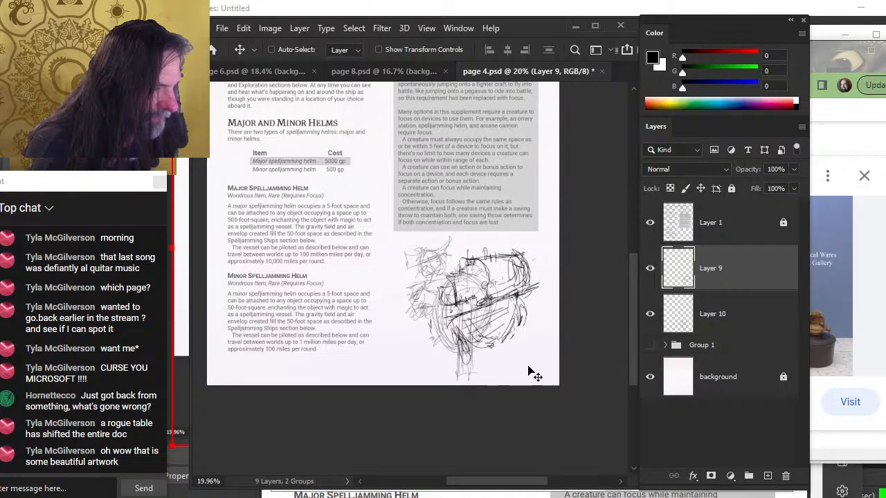
Hide the circle layer and redraw the ship's sails, masts and rounded hull on the ship layer
click(650, 315)
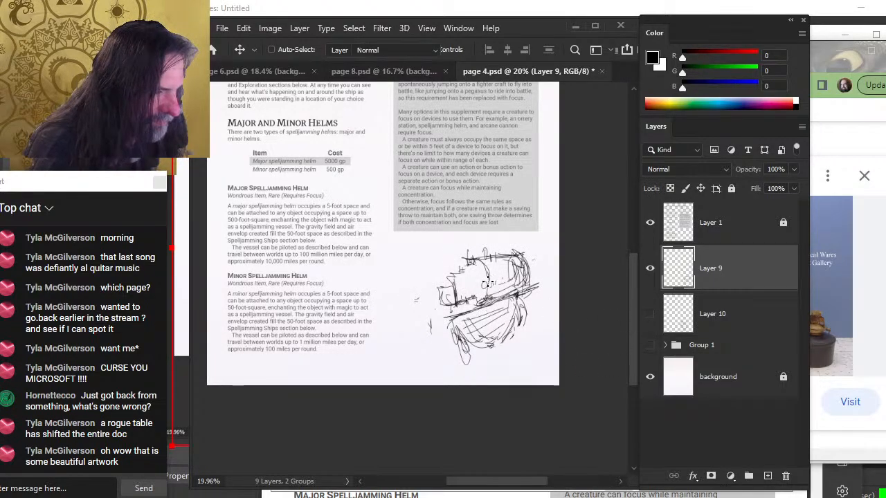
key(b)
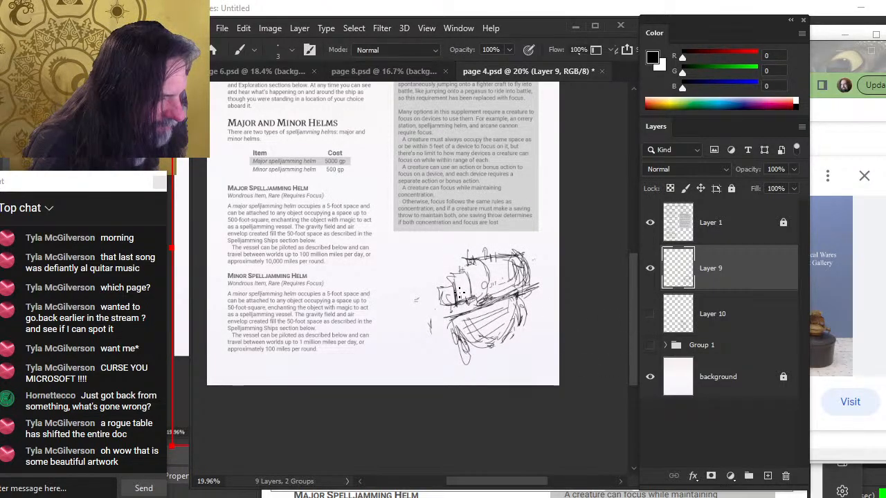
key(e)
drag(444, 282, 441, 304)
key(b)
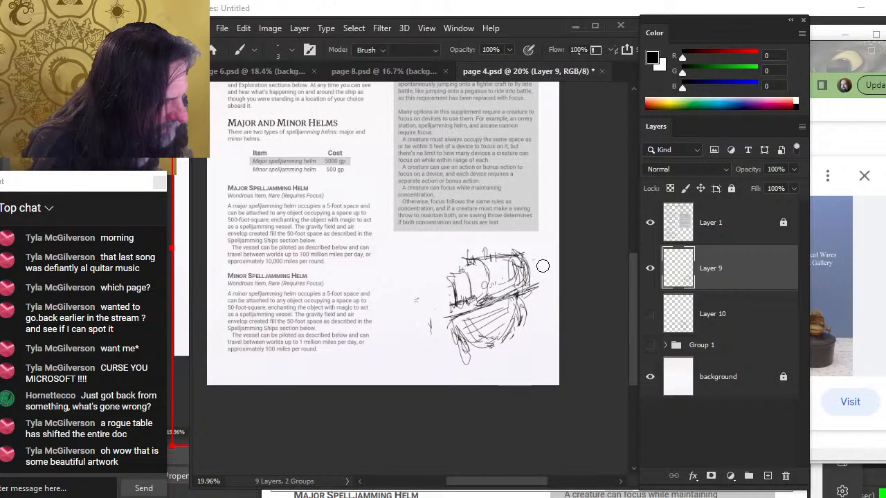
key(e)
mouse_move(541, 263)
mouse_down()
mouse_move(531, 271)
mouse_move(526, 251)
mouse_move(515, 267)
mouse_up()
key(b)
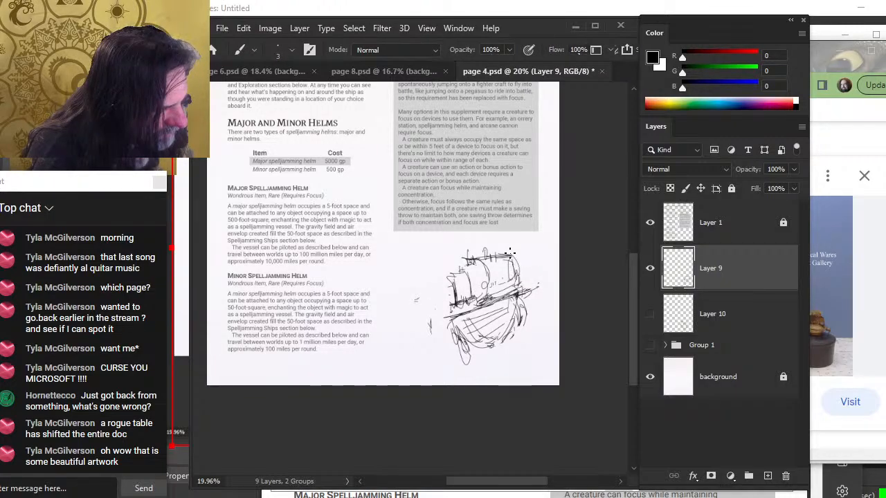
key(e)
mouse_move(445, 316)
mouse_down()
mouse_move(440, 328)
mouse_move(480, 311)
mouse_up()
key(b)
mouse_move(450, 324)
mouse_down()
mouse_move(478, 307)
mouse_move(461, 306)
mouse_move(525, 279)
mouse_up()
key(e)
key(b)
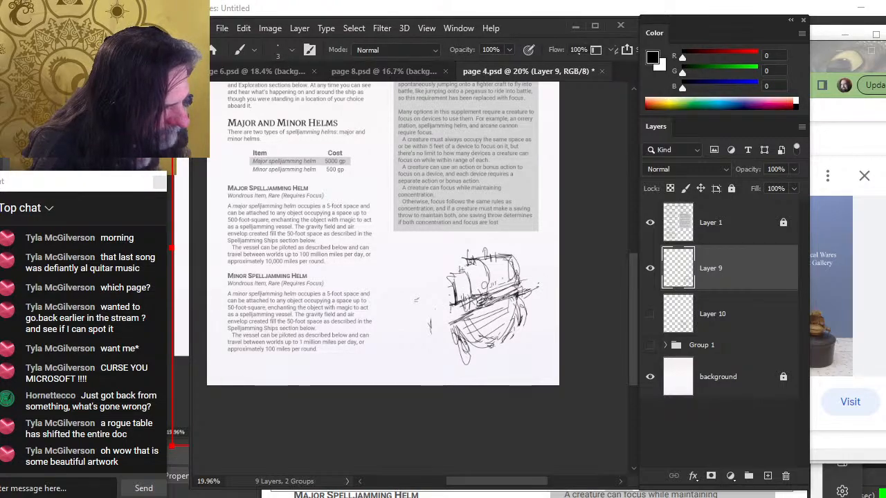
drag(481, 303, 455, 323)
mouse_move(457, 320)
mouse_down()
mouse_move(472, 346)
mouse_move(467, 360)
mouse_move(448, 333)
mouse_move(489, 350)
mouse_move(469, 336)
mouse_move(492, 347)
mouse_move(467, 313)
mouse_up()
key(e)
key(b)
mouse_move(458, 319)
mouse_down()
mouse_move(493, 310)
mouse_move(495, 298)
mouse_up()
key(e)
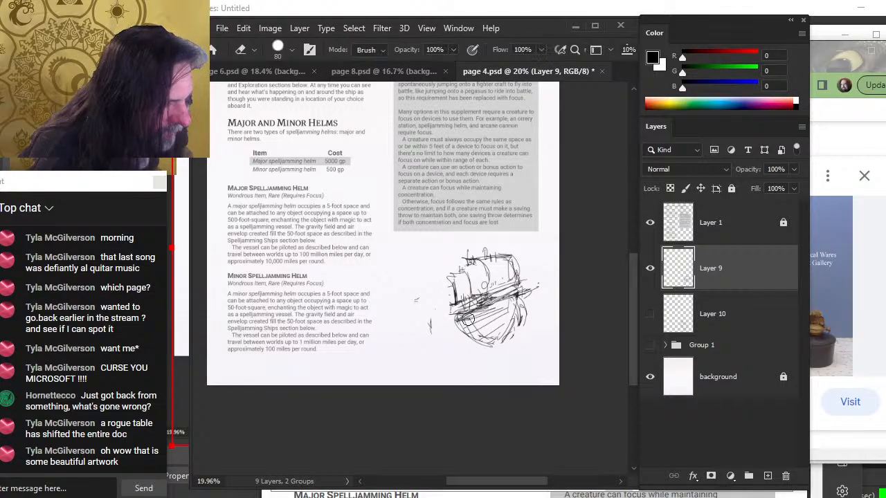
mouse_move(454, 322)
mouse_down()
mouse_move(472, 342)
mouse_move(519, 323)
mouse_move(510, 332)
mouse_up()
key(b)
drag(484, 343, 518, 305)
mouse_move(487, 346)
mouse_down()
mouse_move(524, 299)
mouse_move(520, 329)
mouse_up()
mouse_move(538, 284)
mouse_down()
mouse_move(517, 291)
mouse_move(538, 282)
mouse_move(513, 262)
mouse_move(545, 281)
mouse_up()
drag(492, 241, 500, 256)
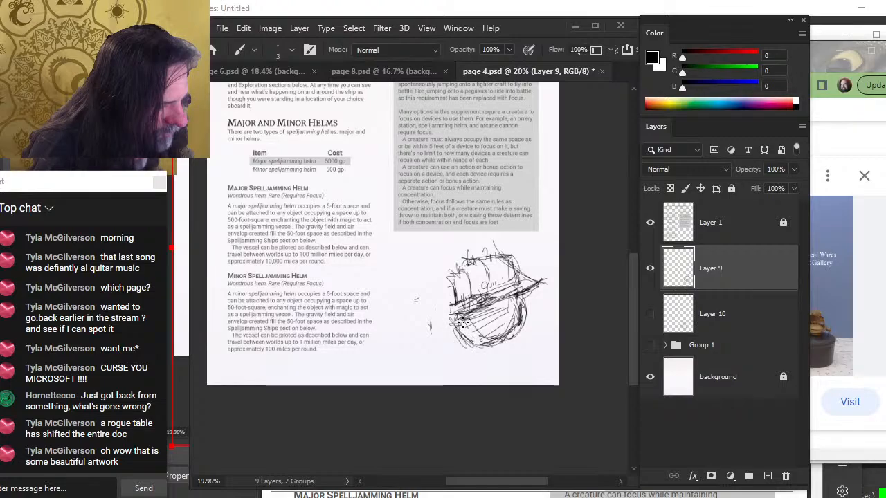
Nudge the ship sketch slightly and add a long diagonal stroke across the hull
key(v)
drag(515, 336, 510, 348)
key(b)
mouse_move(526, 314)
mouse_down()
mouse_move(502, 355)
mouse_move(519, 306)
mouse_move(511, 334)
mouse_move(481, 358)
mouse_move(455, 334)
mouse_up()
key(b)
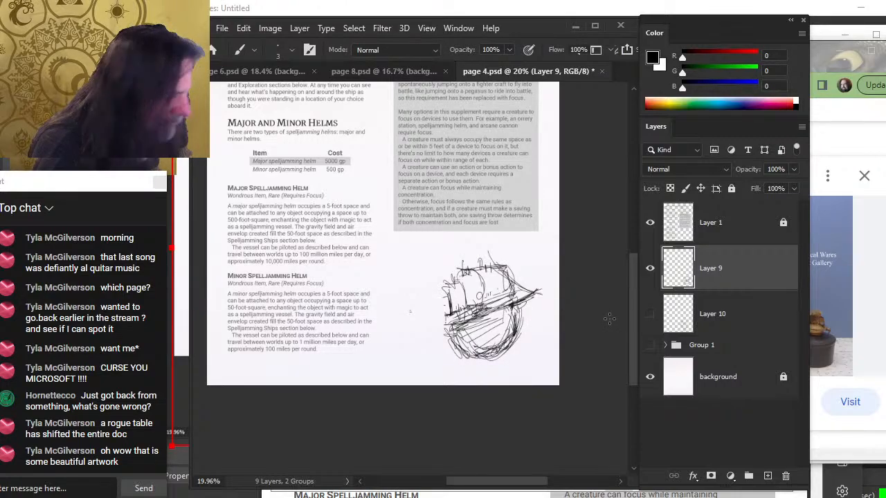
Show the circle layer again and move its sketch left and down behind the ship
click(649, 314)
click(685, 311)
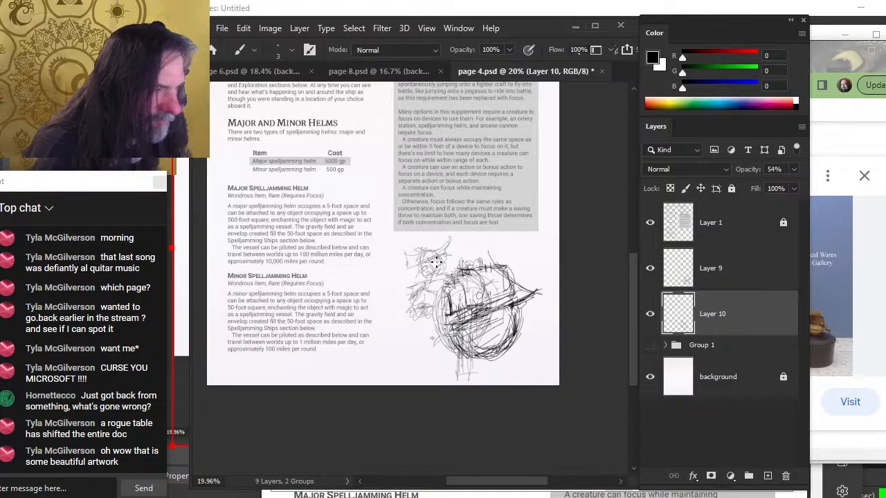
key(v)
mouse_move(497, 326)
mouse_down()
mouse_move(474, 321)
mouse_move(469, 332)
mouse_up()
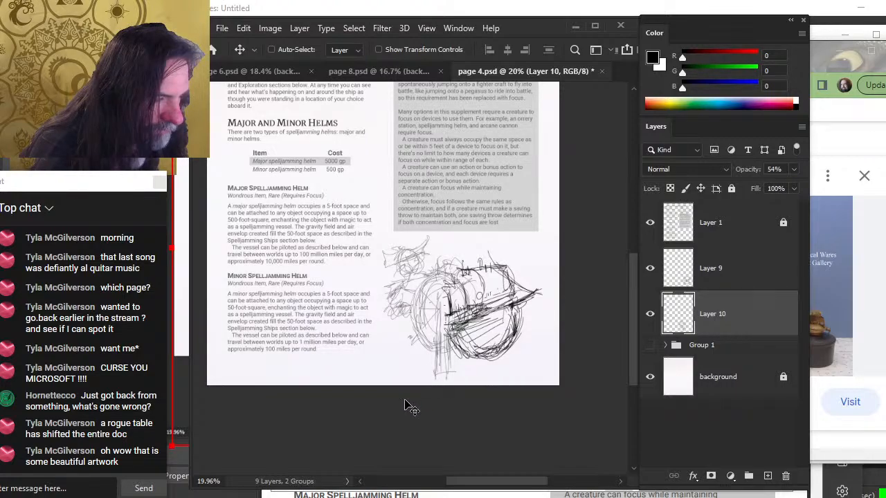
Add a new brush layer between Layer 9 and Layer 10 and draw a short vertical stroke near the ship's left side
key(b)
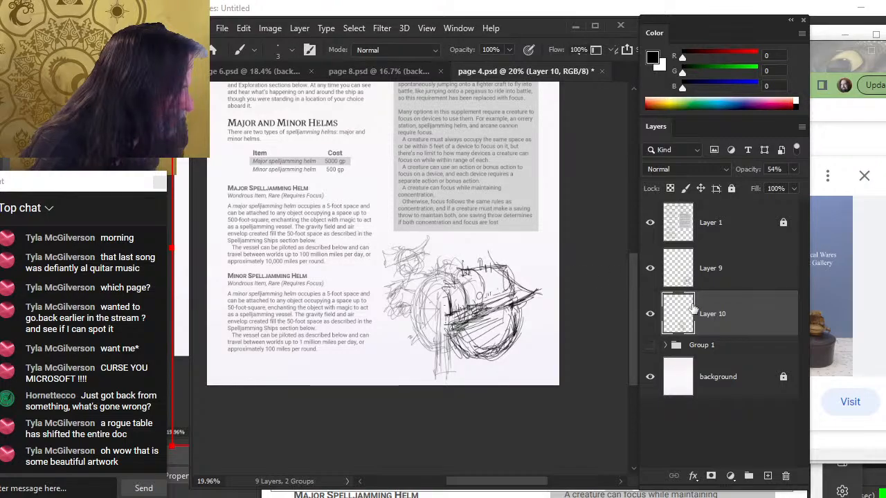
click(722, 272)
click(767, 476)
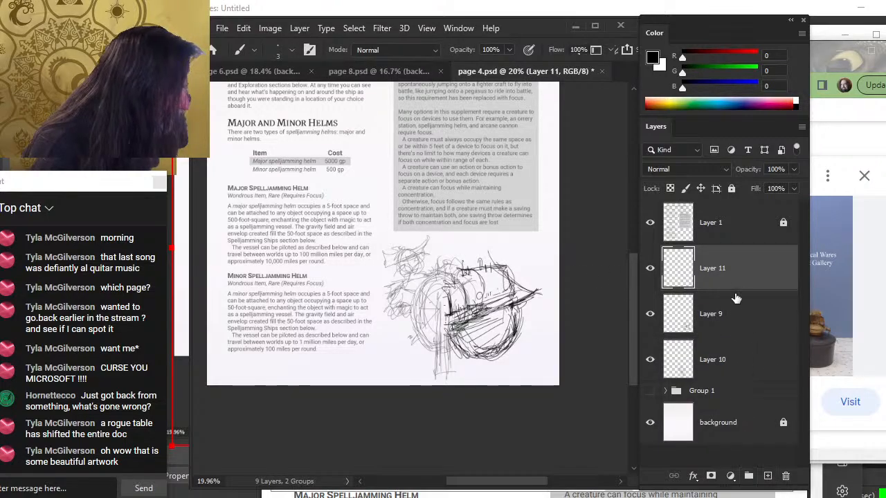
drag(735, 298, 724, 343)
mouse_move(413, 258)
mouse_down()
mouse_move(419, 273)
mouse_move(415, 262)
mouse_move(410, 280)
mouse_up()
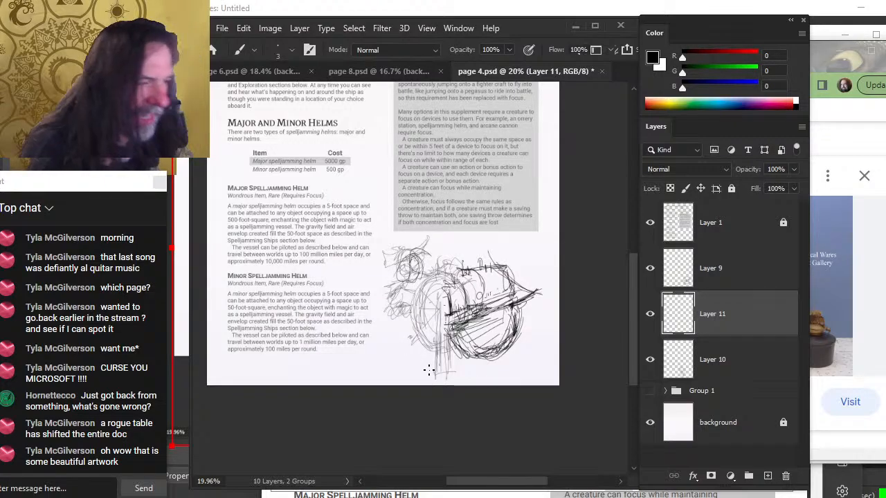
Save page 4 and switch to the page 6 document, scrolling up to view its upper half
key(ctrl+s)
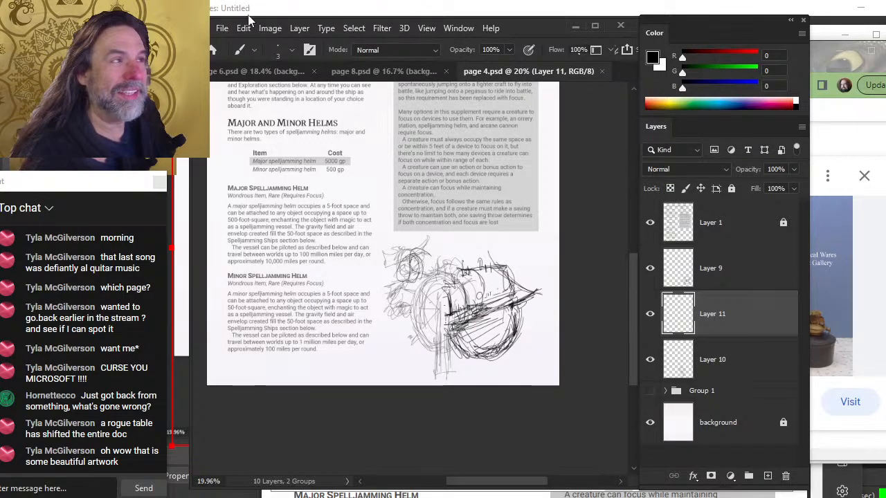
click(358, 74)
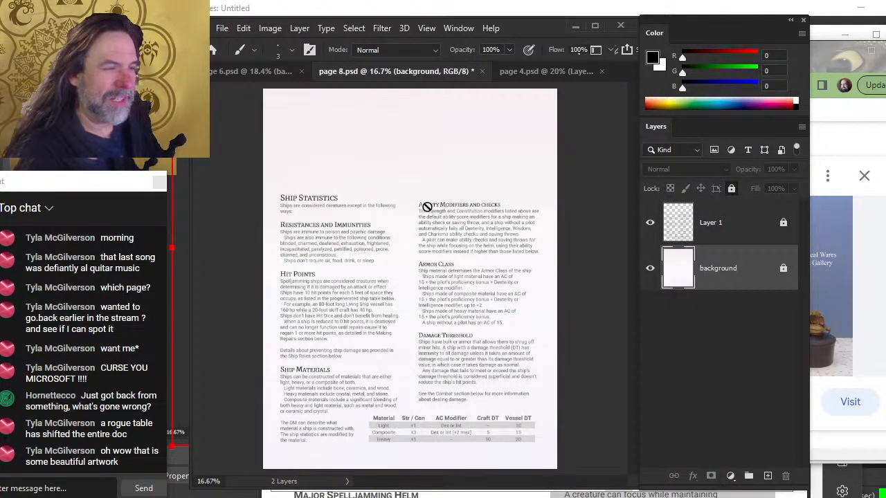
click(254, 72)
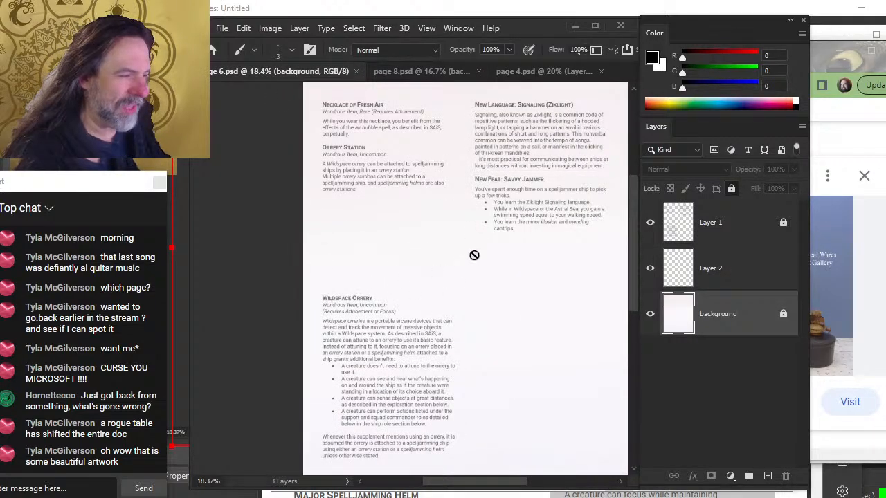
scroll(376, 172, up, 1)
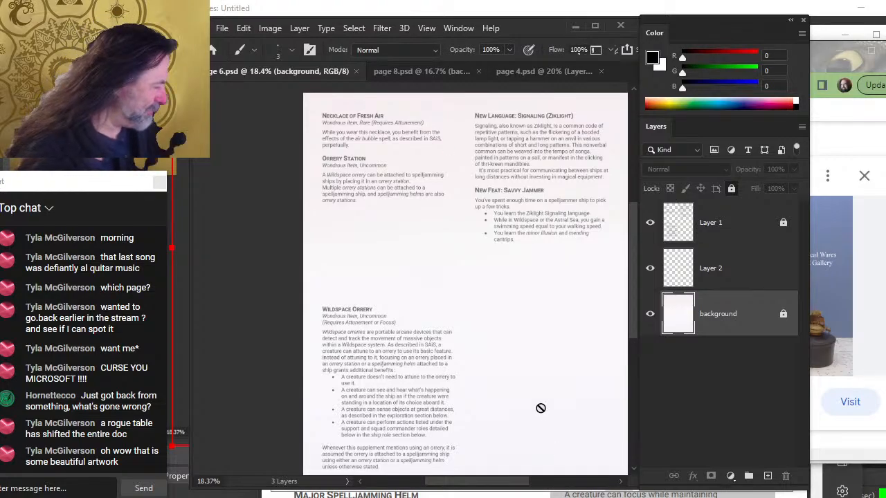
mouse_move(424, 497)
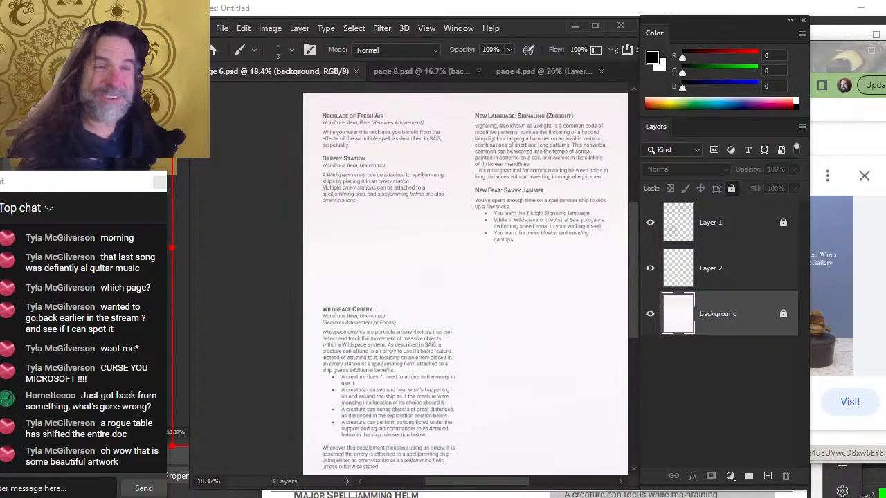
Switch to the OBS Studio window
key(alt+Tab)
key(Tab)
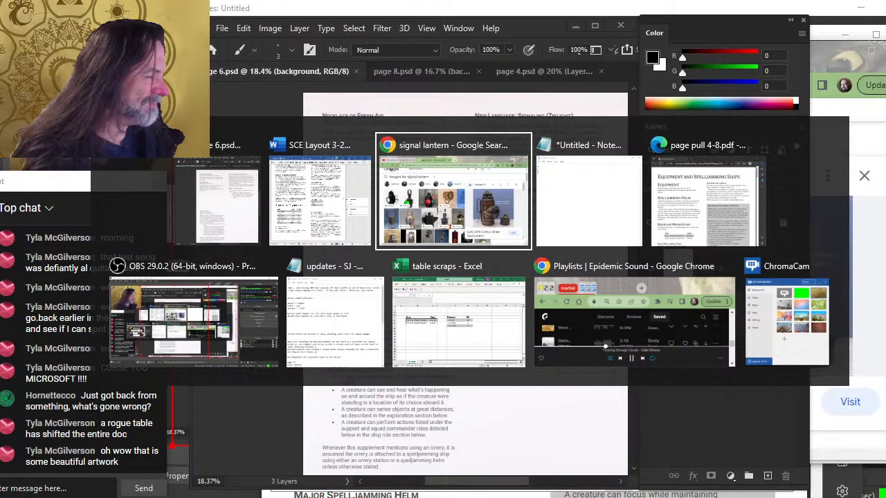
key(Tab)
key(Tab)
key(Tab)
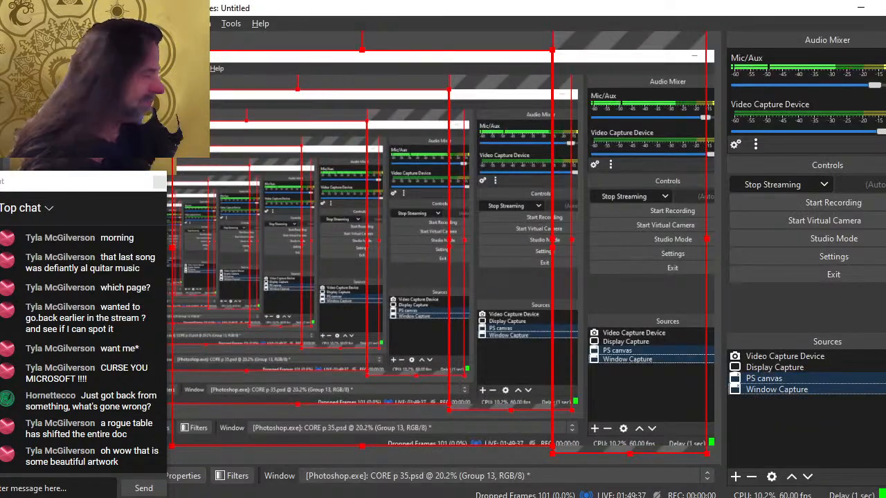